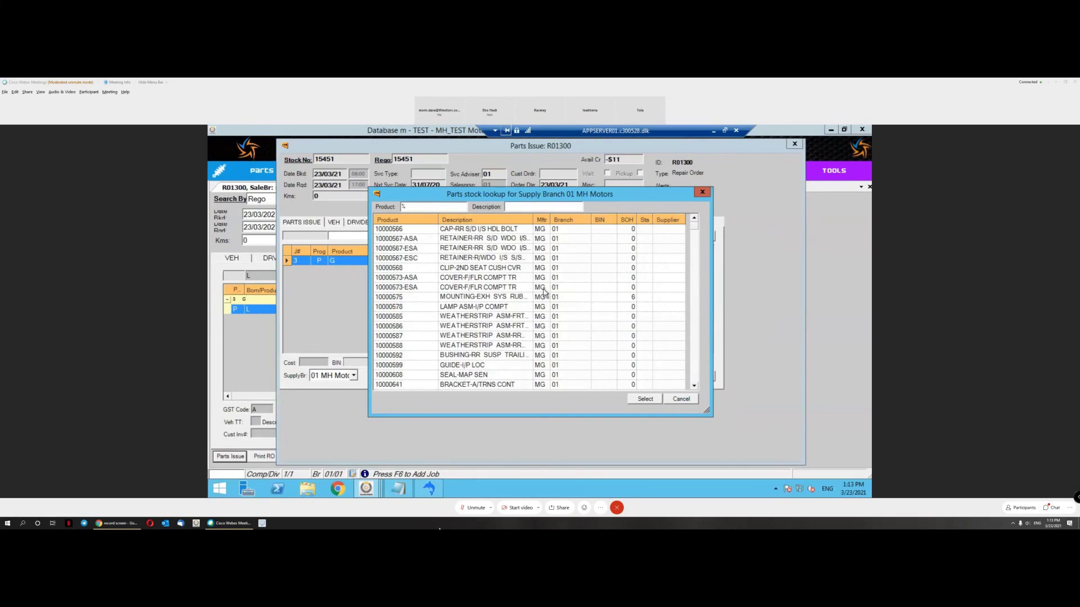
Step: Add part 10000575 MOUNTING-EXH SYS RUB FR, sale code PC, quantity 1, to General Repair
{"action": "double_click", "coordinate": [610, 298]}
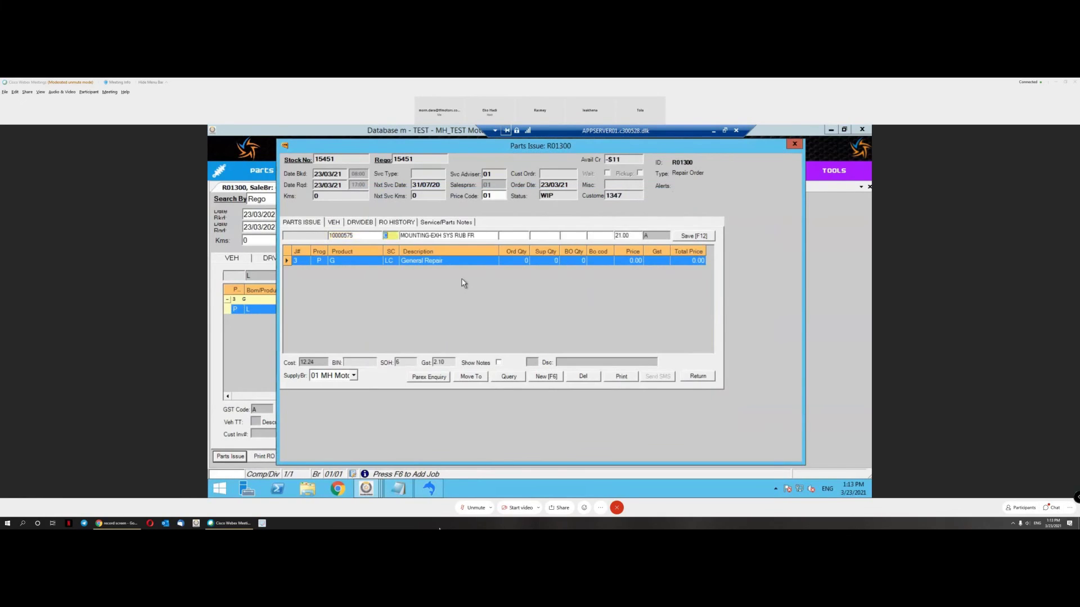
{"action": "type", "text": "PC"}
{"action": "key", "text": "Tab"}
{"action": "type", "text": "1"}
{"action": "left_click", "coordinate": [693, 236]}
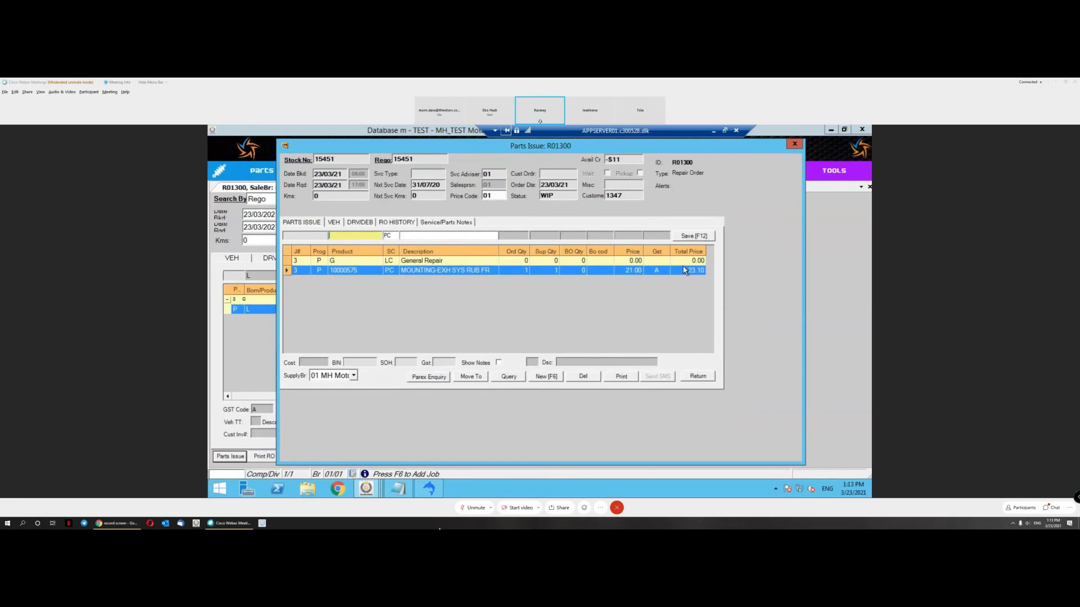
{"action": "left_click", "coordinate": [698, 379]}
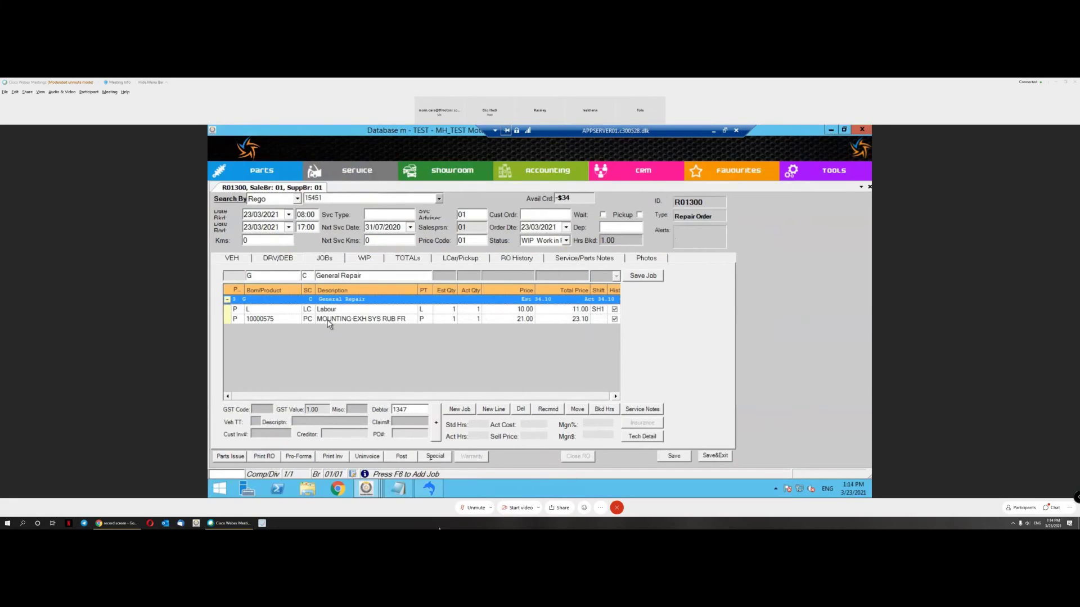
{"action": "left_click", "coordinate": [387, 309]}
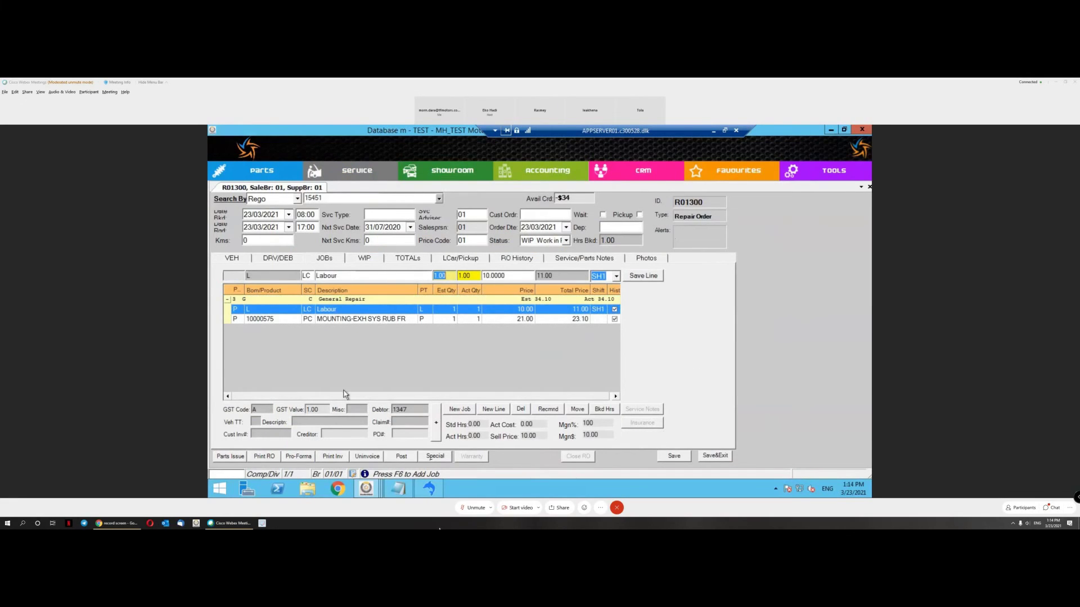
Step: Preview the customer invoice, continuing past the no-technician-clocking warning
{"action": "left_click", "coordinate": [339, 458]}
{"action": "mouse_move", "coordinate": [370, 427]}
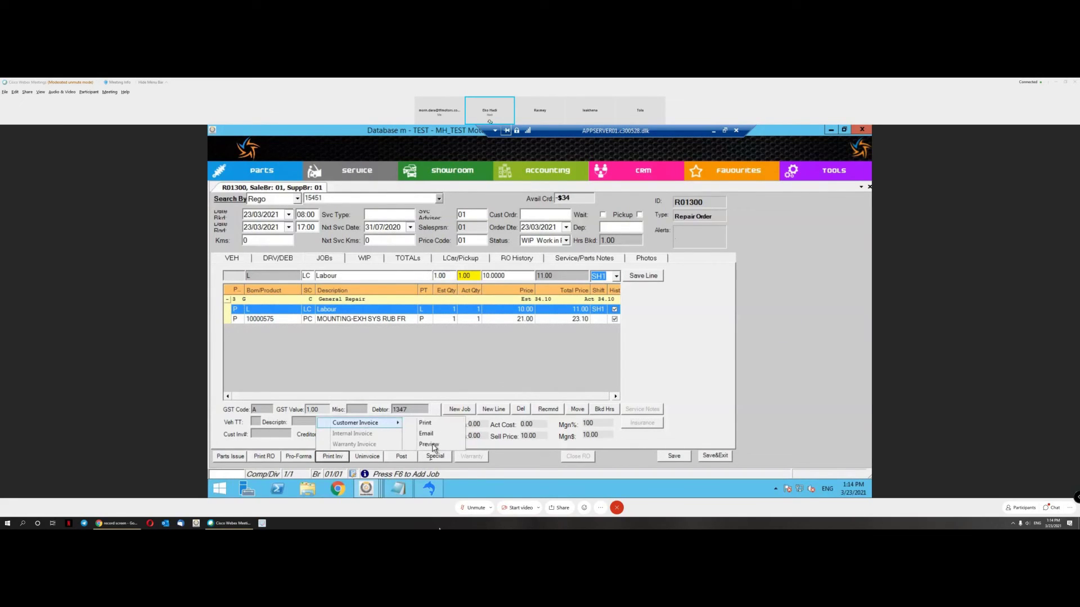
{"action": "left_click", "coordinate": [433, 446]}
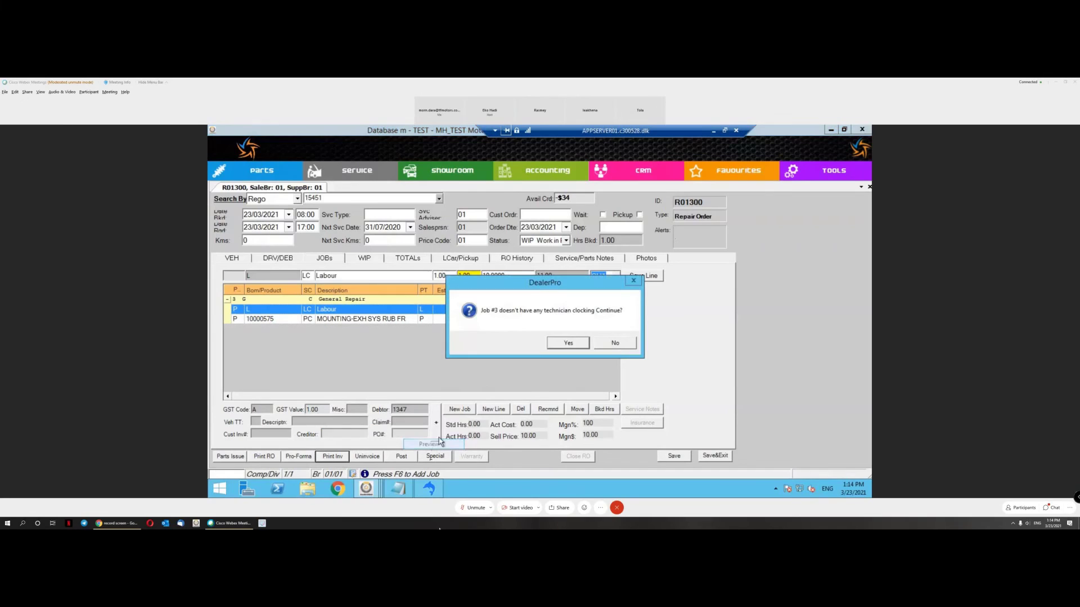
{"action": "left_click", "coordinate": [569, 348]}
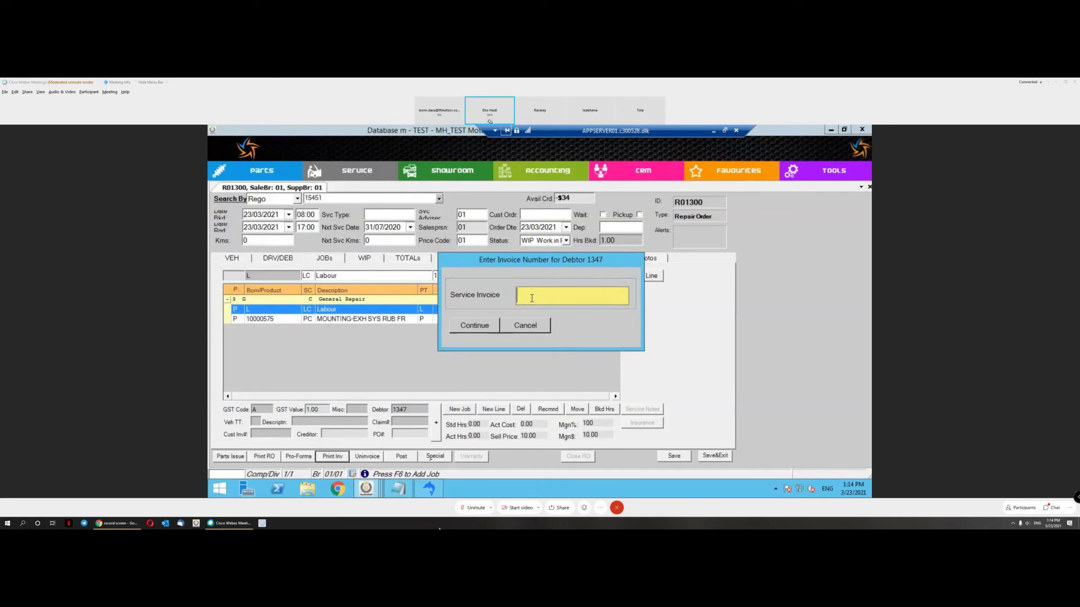
Step: Enter manual invoice number MH20210999, copy it, then submit and confirm it
{"action": "type", "text": "MH21"}
{"action": "type", "text": "02100"}
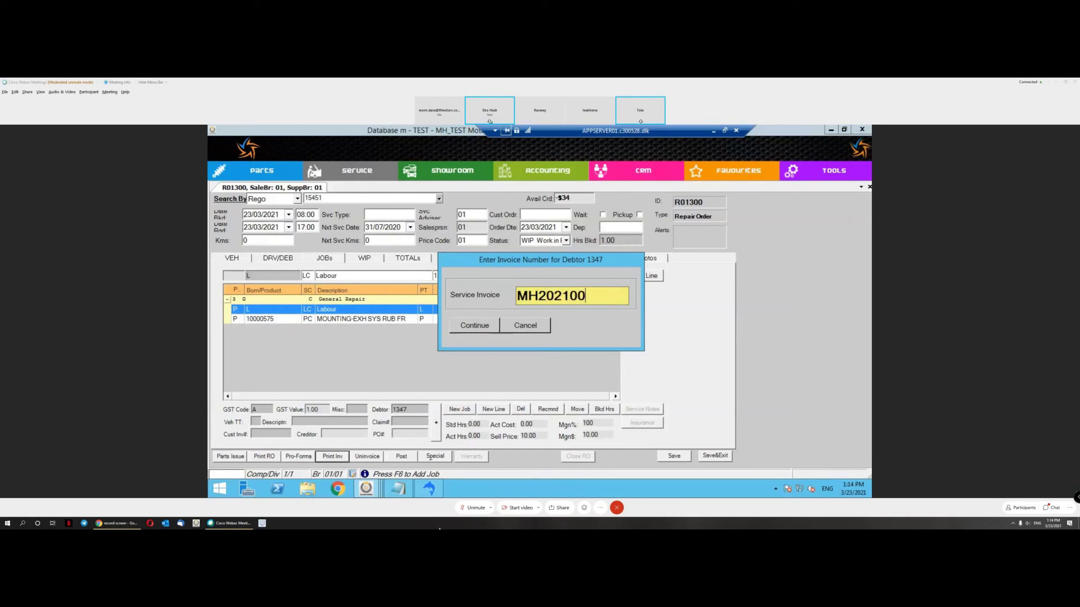
{"action": "key", "text": "BackSpace"}
{"action": "type", "text": "999"}
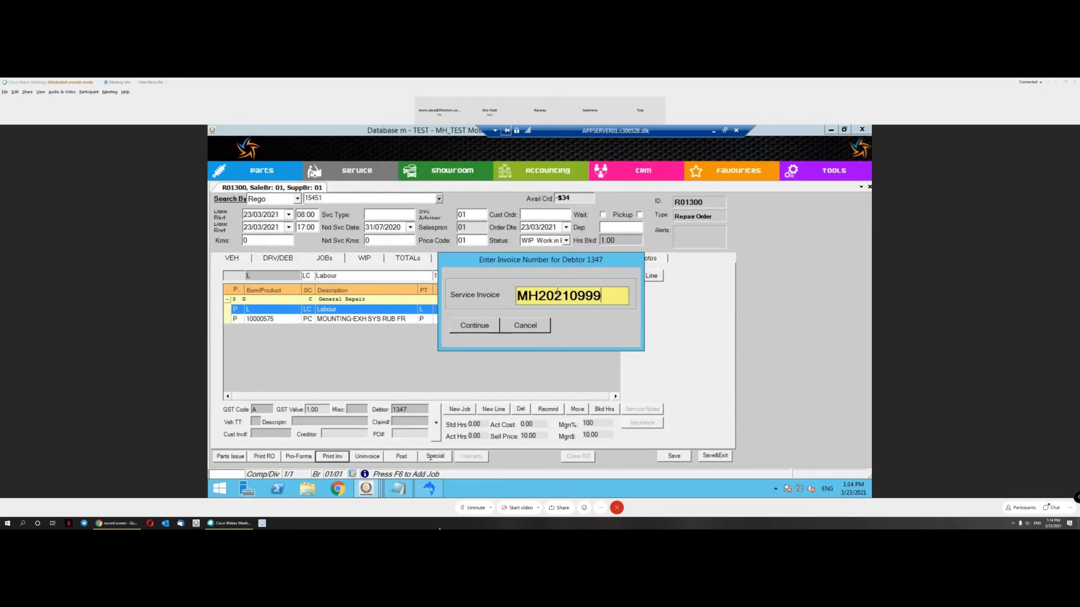
{"action": "double_click", "coordinate": [559, 296]}
{"action": "right_click", "coordinate": [560, 297]}
{"action": "left_click", "coordinate": [582, 326]}
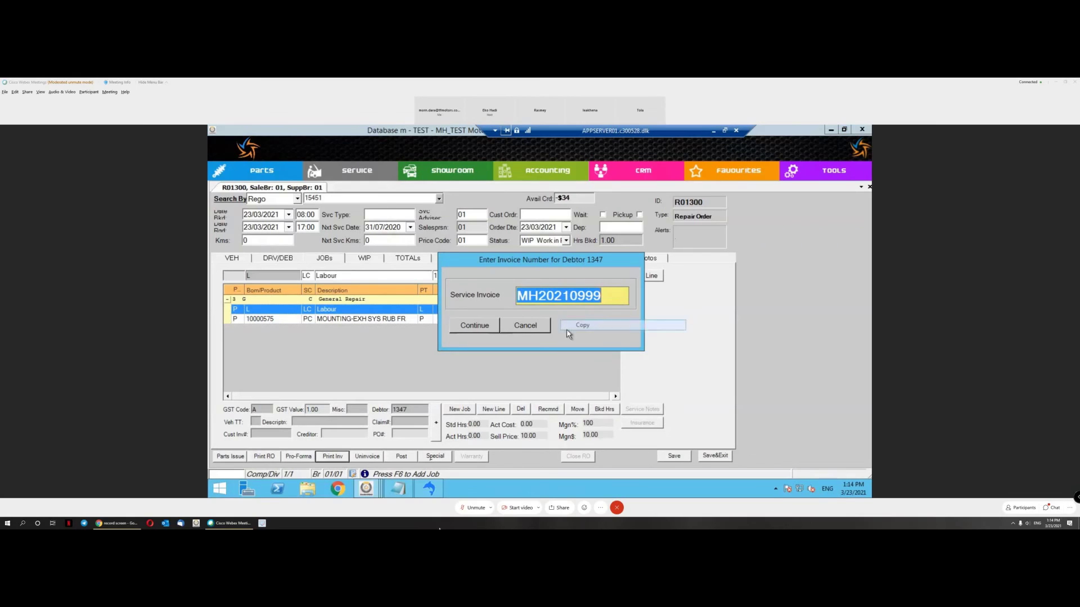
{"action": "left_click", "coordinate": [477, 327]}
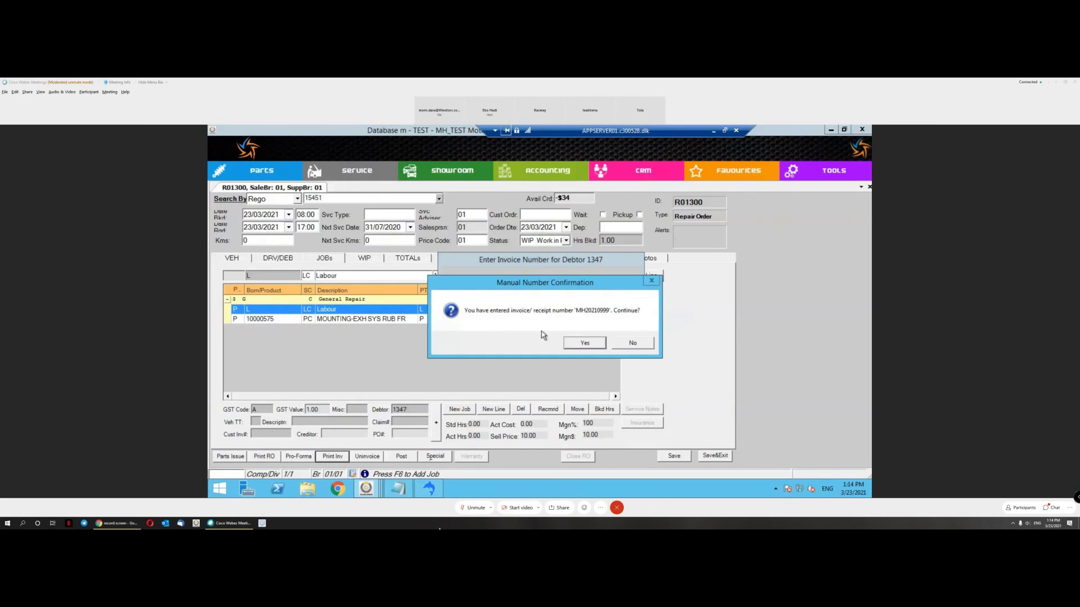
{"action": "left_click", "coordinate": [595, 345]}
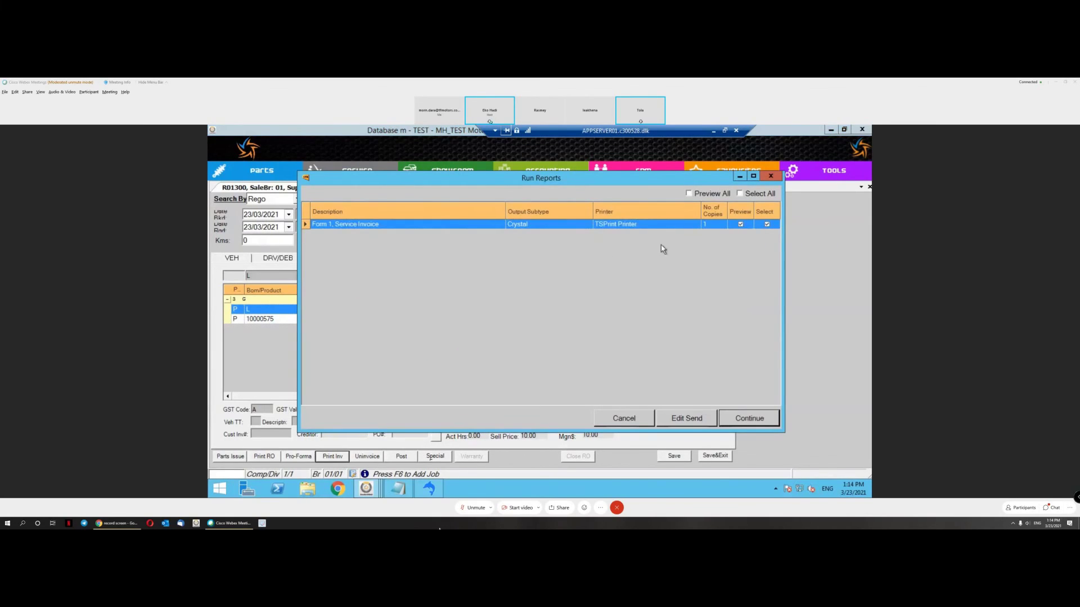
Step: Run the service invoice as a VAT Invoice at exchange rate 4000, review it, and close the preview
{"action": "left_click", "coordinate": [756, 418]}
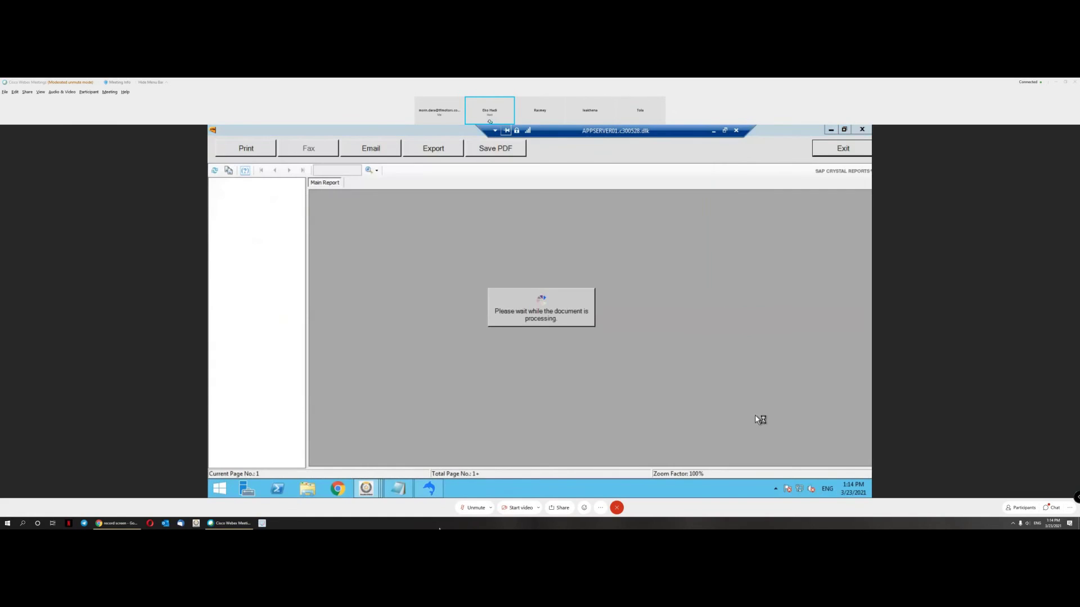
{"action": "left_click", "coordinate": [503, 201]}
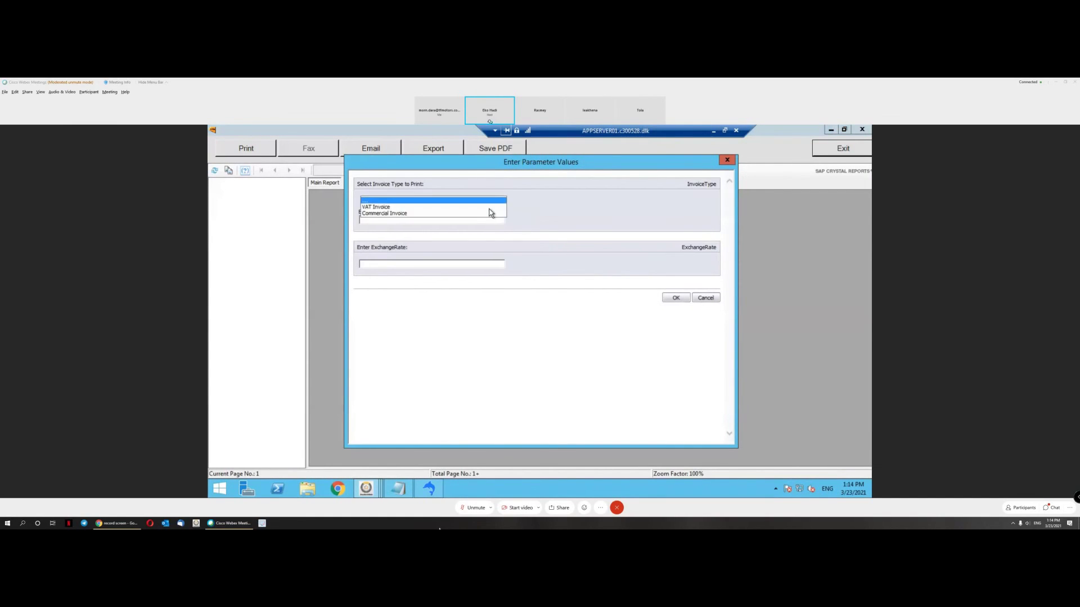
{"action": "left_click", "coordinate": [485, 214]}
{"action": "left_click", "coordinate": [450, 264]}
{"action": "type", "text": "4000"}
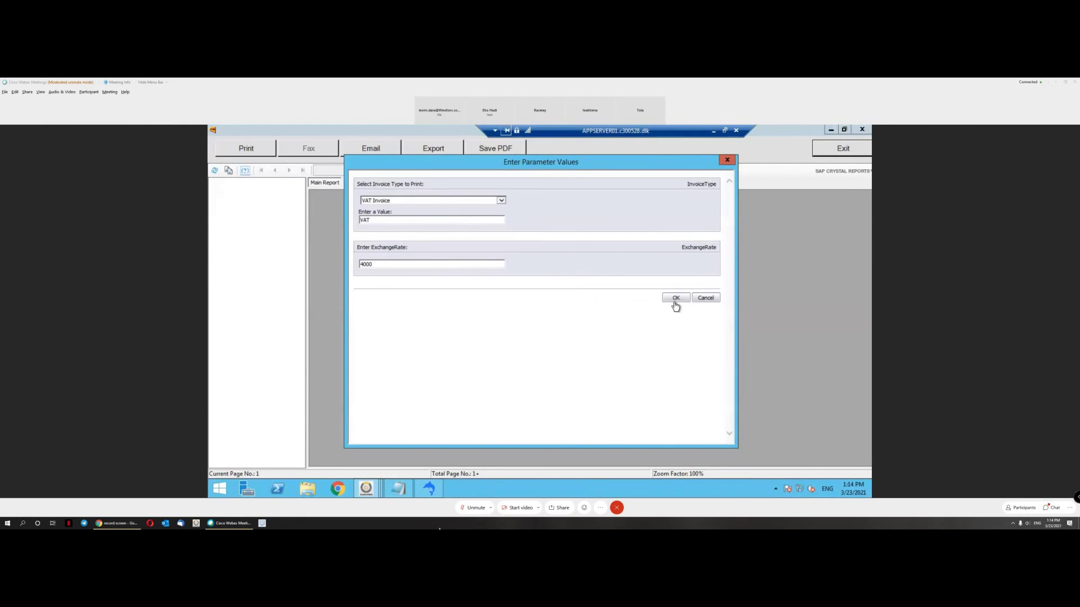
{"action": "left_click", "coordinate": [675, 299]}
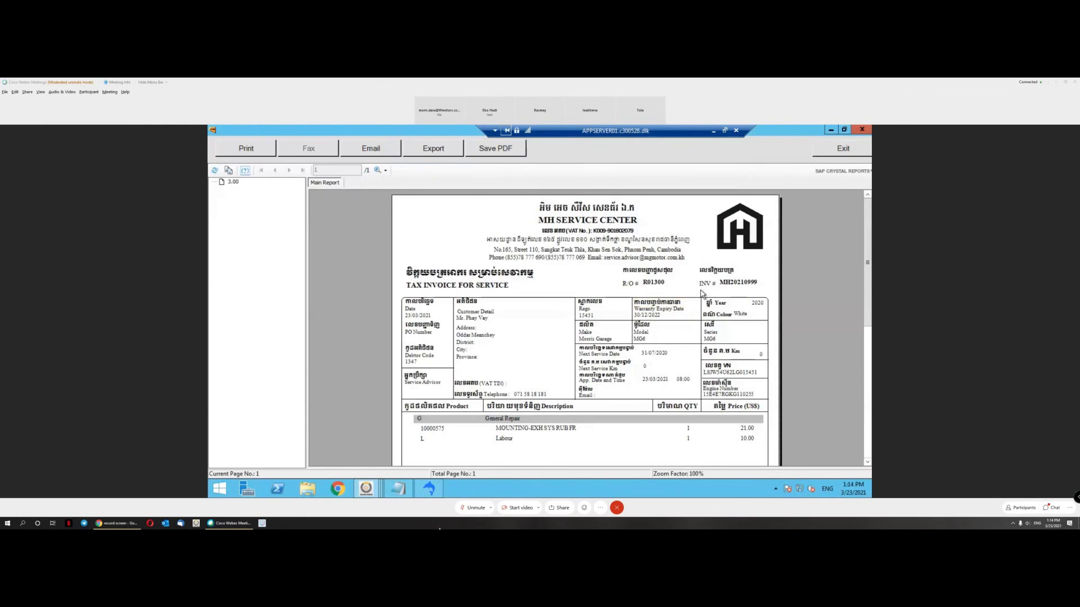
{"action": "left_click", "coordinate": [732, 286]}
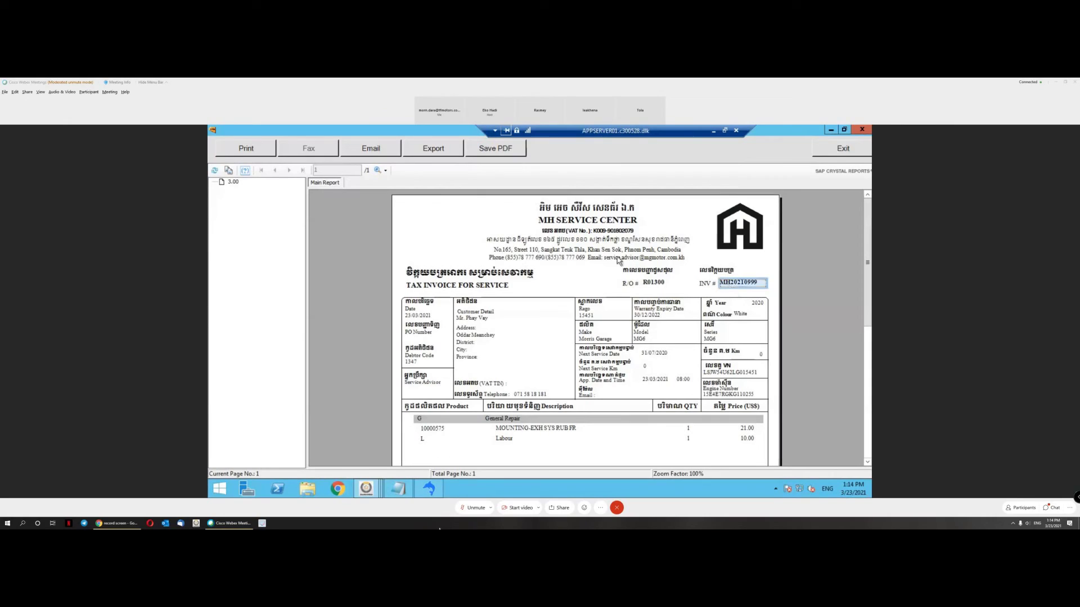
{"action": "left_click", "coordinate": [861, 150]}
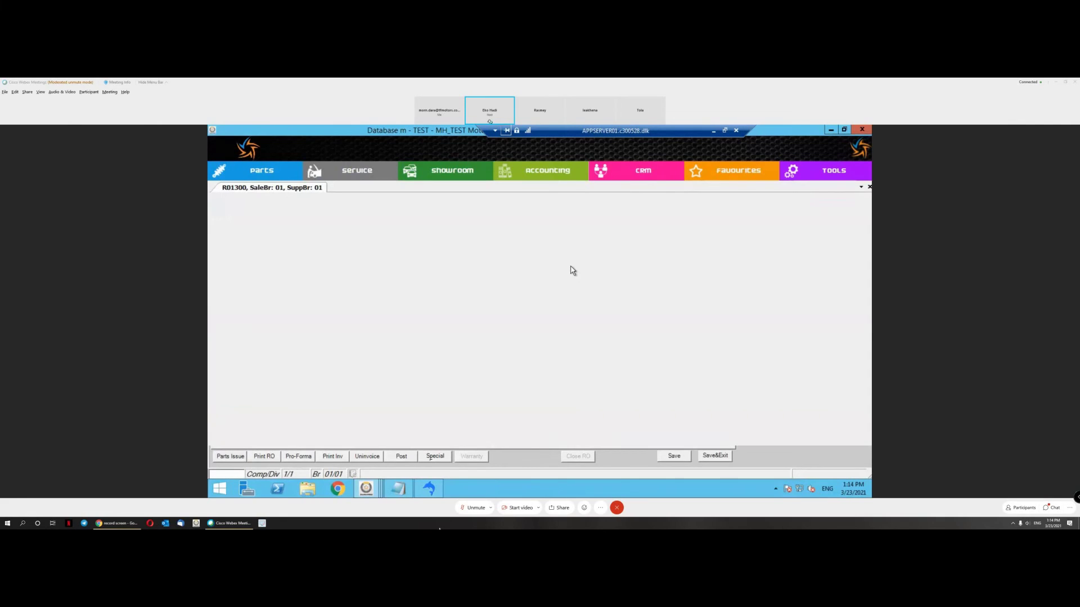
Step: Open the Unposted Invoices list and Invoice Look-Up from the Service enquiries
{"action": "left_click", "coordinate": [357, 170]}
{"action": "mouse_move", "coordinate": [374, 199]}
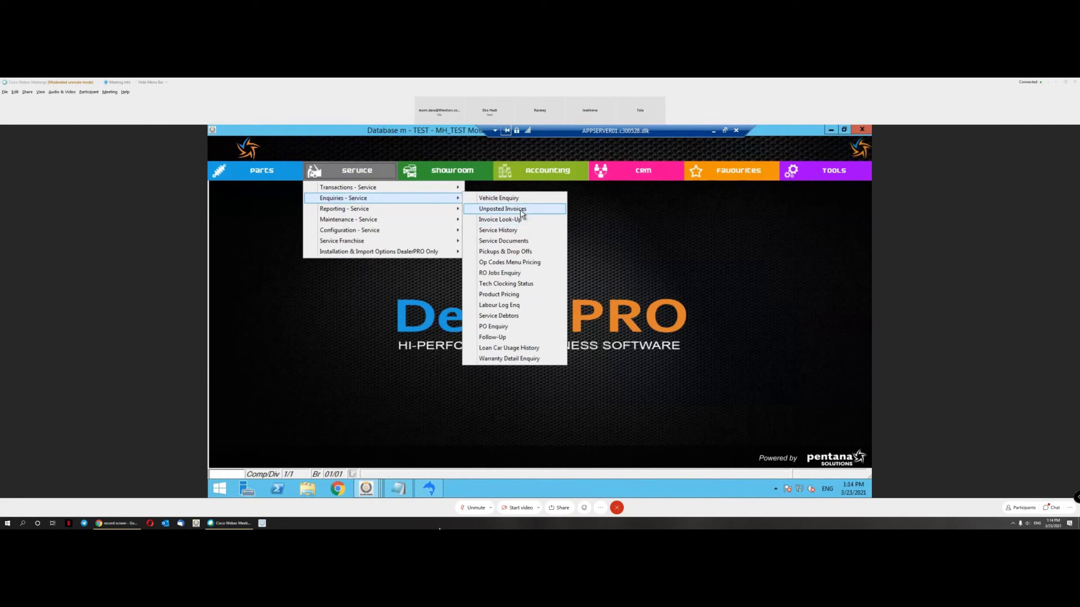
{"action": "left_click", "coordinate": [521, 210]}
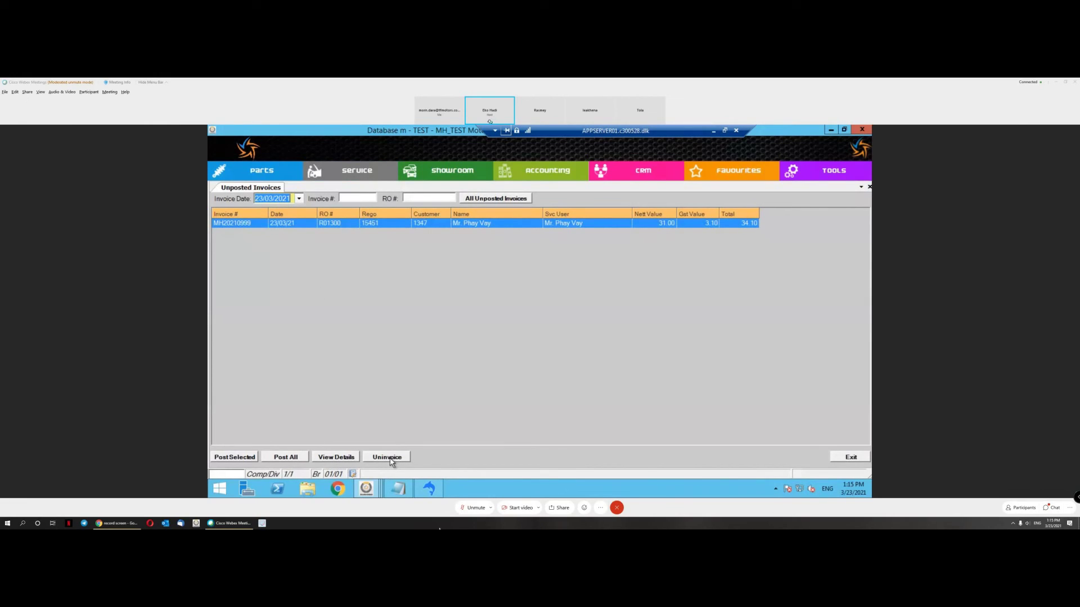
{"action": "left_click", "coordinate": [365, 172]}
{"action": "mouse_move", "coordinate": [392, 200]}
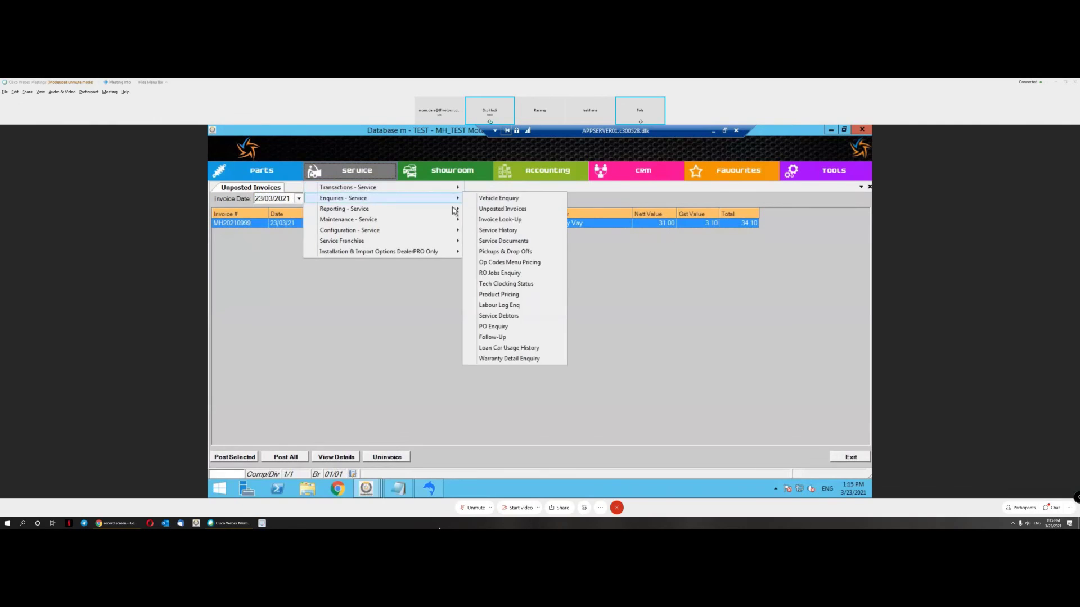
{"action": "left_click", "coordinate": [501, 221]}
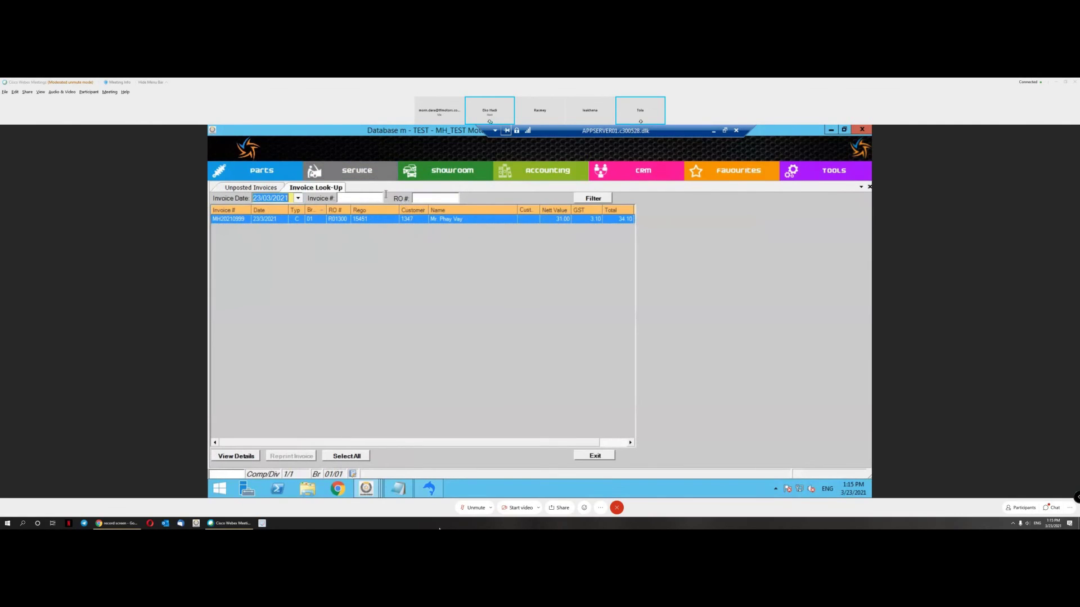
{"action": "left_click", "coordinate": [273, 188]}
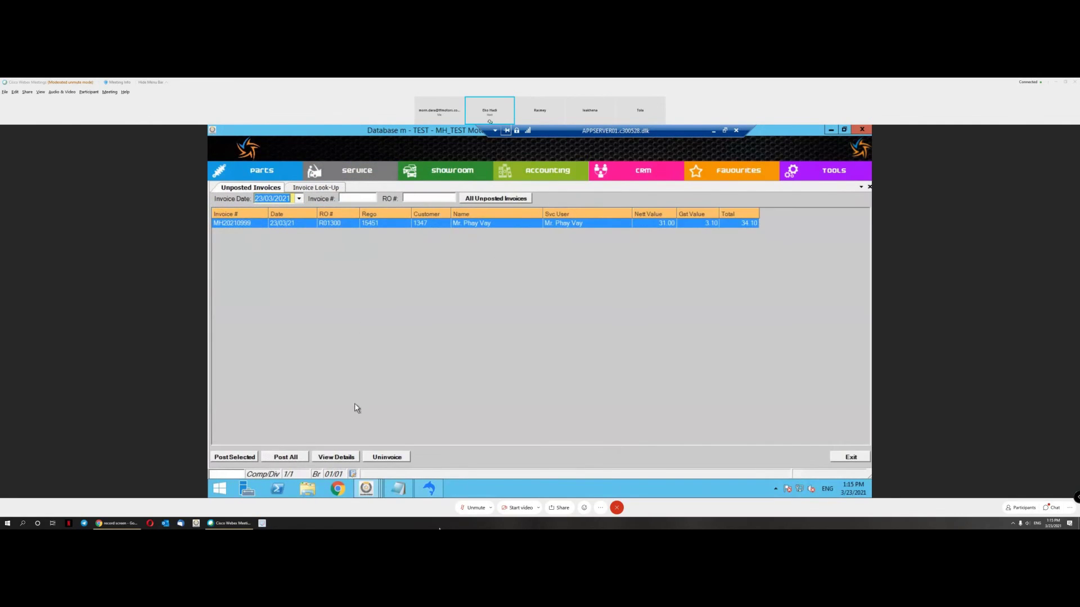
Step: Uninvoice MH20210999 and rerun Invoice Look-Up to confirm it no longer appears
{"action": "left_click", "coordinate": [391, 459]}
{"action": "left_click", "coordinate": [678, 265]}
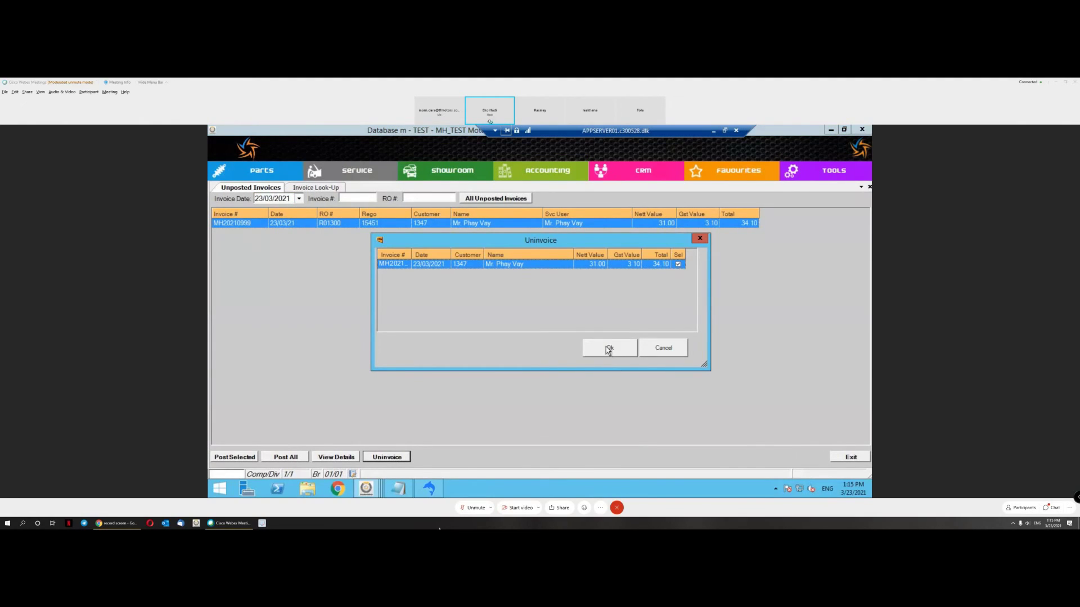
{"action": "left_click", "coordinate": [608, 349]}
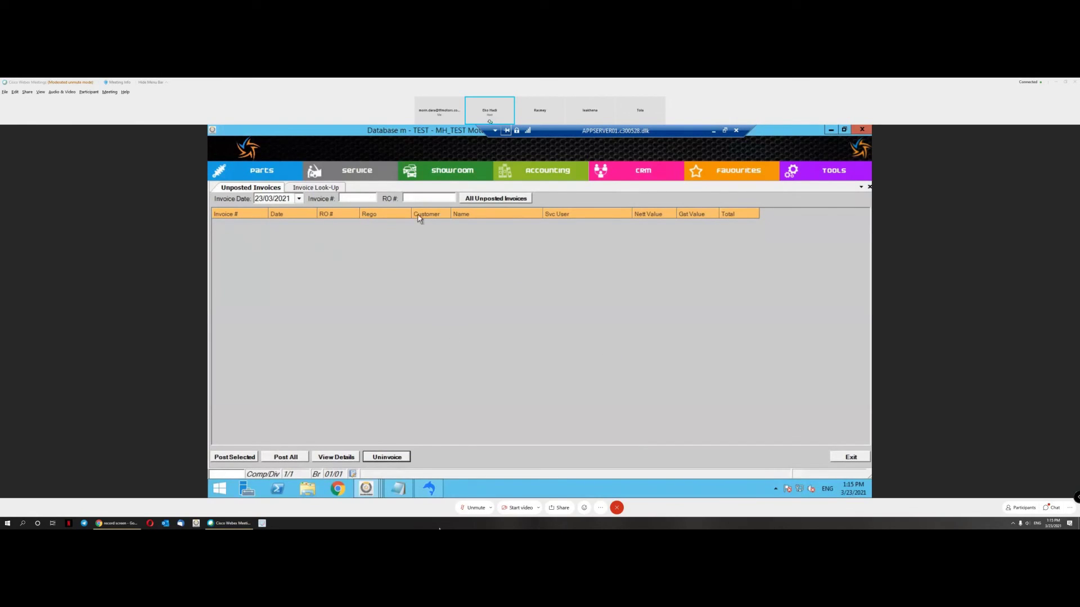
{"action": "left_click", "coordinate": [322, 189]}
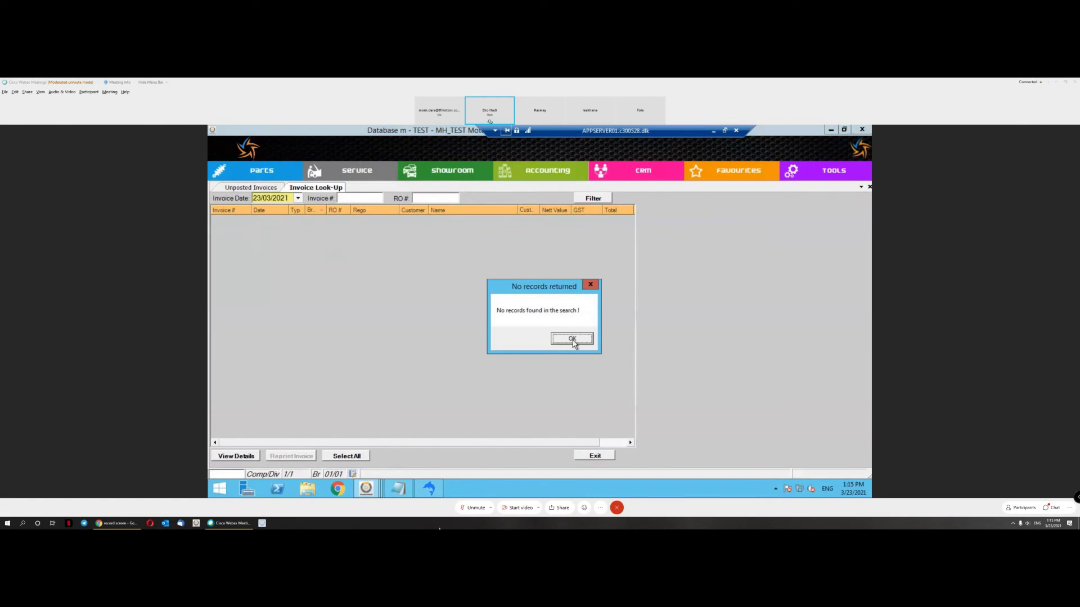
{"action": "left_click", "coordinate": [579, 341]}
{"action": "left_click", "coordinate": [363, 171]}
Step: Reopen repair order R01300, select its General Repair Labour line, and start a blank new line
{"action": "mouse_move", "coordinate": [439, 197]}
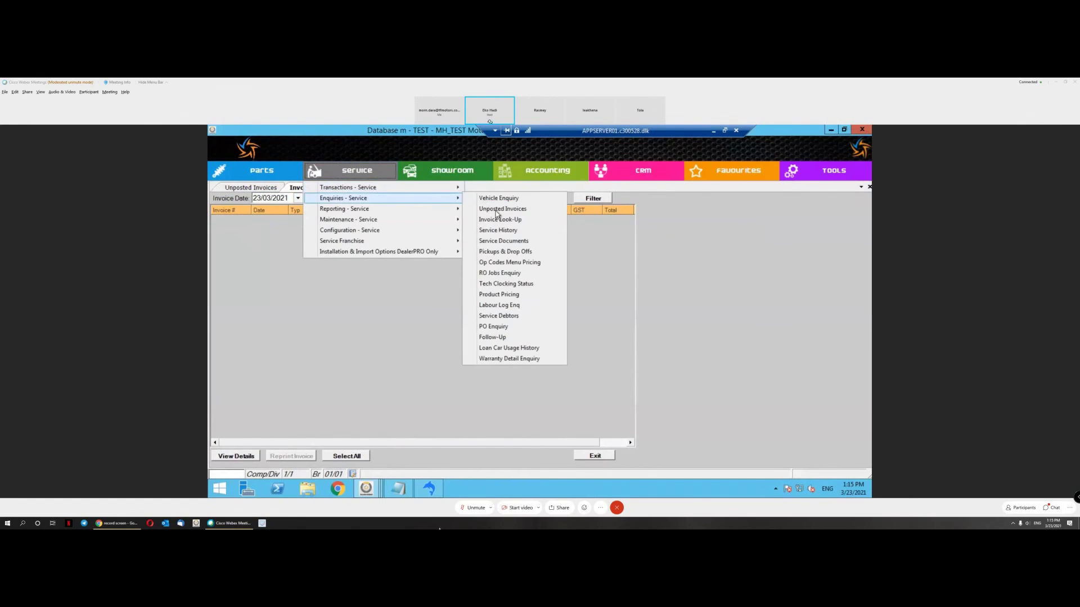
{"action": "left_click", "coordinate": [537, 241]}
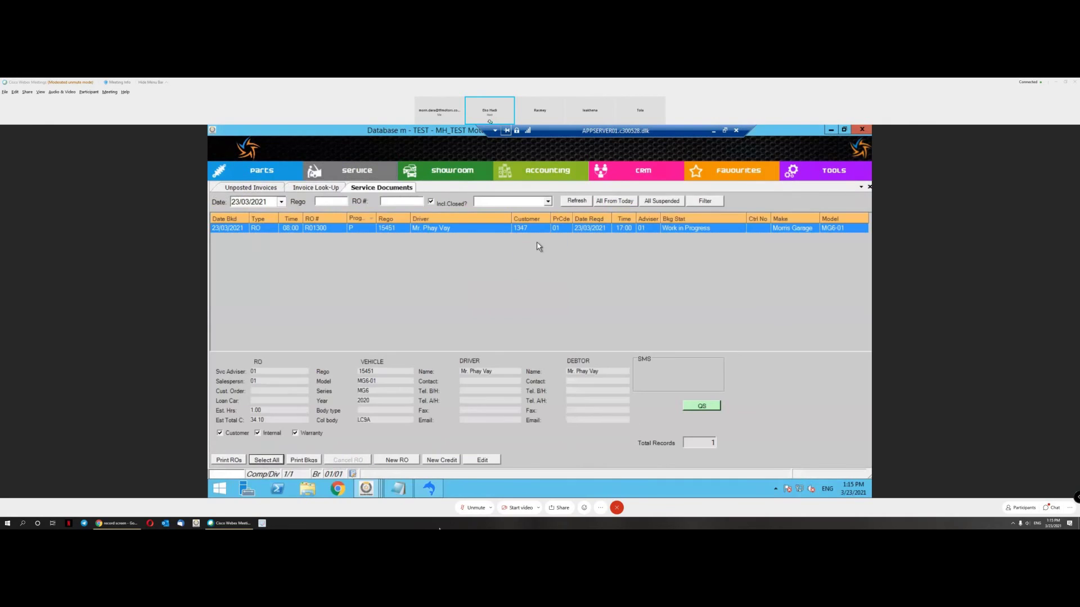
{"action": "double_click", "coordinate": [433, 230]}
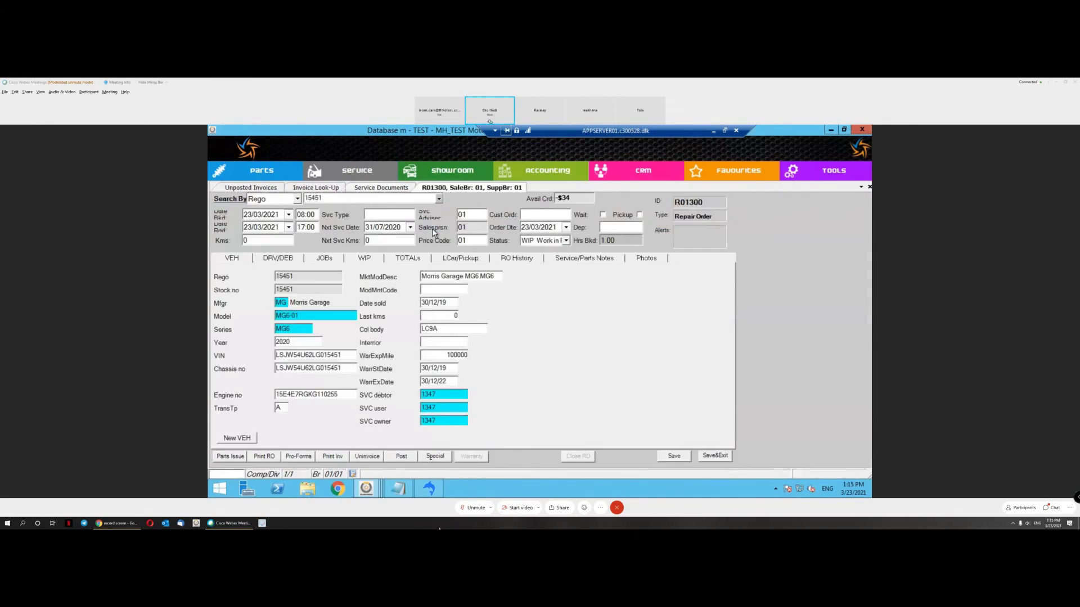
{"action": "left_click", "coordinate": [330, 261]}
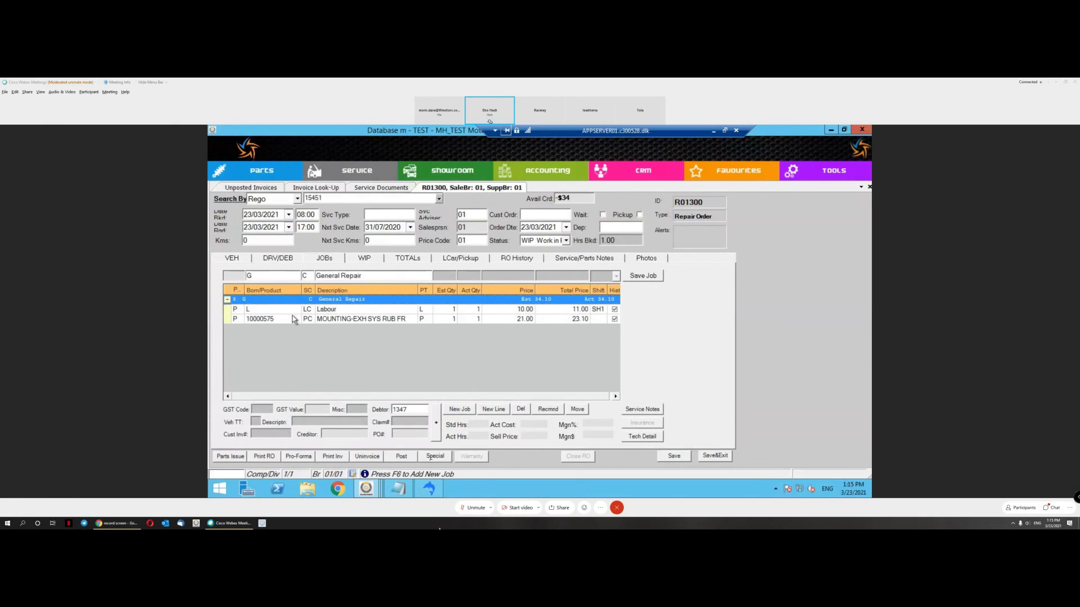
{"action": "left_click", "coordinate": [320, 324]}
{"action": "left_click", "coordinate": [371, 313]}
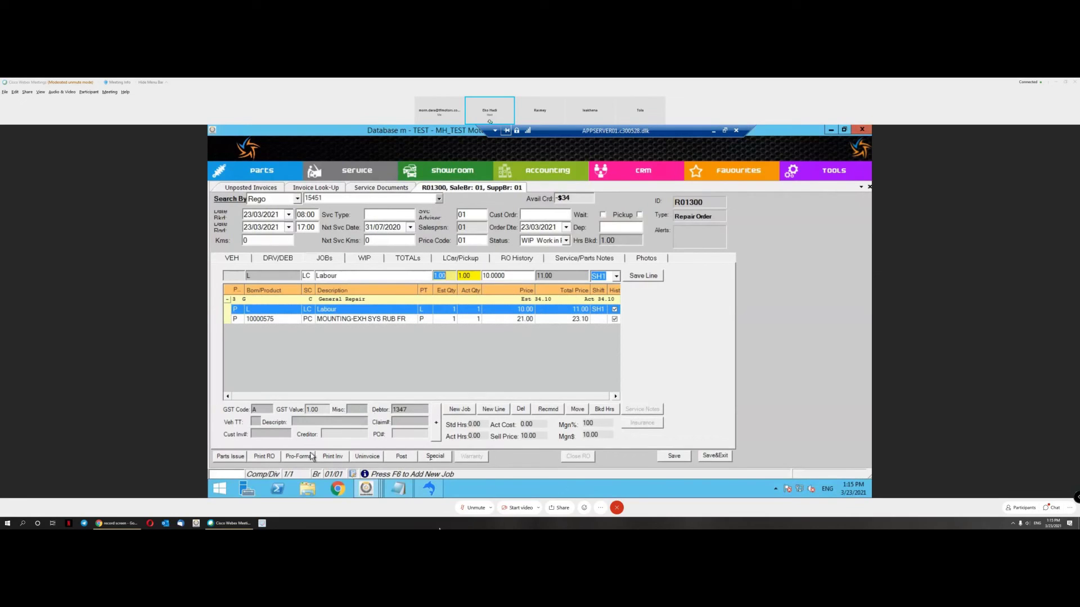
{"action": "left_click", "coordinate": [494, 410]}
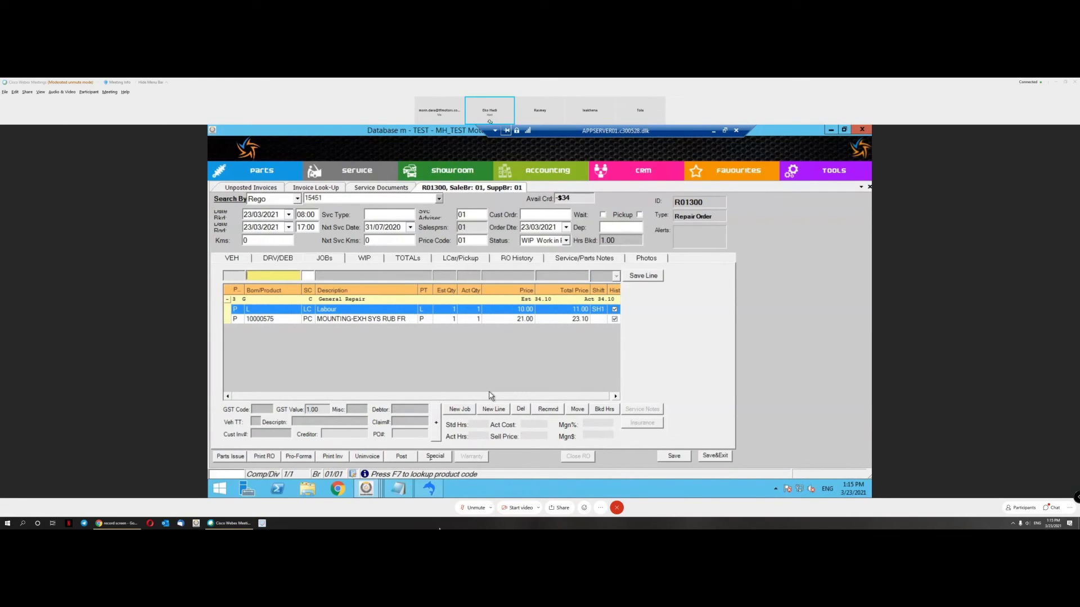
Step: Start a new parts line and list all stock parts using the % wildcard
{"action": "key", "text": "F7"}
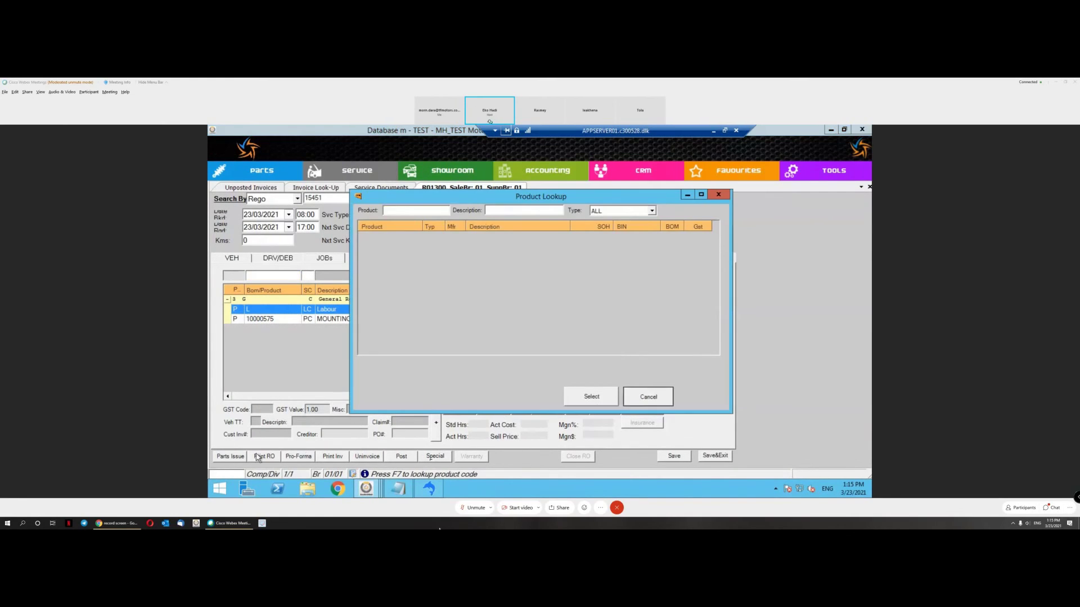
{"action": "left_click", "coordinate": [645, 393]}
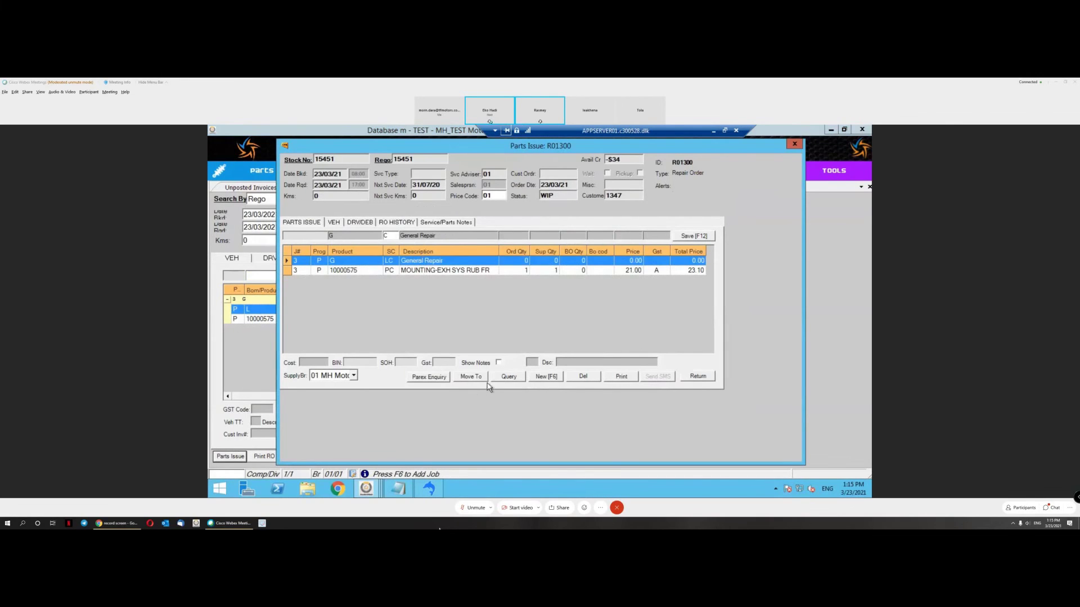
{"action": "key", "text": "F6"}
{"action": "key", "text": "F7"}
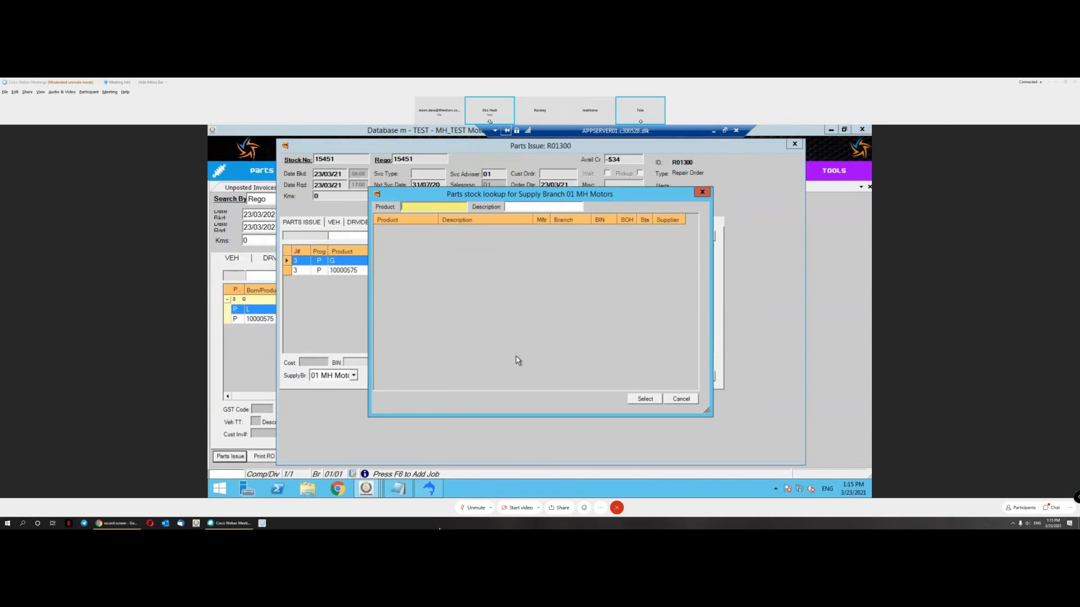
{"action": "type", "text": "%"}
{"action": "key", "text": "Return"}
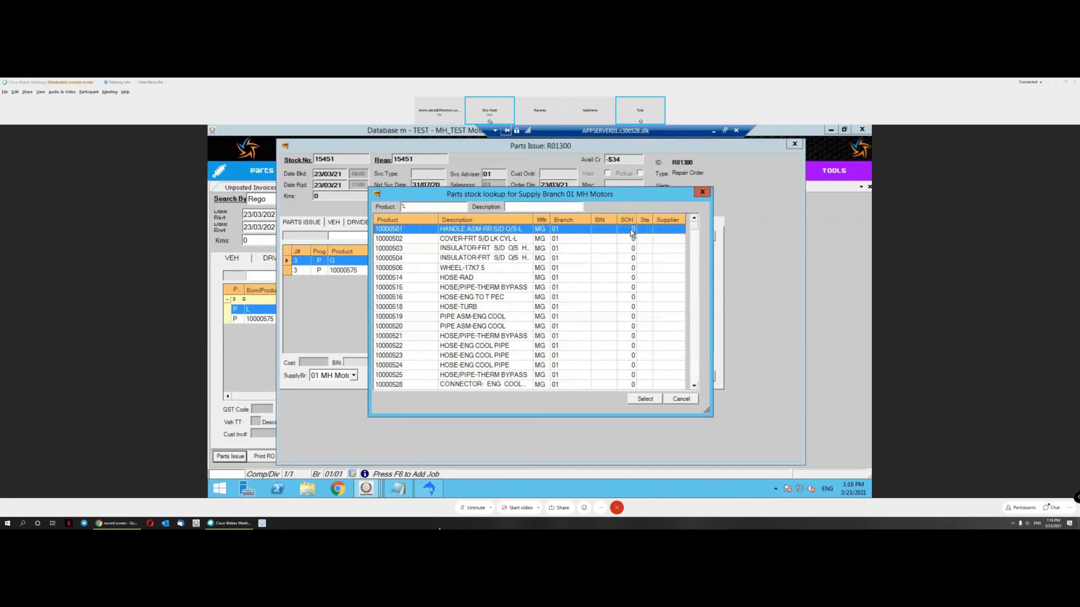
Step: Sort by stock on hand and save part 90003844 BOLT/SCREW-CYL HD with quantity 2
{"action": "left_click", "coordinate": [627, 220]}
{"action": "scroll", "coordinate": [675, 275], "scroll_direction": "down", "scroll_amount": 1}
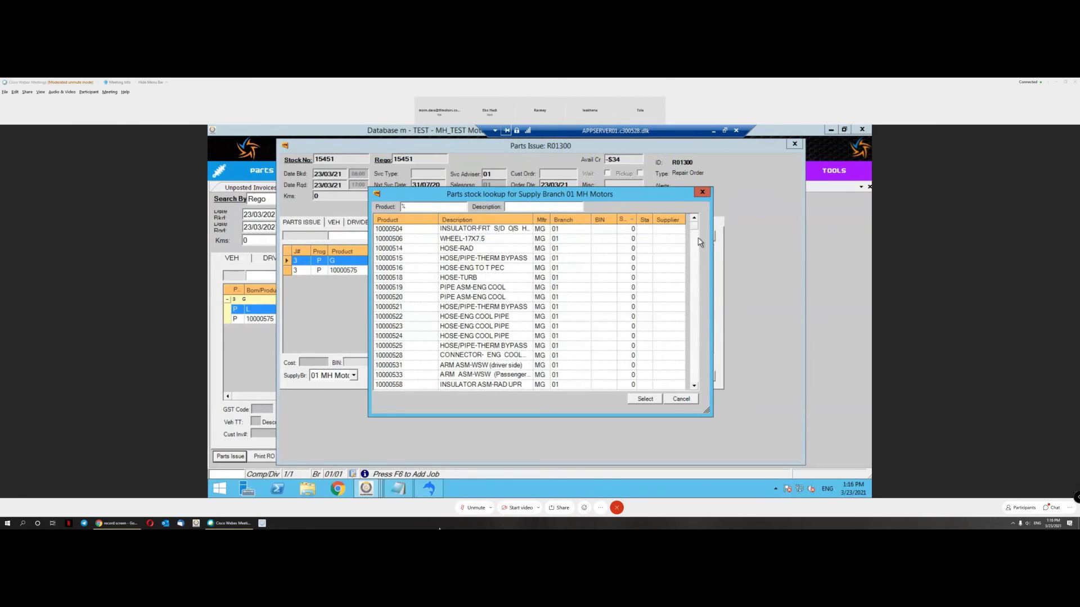
{"action": "scroll", "coordinate": [691, 292], "scroll_direction": "down", "scroll_amount": 15}
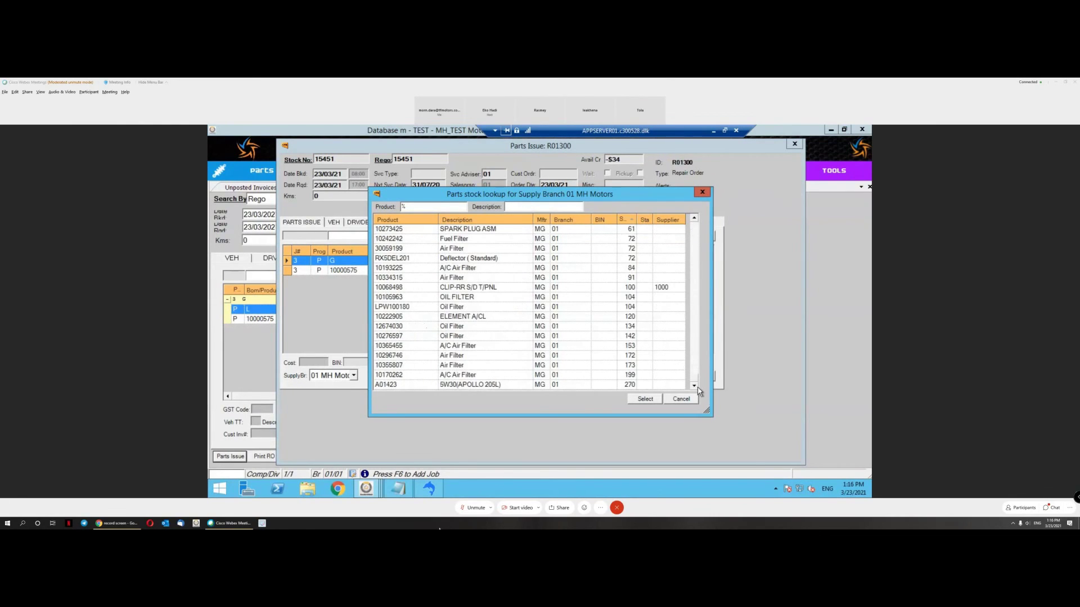
{"action": "left_click", "coordinate": [606, 348]}
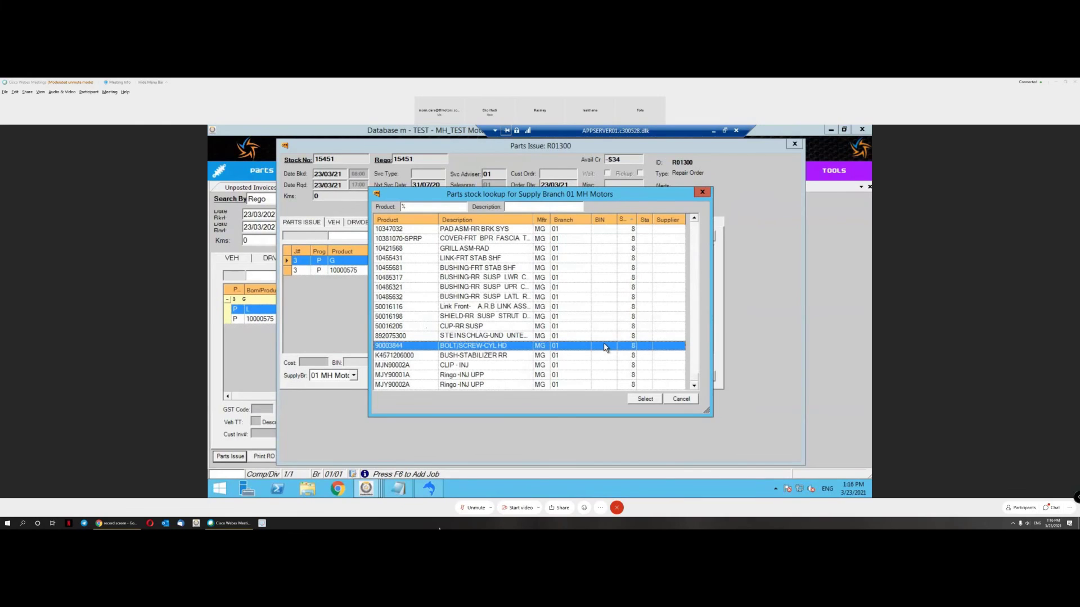
{"action": "double_click", "coordinate": [606, 348]}
{"action": "key", "text": "Tab"}
{"action": "key", "text": "Tab"}
{"action": "type", "text": "2"}
{"action": "key", "text": "Tab"}
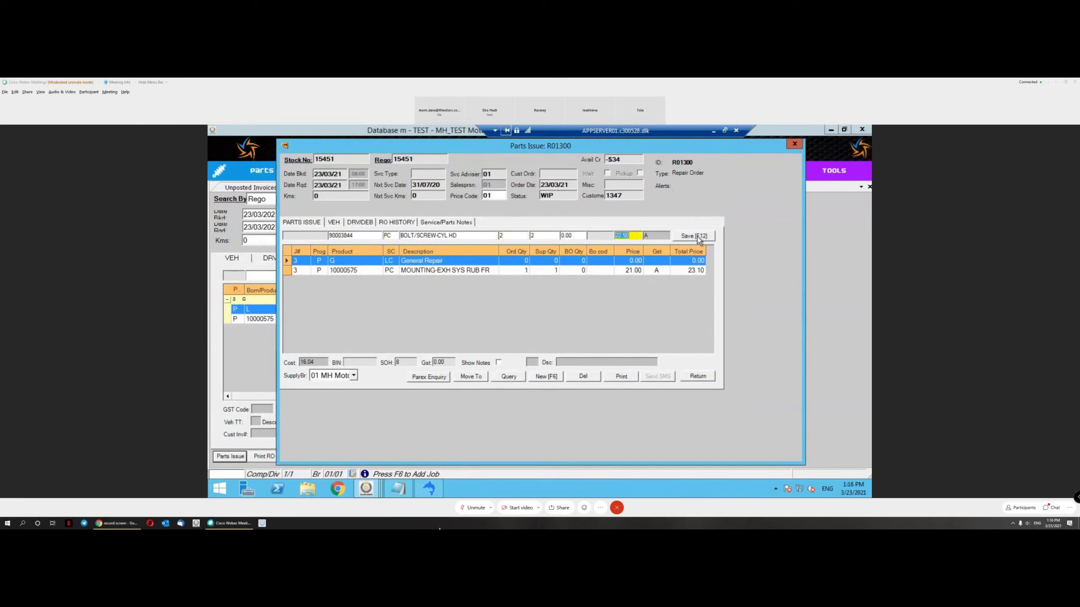
{"action": "left_click", "coordinate": [697, 236]}
Step: Return to R01300 and expand General Repair, showing the bolt line at 49.50
{"action": "left_click", "coordinate": [698, 377]}
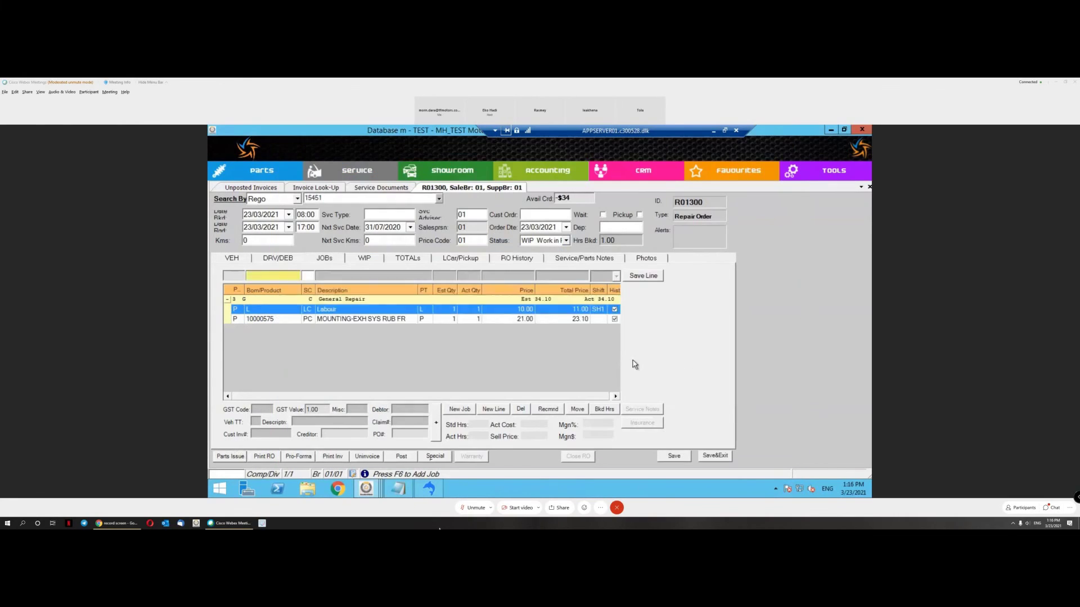
{"action": "left_click", "coordinate": [228, 301]}
{"action": "left_click", "coordinate": [312, 322]}
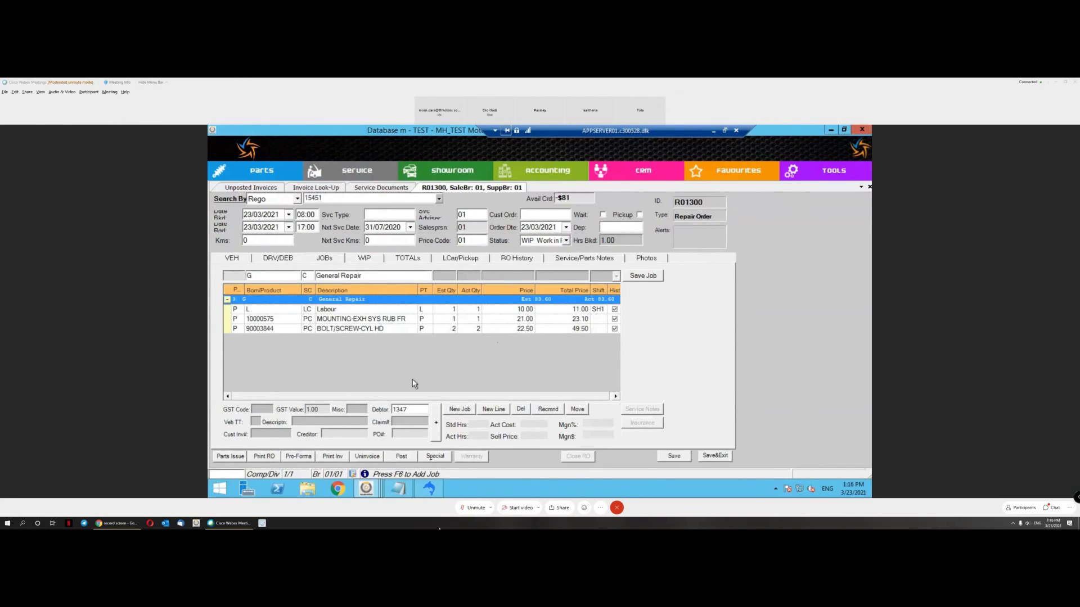
Step: Preview the customer invoice, continuing past the no-technician-clocking warning
{"action": "left_click", "coordinate": [336, 459]}
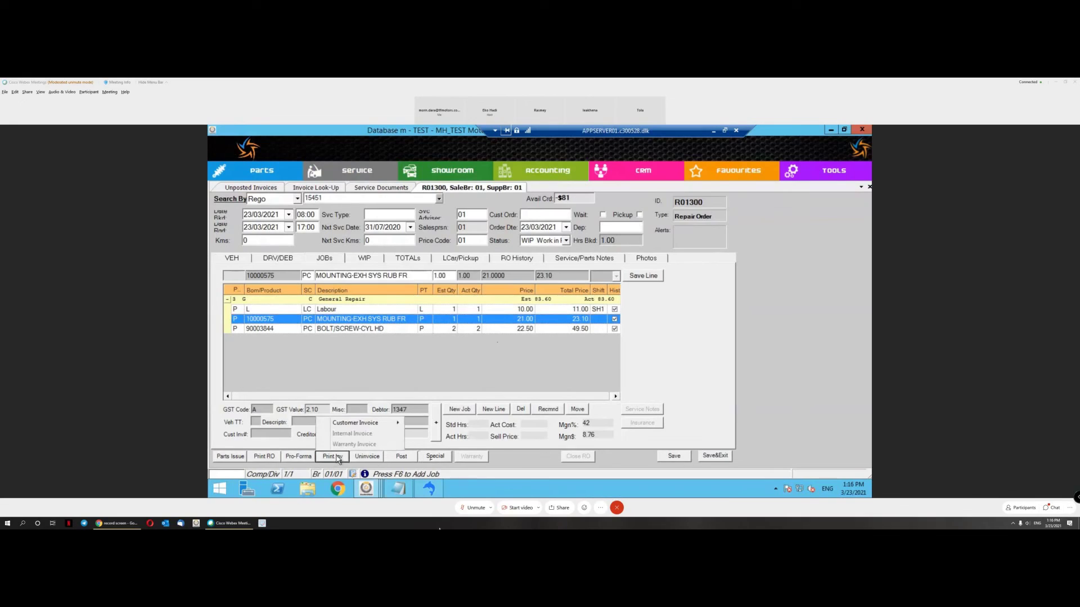
{"action": "mouse_move", "coordinate": [375, 429]}
{"action": "left_click", "coordinate": [425, 445]}
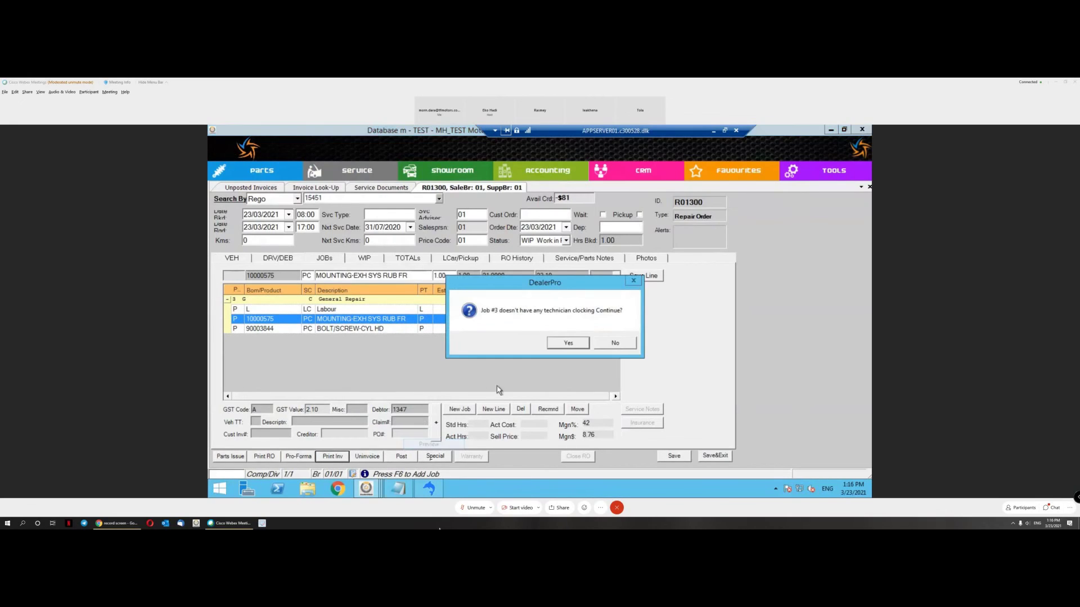
{"action": "left_click", "coordinate": [569, 345]}
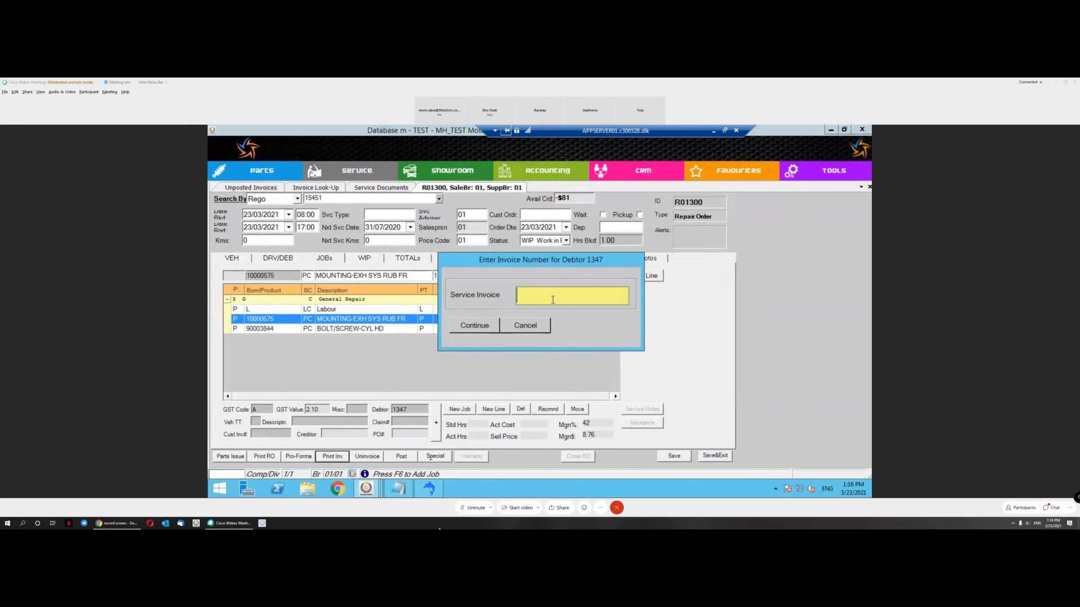
Step: Paste MH20210999 as the invoice number and submit it, dismissing the duplicate-number warning
{"action": "right_click", "coordinate": [554, 294]}
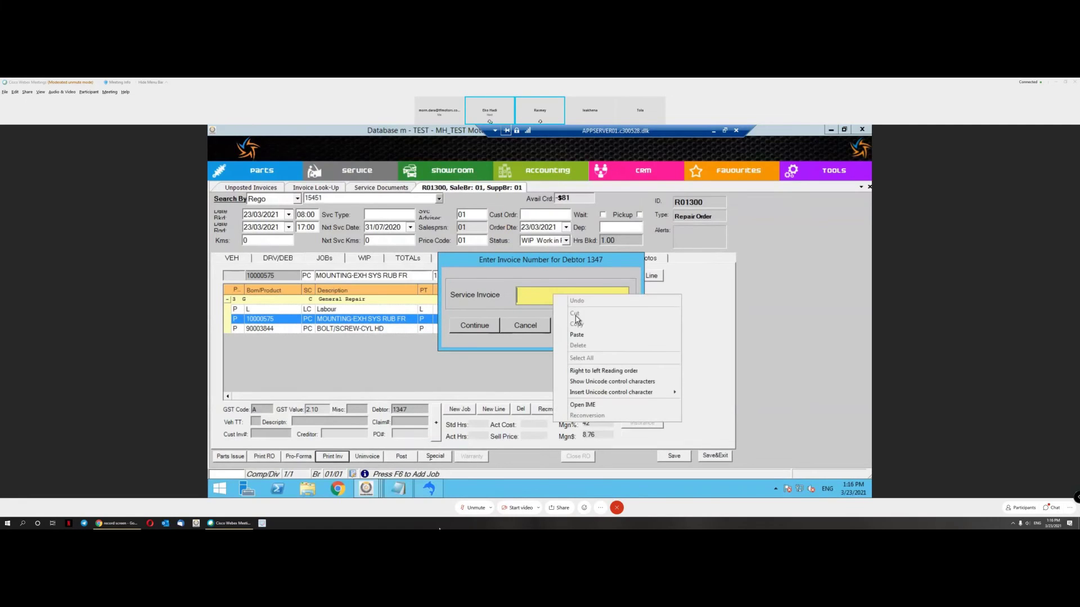
{"action": "left_click", "coordinate": [586, 338]}
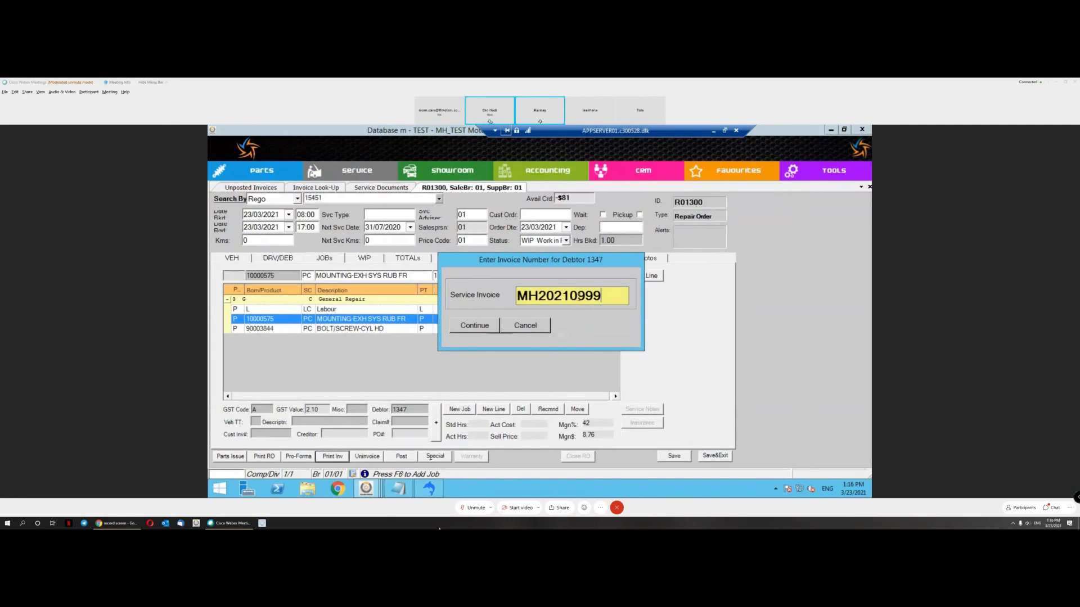
{"action": "left_click", "coordinate": [477, 333]}
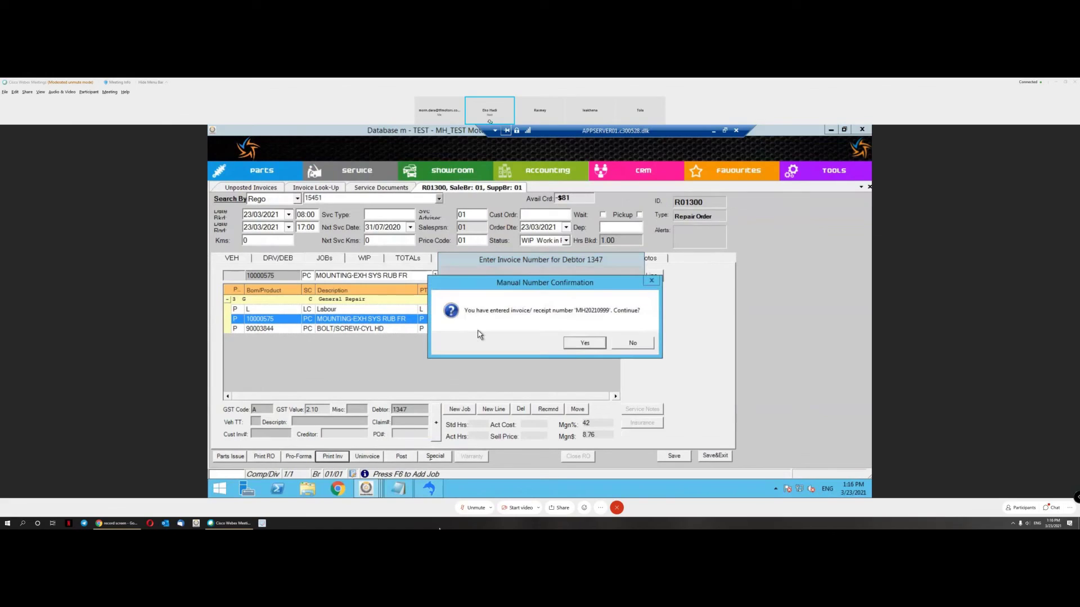
{"action": "left_click", "coordinate": [584, 344]}
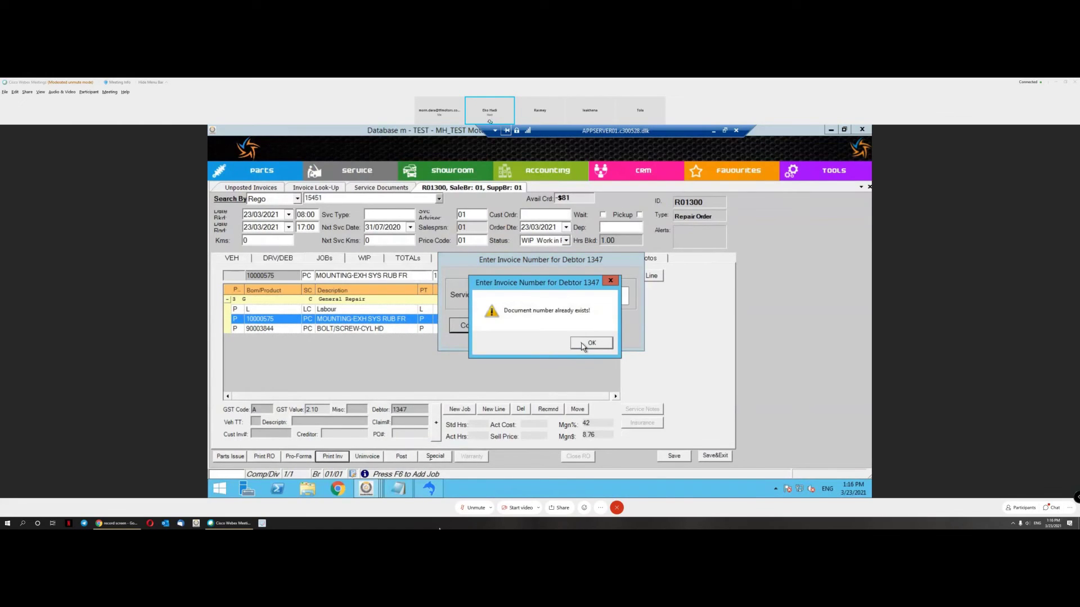
{"action": "left_click", "coordinate": [584, 345]}
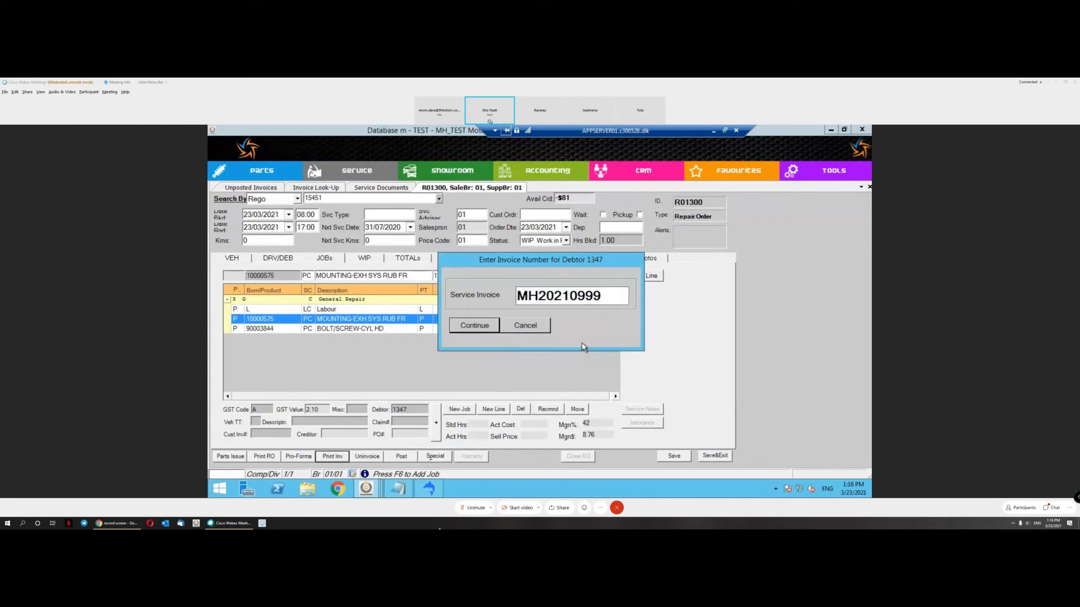
Step: Edit the invoice number and resubmit it, dismissing another duplicate-number warning
{"action": "left_click", "coordinate": [568, 298]}
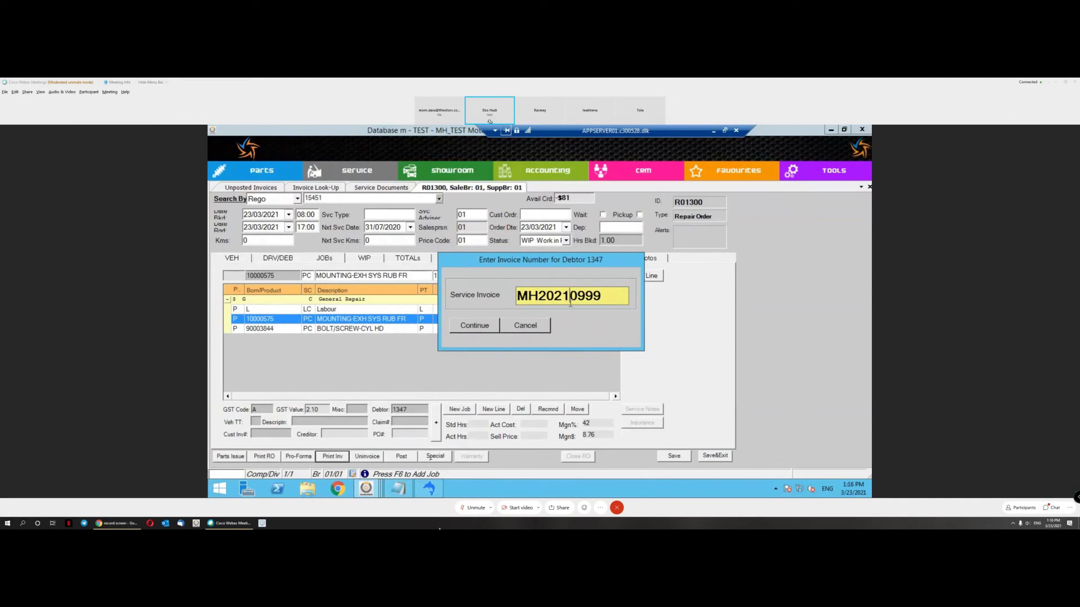
{"action": "left_click", "coordinate": [534, 331]}
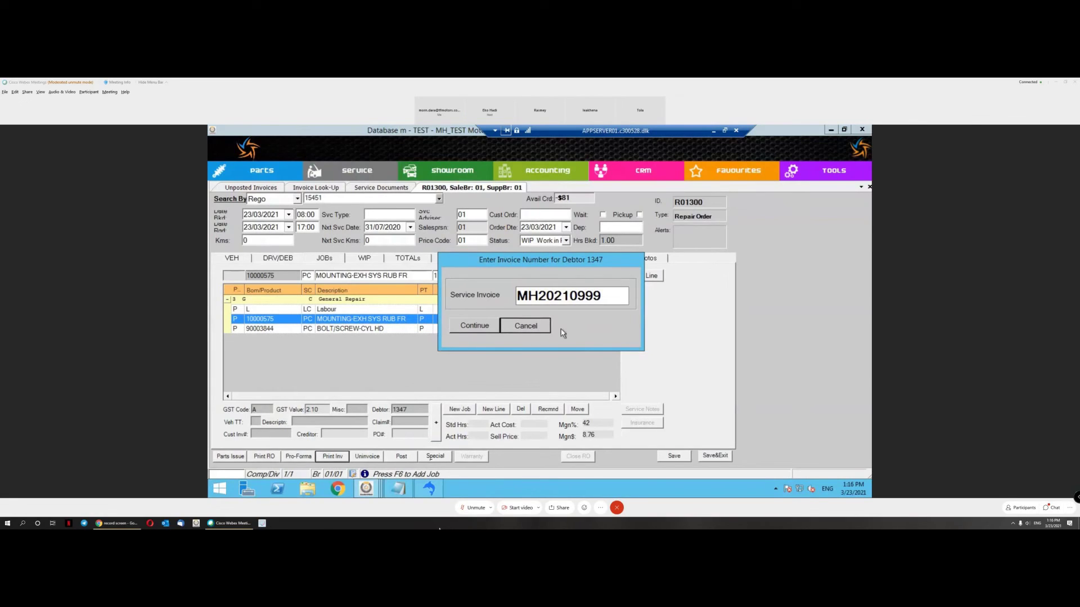
{"action": "left_click_drag", "start_coordinate": [569, 296], "coordinate": [578, 296]}
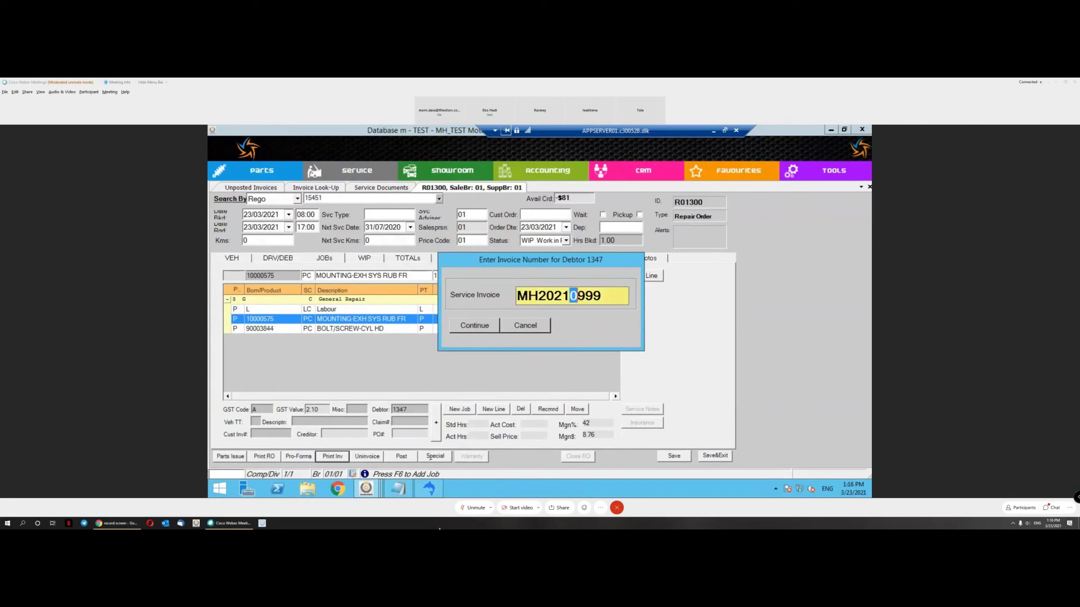
{"action": "left_click", "coordinate": [577, 296]}
{"action": "left_click", "coordinate": [478, 326]}
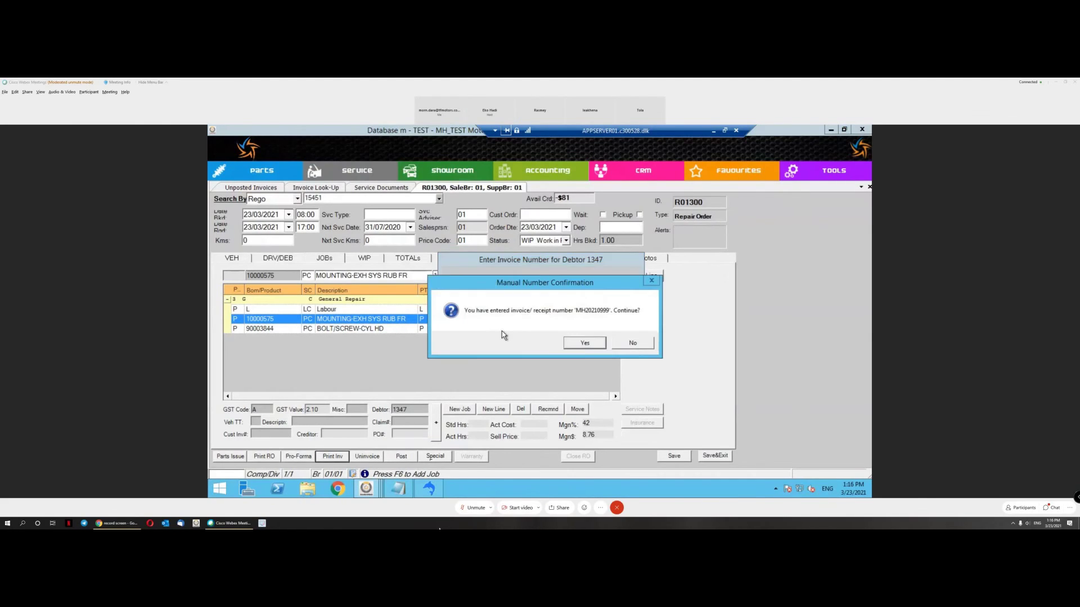
{"action": "left_click", "coordinate": [584, 345]}
{"action": "left_click", "coordinate": [586, 345]}
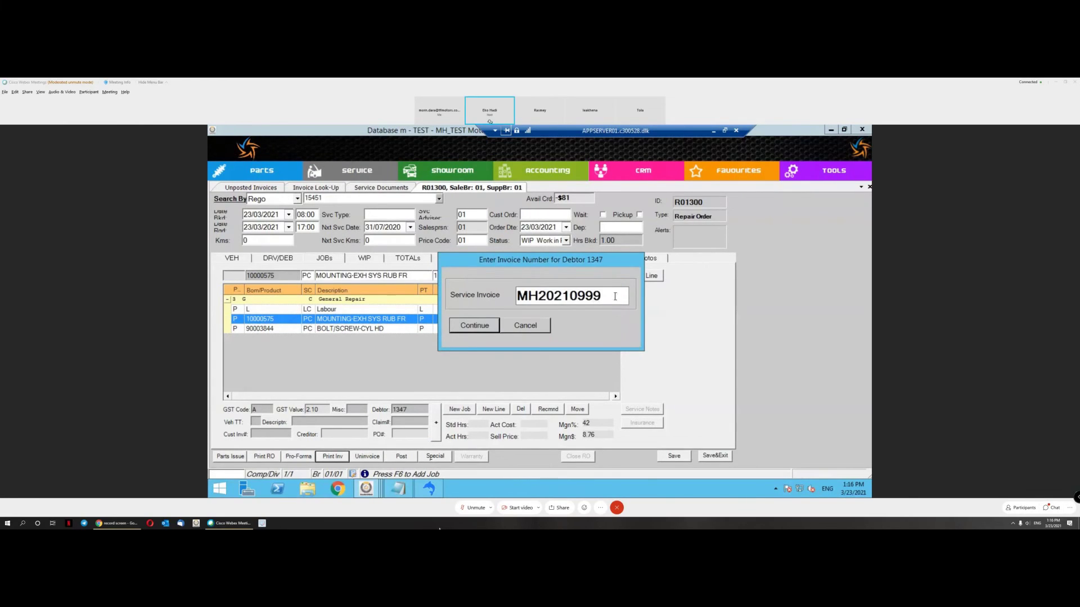
Step: Change the invoice number to MH20210998 and submit it
{"action": "key", "text": "BackSpace"}
{"action": "key", "text": "BackSpace"}
{"action": "key", "text": "BackSpace"}
{"action": "key", "text": "BackSpace"}
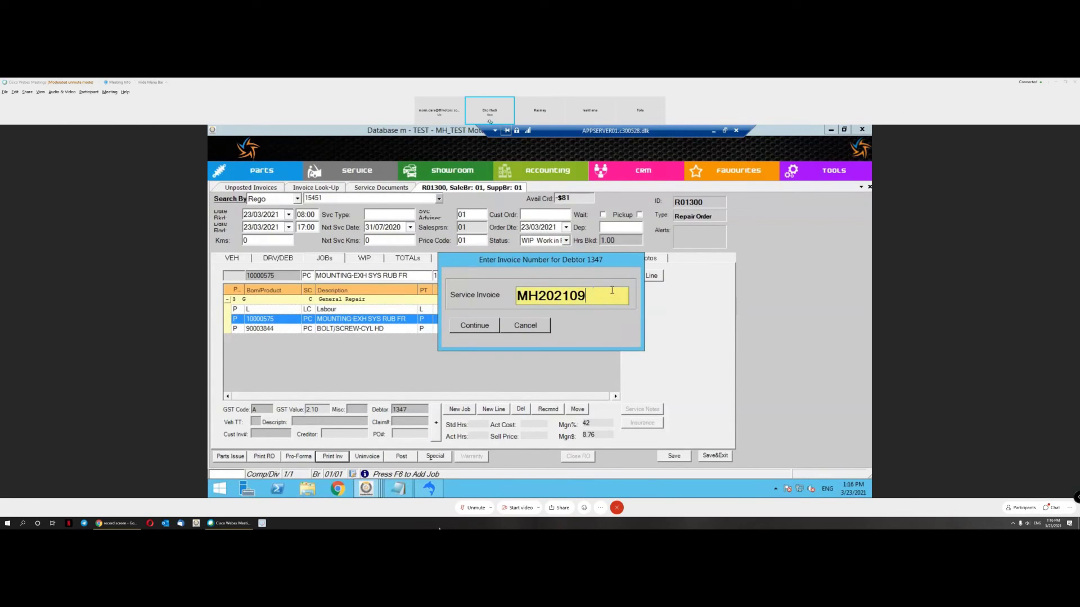
{"action": "type", "text": "00"}
{"action": "key", "text": "BackSpace"}
{"action": "type", "text": "998"}
{"action": "left_click", "coordinate": [491, 332]}
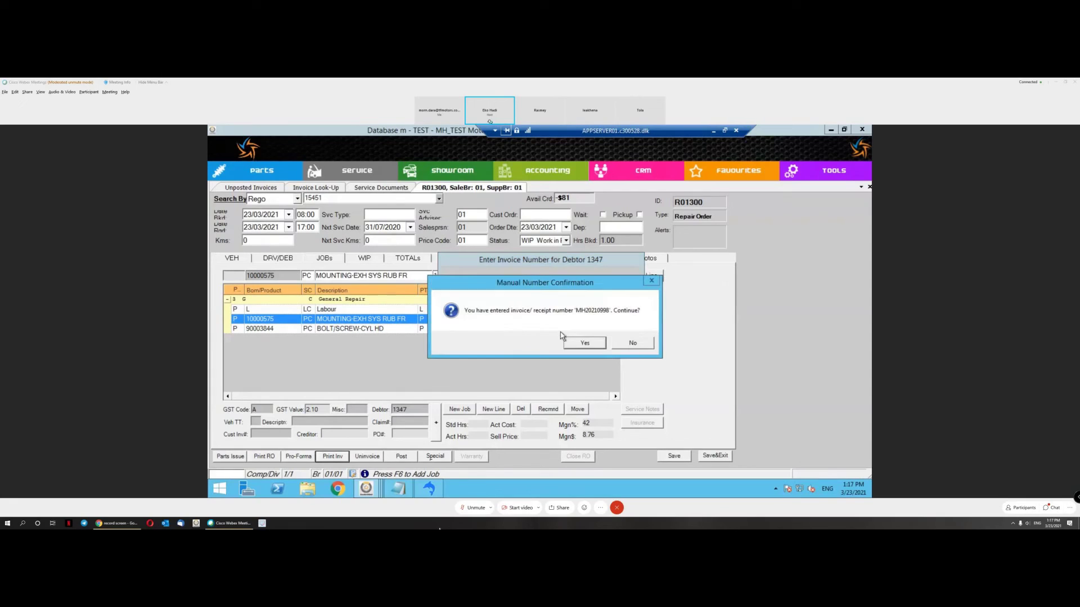
Step: Confirm MH20210998, preview it as a VAT Invoice at exchange rate 4000, and close the preview
{"action": "left_click", "coordinate": [581, 343]}
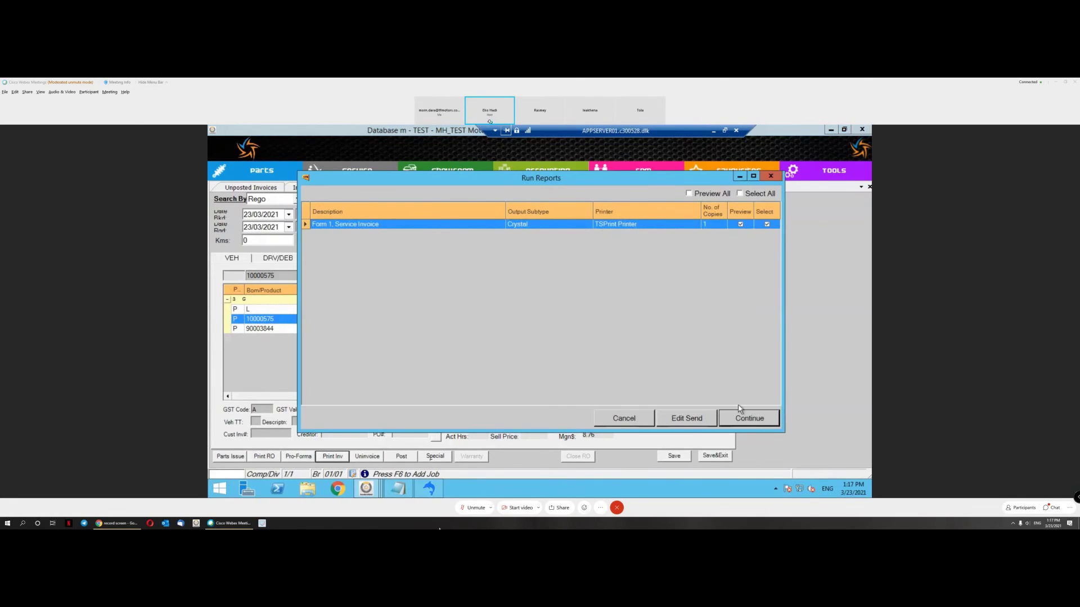
{"action": "left_click", "coordinate": [743, 416]}
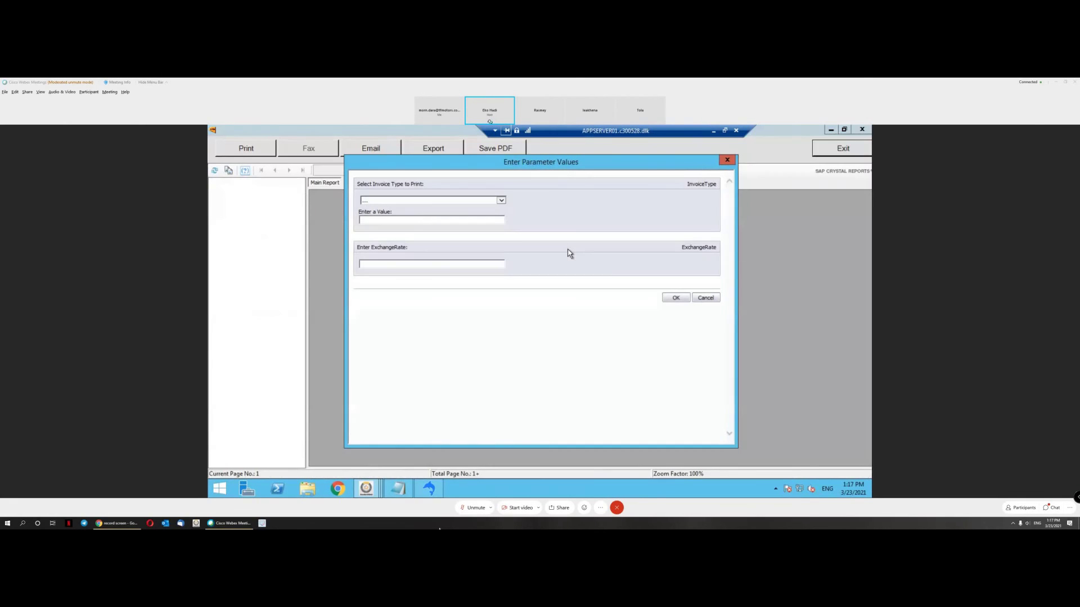
{"action": "left_click", "coordinate": [503, 201]}
{"action": "left_click", "coordinate": [485, 208]}
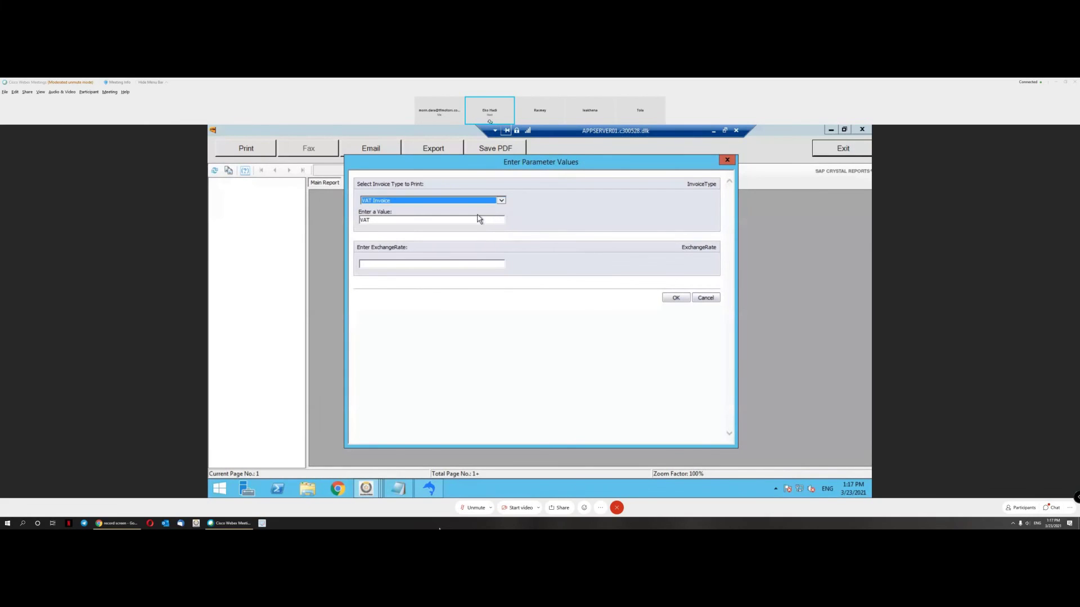
{"action": "left_click", "coordinate": [419, 262]}
{"action": "type", "text": "4000"}
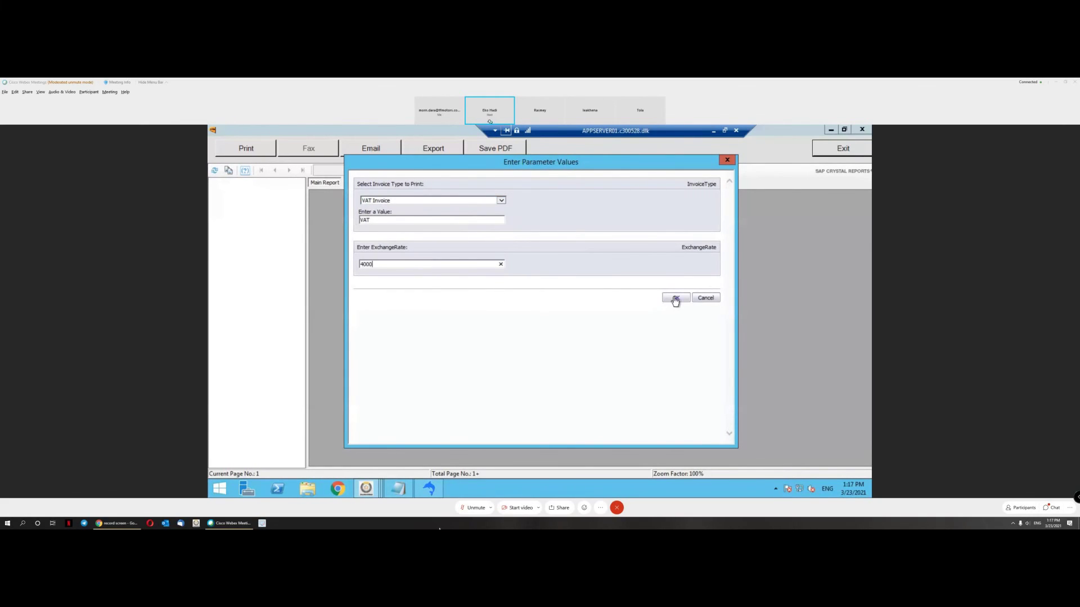
{"action": "left_click", "coordinate": [676, 299]}
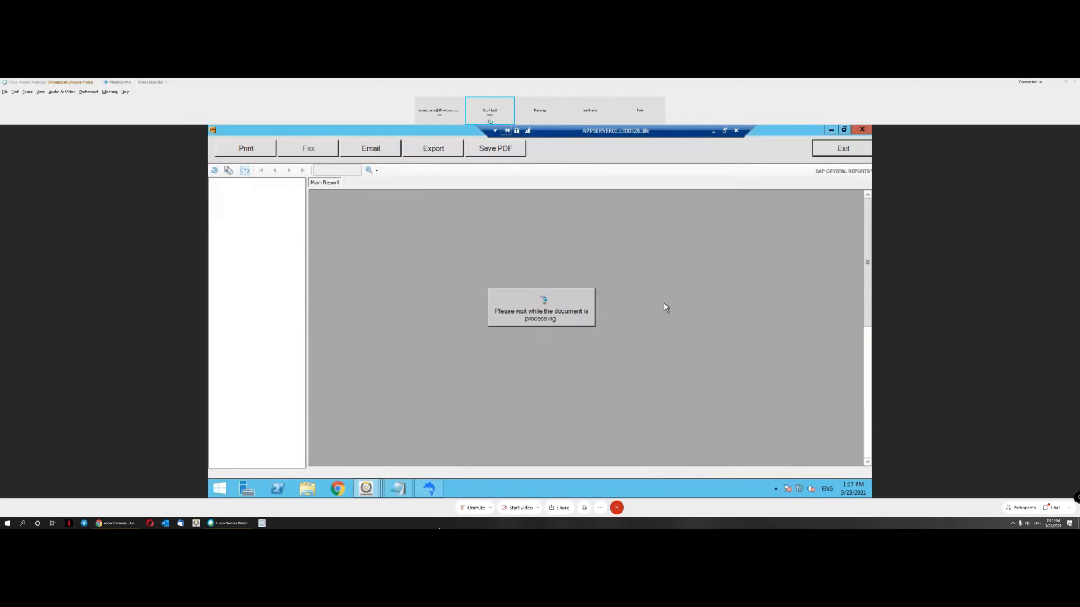
{"action": "left_click", "coordinate": [858, 153]}
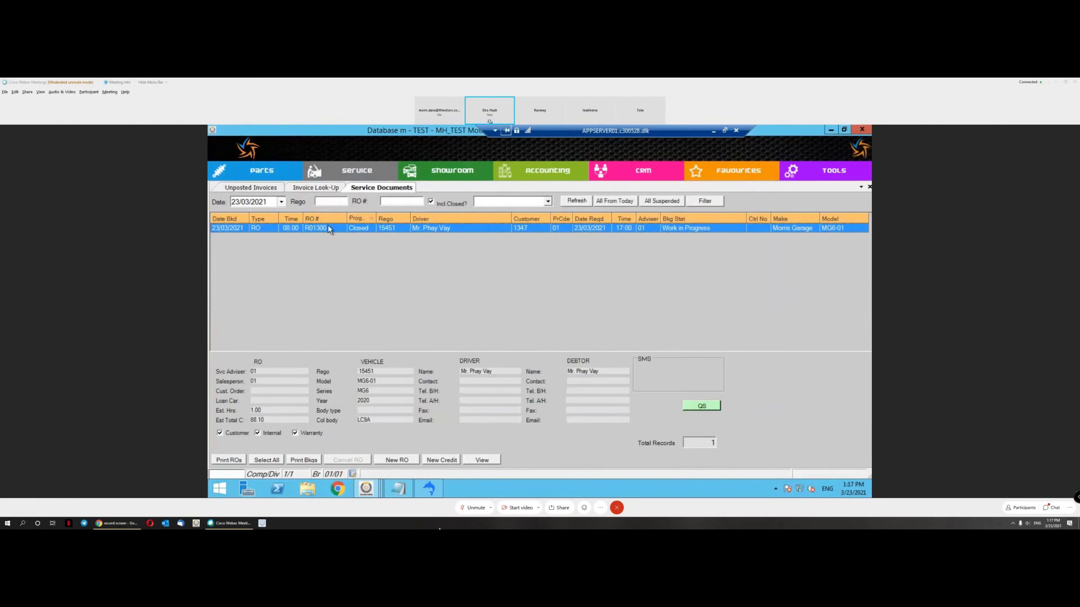
{"action": "left_click", "coordinate": [331, 189]}
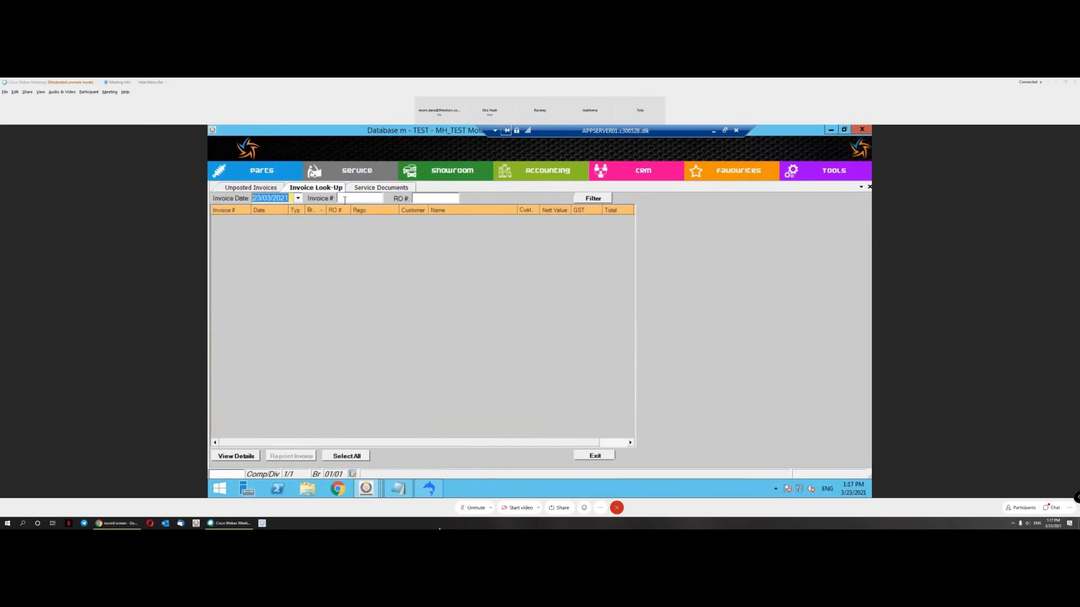
{"action": "left_click", "coordinate": [345, 200]}
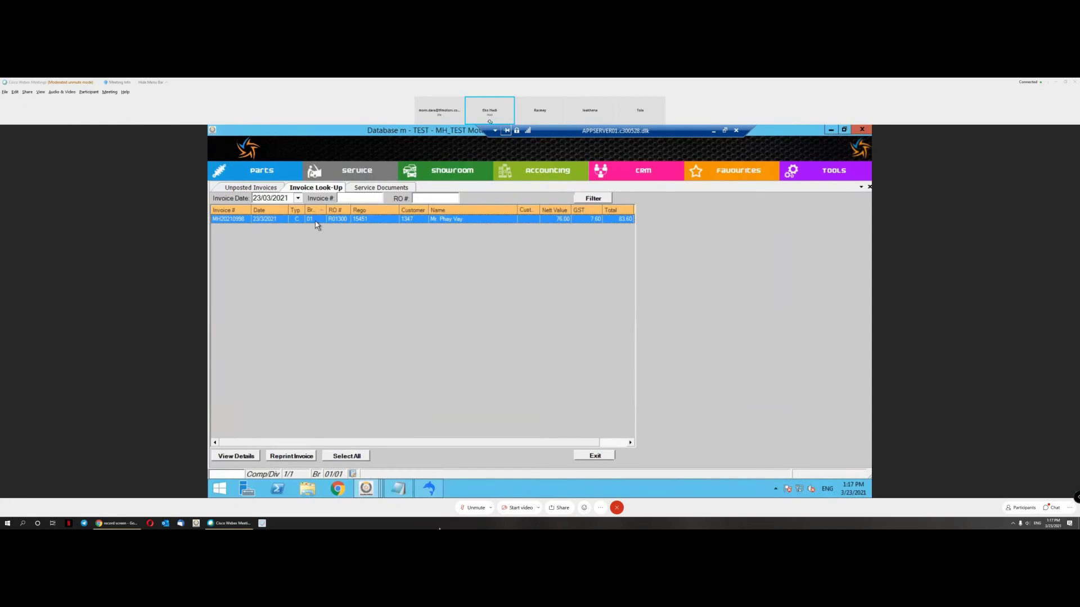
{"action": "left_click", "coordinate": [369, 189]}
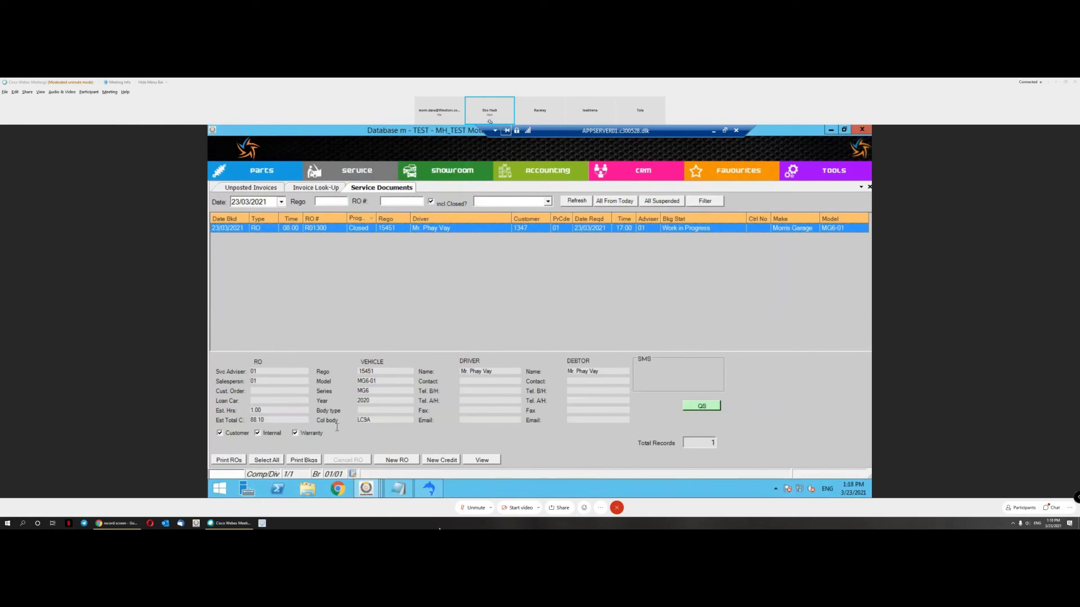
Step: Start a new service transaction and load vehicle 041183 from a % vehicle search
{"action": "left_click", "coordinate": [349, 172]}
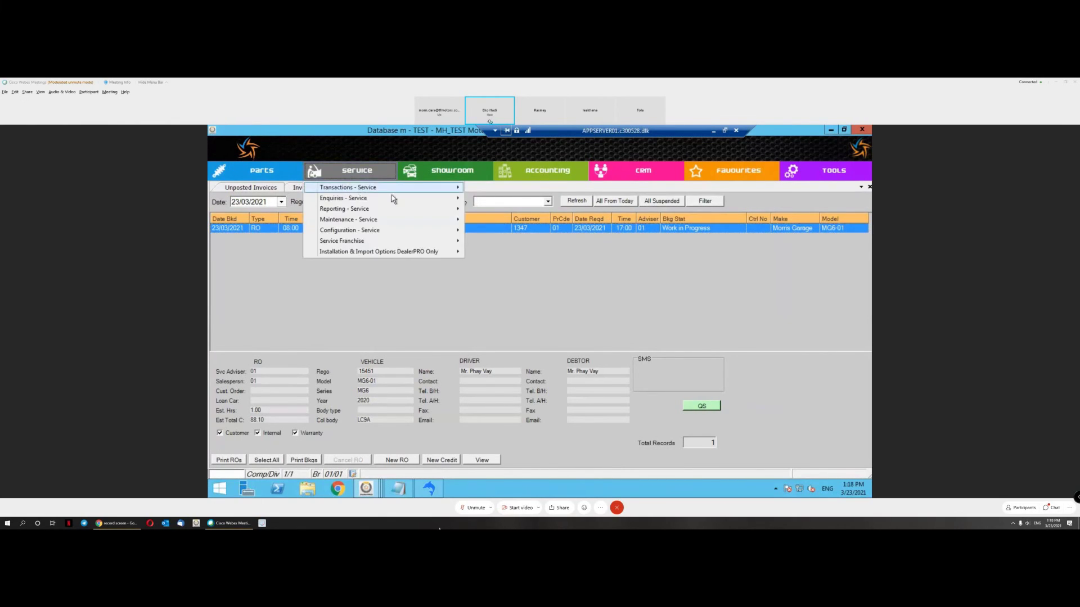
{"action": "mouse_move", "coordinate": [360, 191]}
{"action": "left_click", "coordinate": [498, 199]}
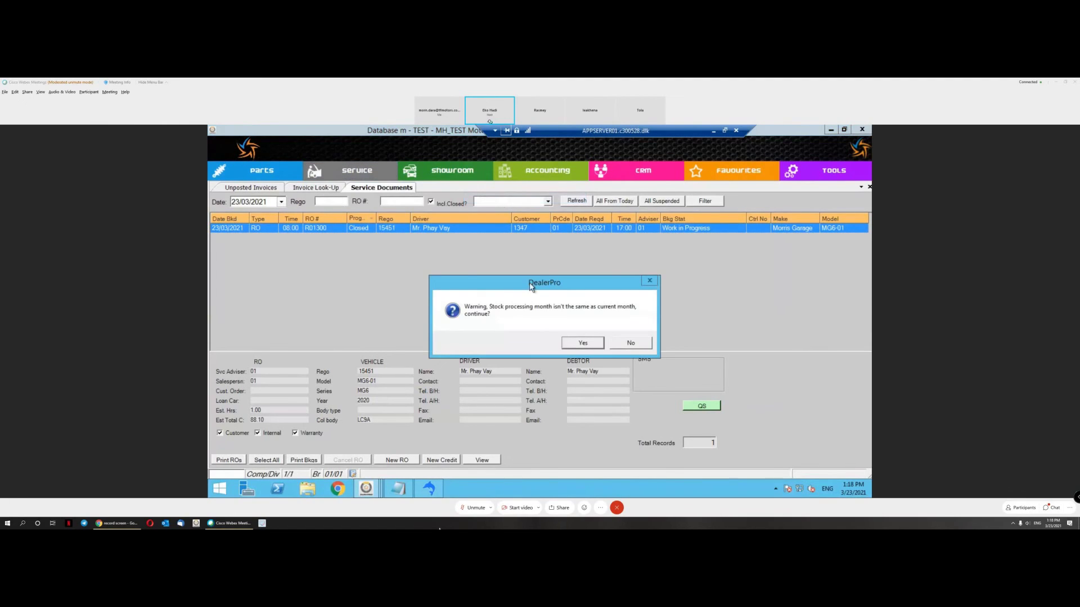
{"action": "key", "text": "Return"}
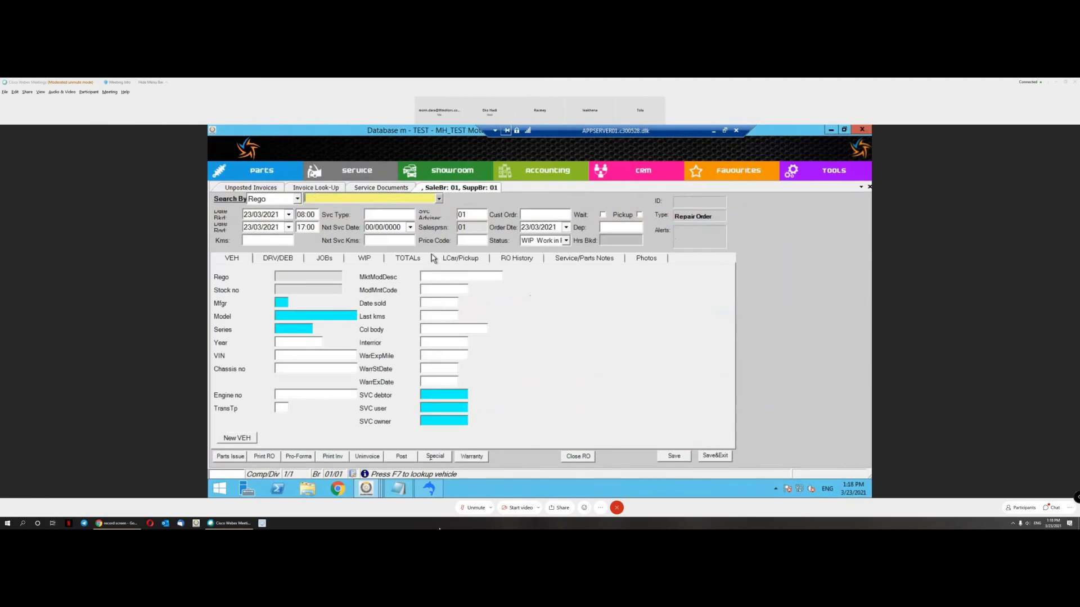
{"action": "key", "text": "F7"}
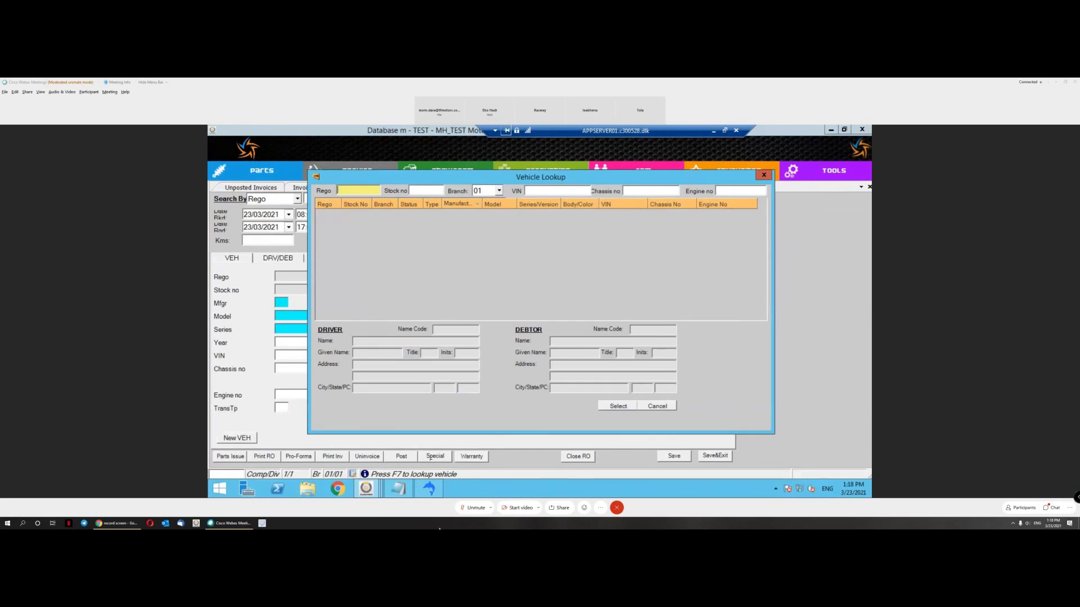
{"action": "type", "text": "%"}
{"action": "key", "text": "Return"}
{"action": "key", "text": "Return"}
{"action": "left_click", "coordinate": [441, 284]}
{"action": "double_click", "coordinate": [441, 284]}
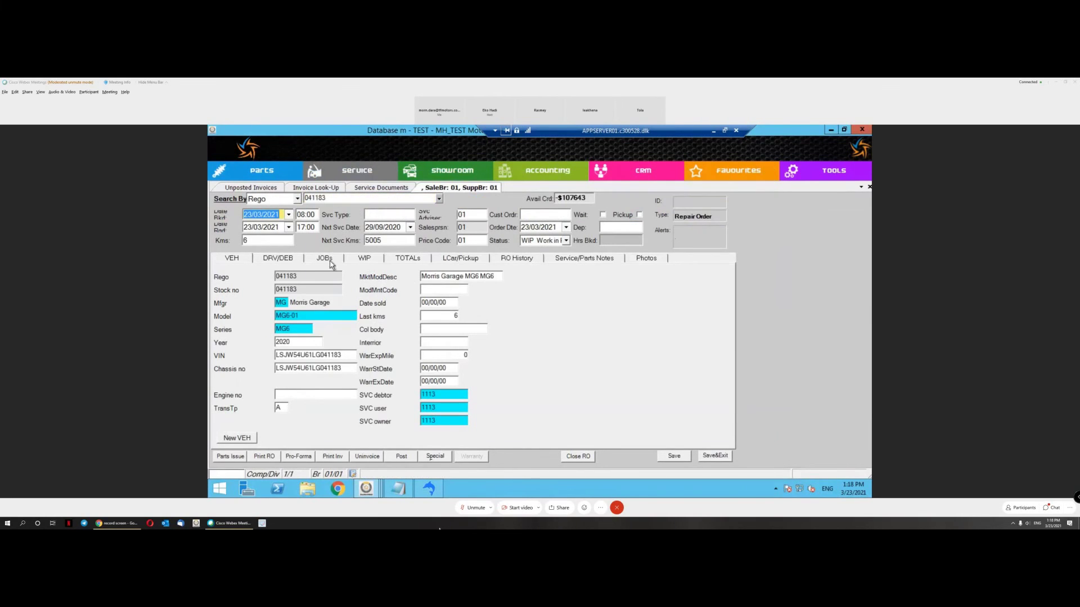
Step: Add and save a General Repair job holding a Labour line at 11.00
{"action": "left_click", "coordinate": [326, 256]}
{"action": "left_click", "coordinate": [459, 409]}
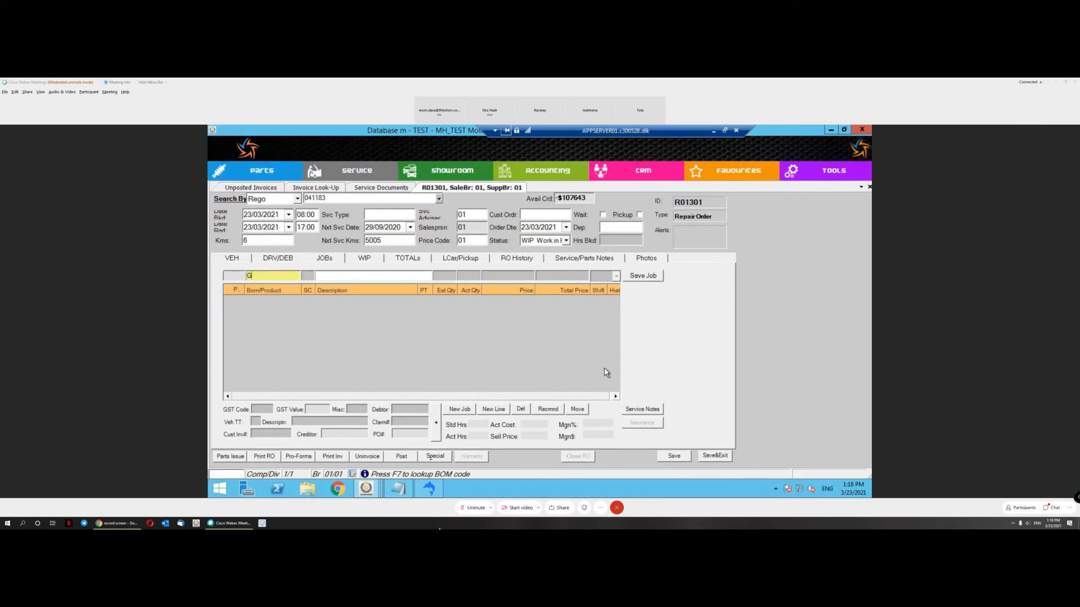
{"action": "left_click", "coordinate": [648, 277]}
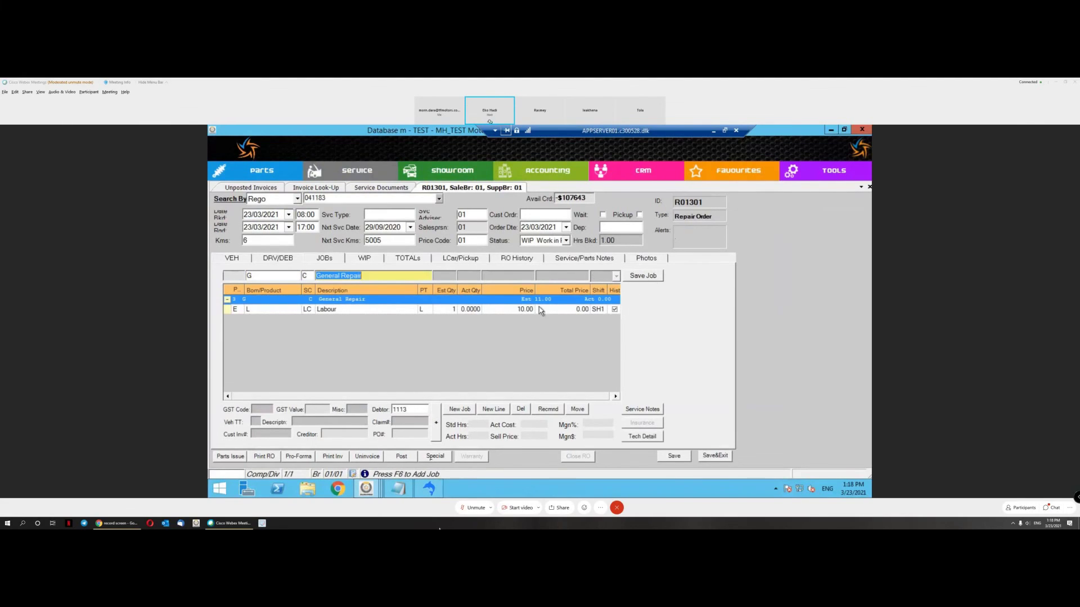
{"action": "left_click", "coordinate": [521, 309]}
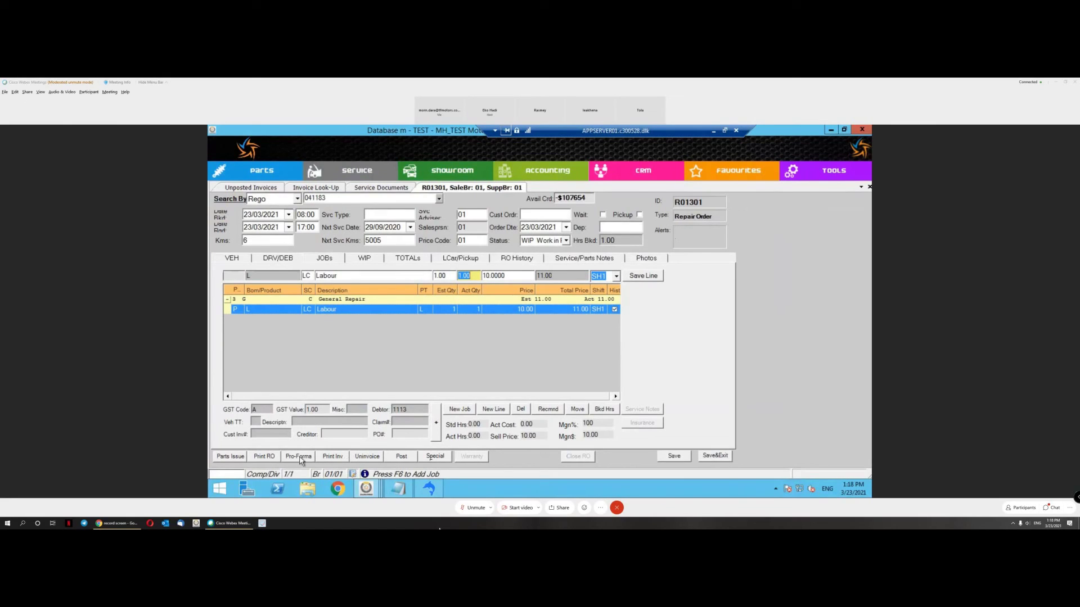
{"action": "left_click", "coordinate": [334, 457]}
Step: Create the customer invoice under the manually entered number MH20210997
{"action": "mouse_move", "coordinate": [371, 423]}
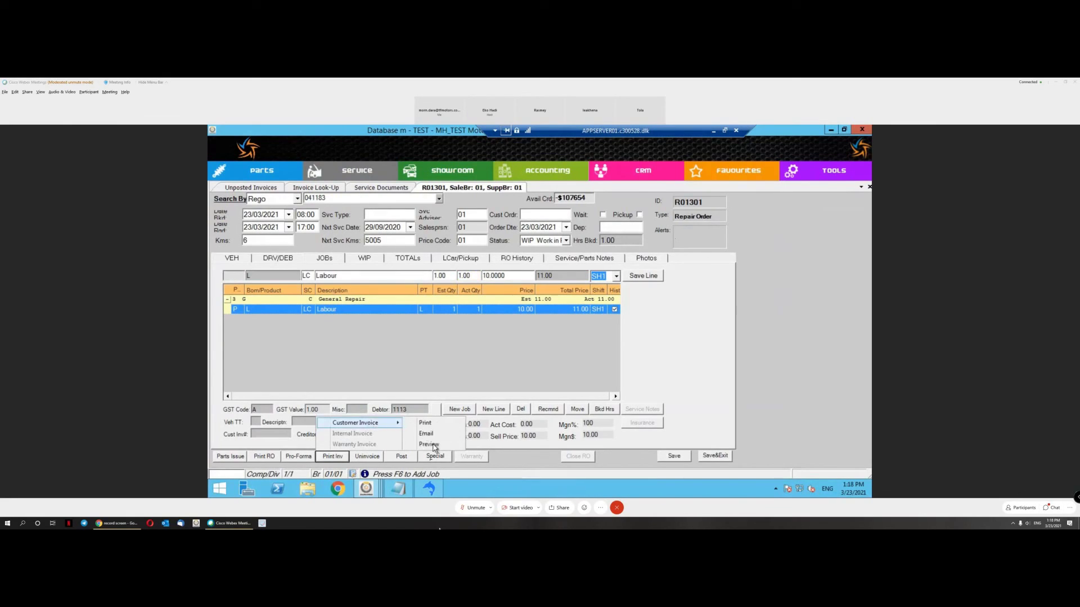
{"action": "left_click", "coordinate": [433, 446]}
{"action": "left_click", "coordinate": [569, 343]}
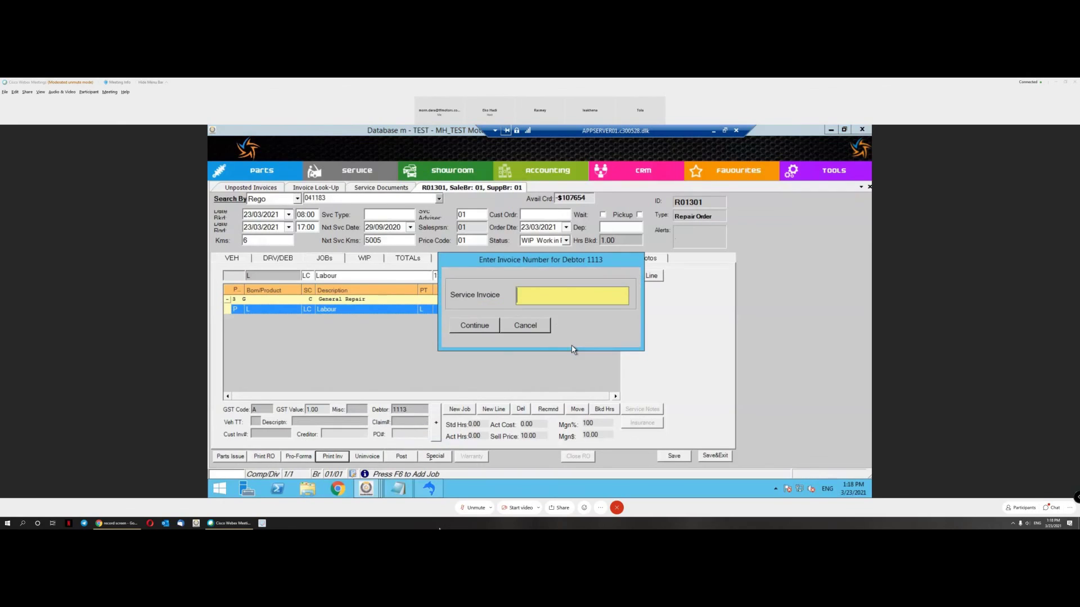
{"action": "right_click", "coordinate": [549, 296]}
{"action": "left_click", "coordinate": [577, 342]}
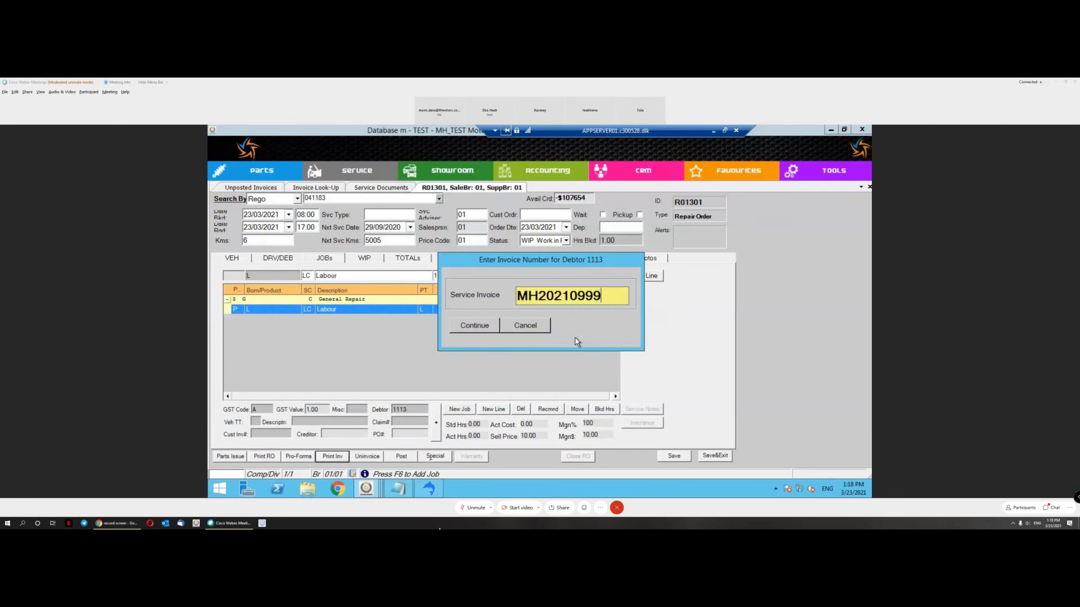
{"action": "key", "text": "BackSpace"}
{"action": "type", "text": "7"}
{"action": "left_click", "coordinate": [477, 328]}
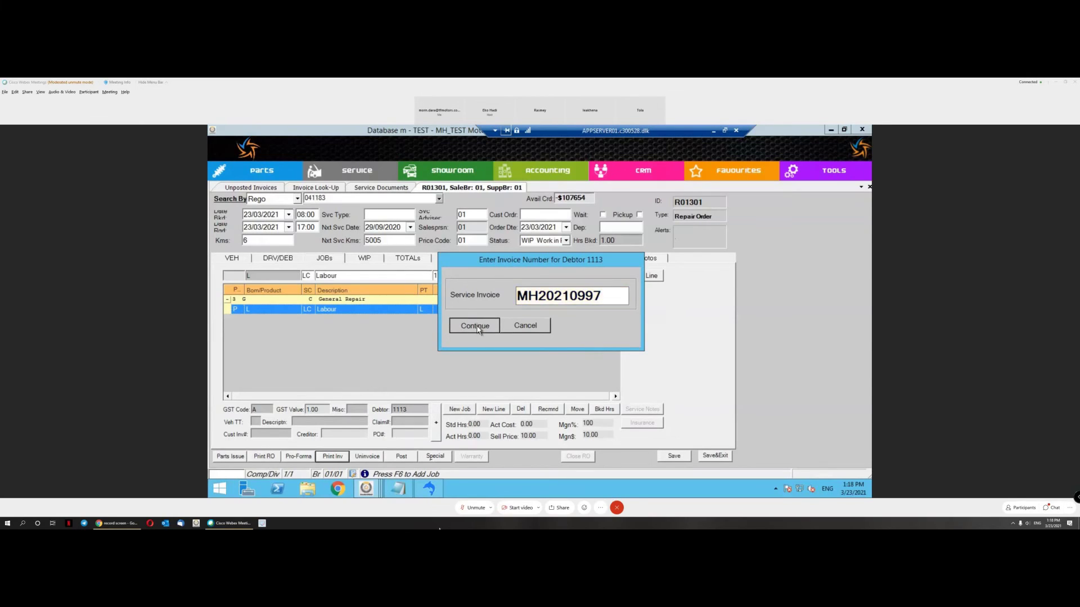
{"action": "left_click", "coordinate": [580, 343]}
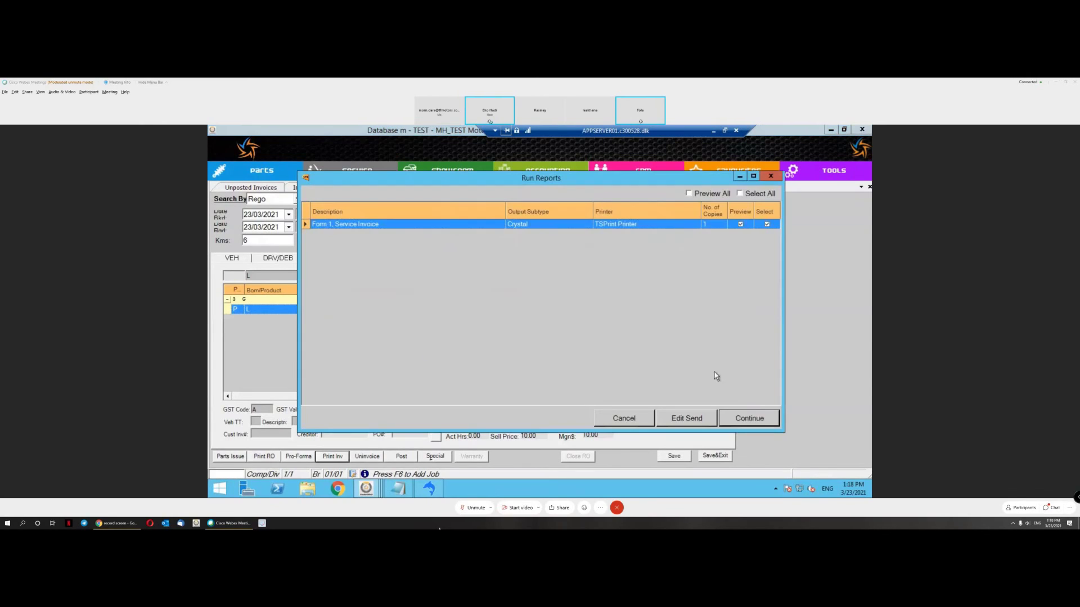
Step: Preview it as a Commercial Invoice at exchange rate 4000, then close the preview
{"action": "left_click", "coordinate": [751, 417]}
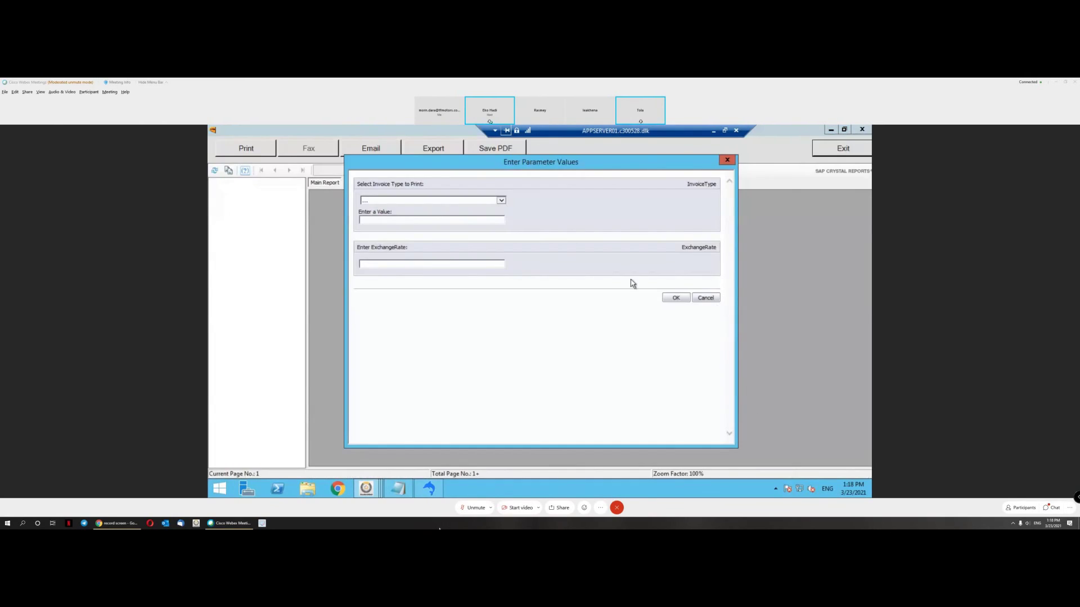
{"action": "left_click", "coordinate": [500, 201]}
{"action": "left_click", "coordinate": [487, 214]}
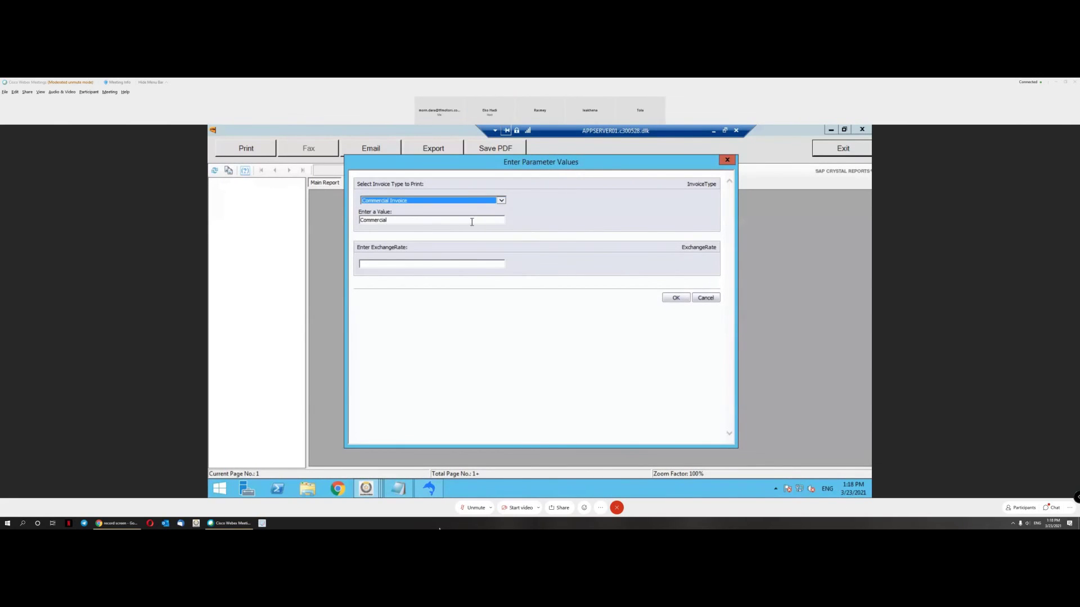
{"action": "left_click", "coordinate": [450, 263]}
{"action": "type", "text": "4000"}
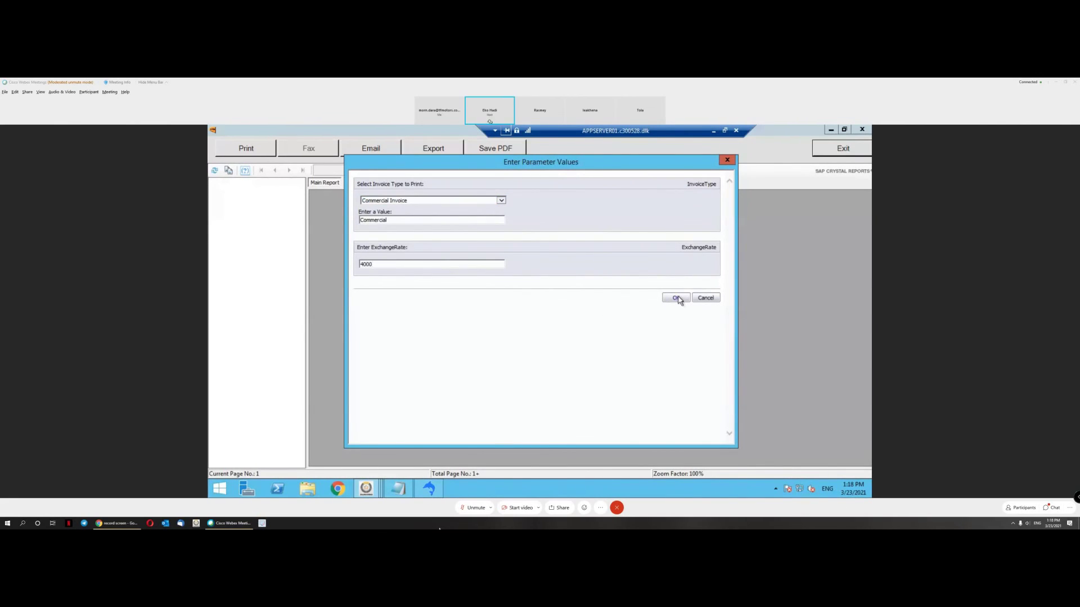
{"action": "left_click", "coordinate": [676, 297]}
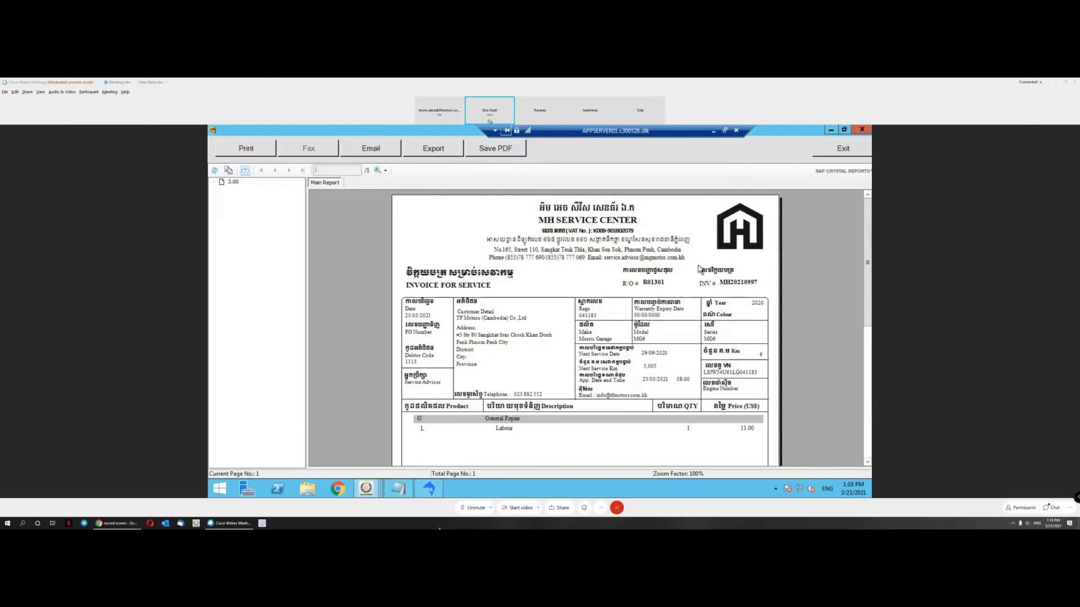
{"action": "left_click", "coordinate": [859, 156]}
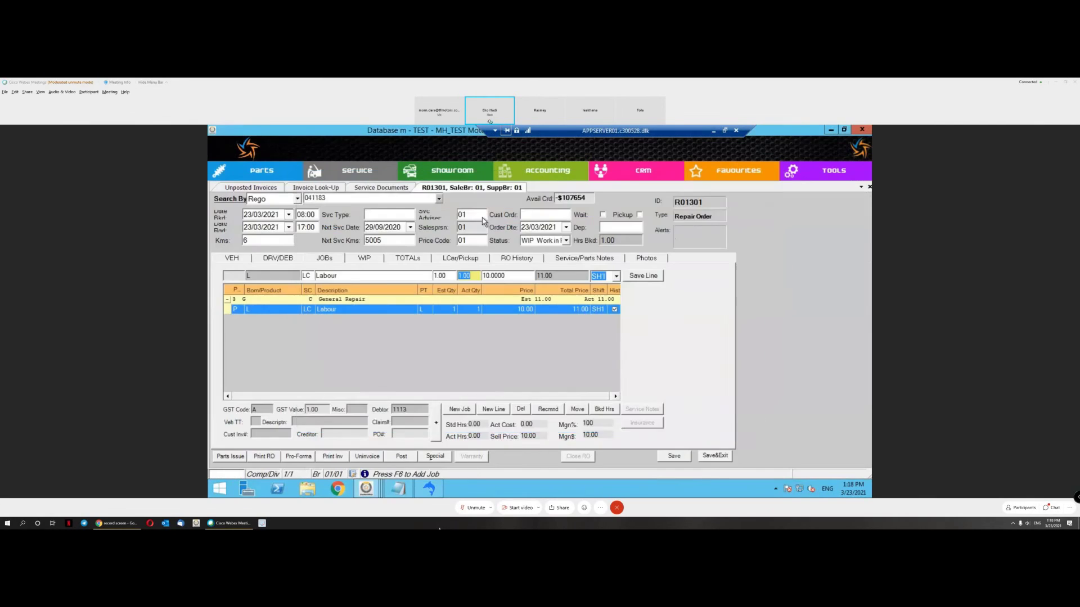
Step: List unposted invoices MH20210998 and MH20210997, select the first and post it
{"action": "left_click", "coordinate": [263, 188]}
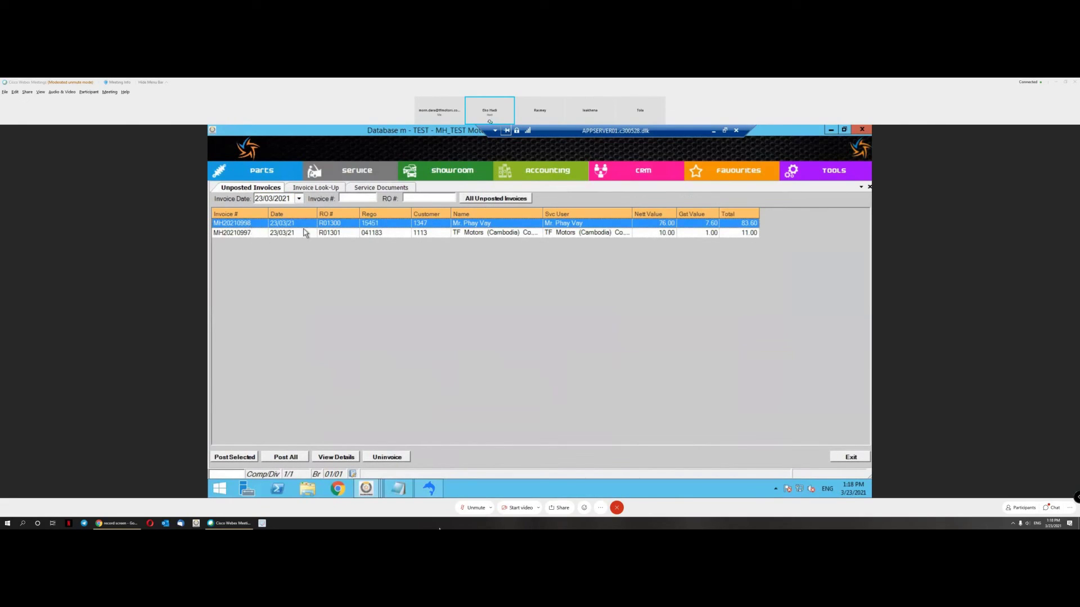
{"action": "left_click", "coordinate": [422, 238]}
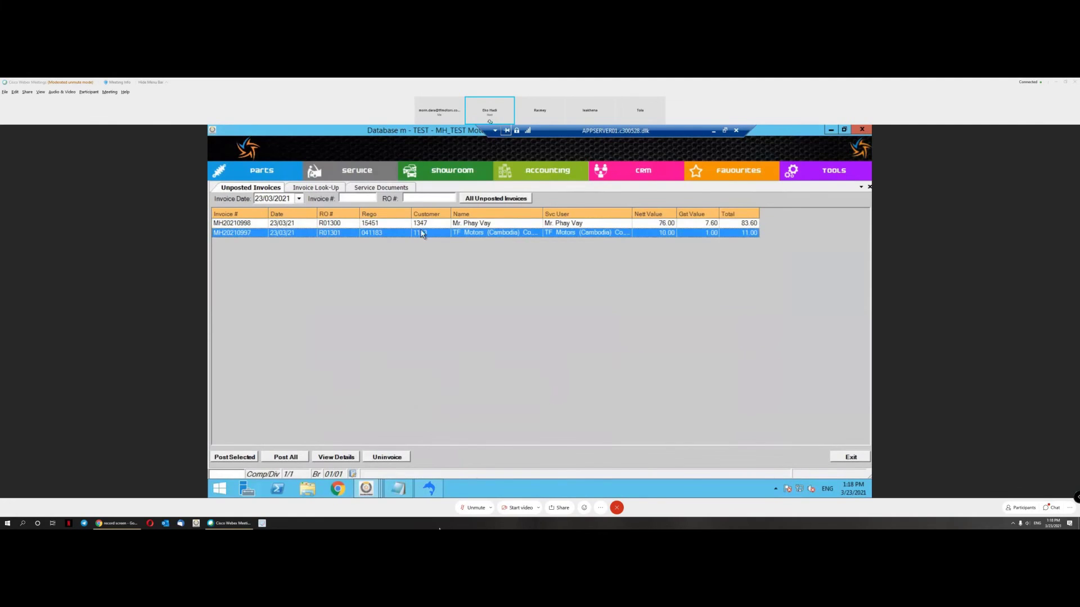
{"action": "left_click", "coordinate": [596, 226]}
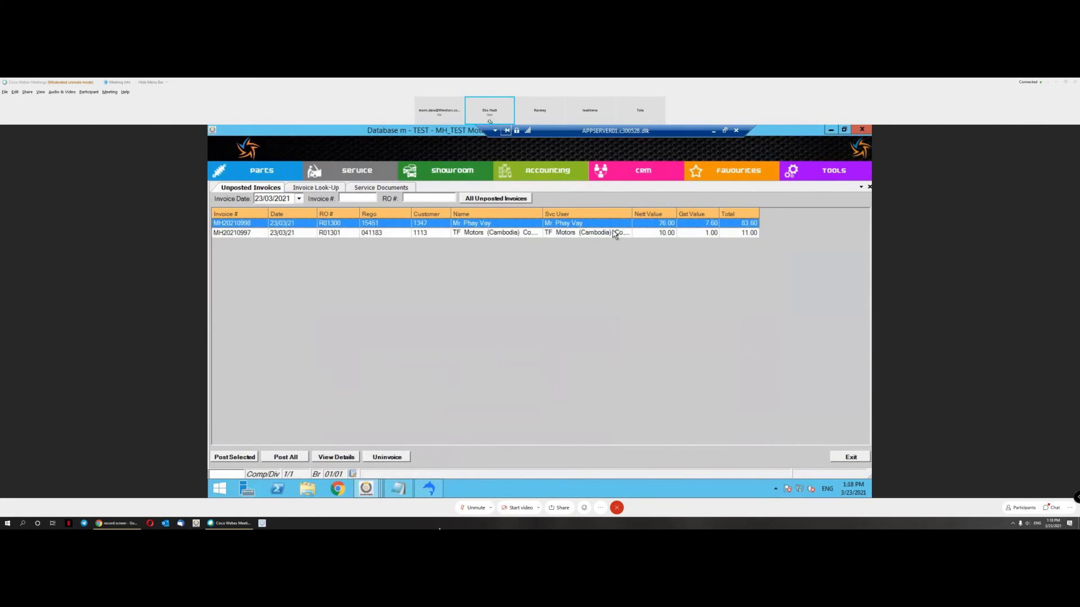
{"action": "left_click", "coordinate": [615, 234]}
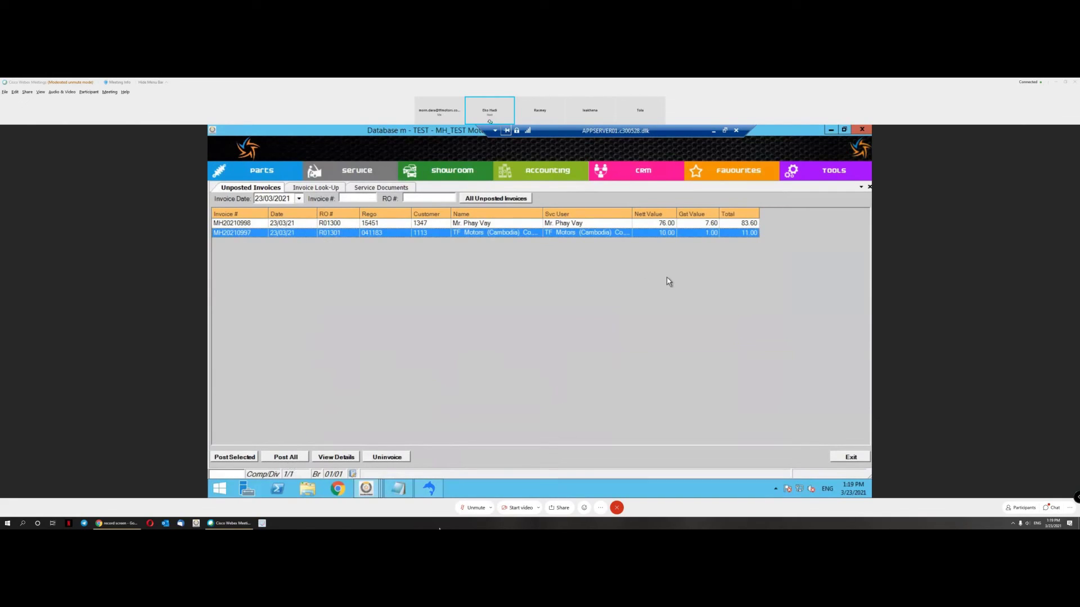
{"action": "left_click", "coordinate": [310, 224]}
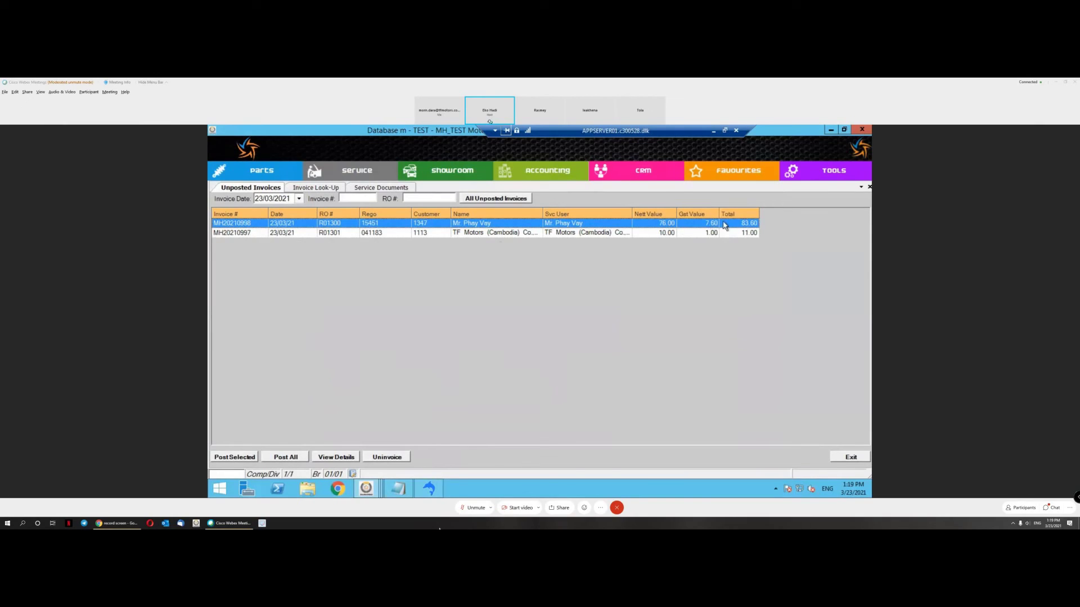
{"action": "left_click", "coordinate": [250, 457]}
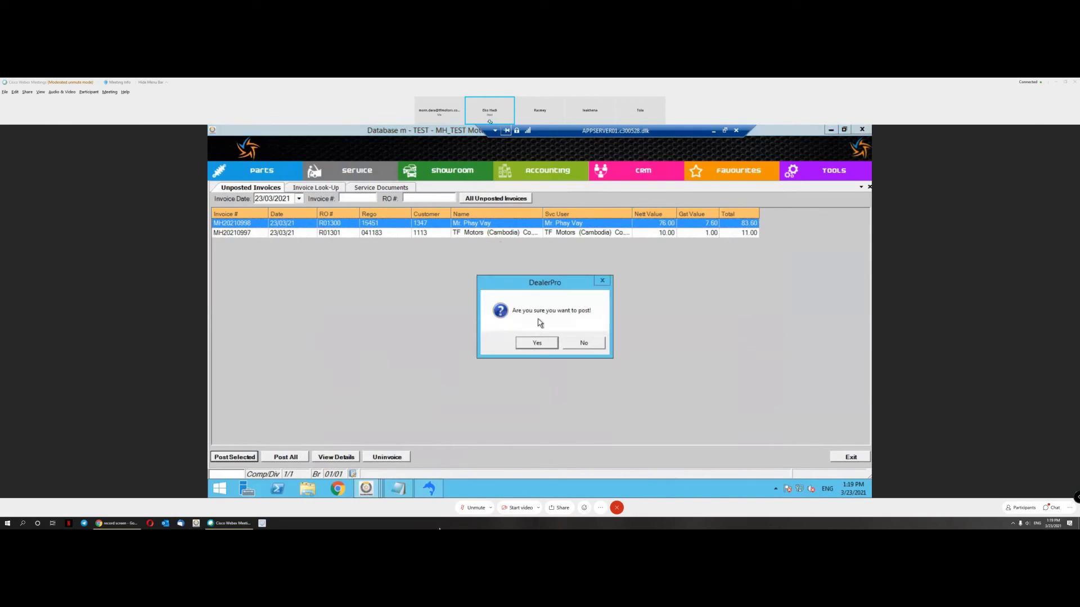
Step: Confirm posting invoice MH20210998, leaving only MH20210997 at 11.00 unposted
{"action": "left_click", "coordinate": [534, 345]}
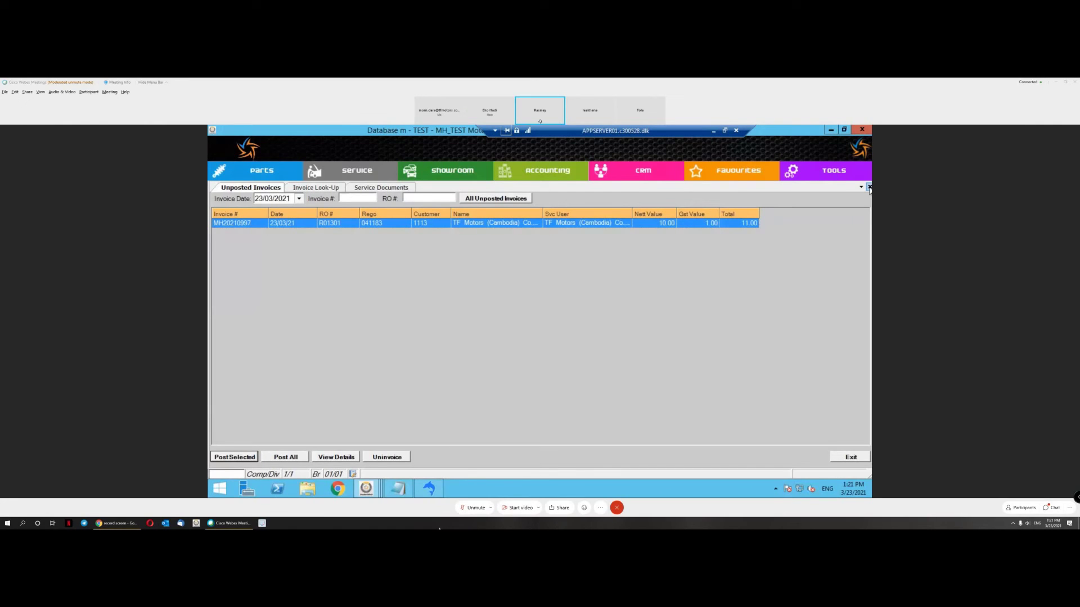
Step: Close the unposted invoices, service documents and invoice look-up screens
{"action": "left_click", "coordinate": [869, 188]}
{"action": "left_click", "coordinate": [870, 187]}
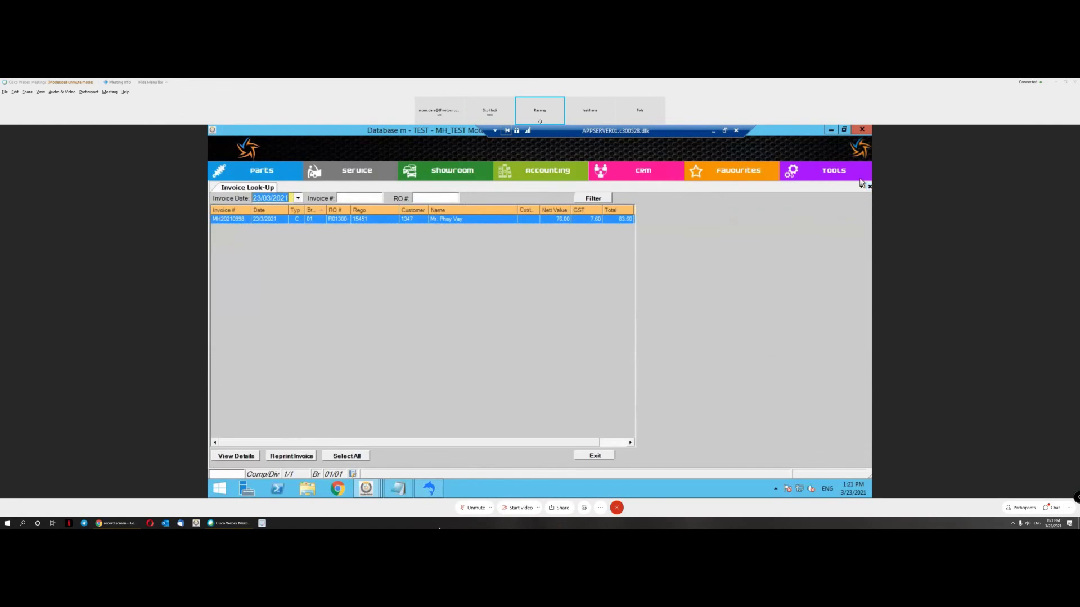
{"action": "left_click", "coordinate": [869, 187]}
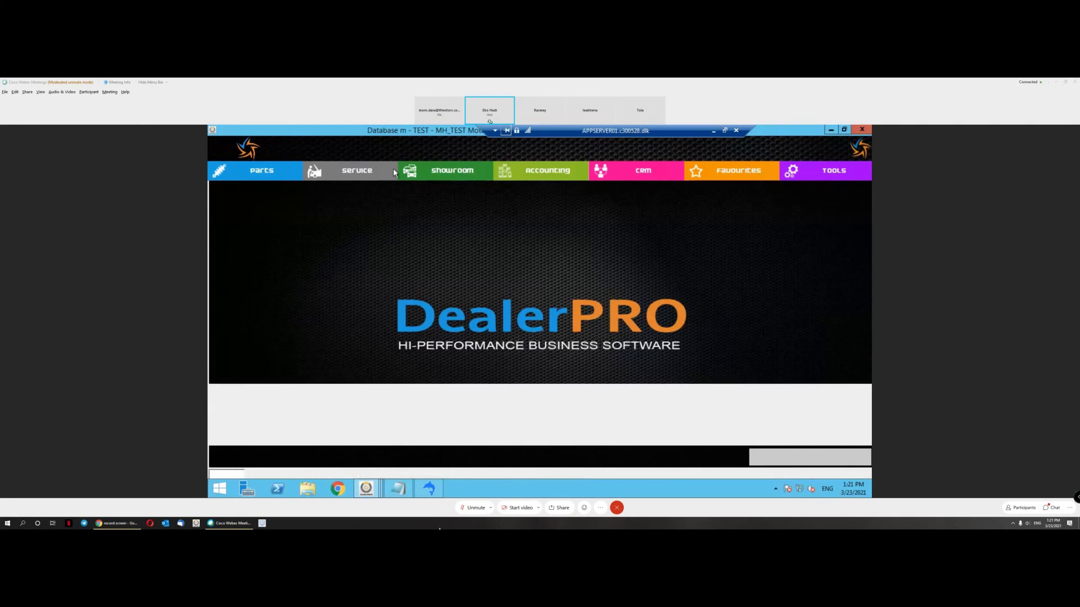
{"action": "left_click", "coordinate": [373, 169]}
{"action": "mouse_move", "coordinate": [437, 188]}
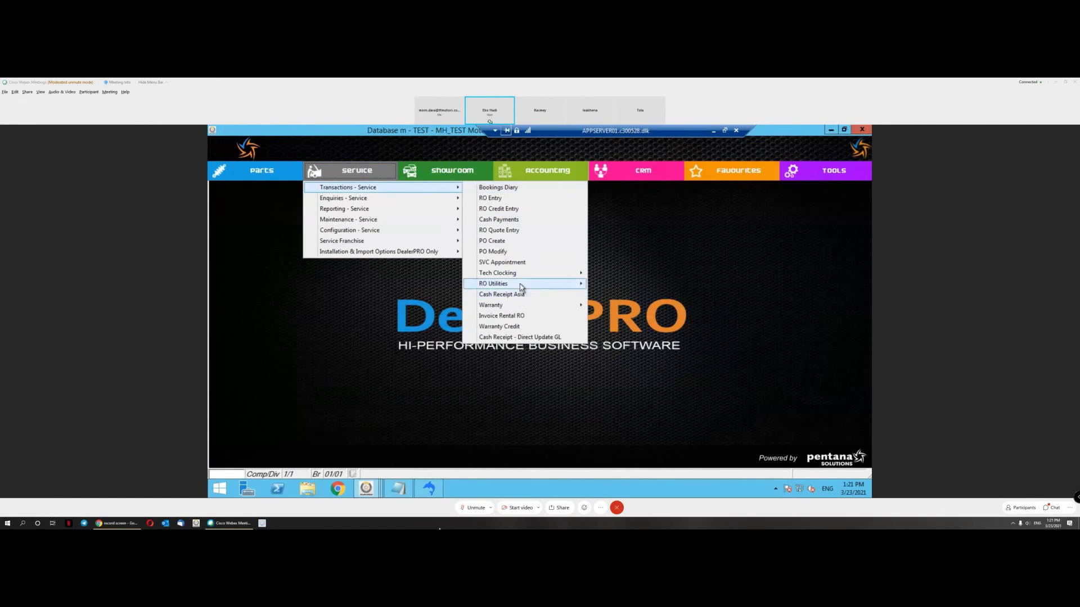
{"action": "mouse_move", "coordinate": [518, 286]}
{"action": "mouse_move", "coordinate": [414, 231]}
{"action": "mouse_move", "coordinate": [534, 253]}
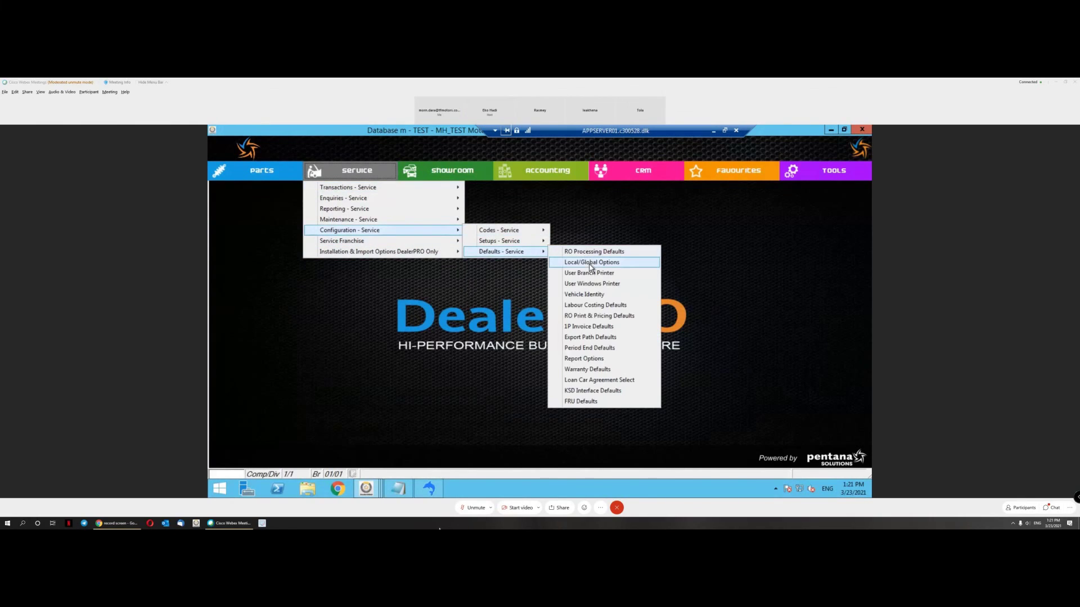
Step: Open Manual Document Number Control from the system tools locale settings
{"action": "left_click", "coordinate": [830, 177]}
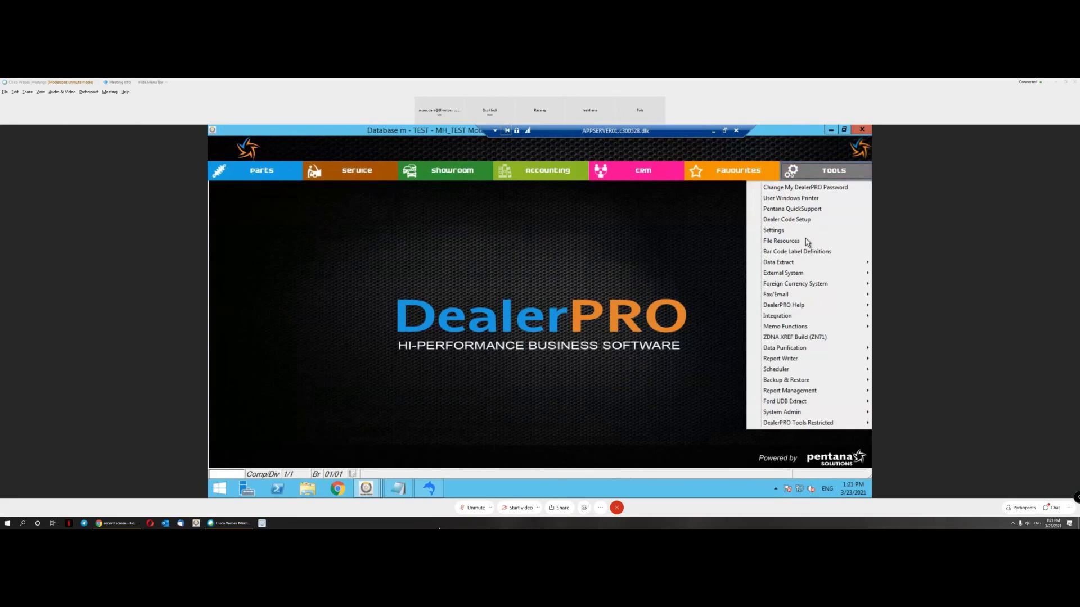
{"action": "mouse_move", "coordinate": [788, 412]}
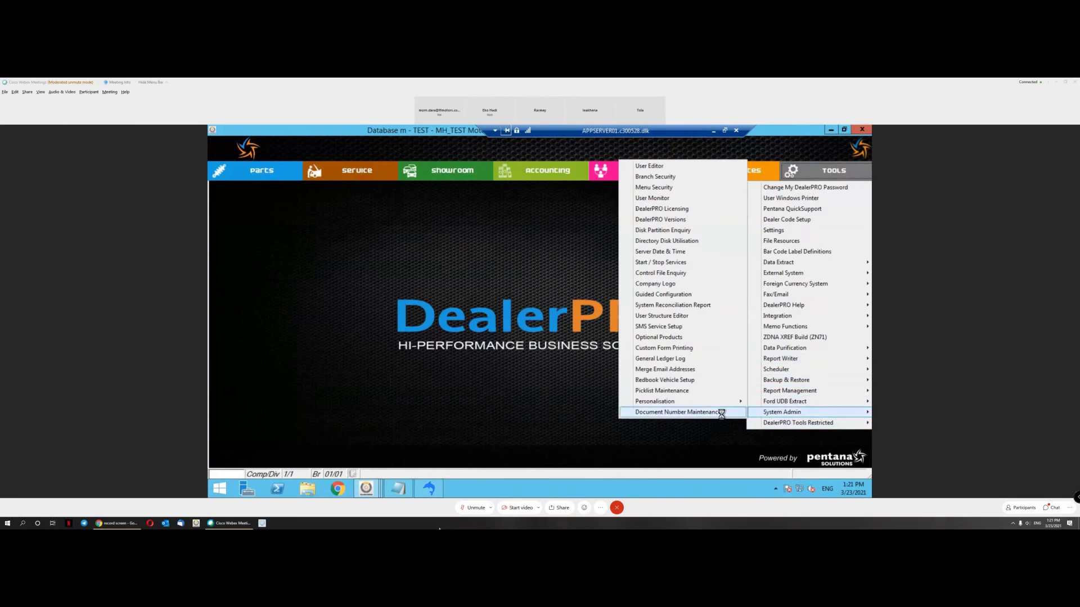
{"action": "left_click", "coordinate": [726, 412]}
{"action": "left_click", "coordinate": [869, 189]}
{"action": "left_click", "coordinate": [829, 171]}
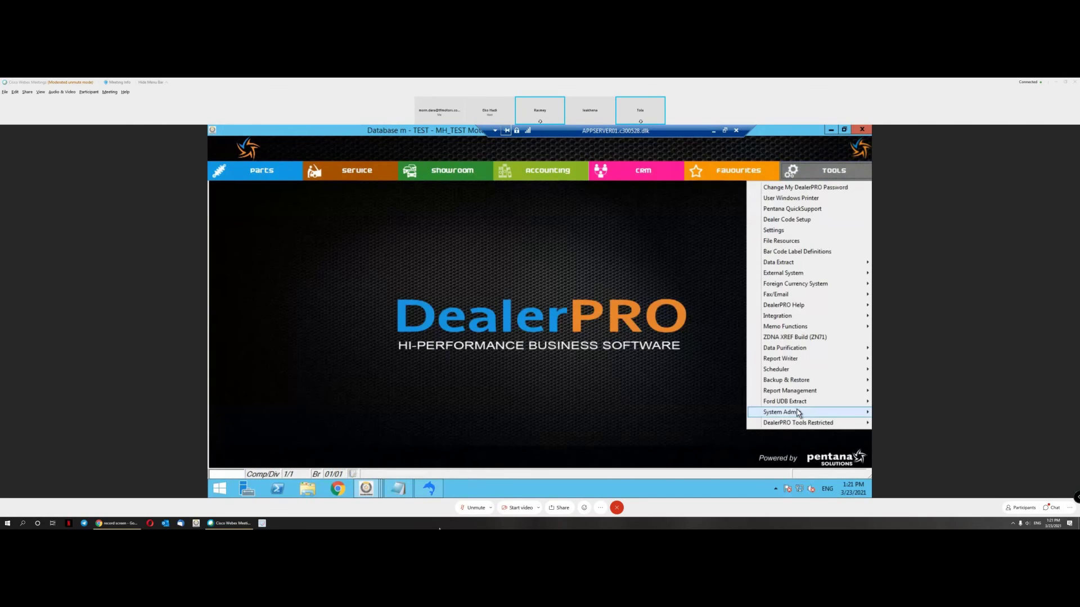
{"action": "mouse_move", "coordinate": [797, 413]}
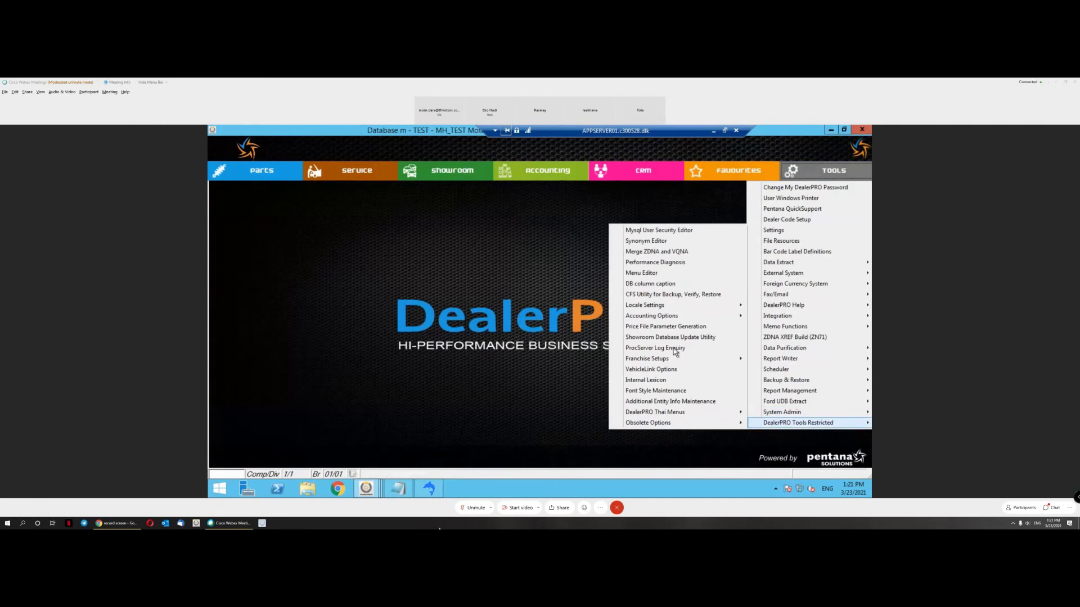
{"action": "mouse_move", "coordinate": [666, 317]}
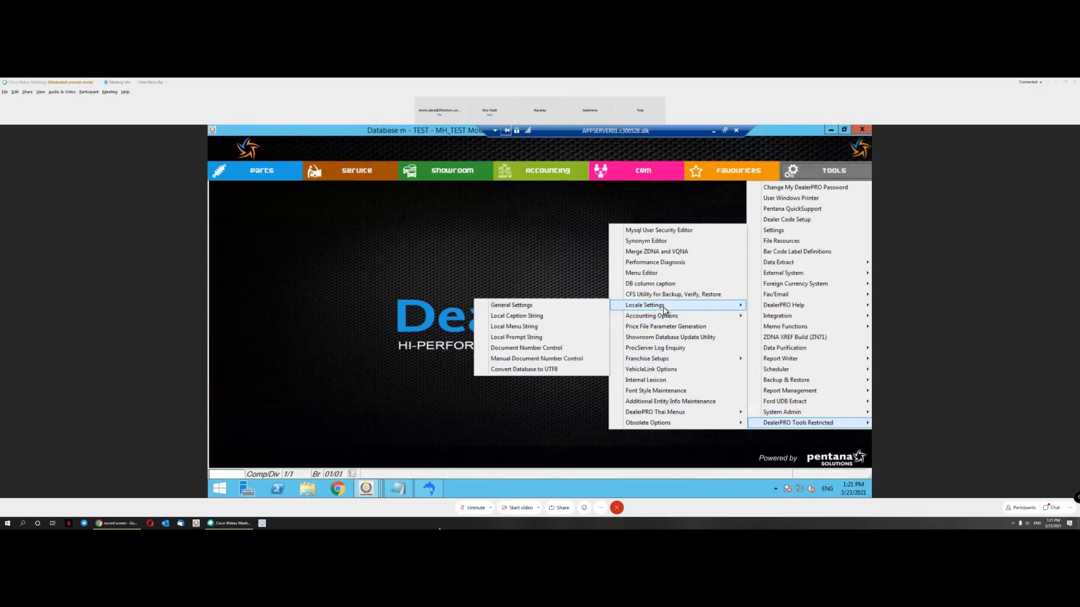
{"action": "left_click", "coordinate": [554, 361]}
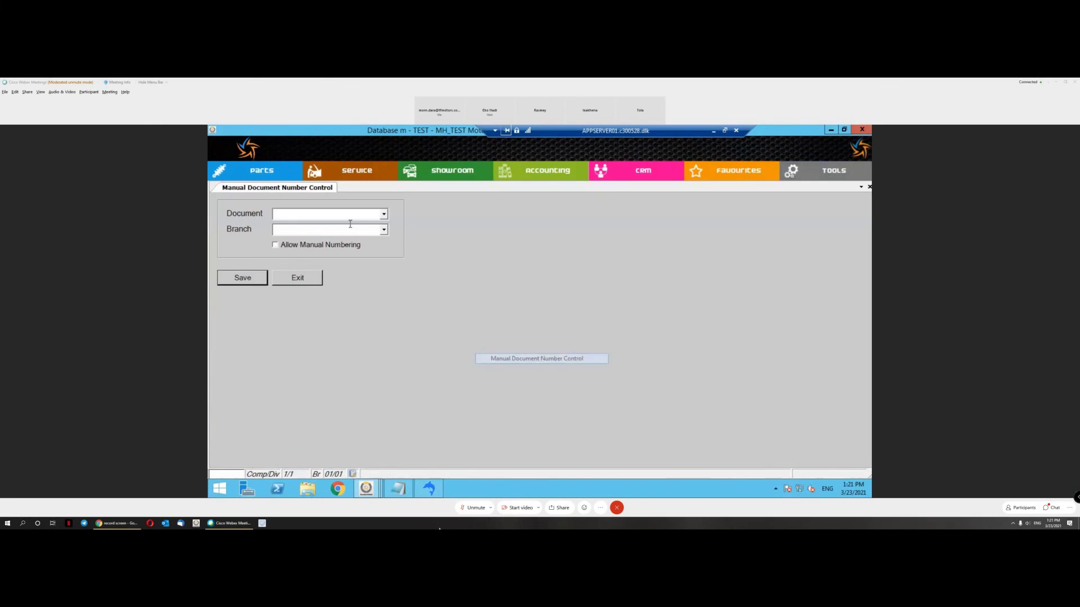
Step: Turn off manual numbering for Service Invoice at branch 01 MH Motors and save
{"action": "left_click", "coordinate": [383, 214]}
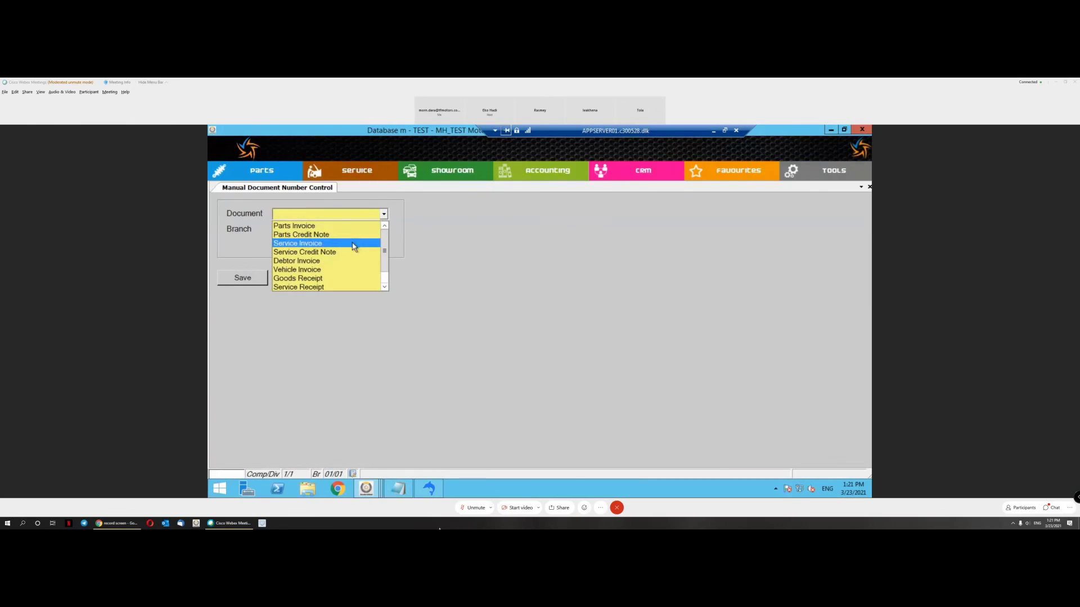
{"action": "left_click", "coordinate": [354, 245]}
{"action": "left_click", "coordinate": [383, 230]}
{"action": "left_click", "coordinate": [317, 249]}
{"action": "left_click", "coordinate": [316, 250]}
{"action": "left_click", "coordinate": [246, 284]}
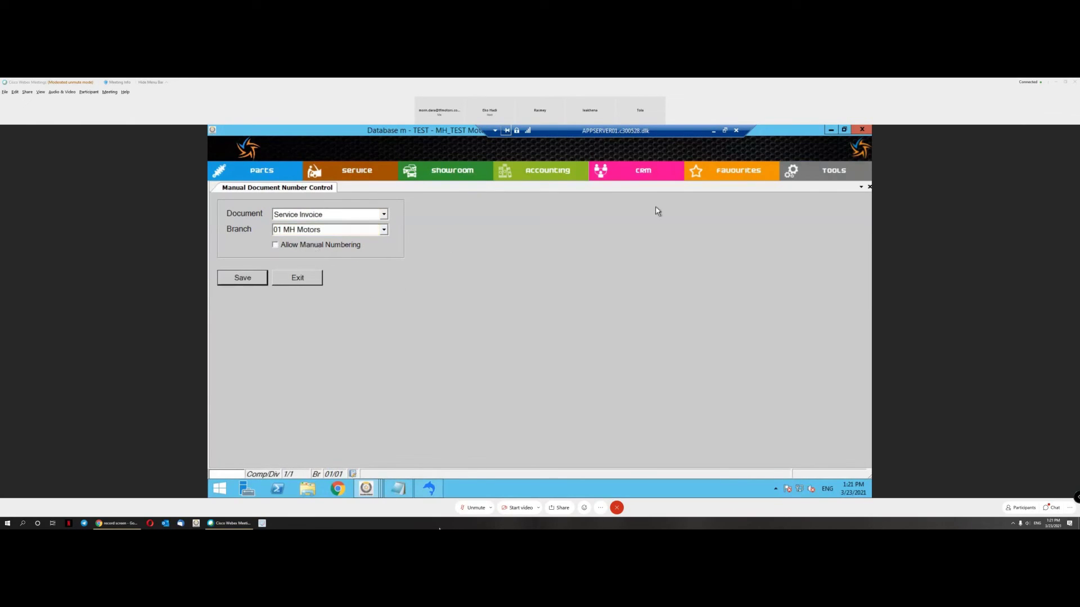
{"action": "left_click", "coordinate": [811, 179]}
{"action": "mouse_move", "coordinate": [796, 412]}
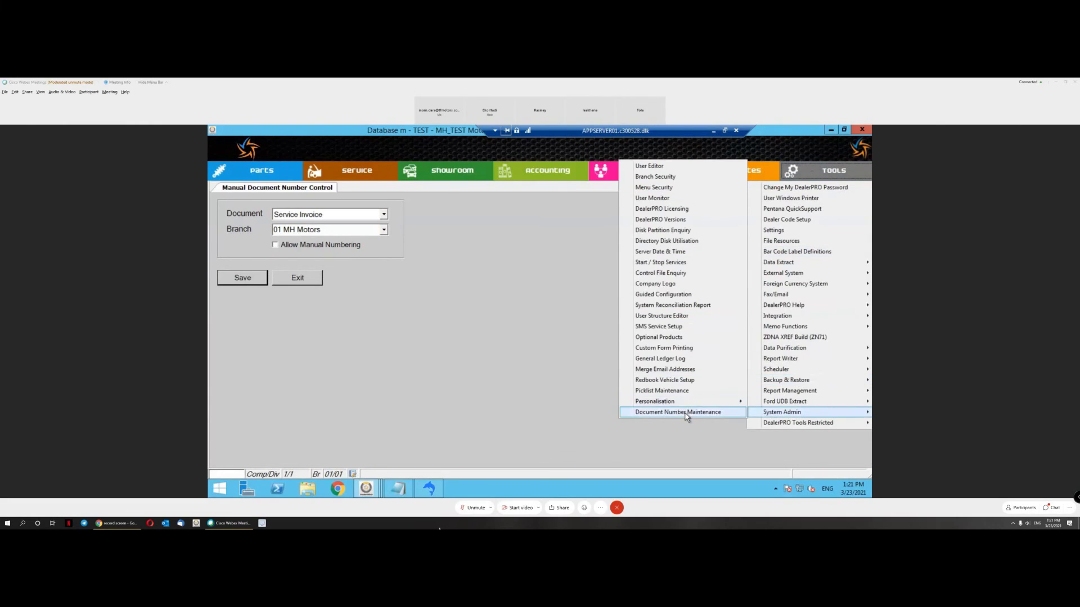
{"action": "left_click", "coordinate": [677, 412]}
{"action": "left_click", "coordinate": [362, 206]}
{"action": "left_click", "coordinate": [337, 228]}
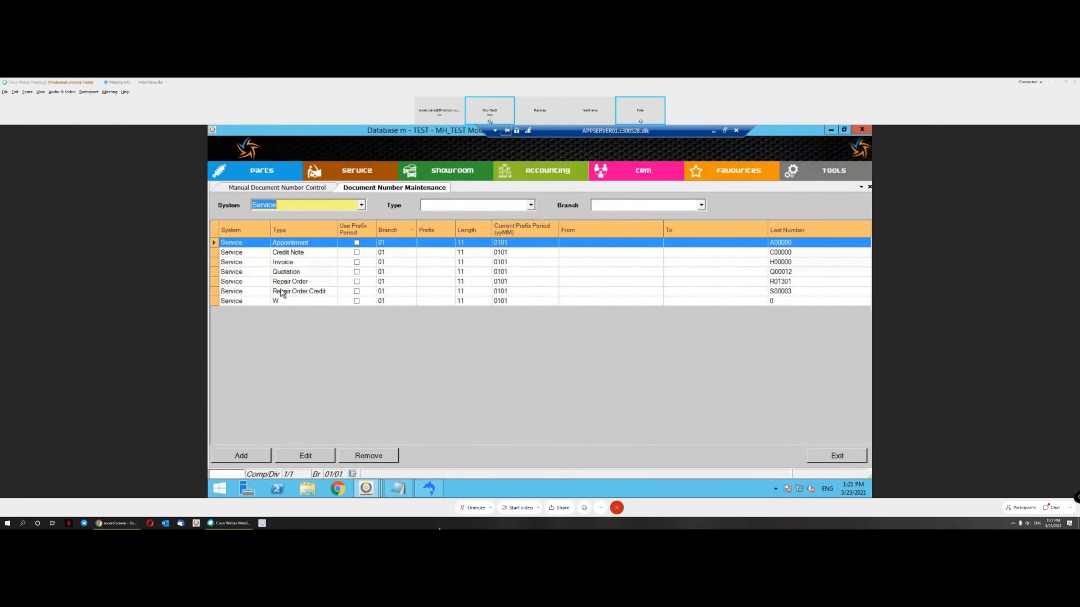
{"action": "left_click", "coordinate": [287, 262]}
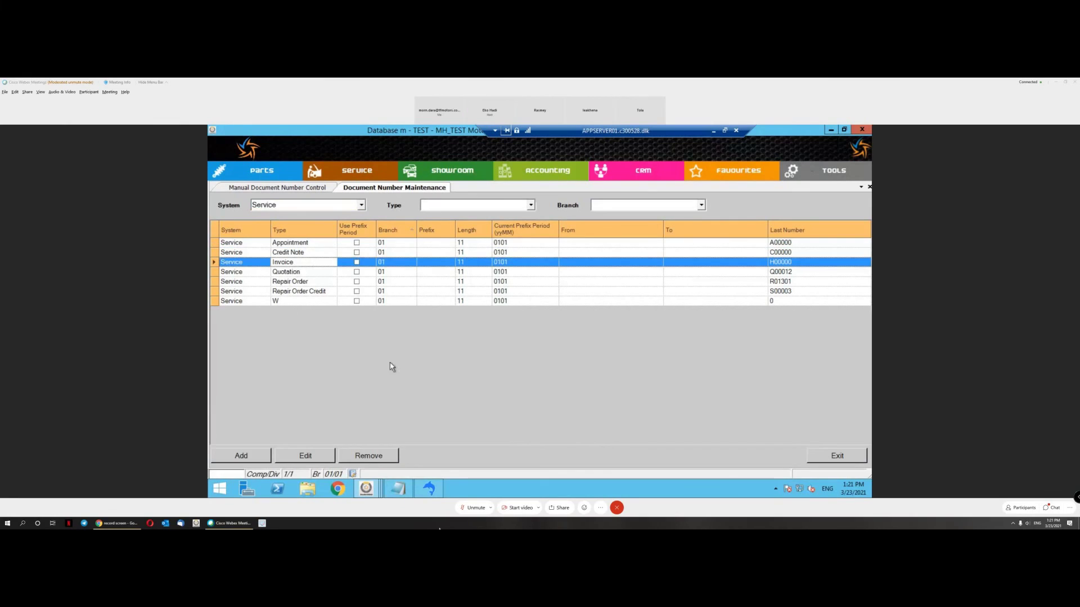
{"action": "left_click", "coordinate": [318, 459]}
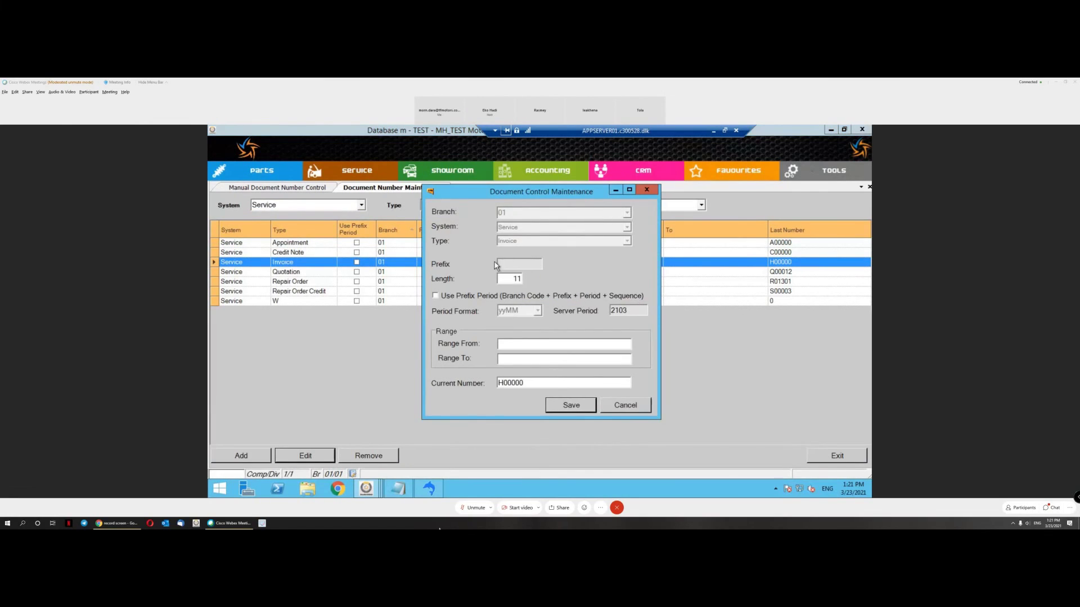
{"action": "left_click", "coordinate": [464, 298]}
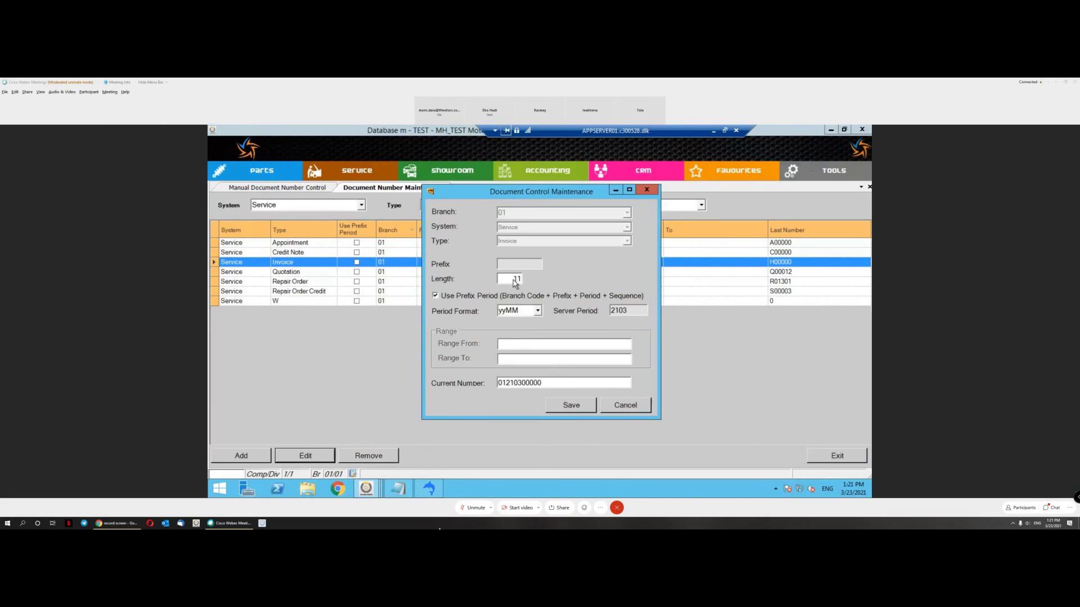
{"action": "left_click", "coordinate": [512, 278]}
{"action": "left_click", "coordinate": [569, 409]}
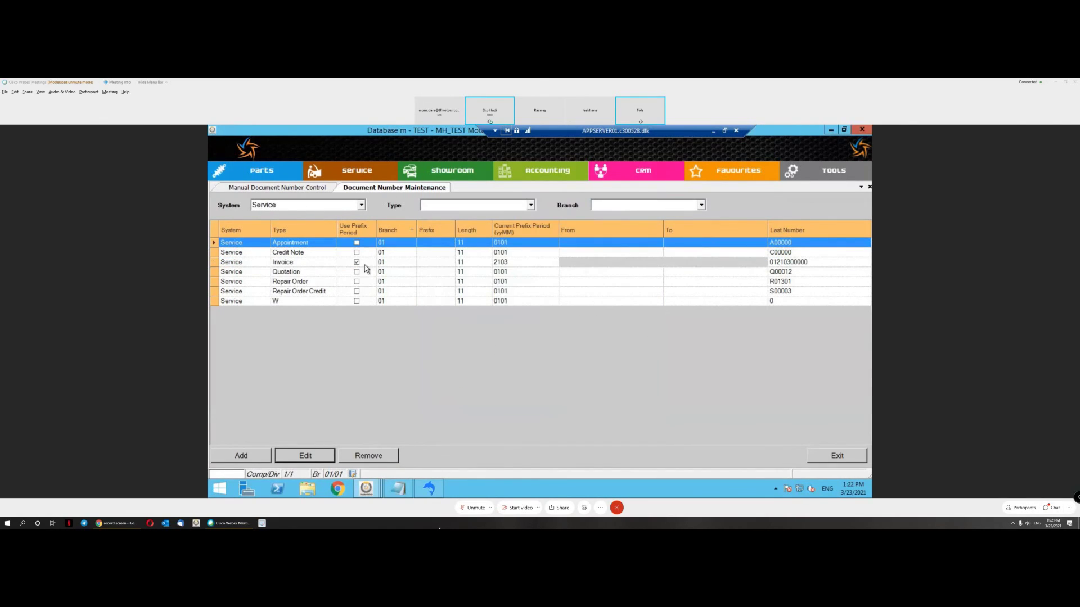
{"action": "left_click", "coordinate": [292, 263]}
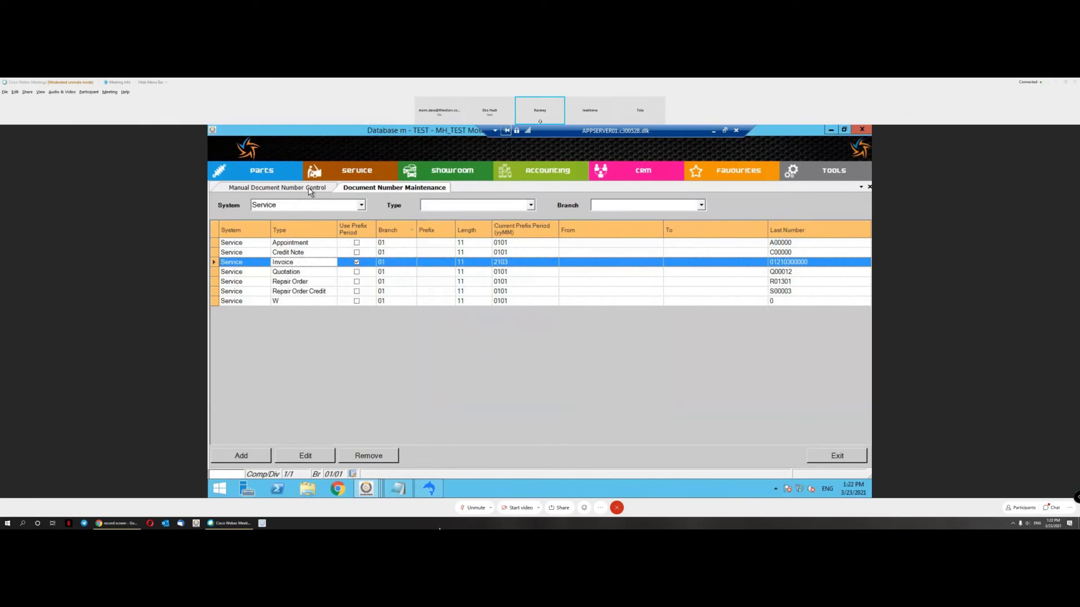
Step: Start new repair order R01302 for vehicle 053021
{"action": "left_click", "coordinate": [357, 170]}
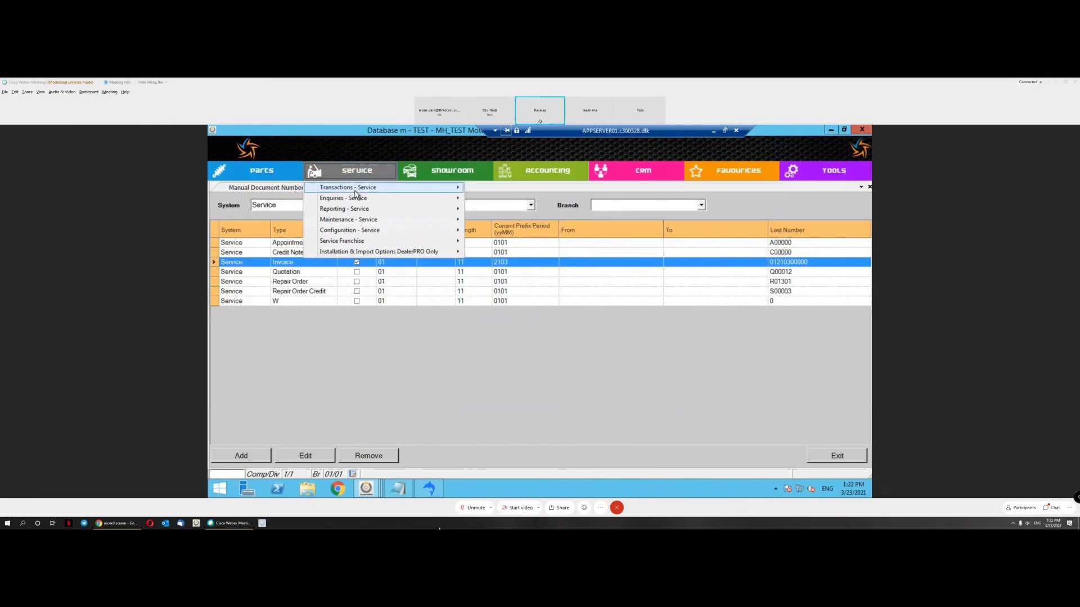
{"action": "mouse_move", "coordinate": [360, 187]}
{"action": "left_click", "coordinate": [494, 198]}
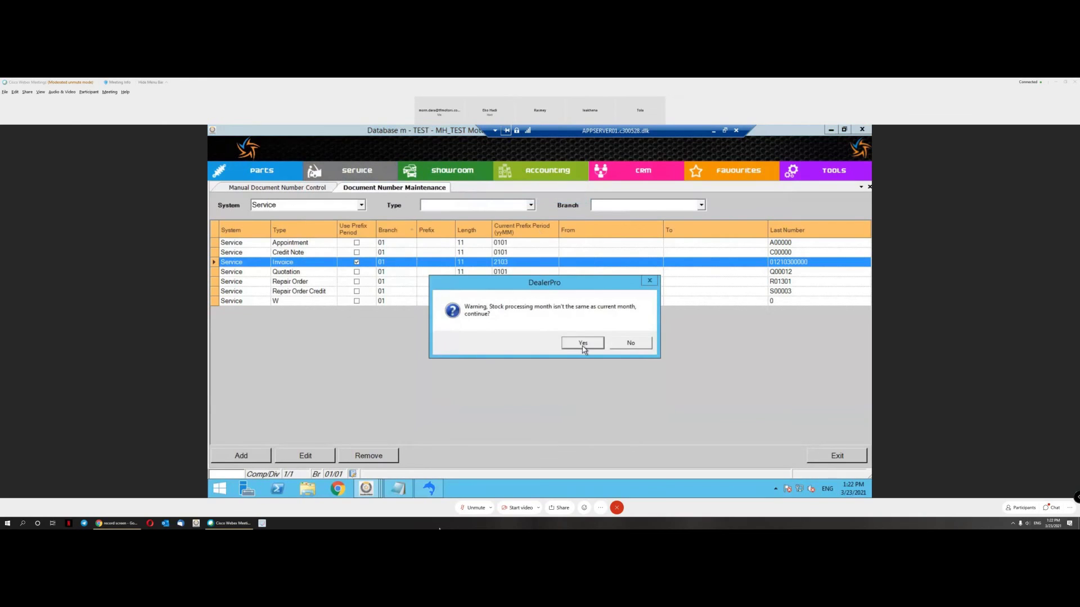
{"action": "left_click", "coordinate": [583, 343]}
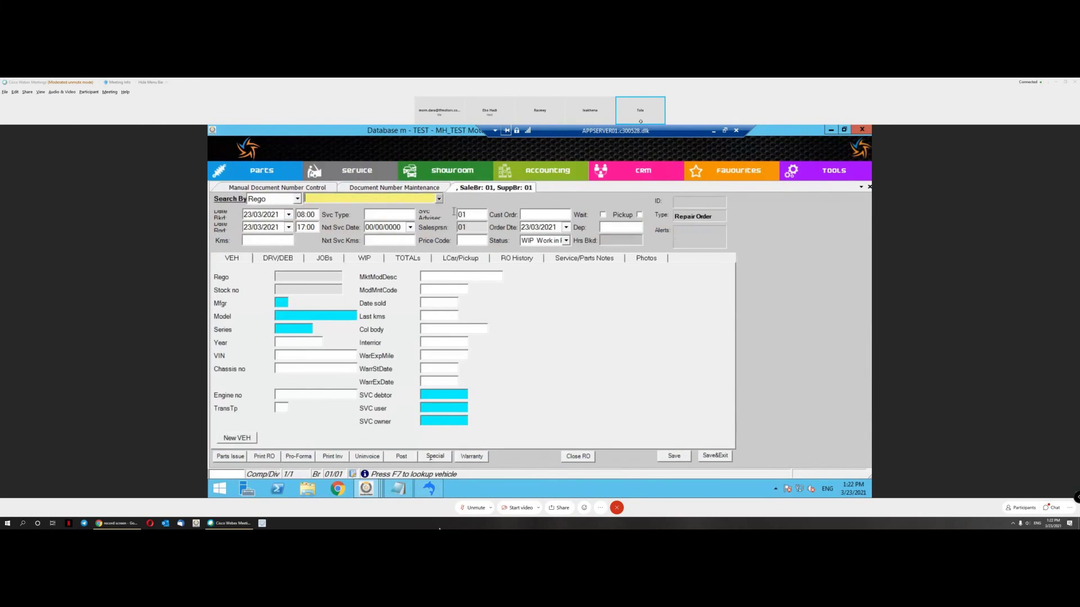
{"action": "left_click", "coordinate": [440, 198]}
{"action": "key", "text": "Return"}
{"action": "key", "text": "Return"}
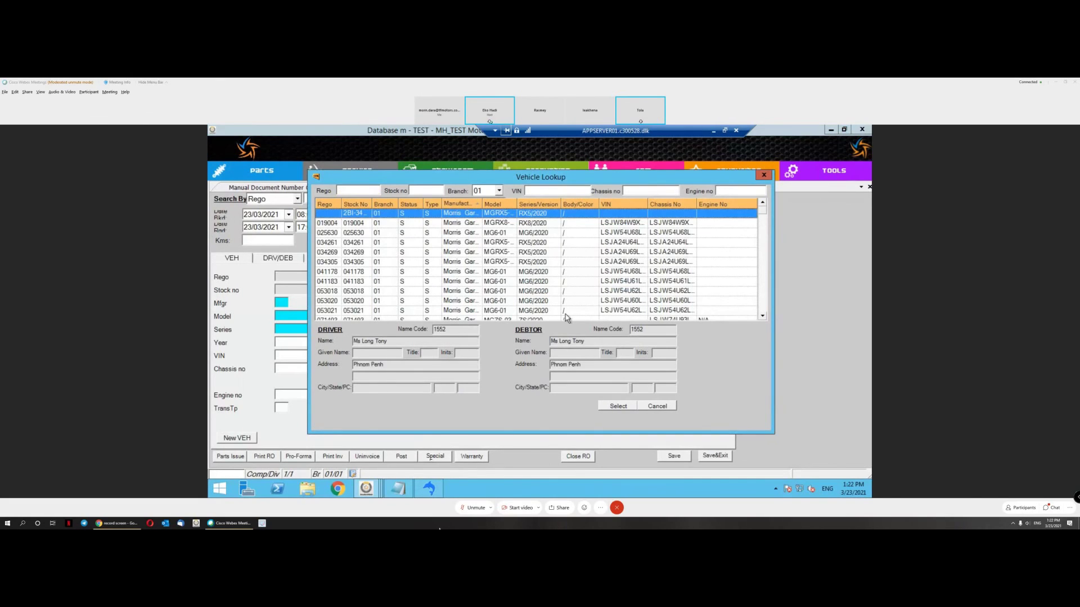
{"action": "double_click", "coordinate": [565, 310]}
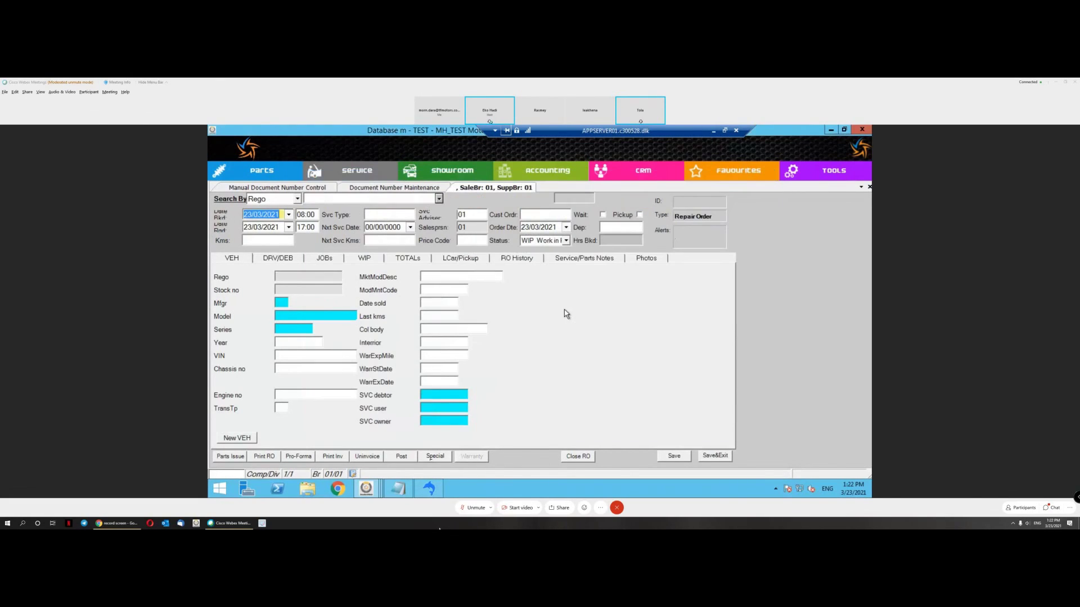
{"action": "left_click", "coordinate": [289, 262]}
Step: Add a General Repair job with a labour line priced at 111.00
{"action": "left_click", "coordinate": [319, 259]}
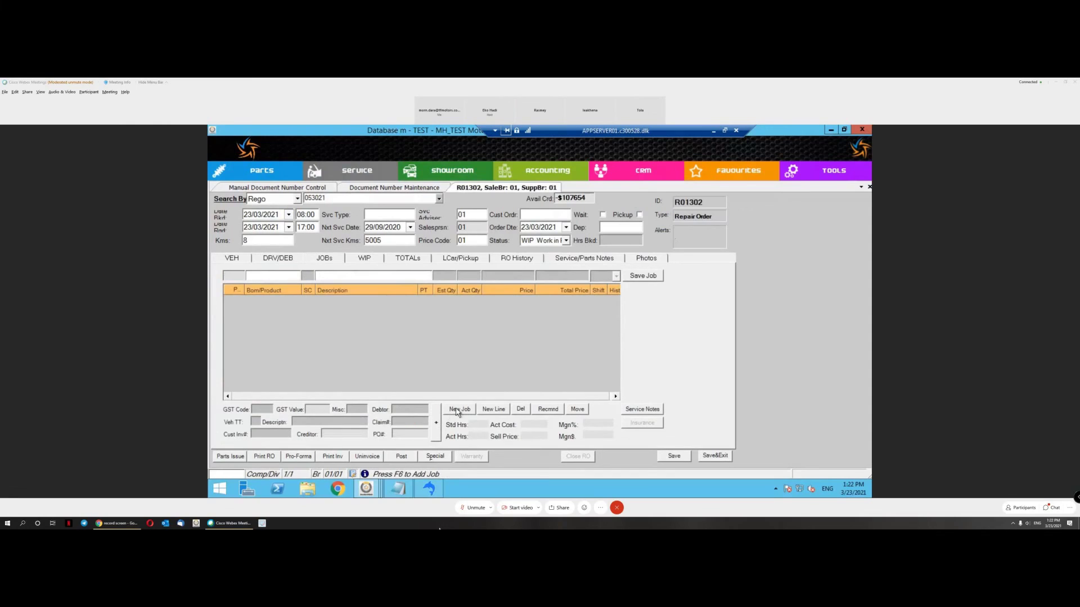
{"action": "type", "text": "G"}
{"action": "key", "text": "Return"}
{"action": "left_click", "coordinate": [642, 276]}
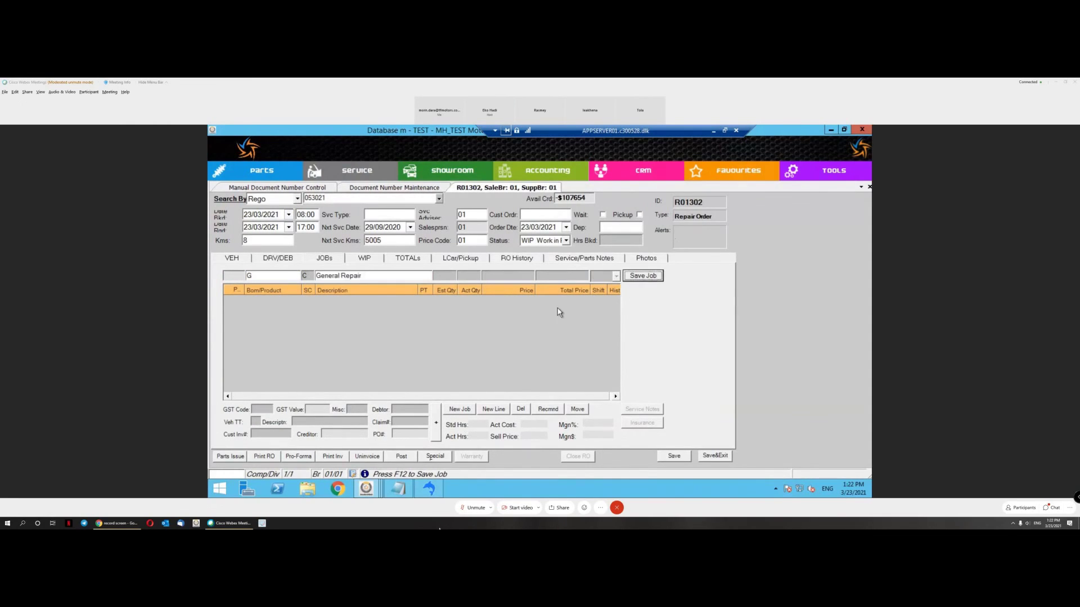
{"action": "double_click", "coordinate": [499, 275]}
{"action": "type", "text": "111"}
{"action": "left_click", "coordinate": [642, 276]}
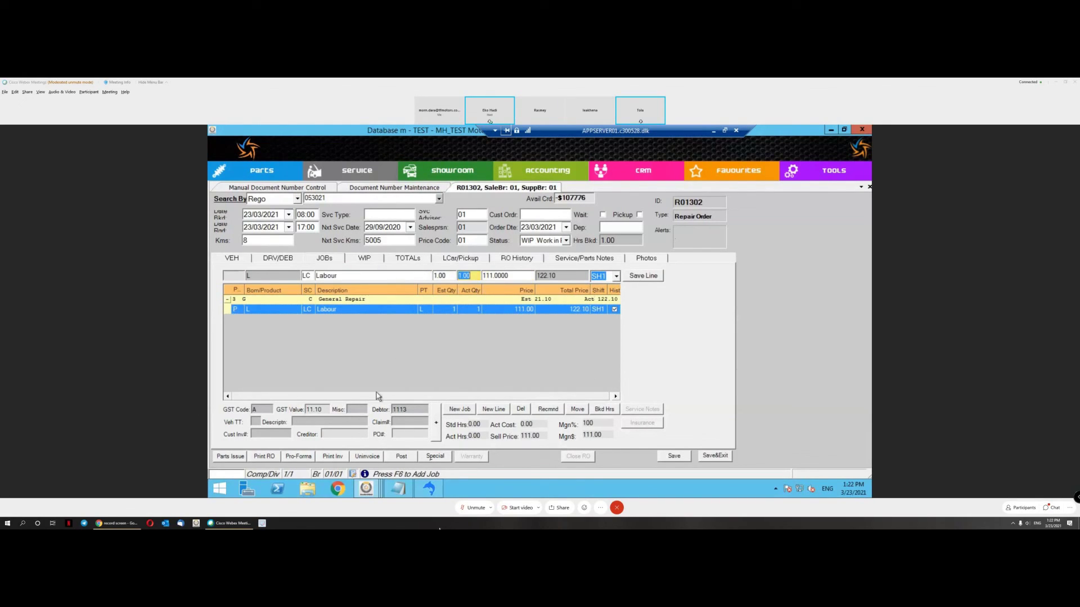
Step: Preview the customer invoice, continuing past the no-technician-clocking warning
{"action": "left_click", "coordinate": [332, 457]}
{"action": "mouse_move", "coordinate": [384, 426]}
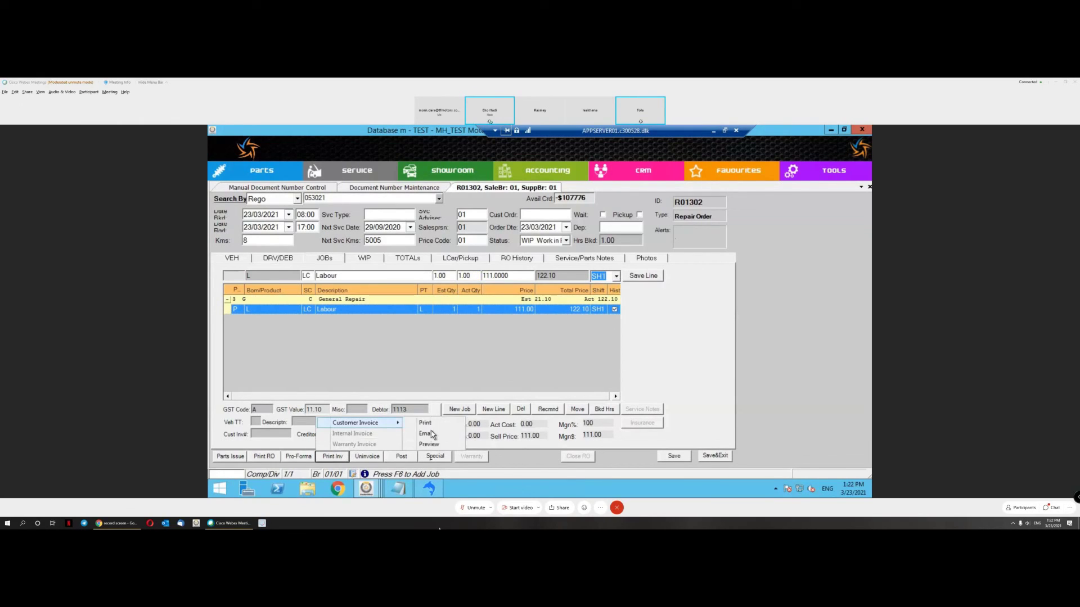
{"action": "left_click", "coordinate": [430, 444]}
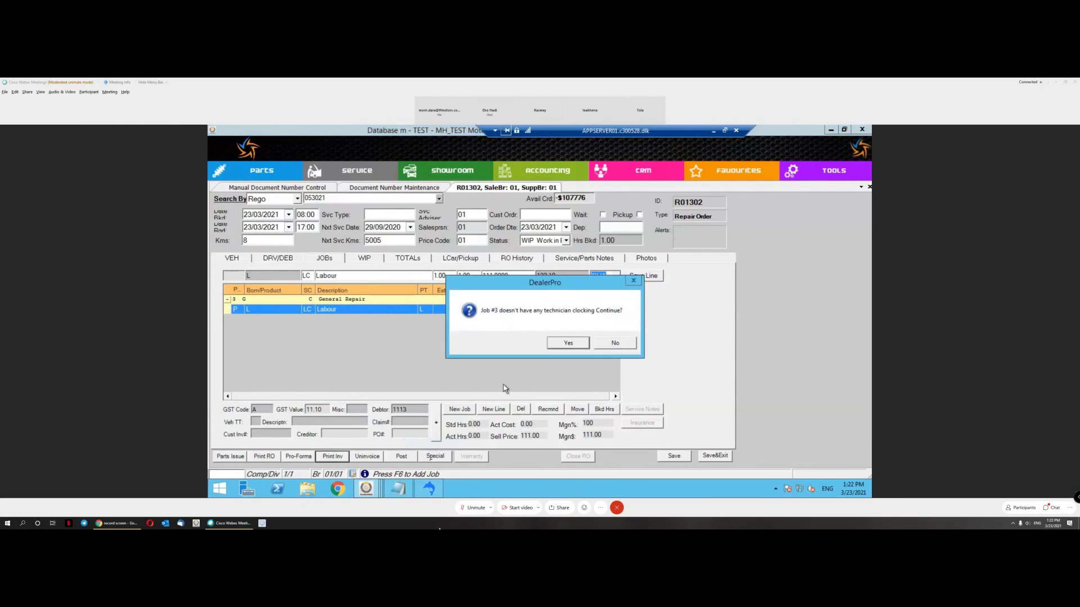
{"action": "left_click", "coordinate": [562, 345]}
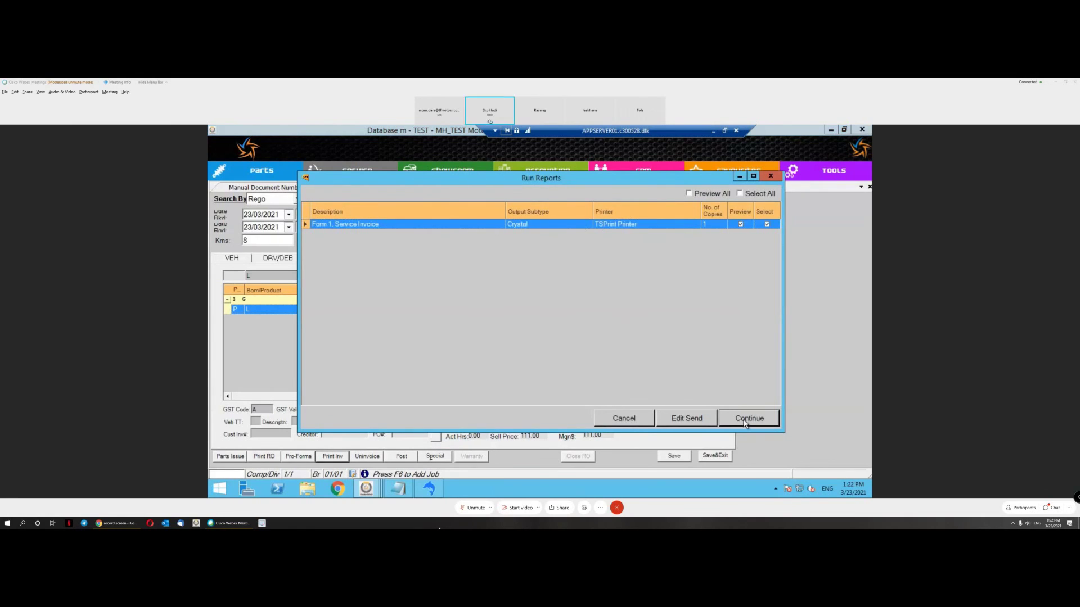
Step: Preview R01302's invoice as a VAT Invoice, check number 01SU0000001, and close it
{"action": "left_click", "coordinate": [745, 423]}
{"action": "left_click", "coordinate": [501, 202]}
{"action": "left_click", "coordinate": [482, 209]}
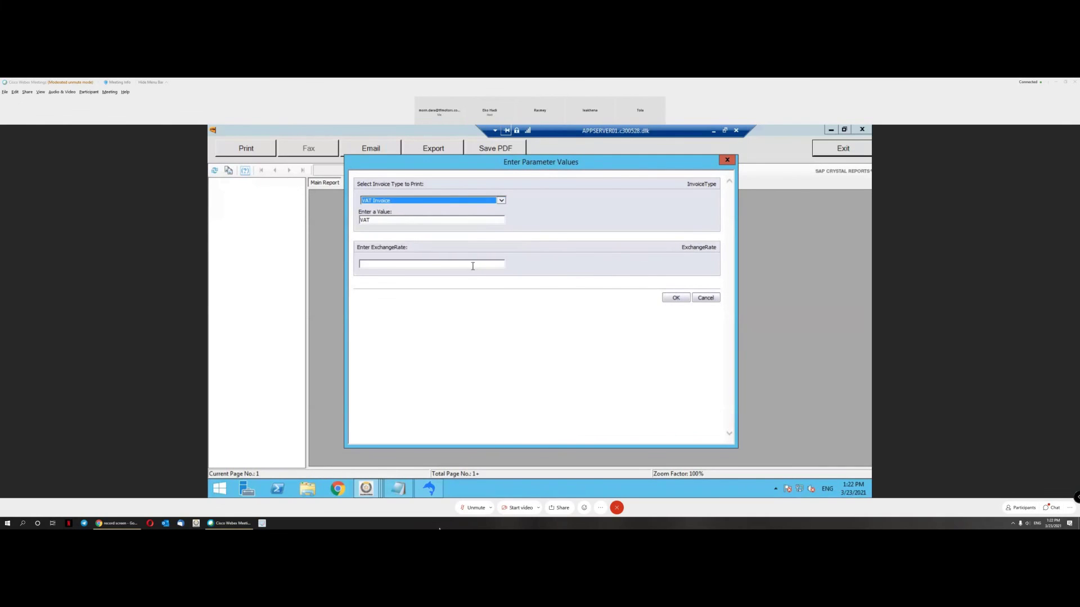
{"action": "left_click", "coordinate": [471, 266]}
{"action": "left_click", "coordinate": [677, 299]}
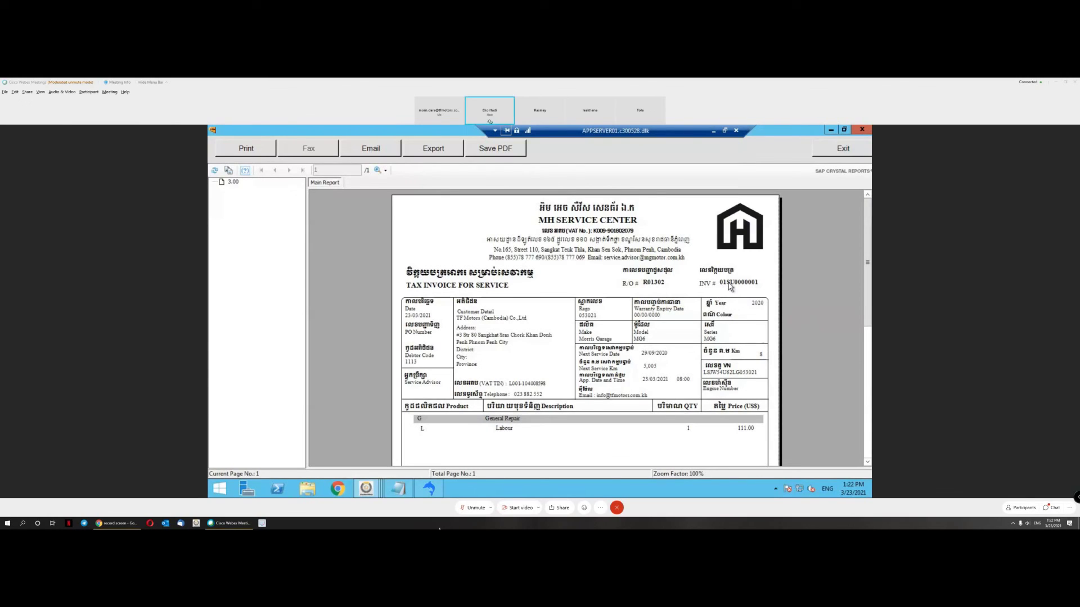
{"action": "left_click", "coordinate": [729, 288]}
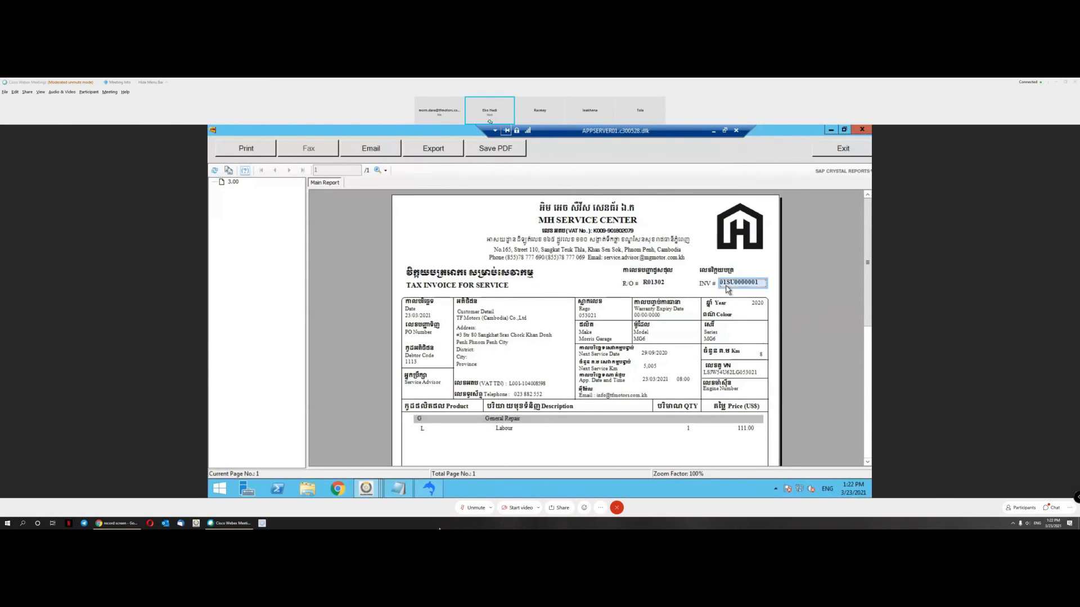
{"action": "key", "text": "shift+Tab"}
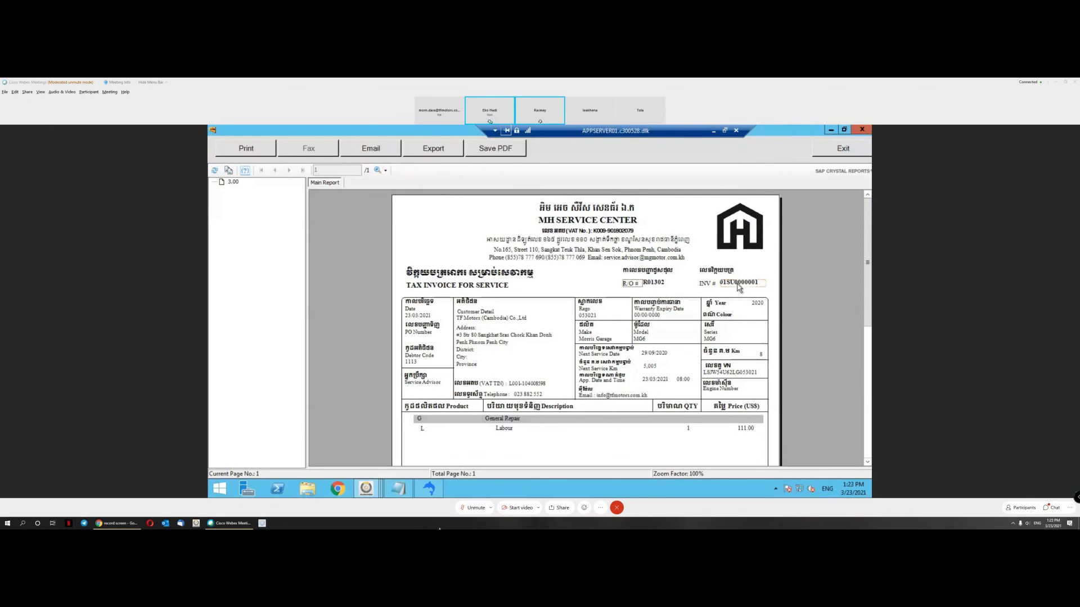
{"action": "left_click", "coordinate": [861, 150]}
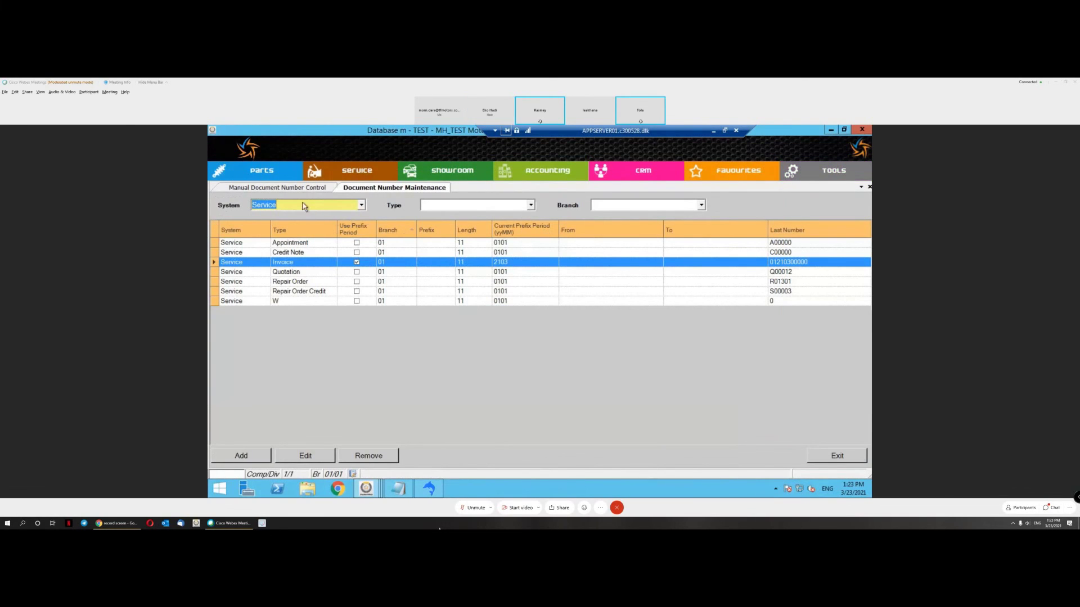
Step: Open the Invoice Look-Up and Unposted Invoices lists
{"action": "left_click", "coordinate": [357, 171]}
{"action": "mouse_move", "coordinate": [427, 197]}
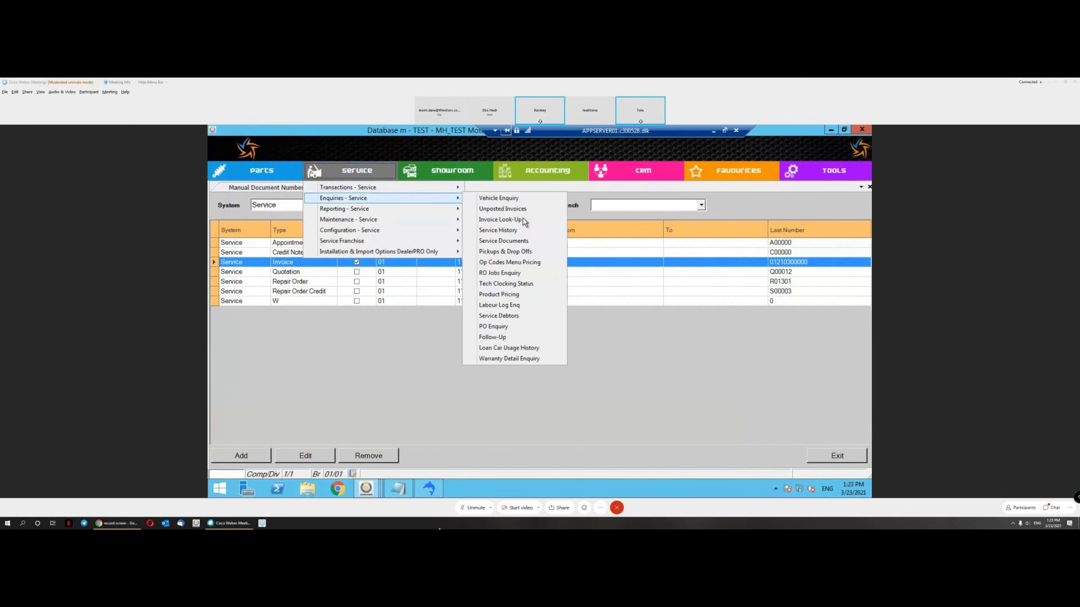
{"action": "left_click", "coordinate": [517, 222]}
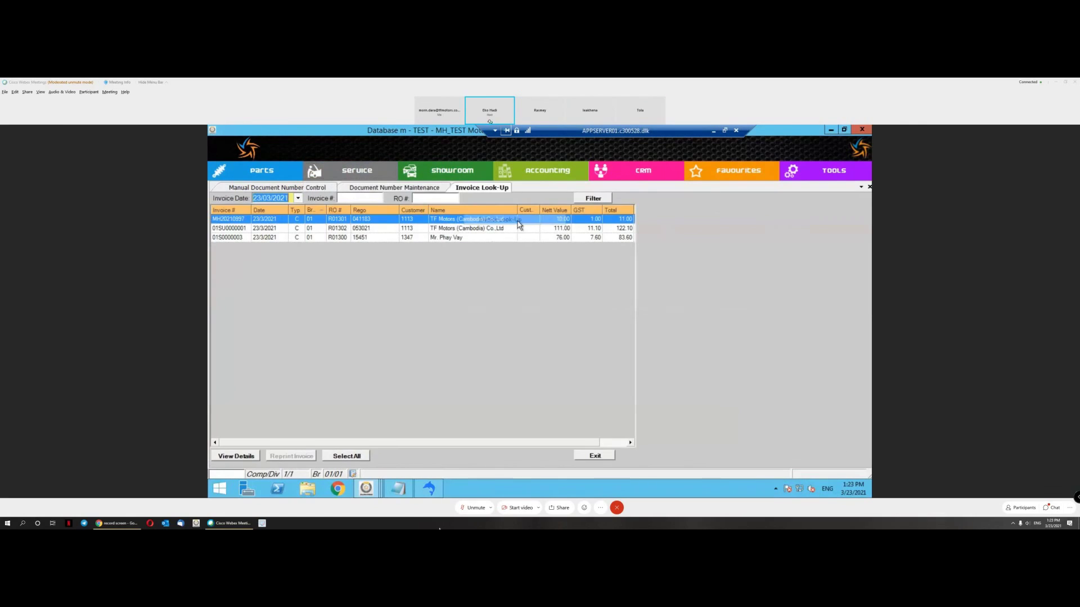
{"action": "left_click", "coordinate": [357, 170]}
{"action": "mouse_move", "coordinate": [423, 199]}
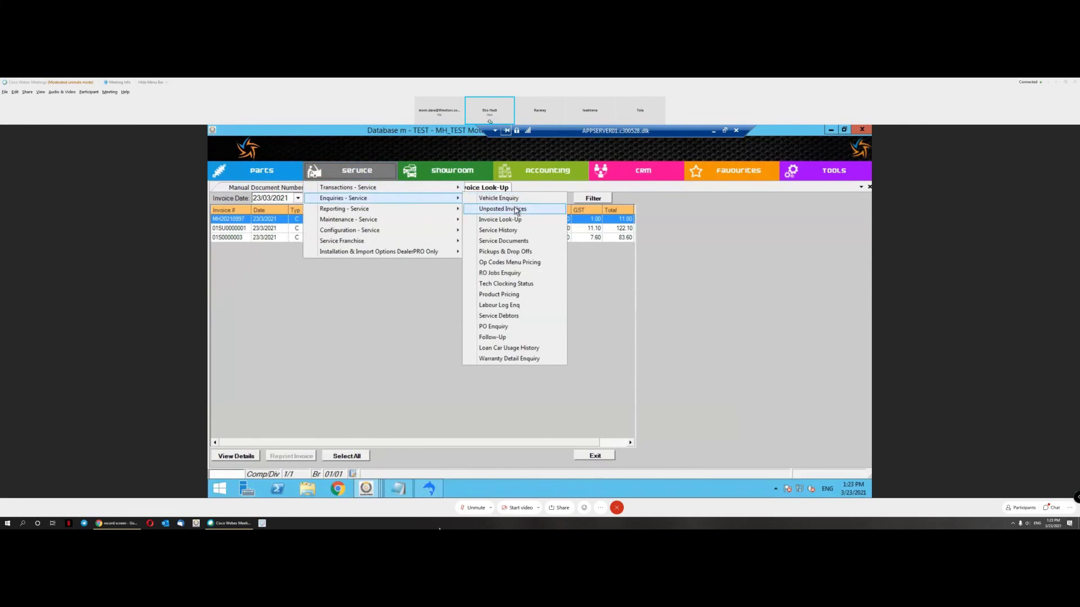
{"action": "left_click", "coordinate": [503, 209]}
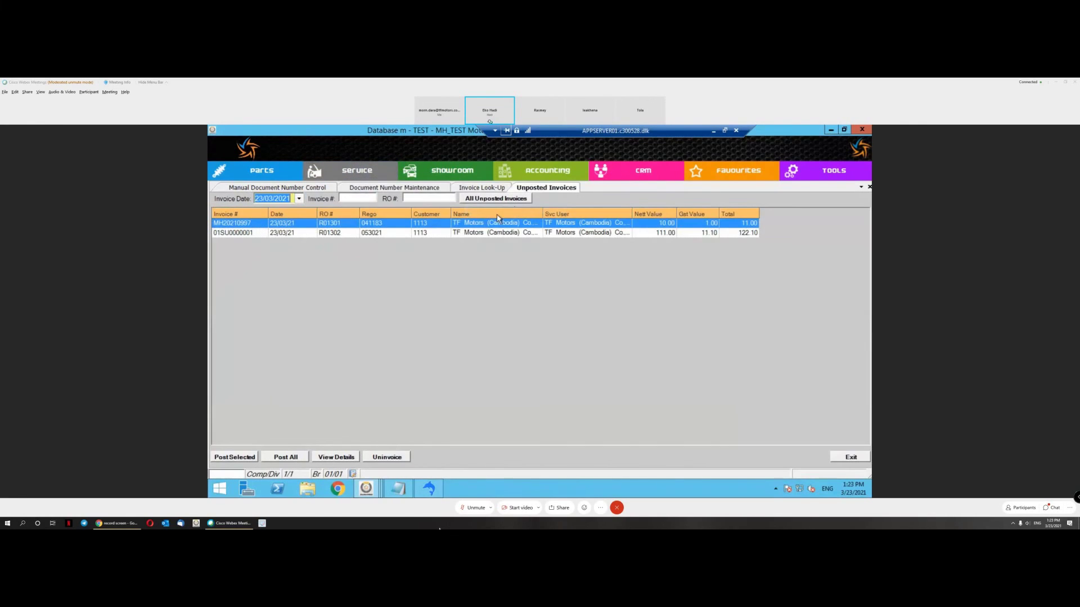
Step: Post the 111.00 unposted invoice, after first declining the confirmation
{"action": "left_click", "coordinate": [244, 234]}
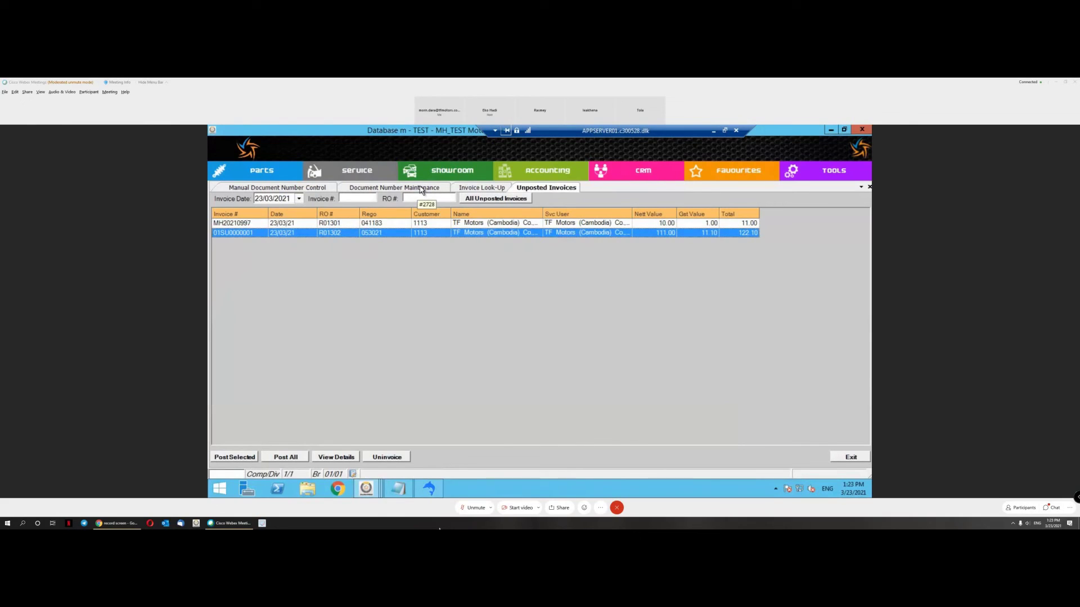
{"action": "left_click", "coordinate": [247, 461]}
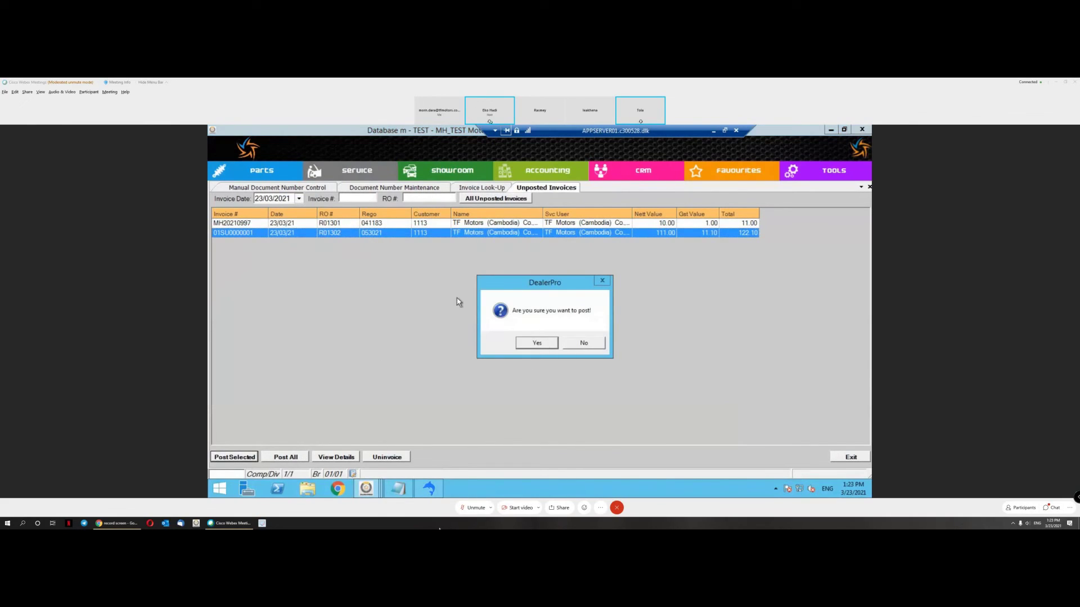
{"action": "left_click", "coordinate": [585, 344]}
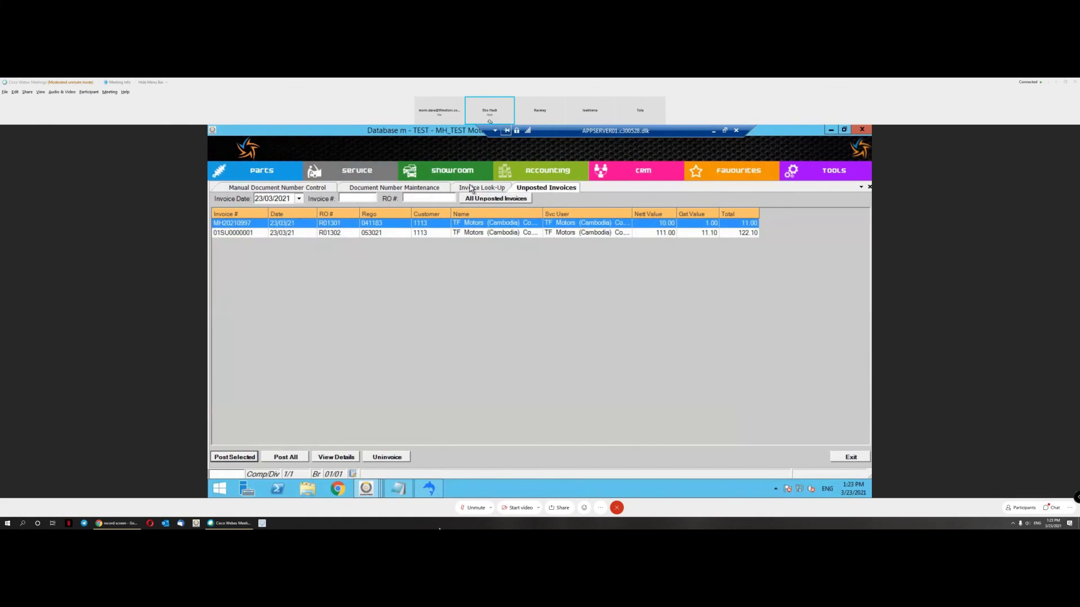
{"action": "left_click", "coordinate": [470, 187]}
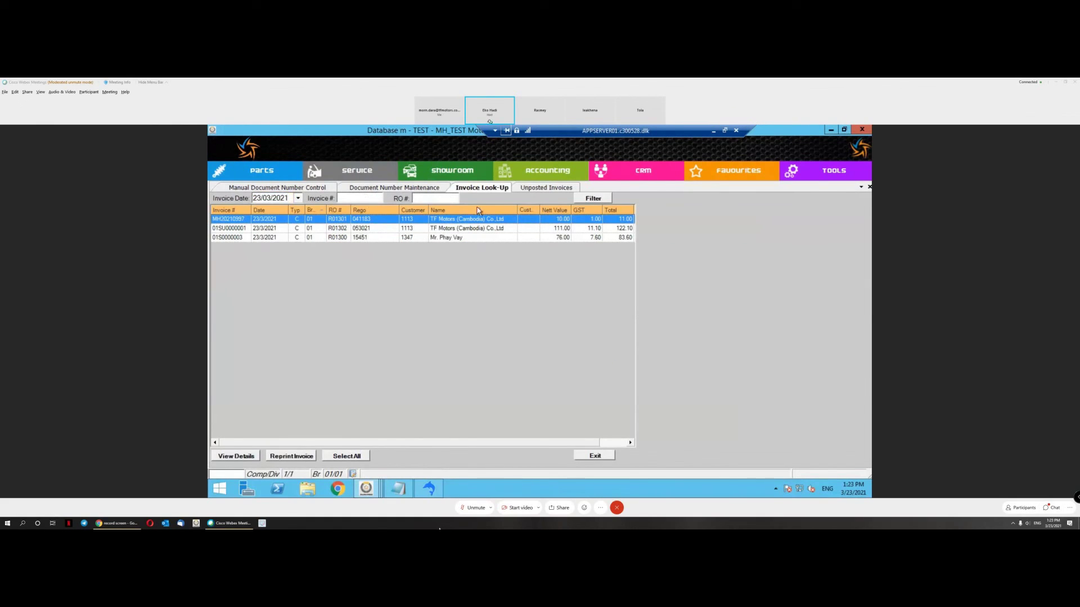
{"action": "left_click", "coordinate": [540, 189]}
{"action": "left_click", "coordinate": [260, 234]}
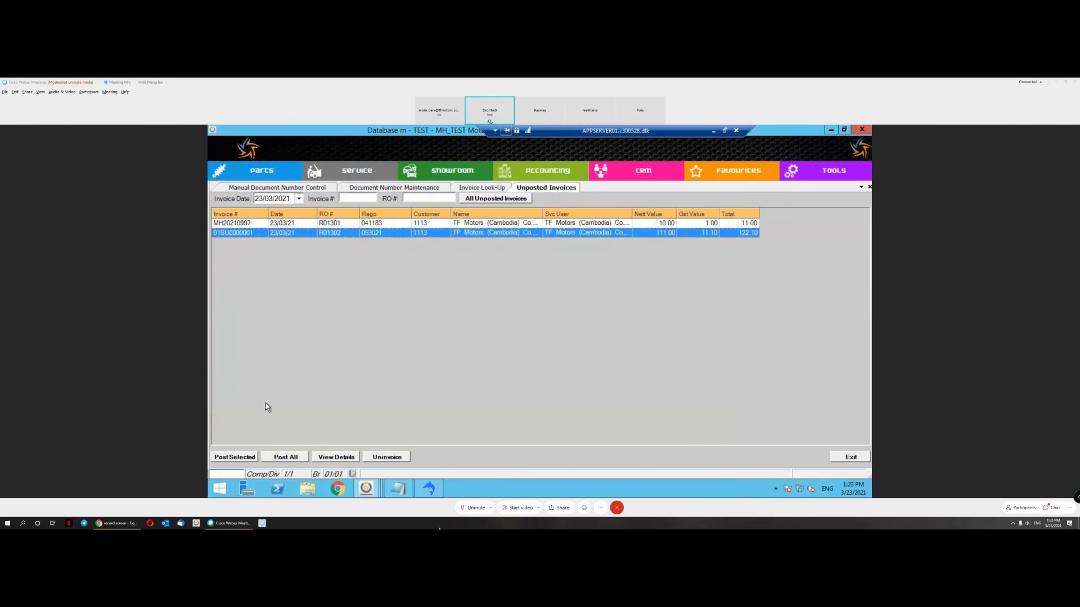
{"action": "left_click", "coordinate": [248, 459]}
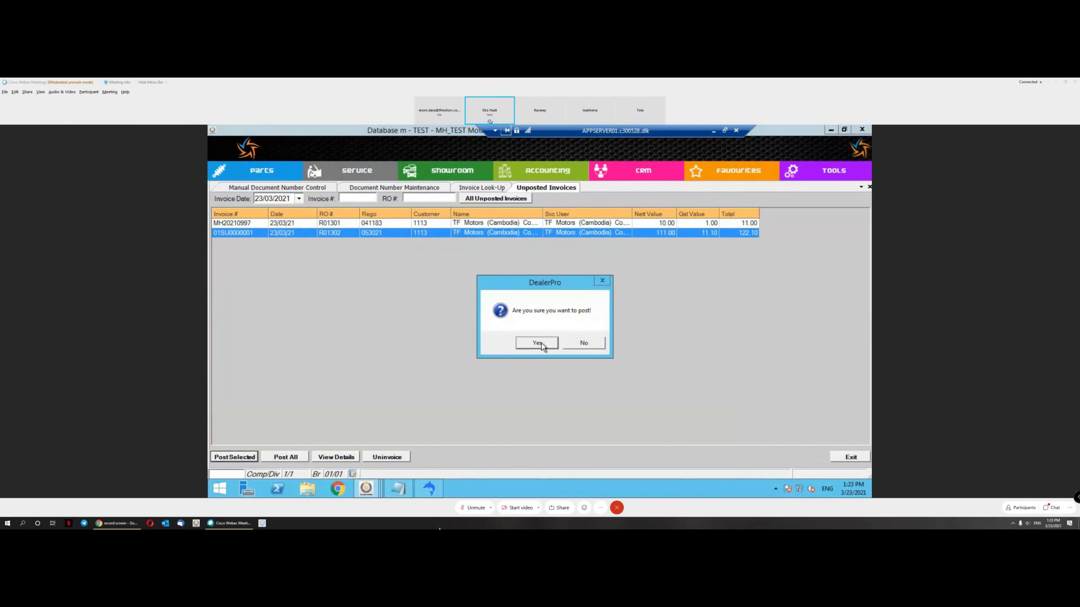
{"action": "left_click", "coordinate": [540, 344]}
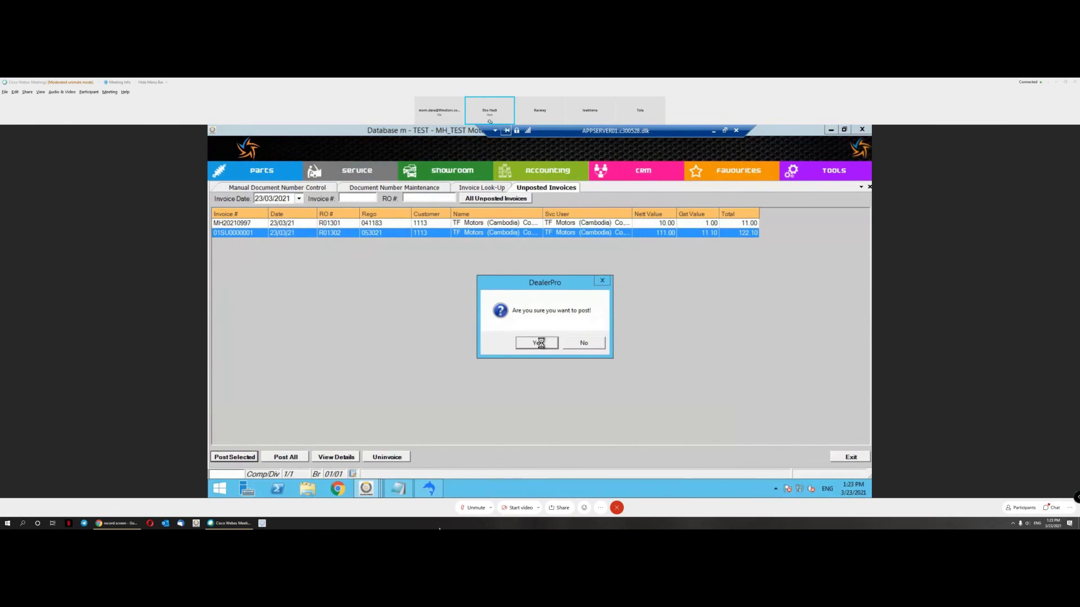
{"action": "left_click", "coordinate": [475, 191]}
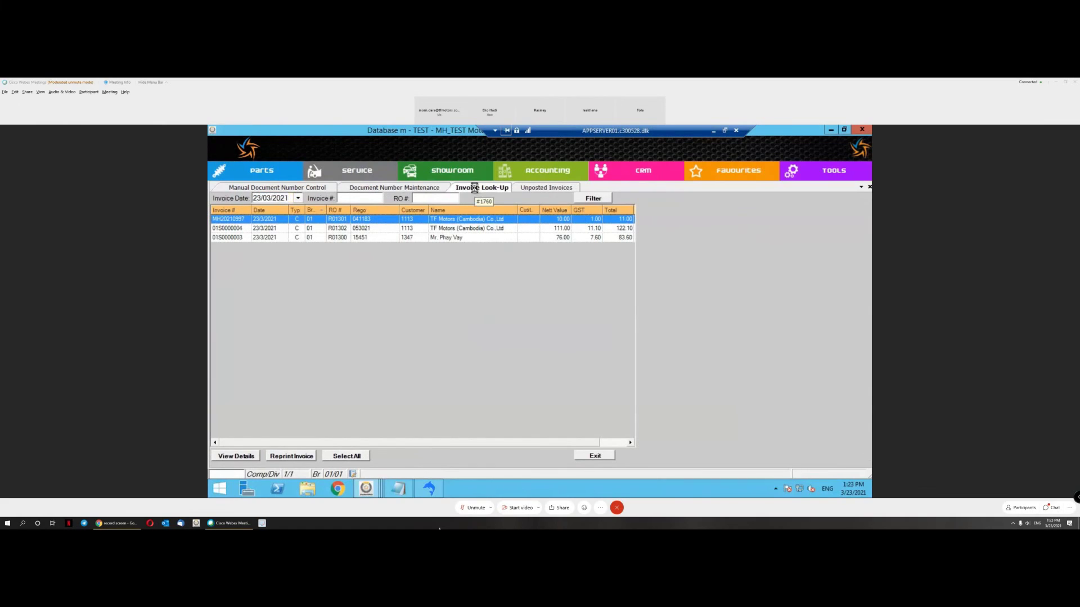
{"action": "left_click", "coordinate": [230, 229]}
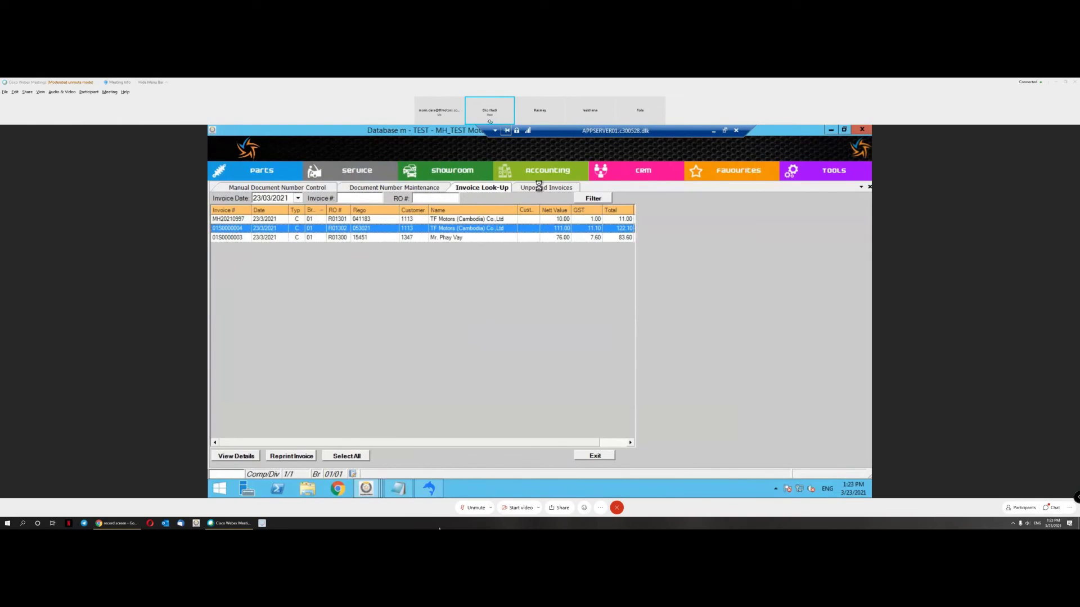
{"action": "left_click", "coordinate": [518, 190]}
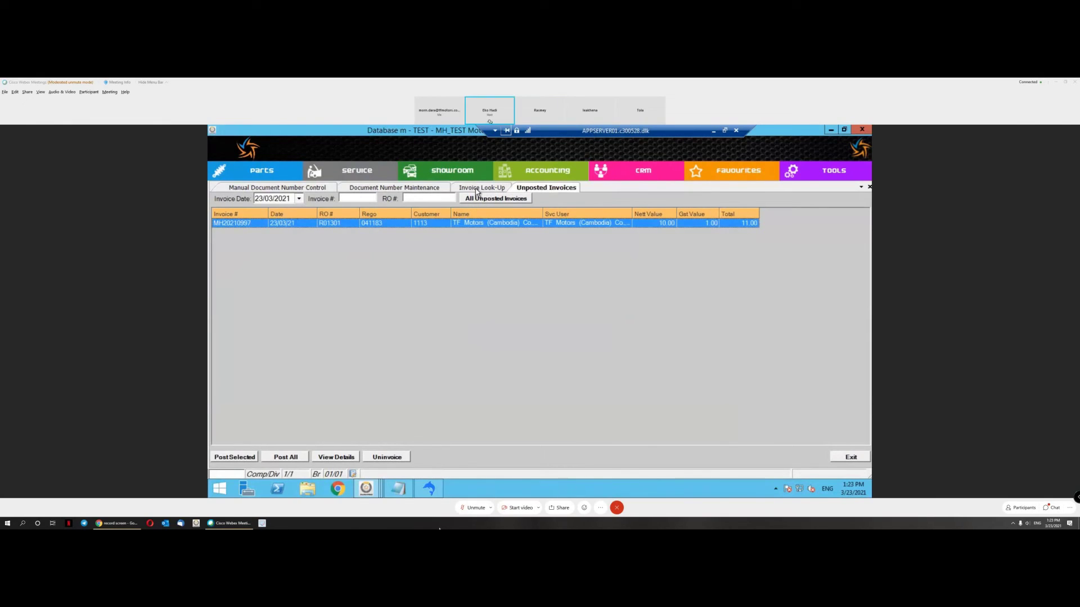
{"action": "left_click", "coordinate": [476, 189]}
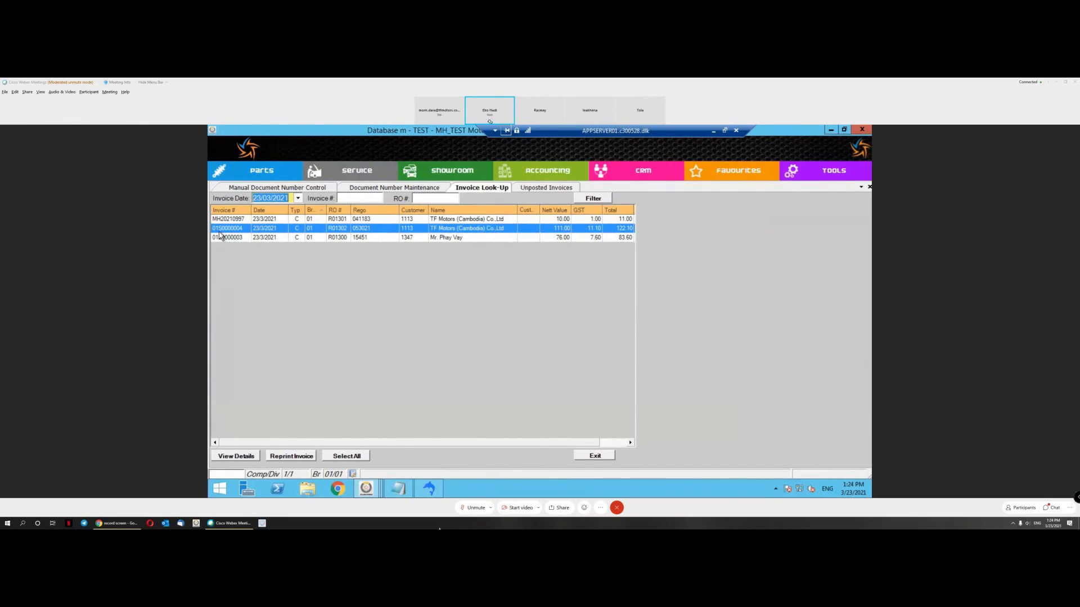
{"action": "left_click", "coordinate": [536, 189]}
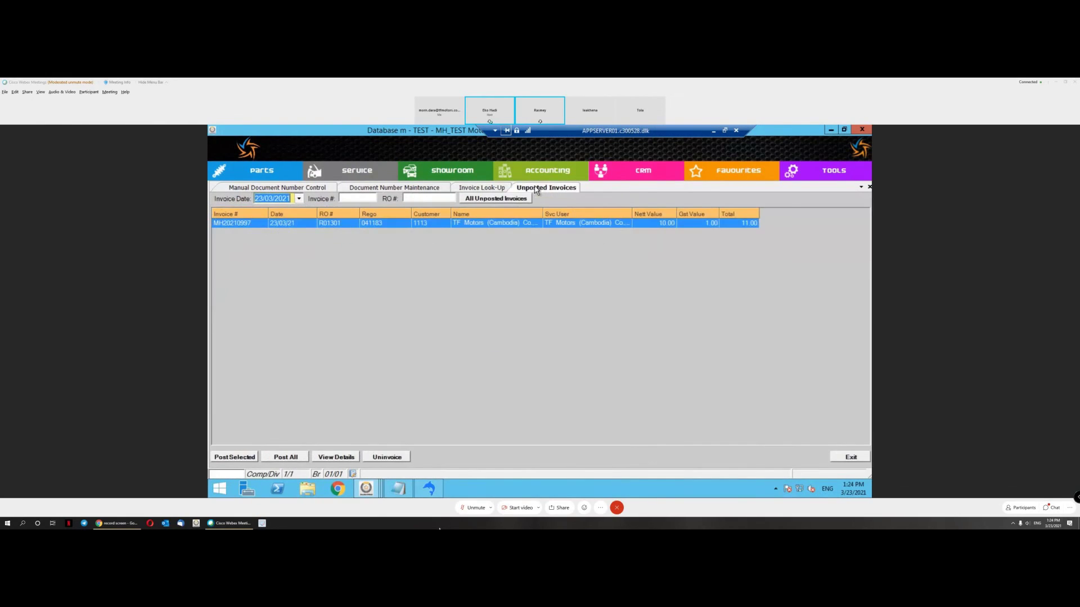
Step: Start a new repair order from Service Transactions RO Entry
{"action": "left_click", "coordinate": [365, 174]}
{"action": "mouse_move", "coordinate": [375, 189]}
{"action": "left_click", "coordinate": [488, 316]}
Step: Create repair order R01303 for vehicle 041178
{"action": "left_click", "coordinate": [585, 344]}
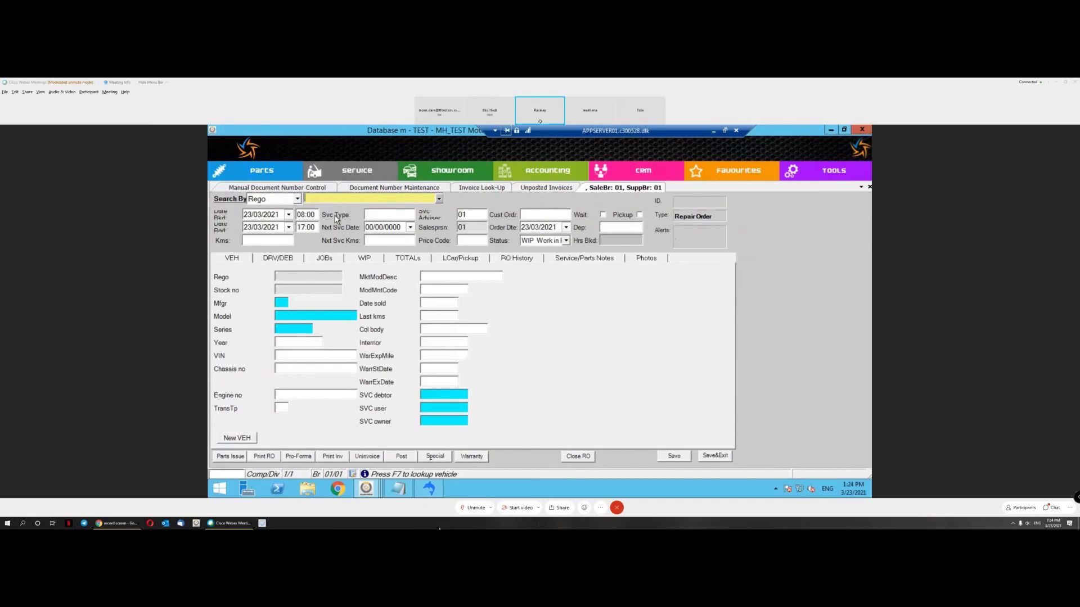
{"action": "key", "text": "F7"}
{"action": "key", "text": "Return"}
{"action": "key", "text": "Return"}
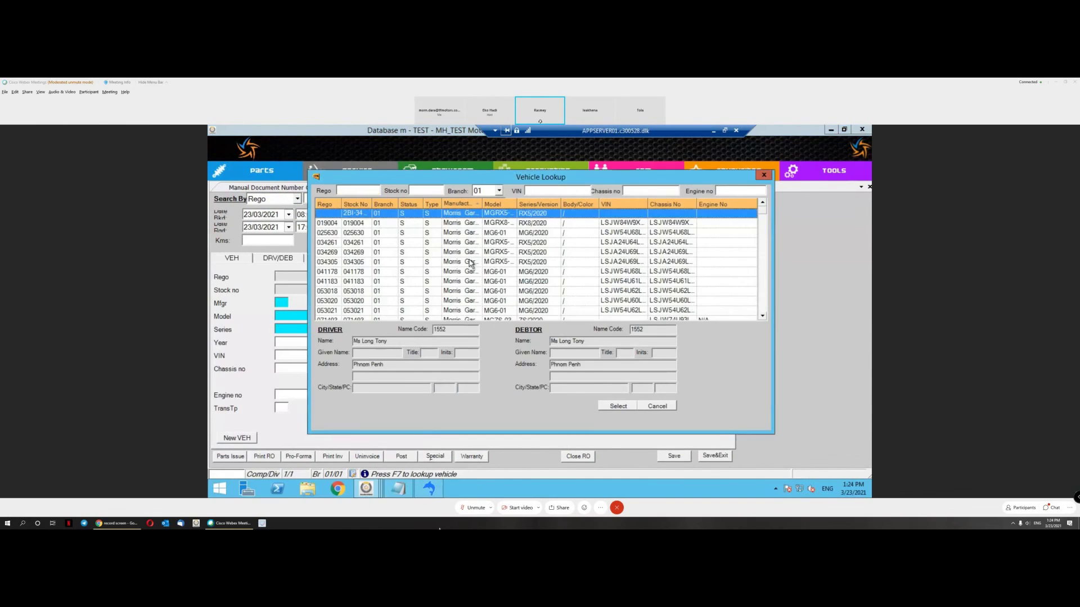
{"action": "double_click", "coordinate": [501, 274]}
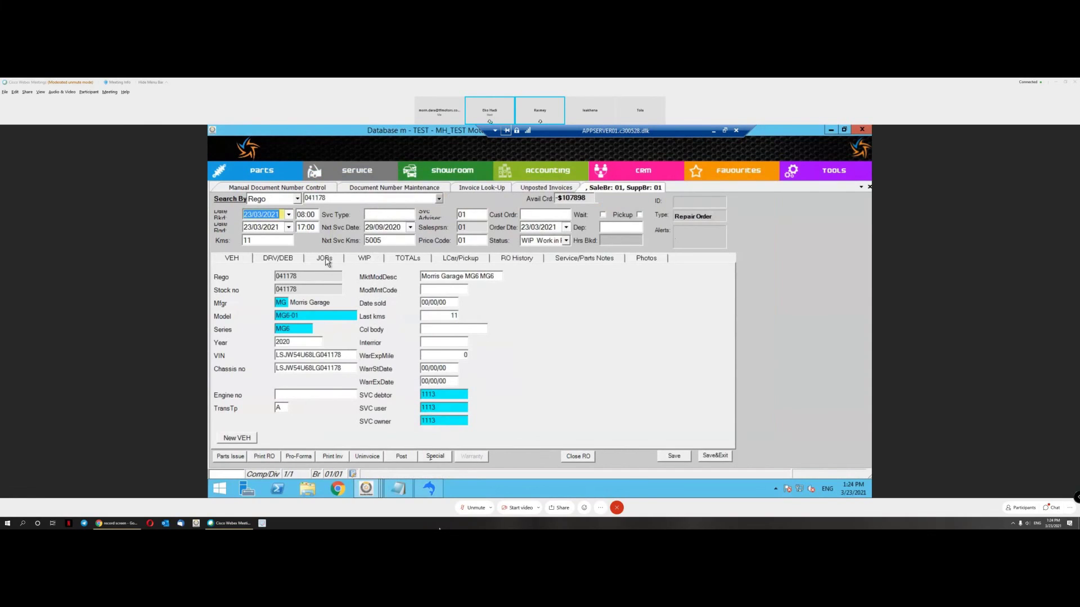
Step: Add a General Repair job with a labour line priced at 12.00
{"action": "left_click", "coordinate": [325, 260]}
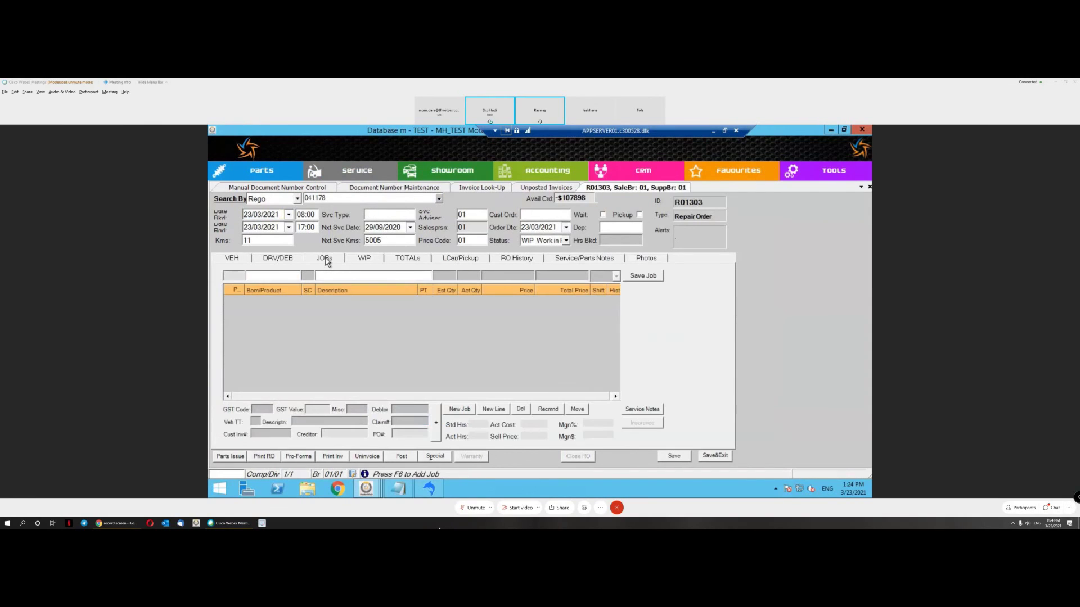
{"action": "left_click", "coordinate": [465, 412]}
{"action": "type", "text": "G"}
{"action": "key", "text": "Tab"}
{"action": "key", "text": "Return"}
{"action": "key", "text": "Return"}
{"action": "type", "text": "12"}
{"action": "left_click", "coordinate": [633, 277]}
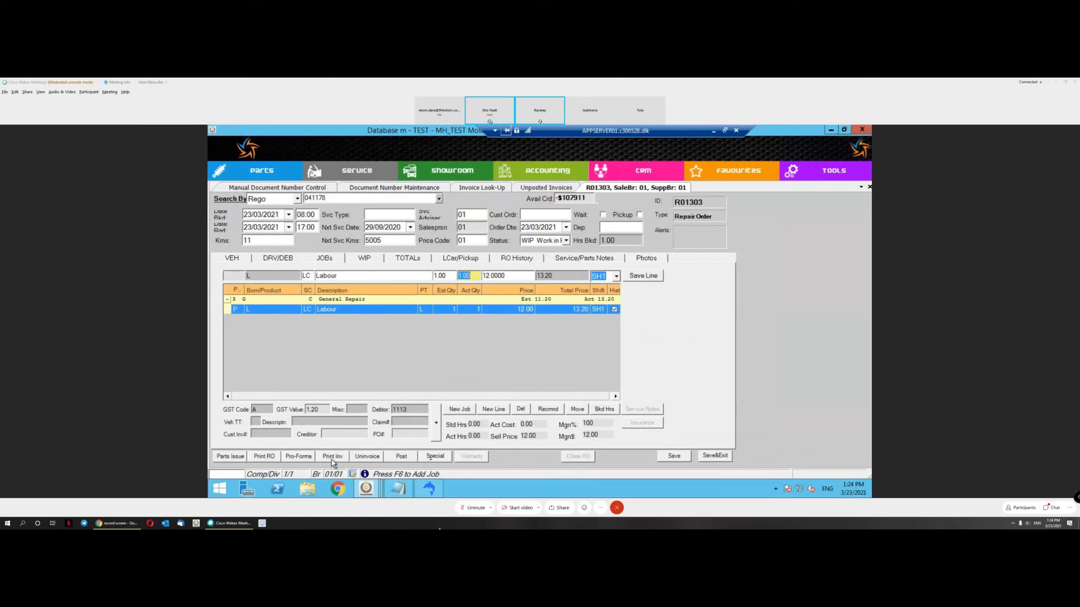
Step: Preview the customer invoice as a VAT Invoice at exchange rate 4, then close it
{"action": "left_click", "coordinate": [332, 460]}
{"action": "mouse_move", "coordinate": [373, 426]}
{"action": "left_click", "coordinate": [428, 445]}
{"action": "left_click", "coordinate": [564, 343]}
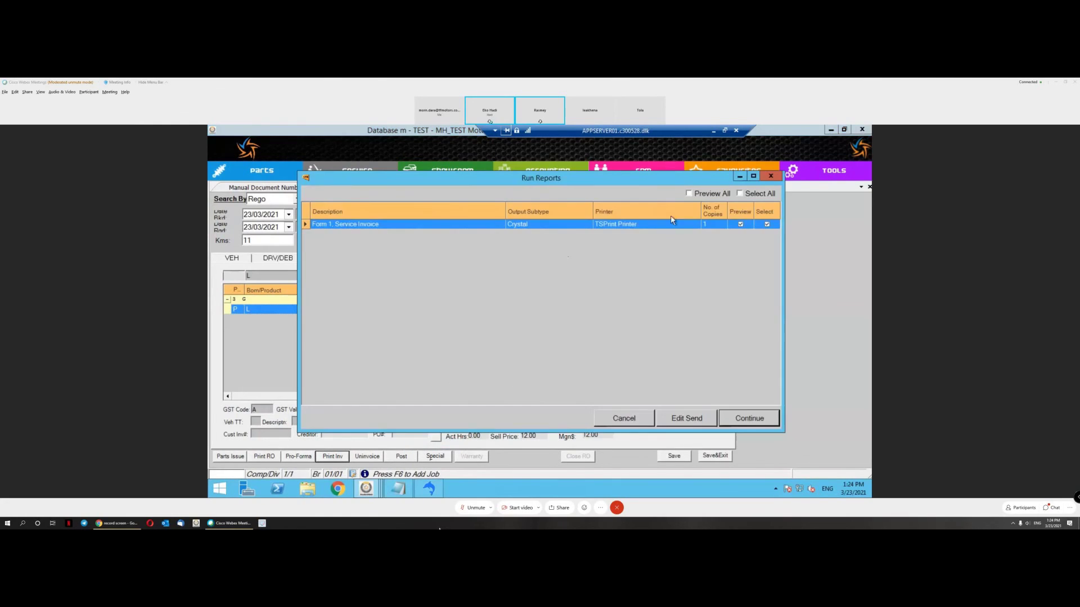
{"action": "left_click", "coordinate": [751, 419]}
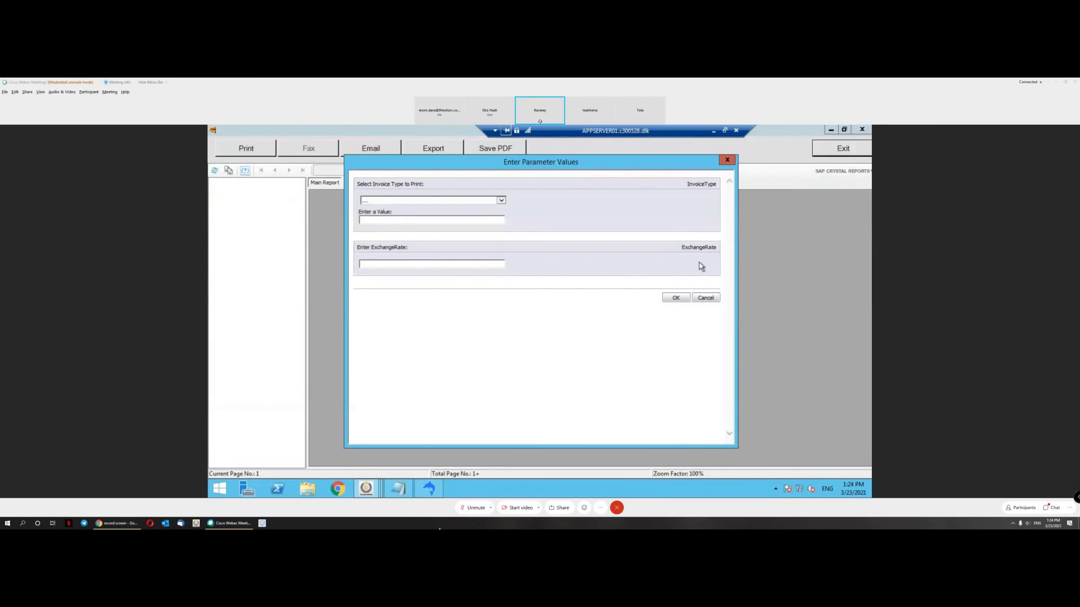
{"action": "left_click", "coordinate": [500, 200]}
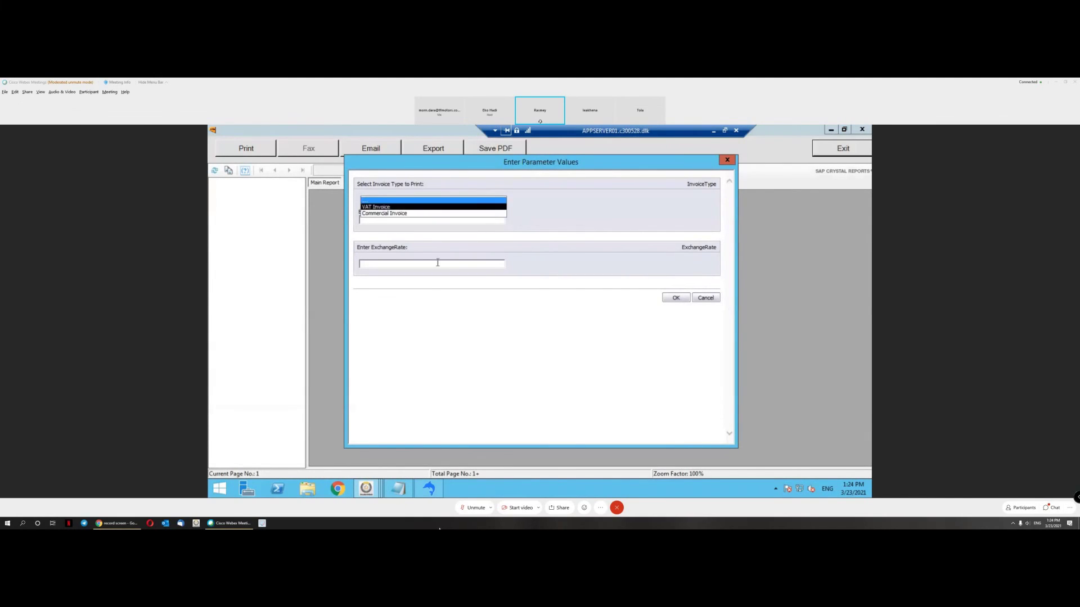
{"action": "left_click", "coordinate": [420, 264]}
{"action": "type", "text": "4"}
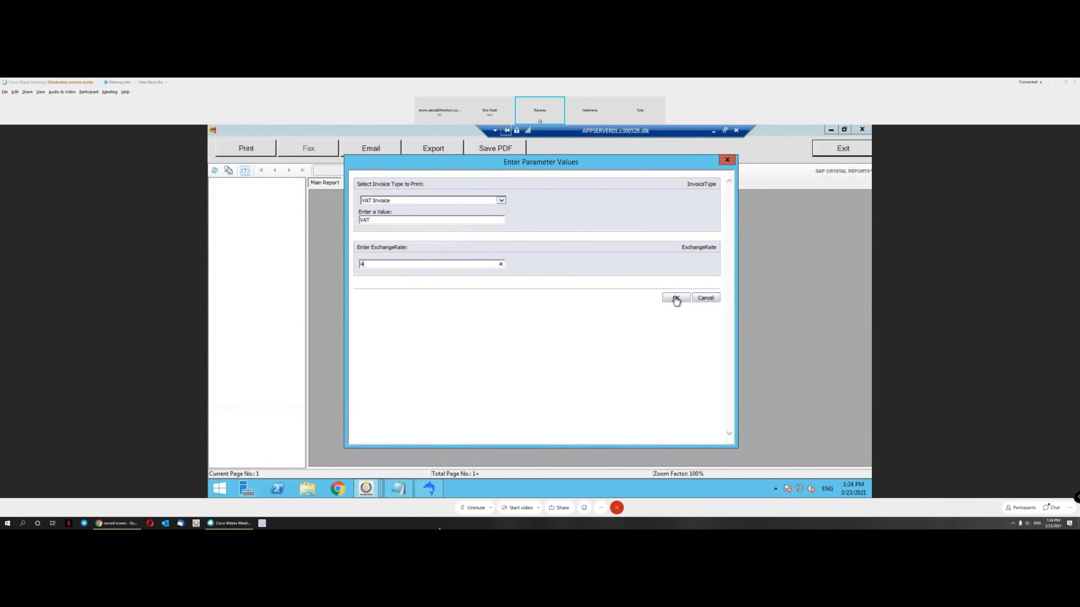
{"action": "left_click", "coordinate": [675, 298]}
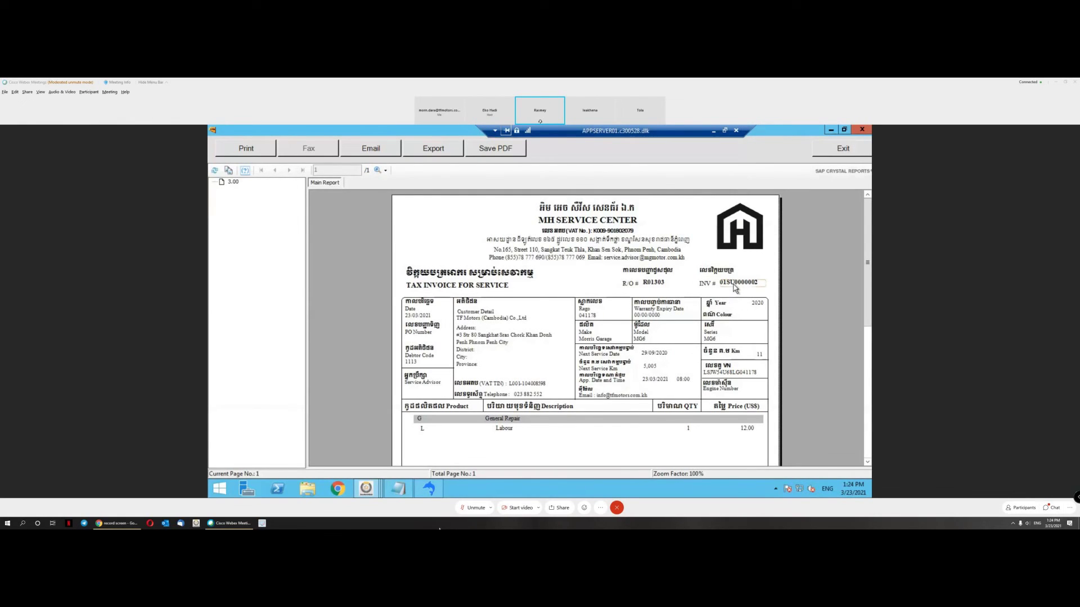
{"action": "left_click", "coordinate": [866, 150]}
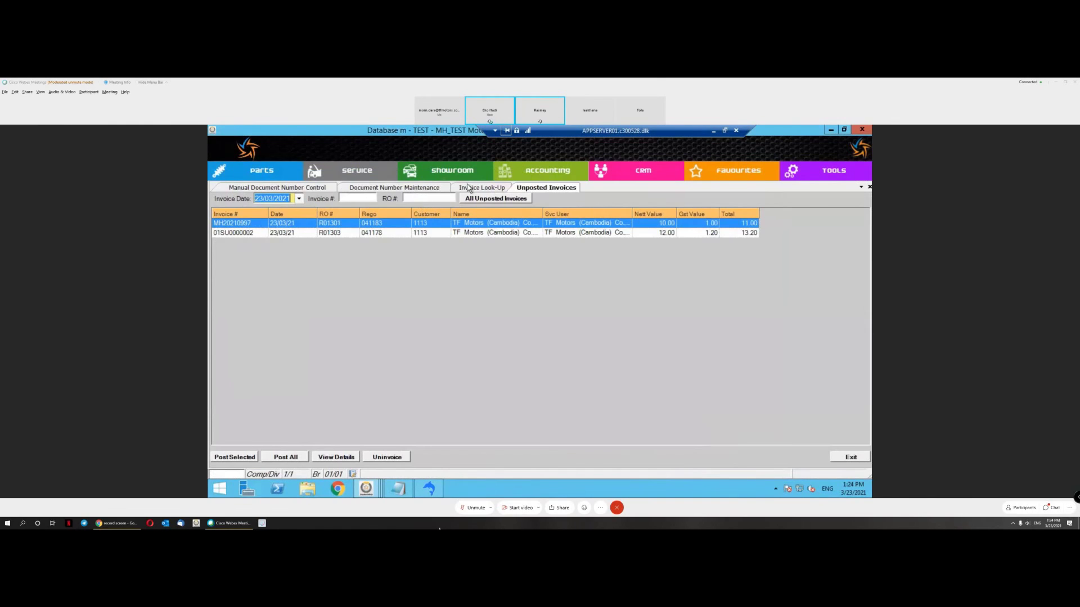
Step: Select invoice 01SU0000002, then start a new repair order, accepting the stock and debtor period warnings
{"action": "left_click", "coordinate": [473, 191]}
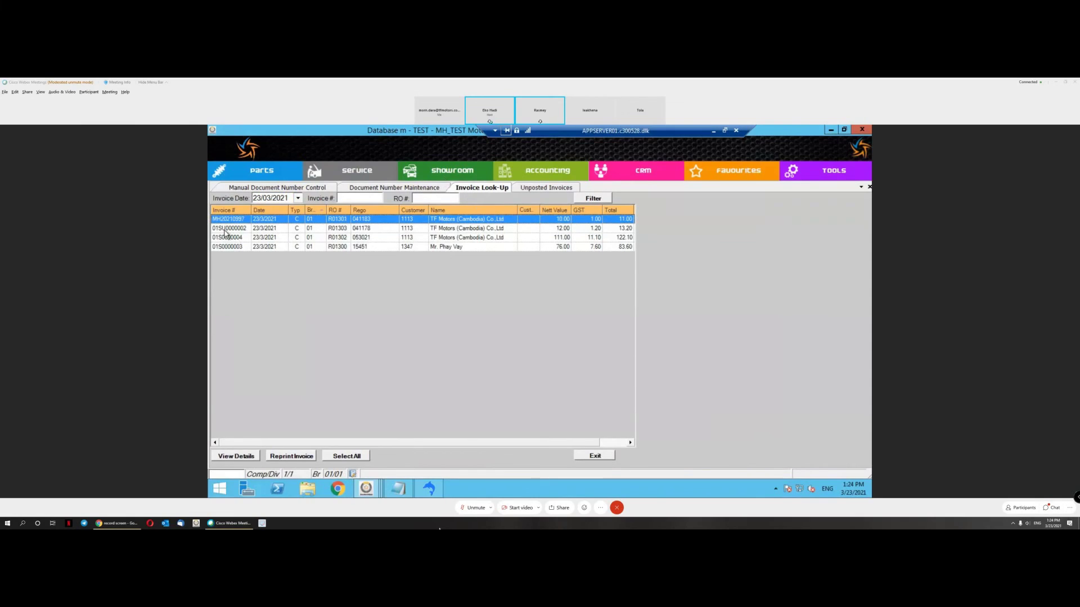
{"action": "left_click", "coordinate": [225, 229]}
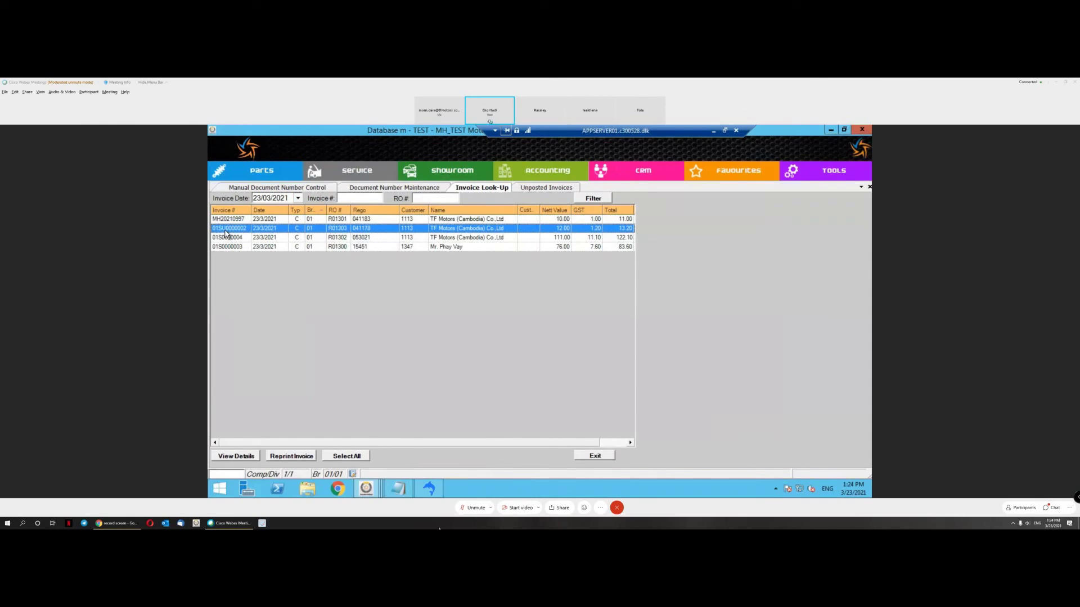
{"action": "left_click", "coordinate": [370, 173]}
{"action": "mouse_move", "coordinate": [376, 190]}
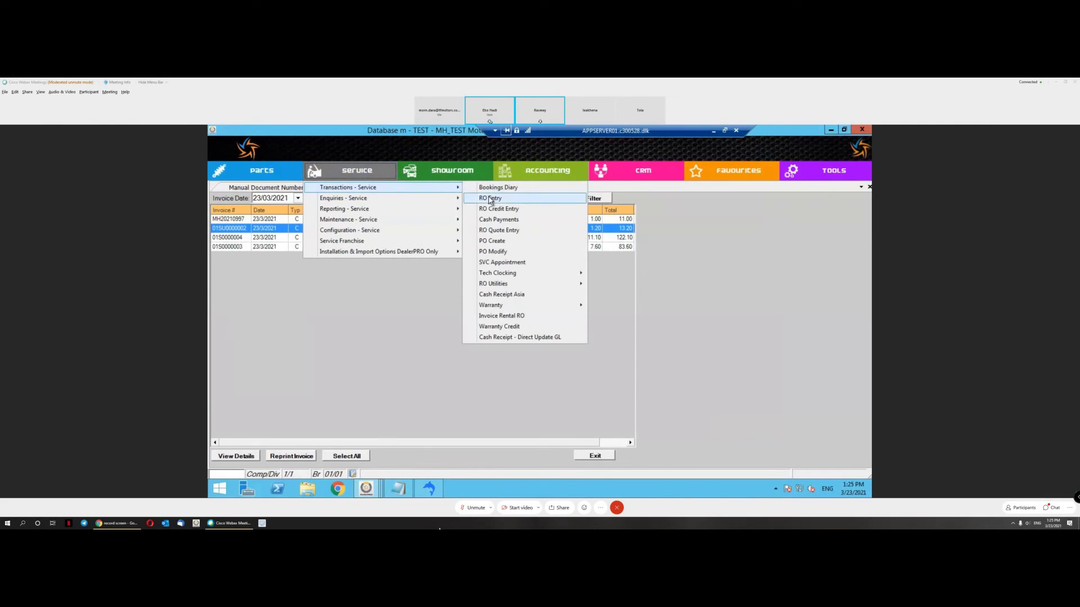
{"action": "left_click", "coordinate": [489, 200]}
{"action": "left_click", "coordinate": [582, 343]}
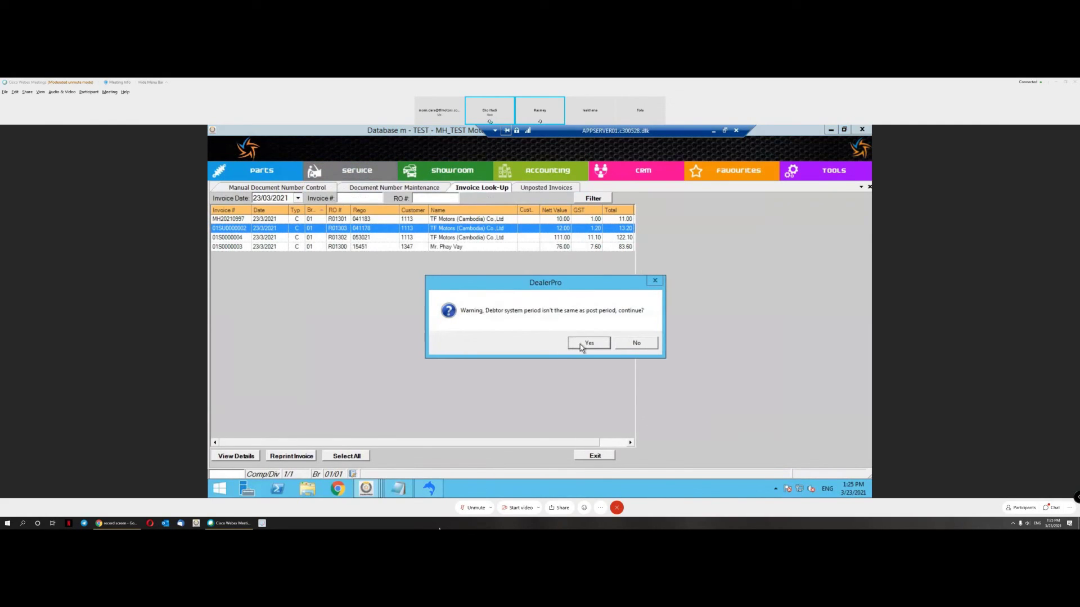
{"action": "left_click", "coordinate": [580, 344]}
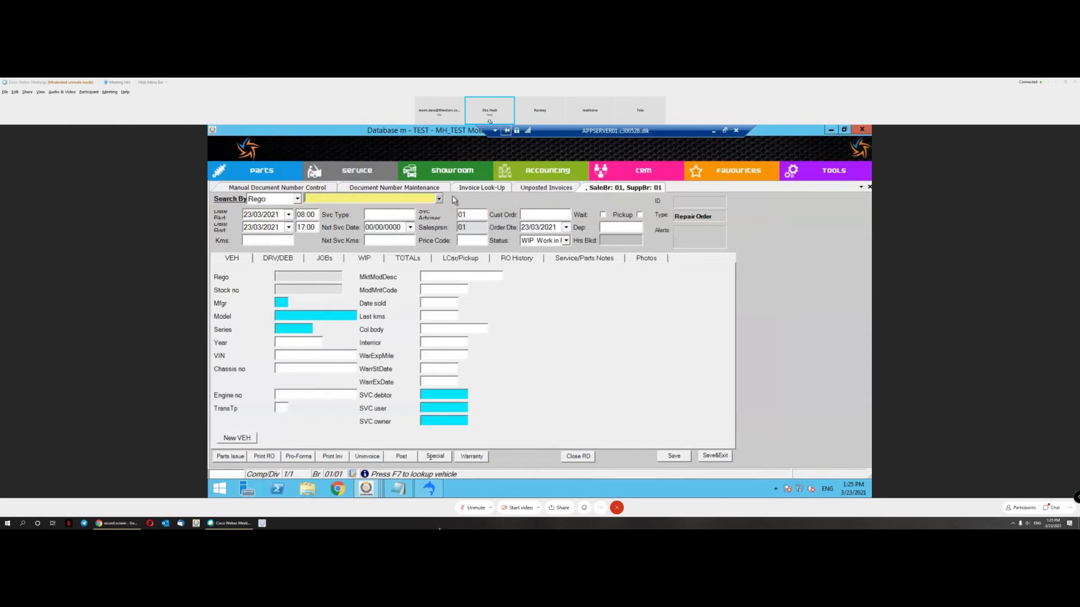
Step: Assign vehicle 15503 to the repair order and dismiss the suspended orders prompt
{"action": "left_click", "coordinate": [439, 199]}
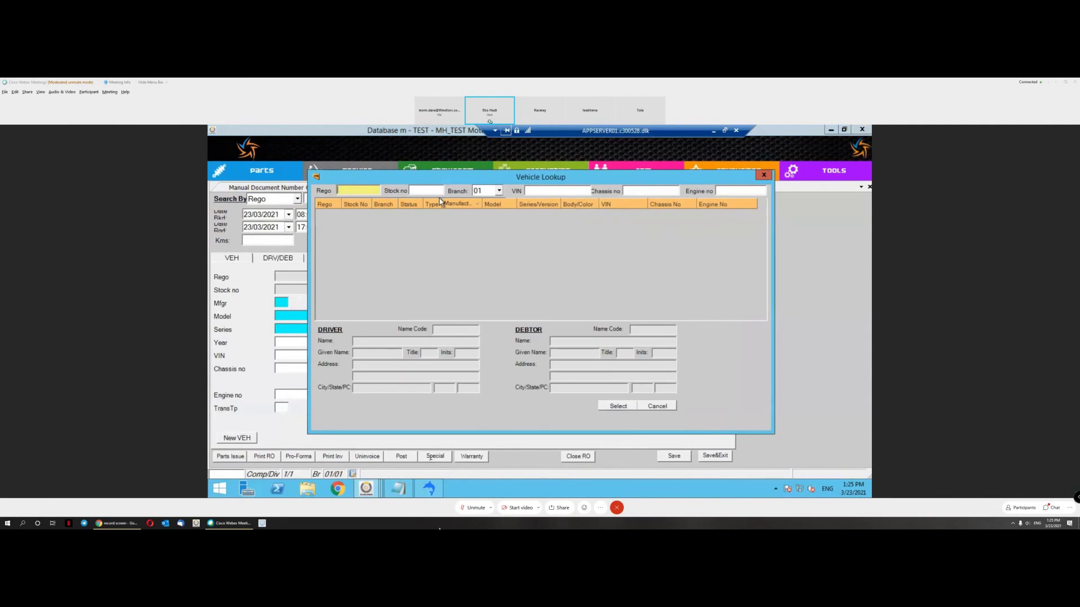
{"action": "left_click", "coordinate": [615, 341]}
{"action": "double_click", "coordinate": [551, 291]}
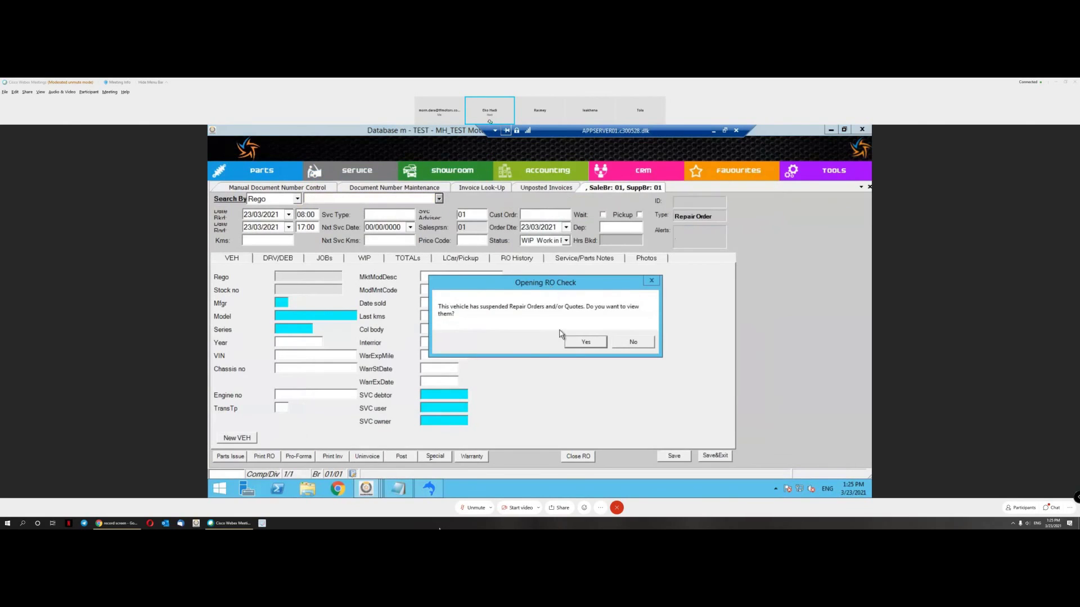
{"action": "left_click", "coordinate": [622, 346]}
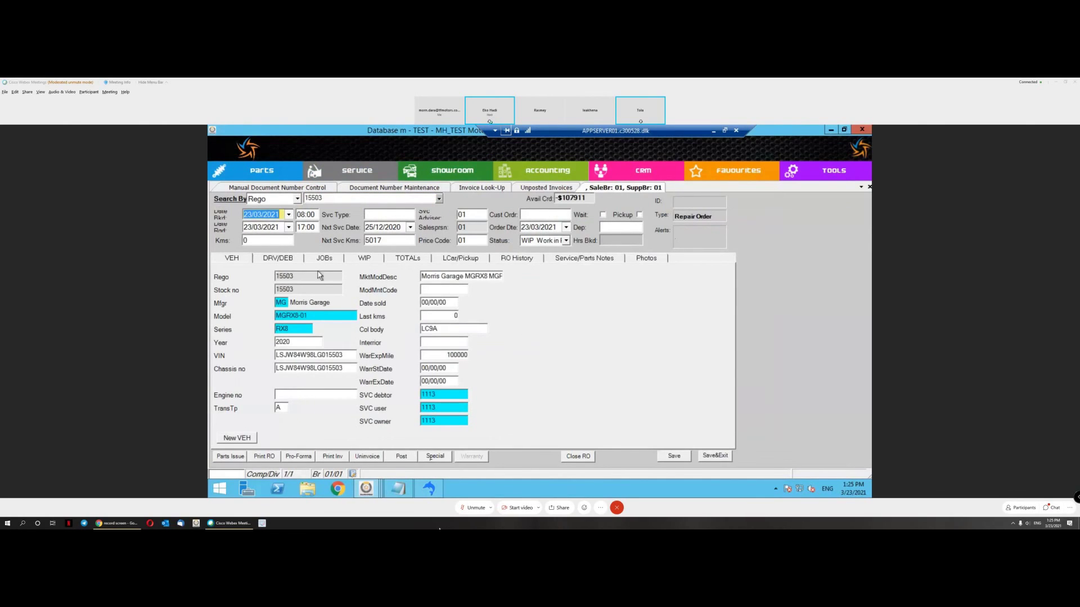
Step: Add a General Repair job (code G) with its Labour line priced at 13
{"action": "left_click", "coordinate": [316, 260]}
{"action": "left_click", "coordinate": [280, 280]}
{"action": "type", "text": "G"}
{"action": "key", "text": "Tab"}
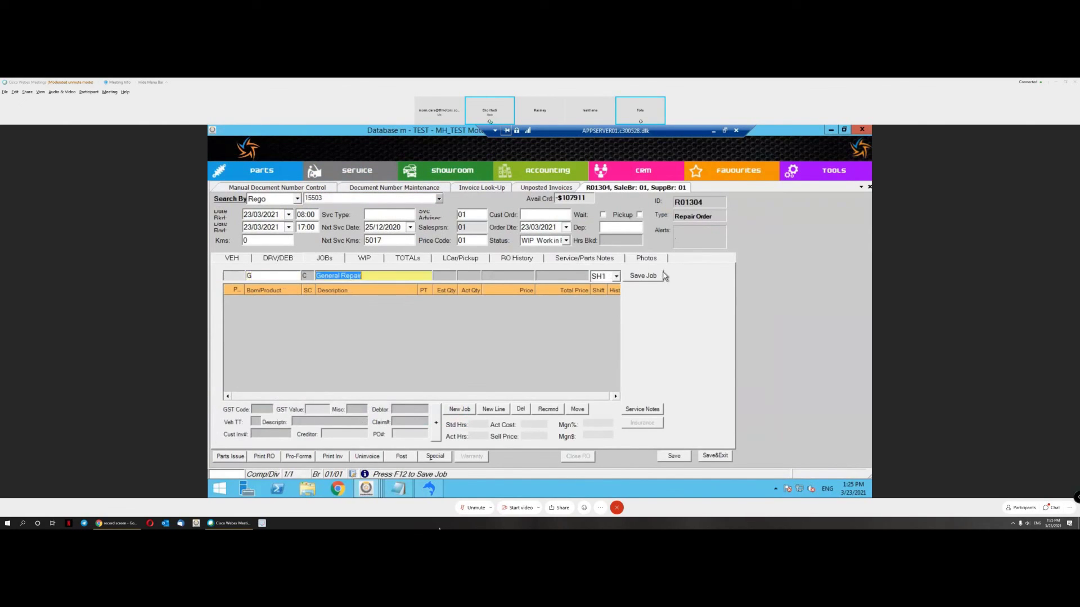
{"action": "left_click", "coordinate": [643, 276]}
{"action": "left_click", "coordinate": [535, 308]}
{"action": "type", "text": "13"}
{"action": "left_click", "coordinate": [651, 277]}
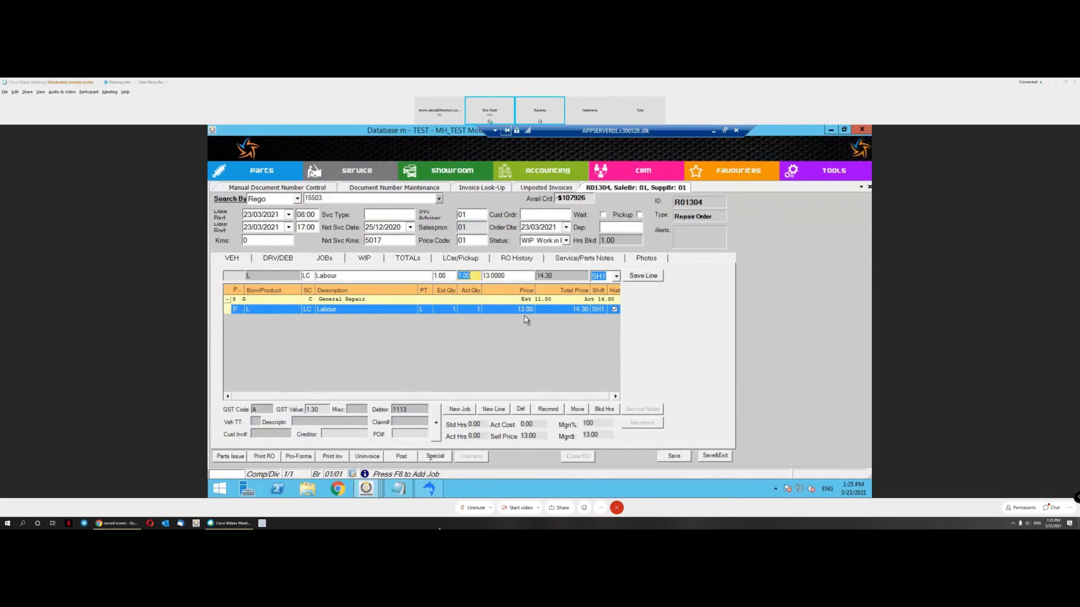
Step: Preview the customer invoice, continuing past the no-technician-clocking warning
{"action": "left_click", "coordinate": [332, 456]}
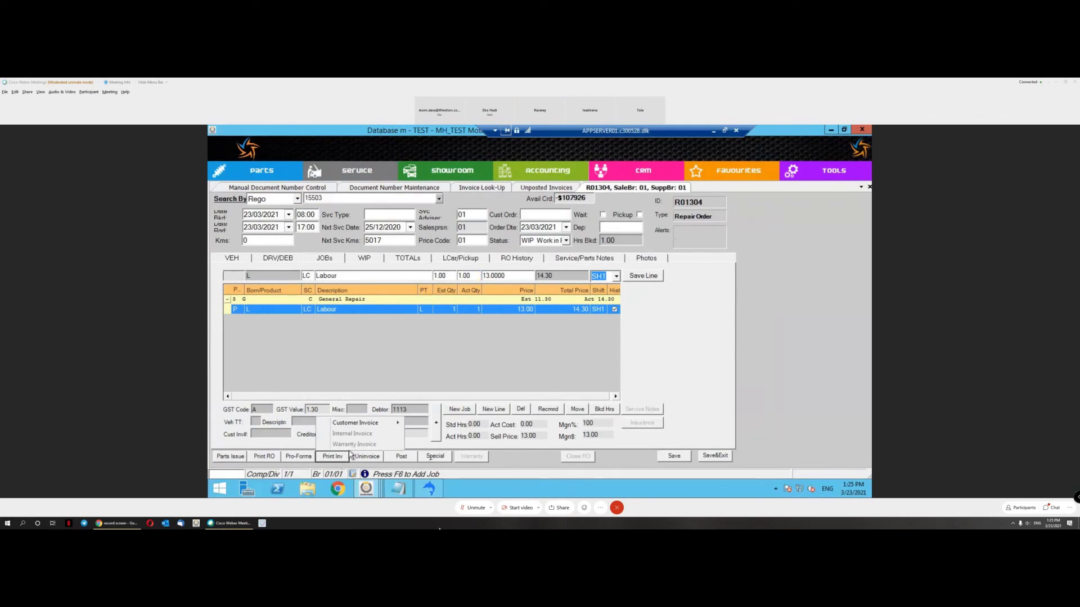
{"action": "mouse_move", "coordinate": [382, 423]}
{"action": "left_click", "coordinate": [428, 445]}
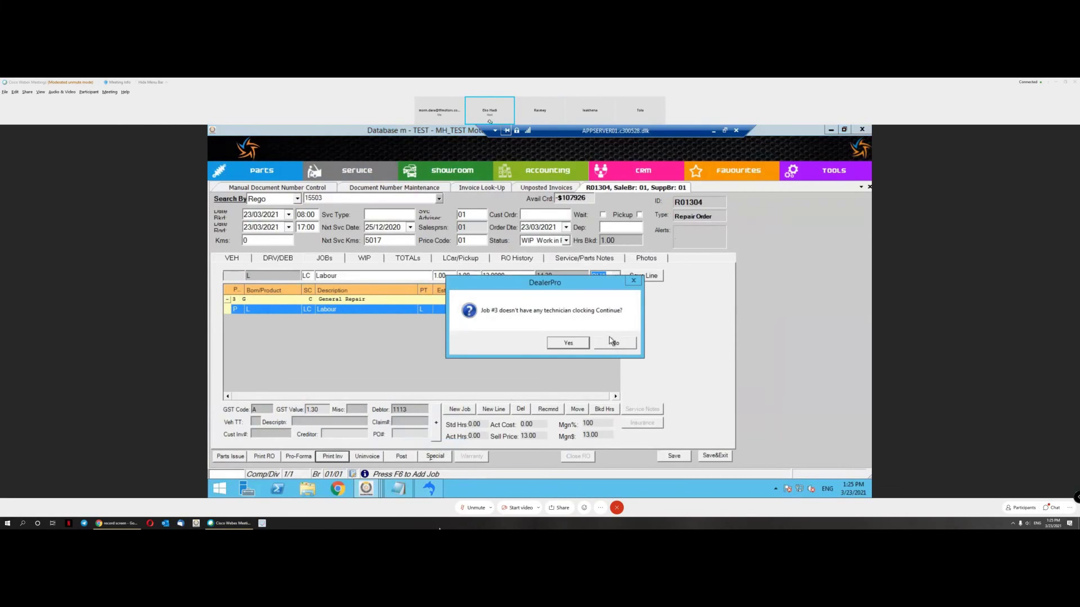
{"action": "left_click", "coordinate": [569, 344]}
{"action": "left_click", "coordinate": [749, 417]}
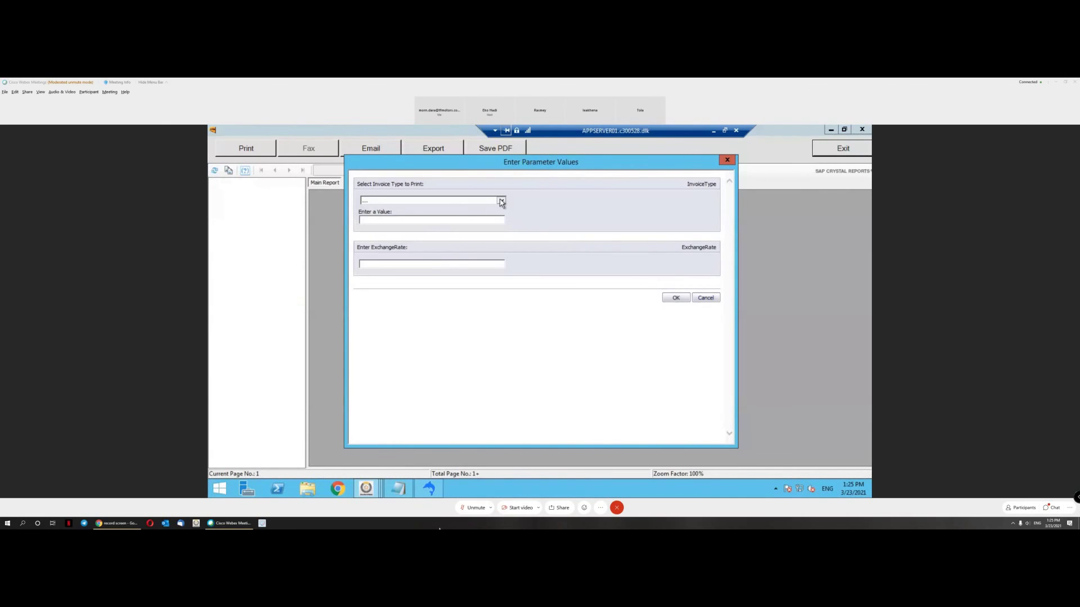
Step: Render the invoice as a Commercial Invoice with exchange rate 4, then close the preview
{"action": "left_click", "coordinate": [501, 200]}
{"action": "left_click", "coordinate": [472, 213]}
{"action": "left_click", "coordinate": [436, 264]}
{"action": "type", "text": "4"}
{"action": "left_click", "coordinate": [681, 300]}
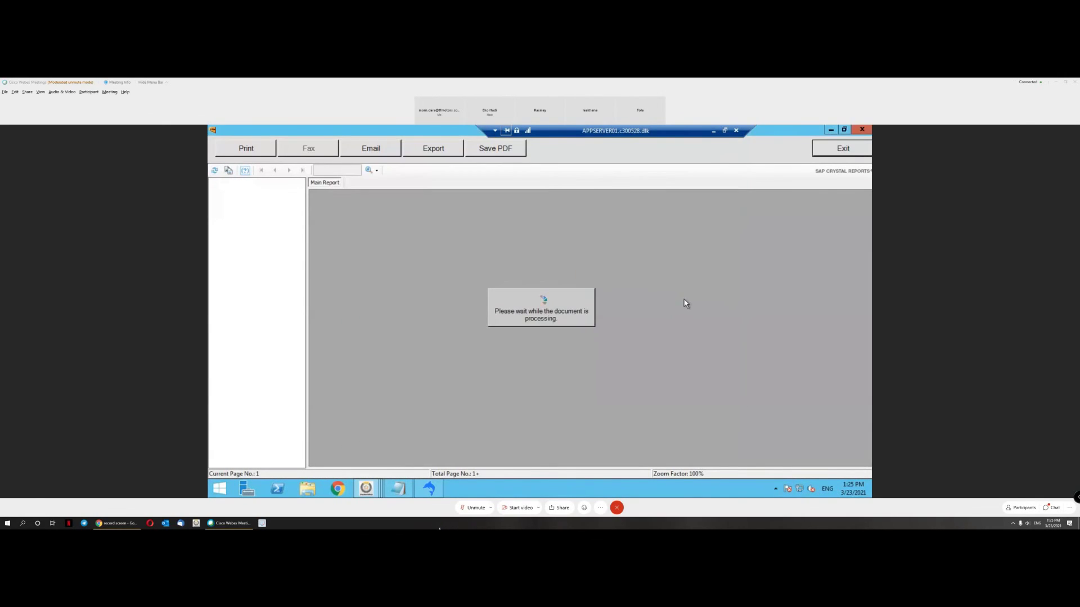
{"action": "left_click", "coordinate": [864, 153]}
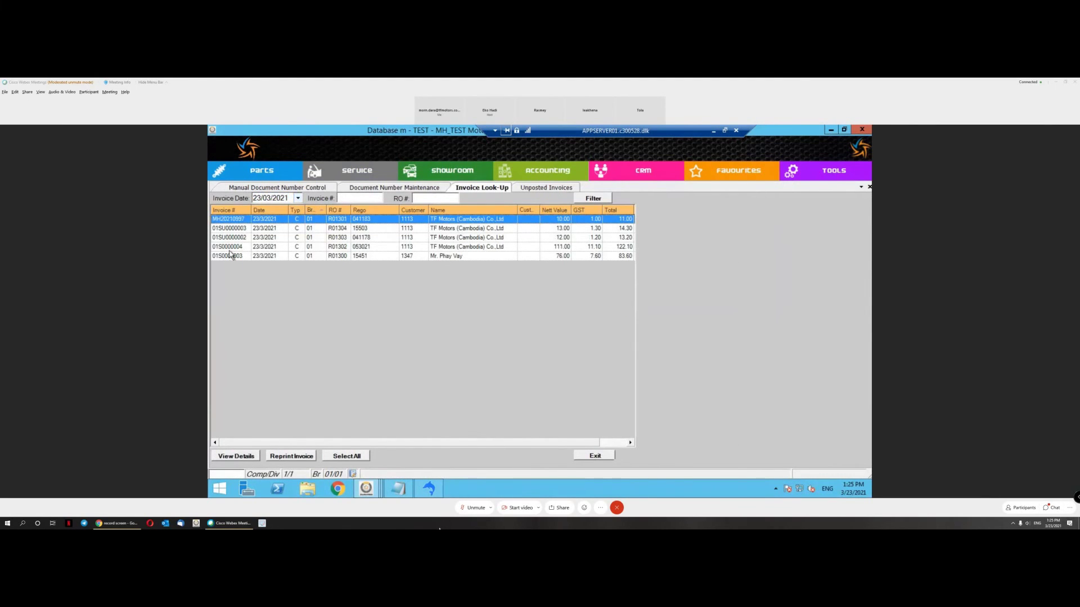
{"action": "left_click", "coordinate": [242, 238]}
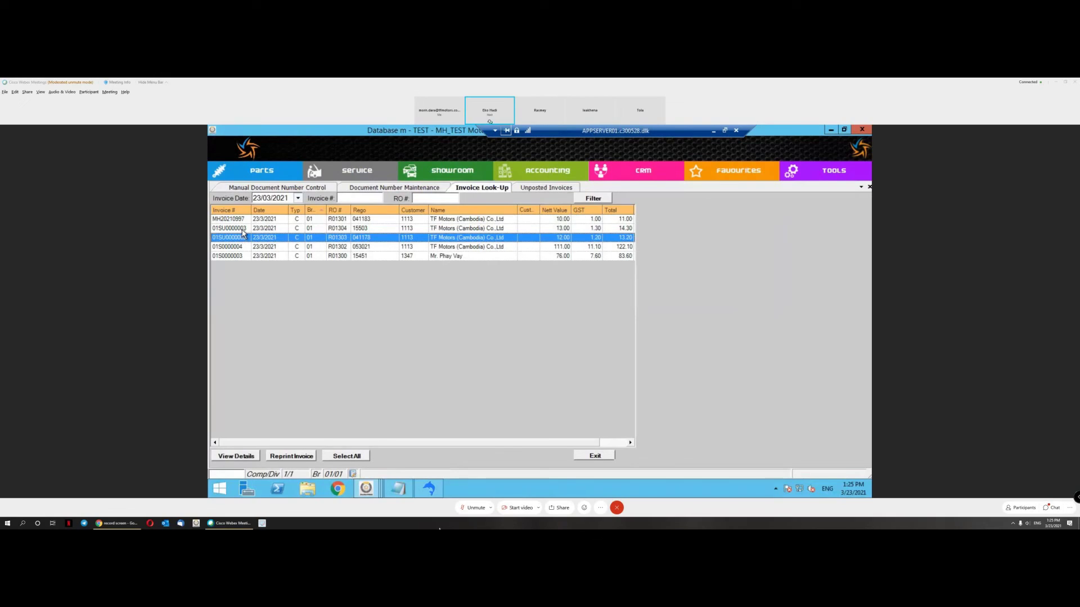
{"action": "left_click", "coordinate": [244, 232]}
{"action": "left_click", "coordinate": [243, 236]}
{"action": "left_click", "coordinate": [224, 228]}
{"action": "left_click", "coordinate": [229, 238]}
{"action": "left_click", "coordinate": [228, 231]}
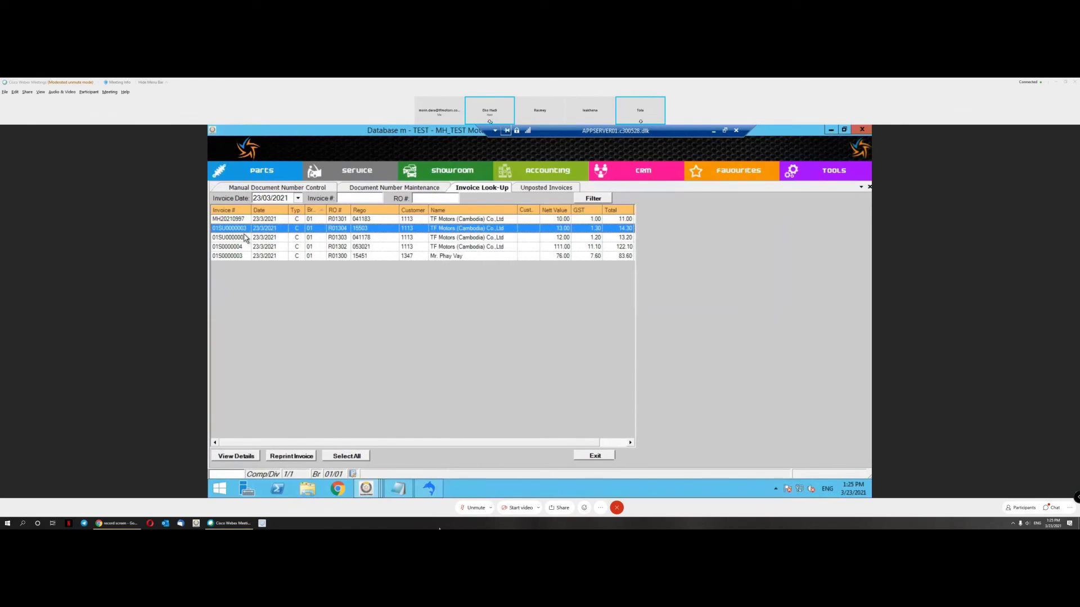
{"action": "left_click", "coordinate": [249, 241]}
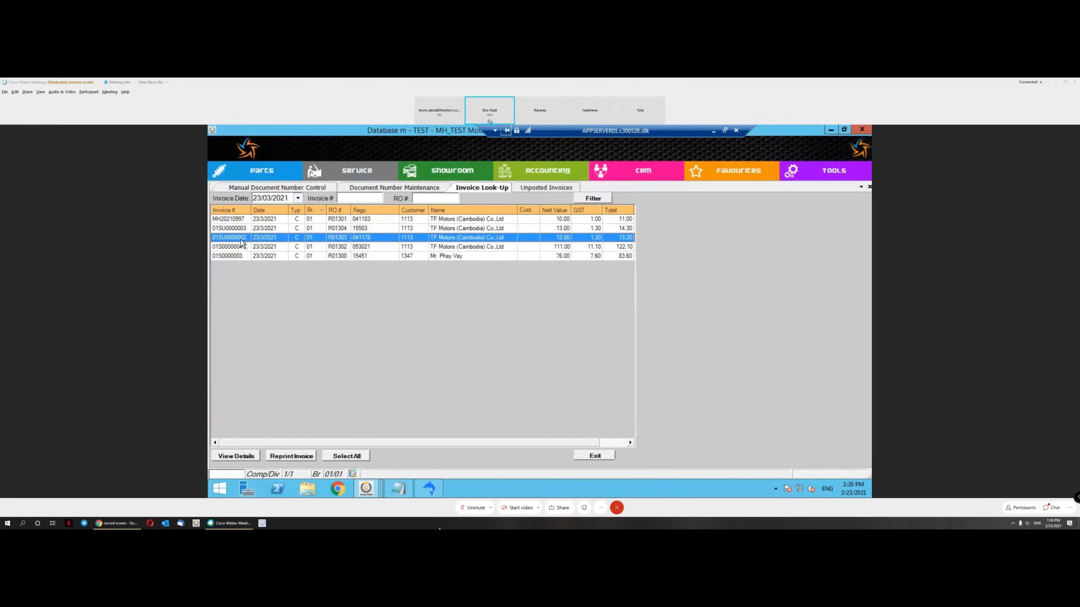
{"action": "left_click", "coordinate": [240, 231]}
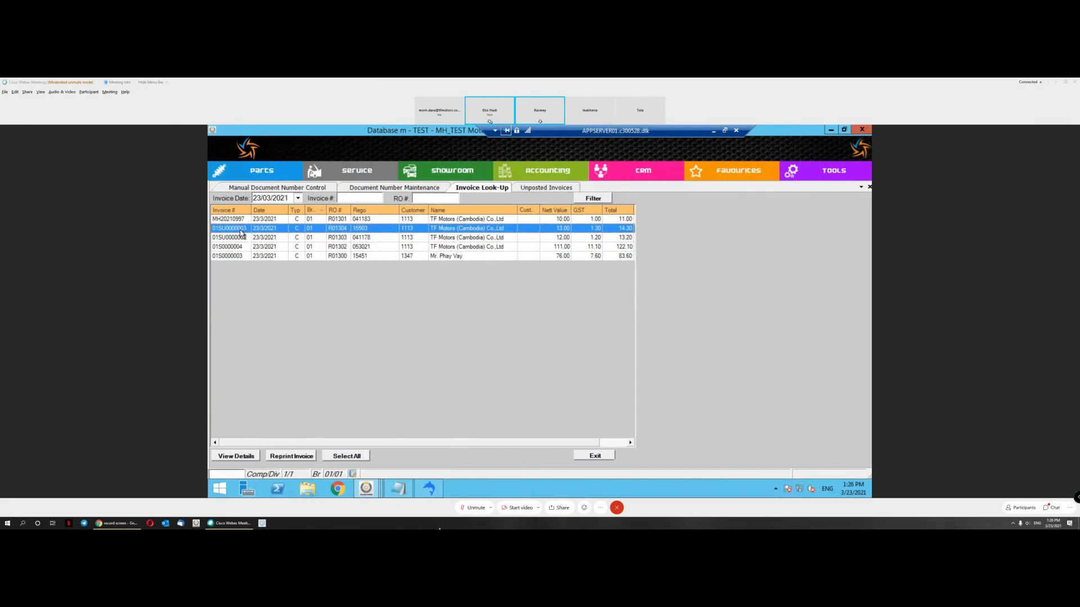
{"action": "left_click", "coordinate": [251, 239]}
{"action": "key", "text": "Up"}
{"action": "left_click", "coordinate": [232, 248]}
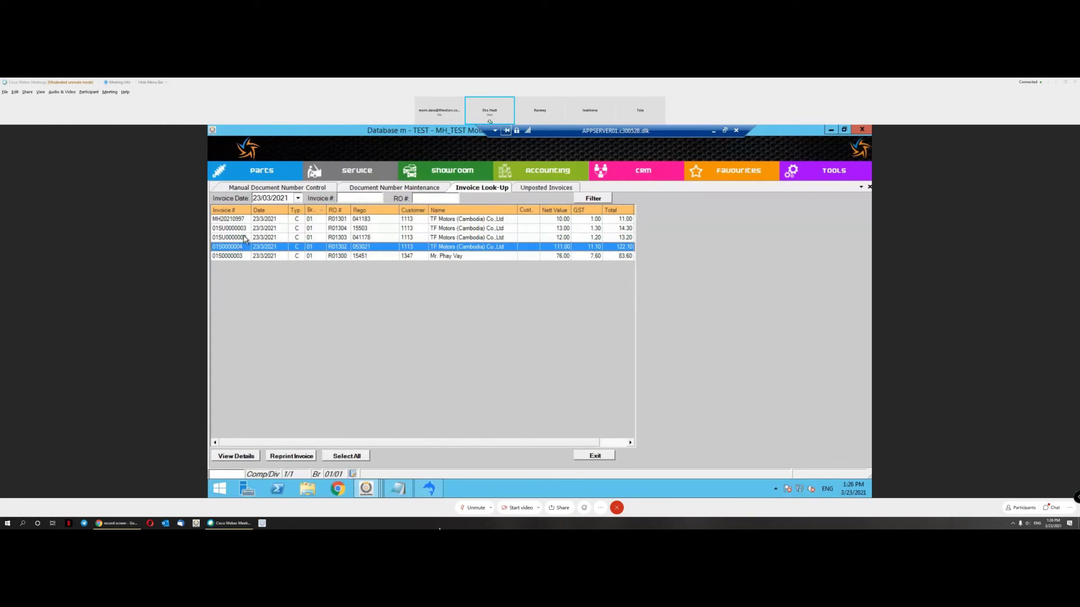
{"action": "left_click", "coordinate": [246, 232]}
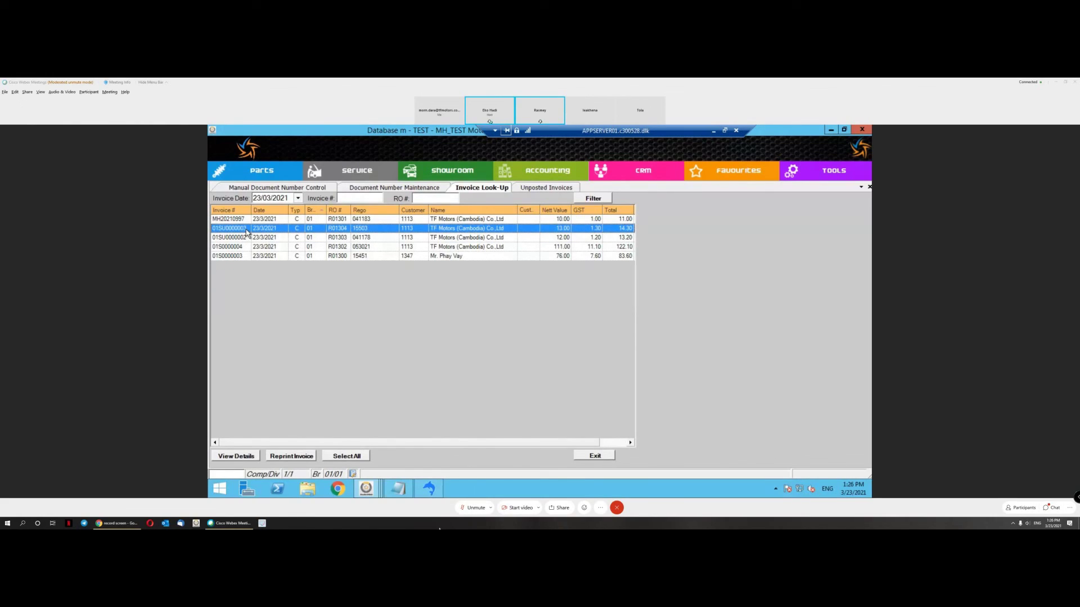
{"action": "left_click", "coordinate": [242, 248]}
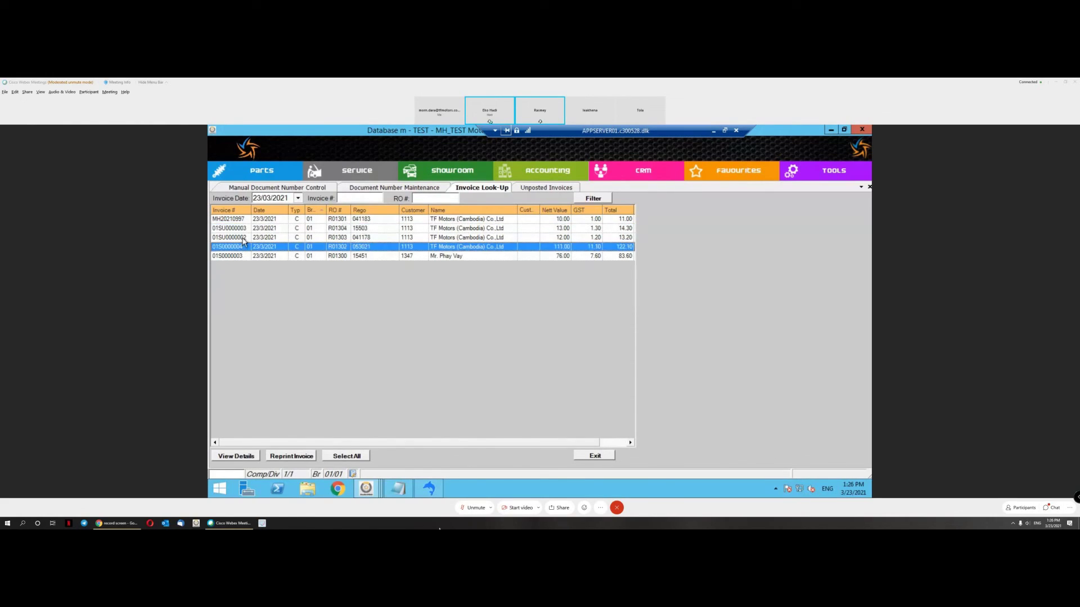
{"action": "left_click", "coordinate": [243, 238]}
{"action": "left_click", "coordinate": [244, 248]}
{"action": "left_click", "coordinate": [246, 229]}
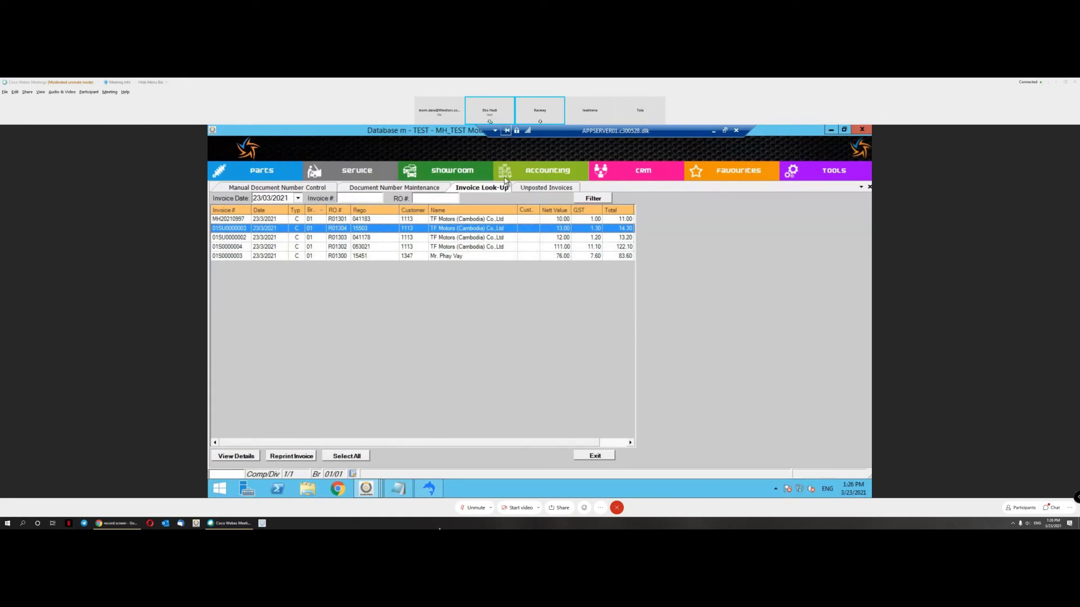
{"action": "left_click", "coordinate": [546, 188]}
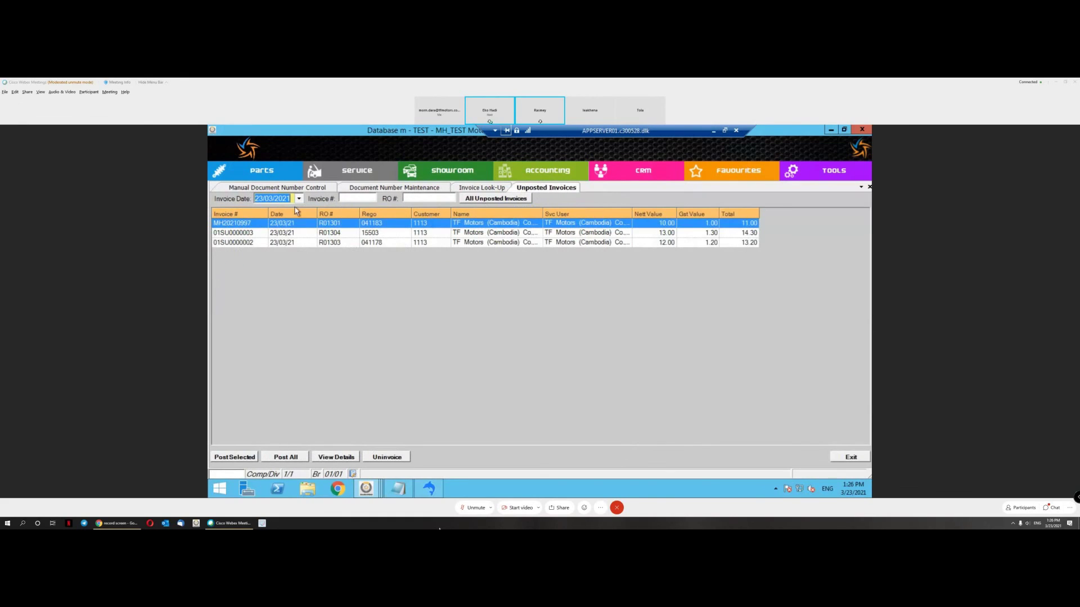
{"action": "left_click", "coordinate": [236, 267]}
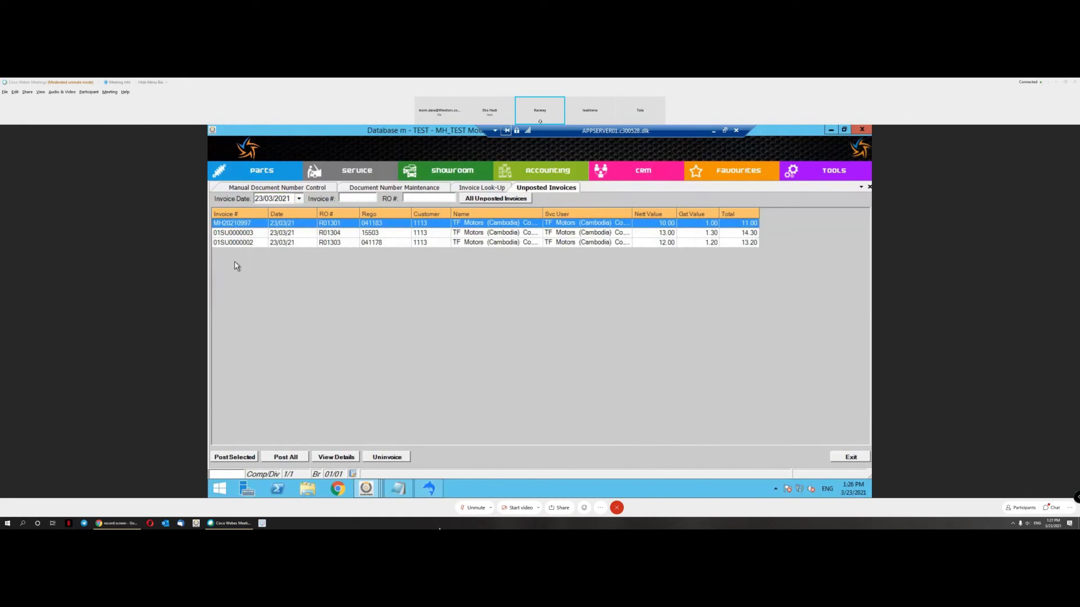
{"action": "left_click", "coordinate": [257, 235]}
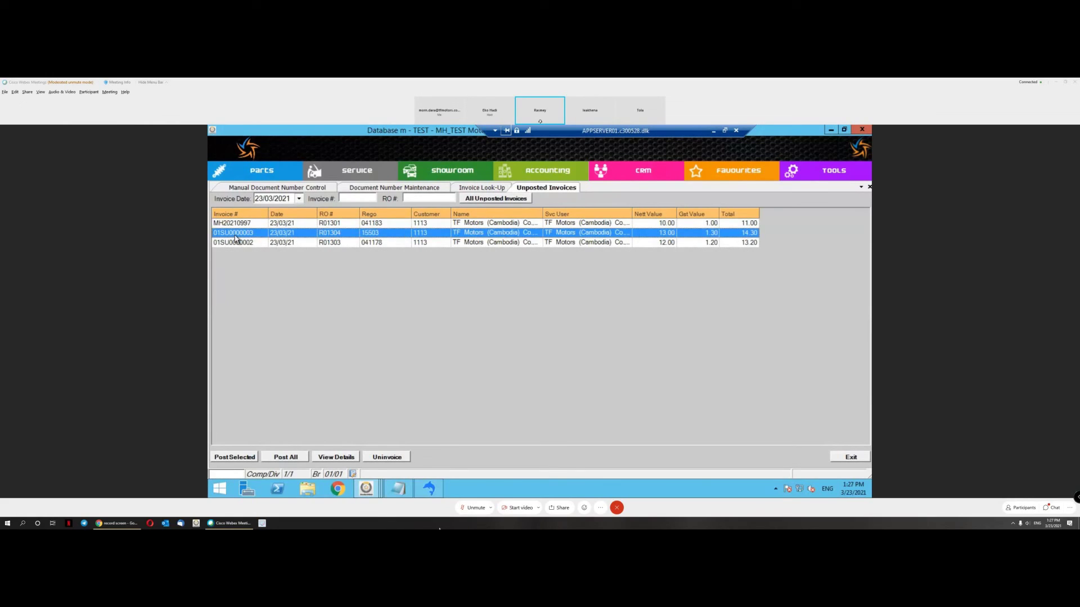
{"action": "left_click", "coordinate": [252, 243]}
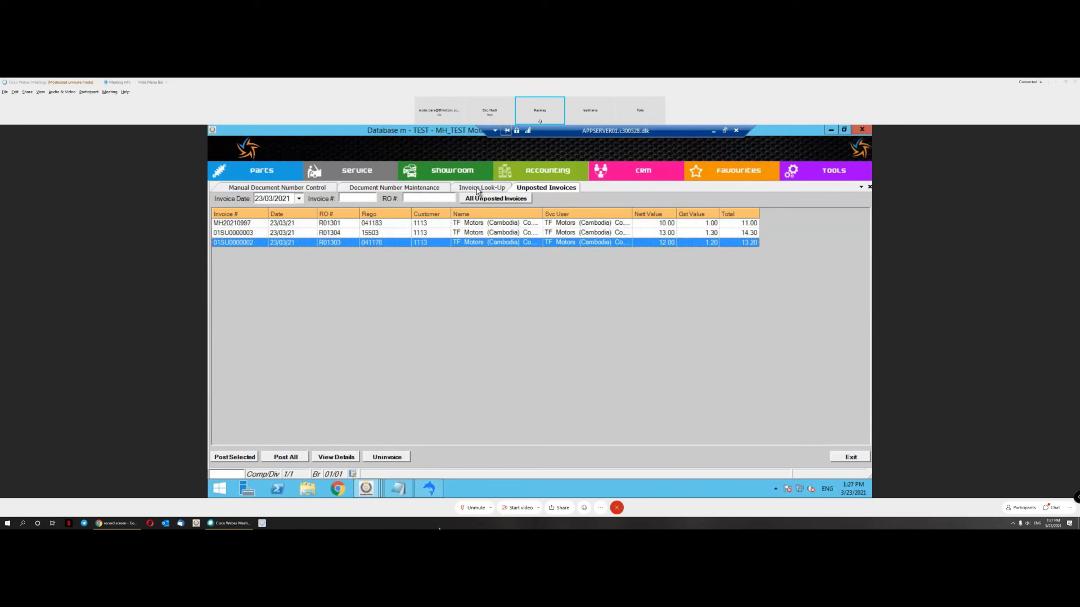
{"action": "left_click", "coordinate": [477, 189]}
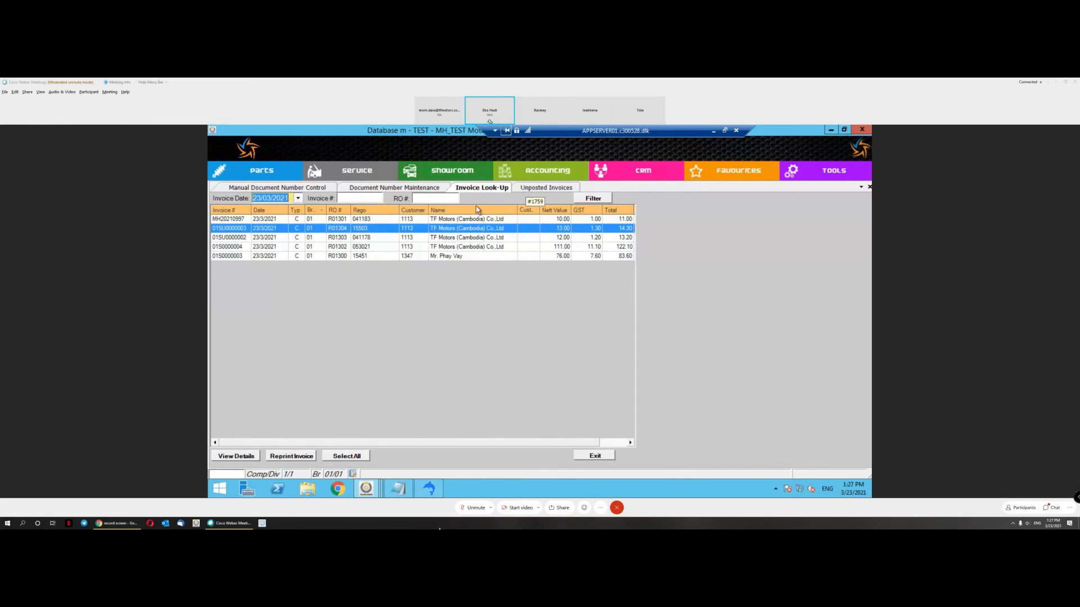
{"action": "left_click", "coordinate": [251, 219]}
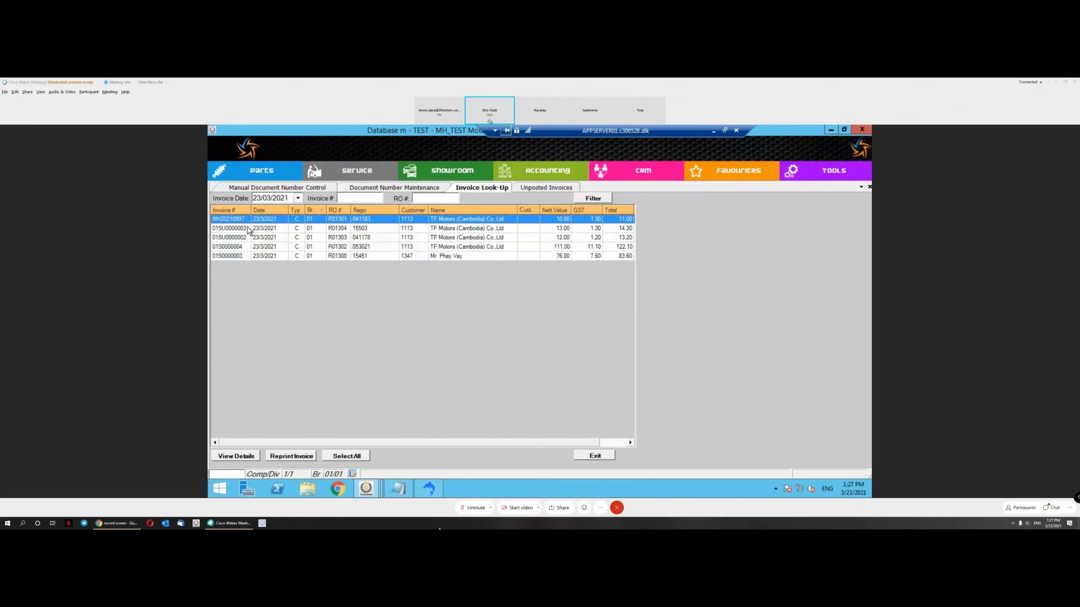
{"action": "left_click", "coordinate": [247, 229]}
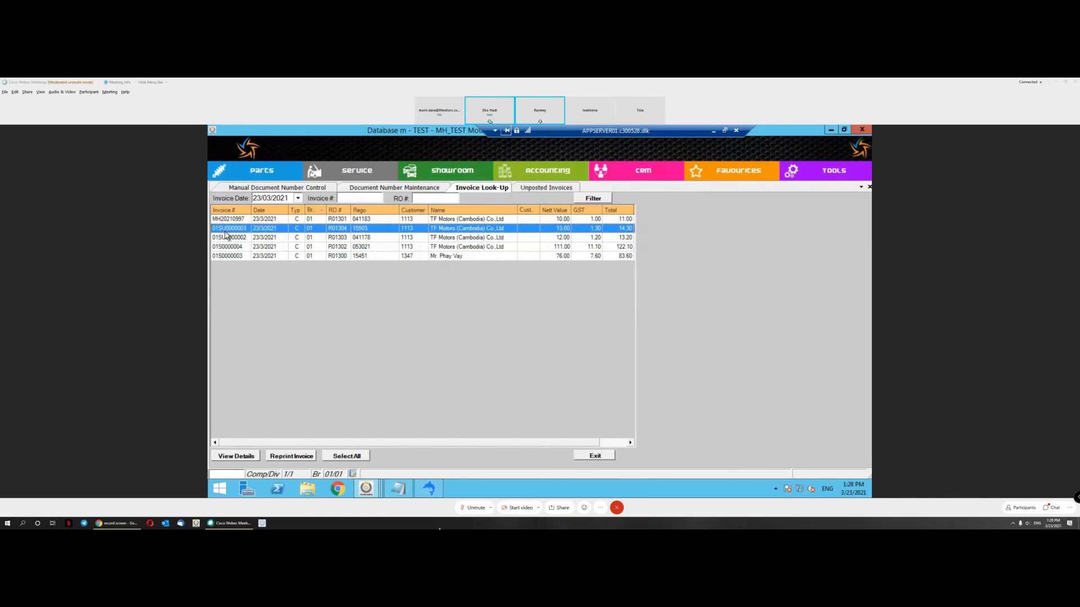
{"action": "left_click", "coordinate": [228, 238]}
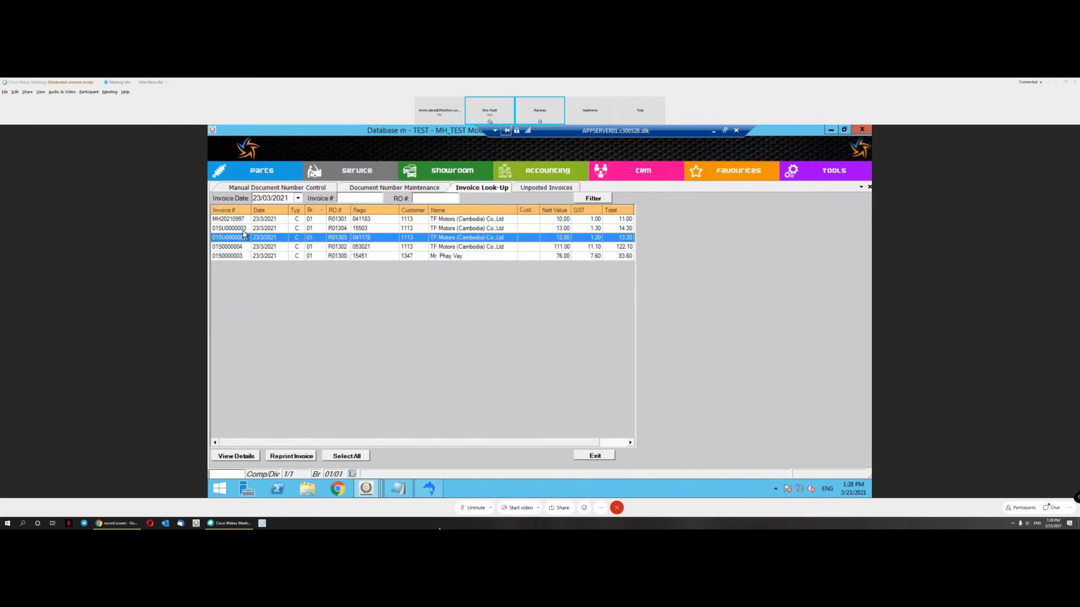
{"action": "left_click", "coordinate": [240, 229]}
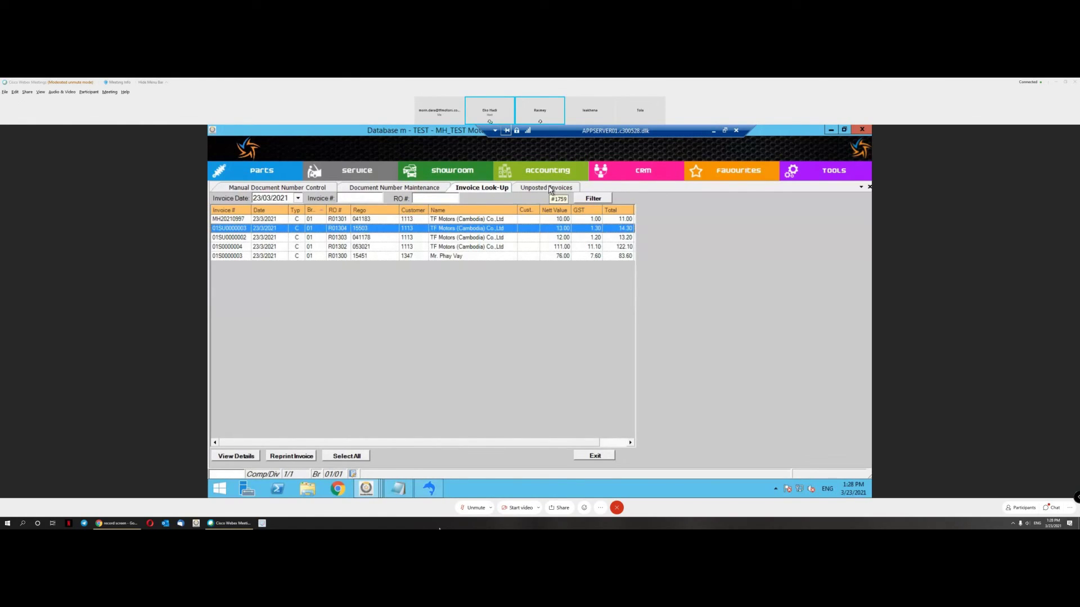
{"action": "left_click", "coordinate": [548, 190]}
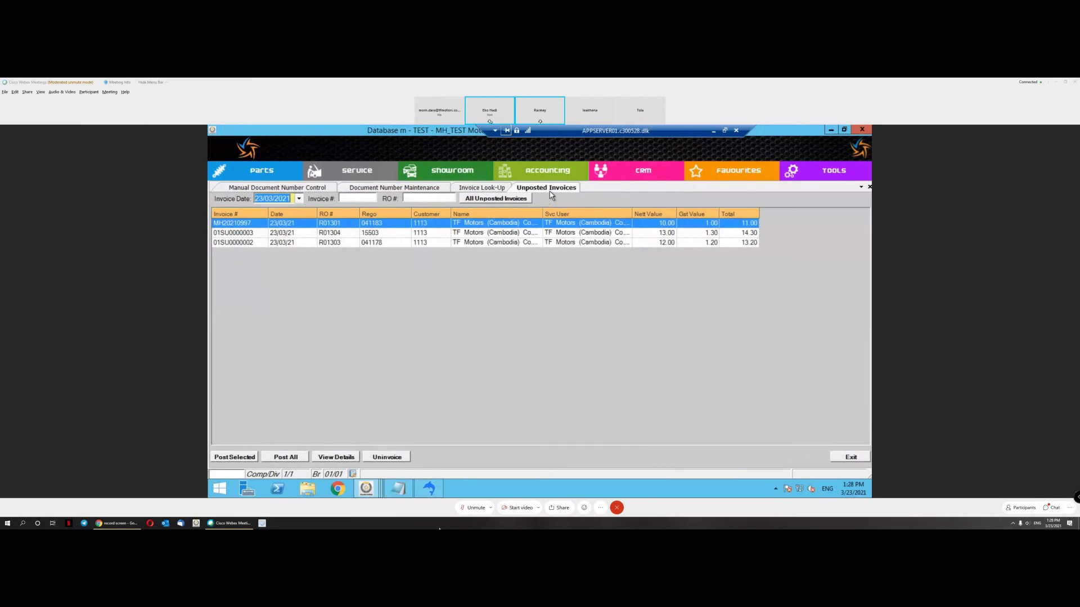
Step: Mark invoice 01SU0000003 with Sel in the Uninvoice dialog and confirm the reversal
{"action": "left_click", "coordinate": [254, 236]}
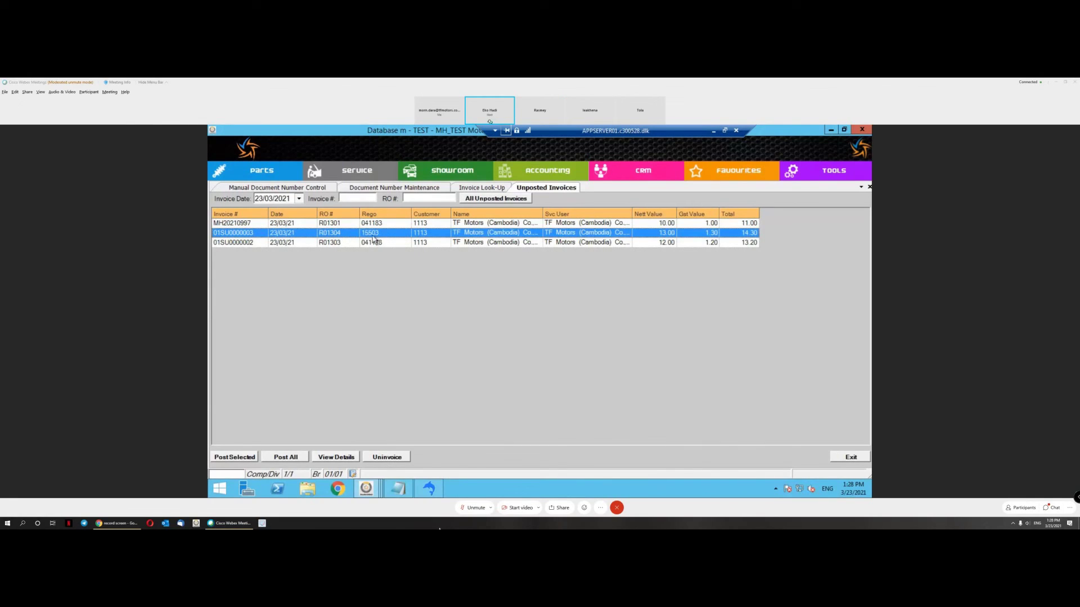
{"action": "left_click", "coordinate": [388, 457]}
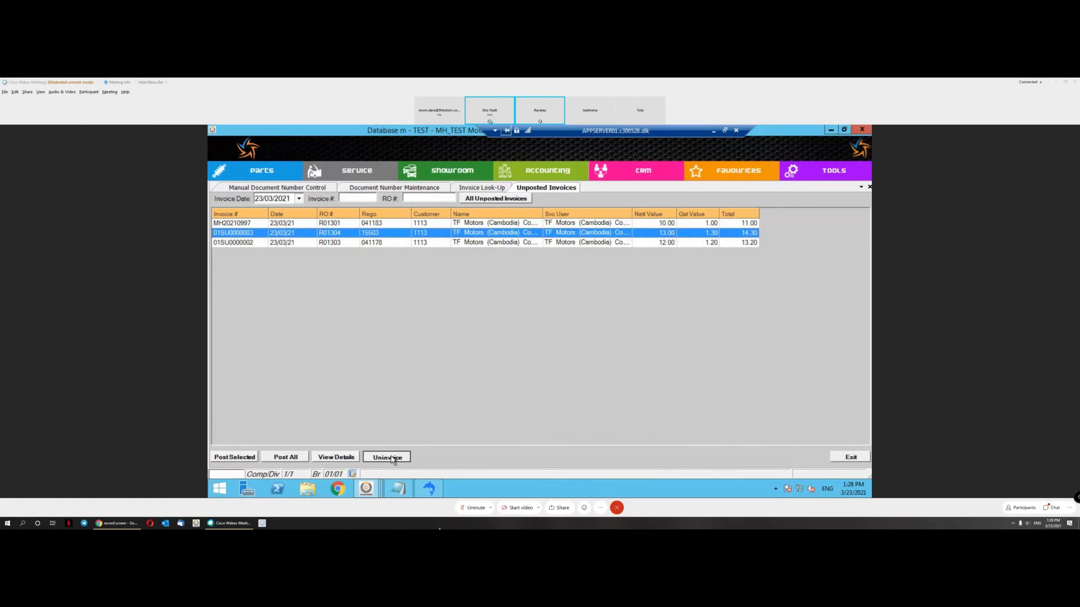
{"action": "left_click", "coordinate": [677, 265]}
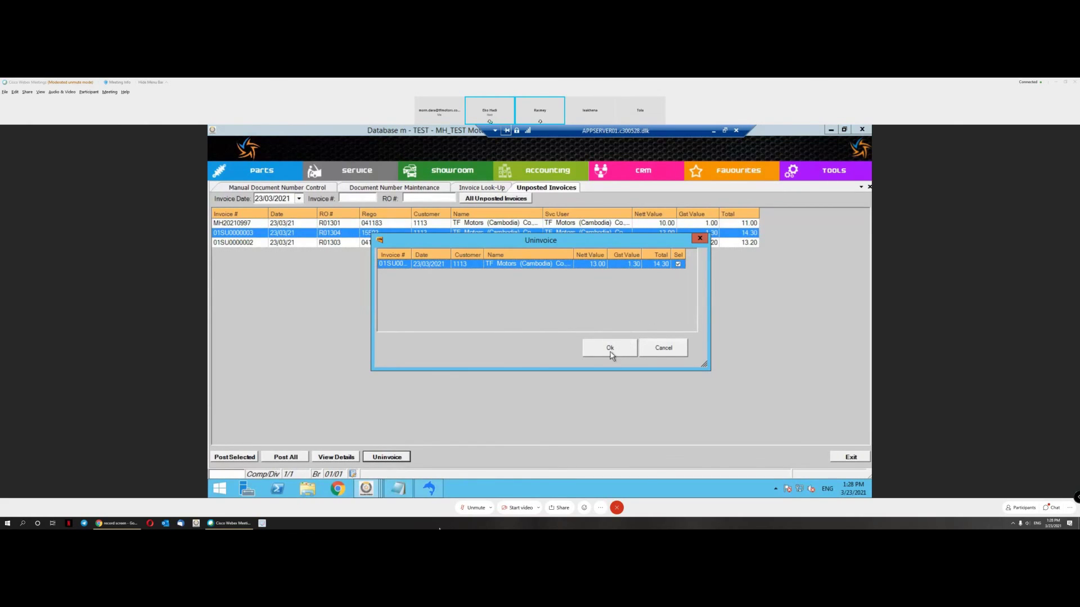
{"action": "left_click", "coordinate": [611, 349]}
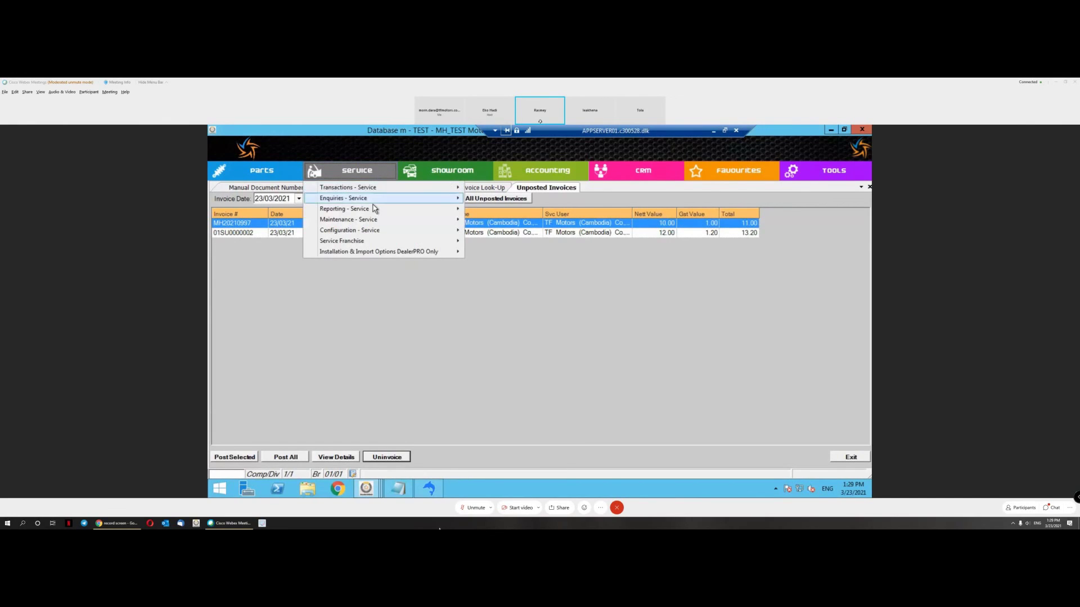
Step: Open the Service Documents enquiry and look over repair orders R01300 and R01304
{"action": "mouse_move", "coordinate": [439, 198]}
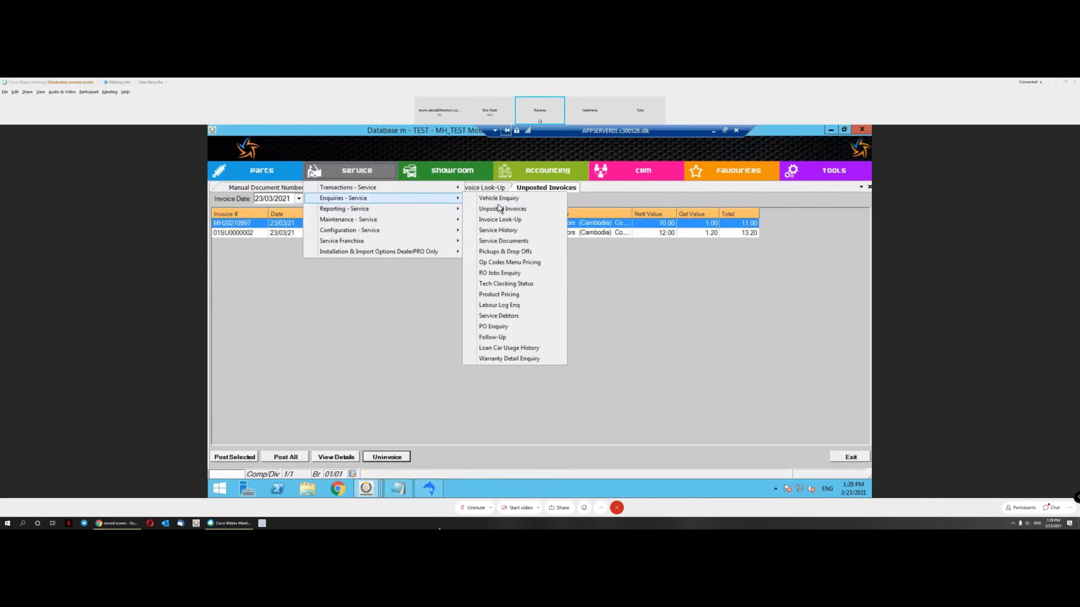
{"action": "left_click", "coordinate": [504, 242]}
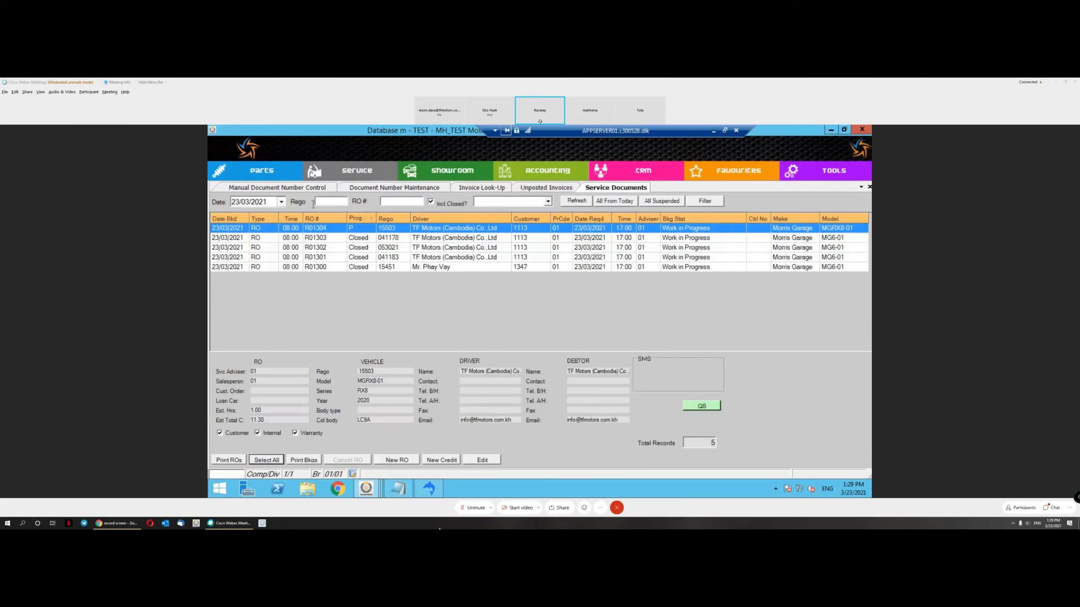
{"action": "left_click", "coordinate": [269, 201]}
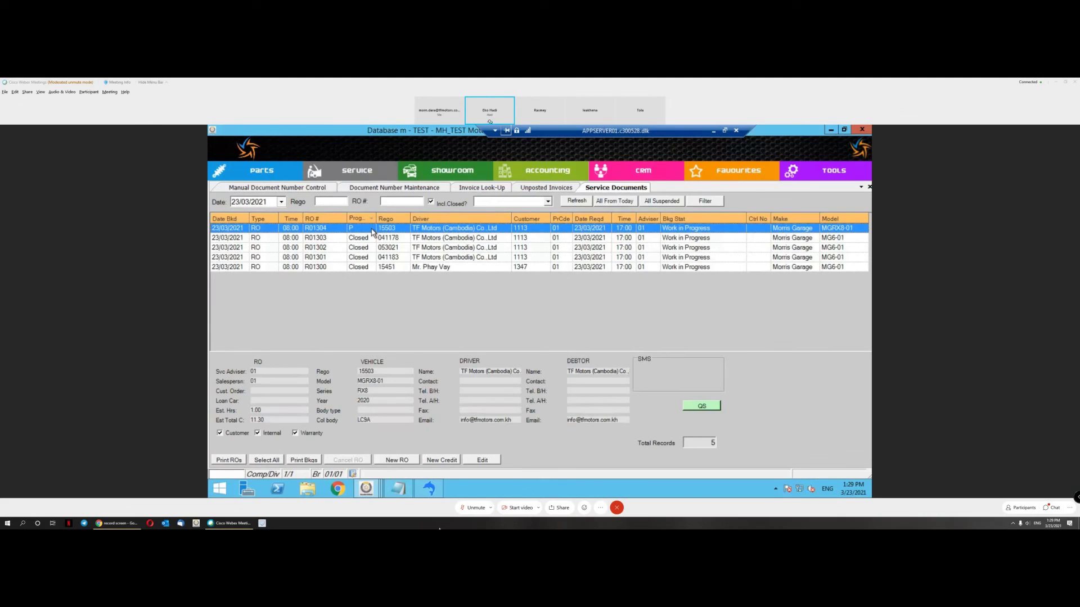
{"action": "left_click", "coordinate": [388, 267]}
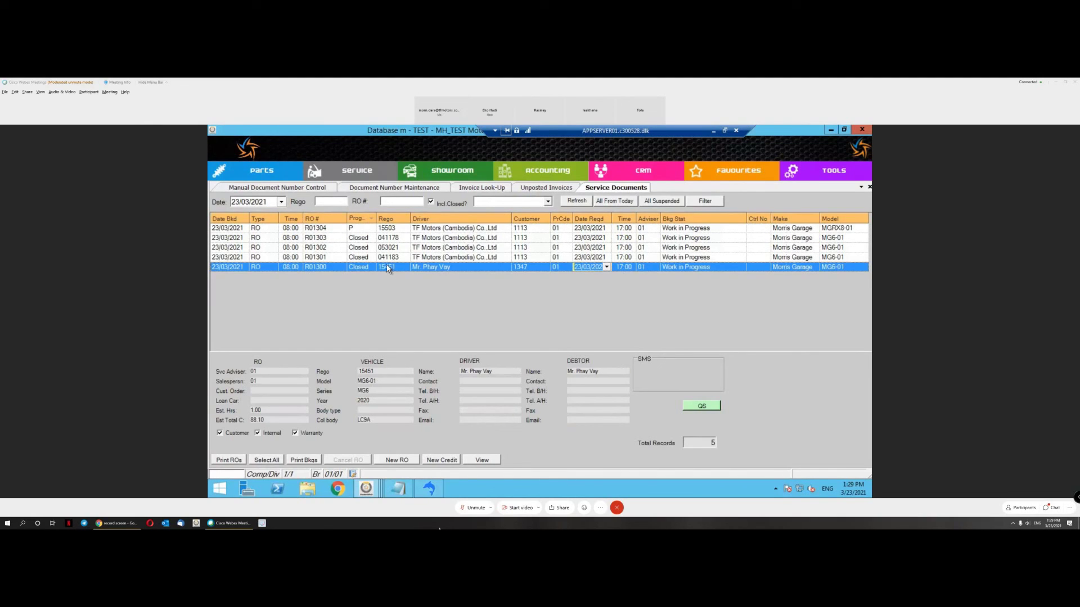
{"action": "left_click", "coordinate": [382, 231]}
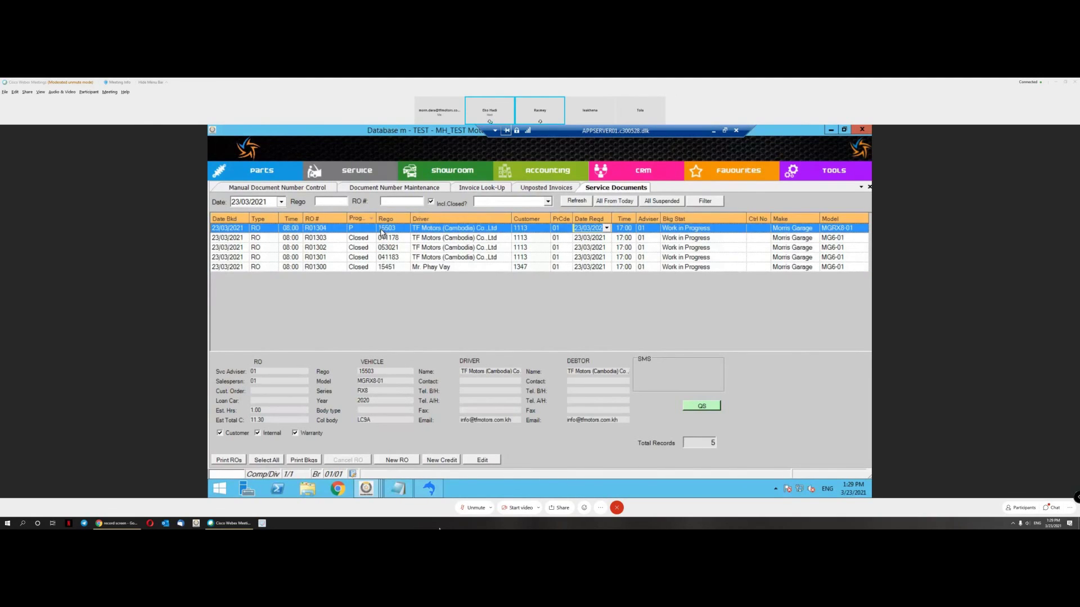
Step: Open R01304, check its General Repair Labour line, then save and exit
{"action": "double_click", "coordinate": [382, 231]}
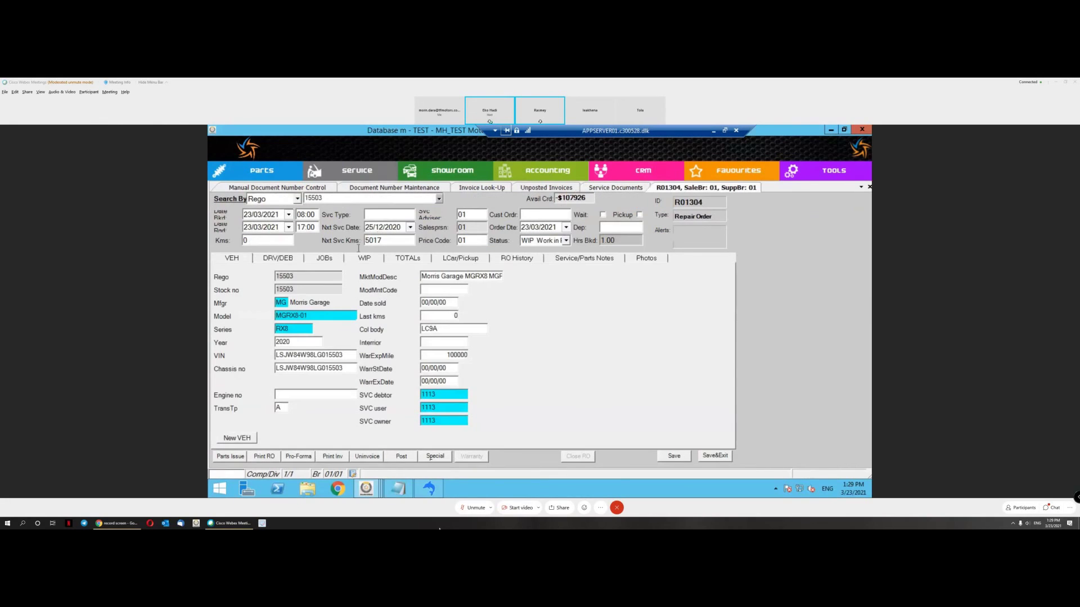
{"action": "left_click", "coordinate": [324, 259]}
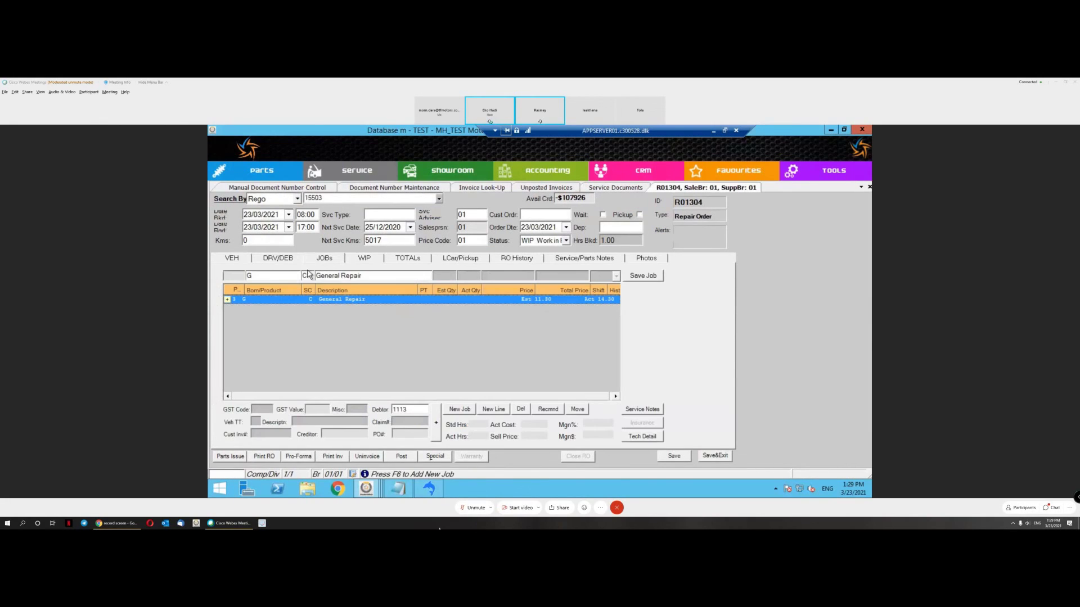
{"action": "left_click", "coordinate": [228, 302]}
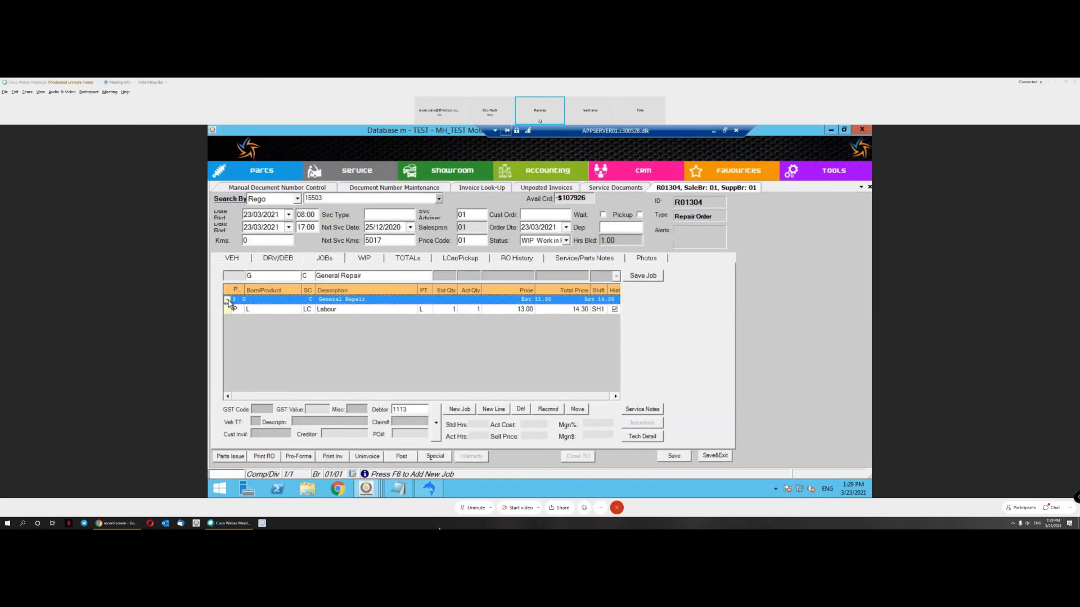
{"action": "left_click", "coordinate": [419, 310]}
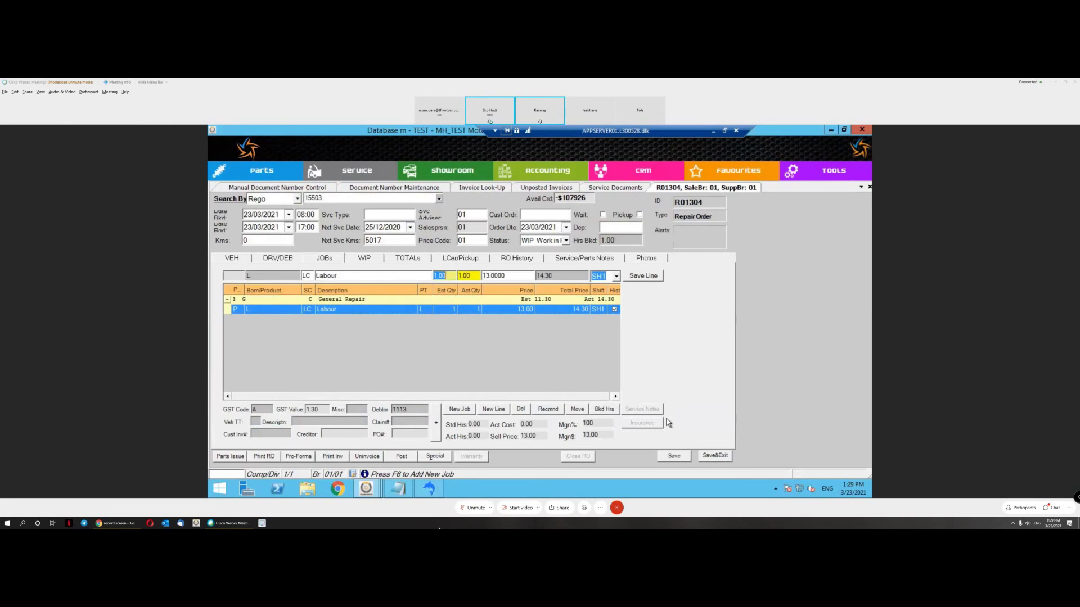
{"action": "left_click", "coordinate": [715, 455]}
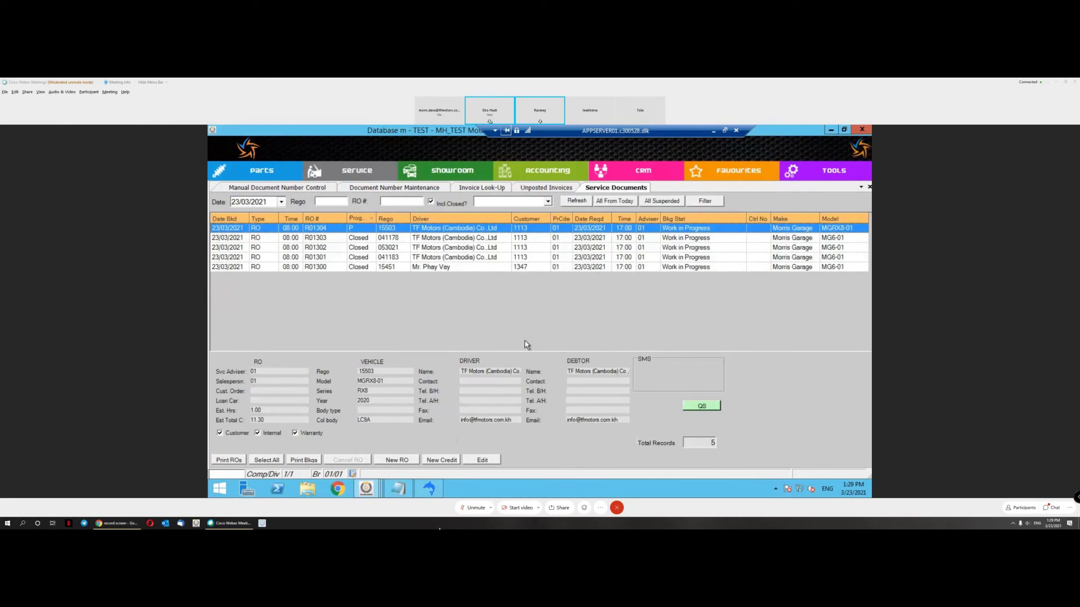
Step: Reopen R01304, preview its customer invoice past the clocking warning, and choose VAT Invoice type
{"action": "double_click", "coordinate": [321, 228]}
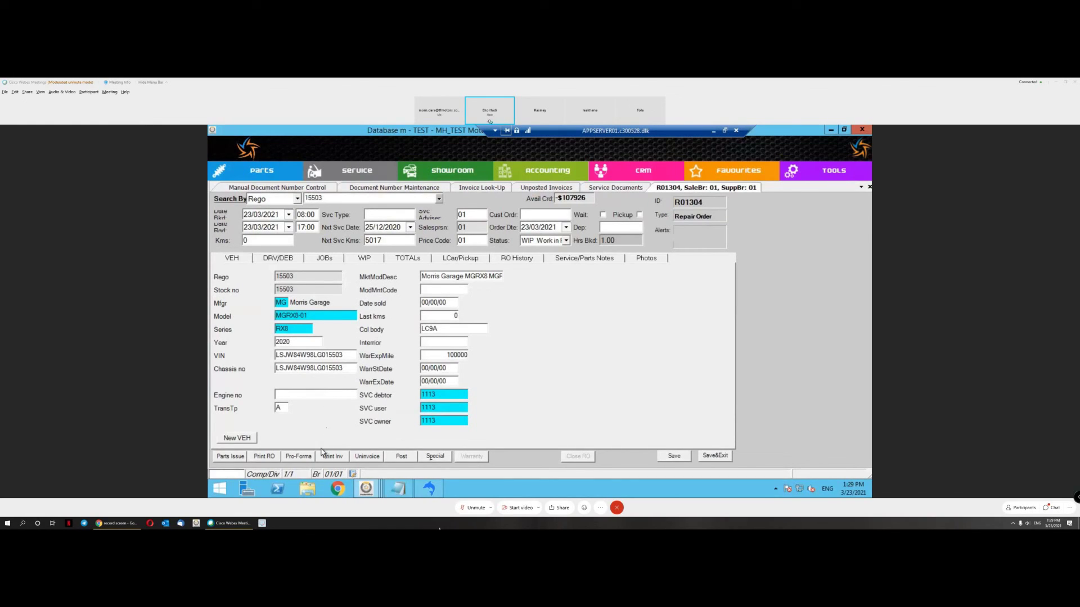
{"action": "left_click", "coordinate": [344, 455]}
{"action": "mouse_move", "coordinate": [387, 425]}
{"action": "left_click", "coordinate": [429, 445]}
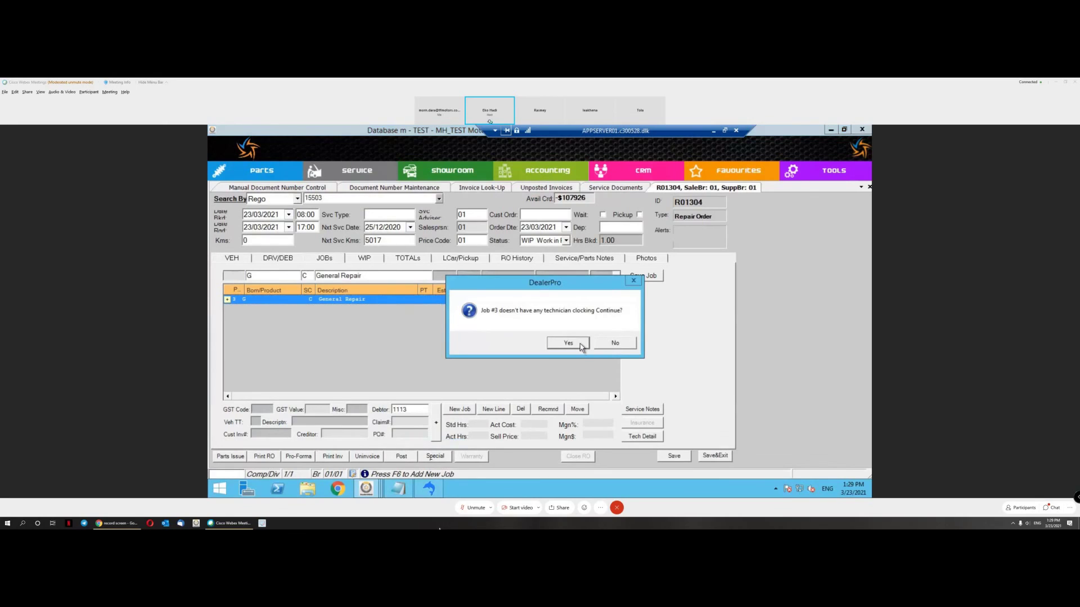
{"action": "left_click", "coordinate": [578, 343]}
{"action": "left_click", "coordinate": [757, 416]}
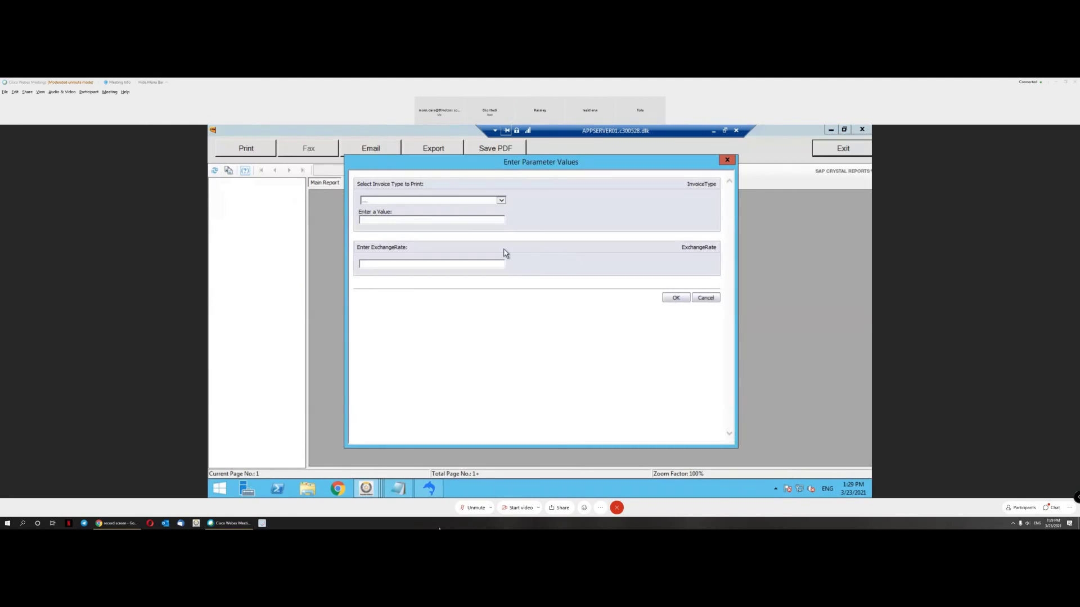
{"action": "left_click", "coordinate": [500, 201]}
{"action": "left_click", "coordinate": [488, 212]}
{"action": "left_click", "coordinate": [463, 262]}
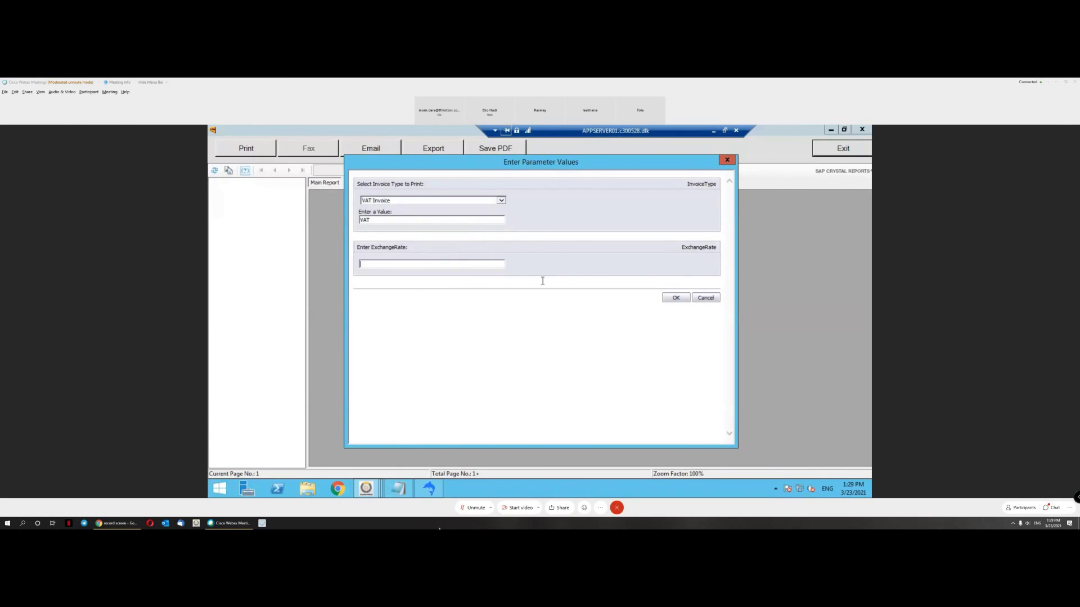
Step: Render the tax invoice, review its number 01SU0000004, then close the preview
{"action": "left_click", "coordinate": [674, 298]}
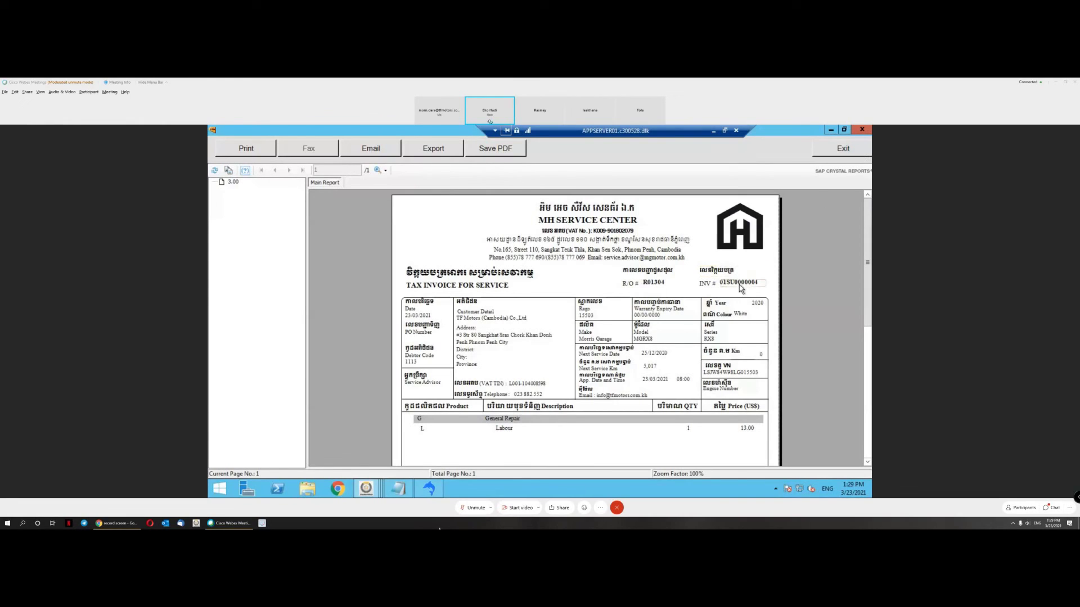
{"action": "left_click", "coordinate": [734, 287]}
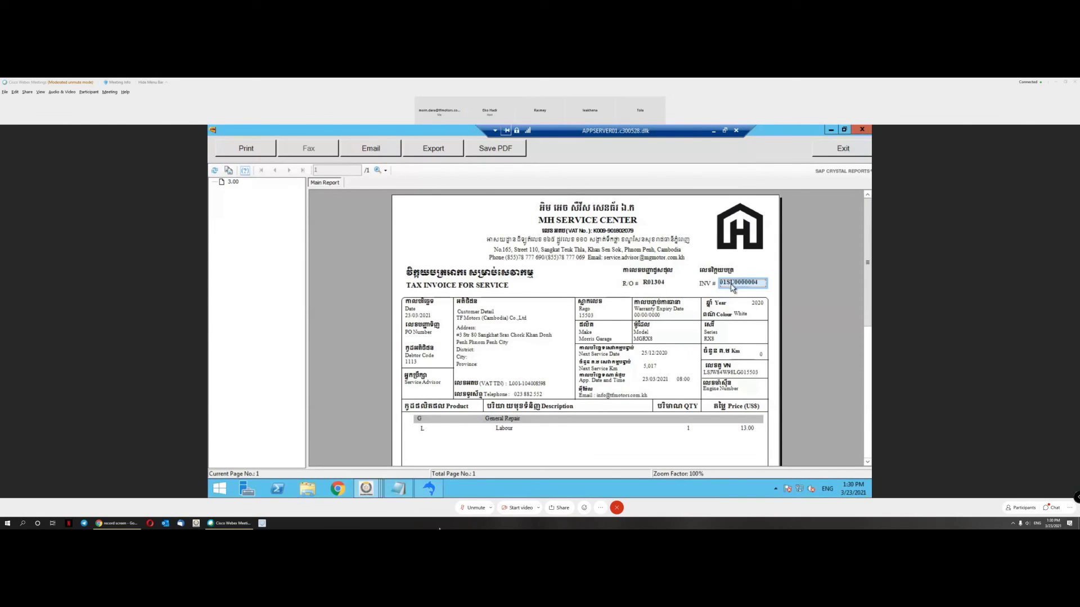
{"action": "key", "text": "Tab"}
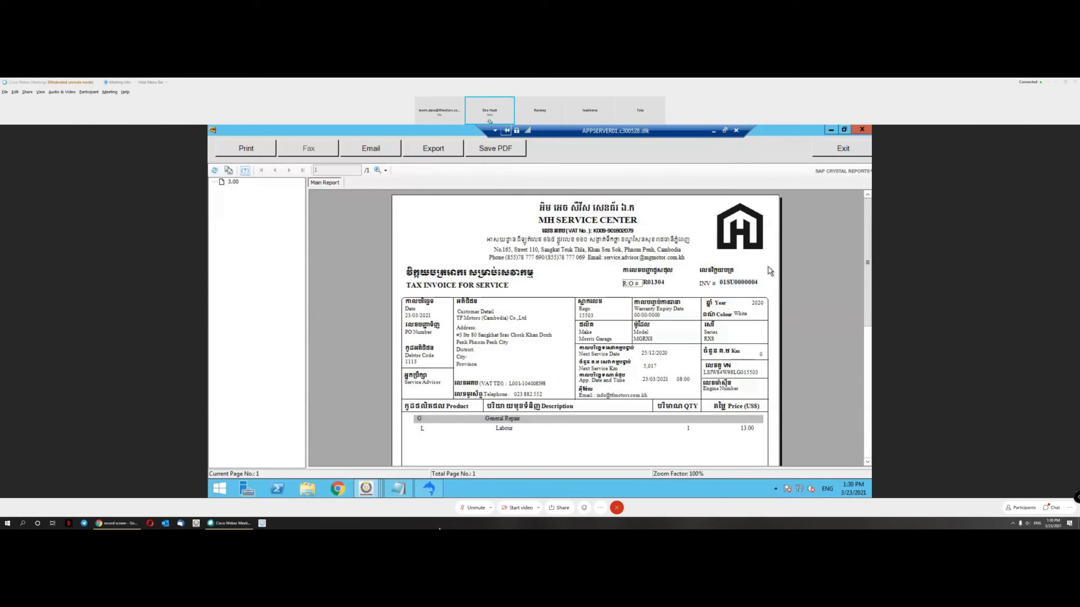
{"action": "left_click", "coordinate": [739, 287]}
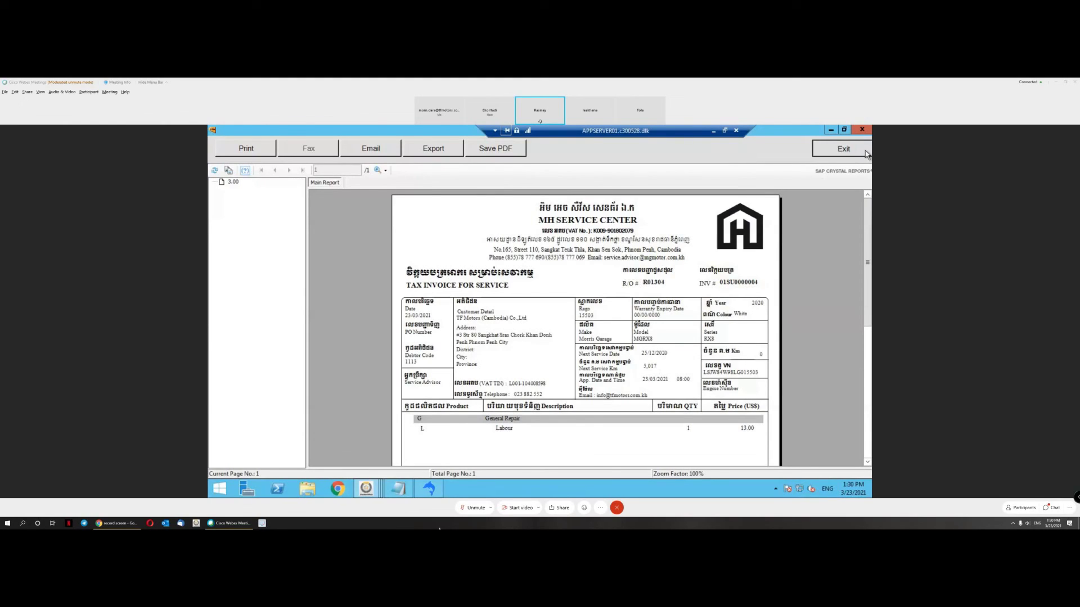
{"action": "left_click", "coordinate": [866, 153]}
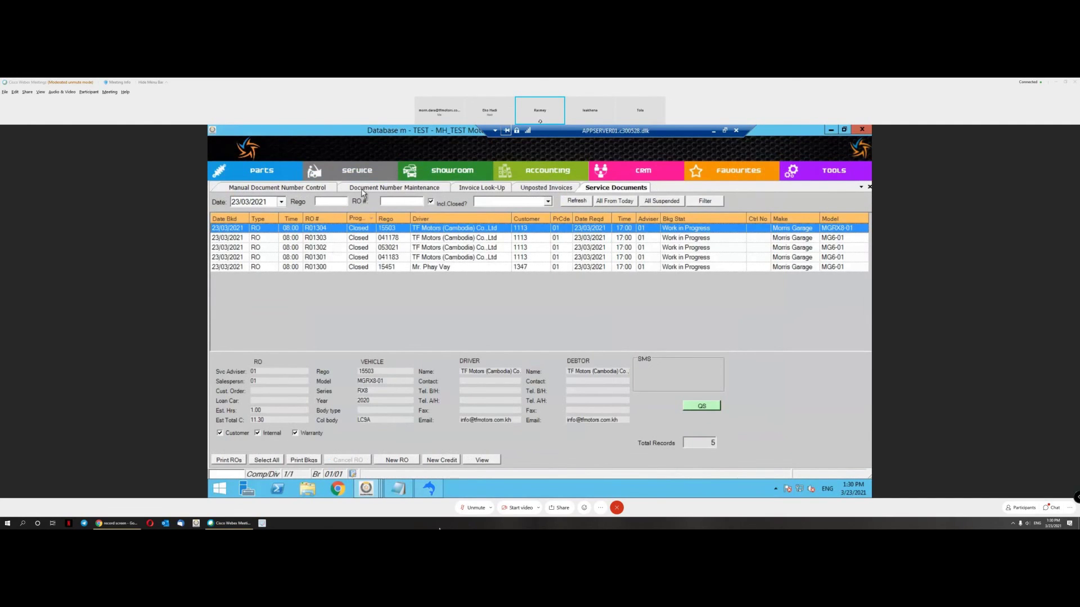
{"action": "left_click", "coordinate": [488, 189]}
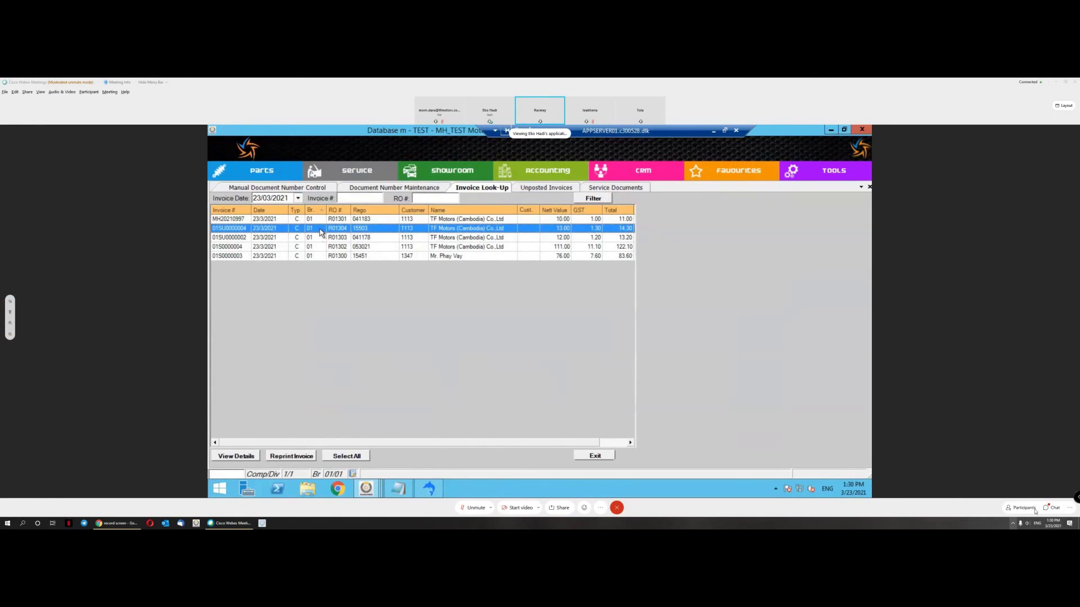
Step: Dismiss the popup, select invoice 01SU0000002, and browse the Accounting functions
{"action": "left_click", "coordinate": [1012, 523]}
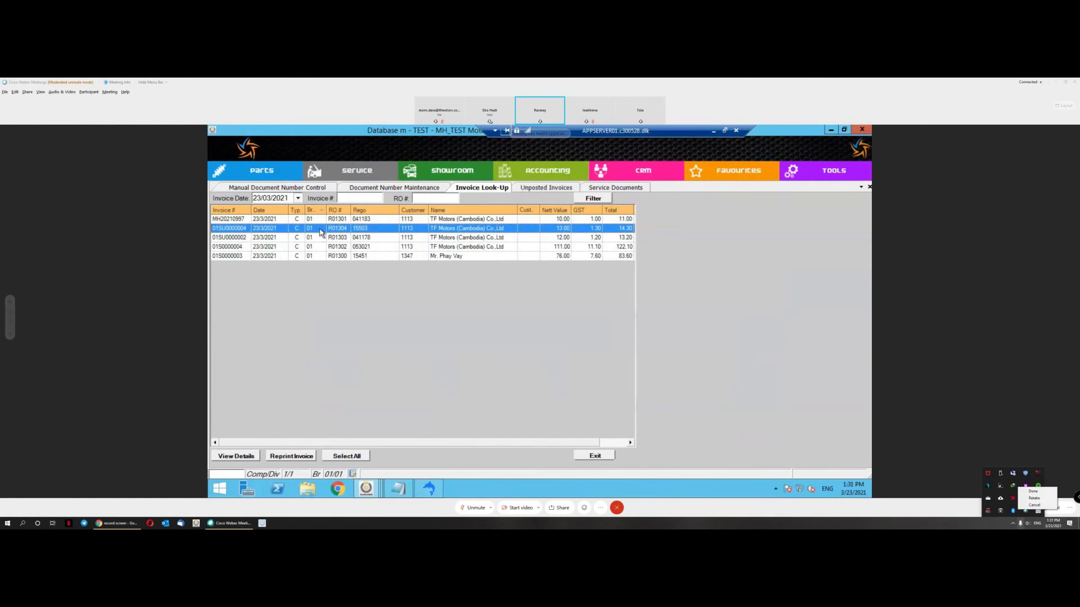
{"action": "left_click", "coordinate": [1012, 523]}
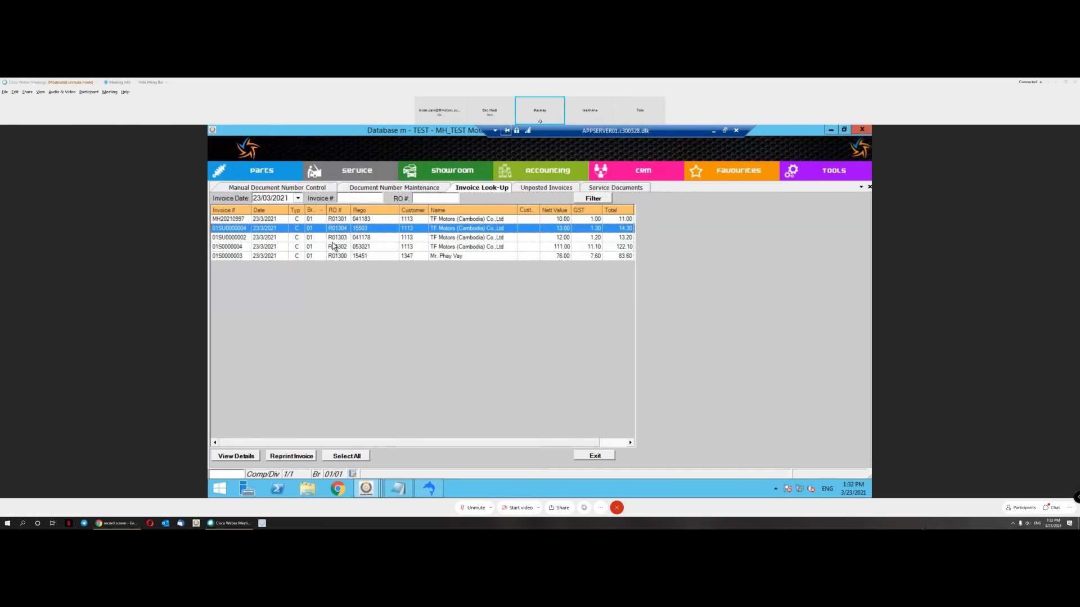
{"action": "left_click", "coordinate": [457, 239]}
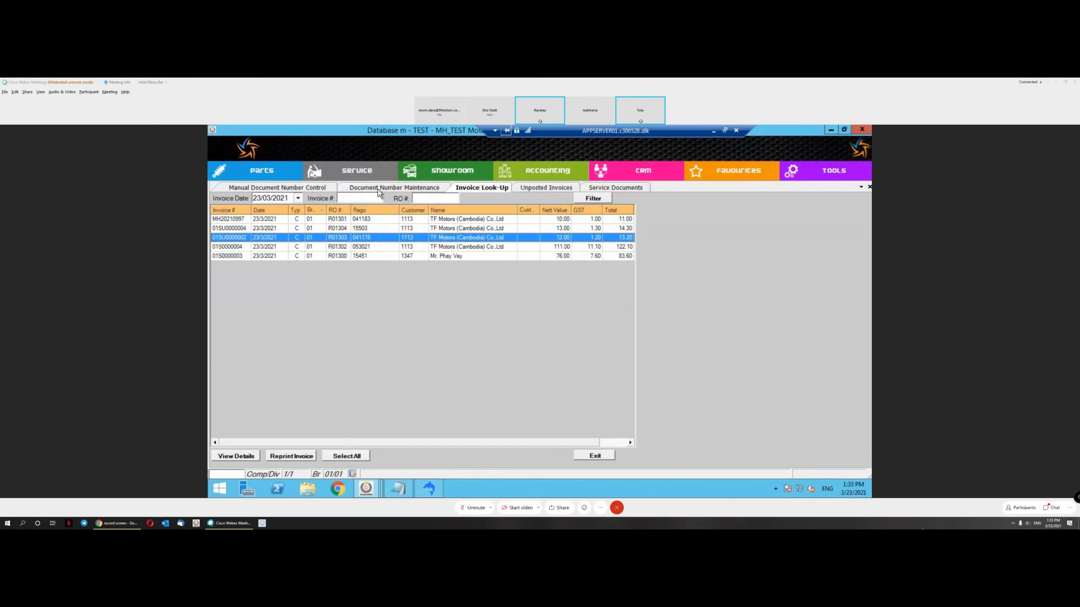
{"action": "left_click", "coordinate": [531, 178]}
Step: Bring the MH Motors LIVE database window to the front
{"action": "mouse_move", "coordinate": [535, 190]}
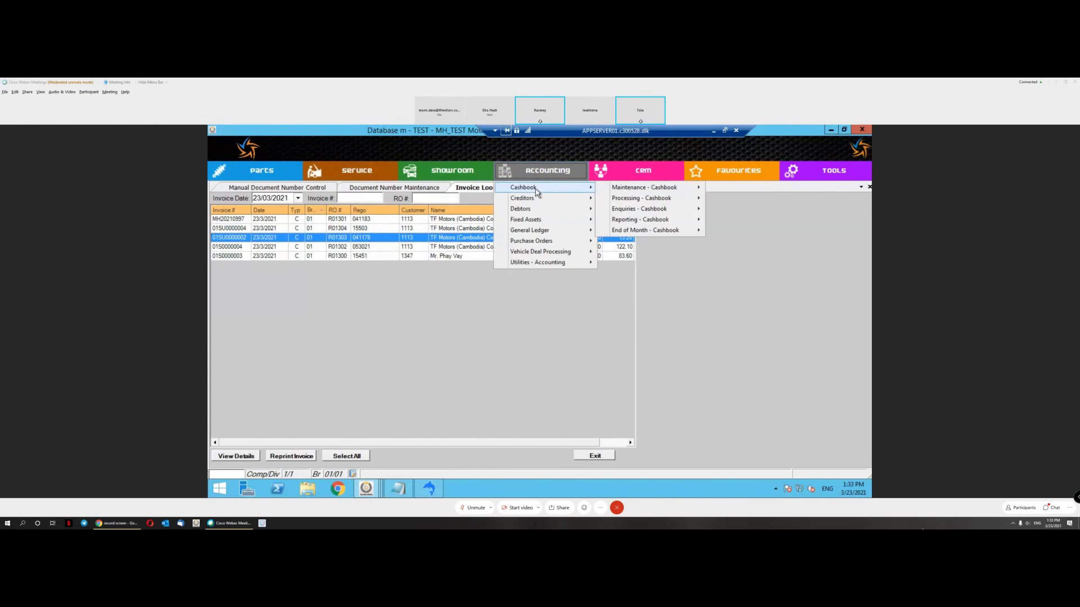
{"action": "mouse_move", "coordinate": [367, 487]}
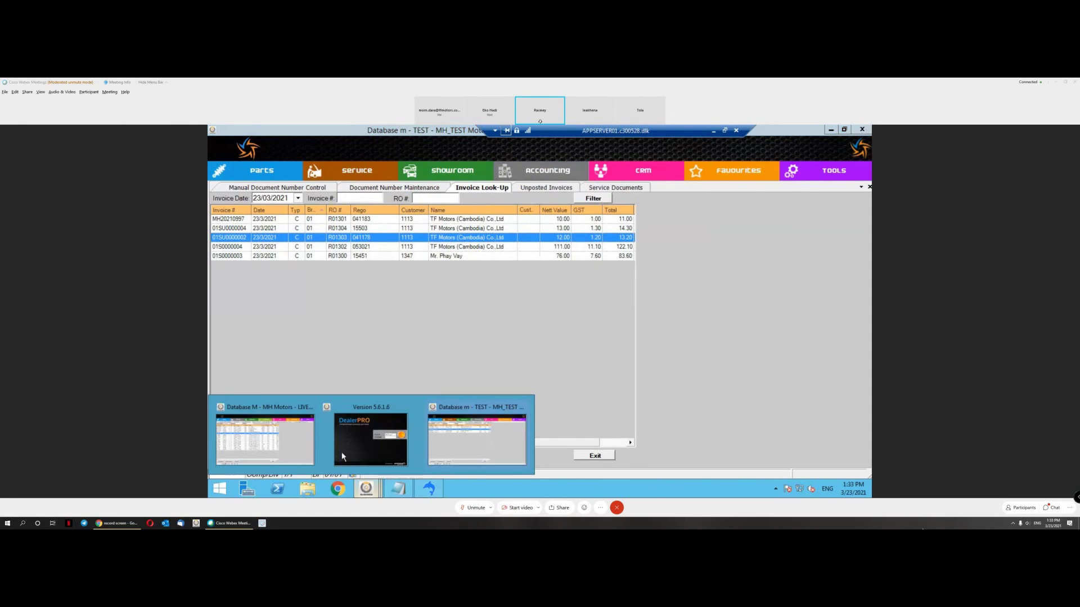
{"action": "left_click", "coordinate": [298, 441]}
Step: Close the Document Number Maintenance and Manual Document Number Control pages
{"action": "left_click", "coordinate": [568, 176]}
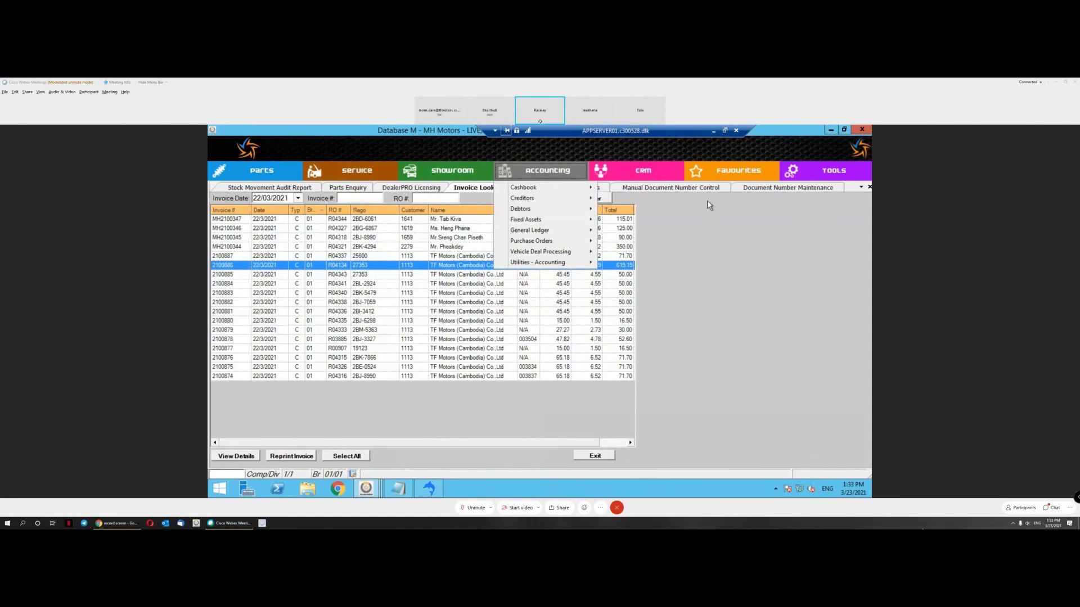
{"action": "left_click", "coordinate": [762, 191]}
{"action": "right_click", "coordinate": [764, 192]}
{"action": "left_click", "coordinate": [764, 193]}
{"action": "right_click", "coordinate": [709, 193]}
{"action": "left_click", "coordinate": [711, 194]}
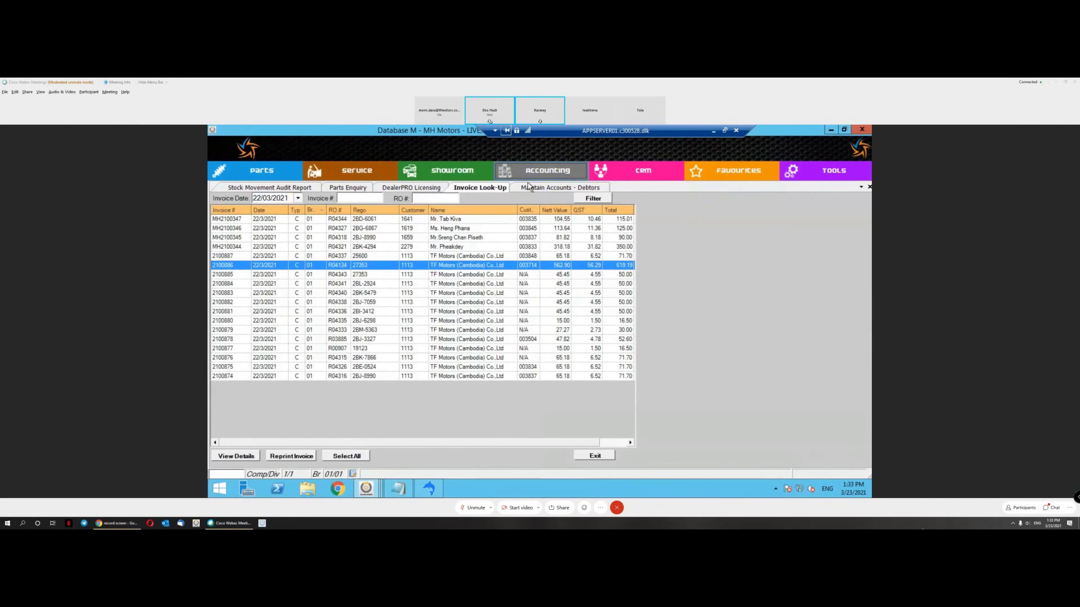
Step: Open the Cashier Collection Report form from the Cashbook reports
{"action": "left_click", "coordinate": [531, 173]}
{"action": "mouse_move", "coordinate": [540, 187]}
{"action": "mouse_move", "coordinate": [641, 219]}
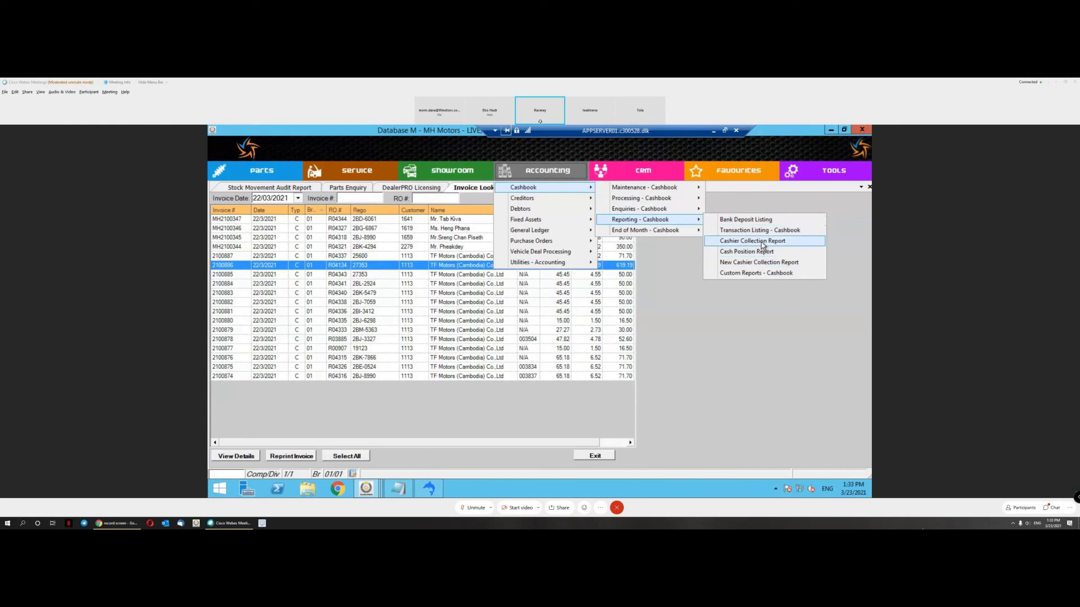
{"action": "left_click", "coordinate": [762, 244]}
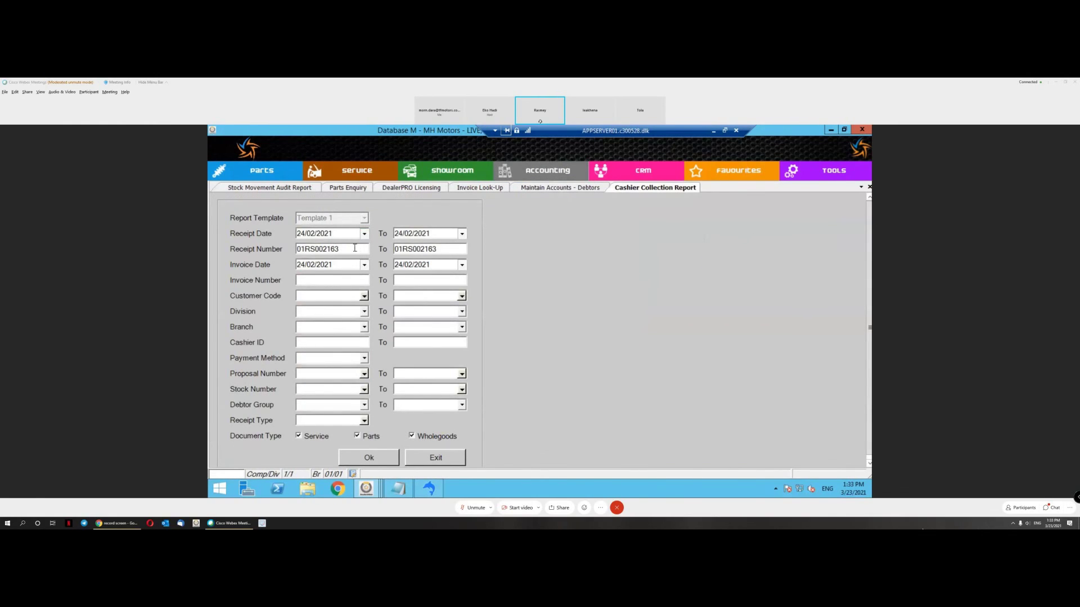
Step: Run the Cashier Collection Report with receipt number and invoice dates cleared, receipts ending 23/03/2021
{"action": "double_click", "coordinate": [354, 248]}
{"action": "key", "text": "BackSpace"}
{"action": "key", "text": "Tab"}
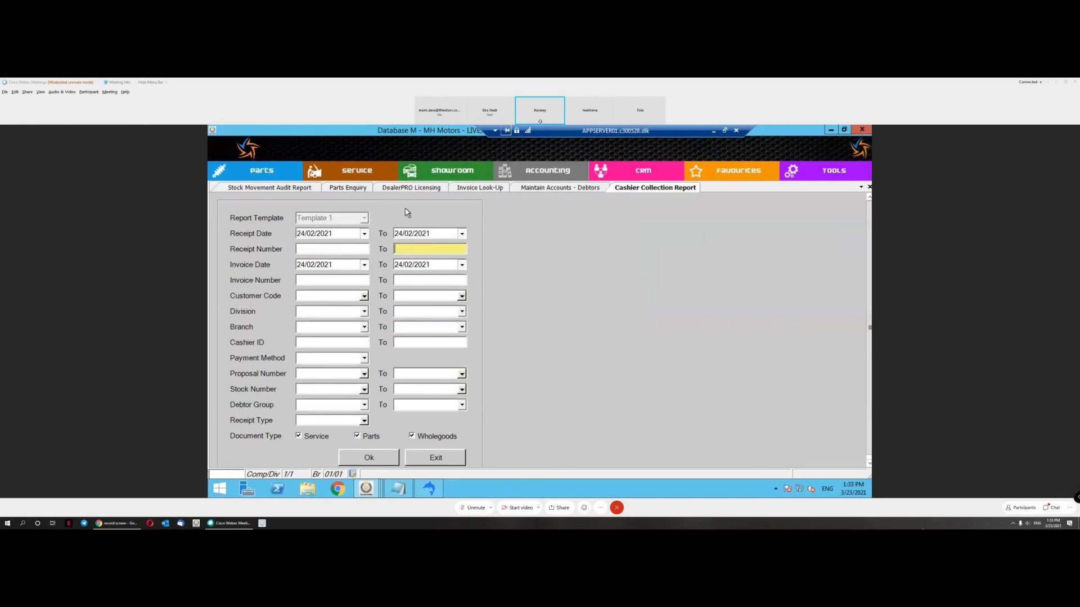
{"action": "left_click", "coordinate": [462, 233]}
{"action": "left_click", "coordinate": [424, 330]}
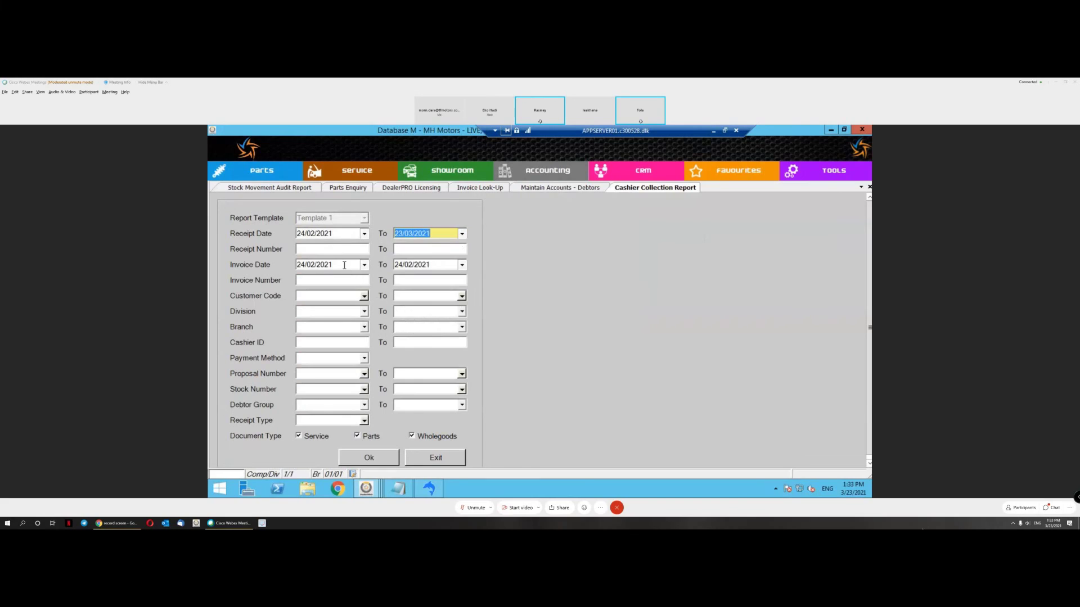
{"action": "left_click", "coordinate": [344, 265]}
{"action": "key", "text": "Delete"}
{"action": "key", "text": "Tab"}
{"action": "key", "text": "Delete"}
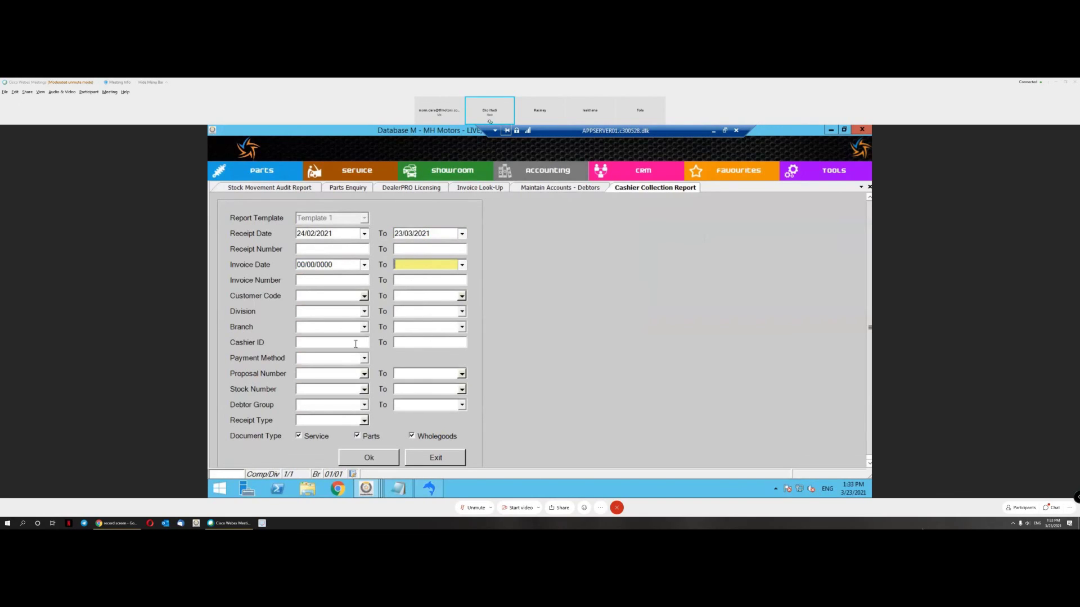
{"action": "left_click", "coordinate": [379, 462]}
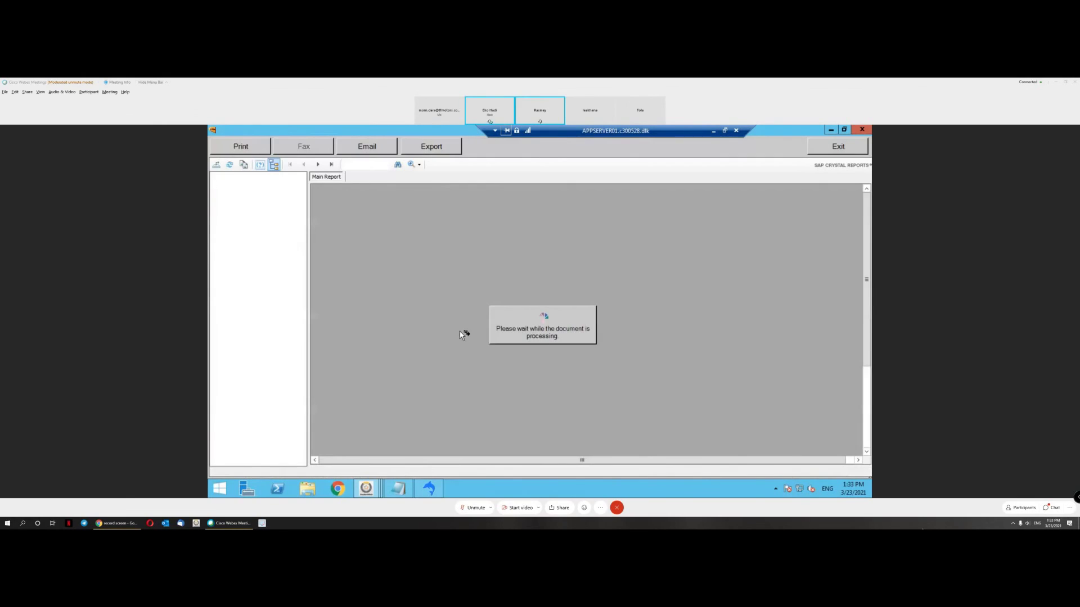
Step: Close the report preview and switch to Parts Enquiry for part 10049687
{"action": "left_click", "coordinate": [856, 149]}
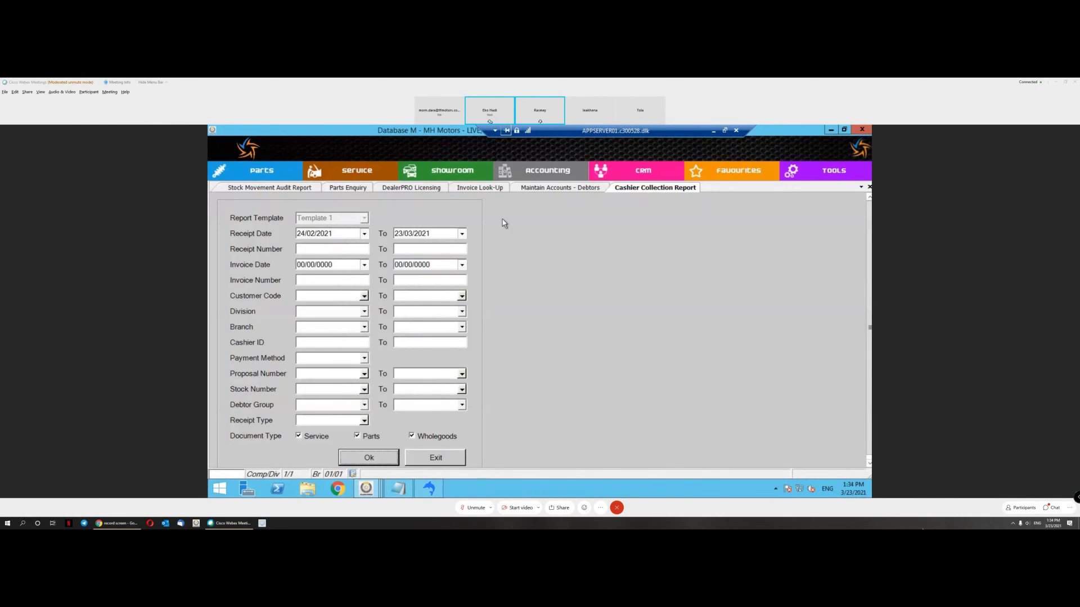
{"action": "left_click", "coordinate": [292, 189]}
{"action": "left_click", "coordinate": [351, 191]}
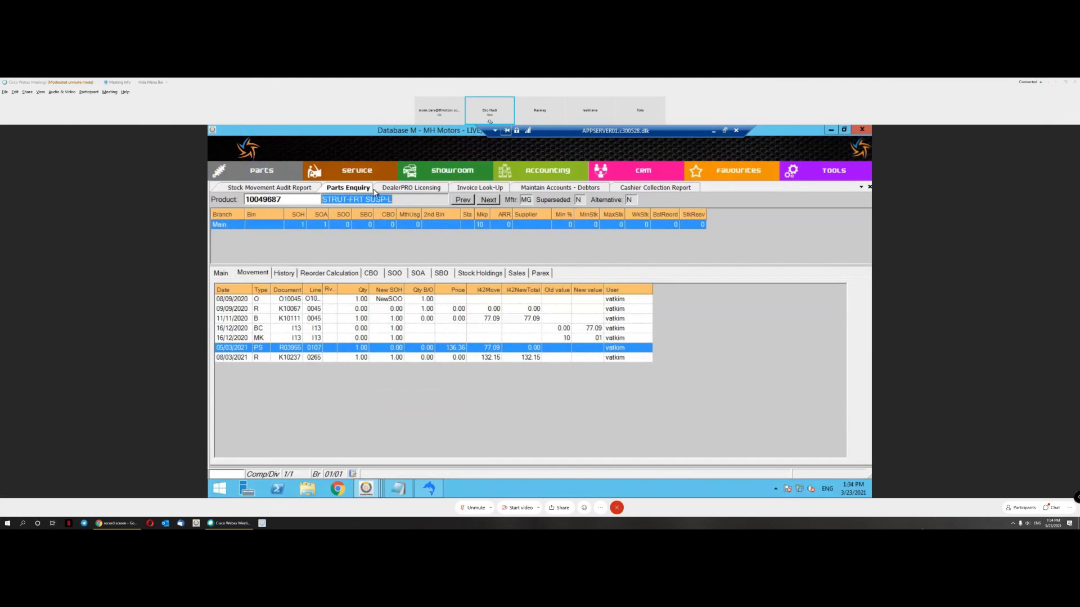
Step: Switch back to the TEST database window with its Invoice Look-Up list
{"action": "left_click", "coordinate": [366, 488]}
{"action": "left_click", "coordinate": [475, 441]}
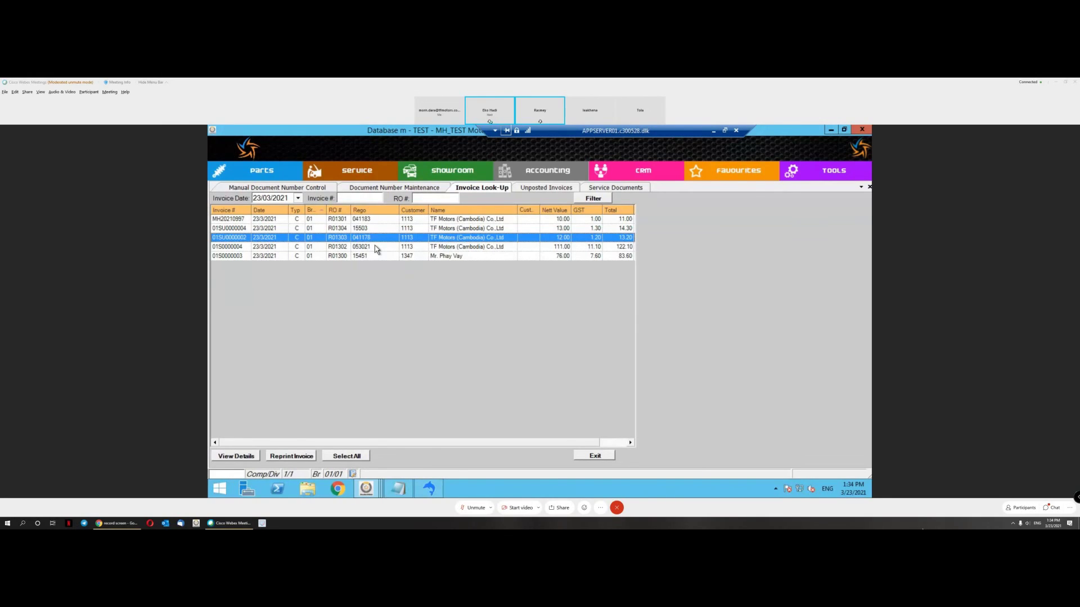
Step: Look over invoices 01SU0000002 and 01SU0000004, then show the Unposted Invoices list
{"action": "left_click", "coordinate": [377, 249]}
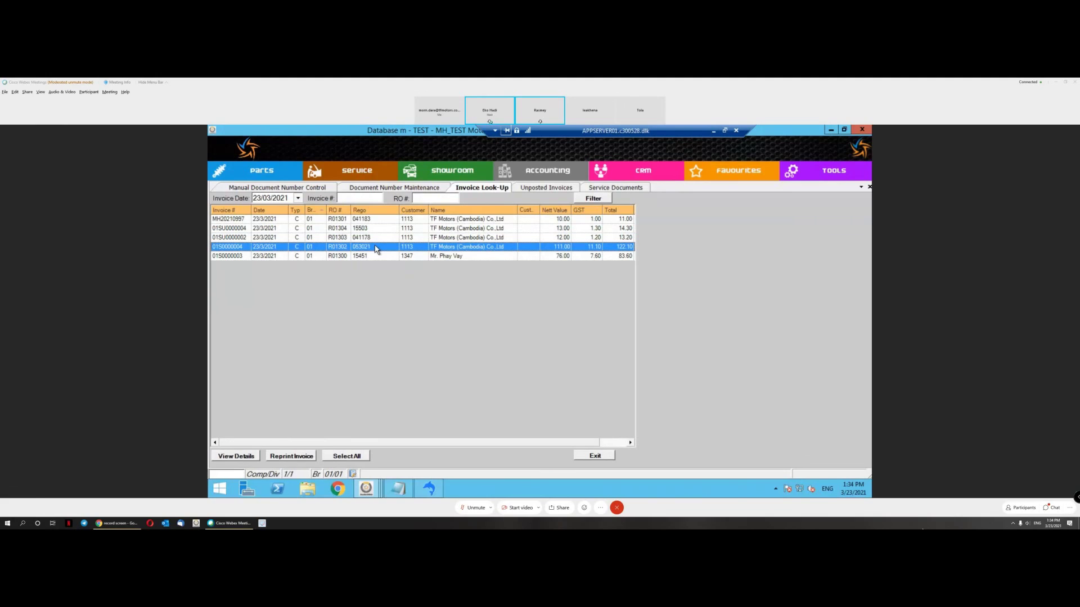
{"action": "left_click", "coordinate": [390, 239]}
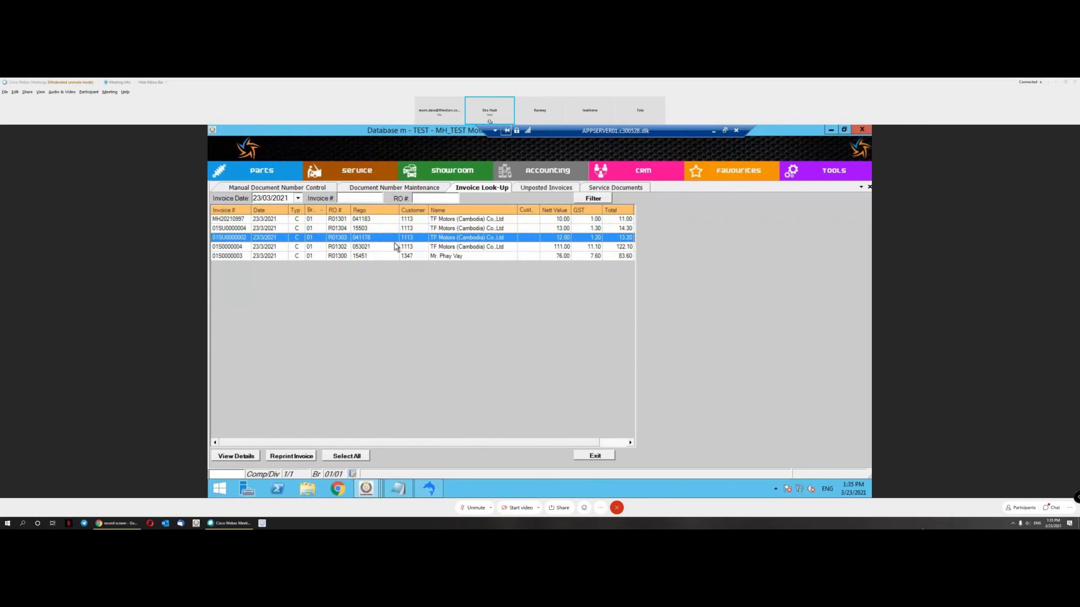
{"action": "left_click", "coordinate": [394, 247]}
{"action": "left_click", "coordinate": [405, 230]}
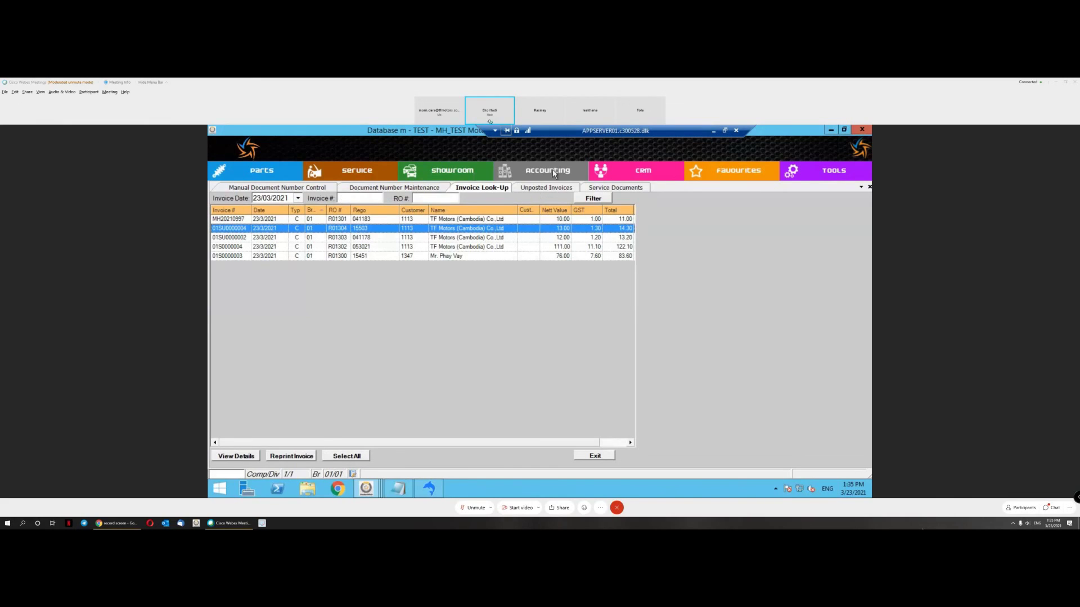
{"action": "left_click", "coordinate": [543, 187]}
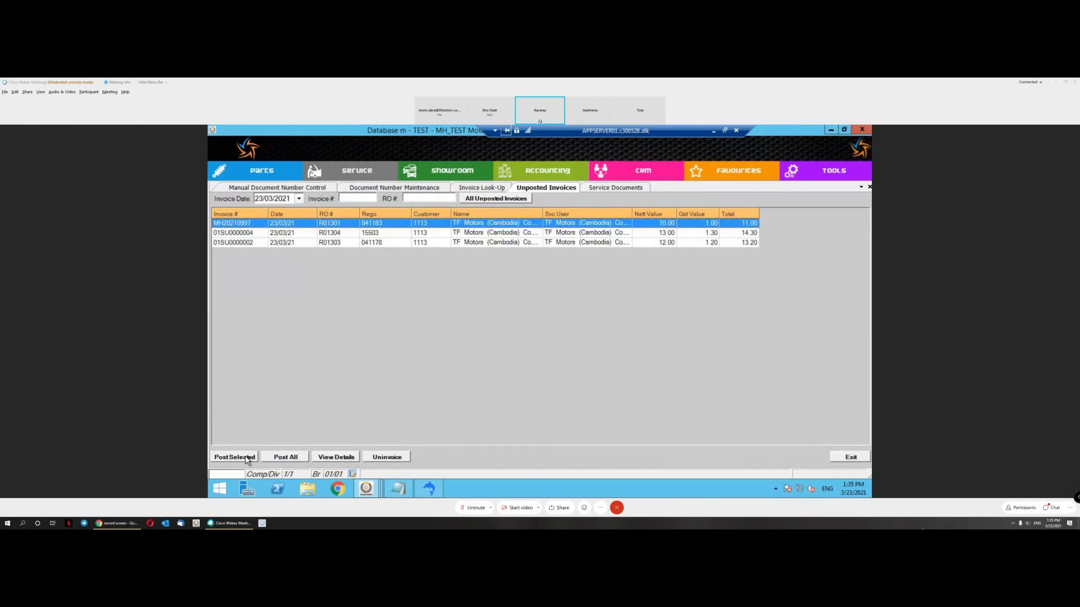
Step: Uninvoice the unposted invoice 01SU0000004 and confirm the reversal
{"action": "left_click", "coordinate": [281, 233]}
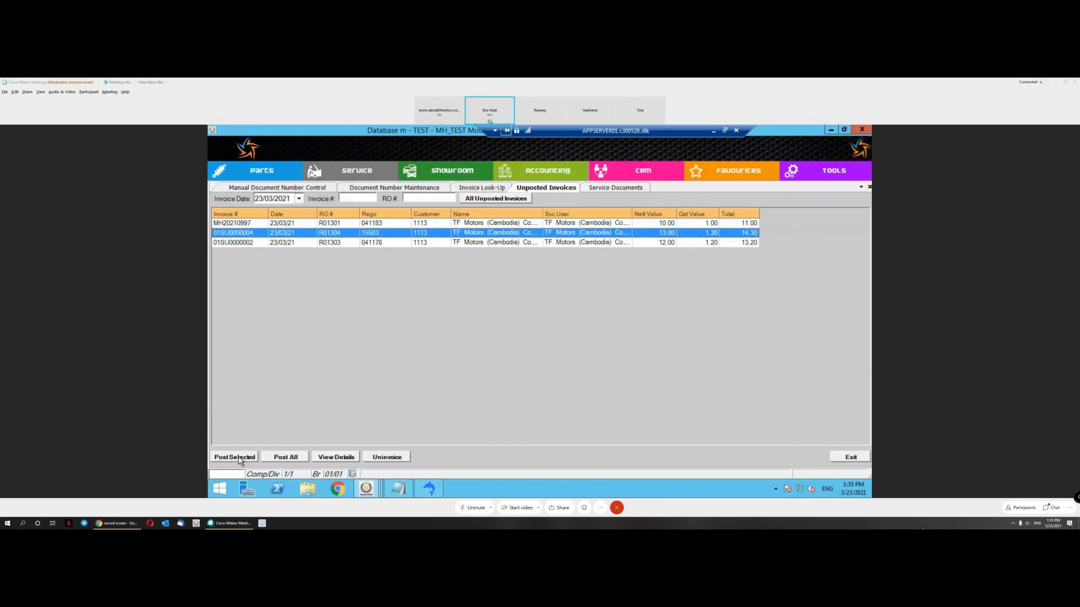
{"action": "left_click", "coordinate": [388, 458]}
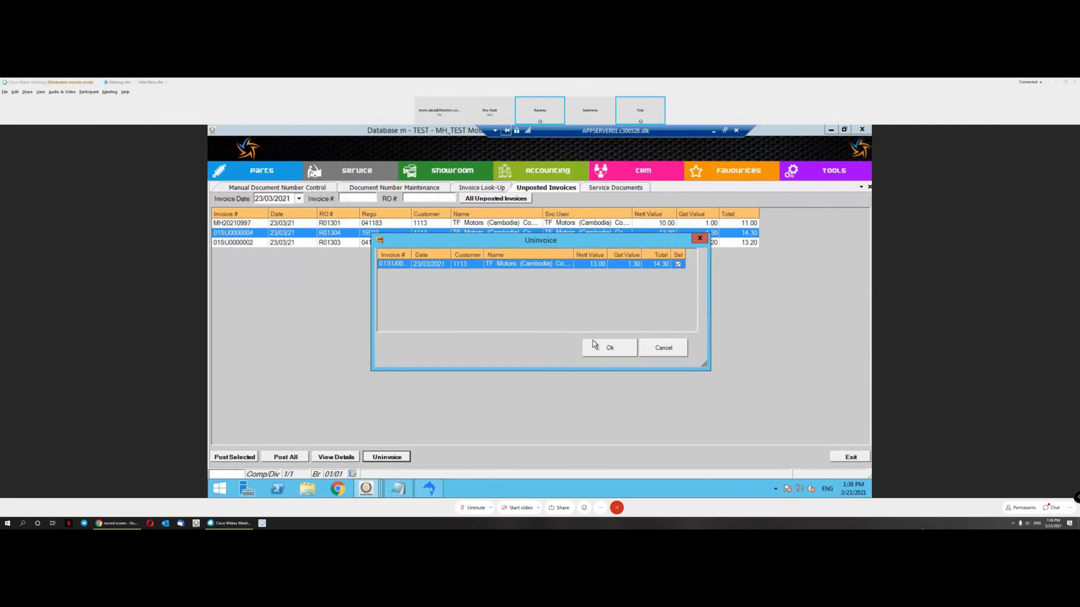
{"action": "left_click", "coordinate": [608, 349]}
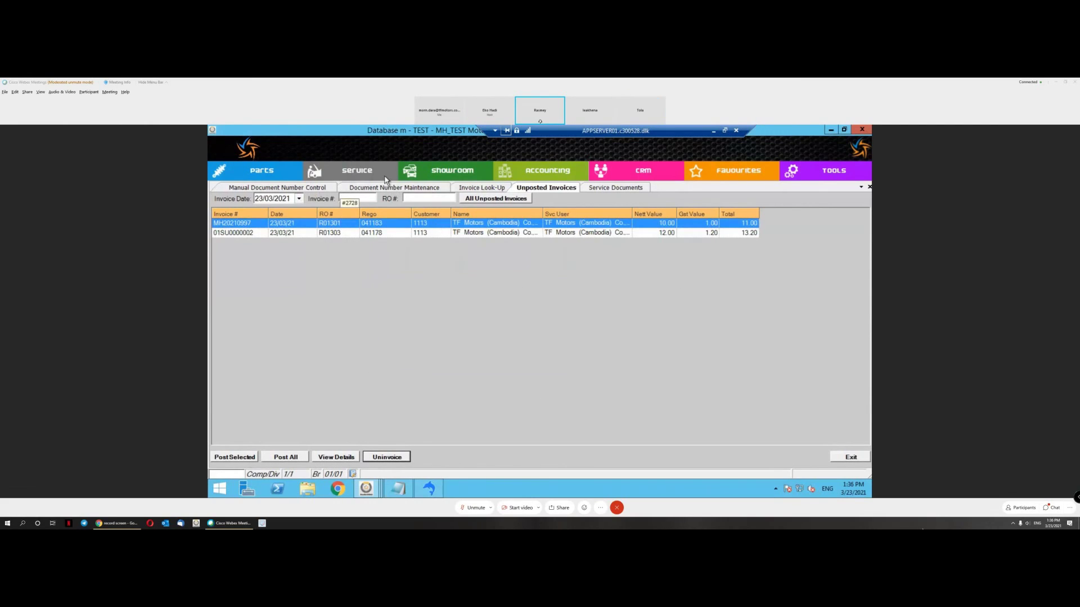
Step: Open repair order R01304 from Service Documents, expand its General Repair job, and bring up Pro-Forma options
{"action": "left_click", "coordinate": [611, 188]}
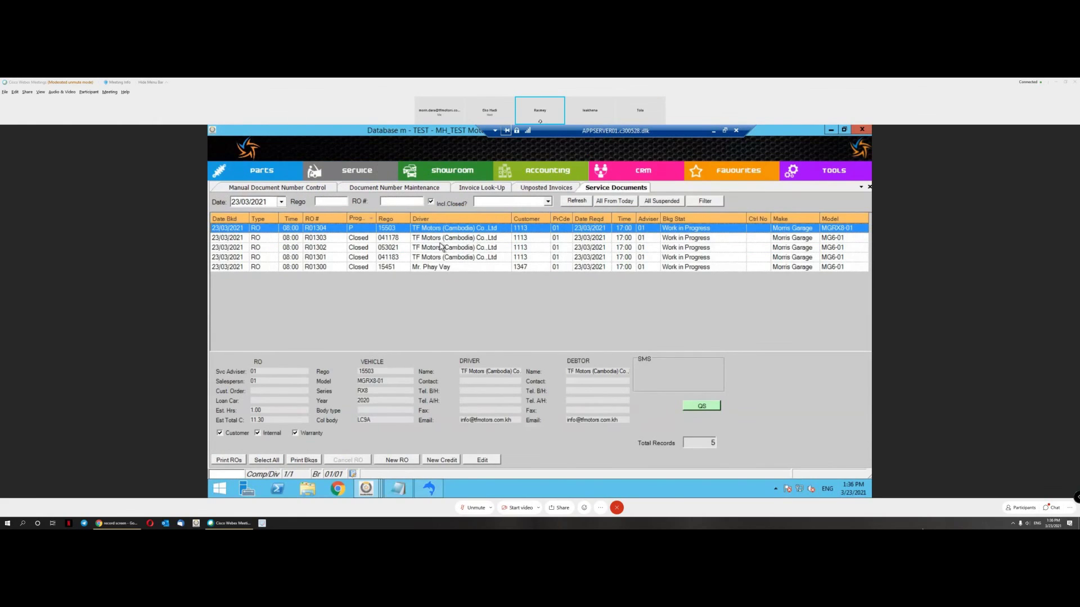
{"action": "left_click", "coordinate": [357, 227]}
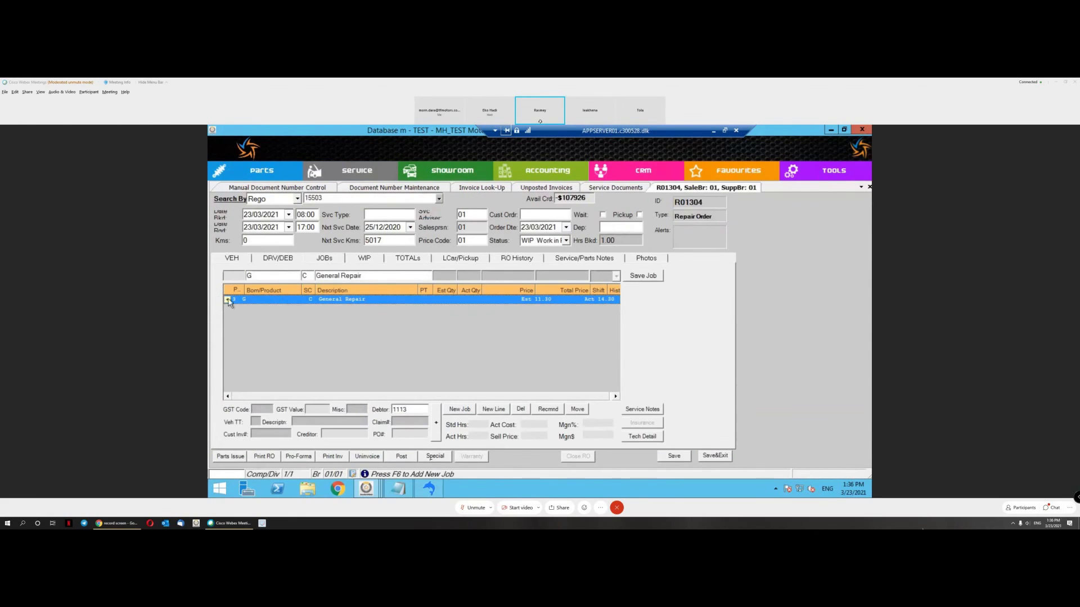
{"action": "left_click", "coordinate": [228, 300]}
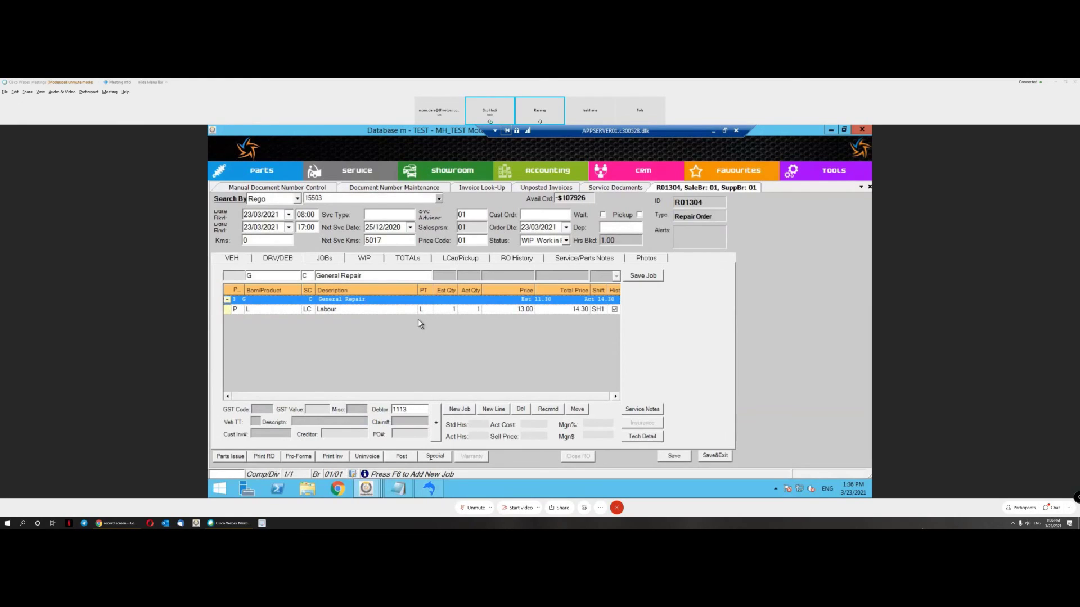
{"action": "left_click", "coordinate": [300, 458]}
Step: Produce a pro-forma Customer Invoice, accepting the missing technician clocking warning, and run the Service Invoice form
{"action": "mouse_move", "coordinate": [334, 425]}
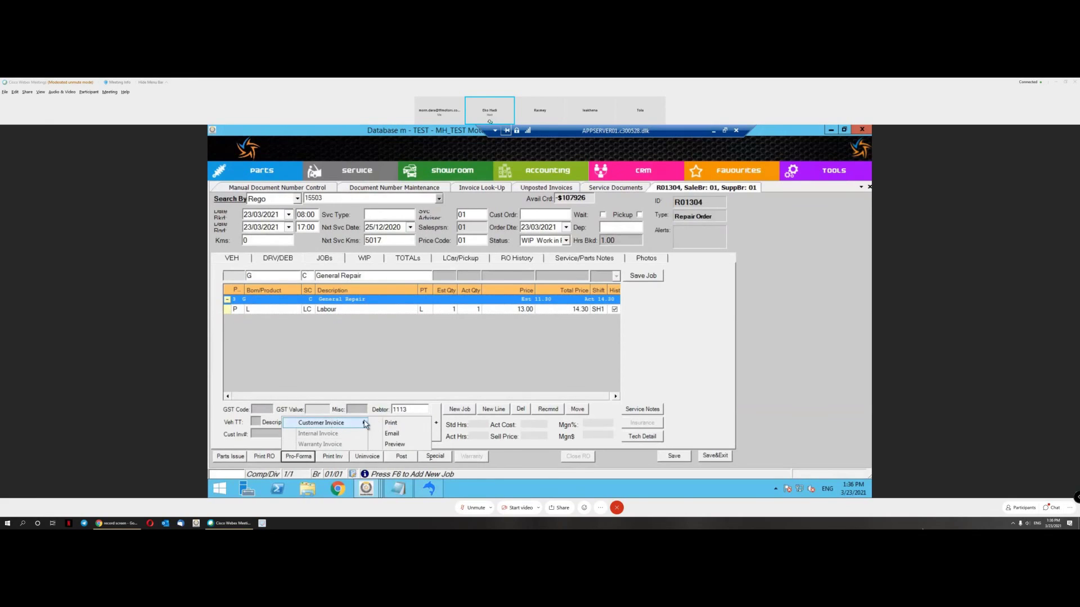
{"action": "left_click", "coordinate": [402, 446]}
{"action": "left_click", "coordinate": [569, 343]}
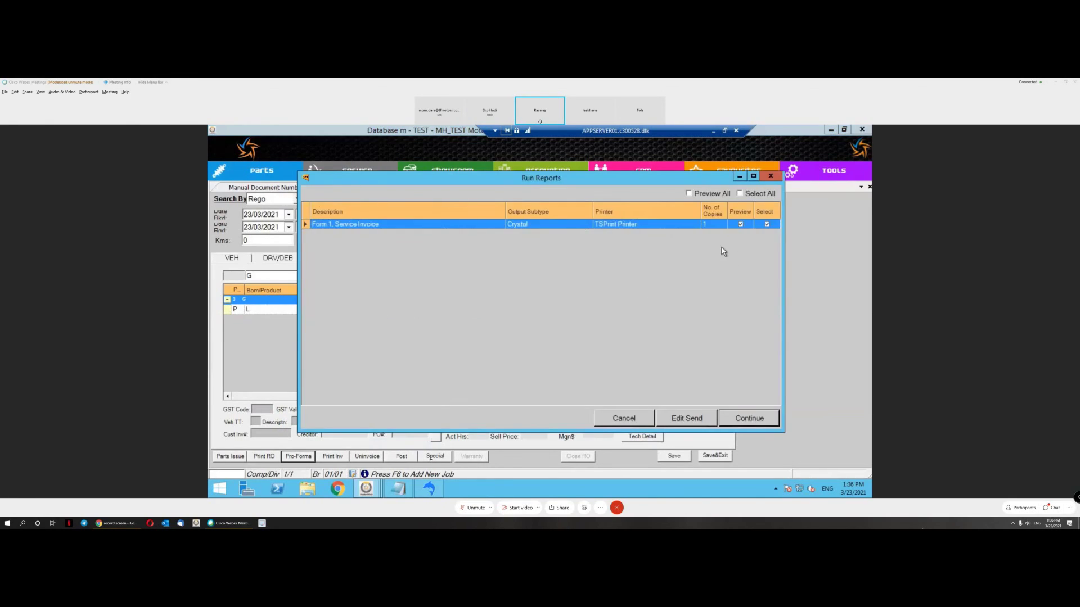
{"action": "left_click", "coordinate": [748, 423]}
Step: Set Invoice Type to VAT Invoice and ExchangeRate to 4000, then generate the invoice report
{"action": "left_click", "coordinate": [501, 200]}
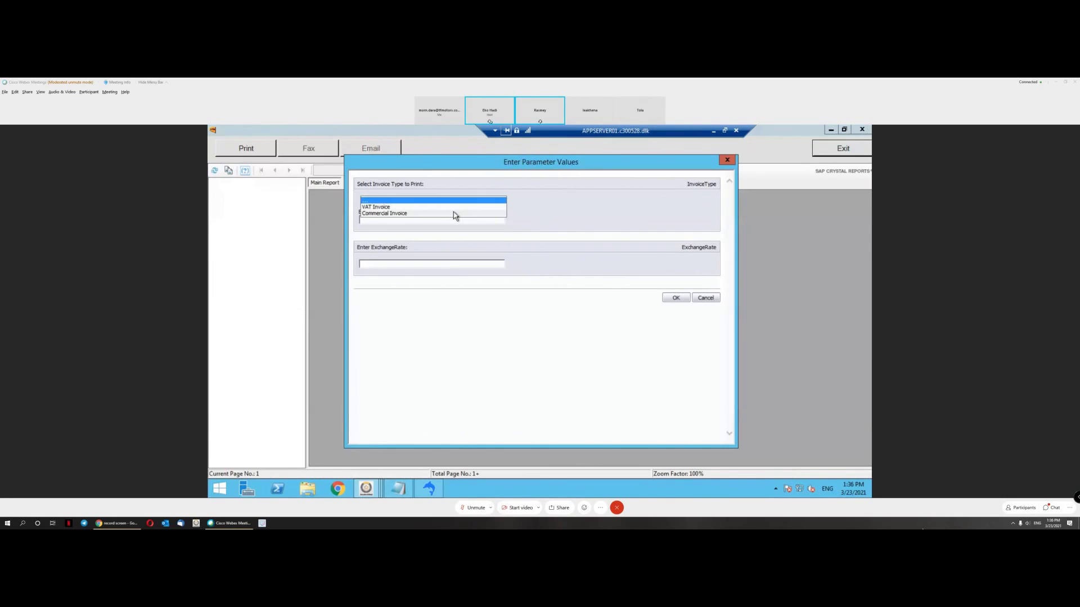
{"action": "left_click", "coordinate": [445, 208]}
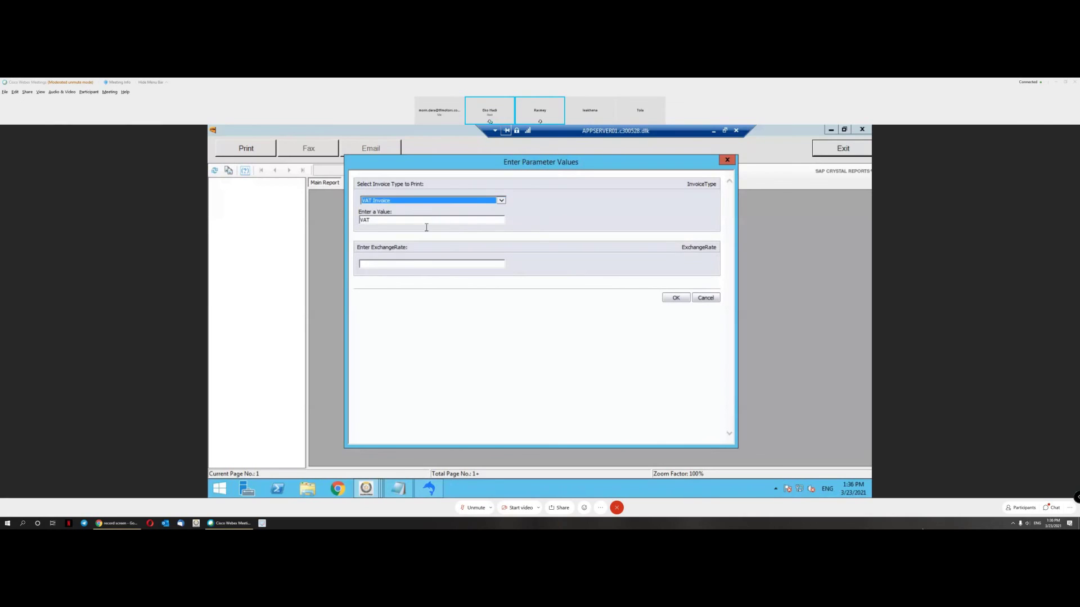
{"action": "left_click", "coordinate": [421, 265]}
{"action": "type", "text": "4000"}
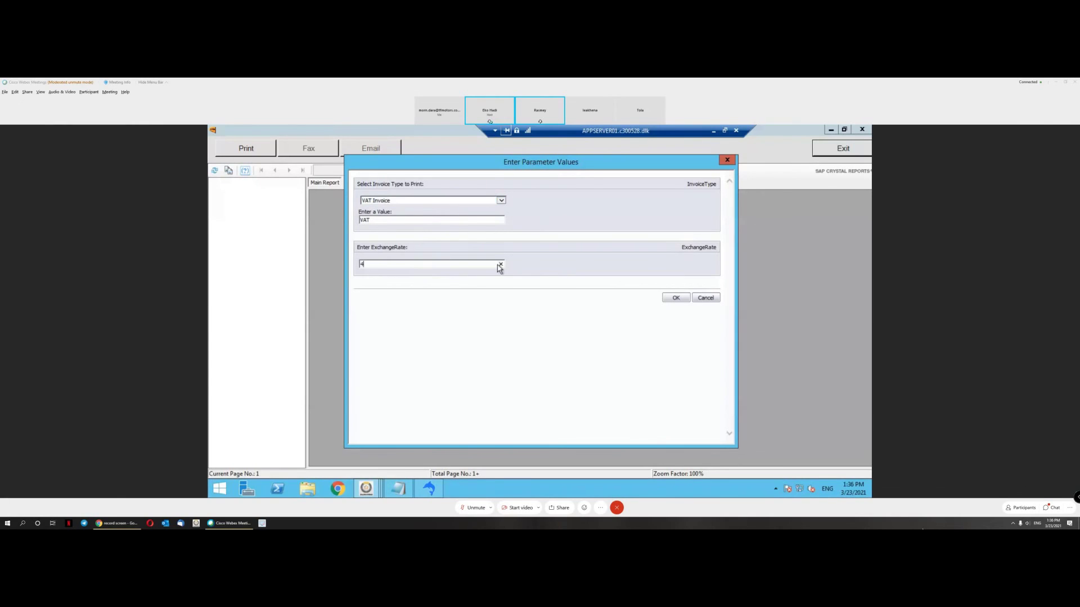
{"action": "left_click", "coordinate": [674, 300]}
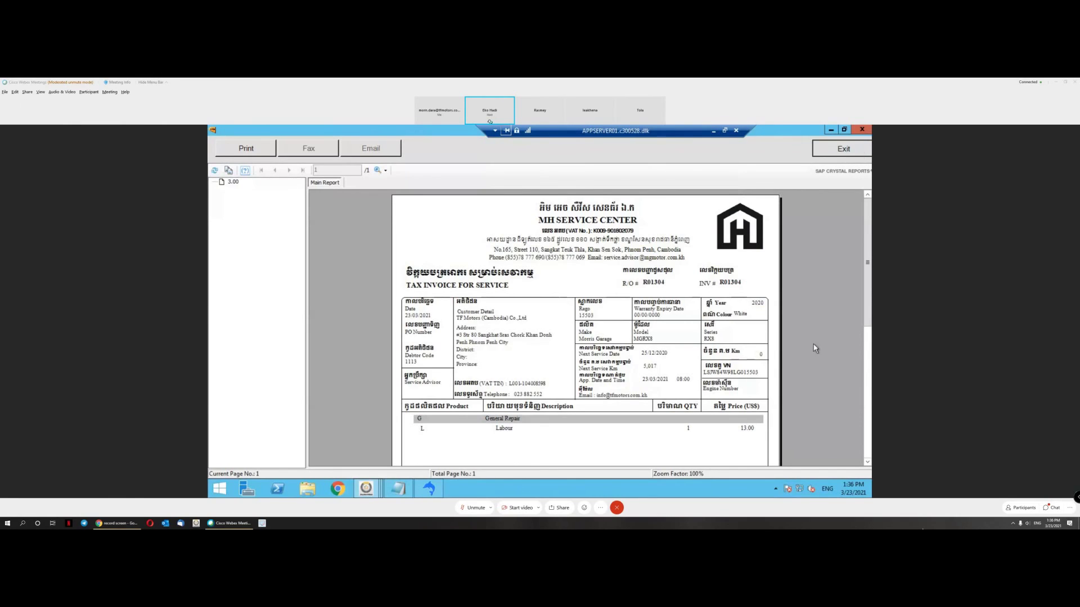
Step: Scroll the preview to the 14.30 total, close it, and select the Labour line
{"action": "left_click", "coordinate": [761, 360]}
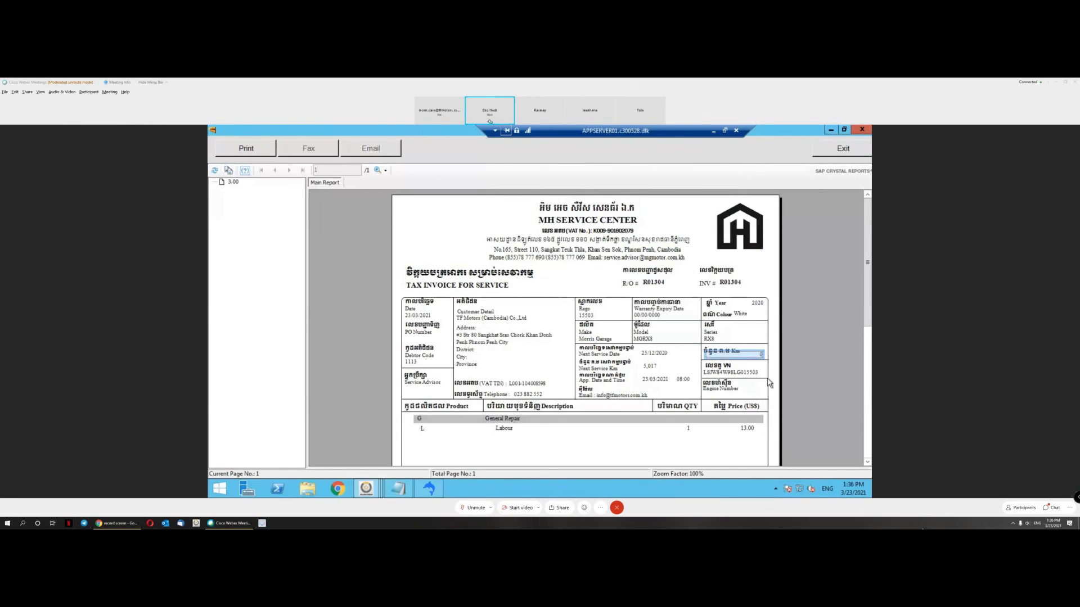
{"action": "scroll", "coordinate": [774, 377], "scroll_direction": "down", "scroll_amount": 5}
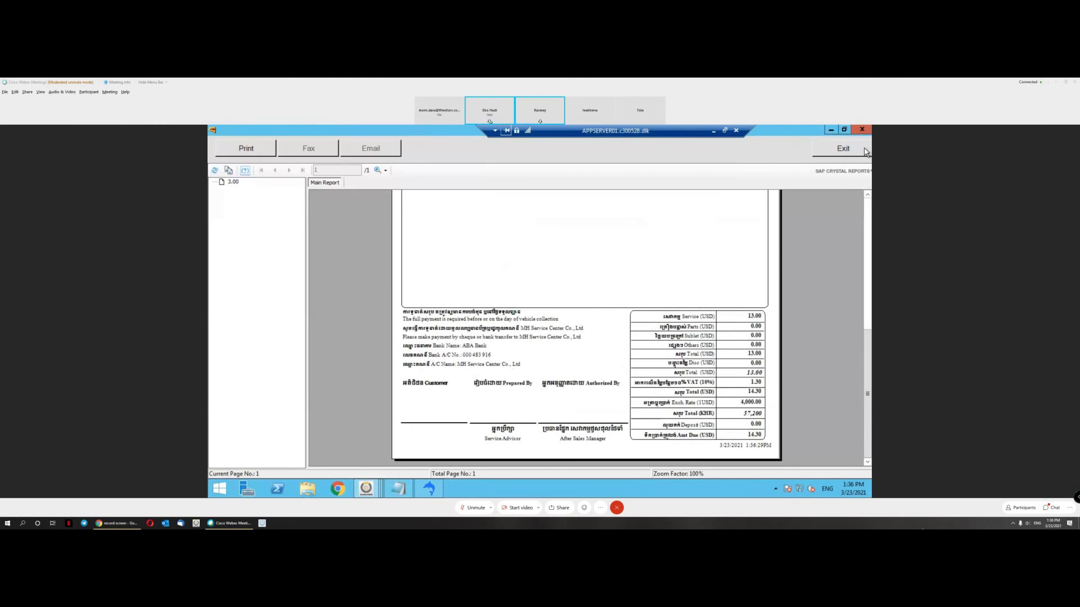
{"action": "left_click", "coordinate": [865, 152]}
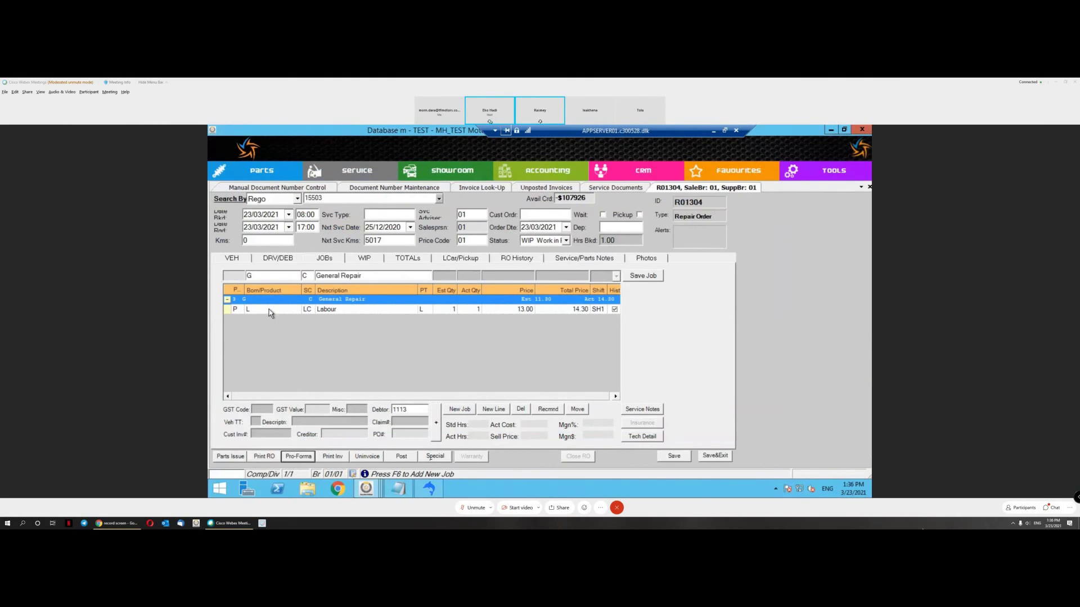
{"action": "left_click", "coordinate": [266, 311]}
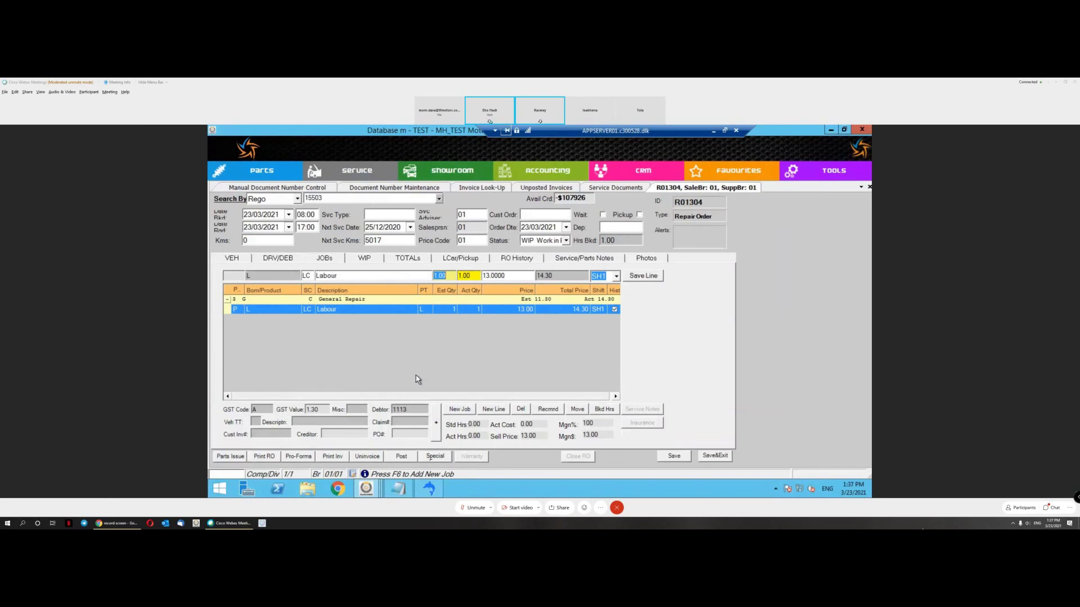
Step: Save and exit repair order R01304, then switch to the Invoice Look-Up list
{"action": "left_click", "coordinate": [715, 456]}
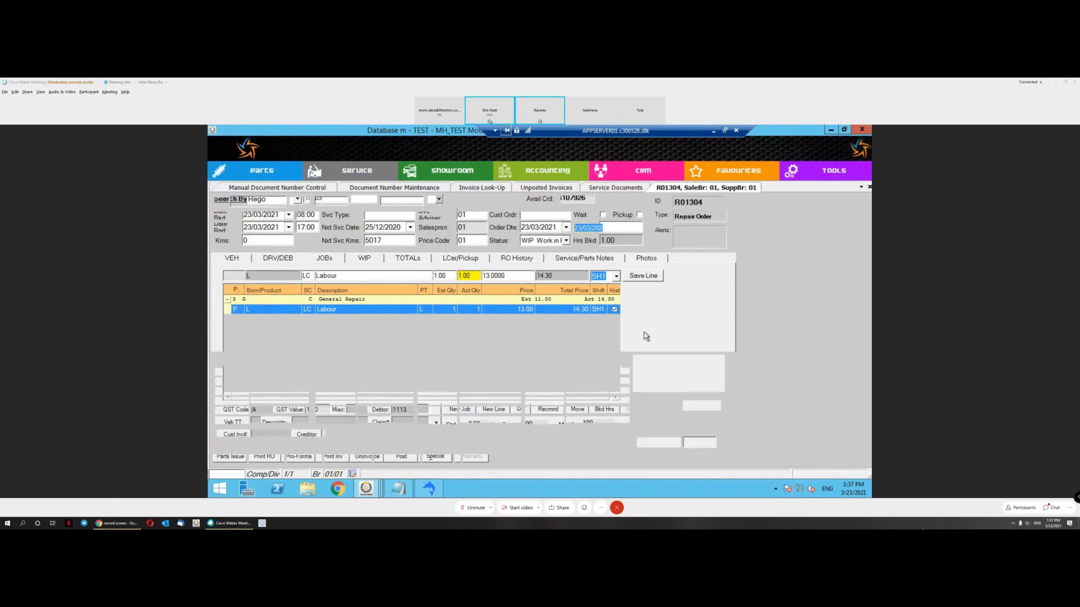
{"action": "left_click", "coordinate": [483, 188]}
Step: Bring the live MH Motors DealerPRO window forward and show its Invoice Look-Up list
{"action": "left_click", "coordinate": [369, 487]}
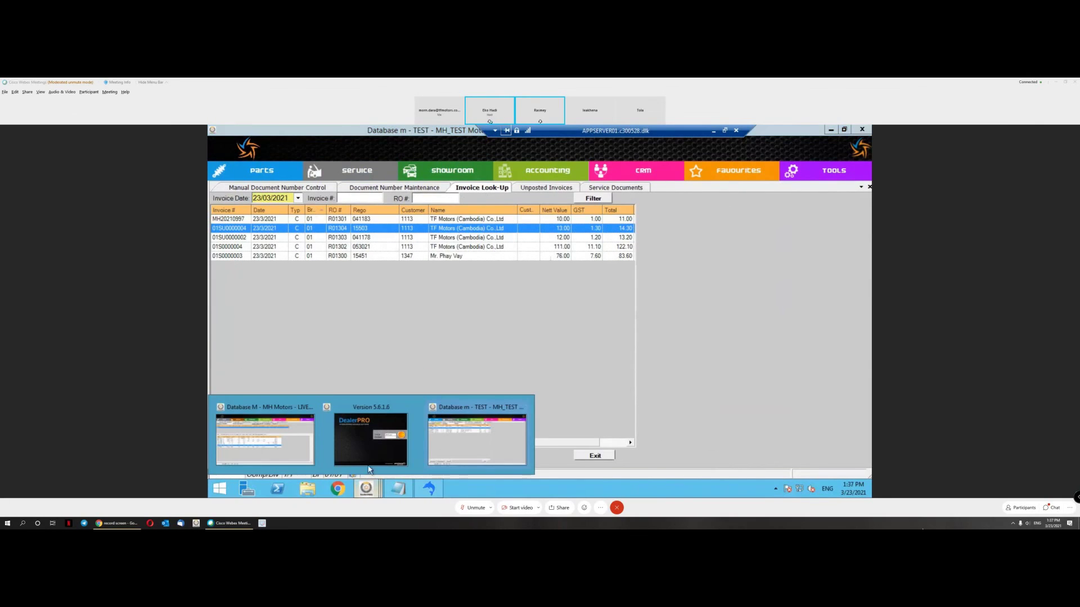
{"action": "left_click", "coordinate": [289, 443]}
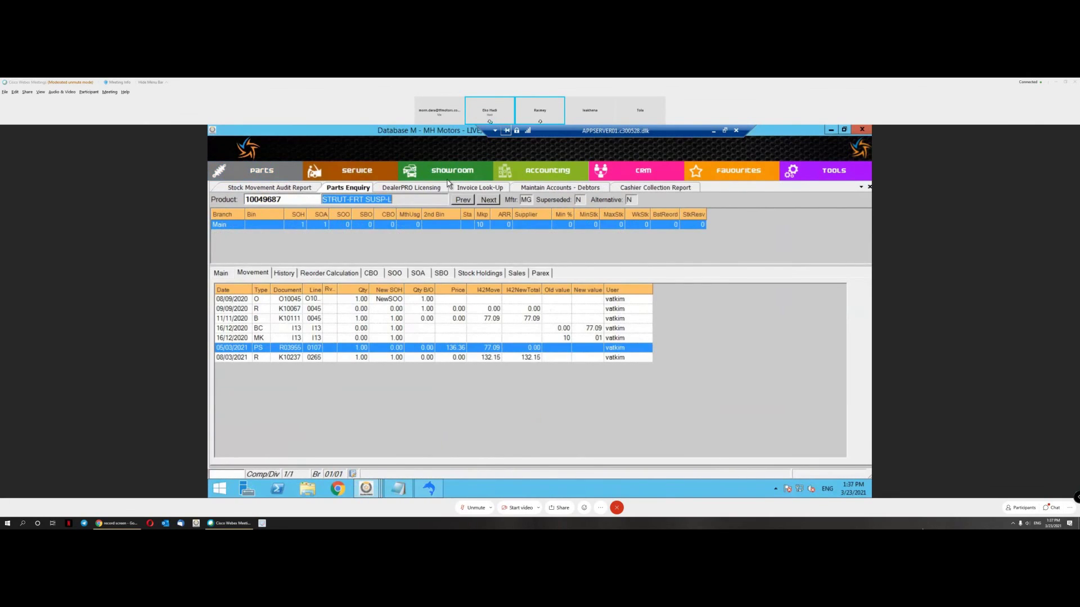
{"action": "left_click", "coordinate": [473, 189]}
Step: Compare invoices MH2100344, 2100887 and 2100886 by selecting each row in turn
{"action": "left_click", "coordinate": [246, 250]}
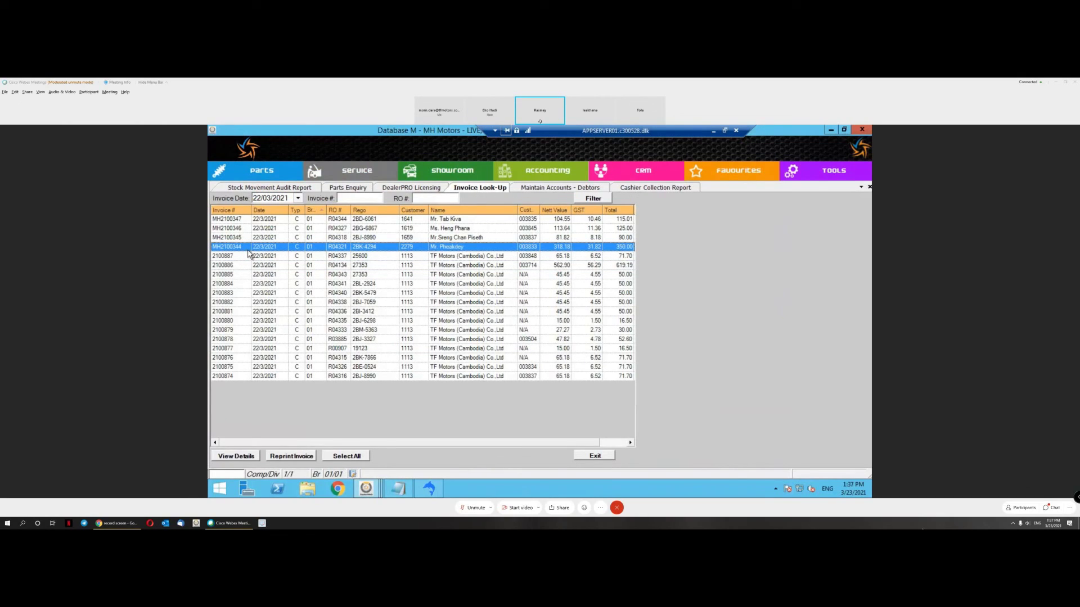
{"action": "left_click", "coordinate": [339, 259]}
{"action": "left_click", "coordinate": [341, 249]}
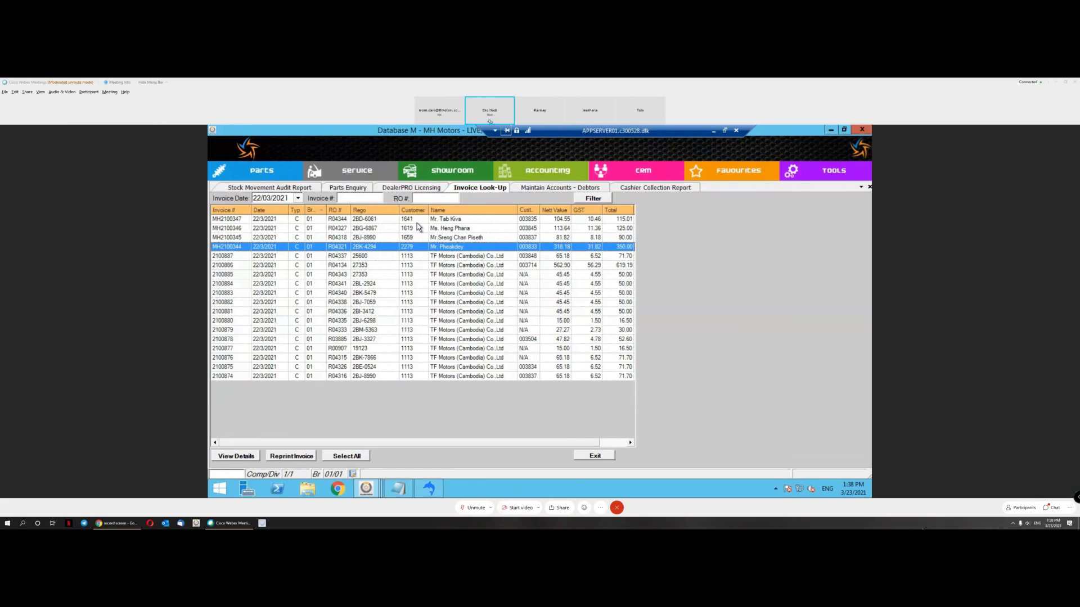
{"action": "left_click", "coordinate": [285, 257]}
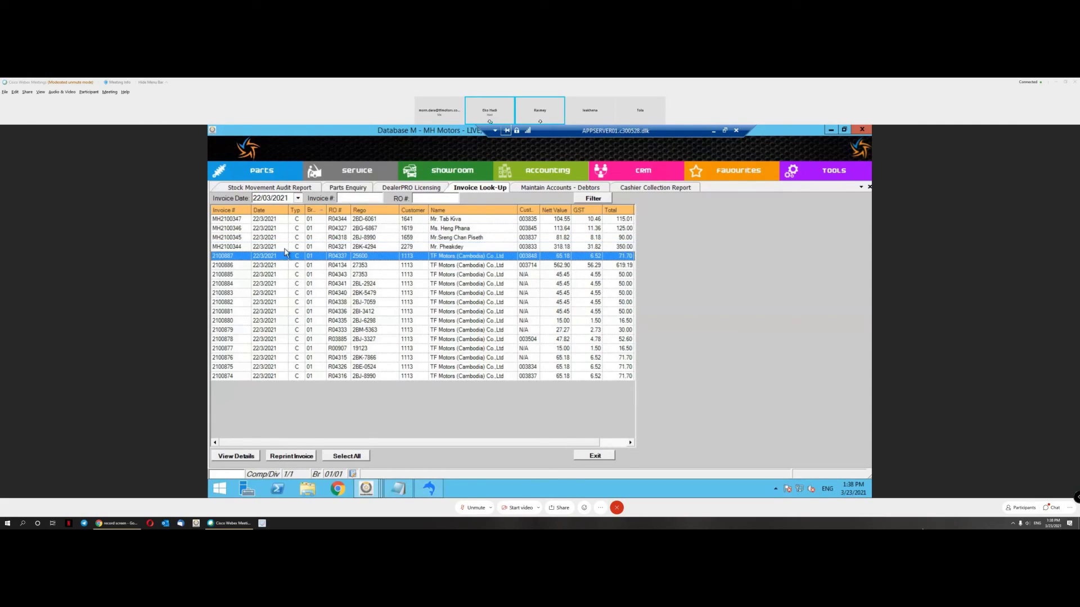
{"action": "left_click", "coordinate": [237, 251]}
{"action": "left_click", "coordinate": [235, 253]}
{"action": "left_click", "coordinate": [237, 249]}
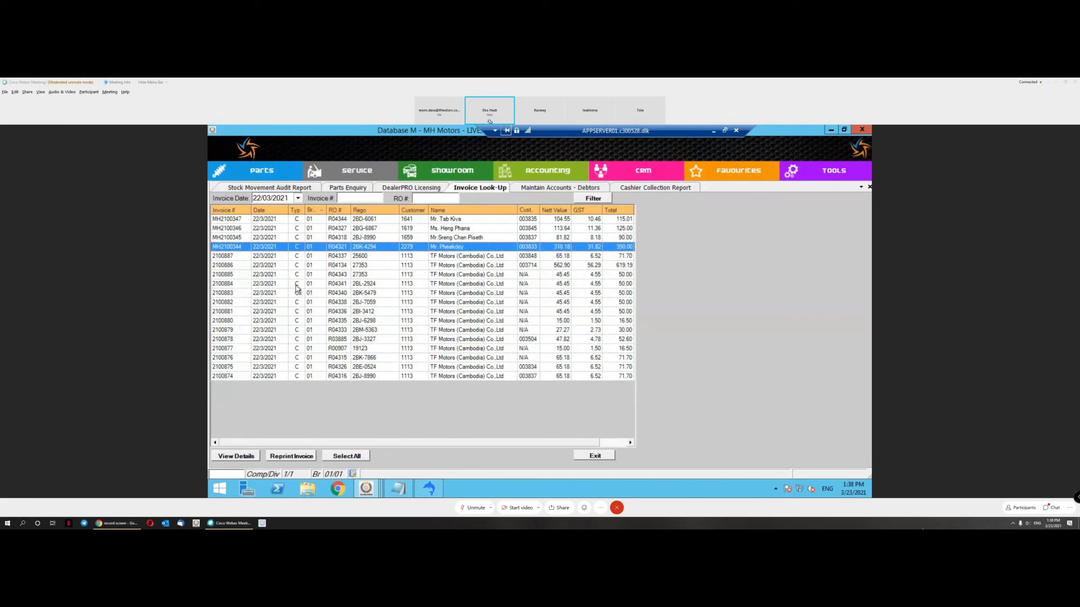
{"action": "left_click", "coordinate": [229, 257]}
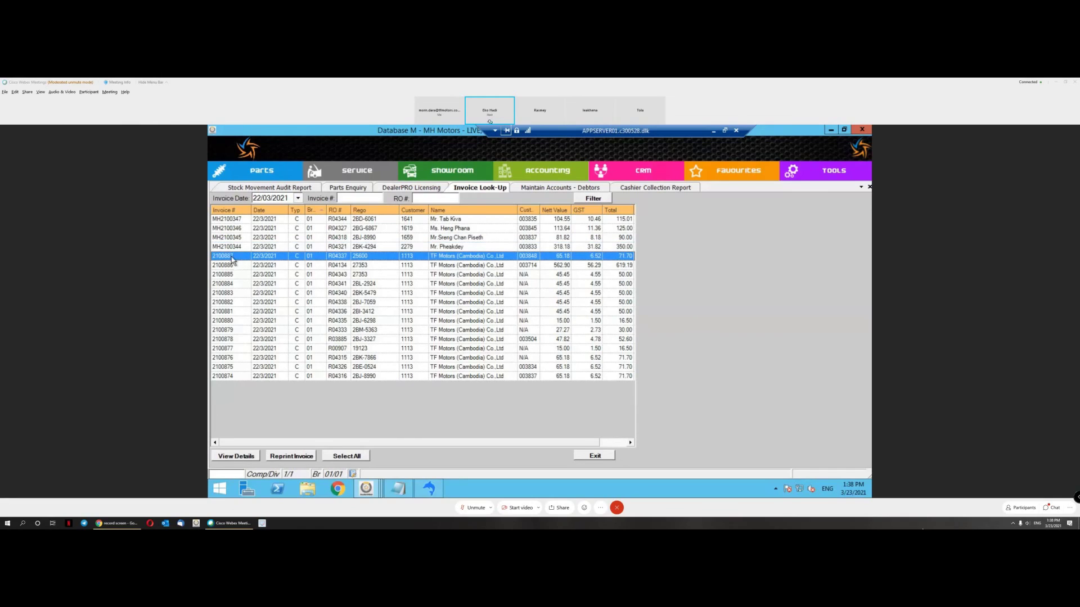
{"action": "left_click", "coordinate": [230, 266]}
{"action": "left_click", "coordinate": [248, 250]}
{"action": "left_click", "coordinate": [249, 258]}
{"action": "left_click", "coordinate": [251, 267]}
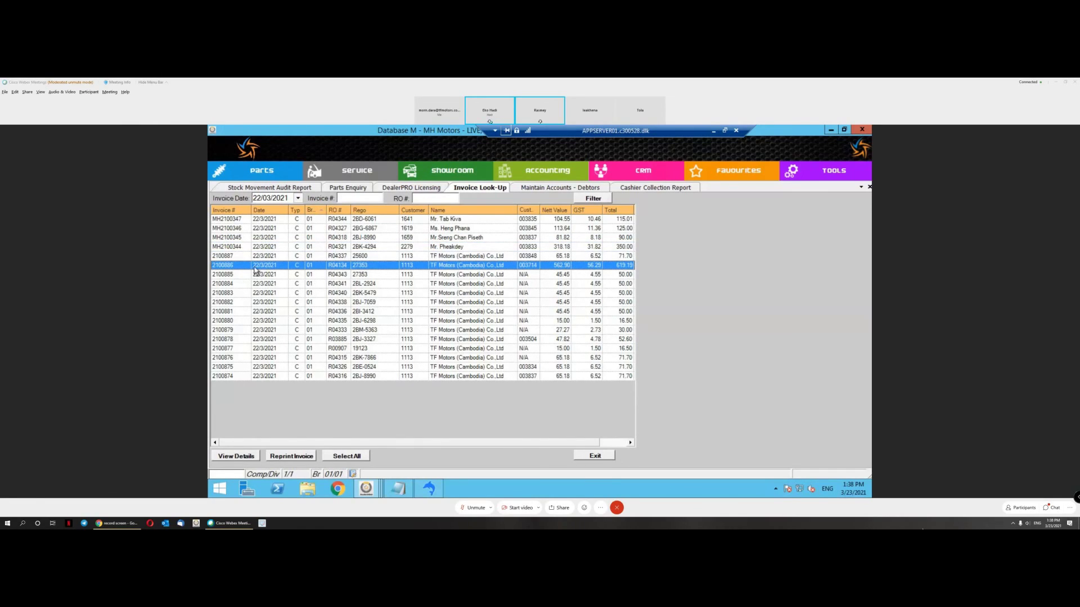
{"action": "left_click", "coordinate": [312, 250]}
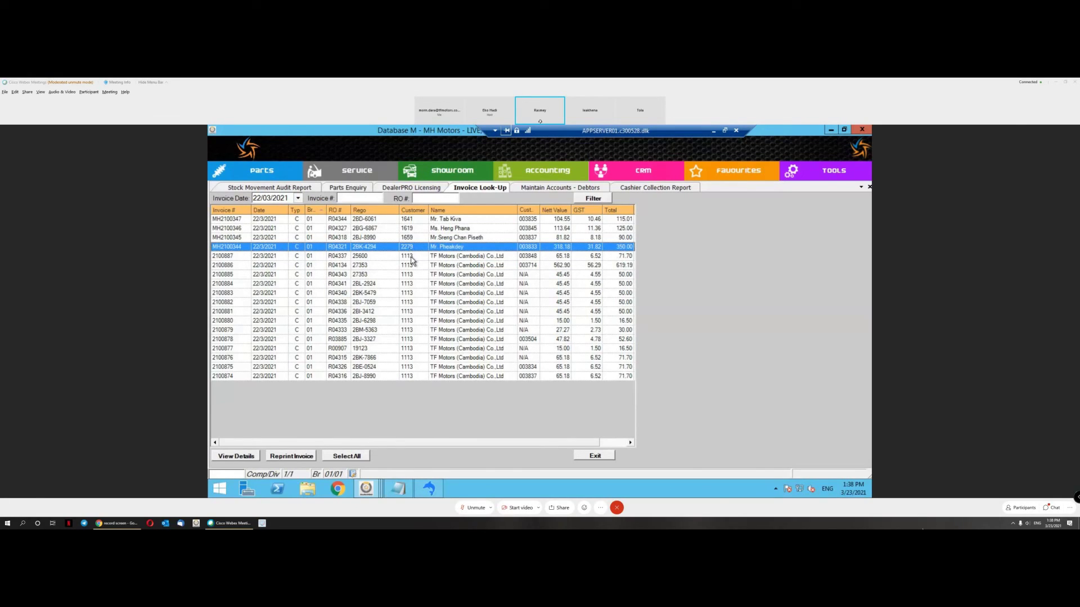
{"action": "left_click", "coordinate": [412, 260]}
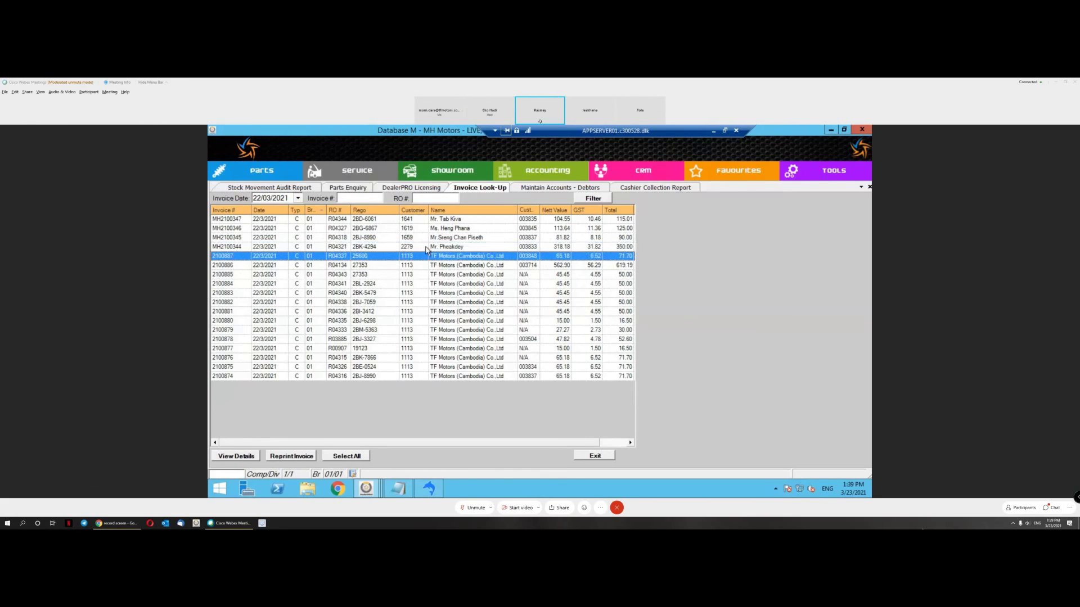
{"action": "left_click", "coordinate": [425, 248]}
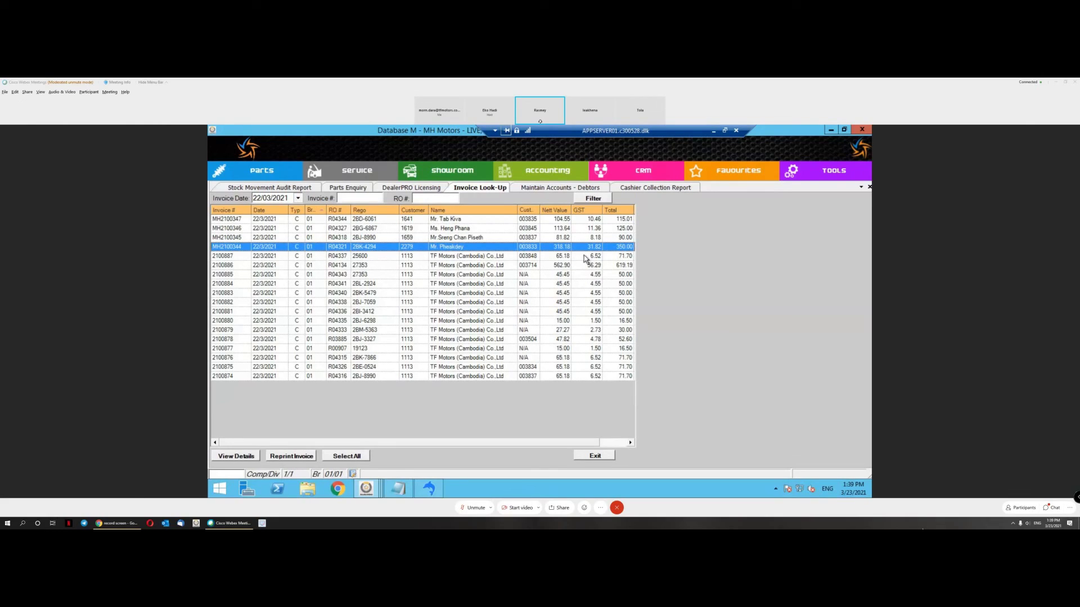
{"action": "left_click", "coordinate": [449, 260]}
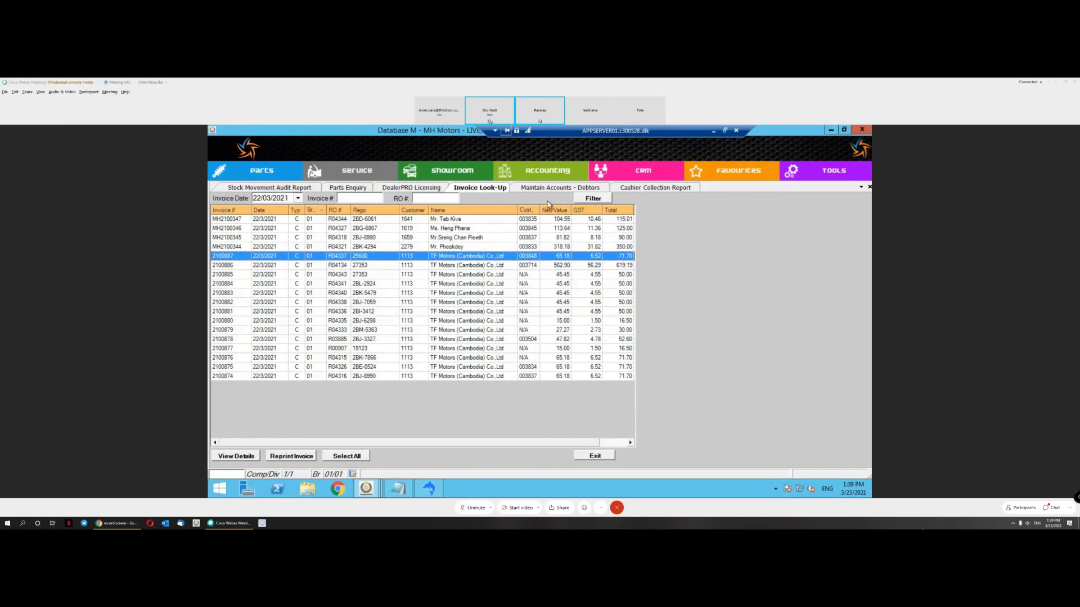
Step: Below the notes, add item 1: check the unposted invoice to reuse the same invoice number
{"action": "left_click", "coordinate": [405, 491]}
{"action": "left_click", "coordinate": [433, 311]}
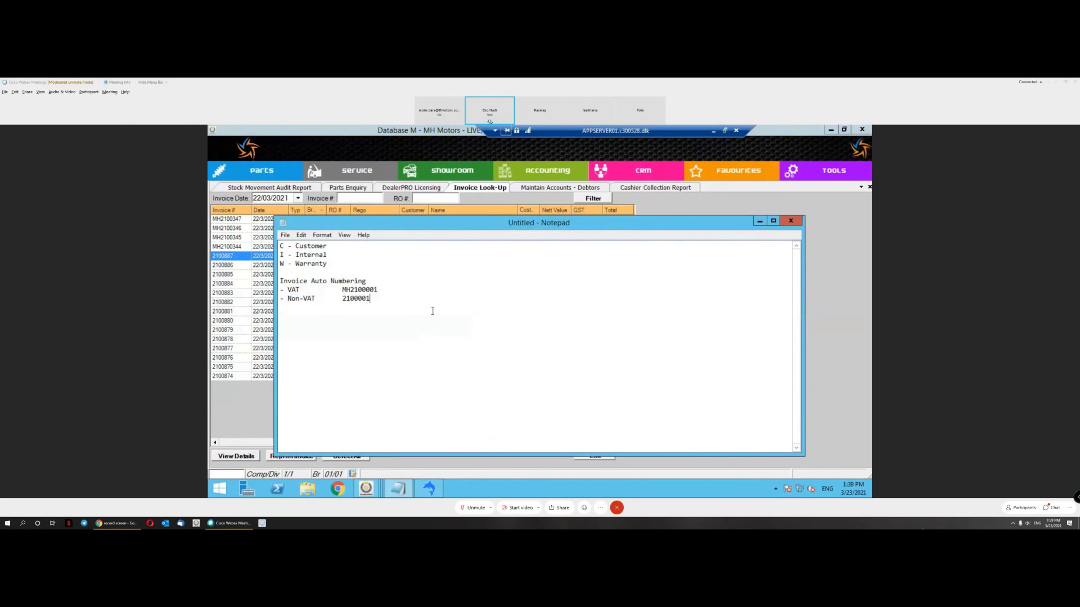
{"action": "key", "text": "Return"}
{"action": "key", "text": "Return"}
{"action": "type", "text": "1. Check the unposted invoice"}
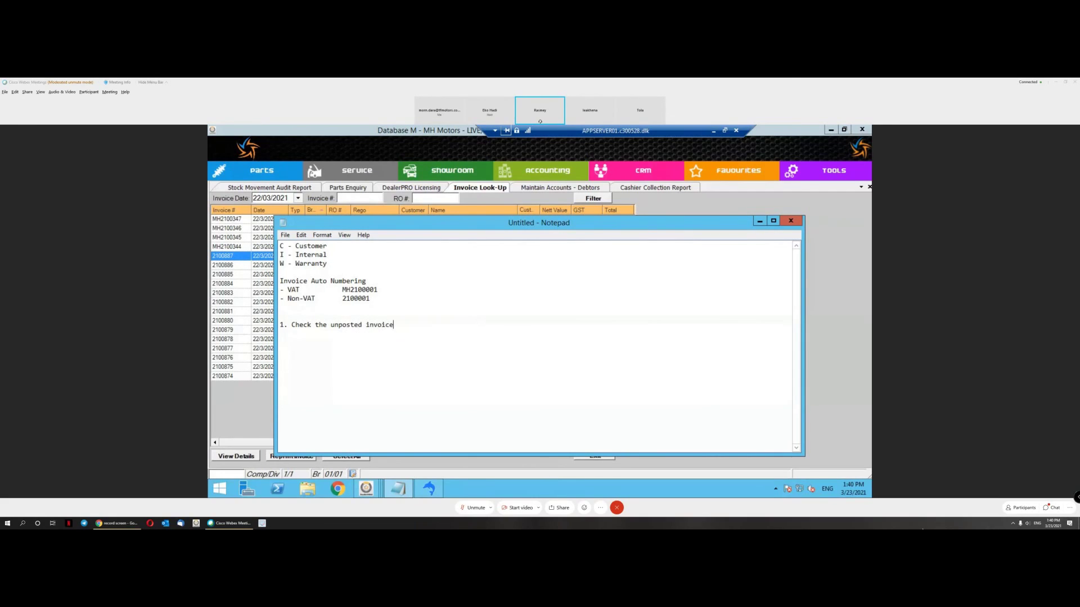
{"action": "type", "text": ", to use same invoice number wh"}
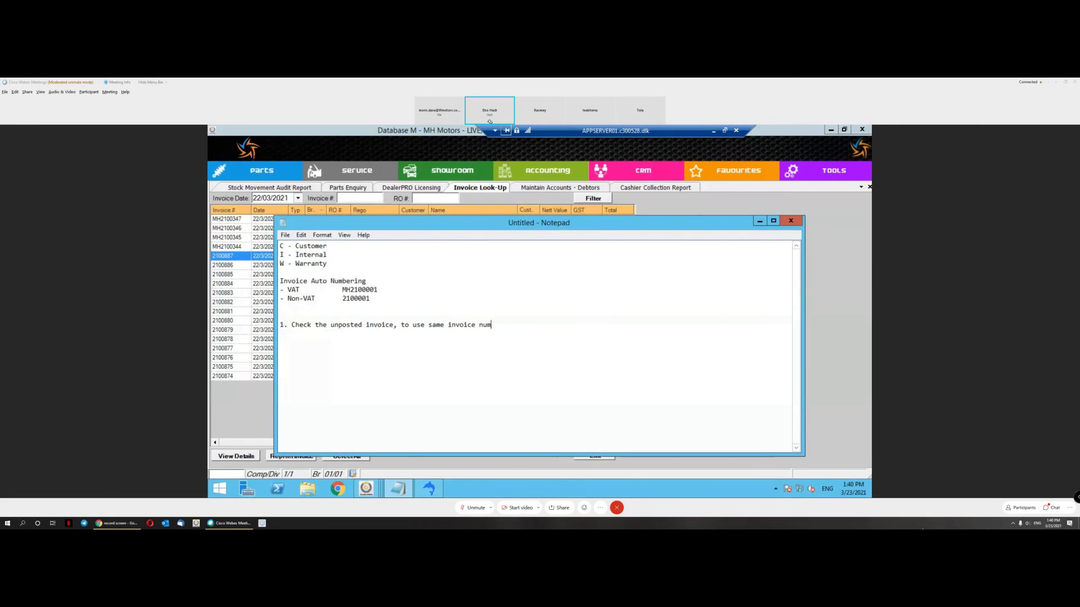
{"action": "type", "text": "en"}
{"action": "key", "text": "BackSpace"}
{"action": "key", "text": "BackSpace"}
{"action": "key", "text": "BackSpace"}
{"action": "key", "text": "BackSpace"}
Step: Finish item 1 with 'after uninvoiced' and add item 2: check two customer invoice numbering sets
{"action": "type", "text": "after uninv"}
{"action": "type", "text": "oiced"}
{"action": "type", "text": "2. "}
{"action": "type", "text": "Check two"}
{"action": "type", "text": " invo"}
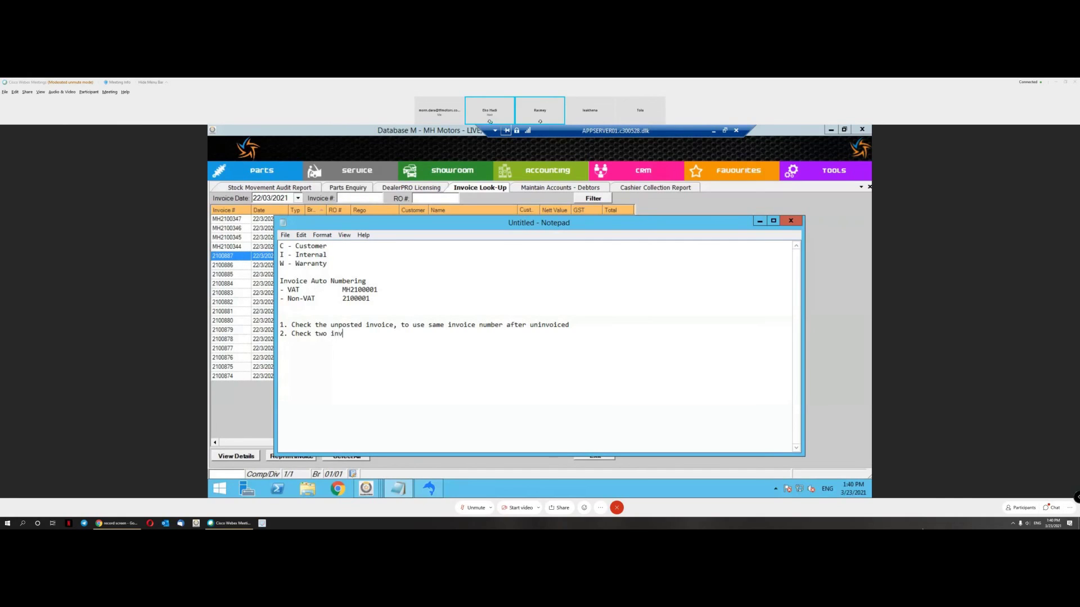
{"action": "key", "text": "BackSpace"}
{"action": "key", "text": "BackSpace"}
{"action": "key", "text": "BackSpace"}
{"action": "type", "text": "ustomer invoice numbering sets"}
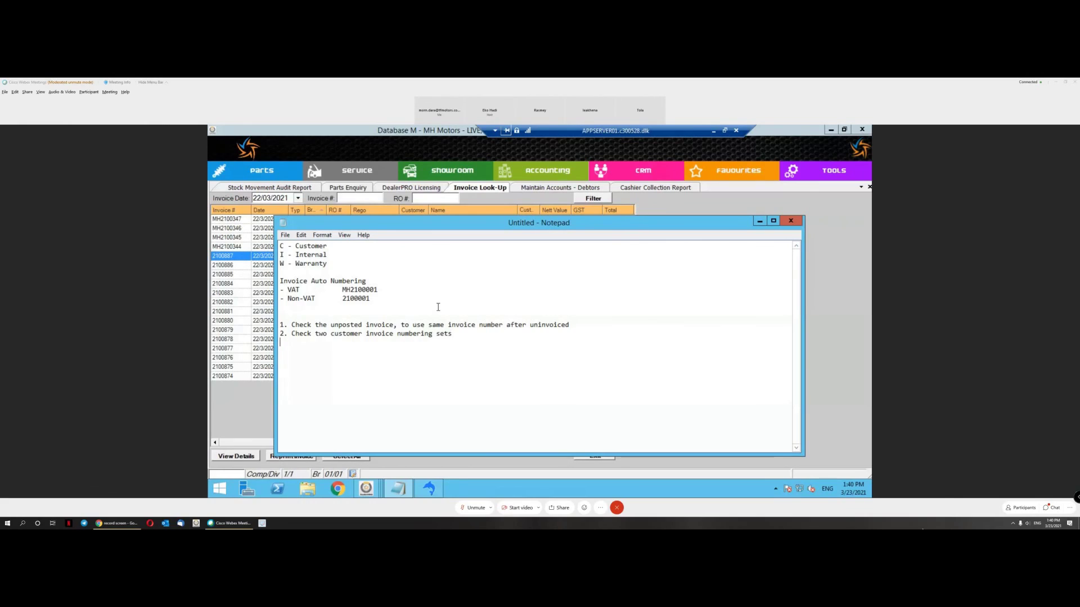
Step: Add item 3, a reports request from a colleague, then review the three numbered items
{"action": "type", "text": "3. Reports"}
{"action": "type", "text": " from"}
{"action": "key", "text": "BackSpace"}
{"action": "key", "text": "BackSpace"}
{"action": "key", "text": "BackSpace"}
{"action": "key", "text": "BackSpace"}
{"action": "key", "text": "BackSpace"}
{"action": "type", "text": "request from Tola"}
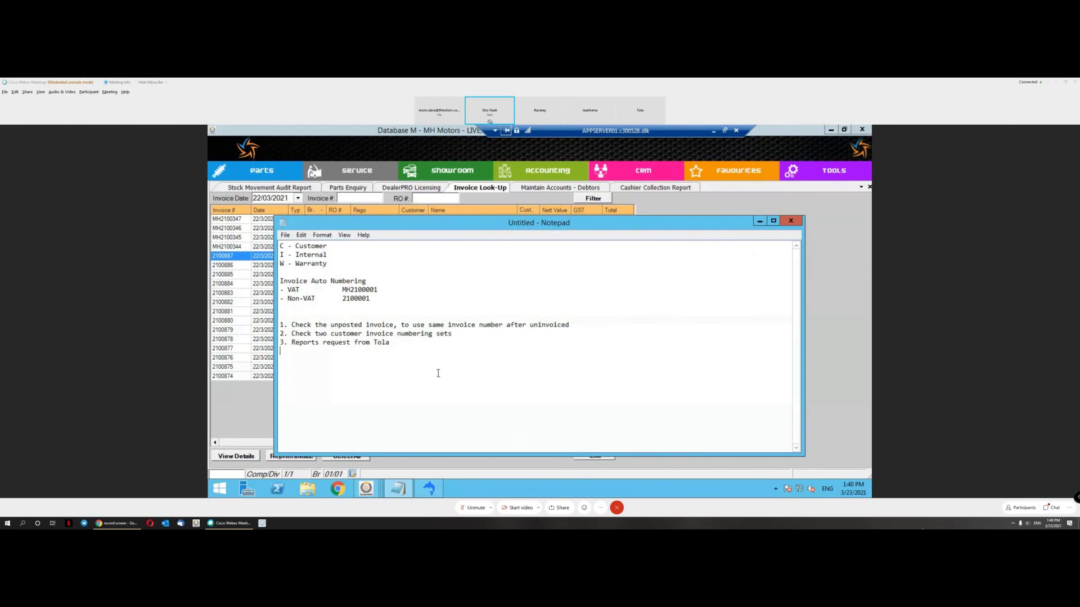
{"action": "left_click_drag", "start_coordinate": [389, 343], "coordinate": [280, 325]}
{"action": "left_click", "coordinate": [462, 367]}
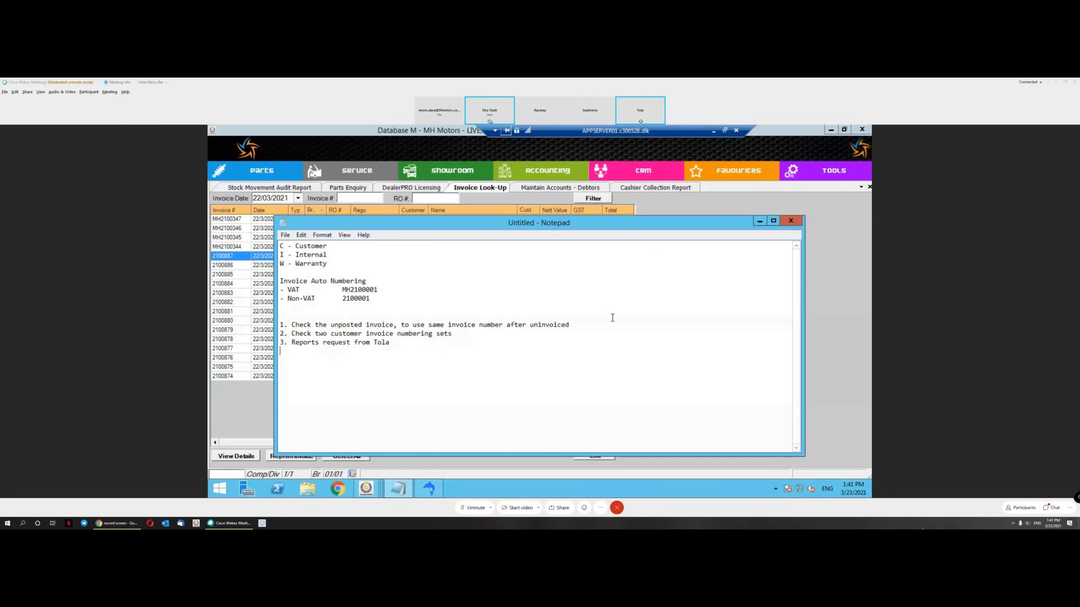
Step: Minimize the Notepad notes and then the remote desktop session window
{"action": "left_click", "coordinate": [759, 221]}
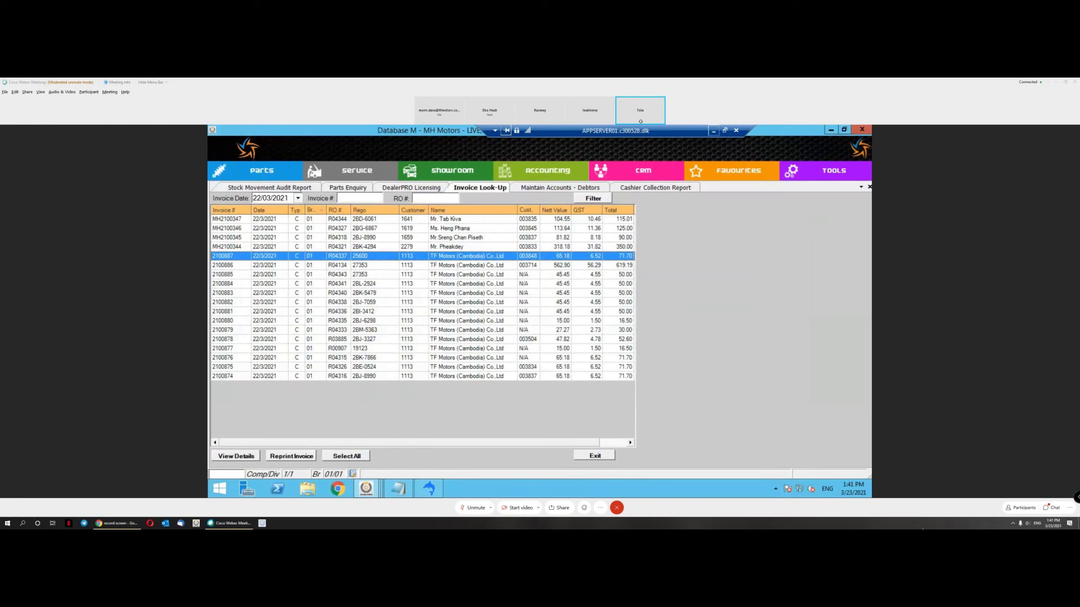
{"action": "left_click", "coordinate": [713, 131]}
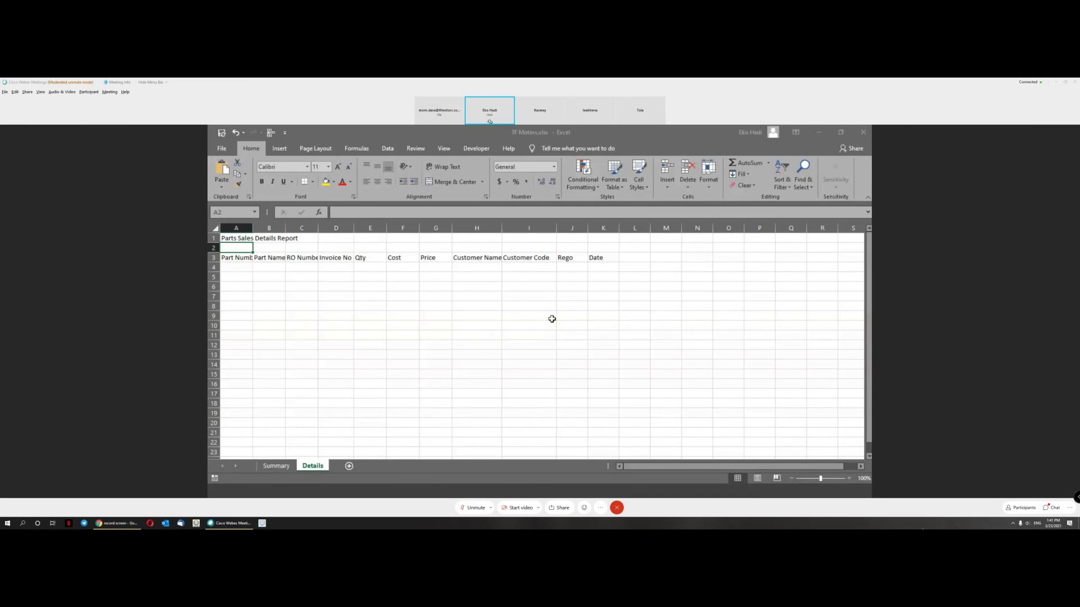
Step: Widen column B on the Details sheet so Part Name fits
{"action": "left_click", "coordinate": [529, 334]}
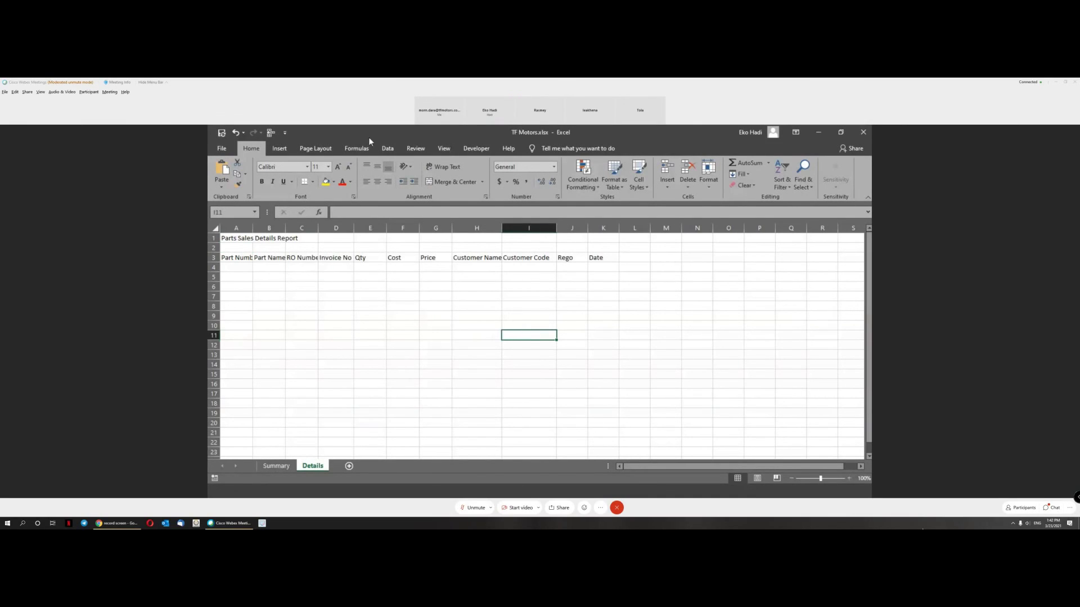
{"action": "left_click", "coordinate": [655, 274]}
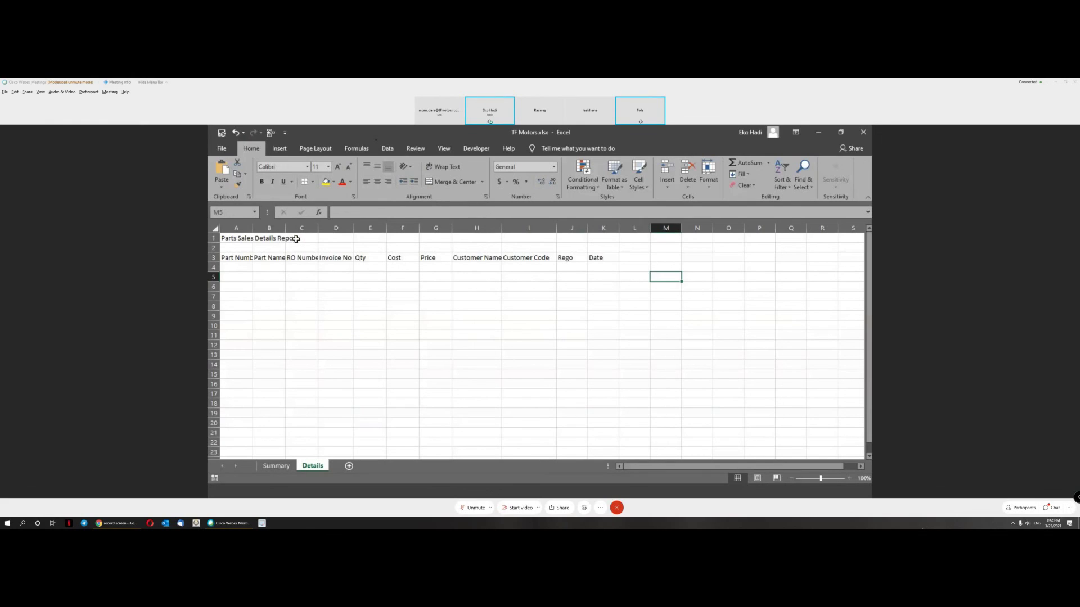
{"action": "left_click_drag", "start_coordinate": [287, 228], "coordinate": [292, 227]}
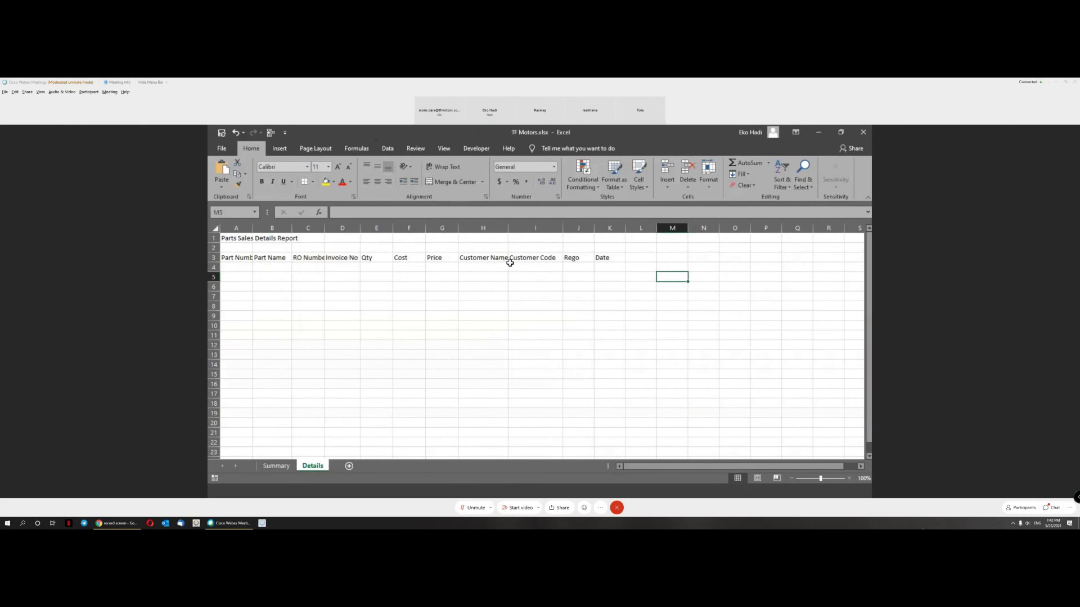
Step: Enter the heading 'Issued By' in cell L3
{"action": "left_click", "coordinate": [633, 258]}
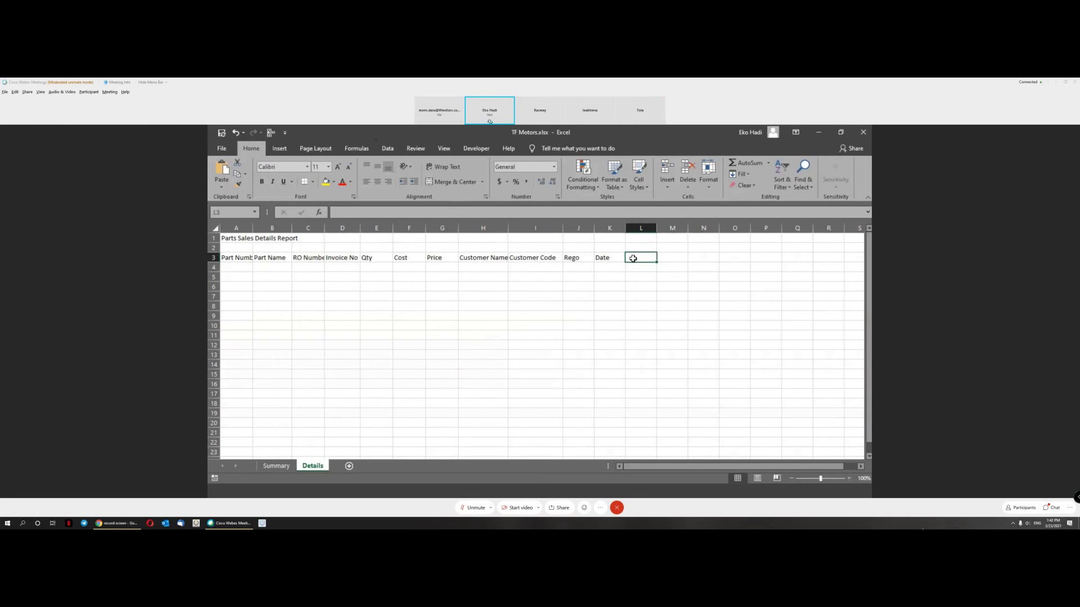
{"action": "type", "text": "Iss"}
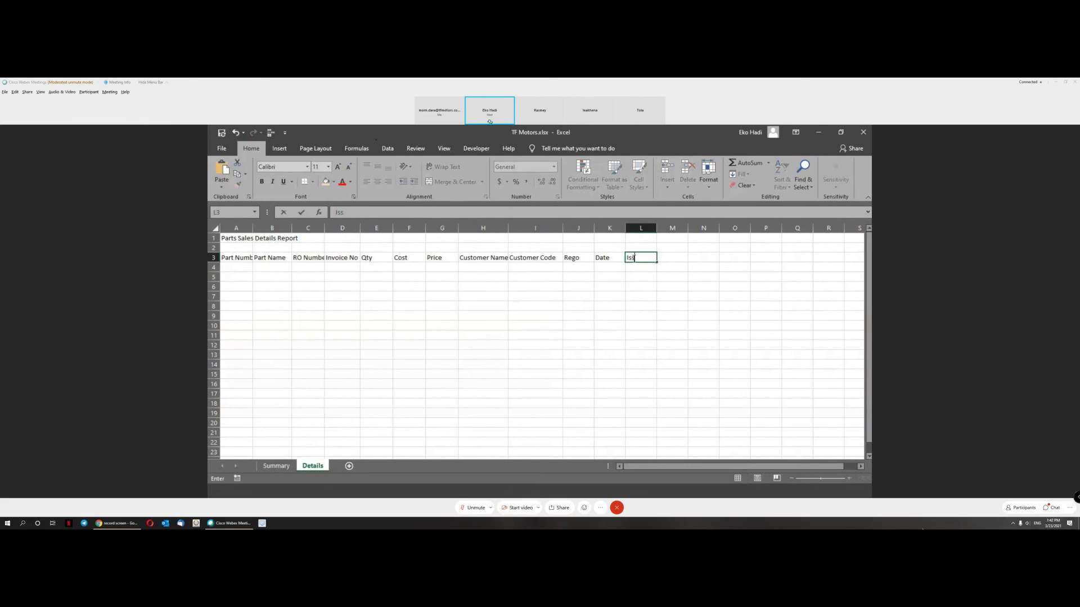
{"action": "type", "text": "ued By"}
{"action": "key", "text": "Return"}
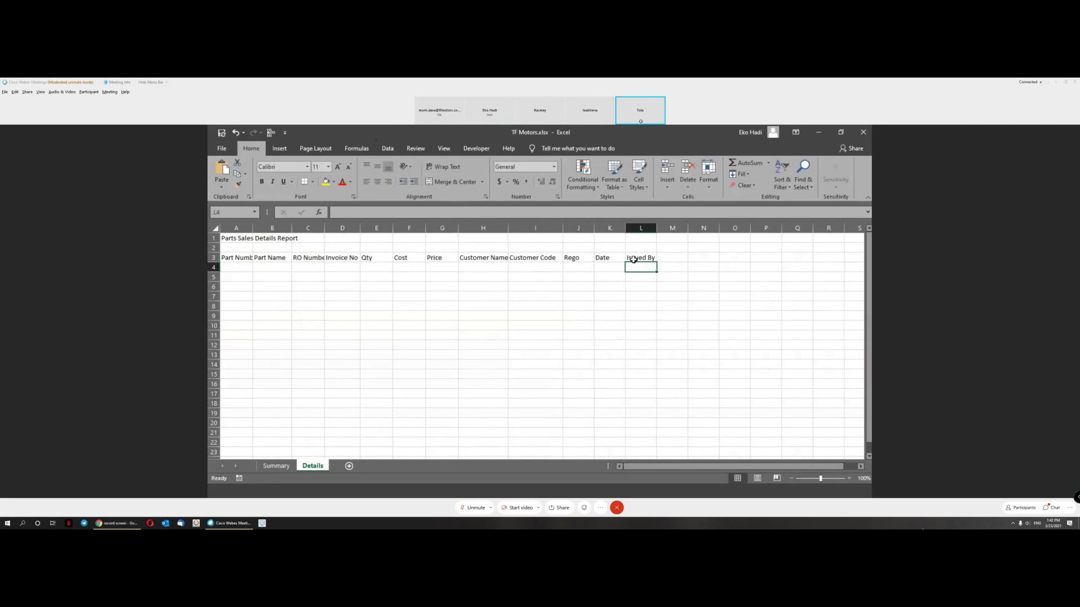
{"action": "left_click", "coordinate": [646, 258]}
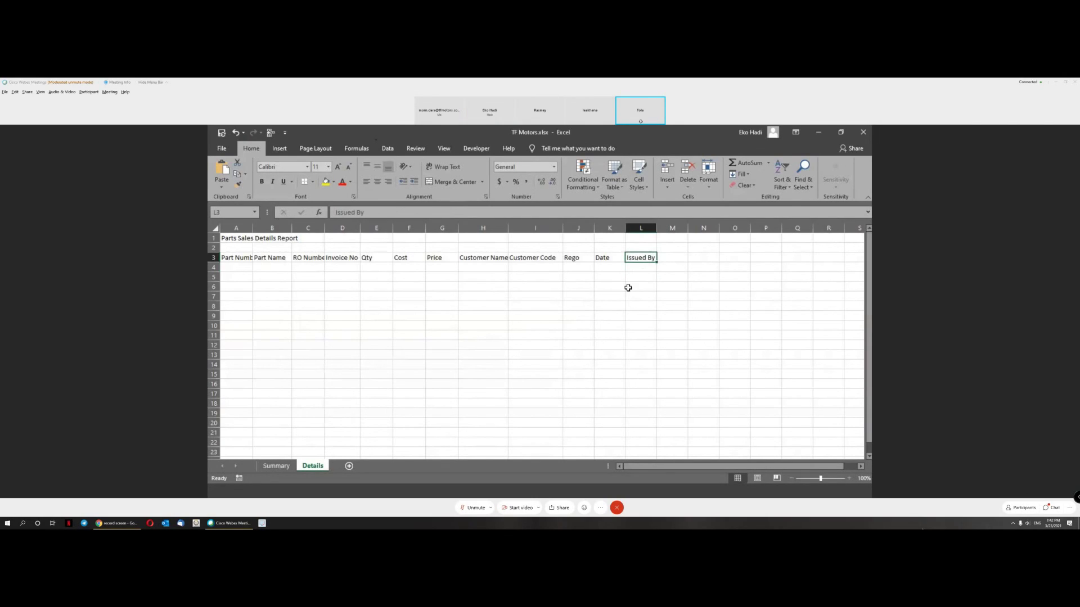
{"action": "left_click", "coordinate": [684, 257]}
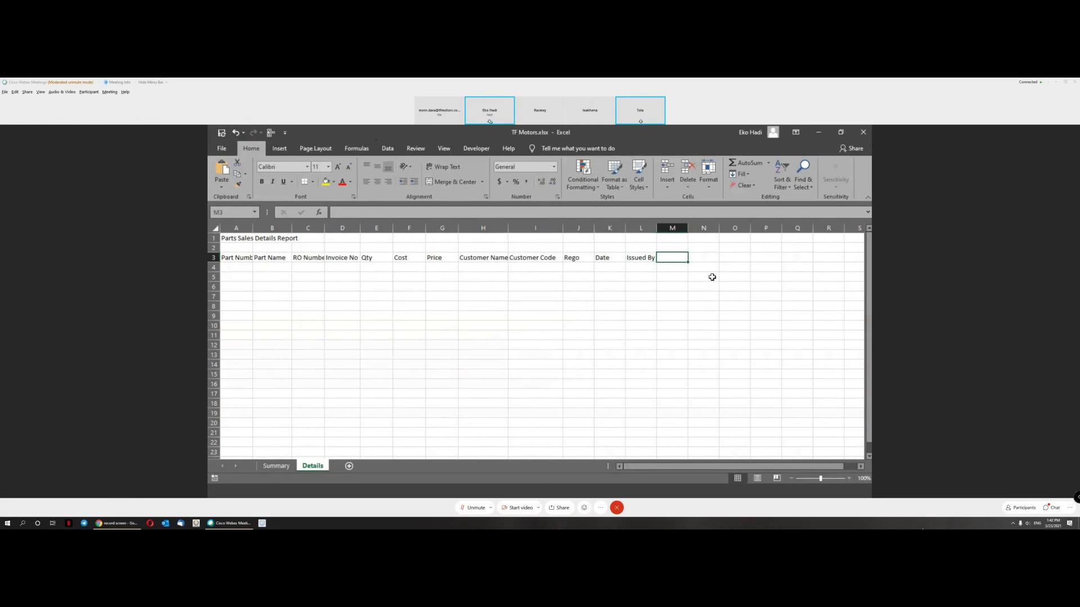
Step: Delete columns H through N on the Summary sheet
{"action": "left_click", "coordinate": [277, 469]}
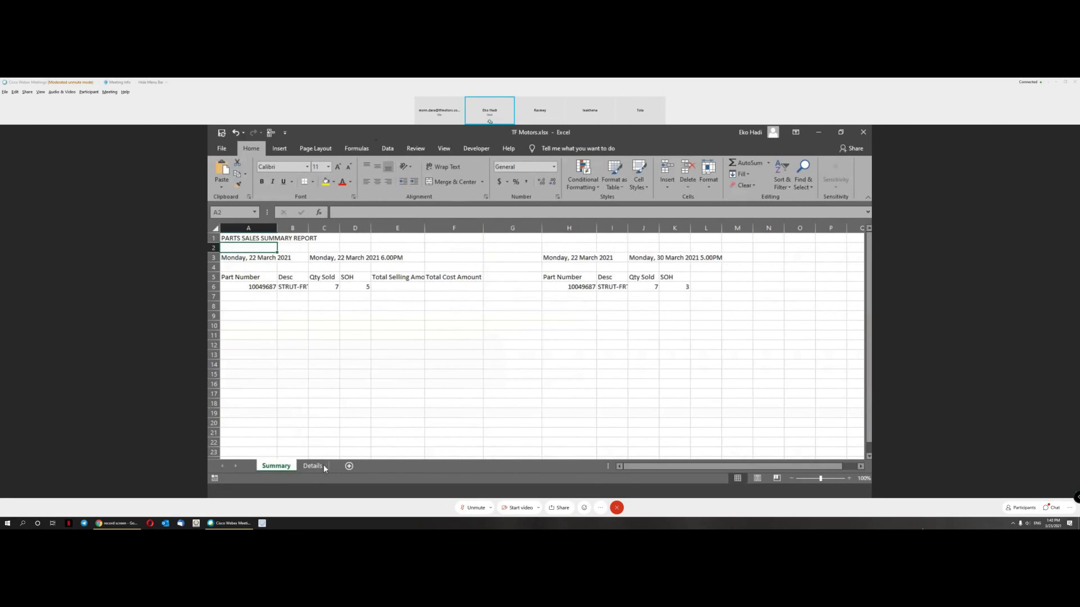
{"action": "left_click", "coordinate": [313, 466]}
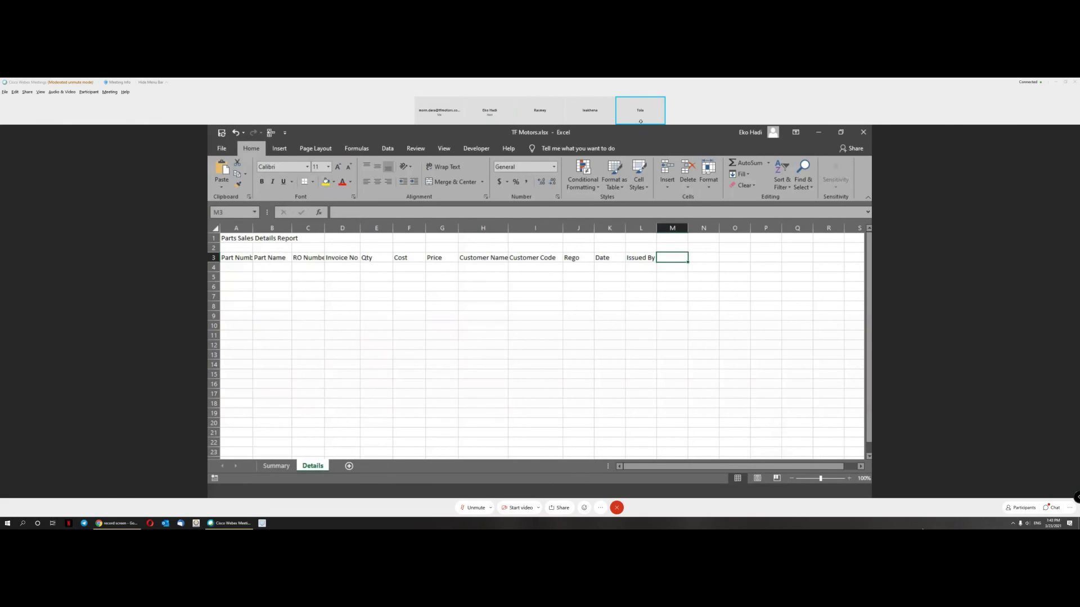
{"action": "left_click", "coordinate": [276, 466]}
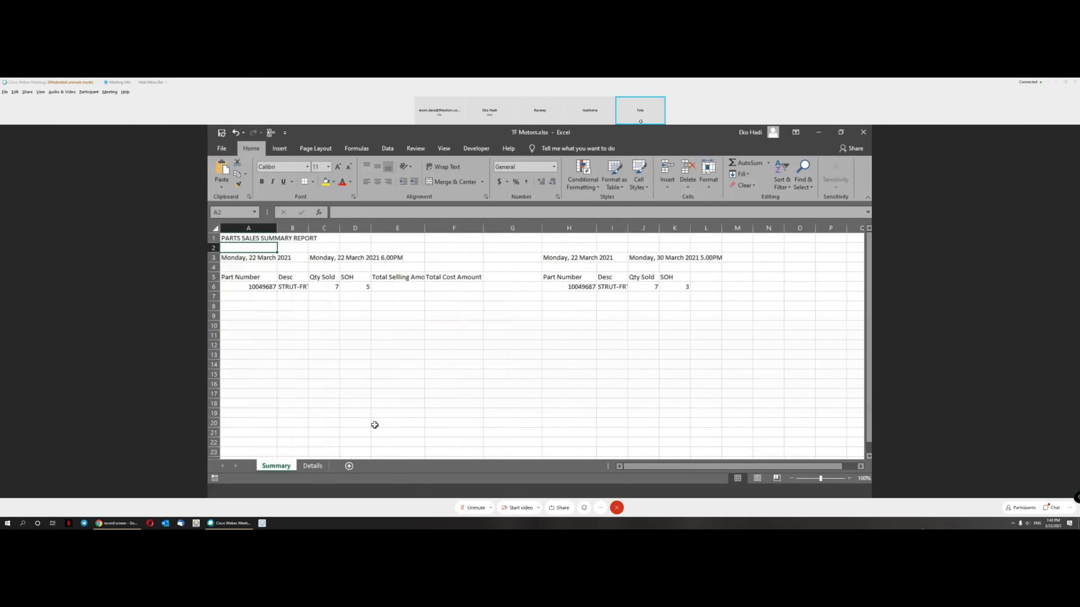
{"action": "left_click", "coordinate": [555, 226]}
{"action": "left_click_drag", "start_coordinate": [555, 226], "coordinate": [779, 228]}
{"action": "right_click", "coordinate": [734, 256]}
{"action": "left_click", "coordinate": [757, 336]}
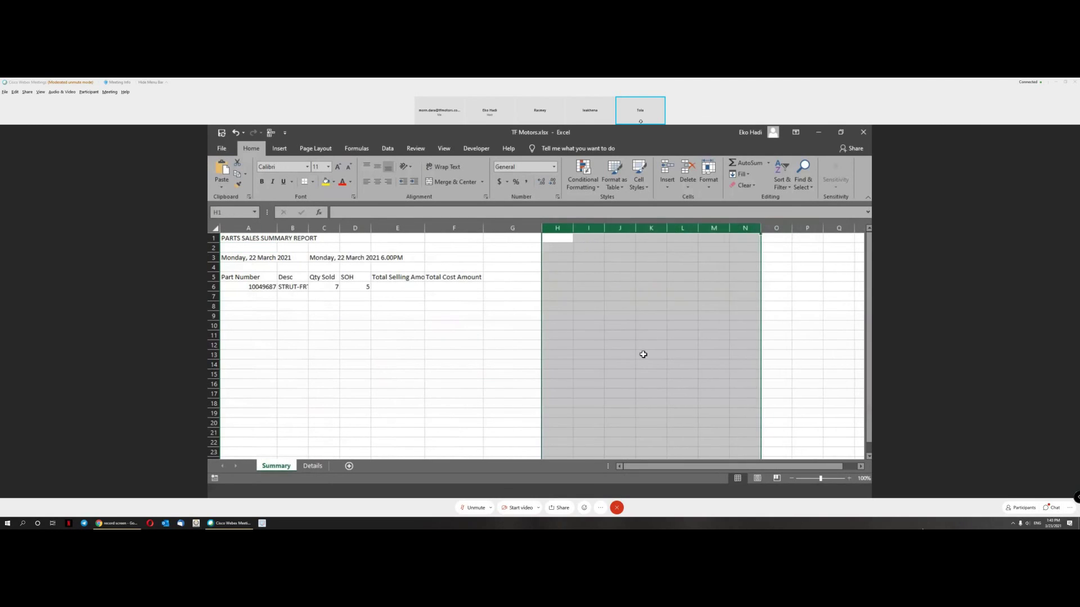
{"action": "left_click", "coordinate": [644, 355]}
Step: Check the remaining summary table: Part Number heading, Qty Sold and part 10049687
{"action": "left_click", "coordinate": [521, 305]}
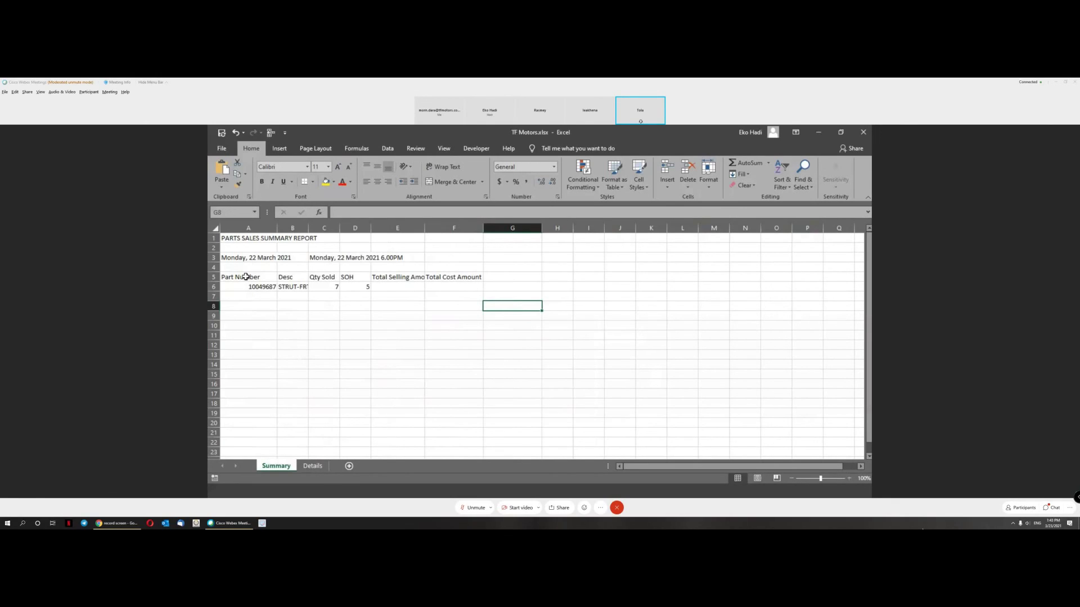
{"action": "left_click", "coordinate": [245, 277]}
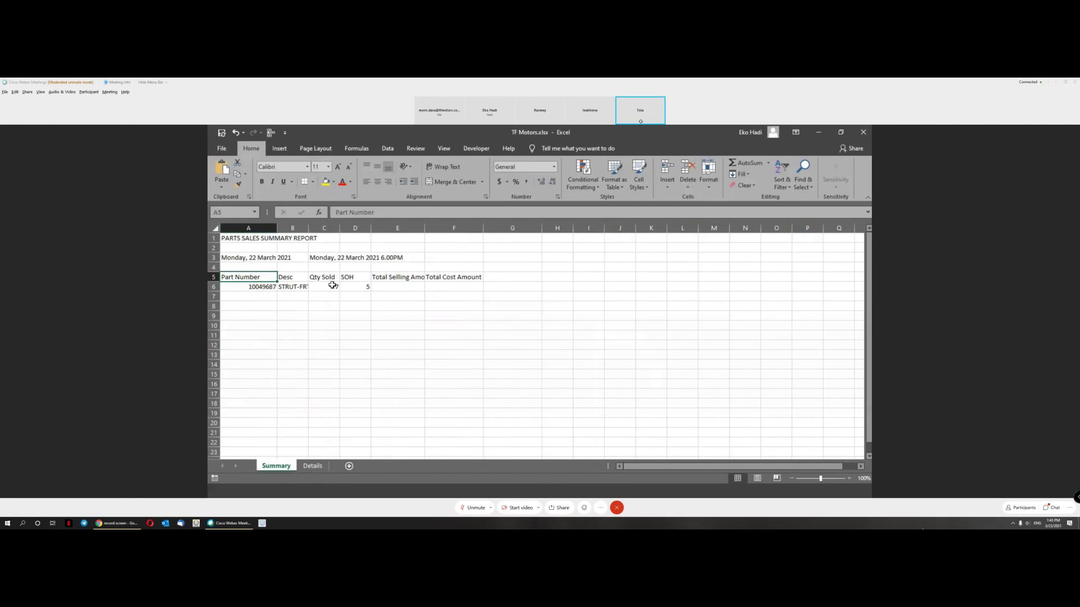
{"action": "left_click", "coordinate": [332, 285]}
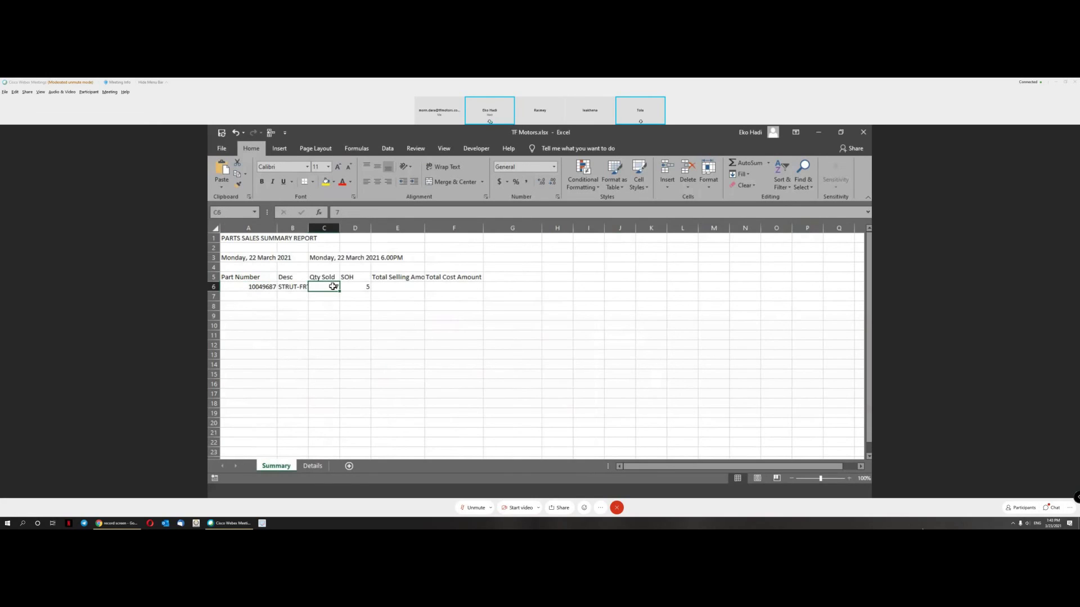
{"action": "left_click", "coordinate": [251, 285]}
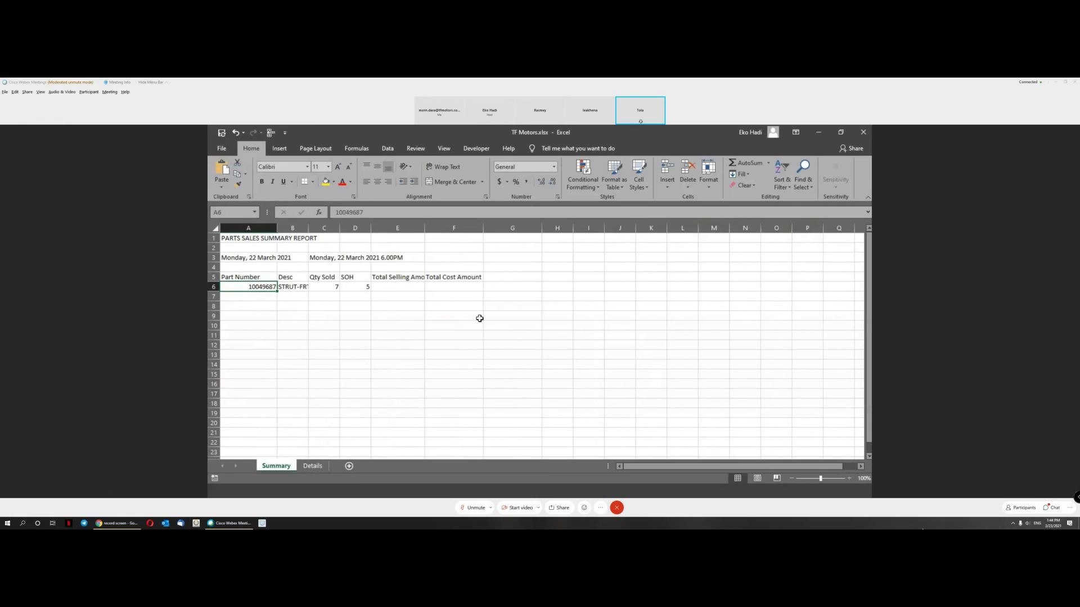
Step: Fill Part Number as a series from 10049687 and 10049688 down column A
{"action": "left_click_drag", "start_coordinate": [277, 293], "coordinate": [282, 357]}
{"action": "left_click", "coordinate": [261, 296]}
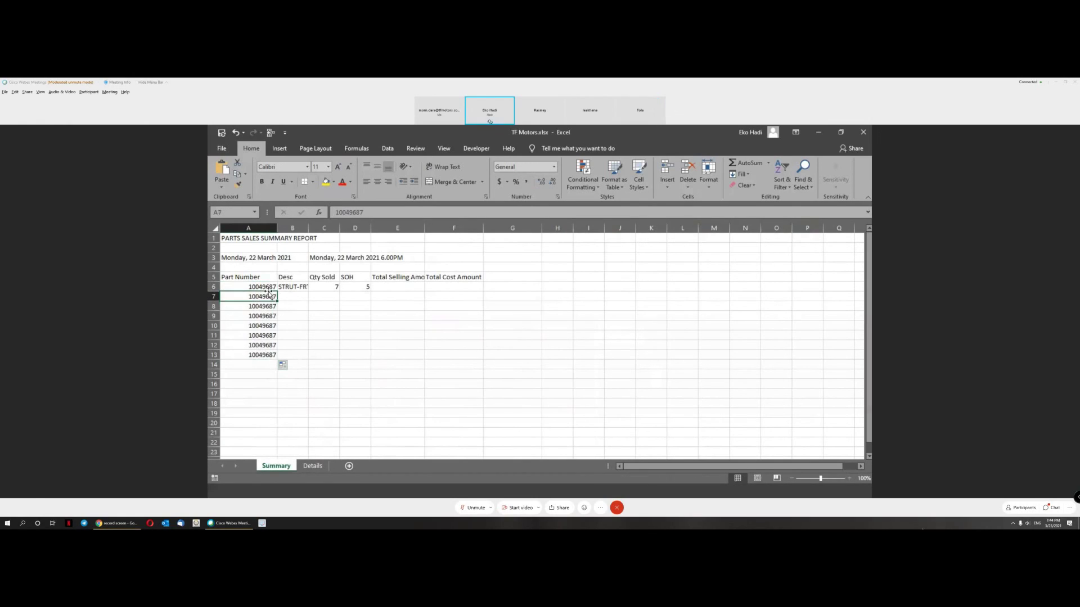
{"action": "left_click", "coordinate": [262, 287]}
{"action": "double_click", "coordinate": [262, 296]}
{"action": "key", "text": "Return"}
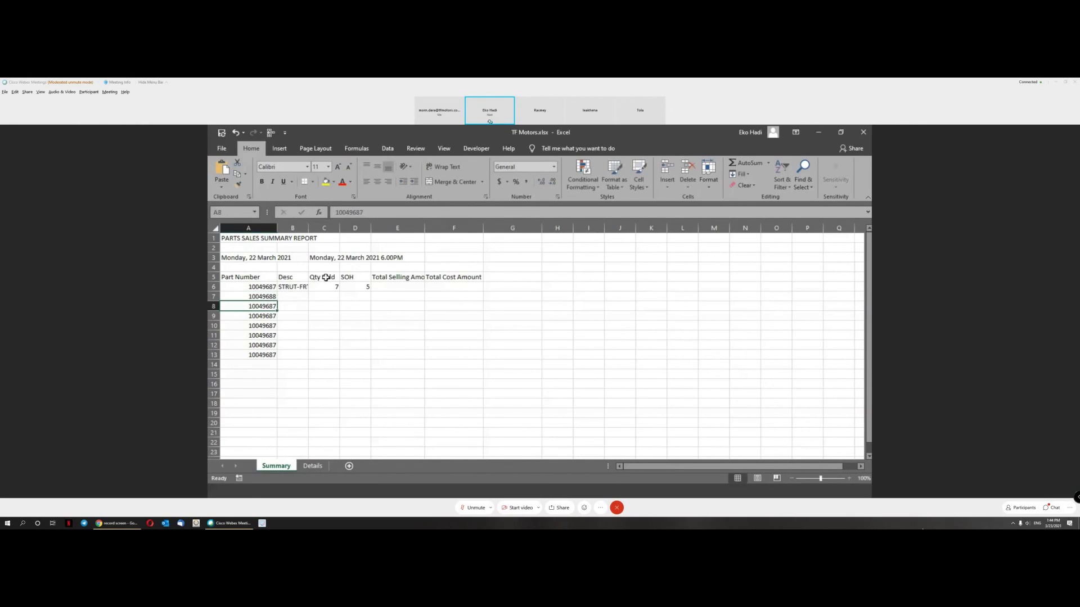
{"action": "left_click", "coordinate": [272, 291]}
{"action": "left_click_drag", "start_coordinate": [273, 290], "coordinate": [273, 299]}
{"action": "double_click", "coordinate": [278, 302]}
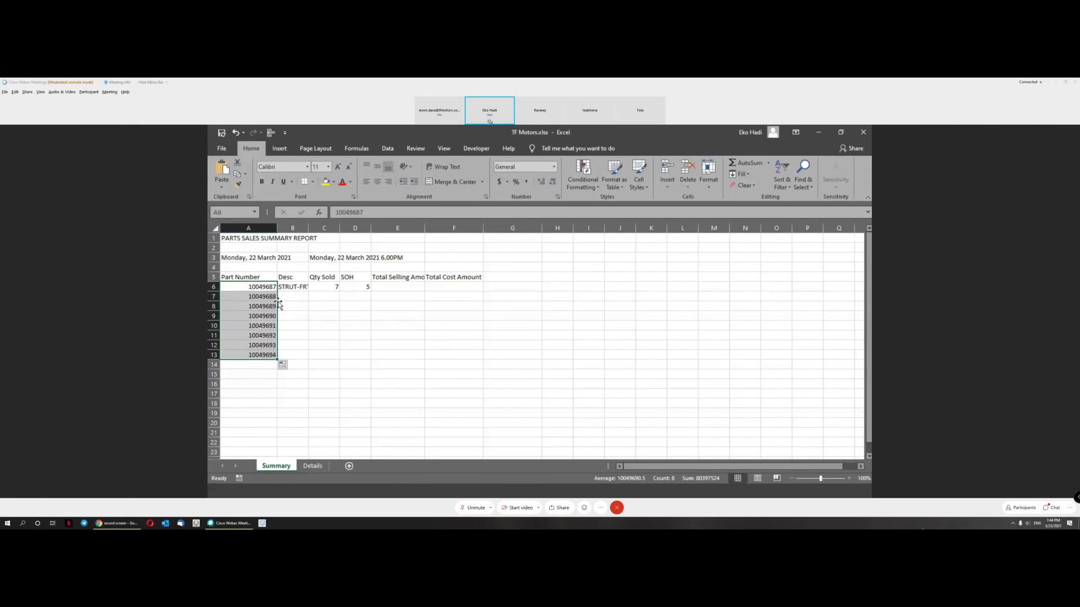
{"action": "left_click_drag", "start_coordinate": [278, 360], "coordinate": [286, 435]}
{"action": "key", "text": "ctrl+z"}
{"action": "scroll", "coordinate": [360, 334], "scroll_direction": "up", "scroll_amount": 1}
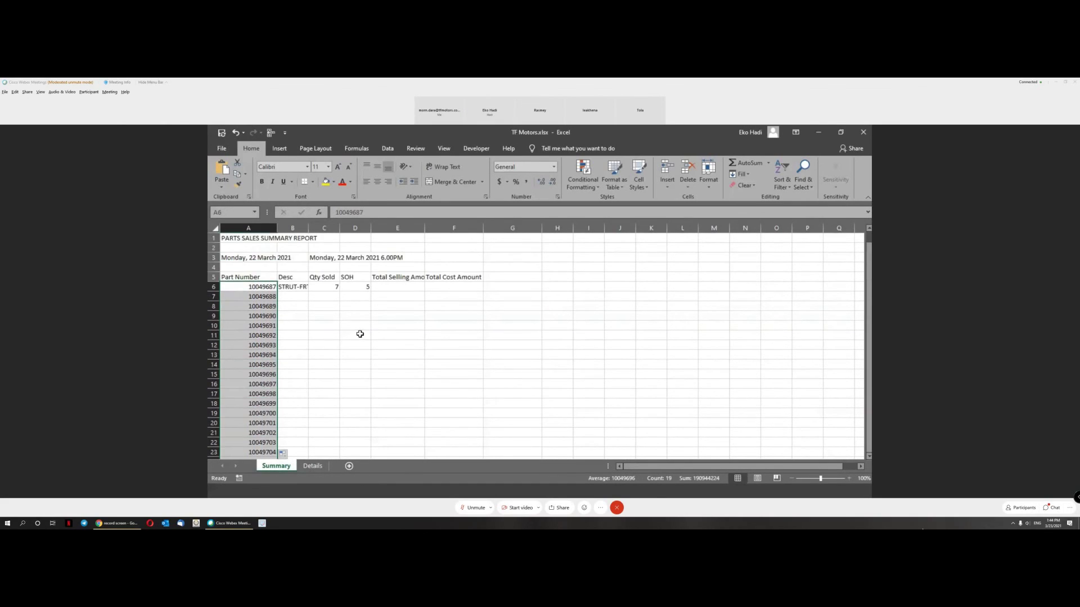
Step: Enter Qty Sold values 18, 20, 14, 16, 18, 15, 9, 10, 33 in C7:C15
{"action": "left_click", "coordinate": [331, 287]}
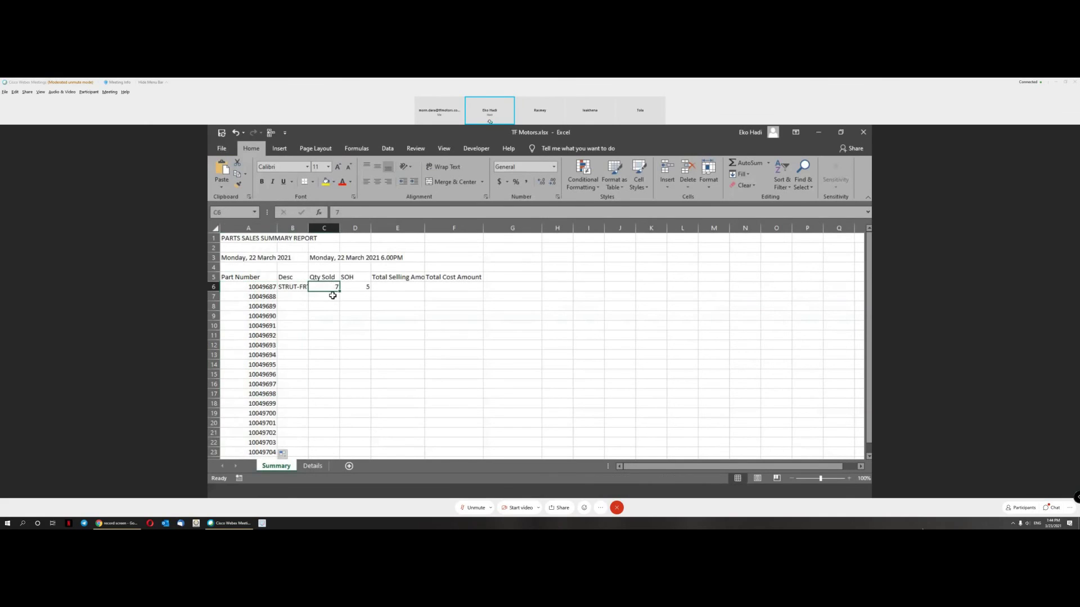
{"action": "left_click", "coordinate": [335, 297]}
{"action": "type", "text": "18"}
{"action": "key", "text": "Return"}
{"action": "type", "text": "2"}
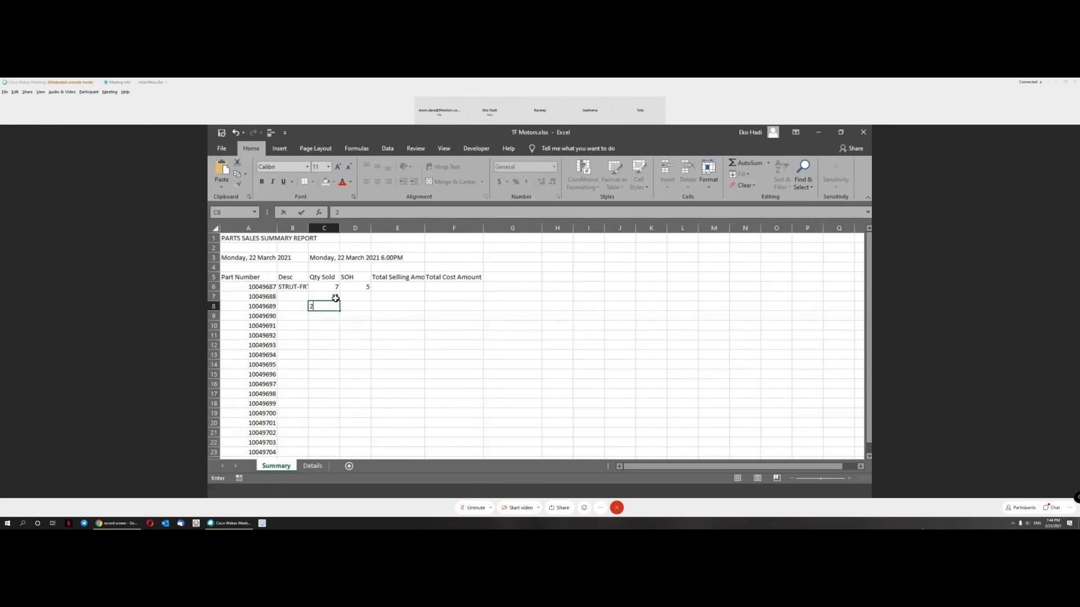
{"action": "type", "text": "0"}
{"action": "key", "text": "Return"}
{"action": "type", "text": "14"}
{"action": "key", "text": "Return"}
{"action": "type", "text": "16"}
{"action": "key", "text": "Return"}
{"action": "type", "text": "18"}
{"action": "key", "text": "Return"}
{"action": "type", "text": "15"}
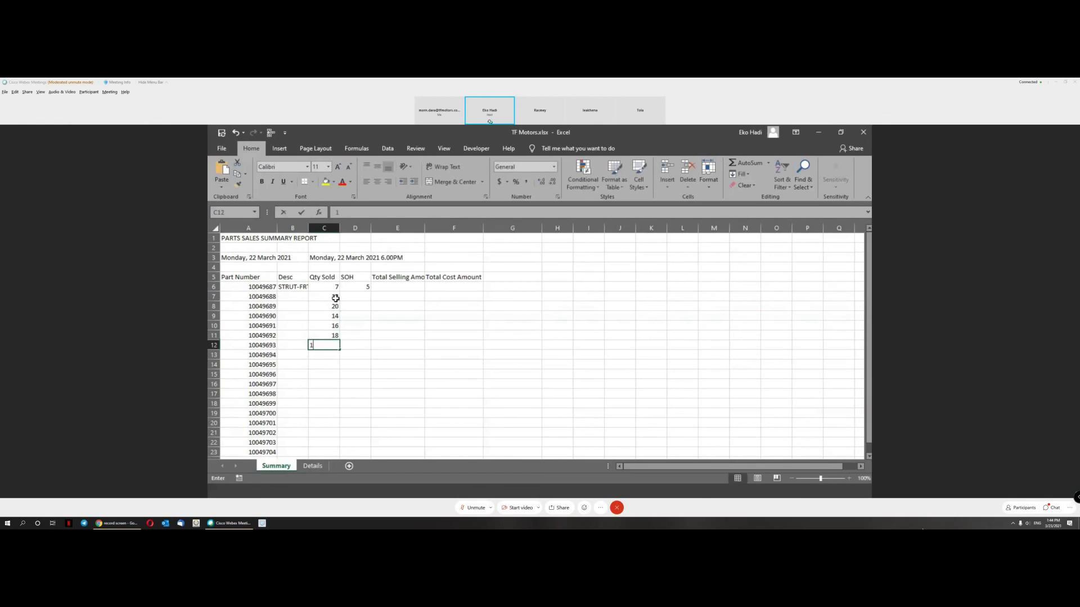
{"action": "key", "text": "Return"}
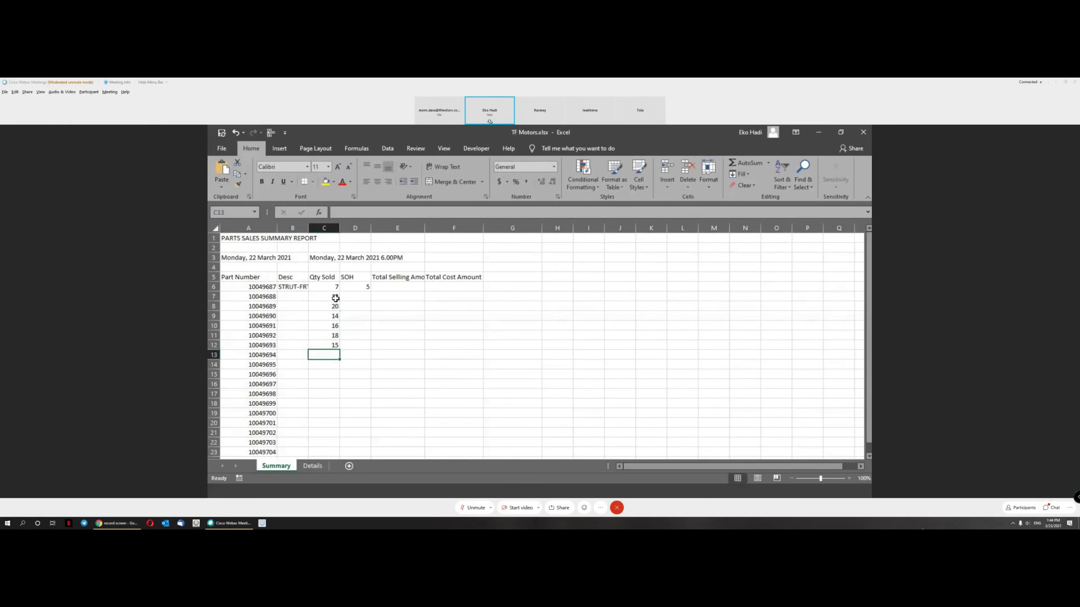
{"action": "type", "text": "9"}
{"action": "key", "text": "Return"}
{"action": "type", "text": "10"}
{"action": "key", "text": "Return"}
{"action": "type", "text": "33"}
{"action": "key", "text": "Return"}
Step: Copy the quantities C7:C15 and paste them into C16:C24
{"action": "scroll", "coordinate": [336, 300], "scroll_direction": "down", "scroll_amount": 3}
{"action": "scroll", "coordinate": [336, 301], "scroll_direction": "up", "scroll_amount": 3}
{"action": "left_click_drag", "start_coordinate": [336, 300], "coordinate": [332, 372]}
{"action": "key", "text": "ctrl+c"}
{"action": "scroll", "coordinate": [337, 337], "scroll_direction": "down", "scroll_amount": 3}
{"action": "left_click", "coordinate": [325, 296]}
{"action": "key", "text": "ctrl+v"}
{"action": "left_click", "coordinate": [383, 348]}
{"action": "scroll", "coordinate": [360, 325], "scroll_direction": "up", "scroll_amount": 3}
{"action": "key", "text": "Escape"}
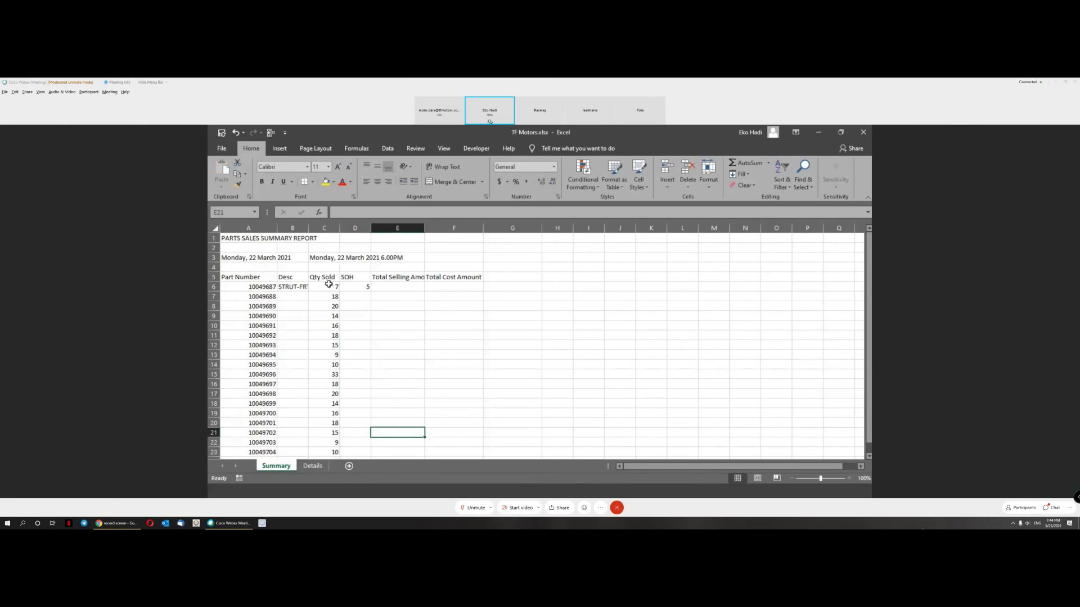
Step: Select the parts table from the Part Number heading down to row 24
{"action": "left_click", "coordinate": [329, 284]}
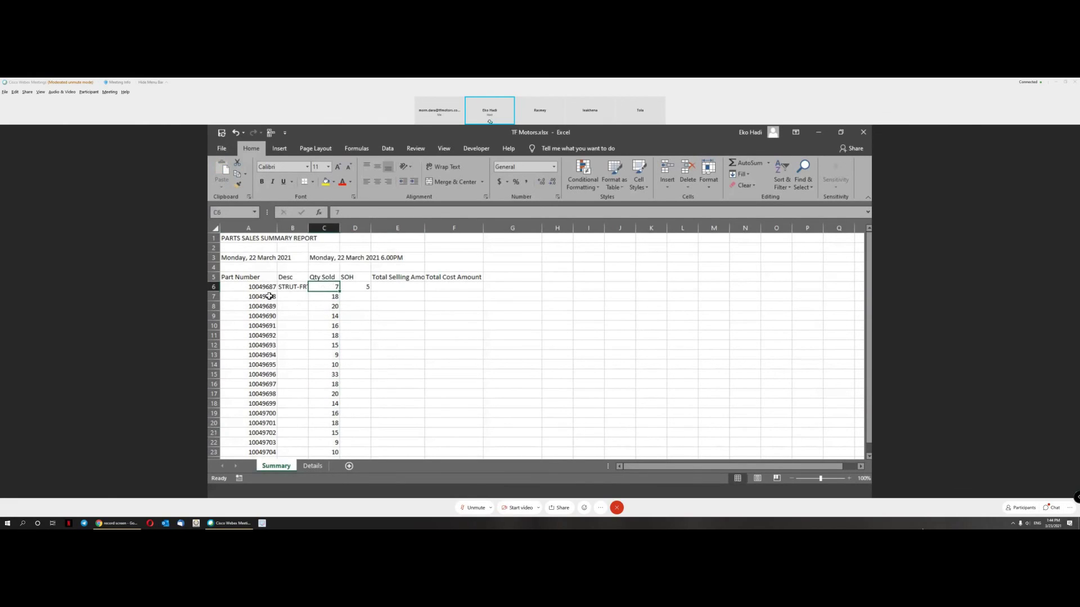
{"action": "left_click", "coordinate": [251, 279]}
{"action": "scroll", "coordinate": [391, 294], "scroll_direction": "down", "scroll_amount": 3}
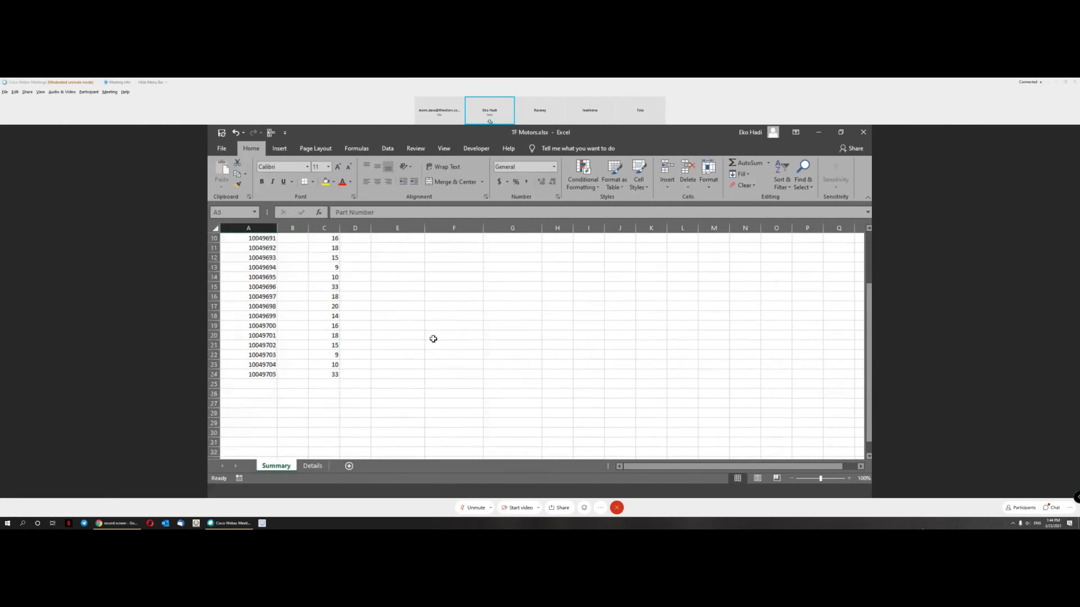
{"action": "left_click", "coordinate": [458, 371], "text": "shift"}
Step: Custom-sort the table by Qty Sold, Largest to Smallest
{"action": "scroll", "coordinate": [545, 344], "scroll_direction": "up", "scroll_amount": 3}
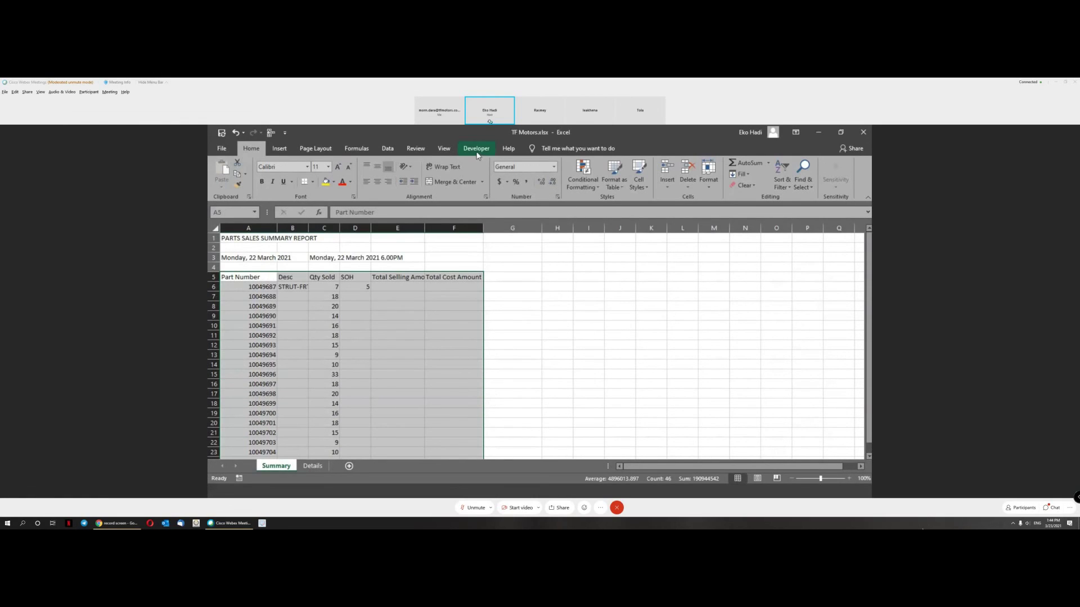
{"action": "left_click", "coordinate": [444, 149]}
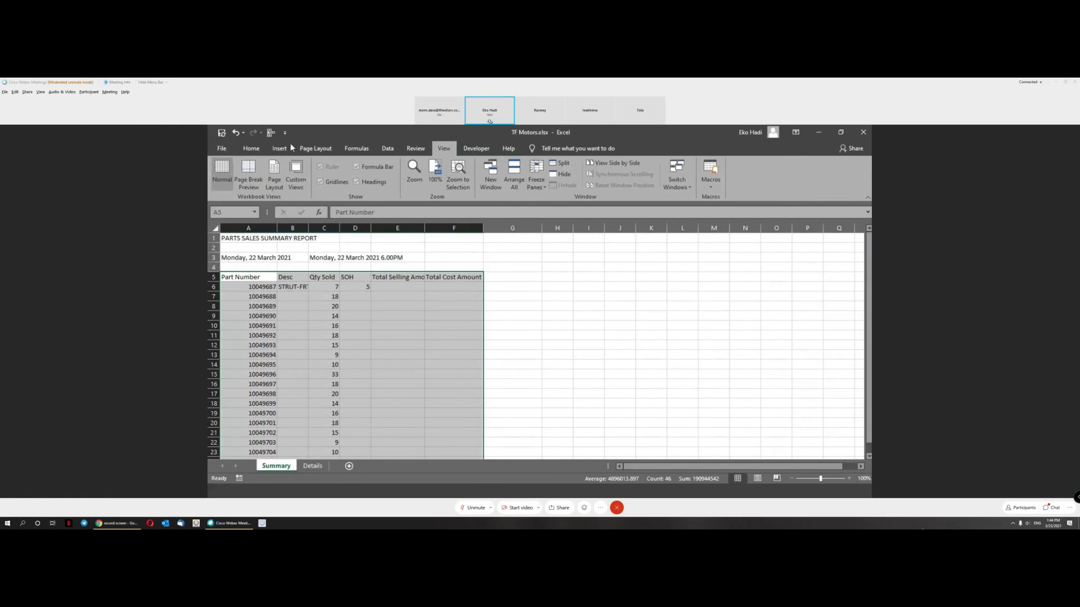
{"action": "left_click", "coordinate": [254, 150]}
{"action": "left_click", "coordinate": [780, 183]}
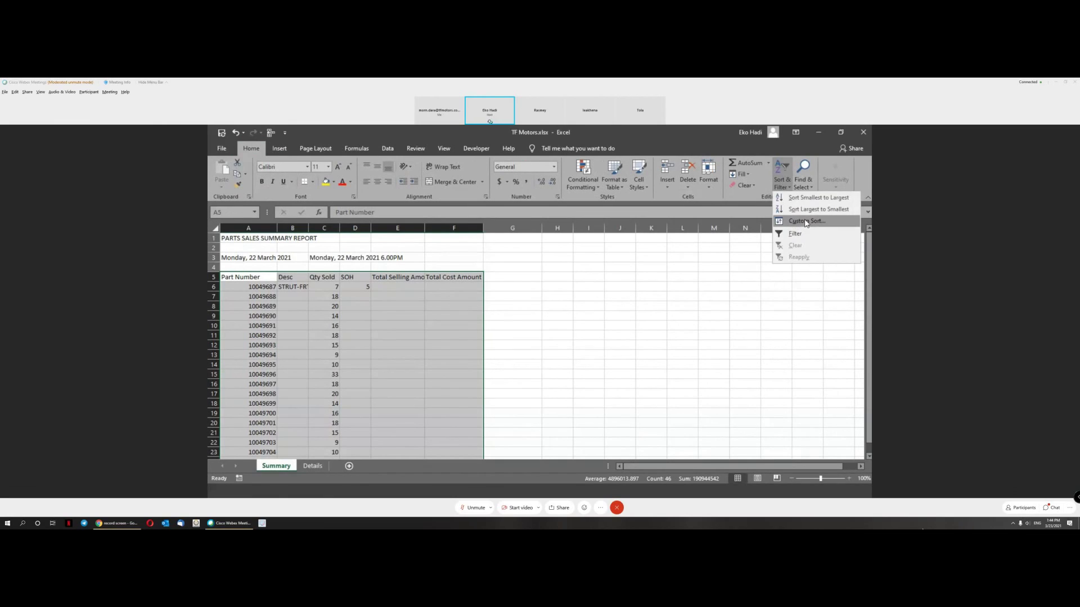
{"action": "left_click", "coordinate": [805, 225]}
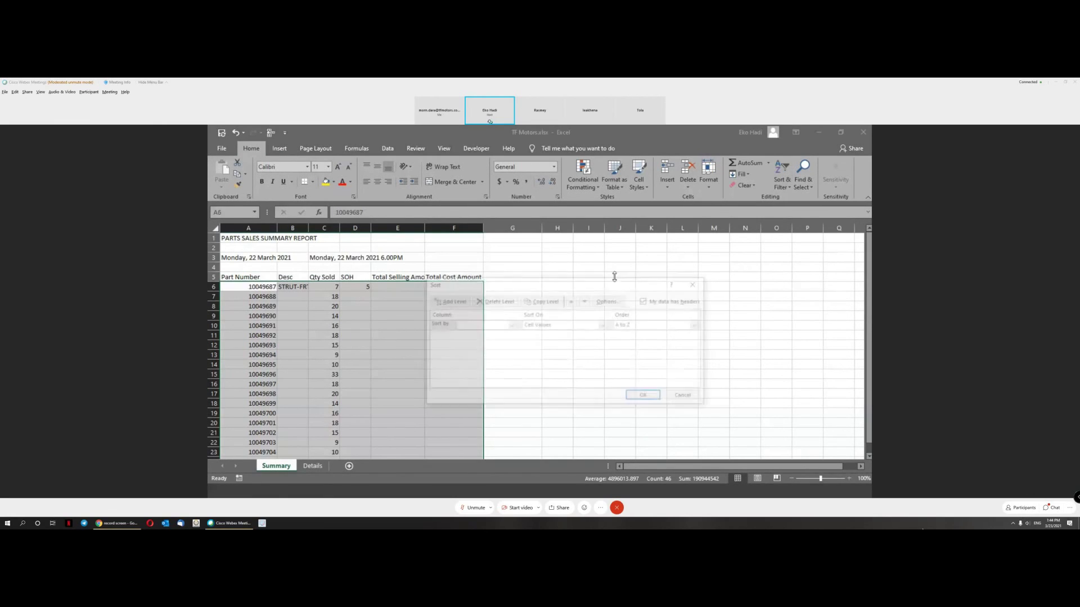
{"action": "left_click", "coordinate": [512, 326]}
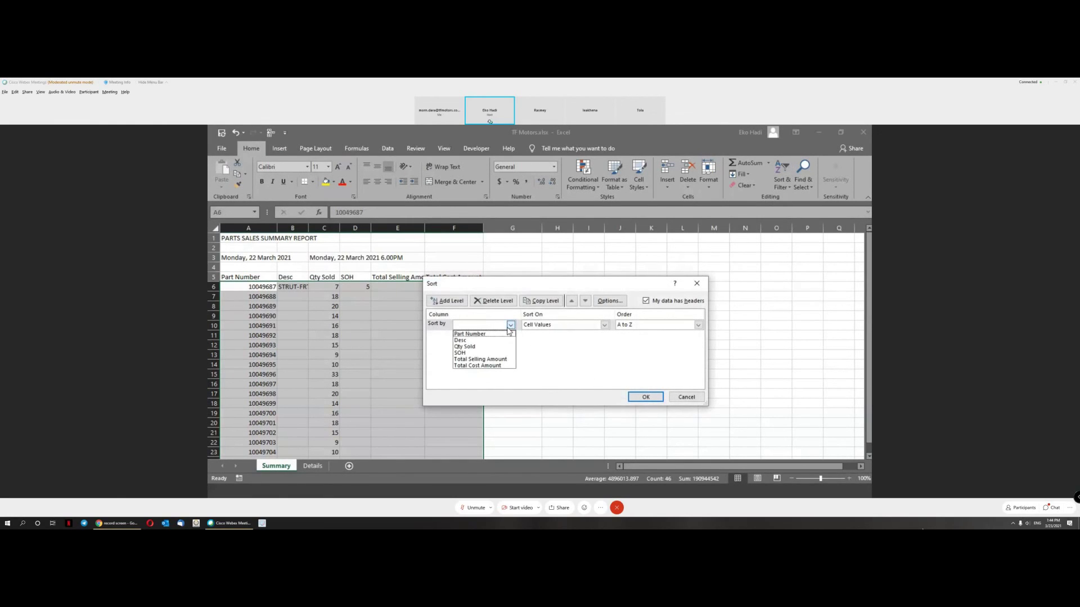
{"action": "left_click", "coordinate": [477, 347]}
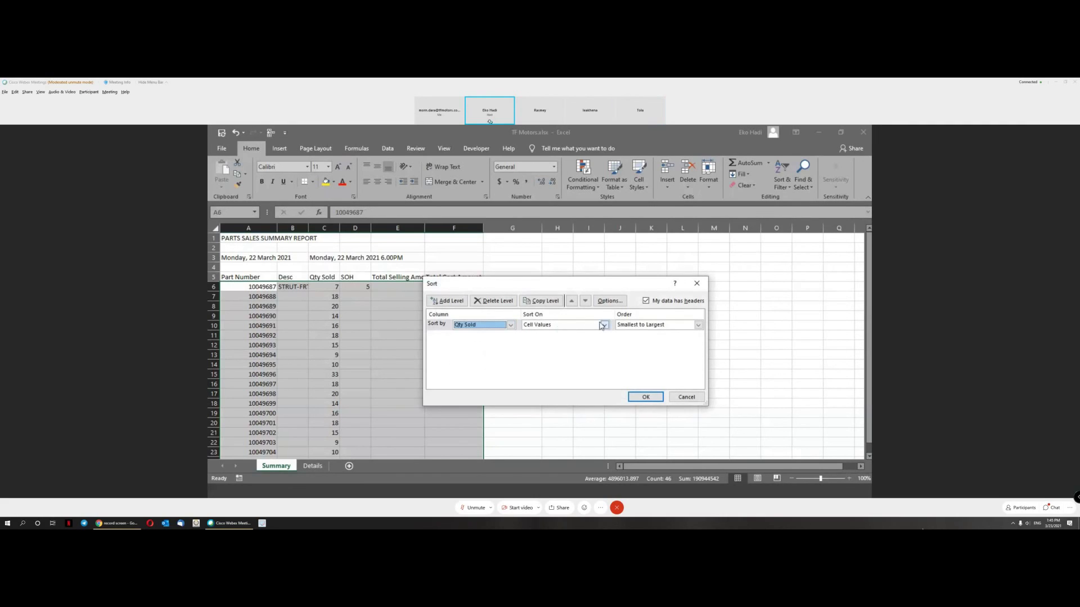
{"action": "left_click", "coordinate": [697, 325]}
{"action": "left_click", "coordinate": [649, 340]}
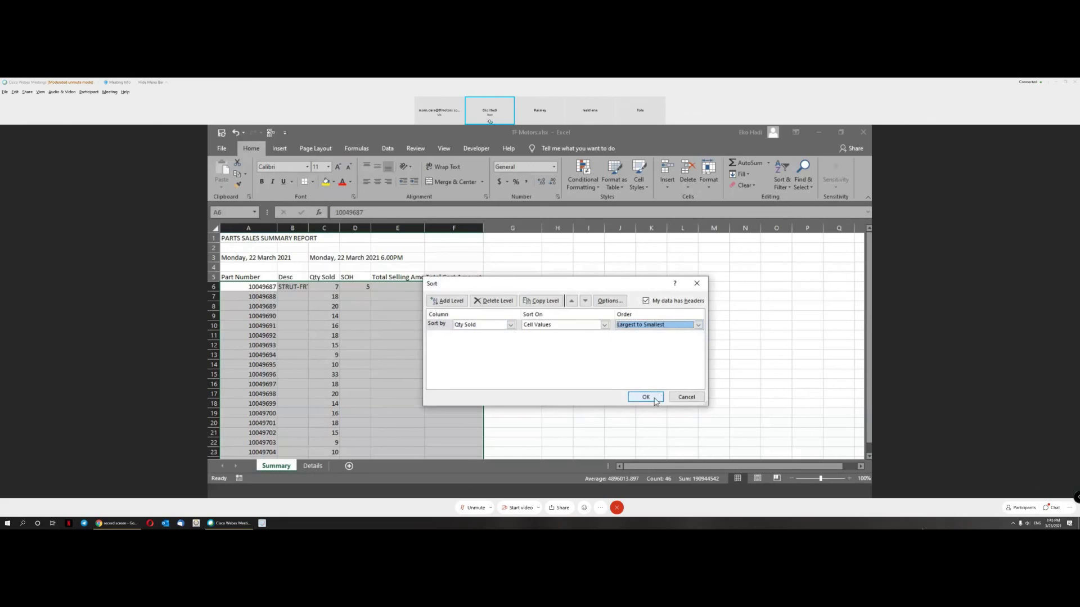
{"action": "left_click", "coordinate": [646, 397]}
{"action": "left_click", "coordinate": [357, 345]}
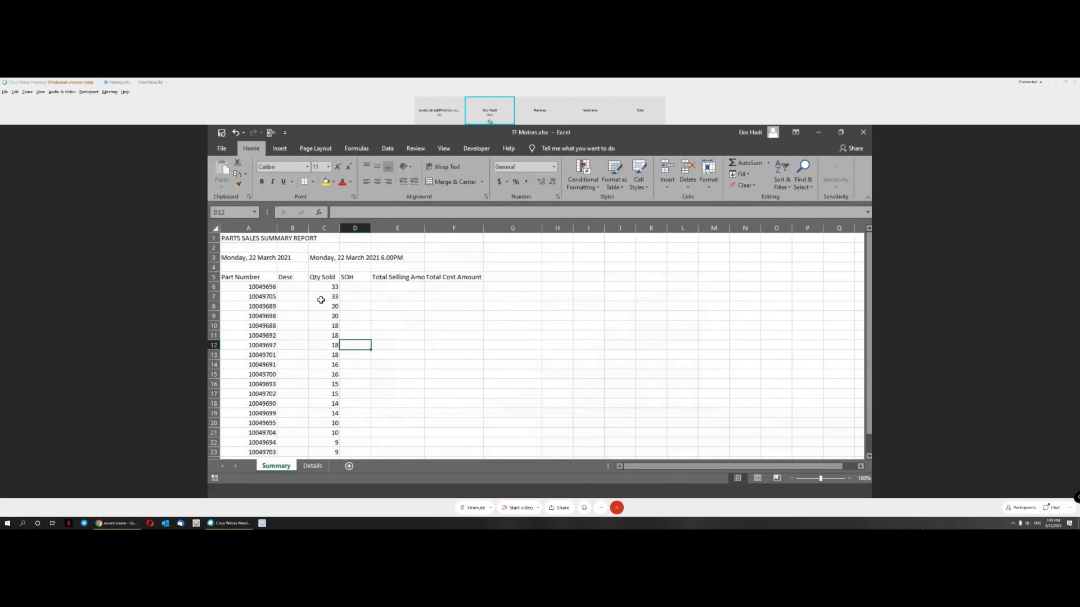
Step: Check the sorted list, running from 33 at the top down to 7
{"action": "left_click", "coordinate": [331, 287]}
{"action": "scroll", "coordinate": [332, 291], "scroll_direction": "down", "scroll_amount": 2}
{"action": "scroll", "coordinate": [334, 293], "scroll_direction": "up", "scroll_amount": 2}
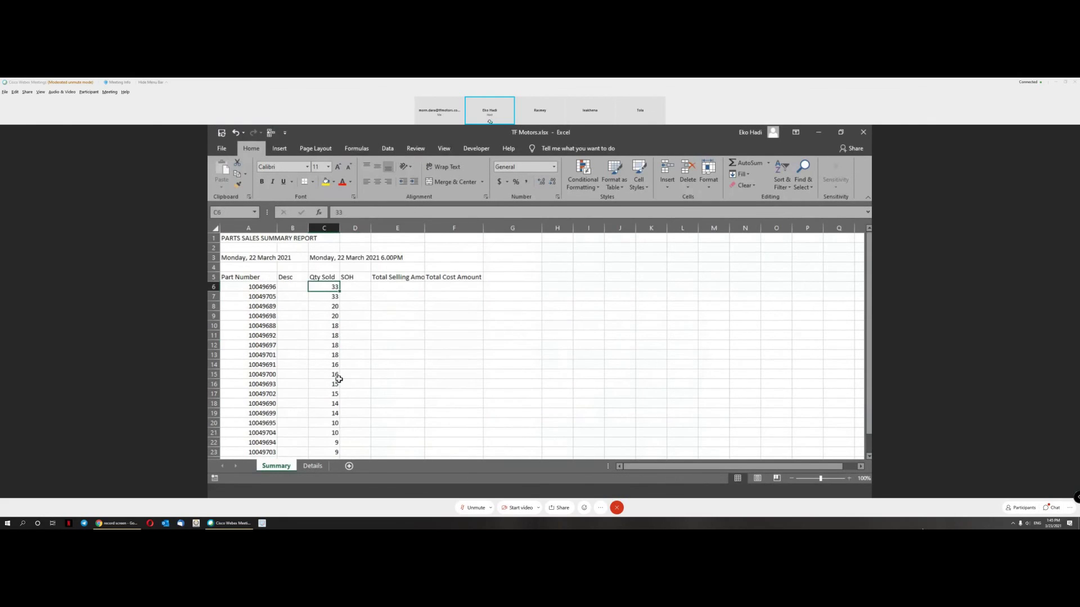
{"action": "scroll", "coordinate": [286, 294], "scroll_direction": "down", "scroll_amount": 1}
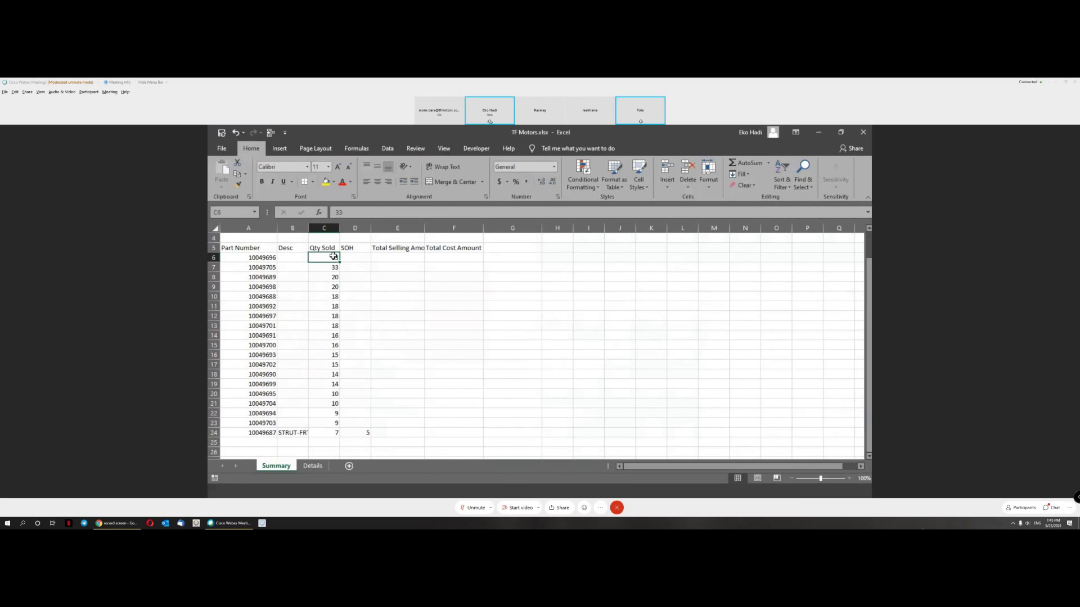
Step: Insert a new column A and number the sorted rows from 1 down to row 24
{"action": "right_click", "coordinate": [255, 226]}
{"action": "left_click", "coordinate": [296, 302]}
{"action": "left_click", "coordinate": [242, 256]}
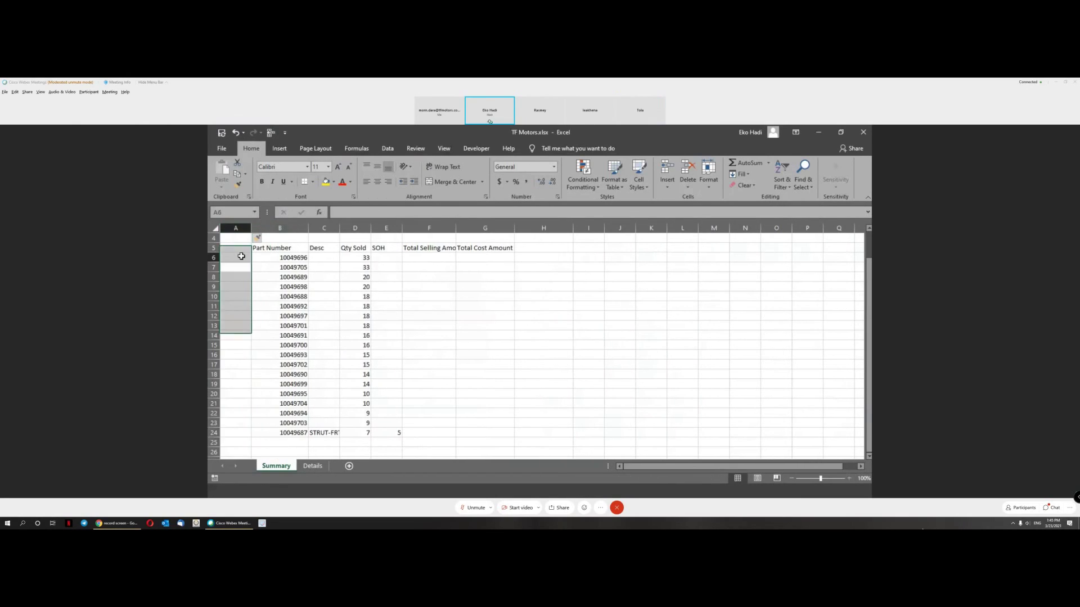
{"action": "type", "text": "1"}
{"action": "key", "text": "Return"}
{"action": "left_click", "coordinate": [241, 256]}
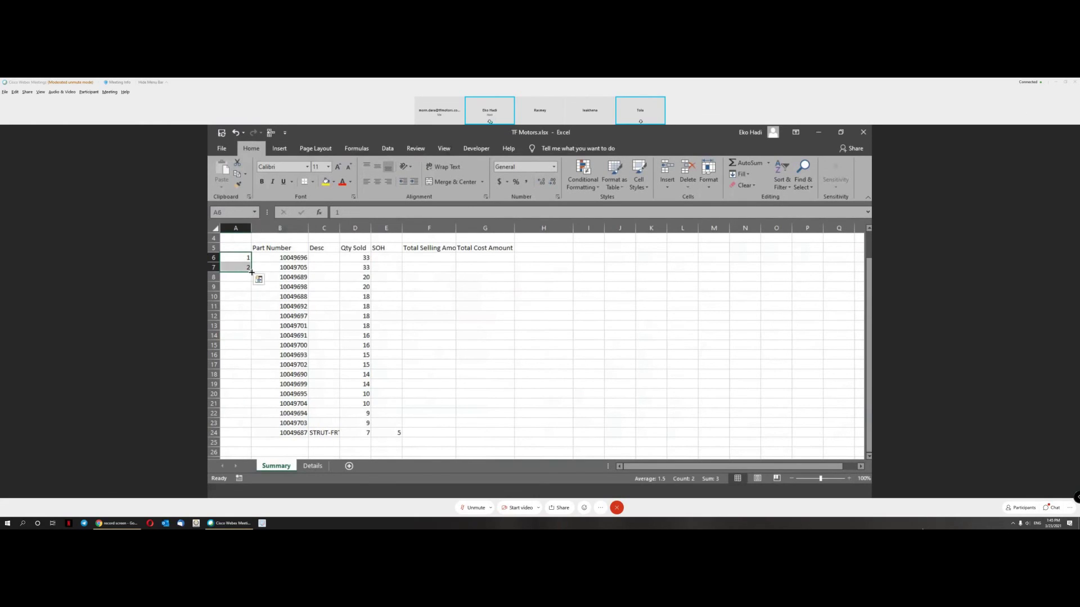
{"action": "double_click", "coordinate": [251, 262], "text": "ctrl"}
Step: Review the Qty Sold column, then move to the Details sheet
{"action": "scroll", "coordinate": [493, 375], "scroll_direction": "up", "scroll_amount": 1}
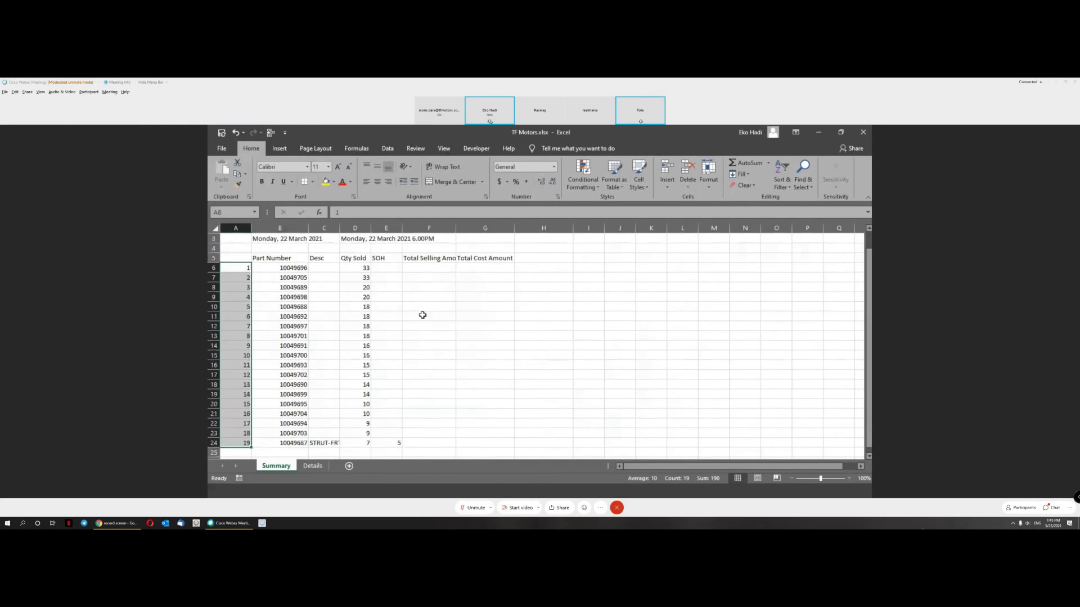
{"action": "left_click", "coordinate": [365, 287]}
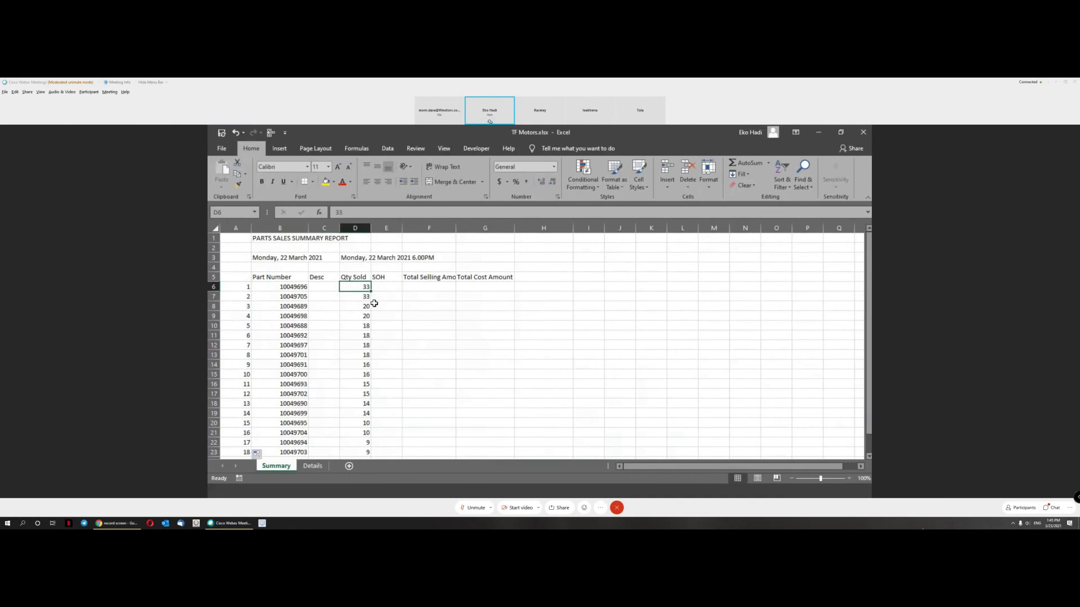
{"action": "left_click", "coordinate": [357, 277]}
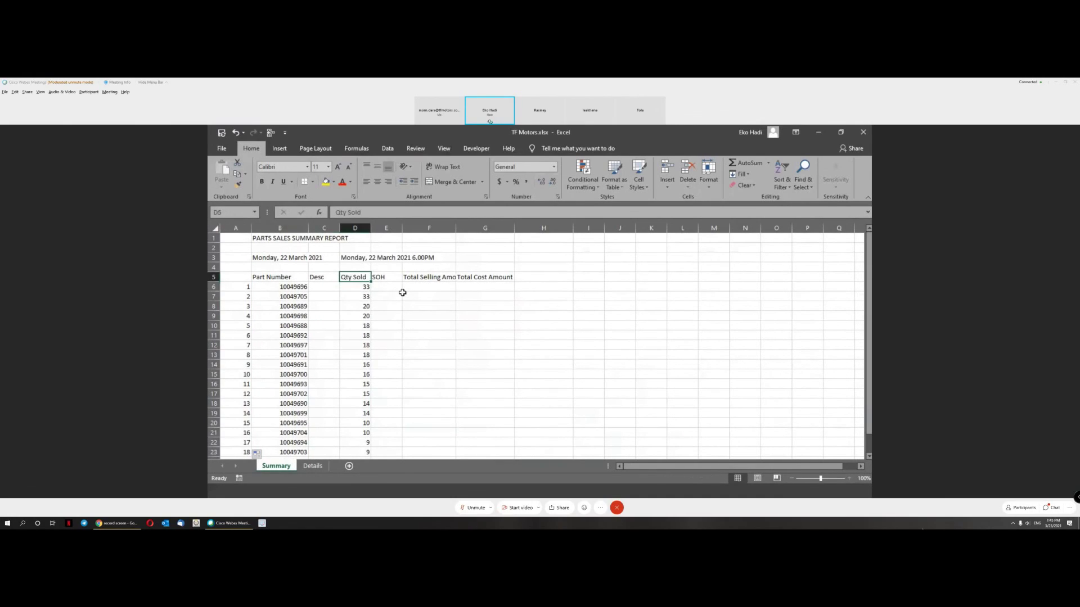
{"action": "left_click", "coordinate": [310, 468]}
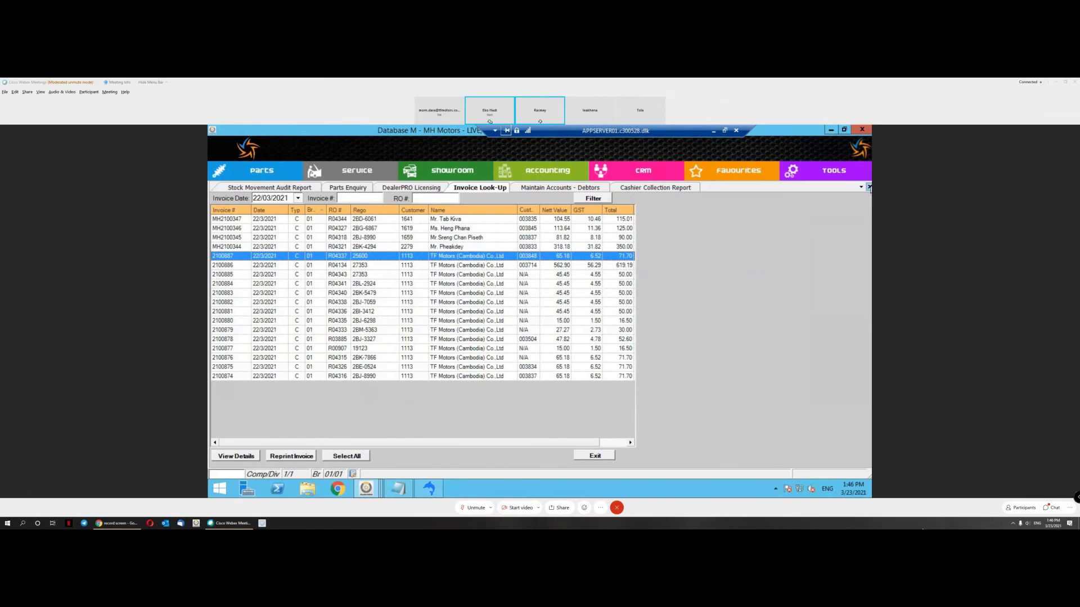
Step: Close the three open report screens in DealerPRO
{"action": "left_click", "coordinate": [869, 187]}
{"action": "left_click", "coordinate": [869, 186]}
{"action": "left_click", "coordinate": [868, 187]}
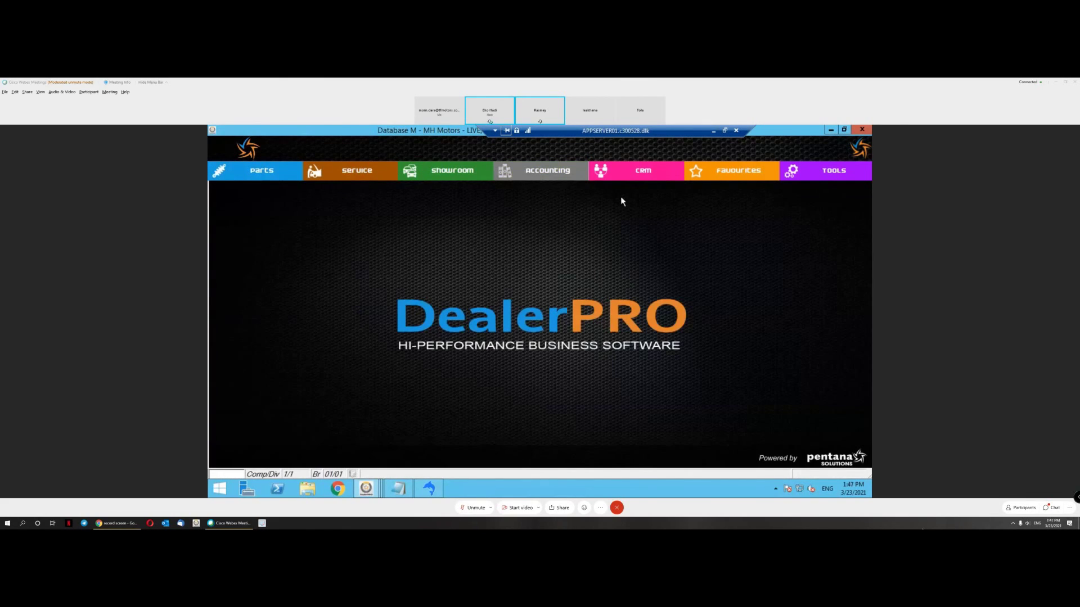
Step: Open CRM > Reminder Notices, select the RX5 row and bring up the Filter
{"action": "left_click", "coordinate": [630, 172]}
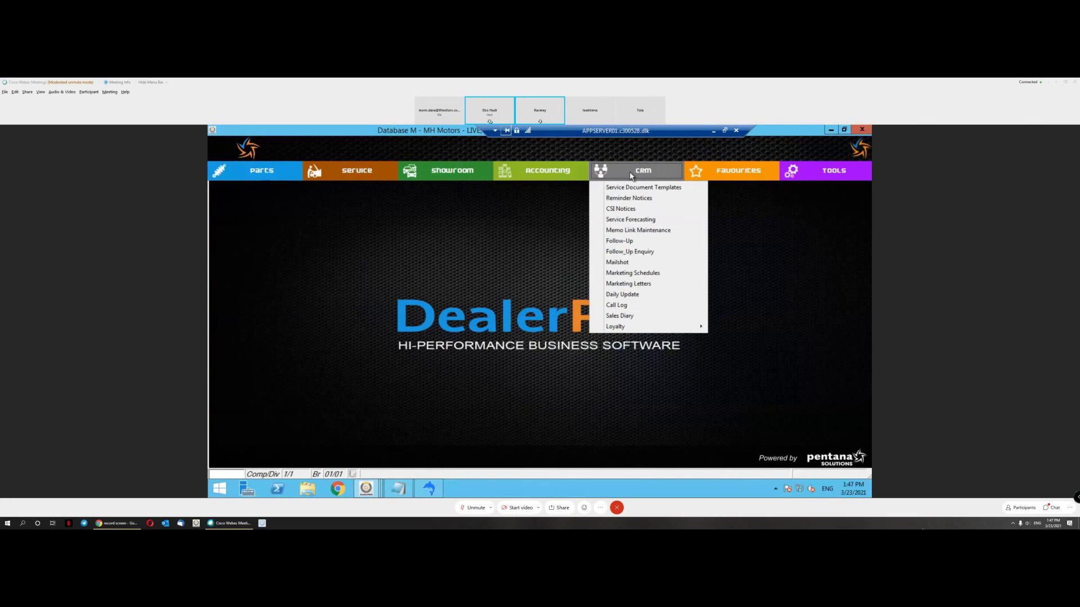
{"action": "left_click", "coordinate": [640, 199]}
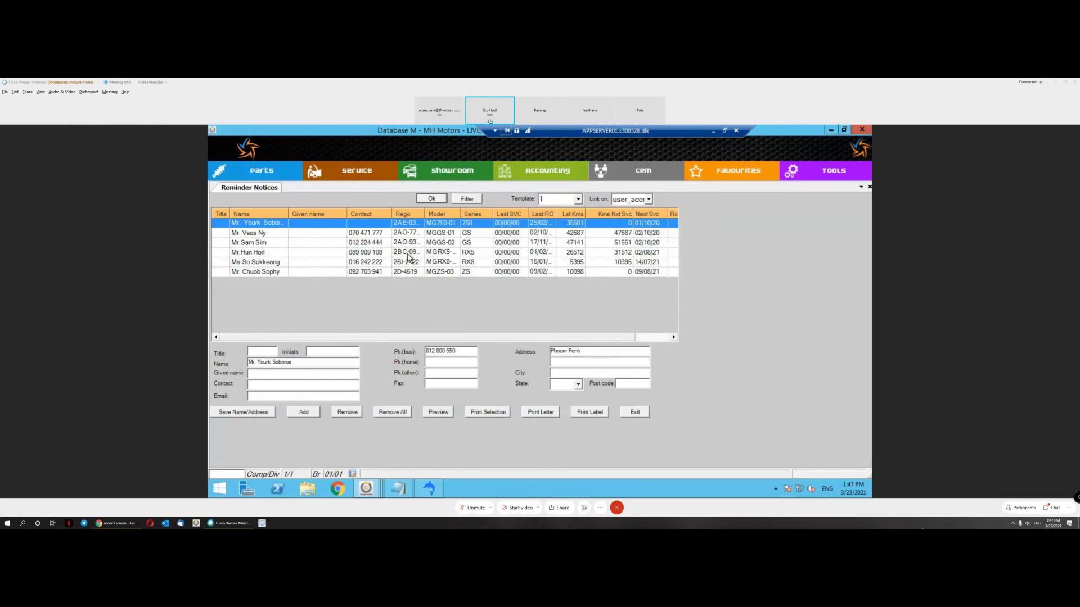
{"action": "left_click", "coordinate": [409, 256]}
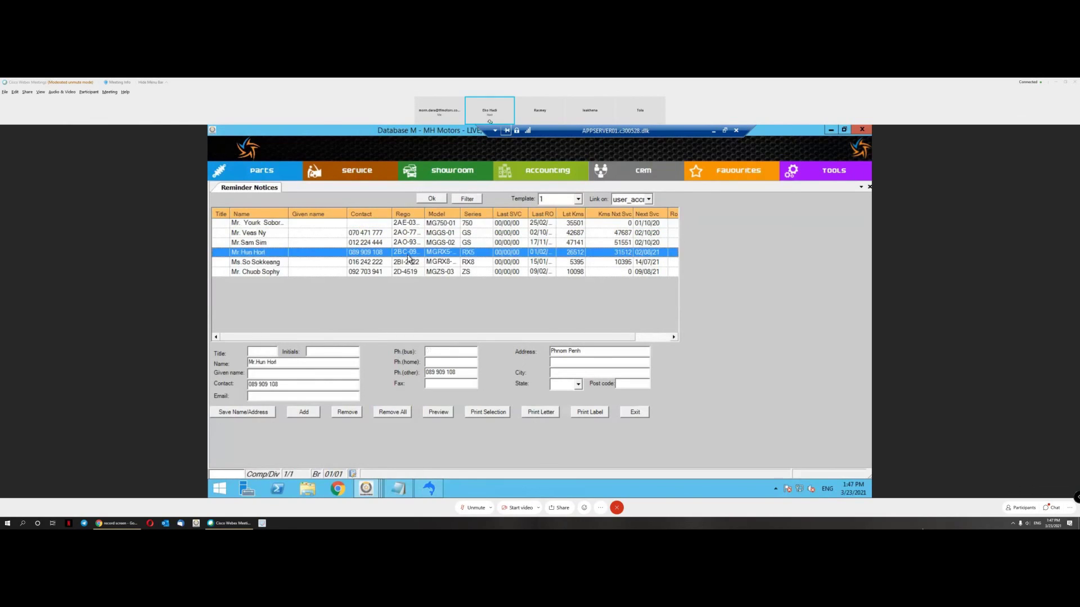
{"action": "left_click", "coordinate": [468, 199]}
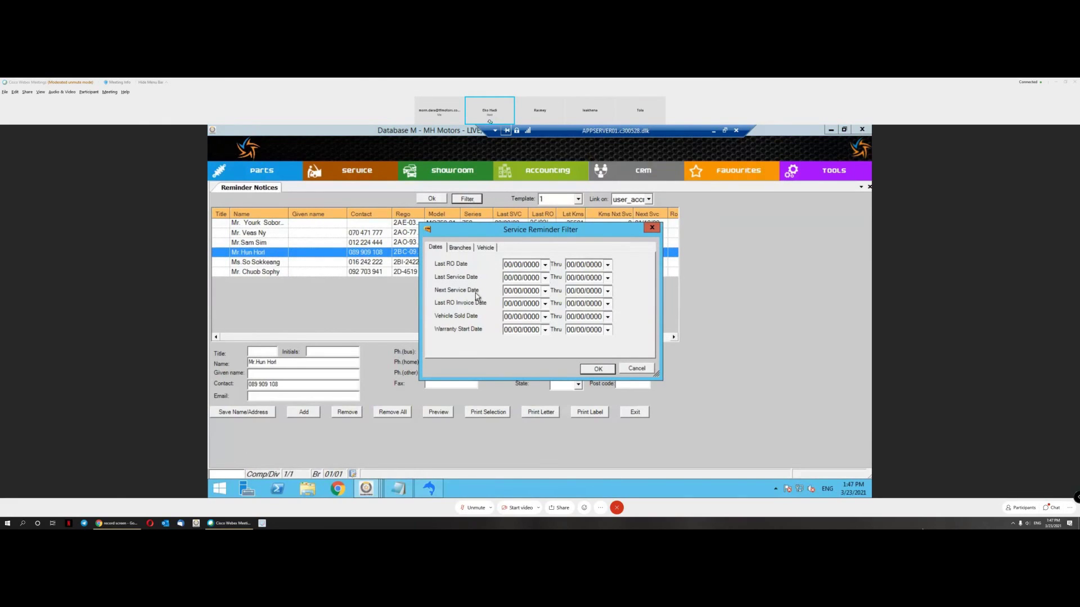
Step: Filter Next Service Date 21/03/2021 to 27/03/2021 and overwrite the existing reminder list
{"action": "left_click", "coordinate": [545, 290]}
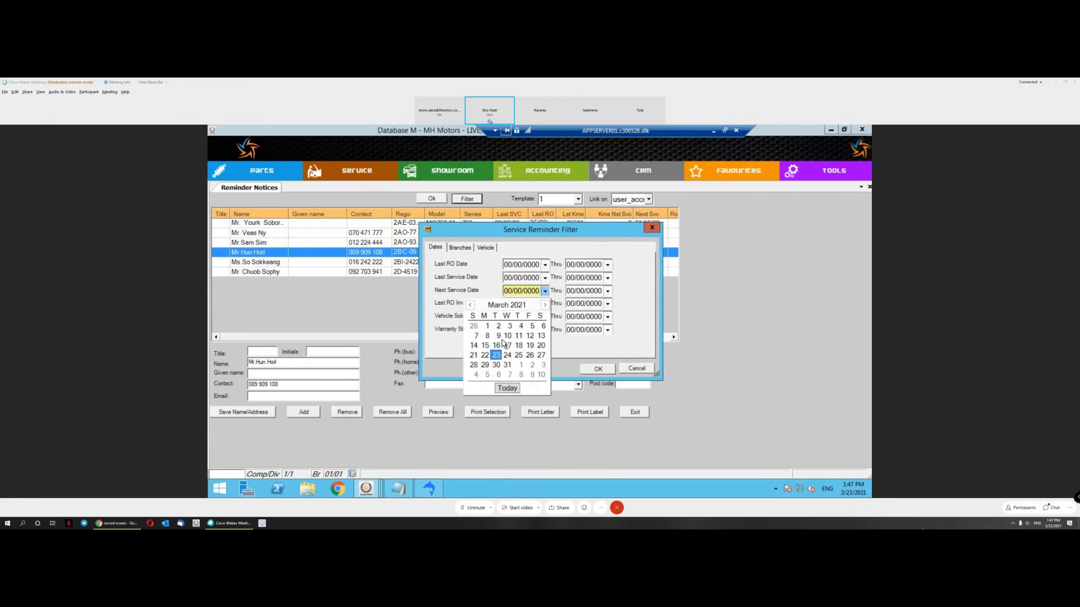
{"action": "left_click", "coordinate": [474, 356]}
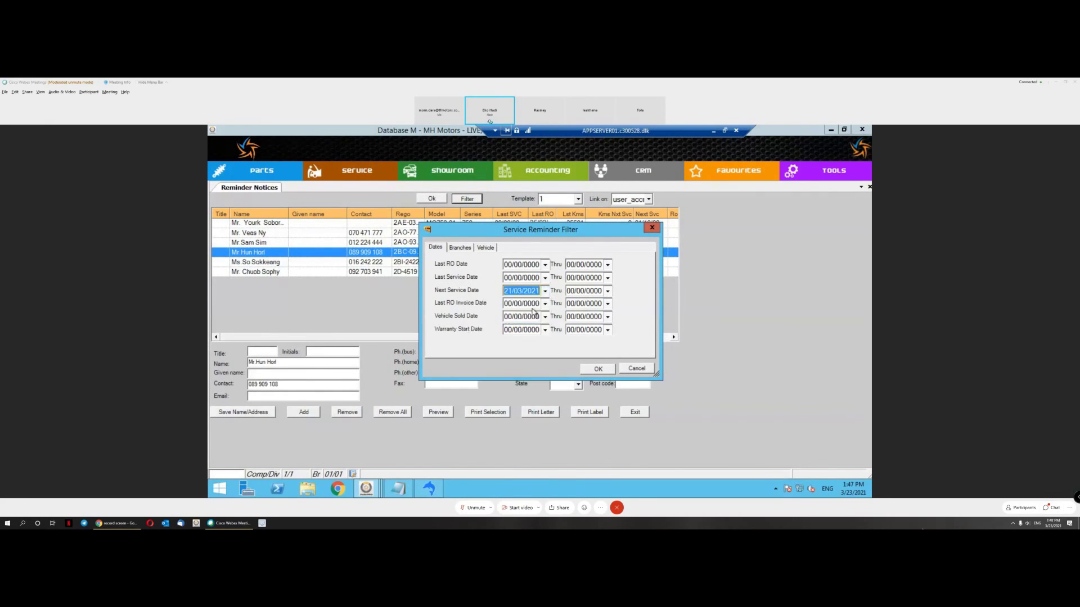
{"action": "left_click", "coordinate": [607, 290]}
{"action": "left_click", "coordinate": [604, 357]}
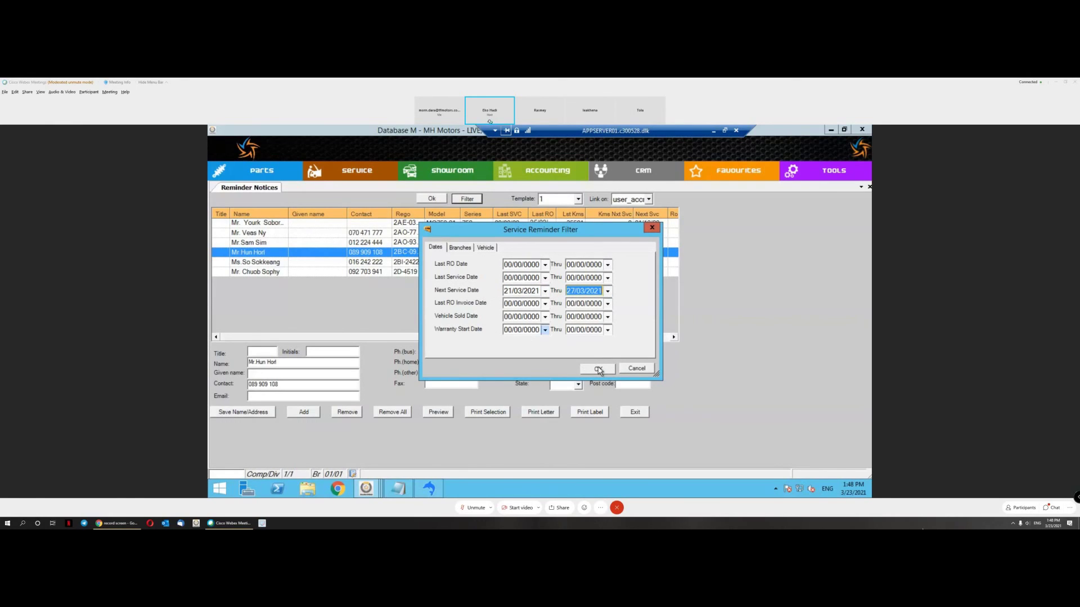
{"action": "left_click", "coordinate": [598, 369]}
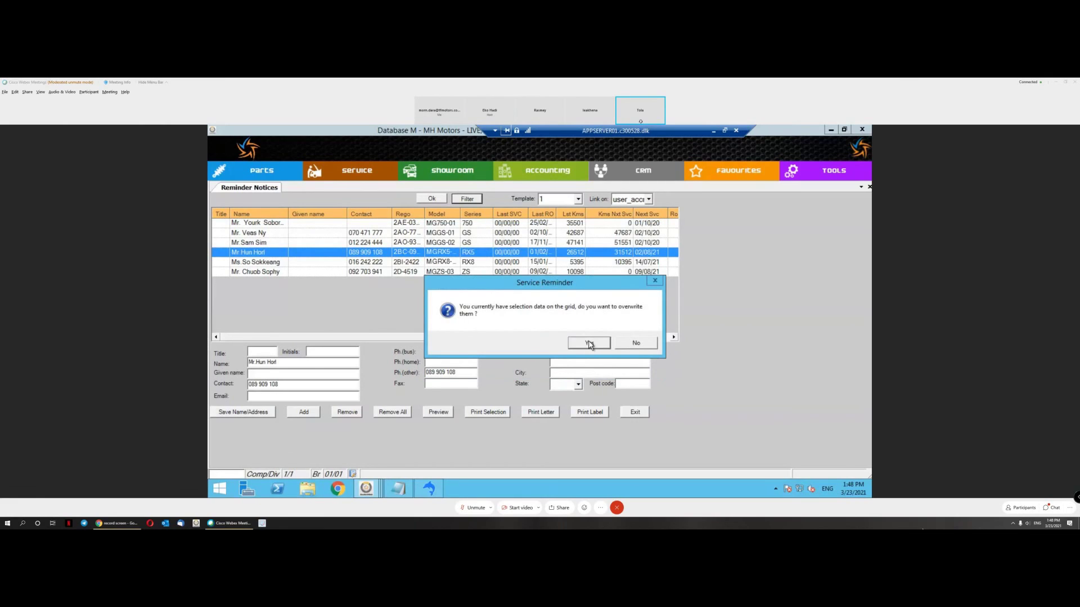
{"action": "left_click", "coordinate": [588, 344]}
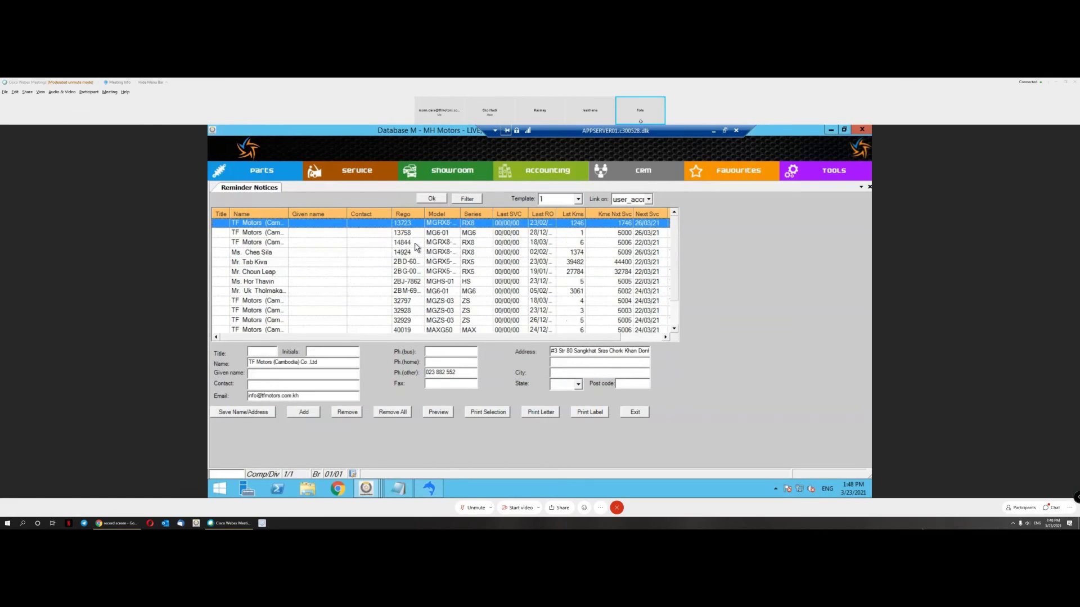
{"action": "left_click", "coordinate": [415, 244]}
Step: Widen Last RO, narrow Given name, and print the selection as a report preview
{"action": "scroll", "coordinate": [419, 256], "scroll_direction": "down", "scroll_amount": 1}
{"action": "scroll", "coordinate": [450, 254], "scroll_direction": "up", "scroll_amount": 1}
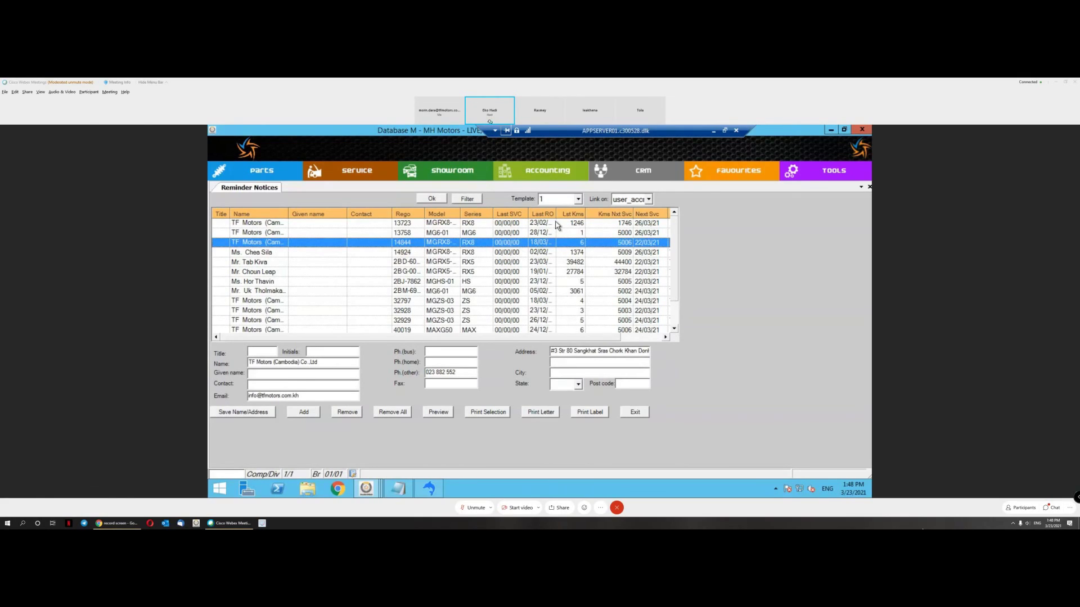
{"action": "left_click_drag", "start_coordinate": [555, 216], "coordinate": [569, 216]}
{"action": "left_click_drag", "start_coordinate": [347, 213], "coordinate": [337, 214]}
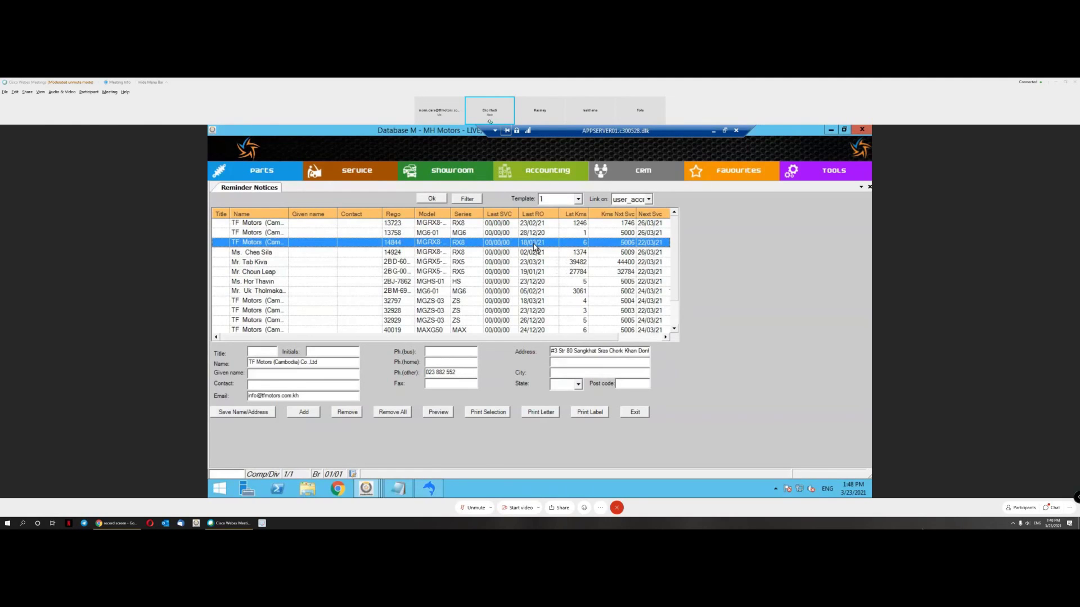
{"action": "left_click", "coordinate": [529, 236]}
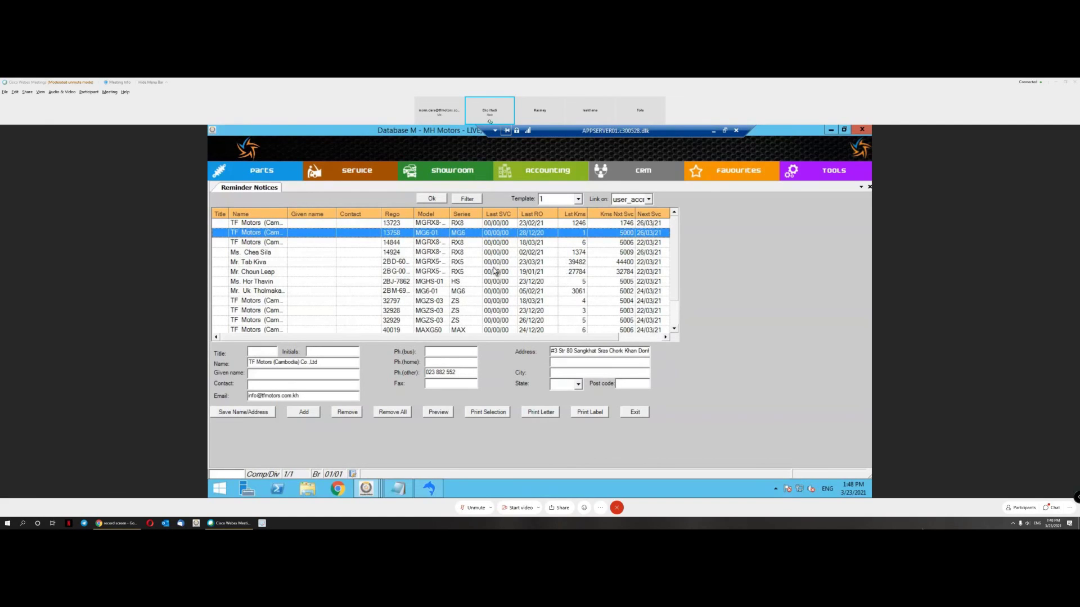
{"action": "left_click", "coordinate": [485, 412]}
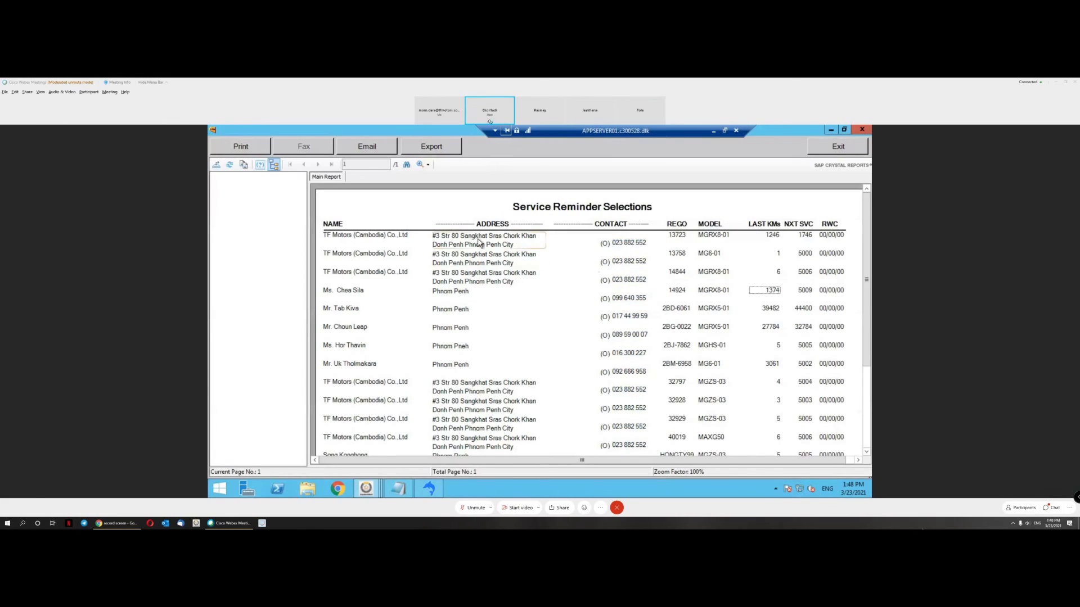
Step: Inspect the report's contact, address, name and rego fields, then exit the preview
{"action": "left_click", "coordinate": [629, 243]}
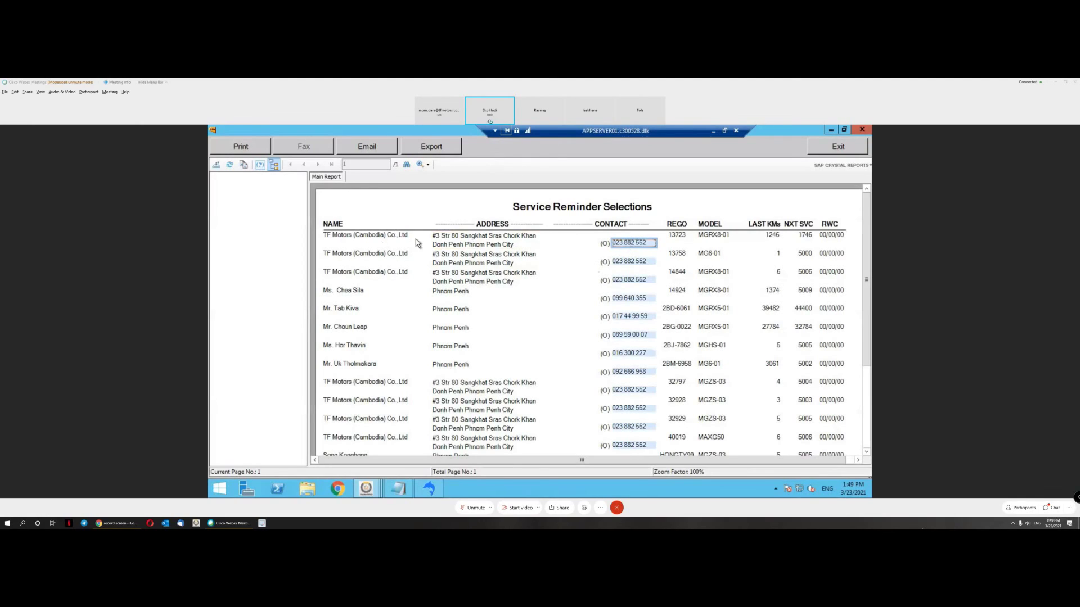
{"action": "left_click", "coordinate": [637, 281]}
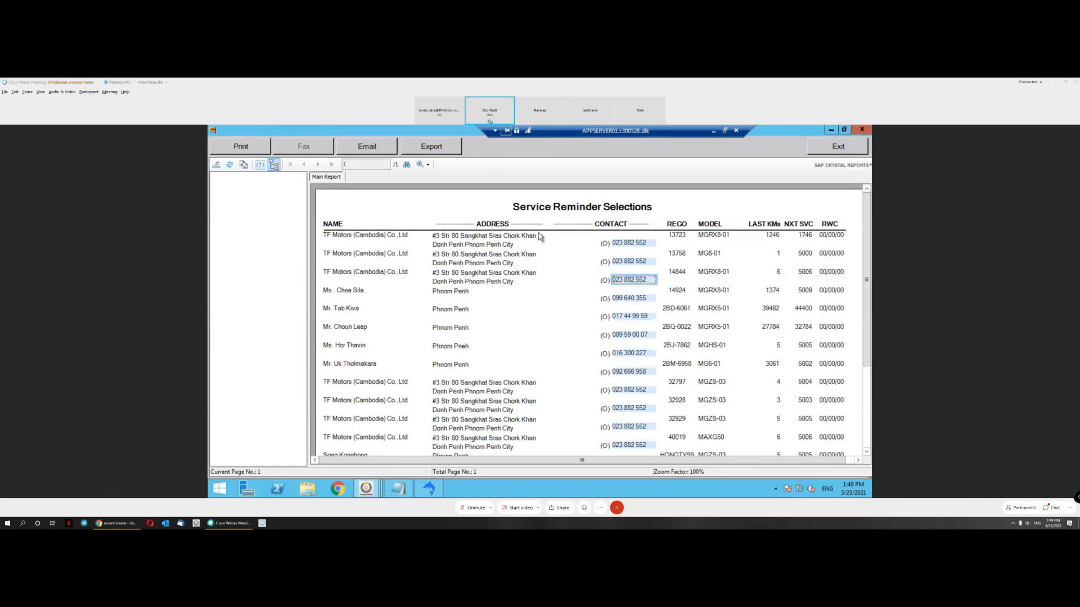
{"action": "left_click", "coordinate": [508, 241]}
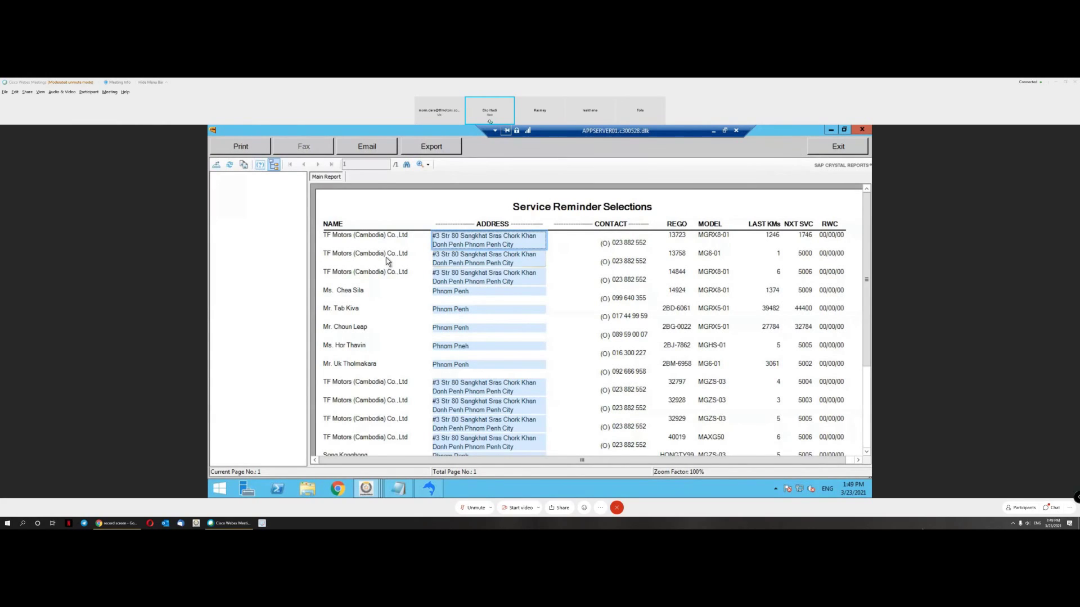
{"action": "left_click", "coordinate": [417, 236]}
{"action": "left_click", "coordinate": [527, 246]}
{"action": "left_click", "coordinate": [680, 239]}
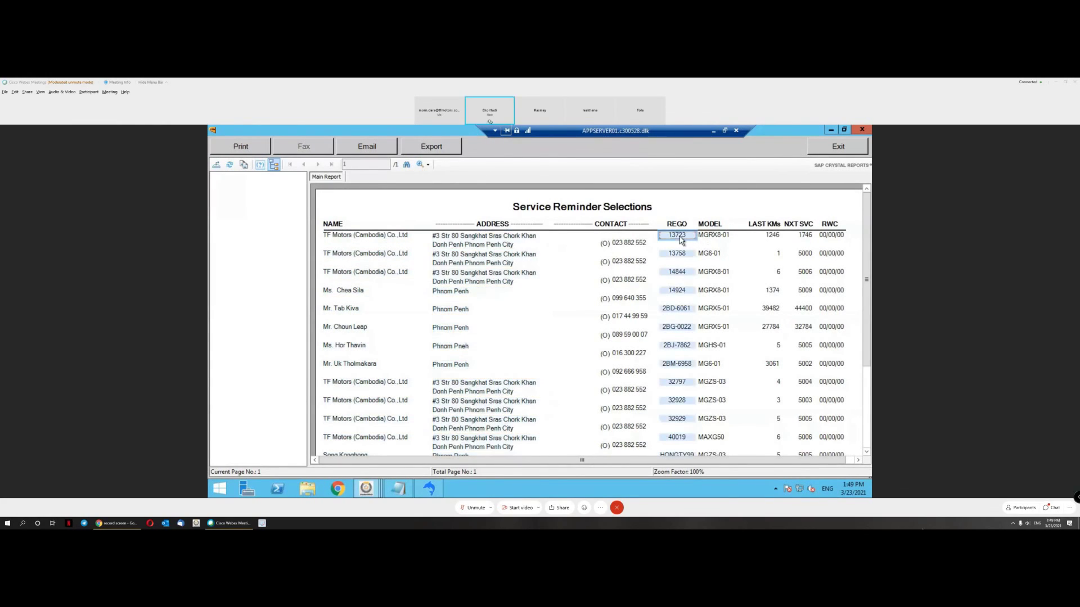
{"action": "left_click", "coordinate": [838, 147]}
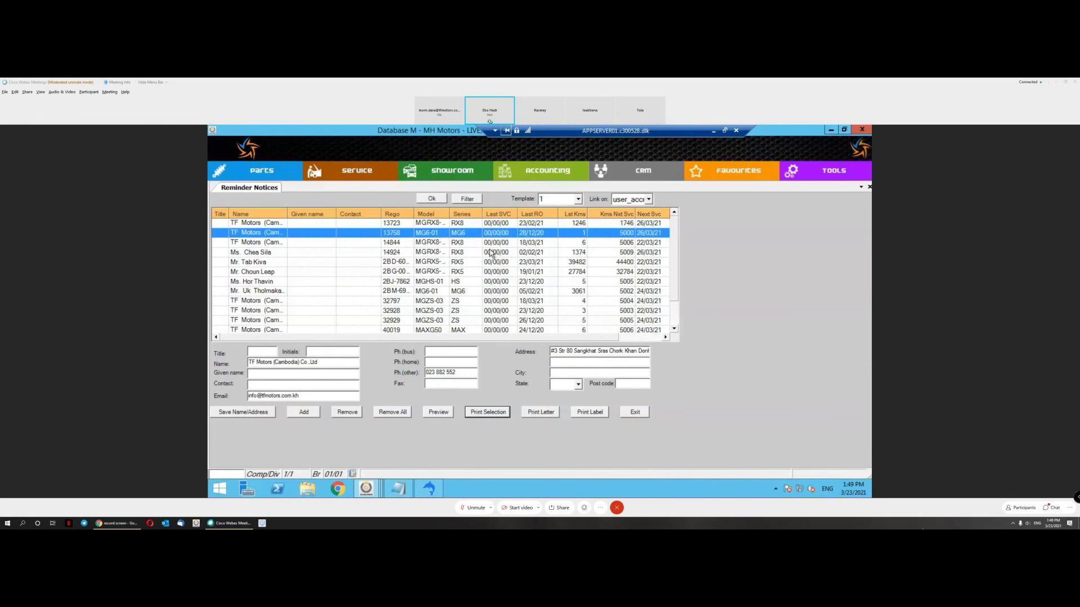
Step: Reprint the selection, scroll through the report, and exit back to Reminder Notices
{"action": "left_click", "coordinate": [485, 413]}
{"action": "scroll", "coordinate": [700, 338], "scroll_direction": "down", "scroll_amount": 5}
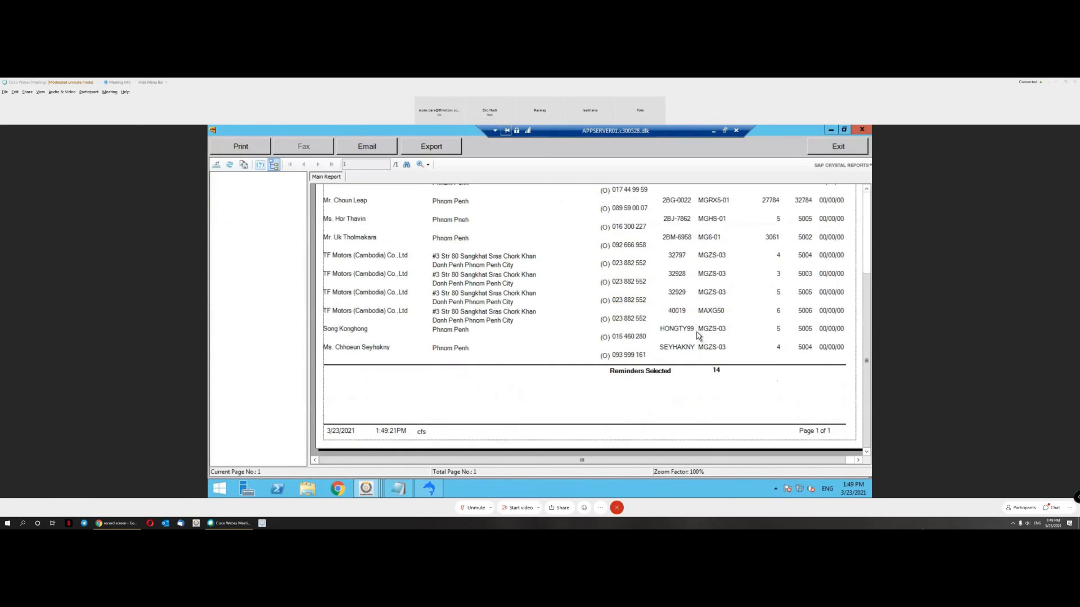
{"action": "scroll", "coordinate": [681, 329], "scroll_direction": "up", "scroll_amount": 5}
{"action": "left_click", "coordinate": [849, 147]}
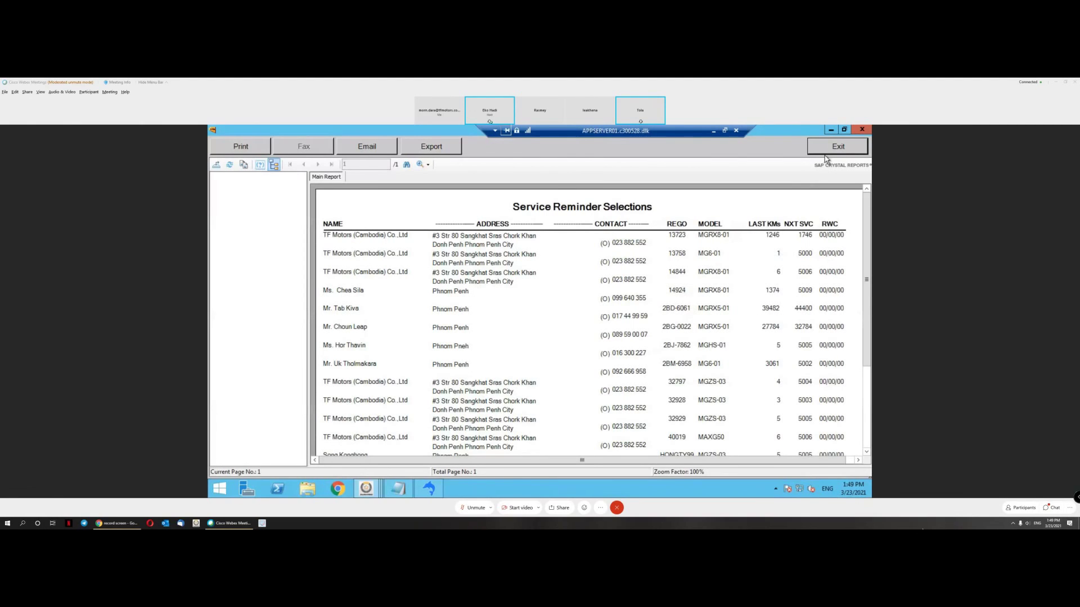
{"action": "left_click", "coordinate": [825, 147]}
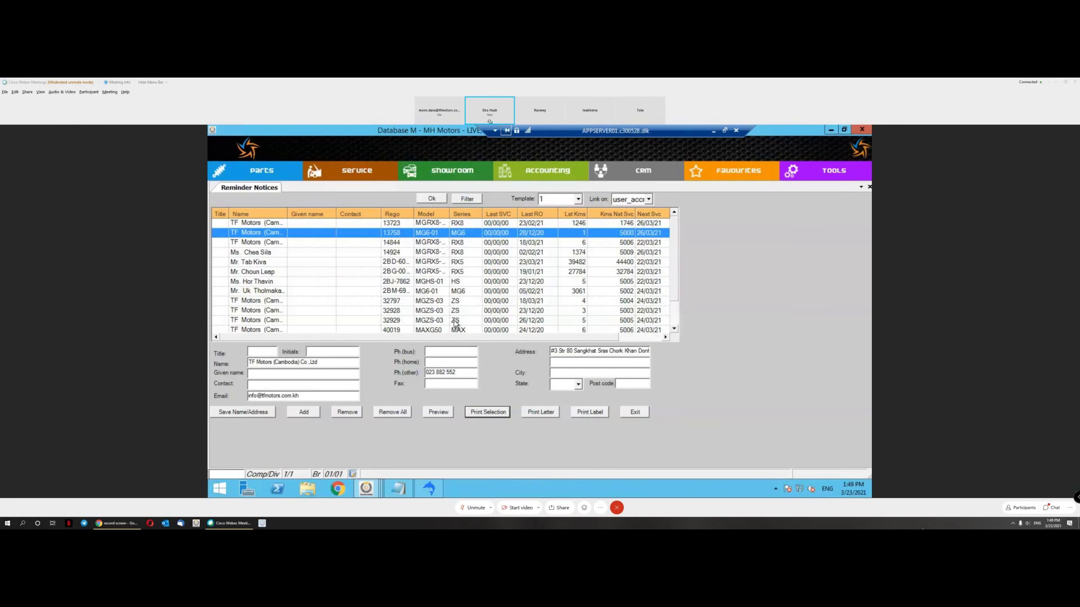
Step: Reprint the service reminder report for vehicle 14844 and close the report preview
{"action": "left_click", "coordinate": [497, 244]}
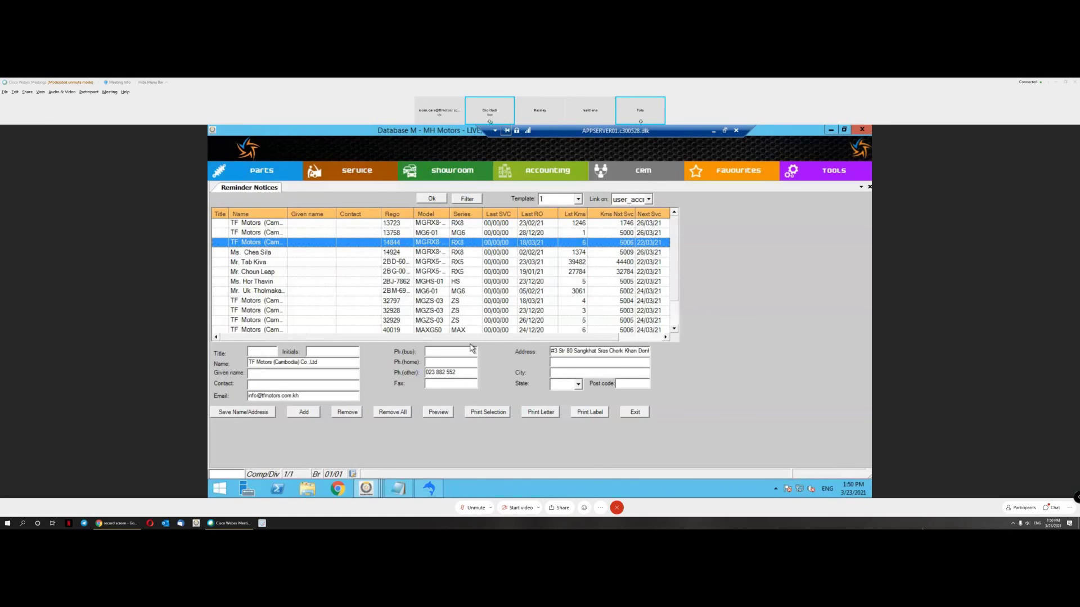
{"action": "left_click", "coordinate": [488, 414]}
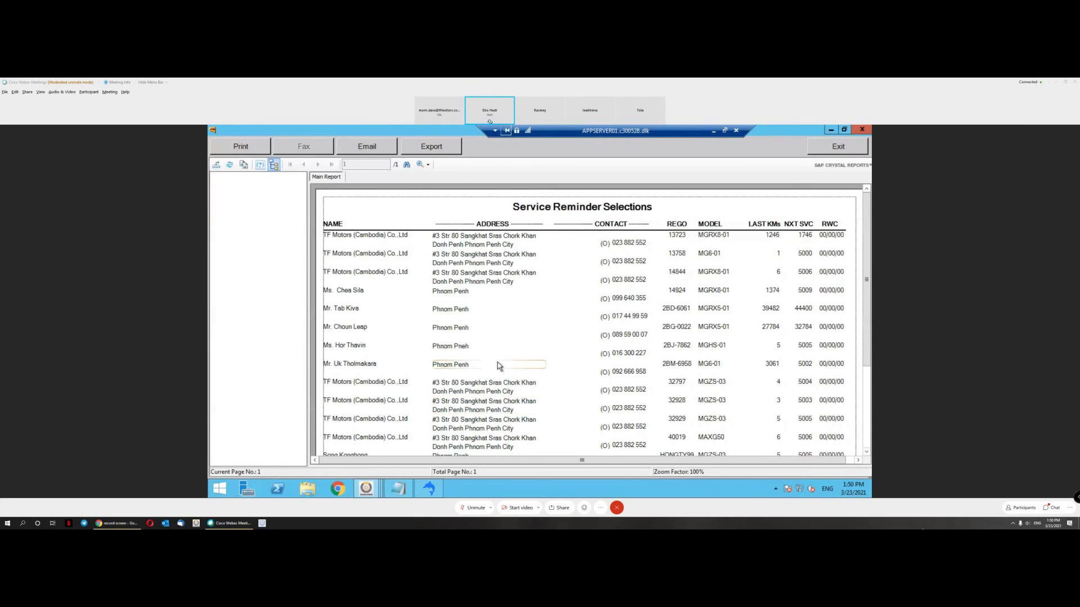
{"action": "left_click", "coordinate": [826, 150]}
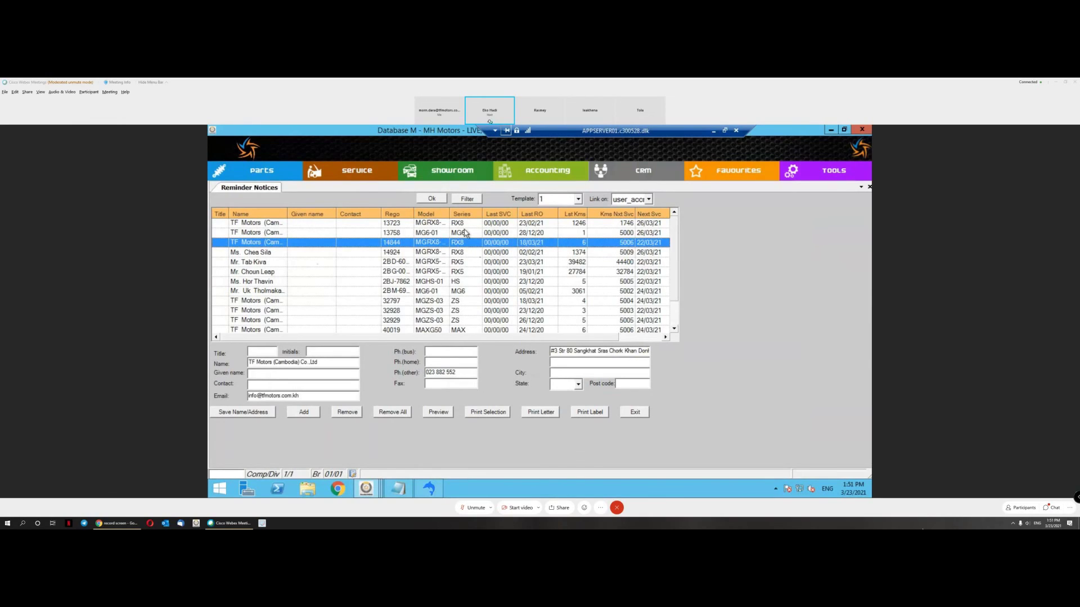
Step: Open CRM Follow-Up, search the customer list and select customer 1004
{"action": "left_click", "coordinate": [551, 176]}
{"action": "mouse_move", "coordinate": [641, 172]}
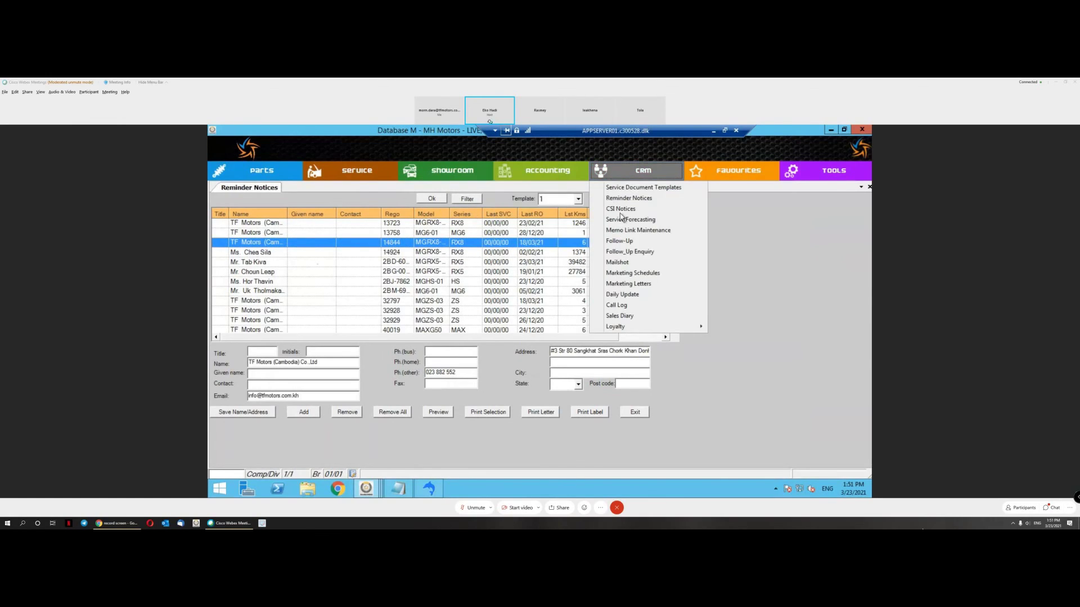
{"action": "left_click", "coordinate": [647, 242]}
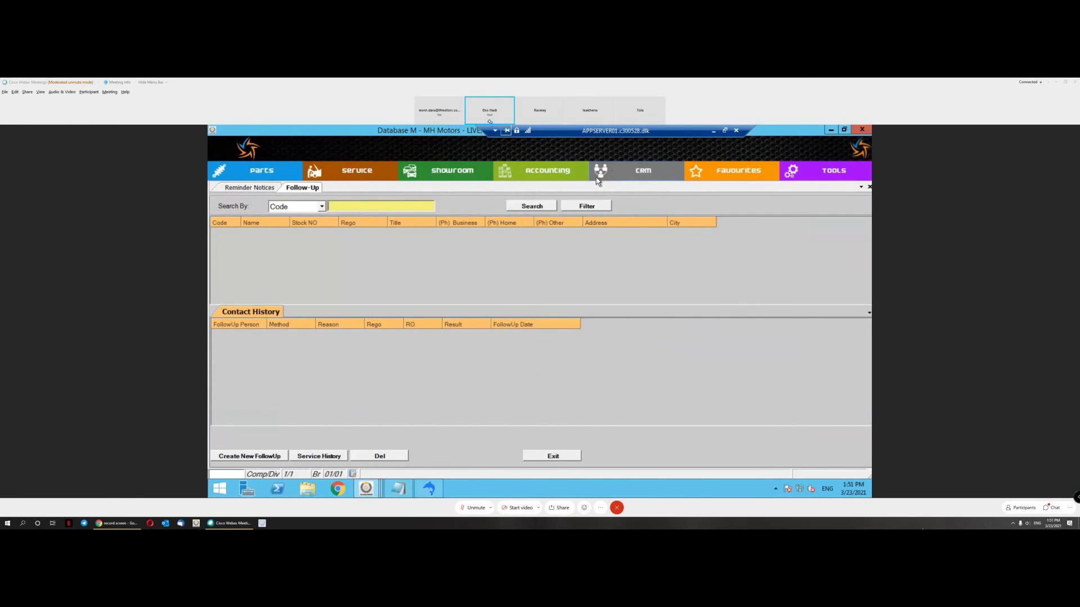
{"action": "left_click", "coordinate": [523, 207]}
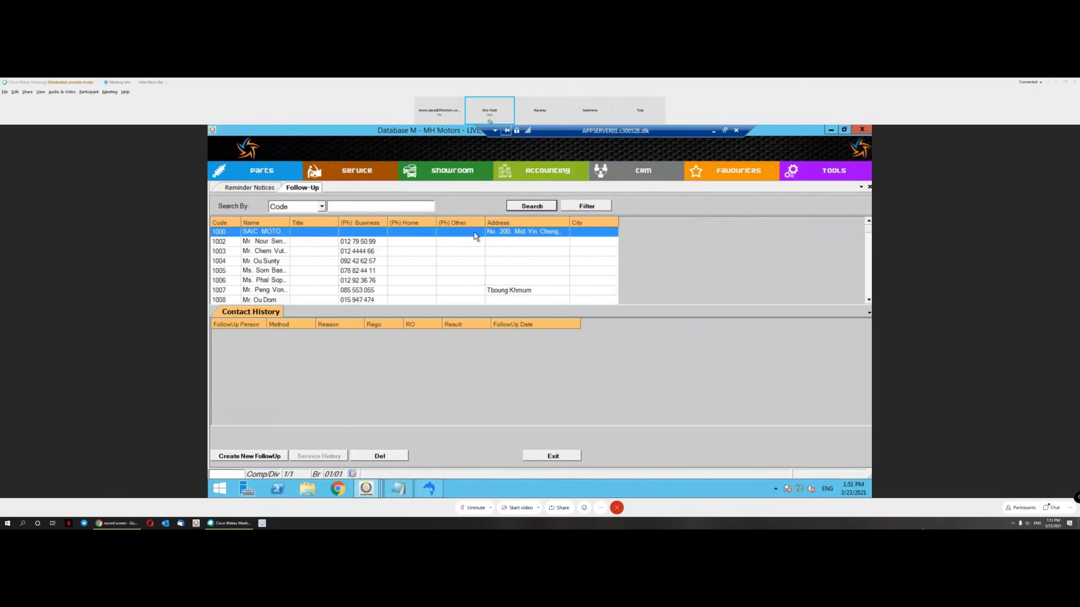
{"action": "left_click", "coordinate": [398, 263]}
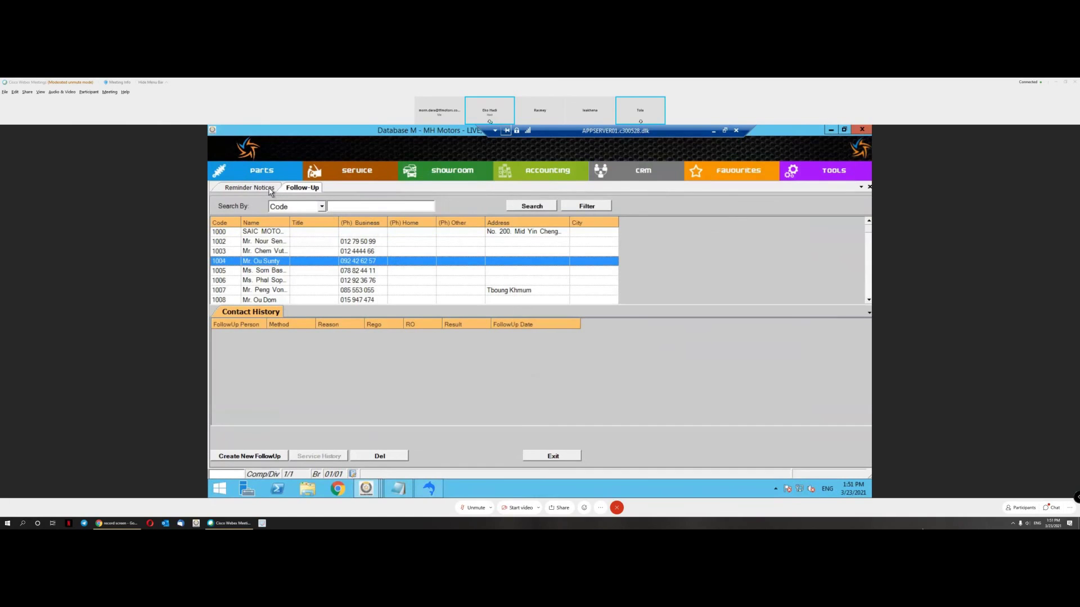
Step: Open the CRM Follow-Up Enquiry screen, then go back to Reminder Notices
{"action": "left_click", "coordinate": [655, 171]}
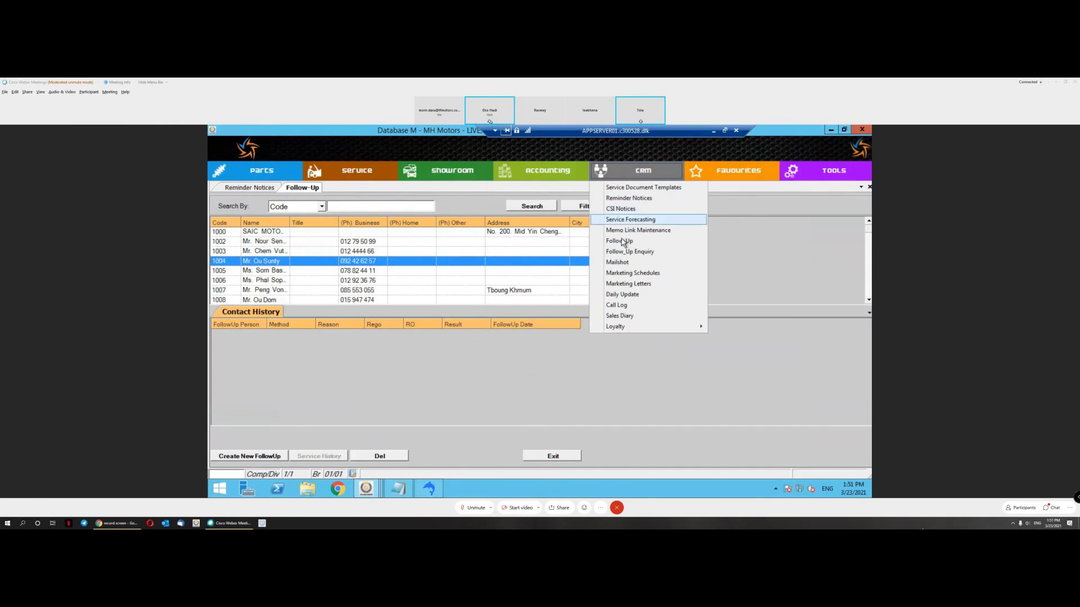
{"action": "left_click", "coordinate": [628, 253]}
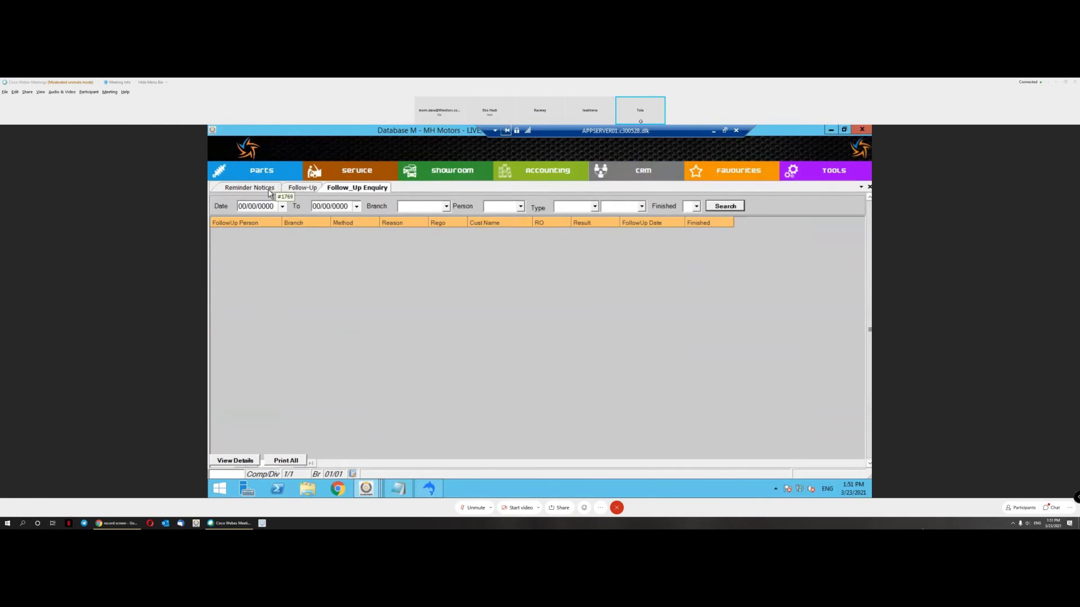
{"action": "left_click", "coordinate": [275, 189]}
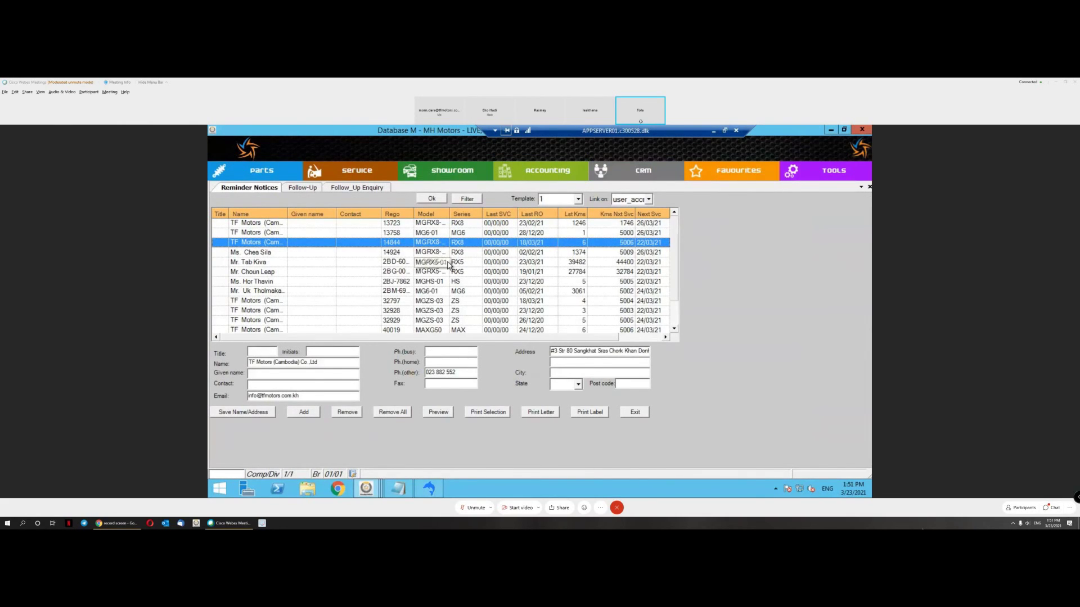
Step: In Notepad's fifth to-do line, insert 'and job type' and 'last', then return to DealerPRO
{"action": "left_click", "coordinate": [398, 489]}
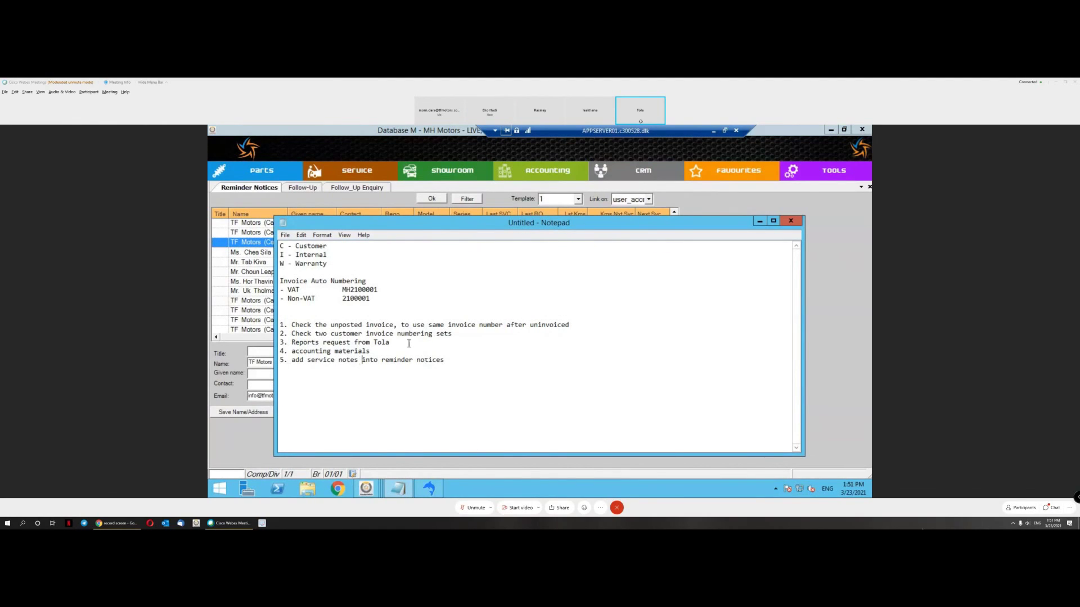
{"action": "type", "text": "and job type"}
{"action": "key", "text": "ctrl+Left"}
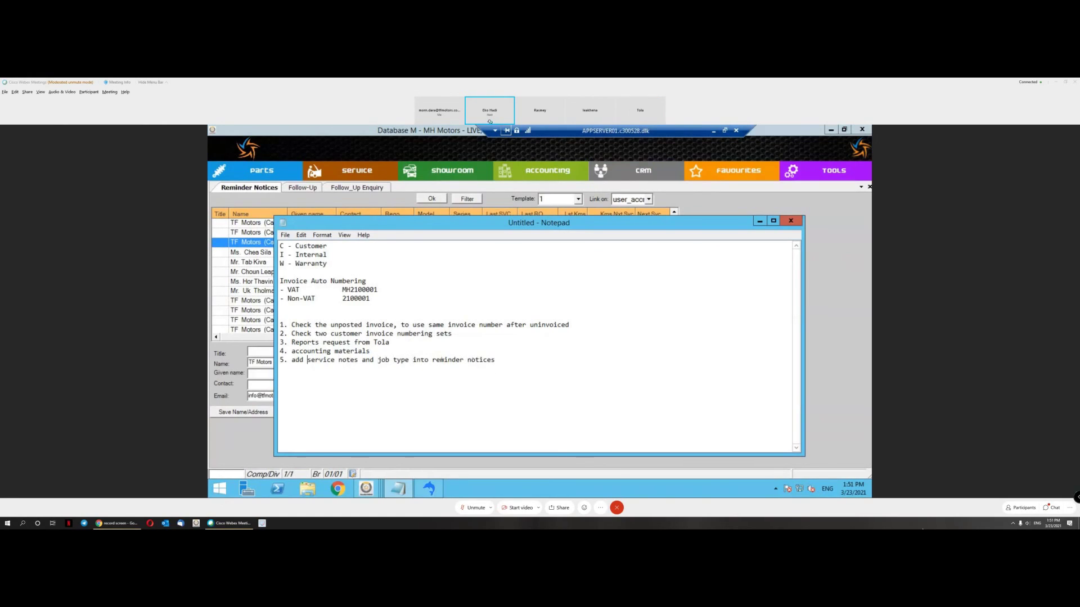
{"action": "type", "text": "last"}
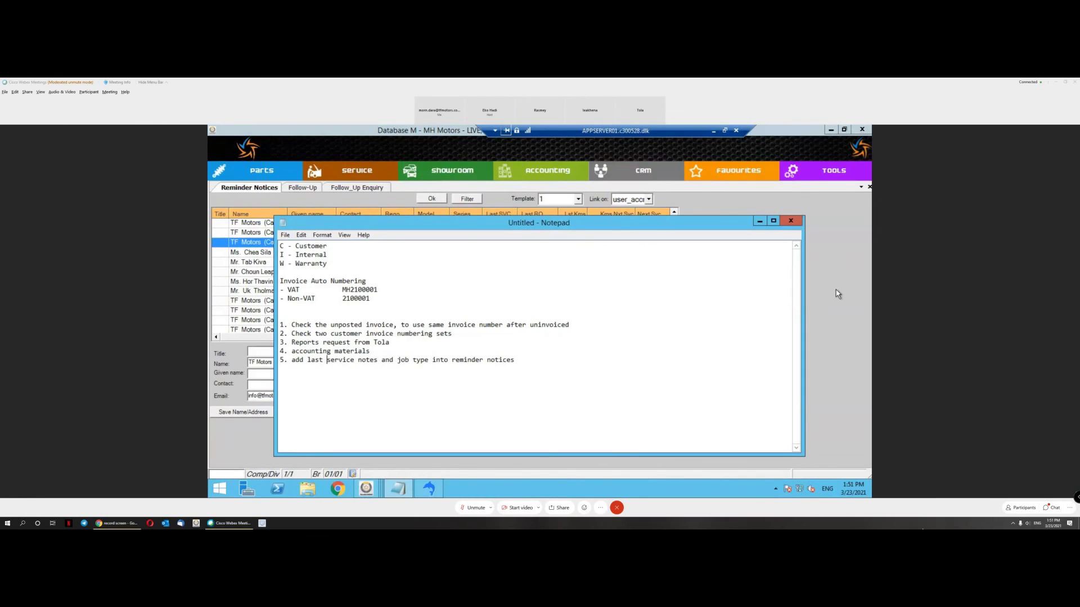
{"action": "left_click", "coordinate": [836, 292]}
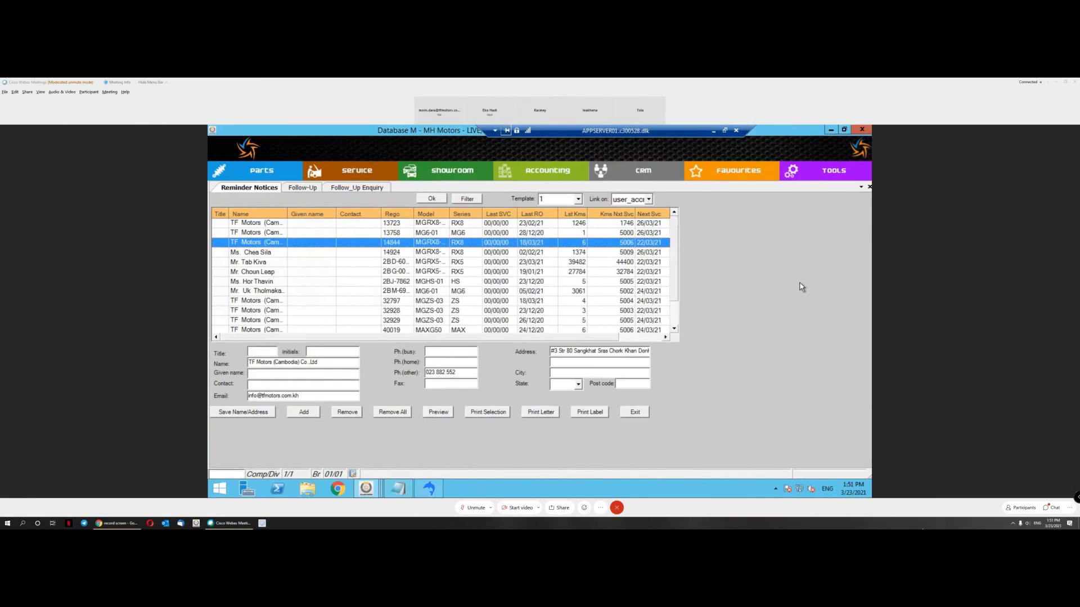
Step: Go back to the Follow-Up list and create a new follow-up for the selected customer
{"action": "left_click", "coordinate": [353, 187]}
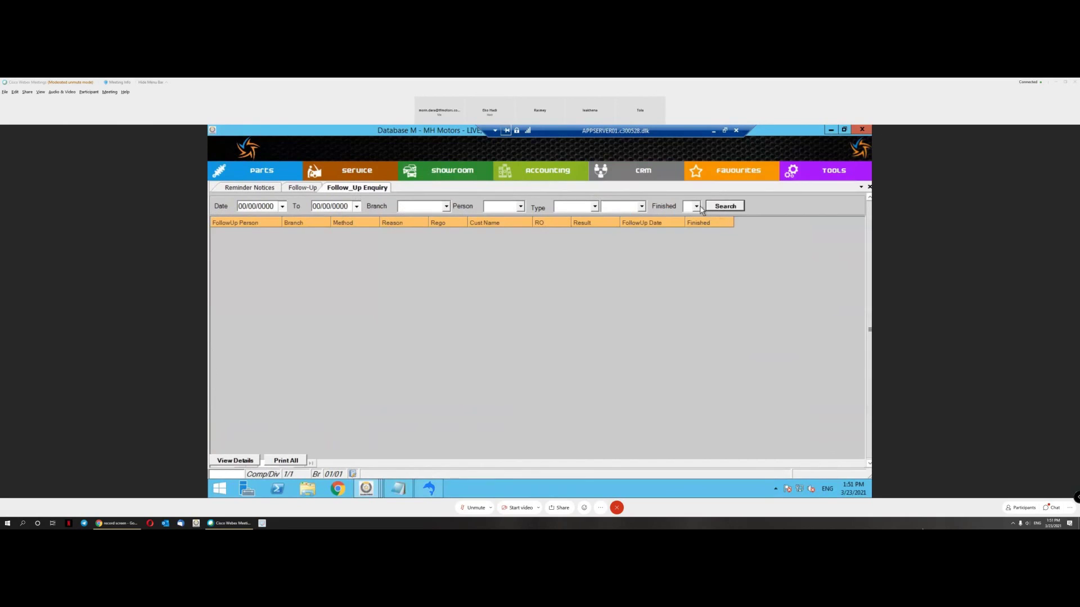
{"action": "left_click", "coordinate": [307, 190]}
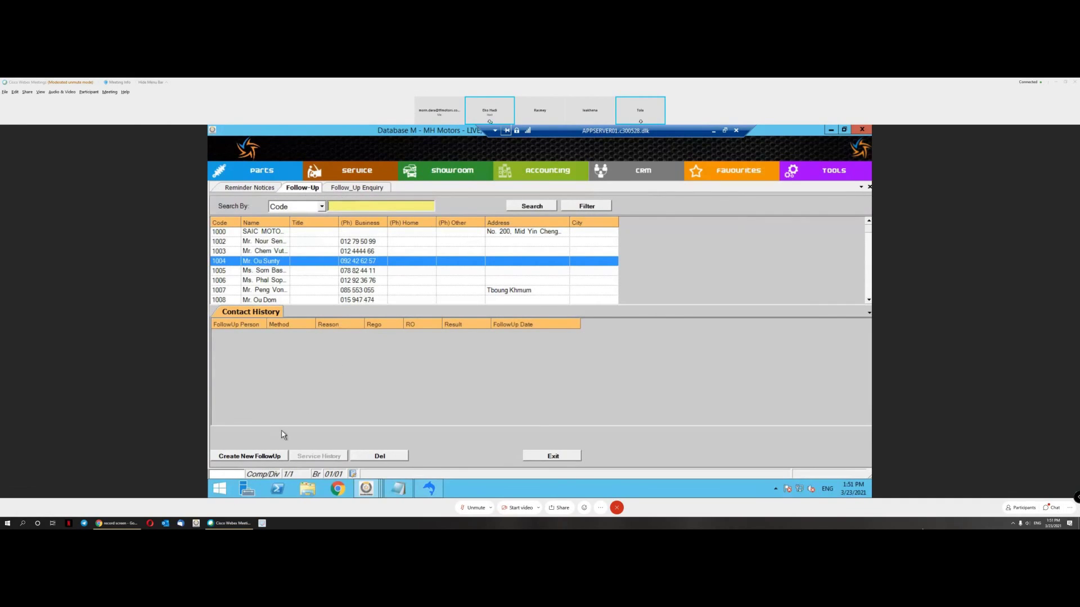
{"action": "left_click", "coordinate": [277, 457]}
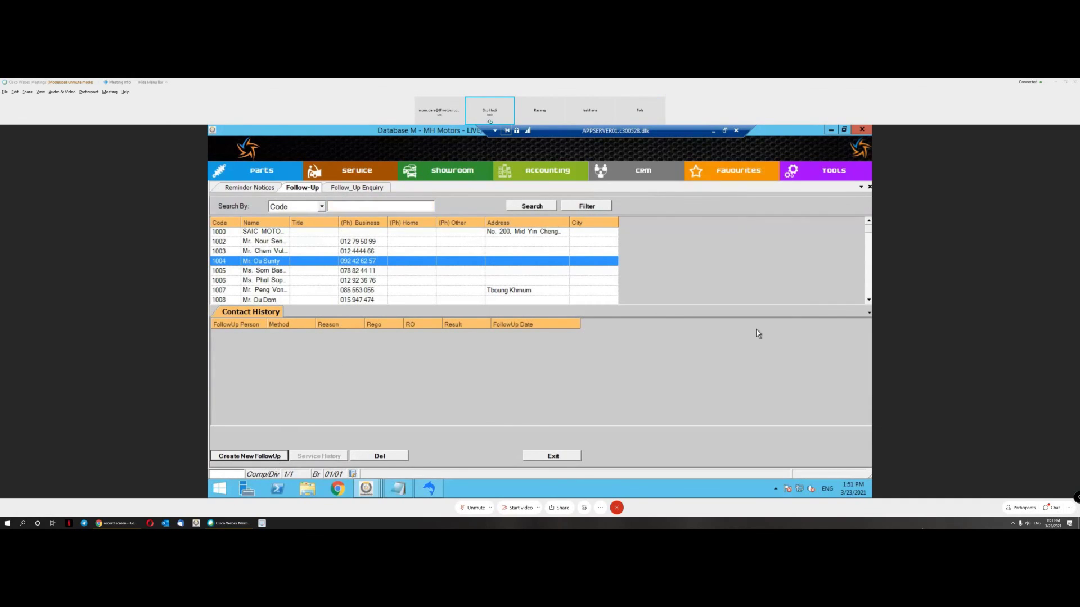
Step: Set the follow-up type to S and the person to CRM Staff, leaving Rego blank
{"action": "left_click", "coordinate": [479, 250]}
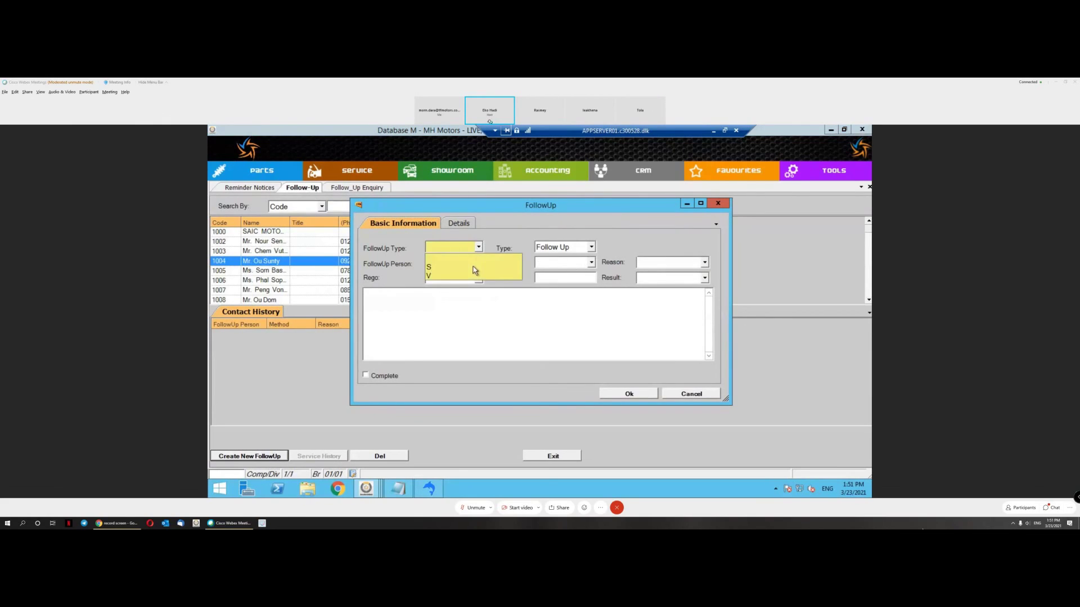
{"action": "left_click", "coordinate": [475, 265]}
{"action": "left_click", "coordinate": [478, 263]}
{"action": "left_click", "coordinate": [472, 283]}
{"action": "left_click", "coordinate": [477, 278]}
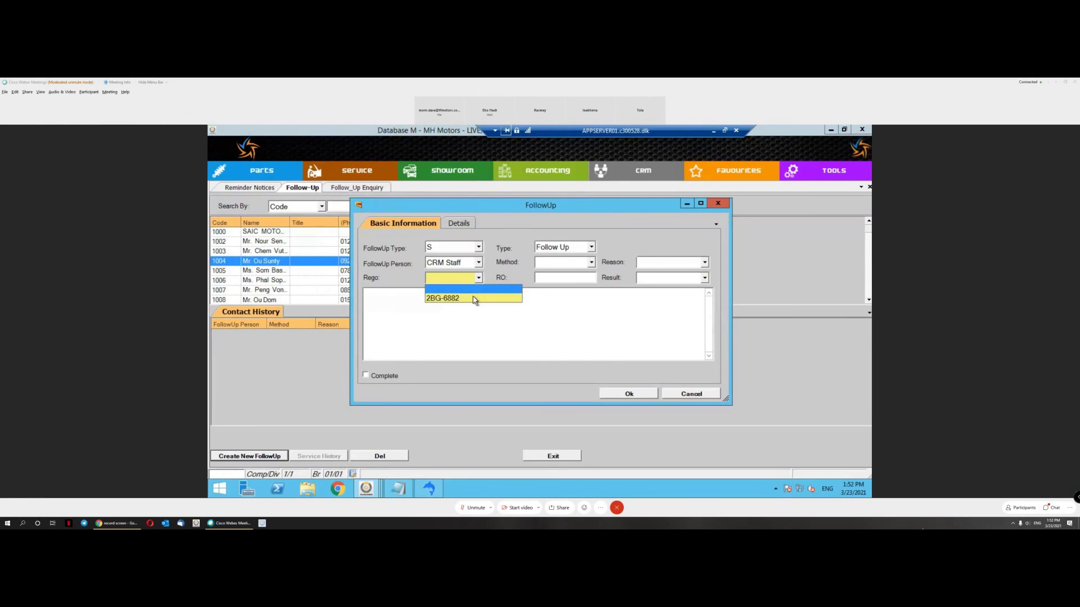
{"action": "left_click", "coordinate": [575, 265]}
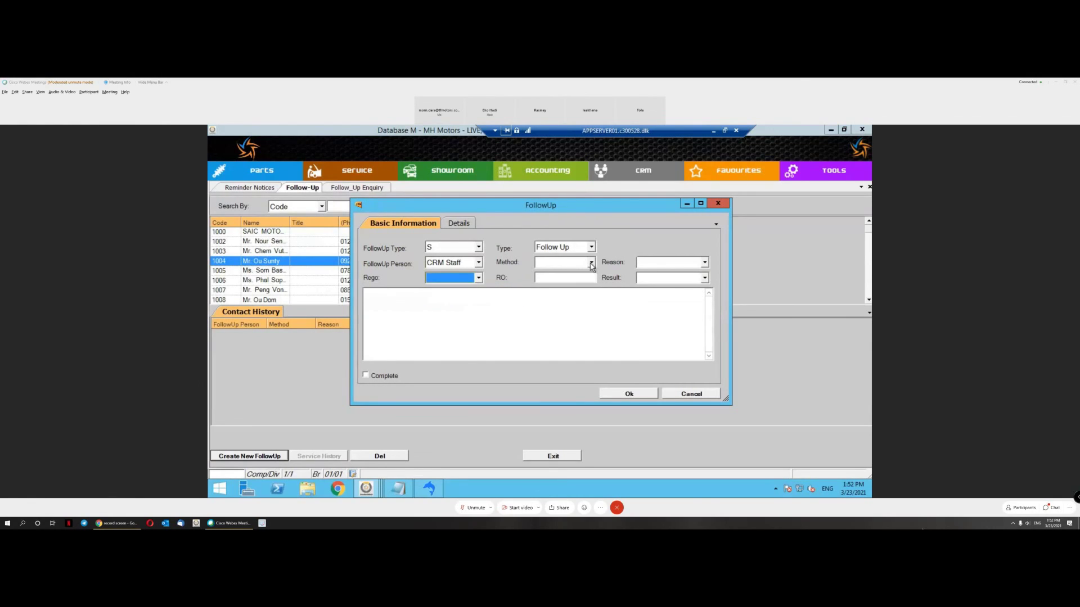
Step: Look through the method, reason and category lists, then set the category to Complain
{"action": "left_click", "coordinate": [591, 263]}
{"action": "left_click", "coordinate": [592, 247]}
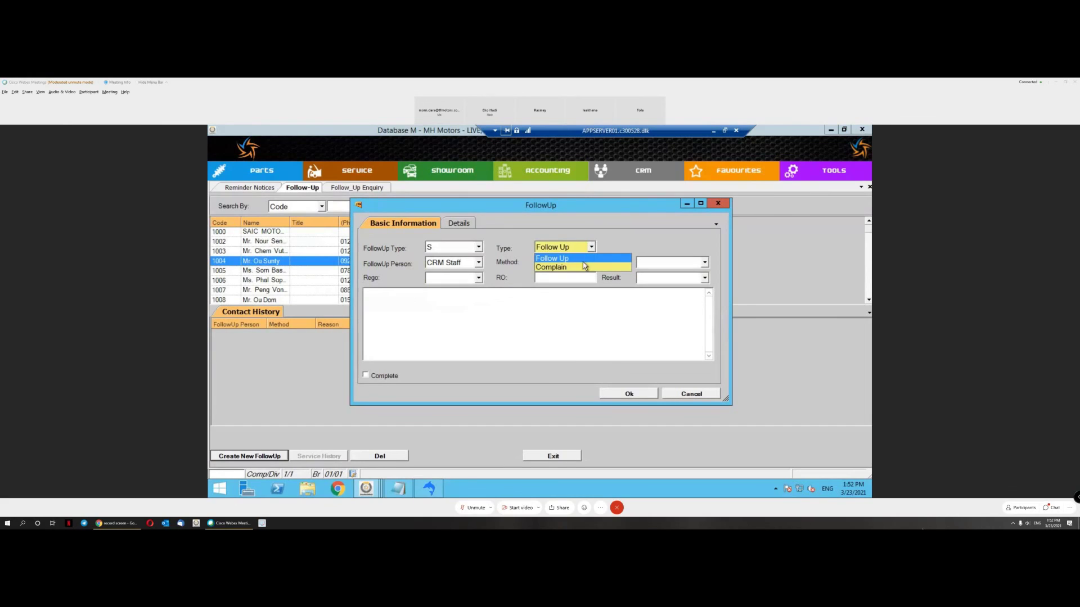
{"action": "left_click", "coordinate": [584, 260]}
{"action": "left_click", "coordinate": [592, 263]}
{"action": "left_click", "coordinate": [667, 267]}
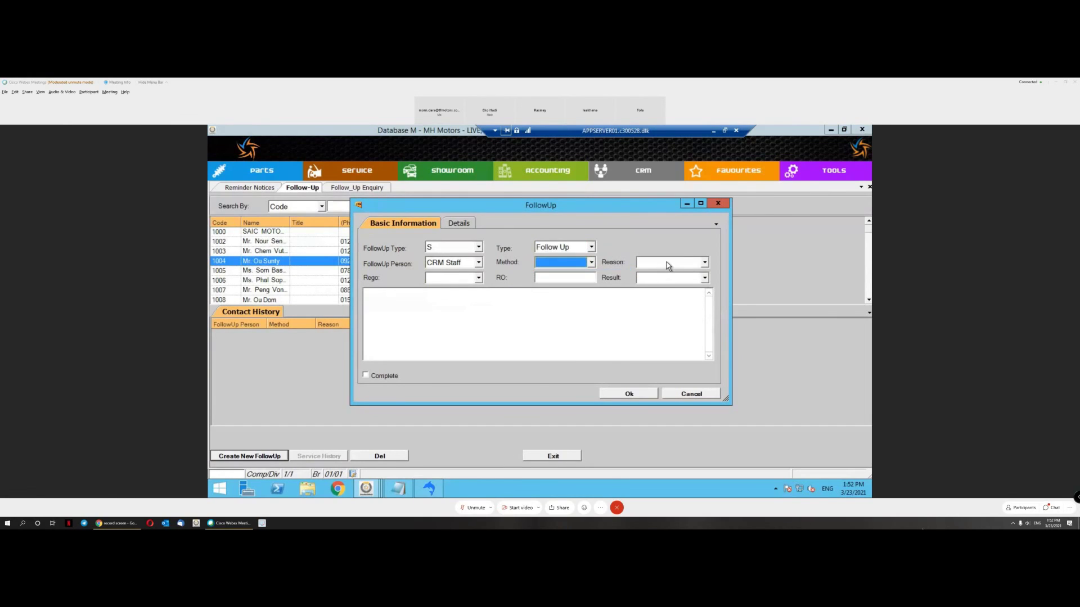
{"action": "left_click", "coordinate": [668, 265]}
{"action": "left_click", "coordinate": [668, 265]}
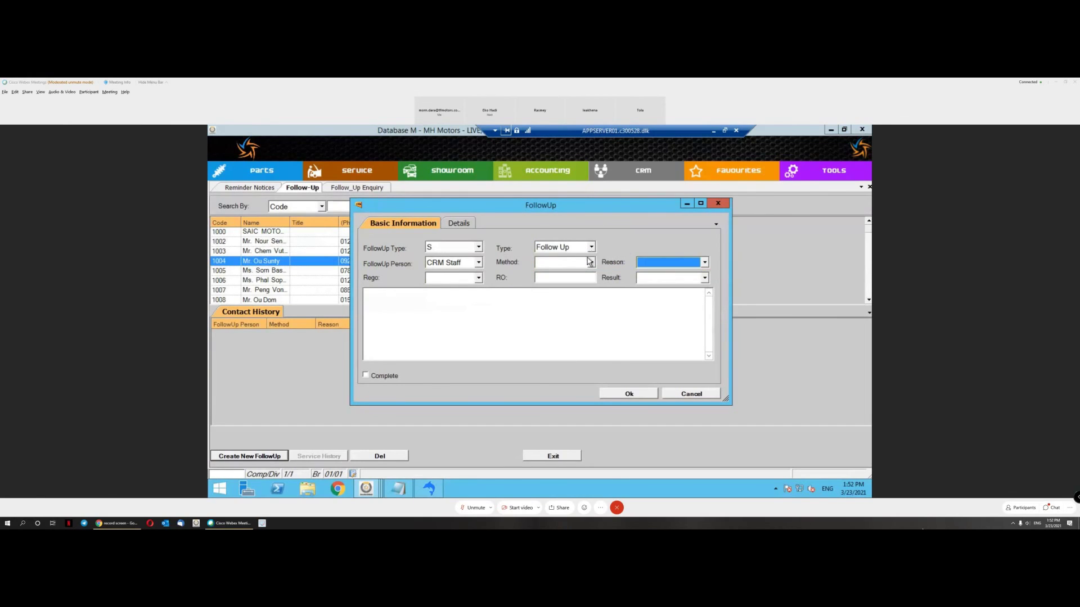
{"action": "left_click", "coordinate": [591, 247]}
{"action": "left_click", "coordinate": [581, 268]}
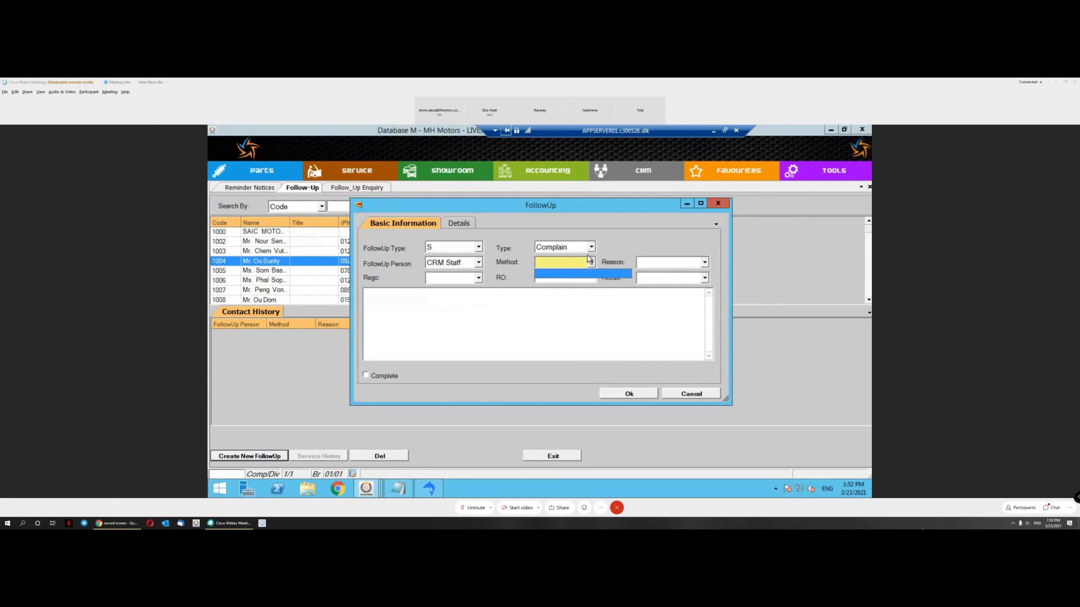
{"action": "left_click", "coordinate": [586, 264]}
Step: Try follow-up type V with category Complain, then switch the type back to S
{"action": "left_click", "coordinate": [454, 249]}
{"action": "left_click", "coordinate": [448, 277]}
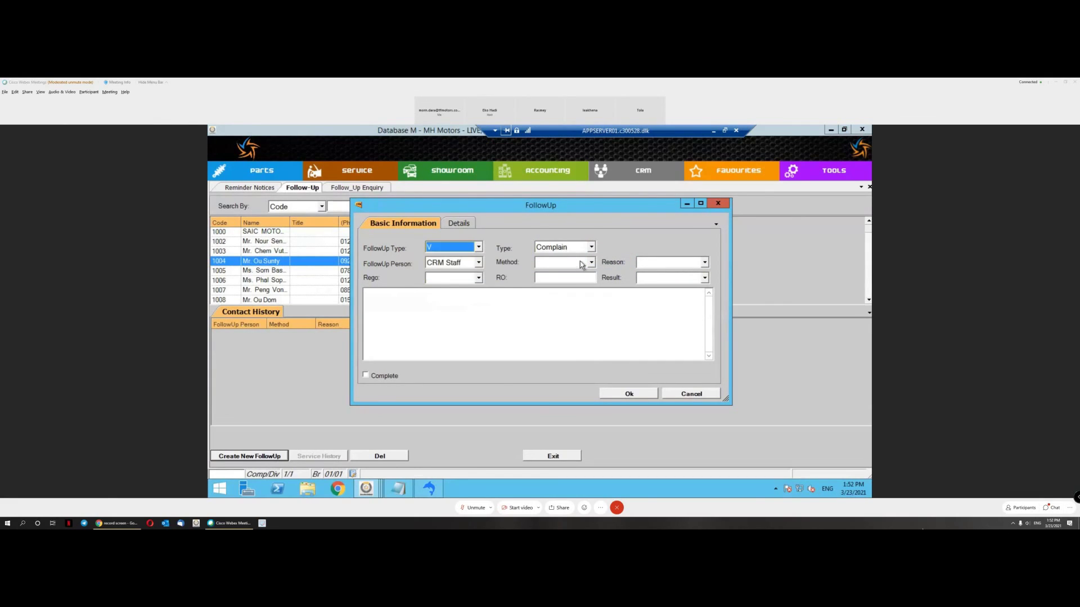
{"action": "left_click", "coordinate": [591, 248]}
{"action": "left_click", "coordinate": [588, 268]}
{"action": "left_click", "coordinate": [457, 255]}
{"action": "left_click", "coordinate": [457, 250]}
{"action": "left_click", "coordinate": [457, 269]}
Step: Discard the unfinished follow-up and open the Service FollowUp Setting Method Codes list
{"action": "left_click", "coordinate": [699, 395]}
{"action": "left_click", "coordinate": [357, 170]}
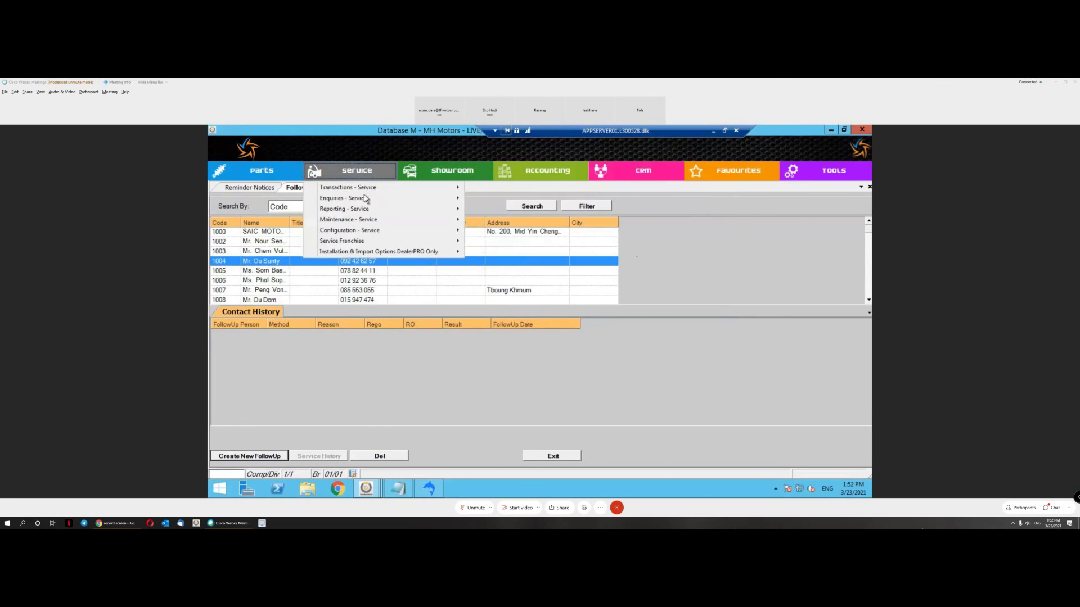
{"action": "mouse_move", "coordinate": [393, 230]}
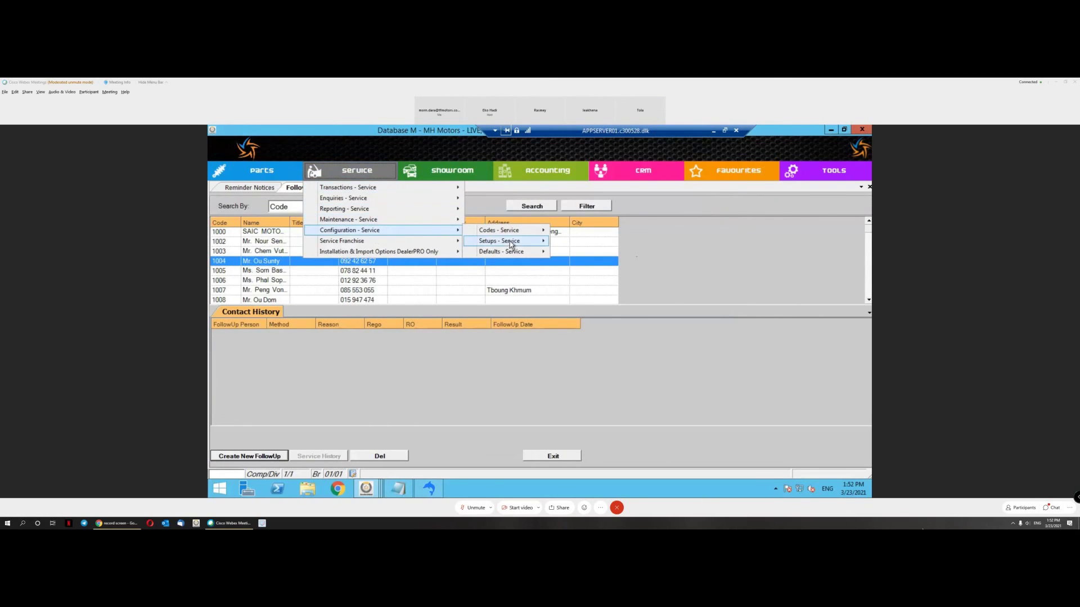
{"action": "mouse_move", "coordinate": [516, 257]}
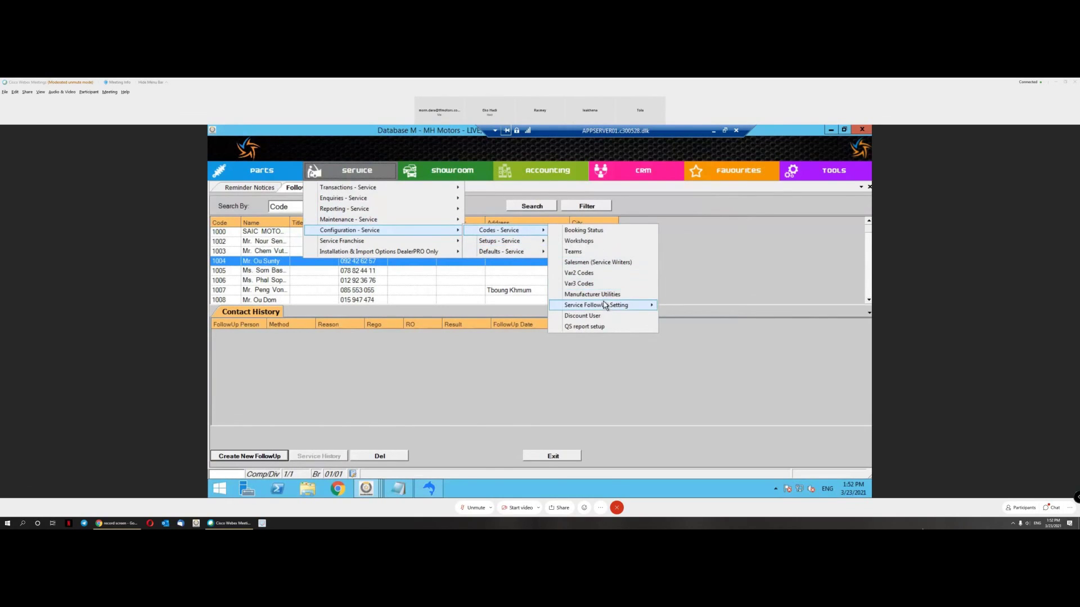
{"action": "mouse_move", "coordinate": [606, 306]}
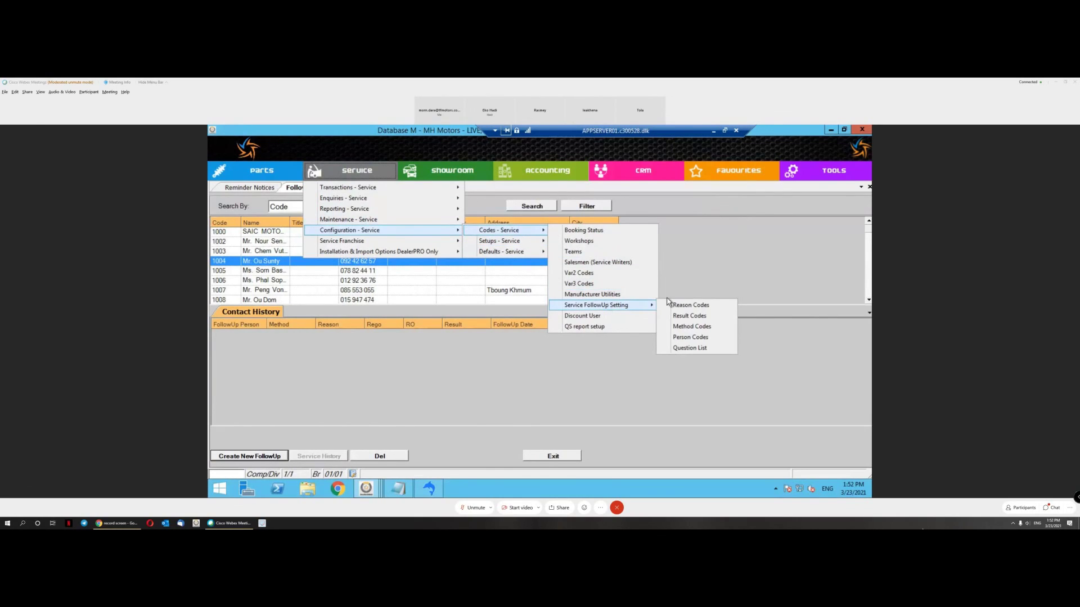
{"action": "left_click", "coordinate": [696, 327]}
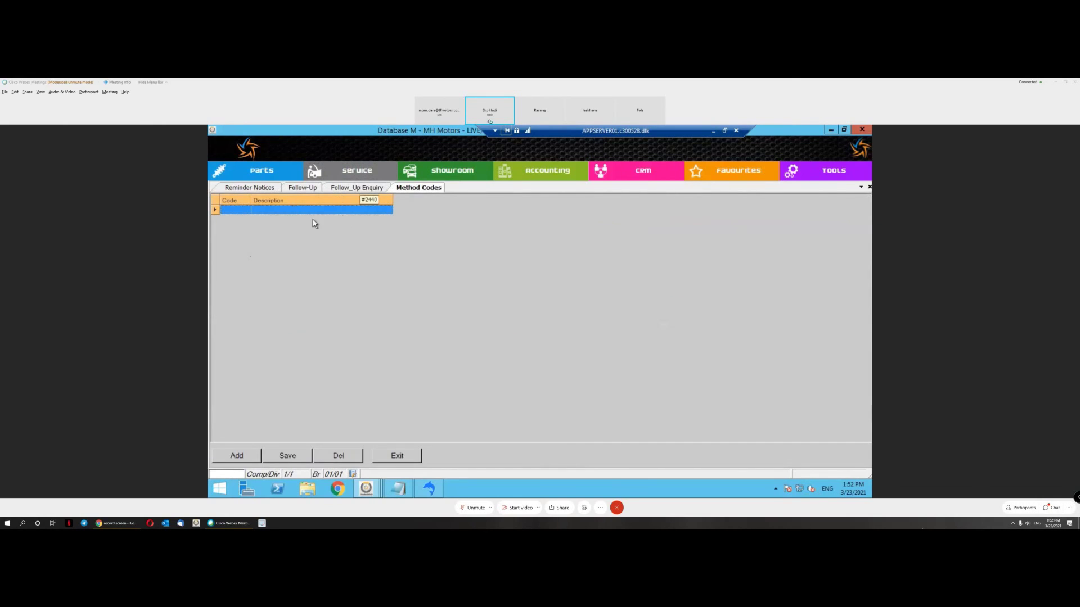
Step: Add method codes 01 Phone and 02 Walk In, then return to the Follow-Up list
{"action": "left_click", "coordinate": [246, 458]}
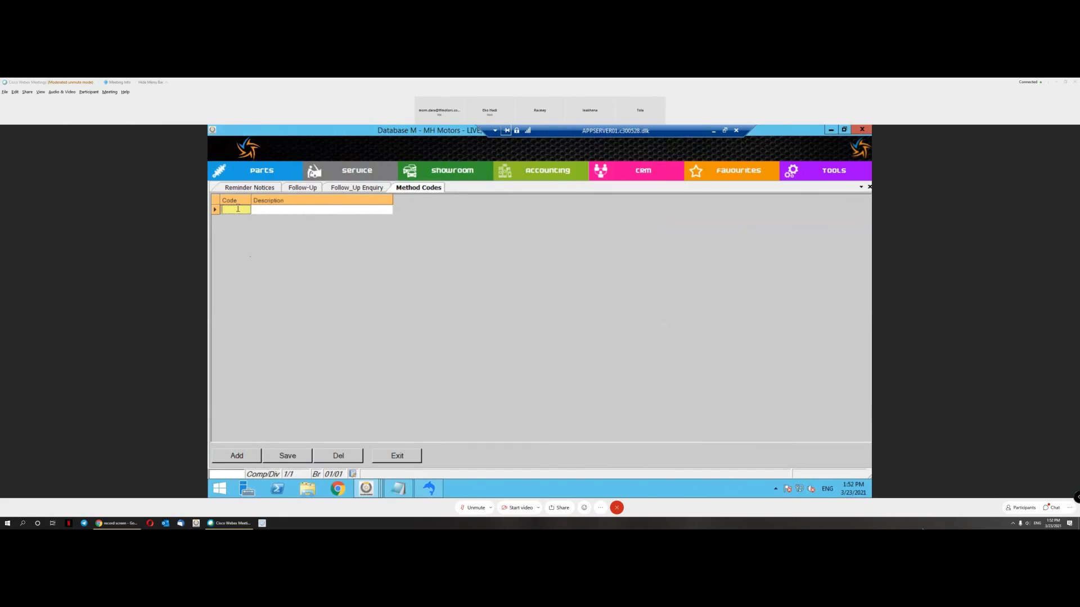
{"action": "type", "text": "0"}
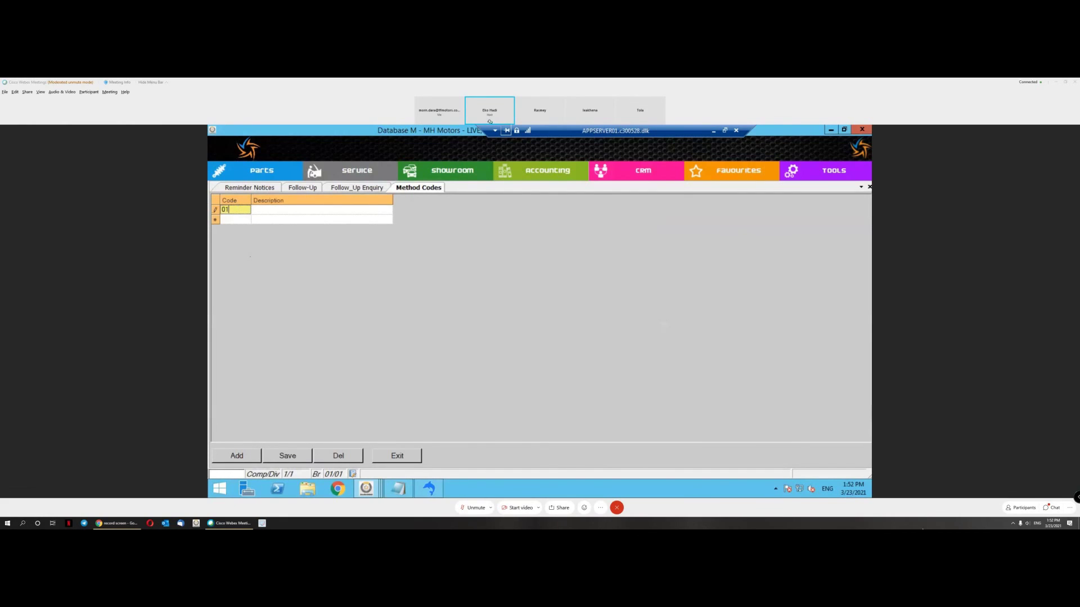
{"action": "type", "text": "1"}
{"action": "key", "text": "Tab"}
{"action": "key", "text": "Tab"}
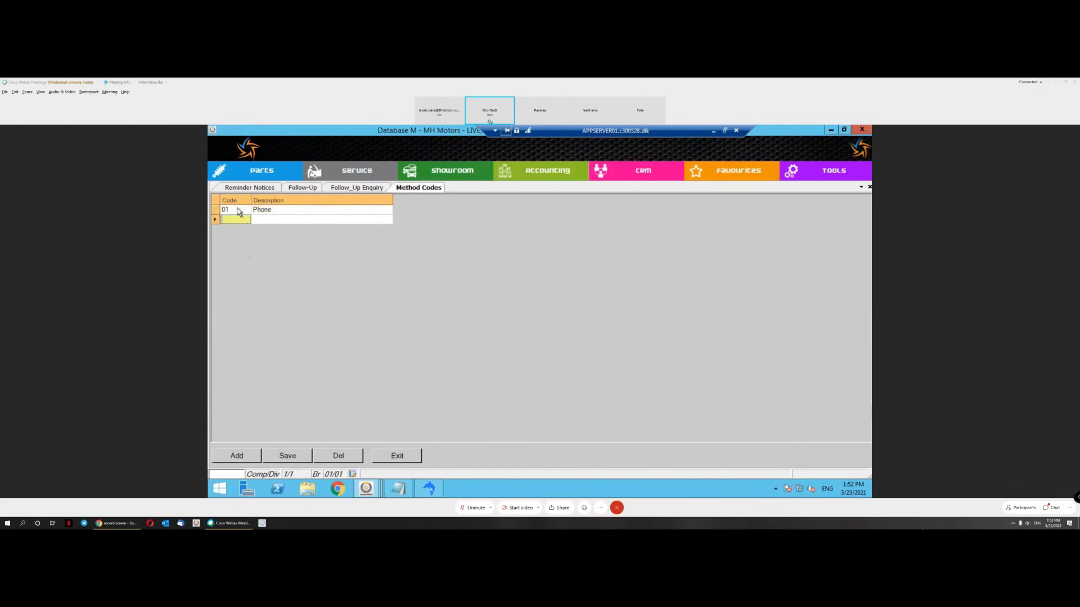
{"action": "type", "text": "02"}
{"action": "key", "text": "Tab"}
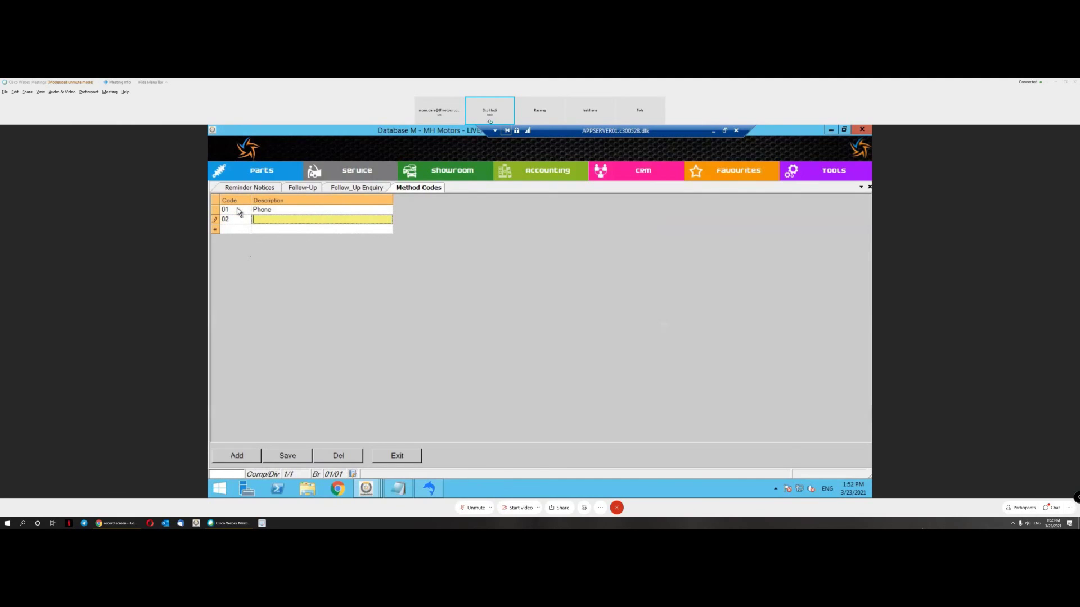
{"action": "type", "text": "Walk In"}
{"action": "left_click", "coordinate": [355, 189]}
{"action": "left_click", "coordinate": [313, 189]}
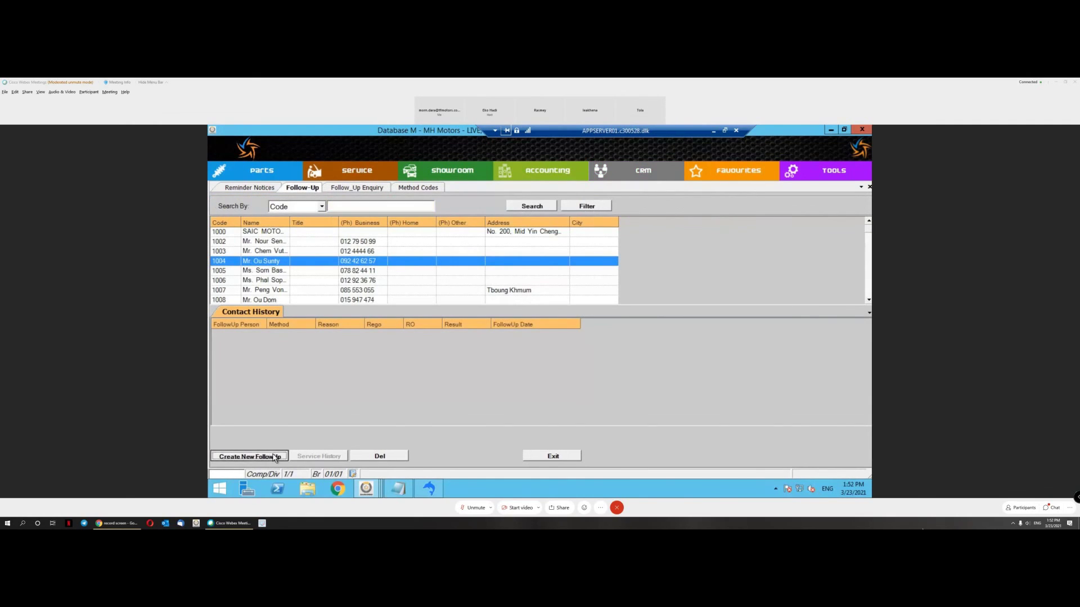
{"action": "left_click", "coordinate": [273, 457]}
{"action": "left_click", "coordinate": [479, 248]}
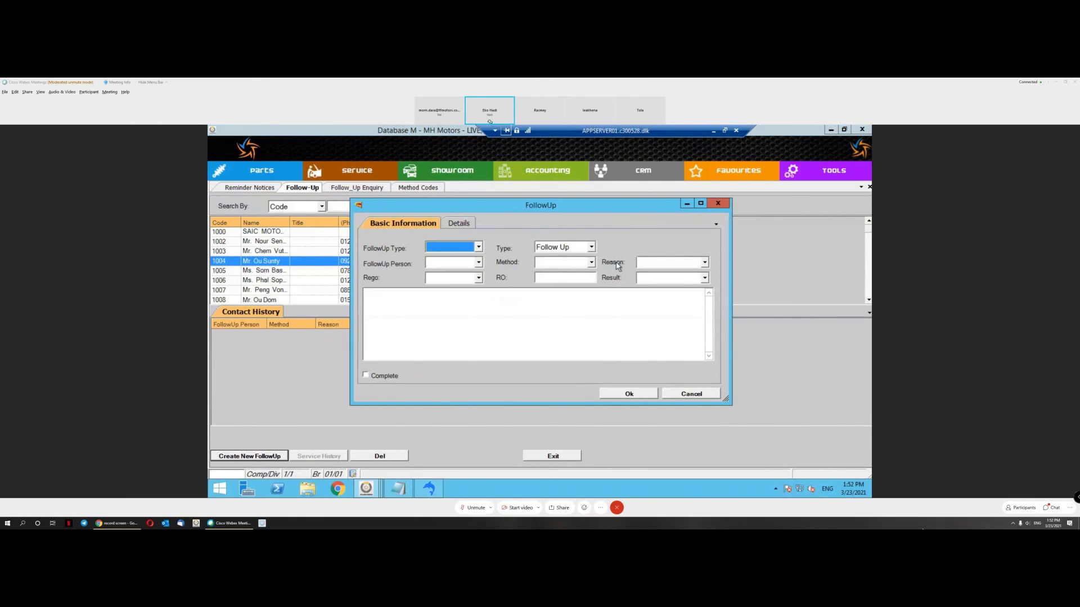
{"action": "left_click", "coordinate": [591, 263]}
{"action": "left_click", "coordinate": [591, 282]}
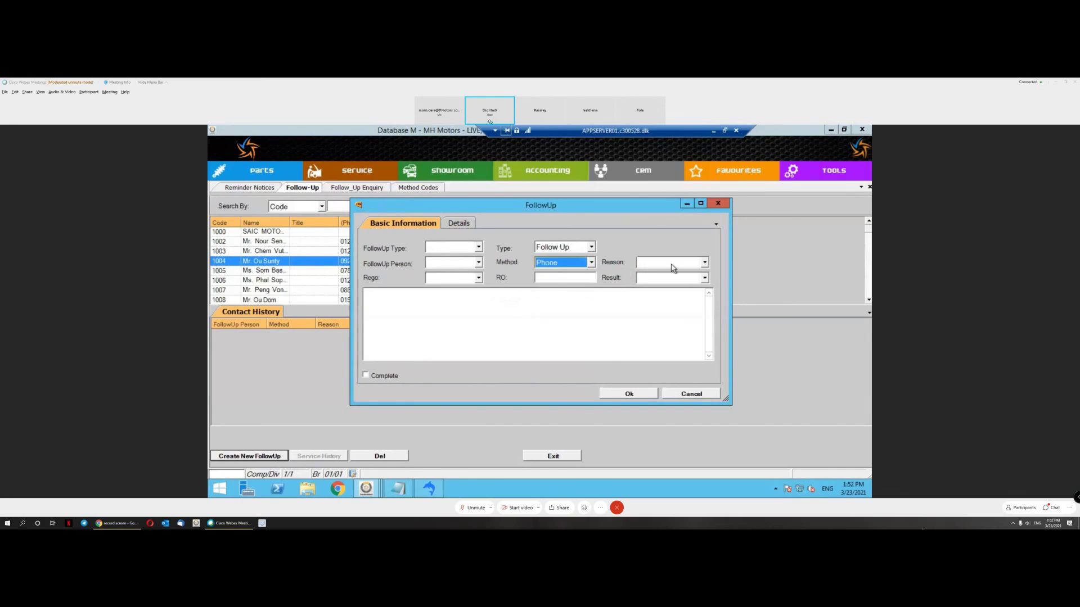
{"action": "left_click", "coordinate": [673, 264]}
{"action": "left_click", "coordinate": [657, 279]}
{"action": "left_click", "coordinate": [658, 284]}
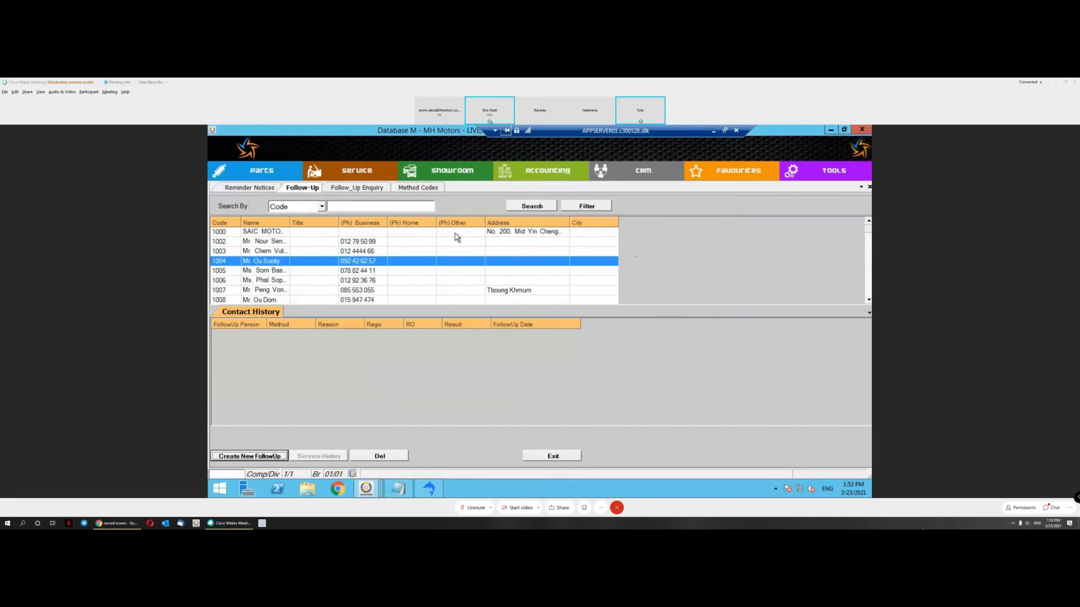
Step: Open the Service FollowUp Setting Reason Codes list
{"action": "left_click", "coordinate": [365, 172]}
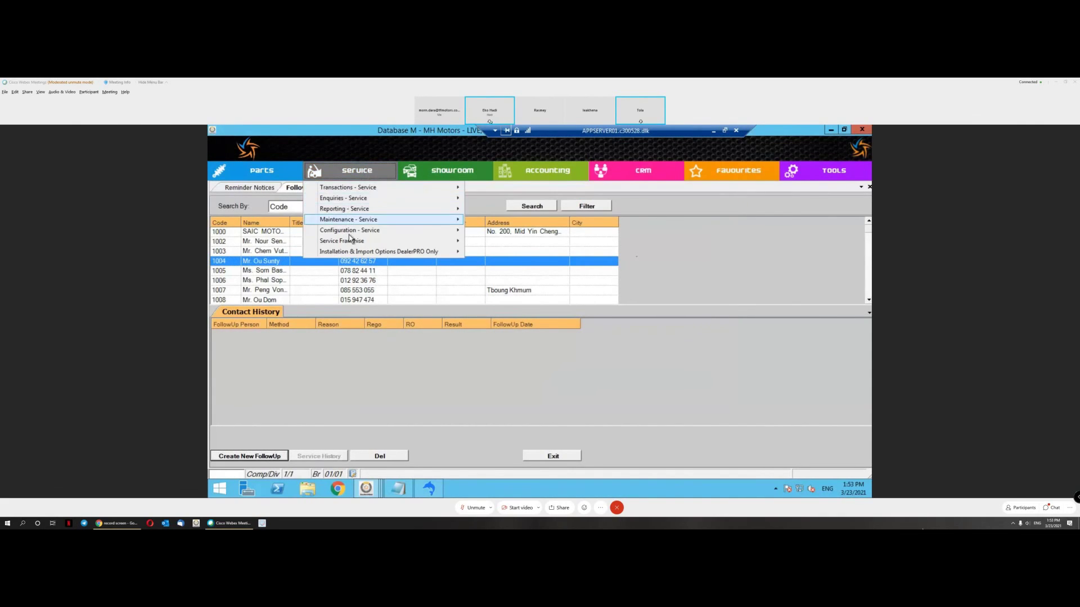
{"action": "mouse_move", "coordinate": [357, 230]}
{"action": "mouse_move", "coordinate": [507, 243]}
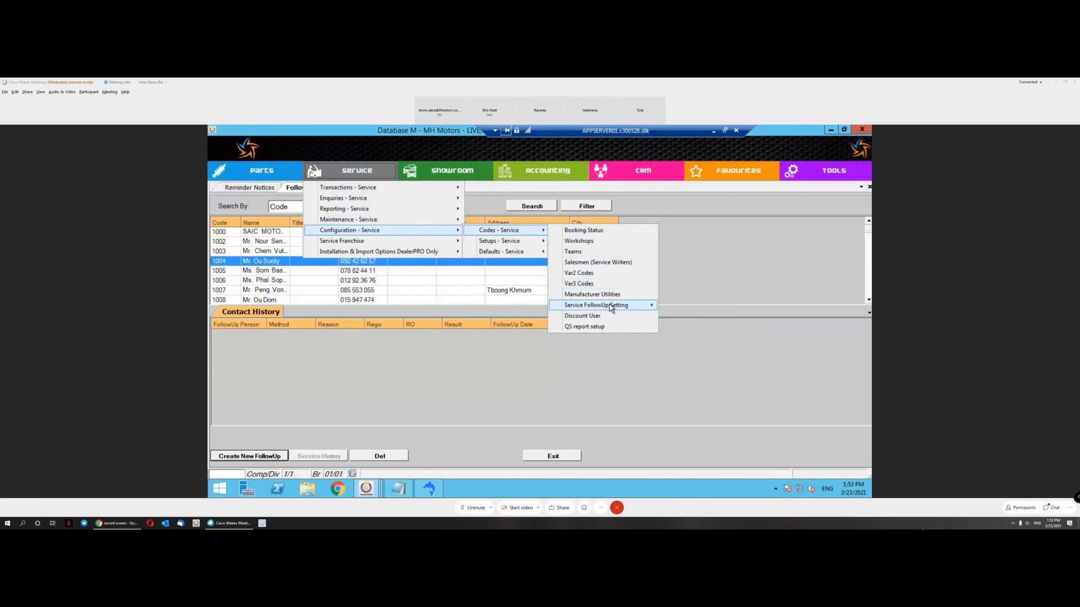
{"action": "mouse_move", "coordinate": [609, 305]}
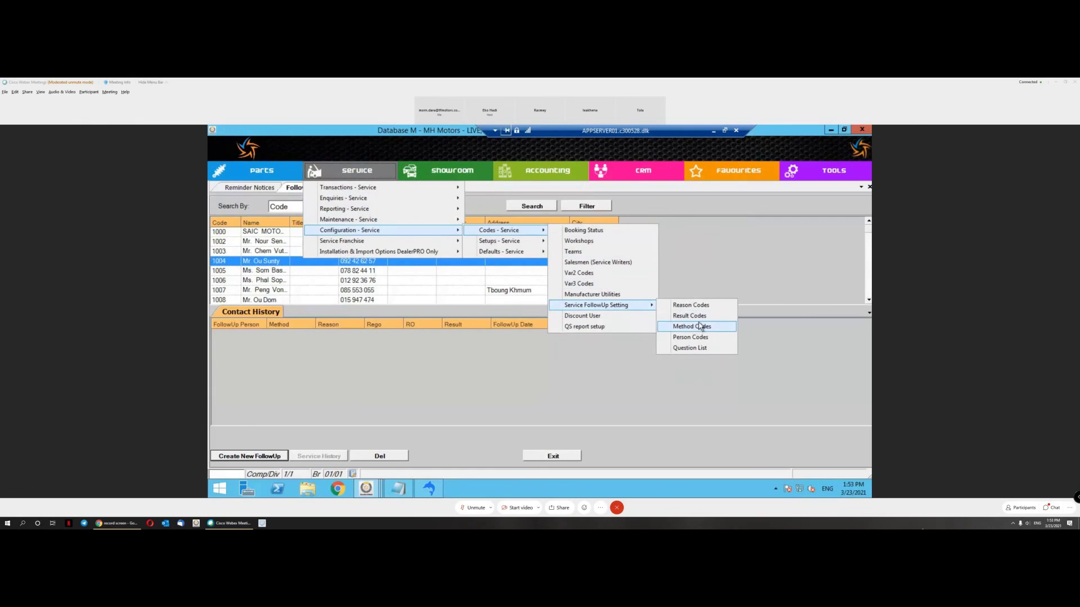
{"action": "left_click", "coordinate": [703, 306]}
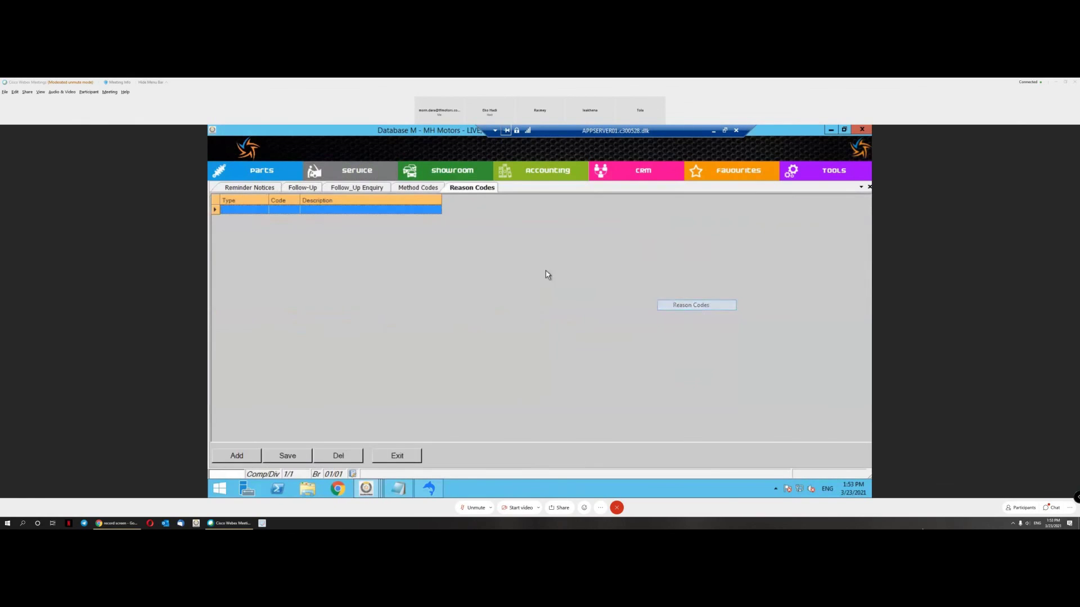
Step: Add the type S reason 01 After Service Follow-Up
{"action": "left_click", "coordinate": [244, 204]}
{"action": "left_click", "coordinate": [263, 210]}
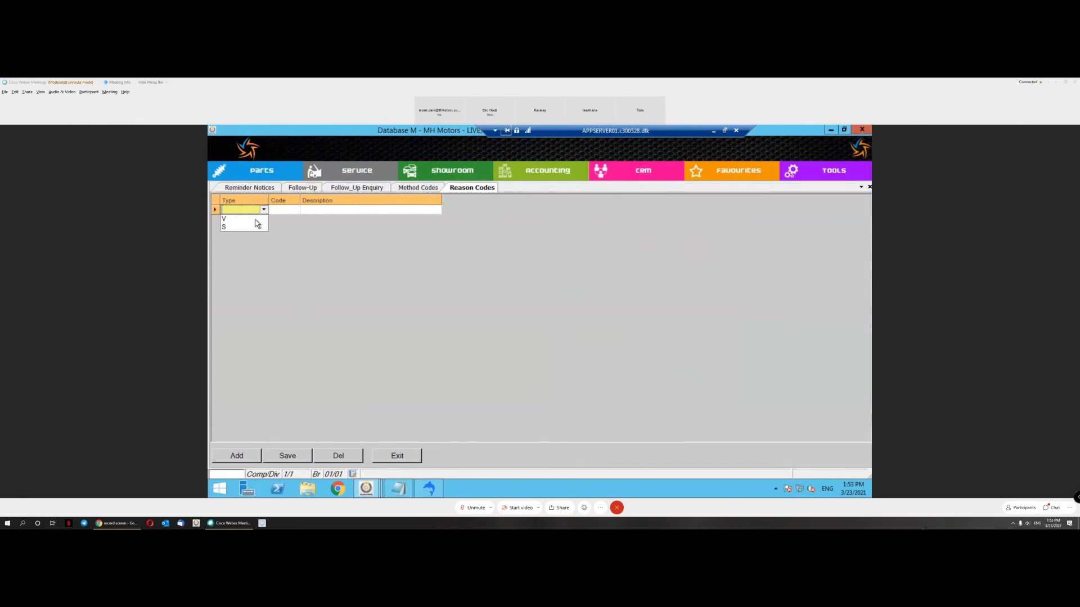
{"action": "left_click", "coordinate": [258, 227]}
{"action": "left_click", "coordinate": [291, 208]}
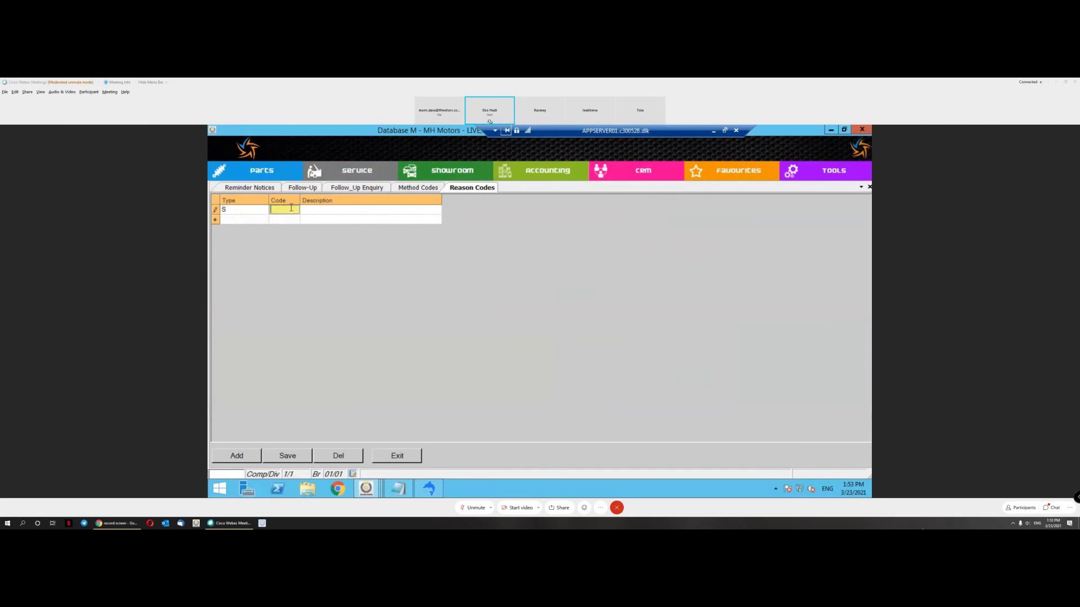
{"action": "type", "text": "01"}
{"action": "key", "text": "Tab"}
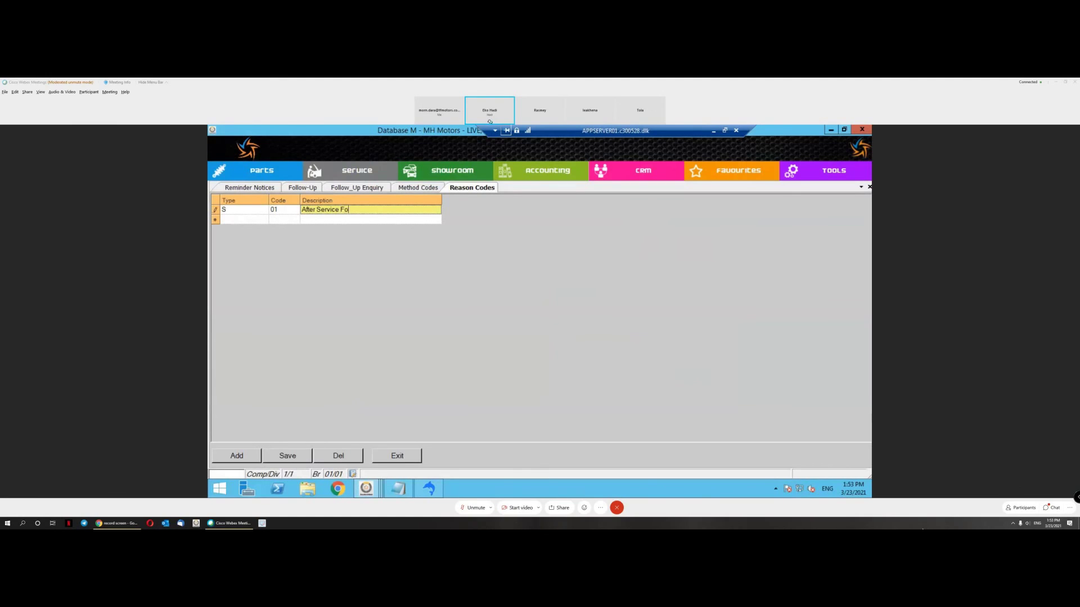
{"action": "key", "text": "Tab"}
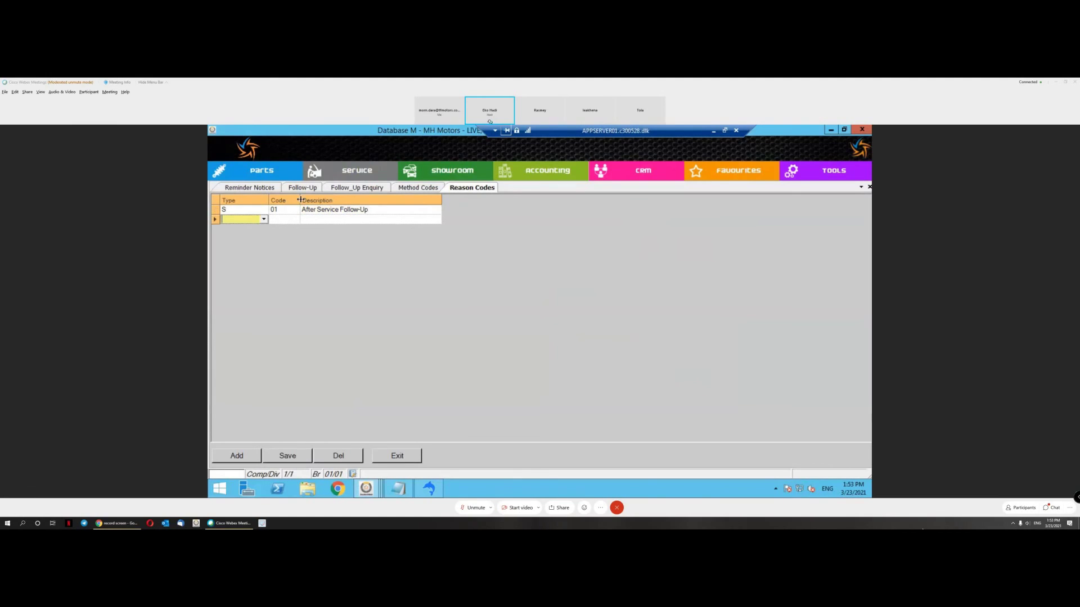
Step: Add a second type S reason 01 Booking Reminder
{"action": "type", "text": "01"}
{"action": "key", "text": "Tab"}
{"action": "type", "text": "Booking Reminder"}
{"action": "key", "text": "Tab"}
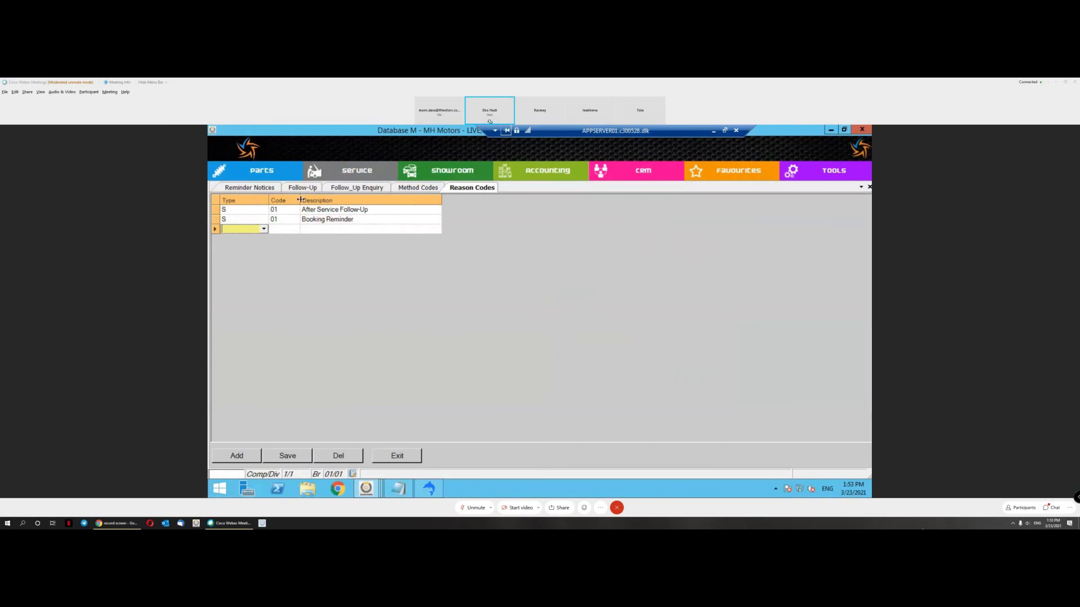
{"action": "left_click", "coordinate": [374, 169]}
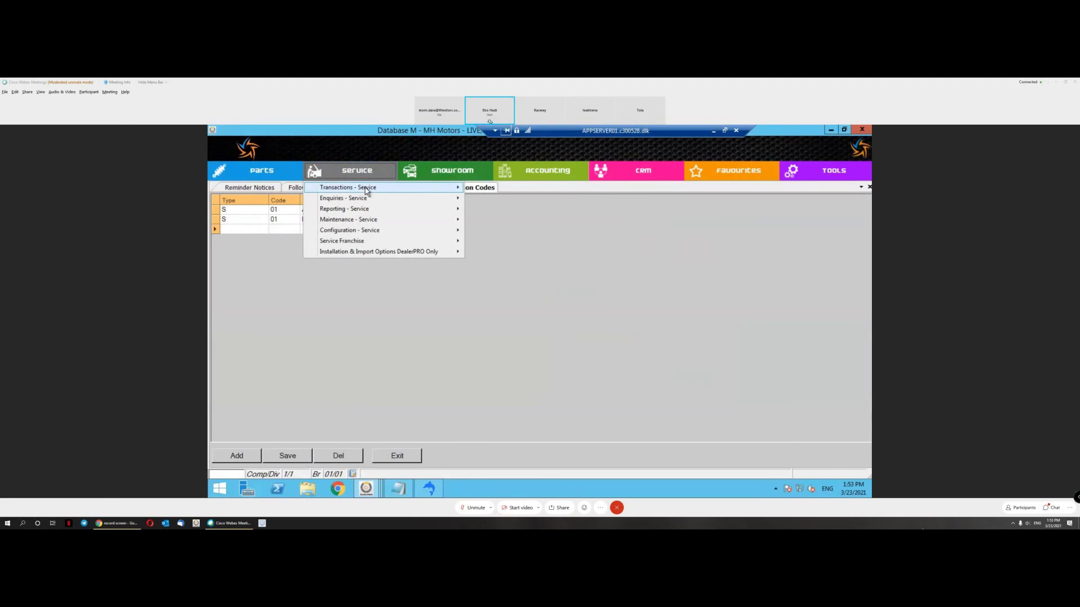
Step: Open Result Codes listing five type S results, then return to the Follow-Up list
{"action": "mouse_move", "coordinate": [374, 230]}
{"action": "mouse_move", "coordinate": [498, 231]}
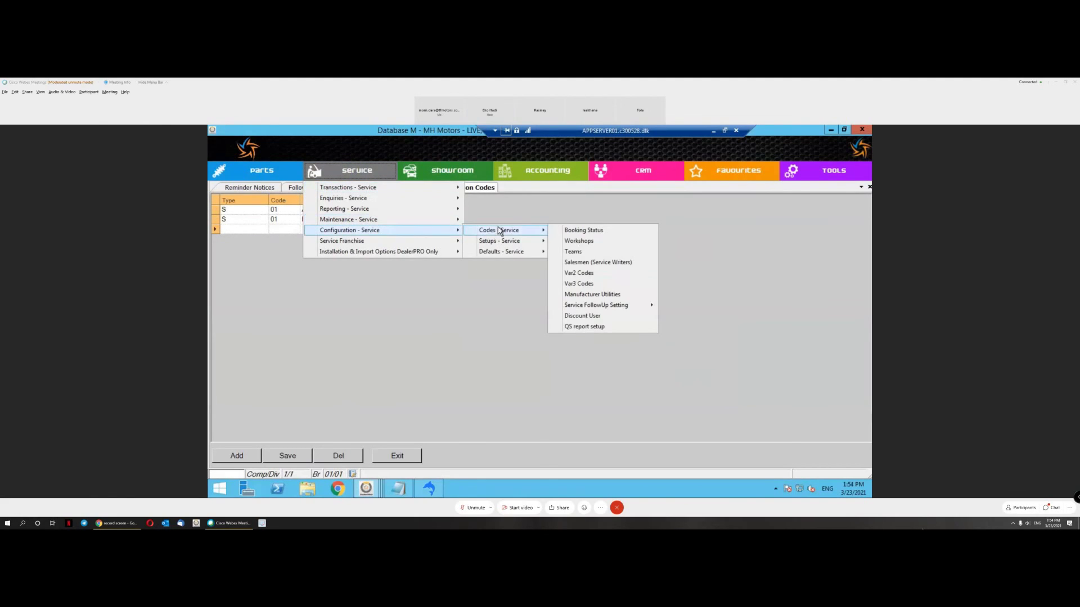
{"action": "mouse_move", "coordinate": [630, 307]}
{"action": "left_click", "coordinate": [702, 316]}
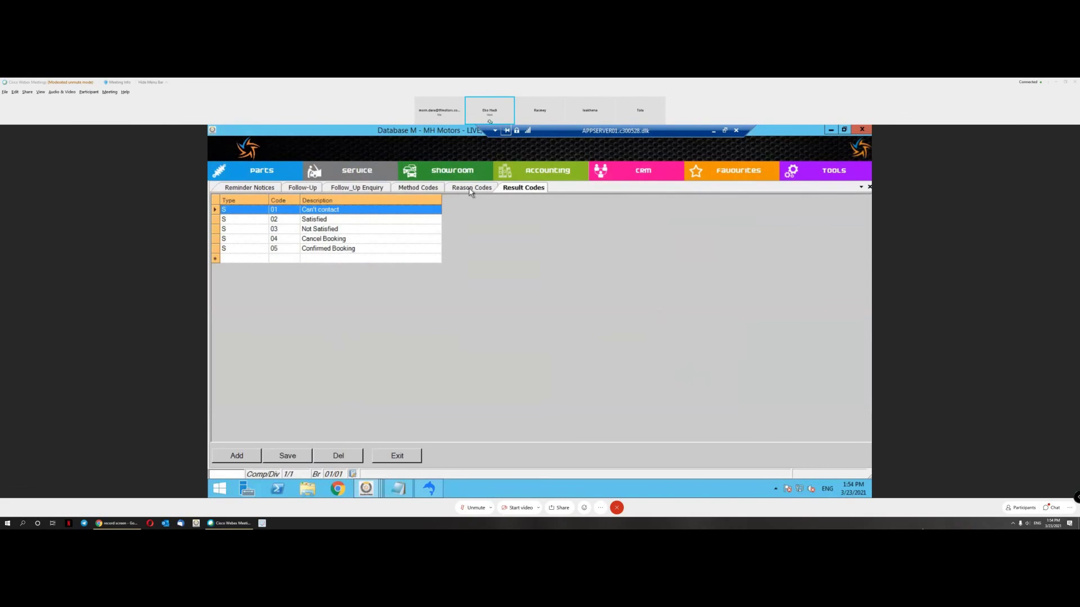
{"action": "left_click", "coordinate": [304, 188]}
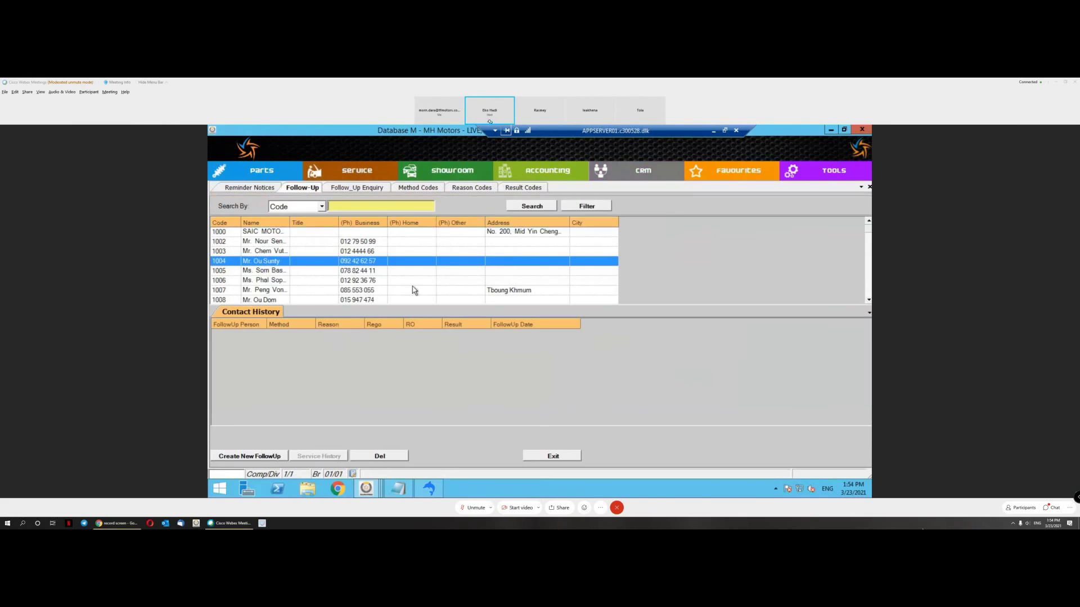
{"action": "left_click", "coordinate": [250, 457]}
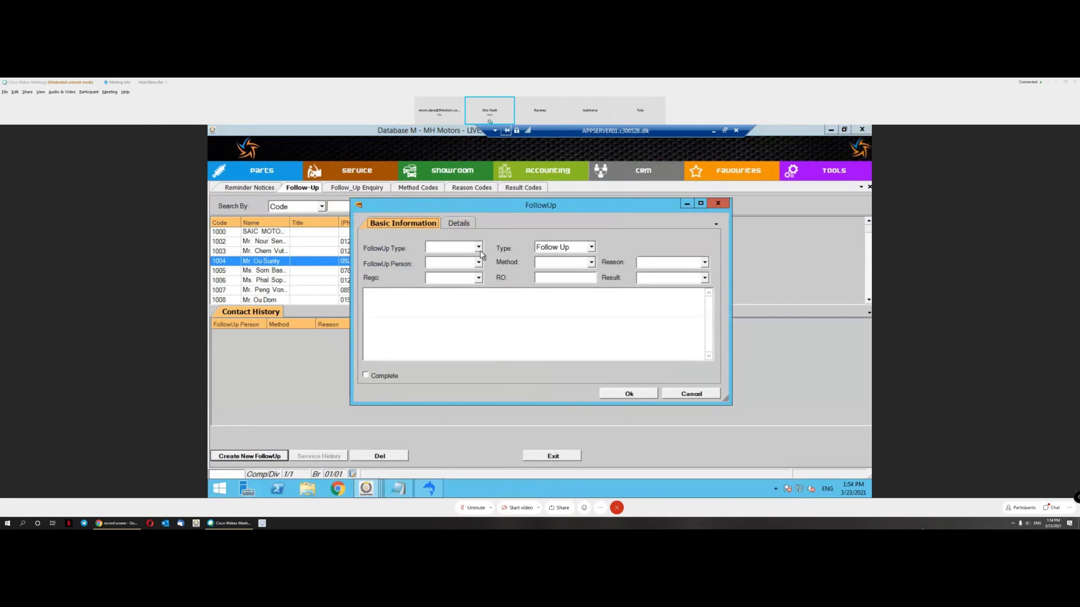
{"action": "left_click", "coordinate": [478, 247]}
{"action": "left_click", "coordinate": [450, 273]}
{"action": "left_click", "coordinate": [478, 262]}
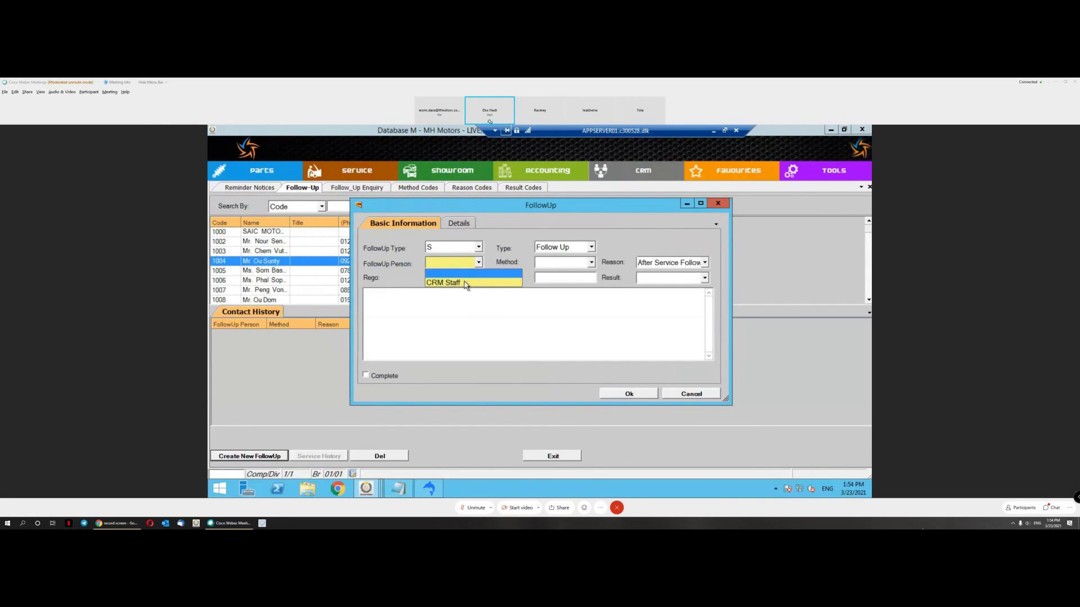
{"action": "left_click", "coordinate": [464, 283]}
{"action": "left_click", "coordinate": [579, 264]}
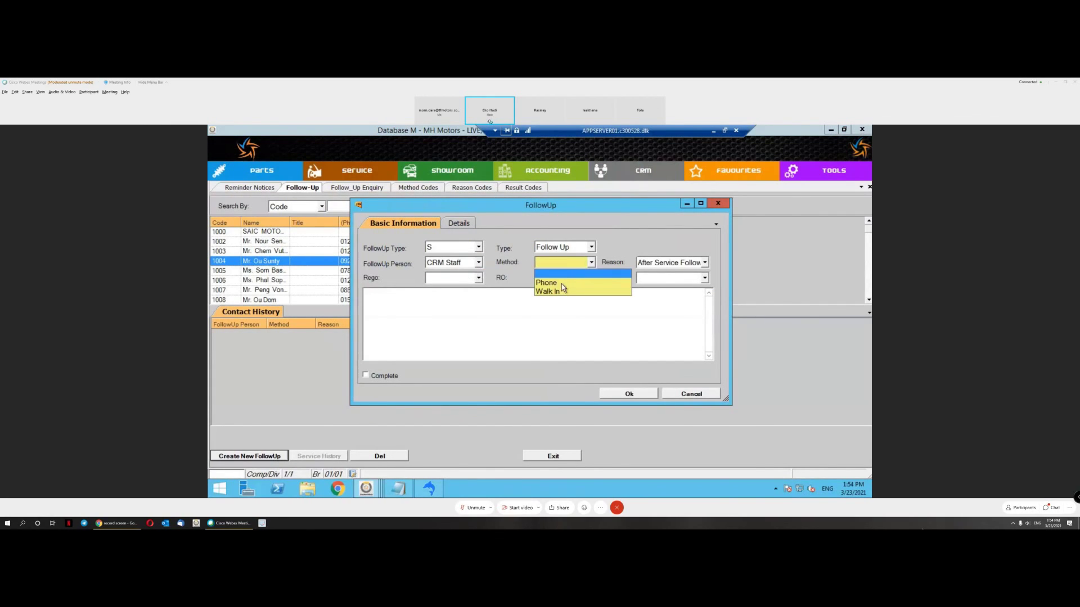
{"action": "left_click", "coordinate": [565, 284]}
{"action": "left_click", "coordinate": [683, 264]}
{"action": "left_click", "coordinate": [675, 274]}
{"action": "left_click", "coordinate": [691, 278]}
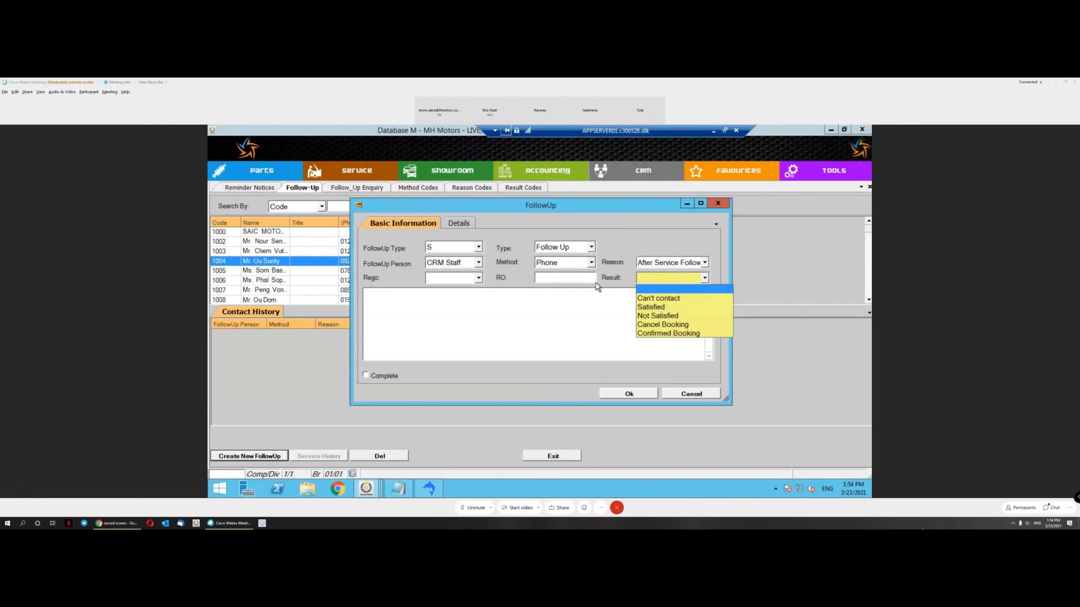
{"action": "left_click", "coordinate": [565, 282]}
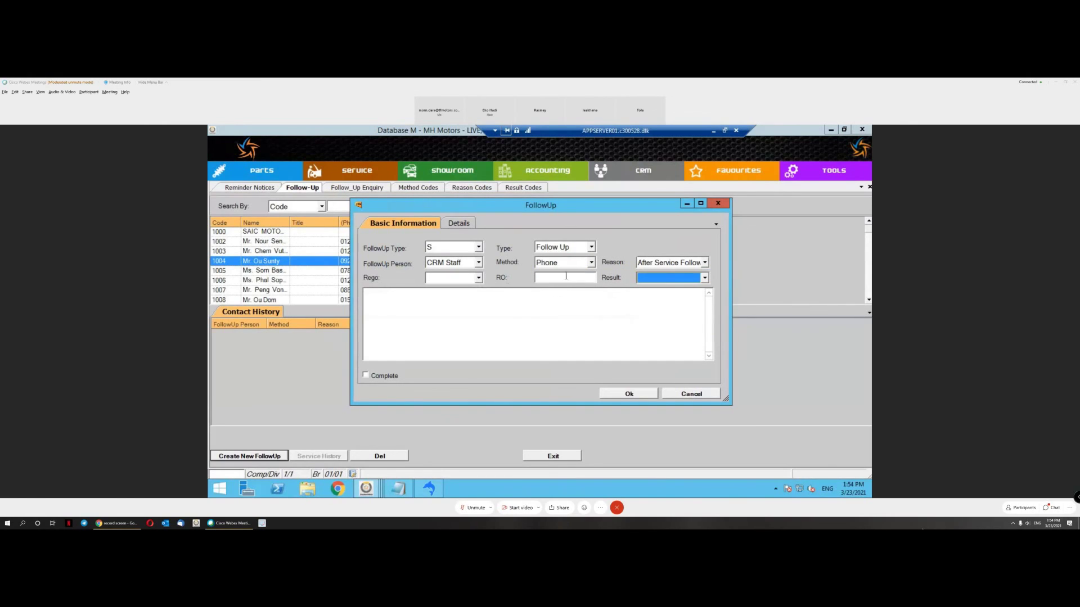
{"action": "left_click", "coordinate": [565, 276]}
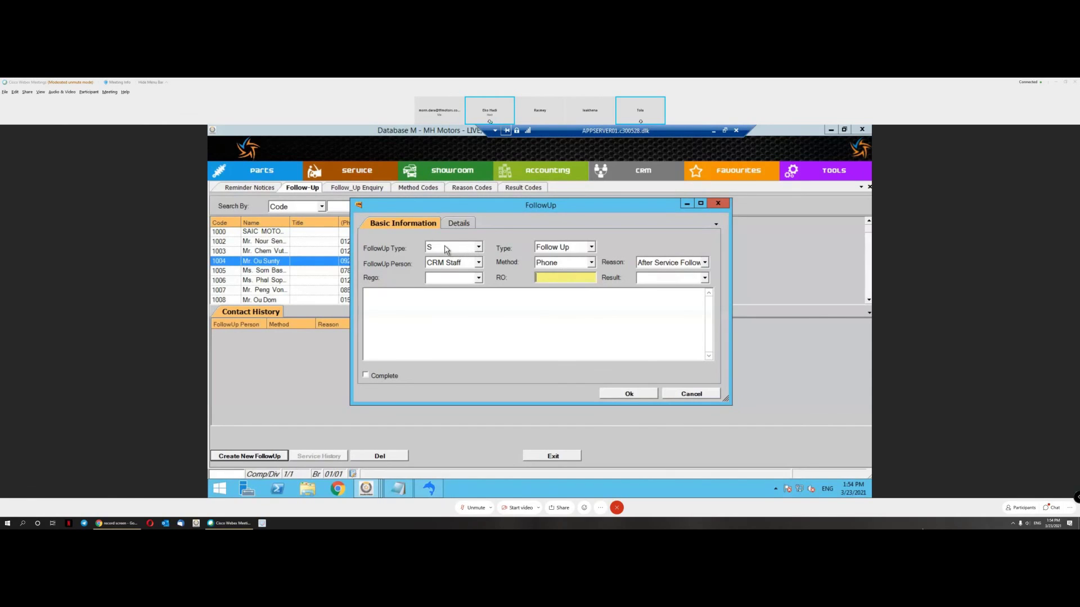
Step: Settle the follow-up type on S, after trying V, with CRM Staff as person
{"action": "left_click", "coordinate": [469, 248]}
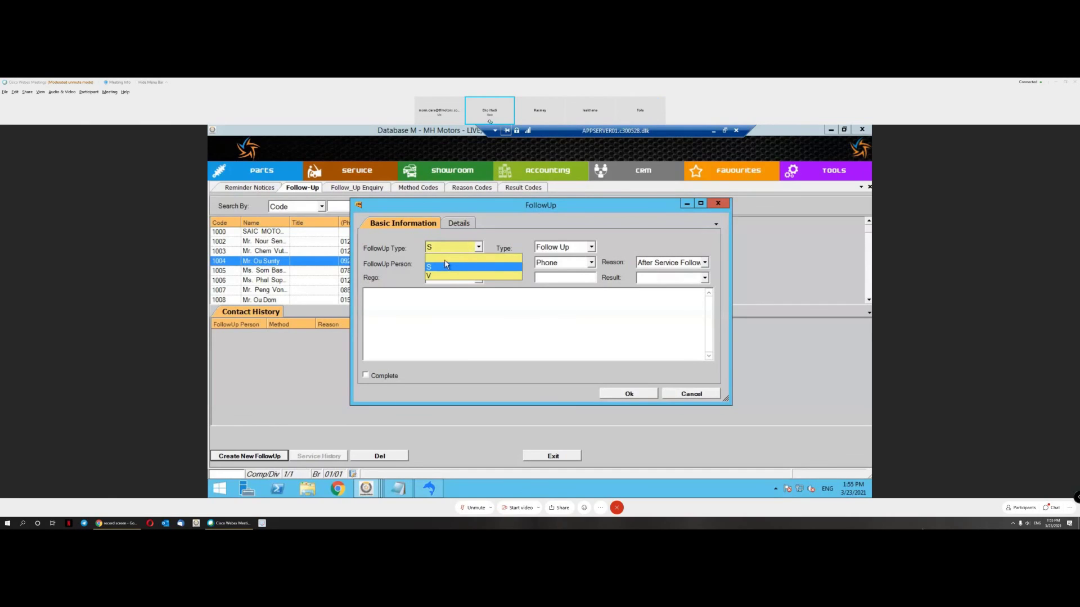
{"action": "left_click", "coordinate": [449, 267]}
{"action": "left_click", "coordinate": [452, 252]}
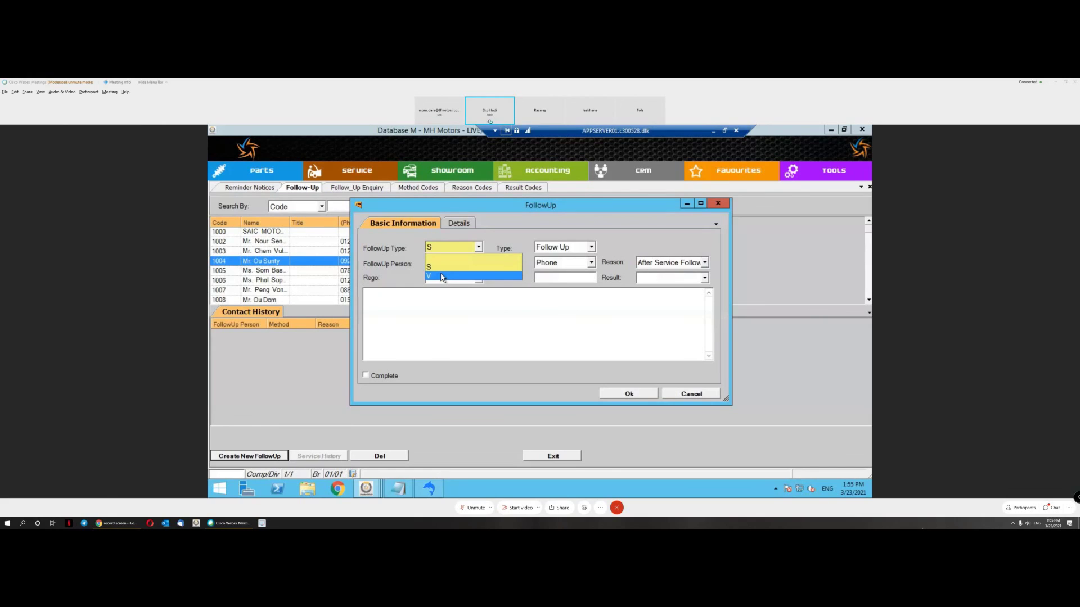
{"action": "left_click", "coordinate": [442, 277]}
{"action": "left_click", "coordinate": [460, 248]}
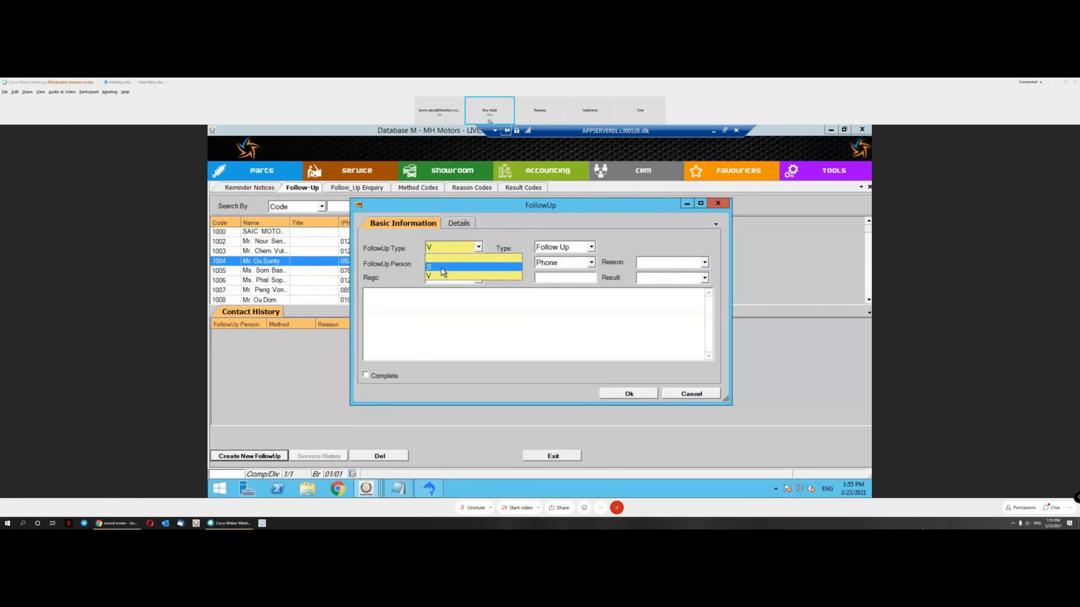
{"action": "left_click", "coordinate": [442, 268]}
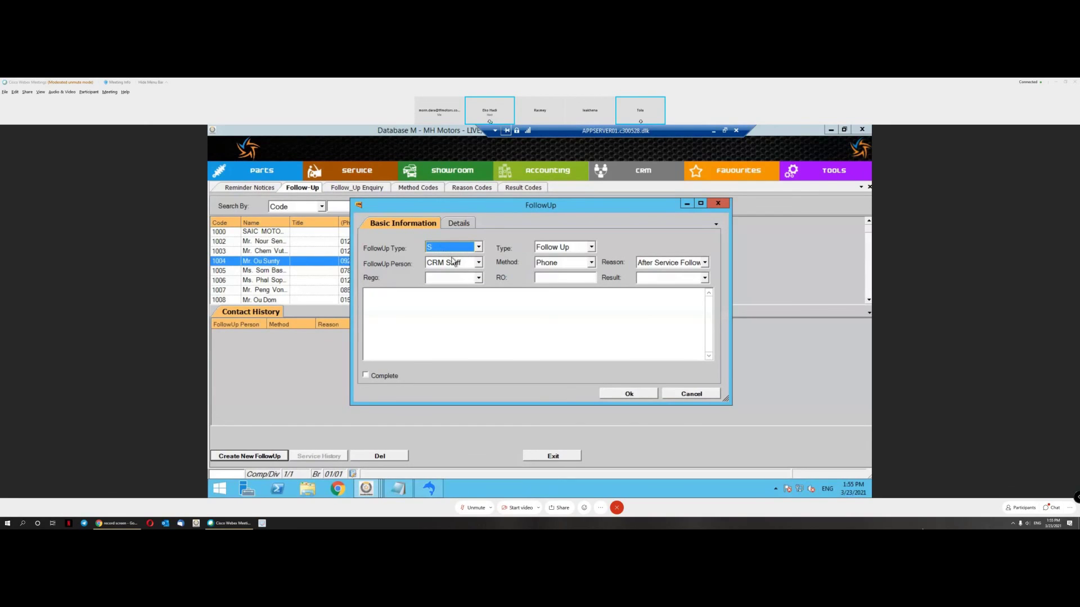
{"action": "left_click", "coordinate": [464, 264]}
{"action": "left_click", "coordinate": [464, 265]}
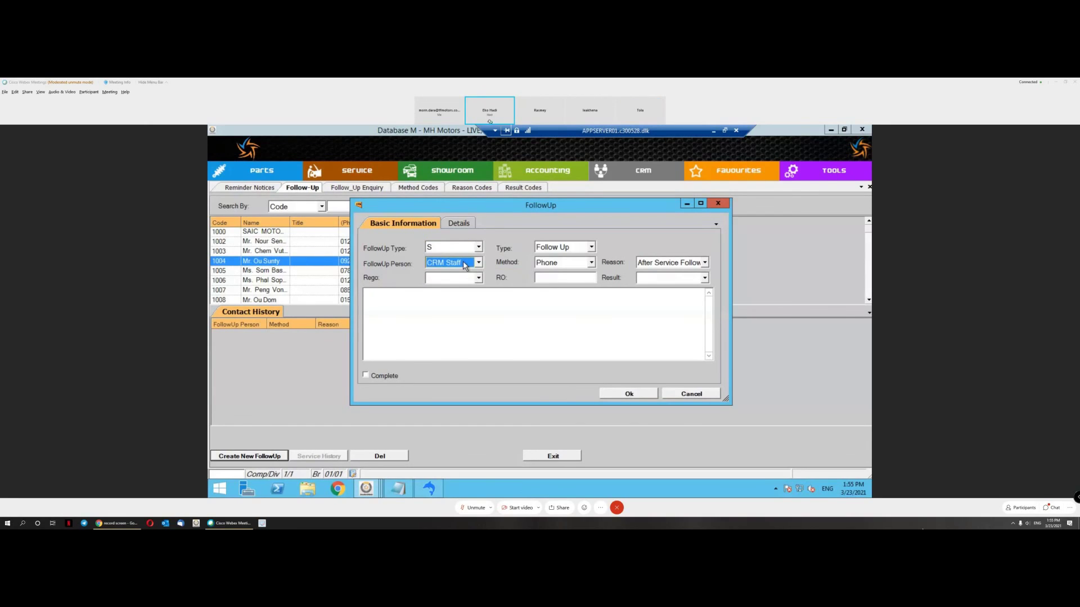
Step: Choose the customer's vehicle rego, enter RO RA0001 and keep Phone as method
{"action": "left_click", "coordinate": [478, 278]}
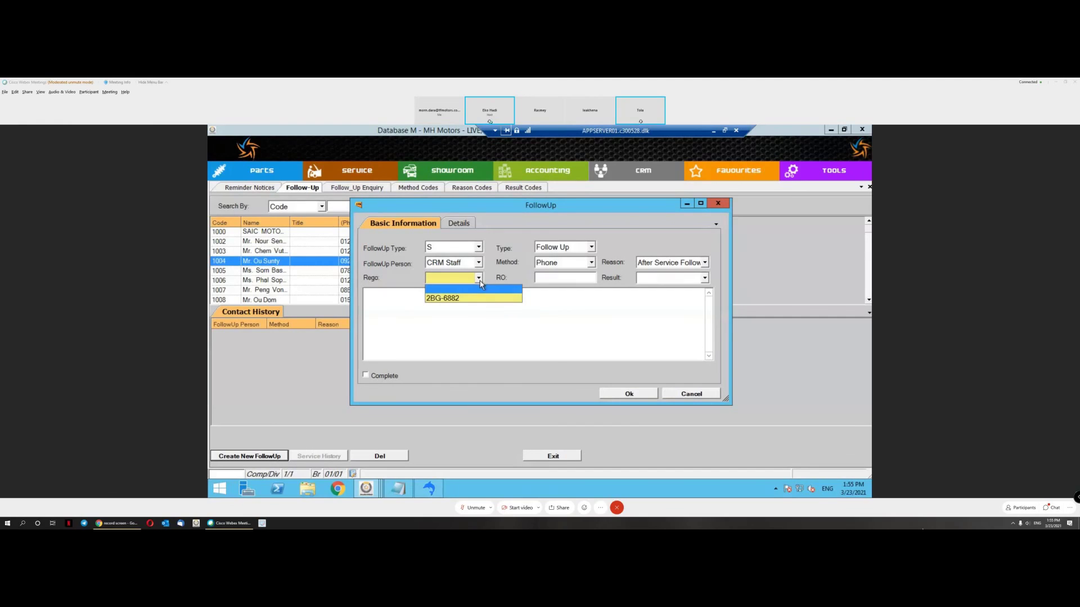
{"action": "left_click", "coordinate": [470, 299]}
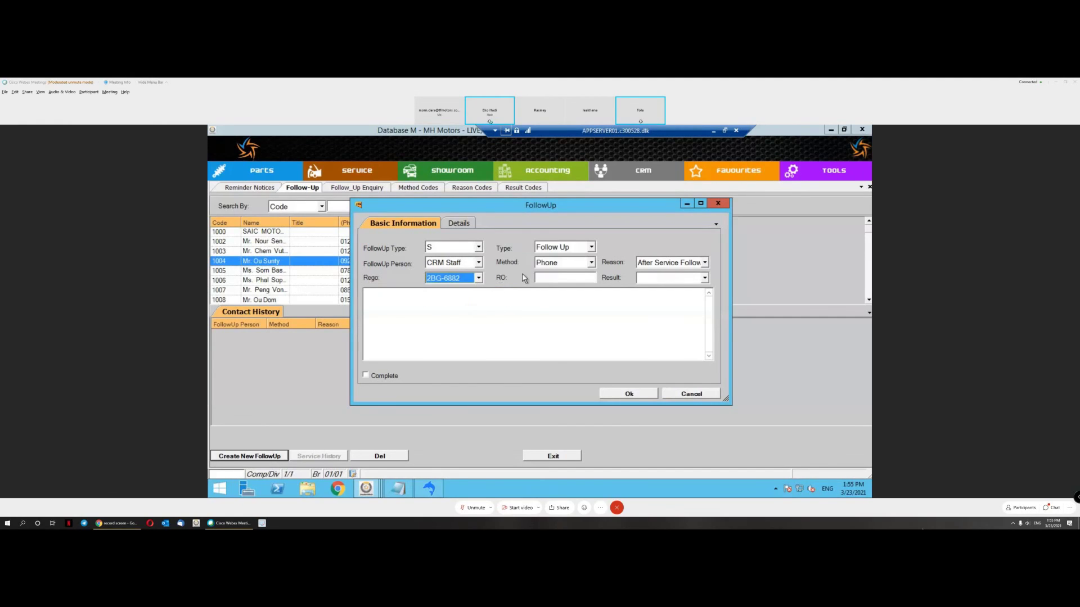
{"action": "left_click", "coordinate": [553, 278]}
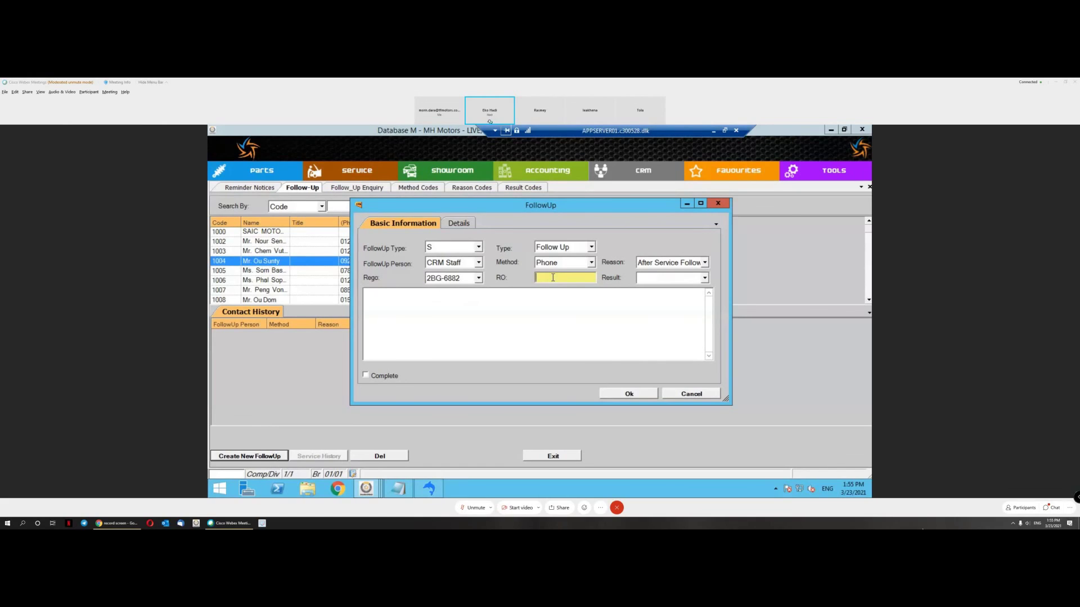
{"action": "type", "text": "RA0001"}
{"action": "key", "text": "Tab"}
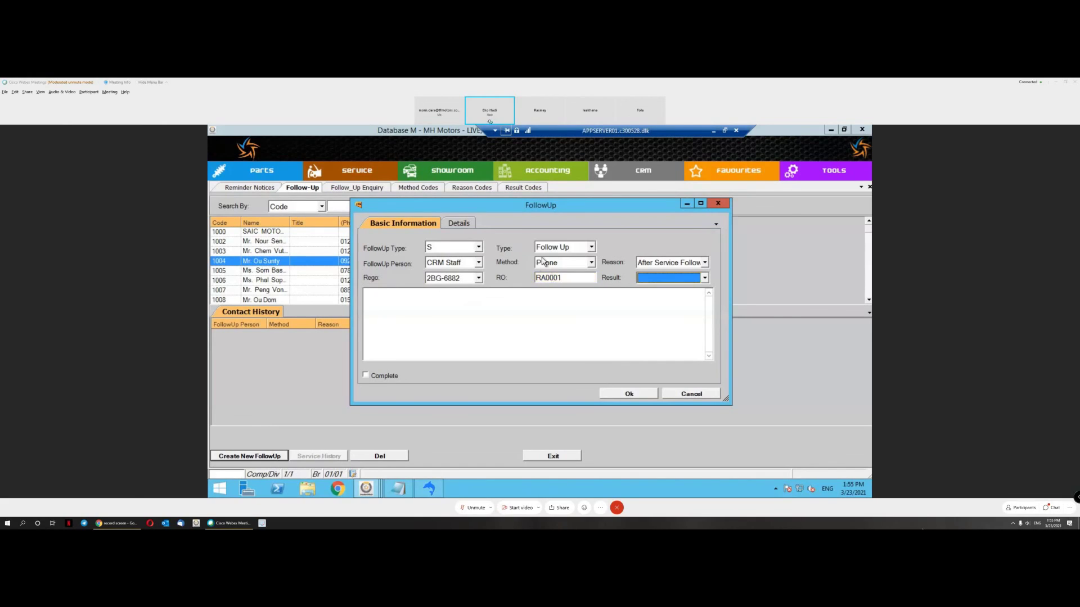
{"action": "left_click", "coordinate": [543, 261]}
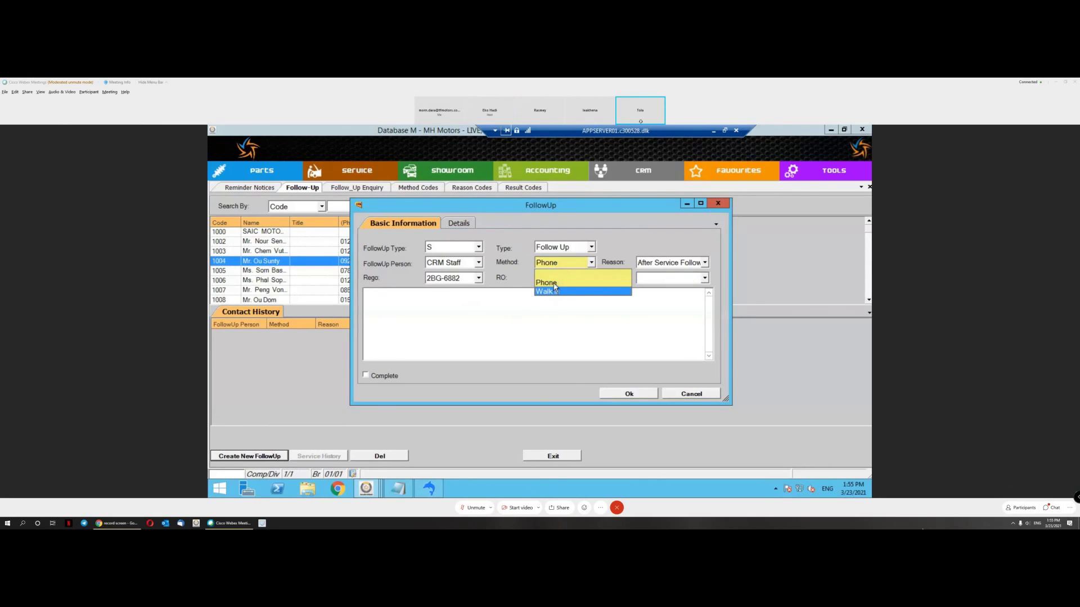
{"action": "left_click", "coordinate": [554, 283]}
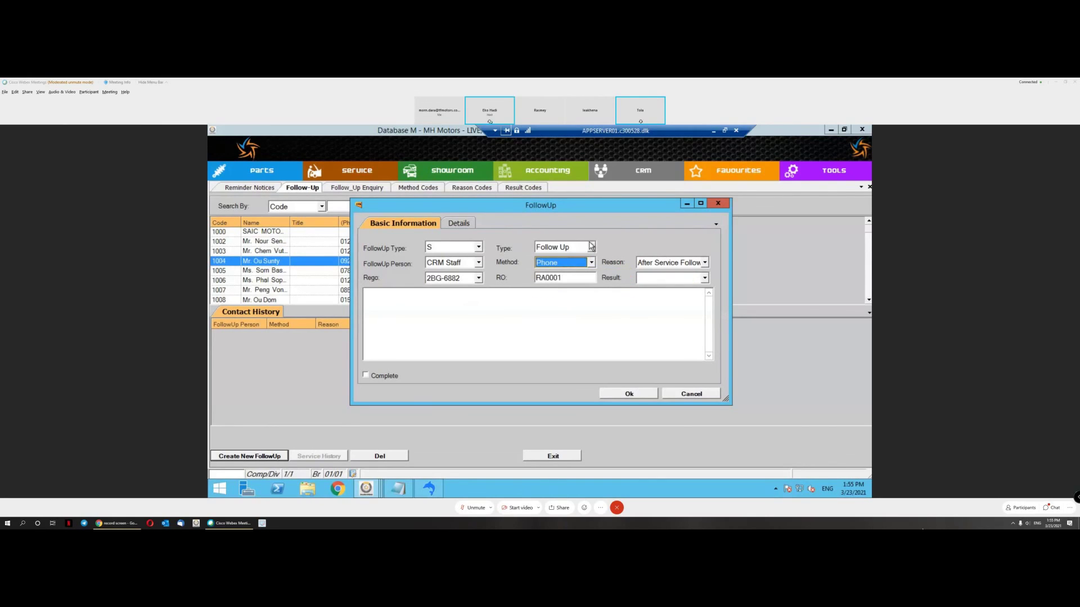
Step: Keep category Follow Up, set reason After Service Follow-Up and result Not Satisfied
{"action": "left_click", "coordinate": [591, 247]}
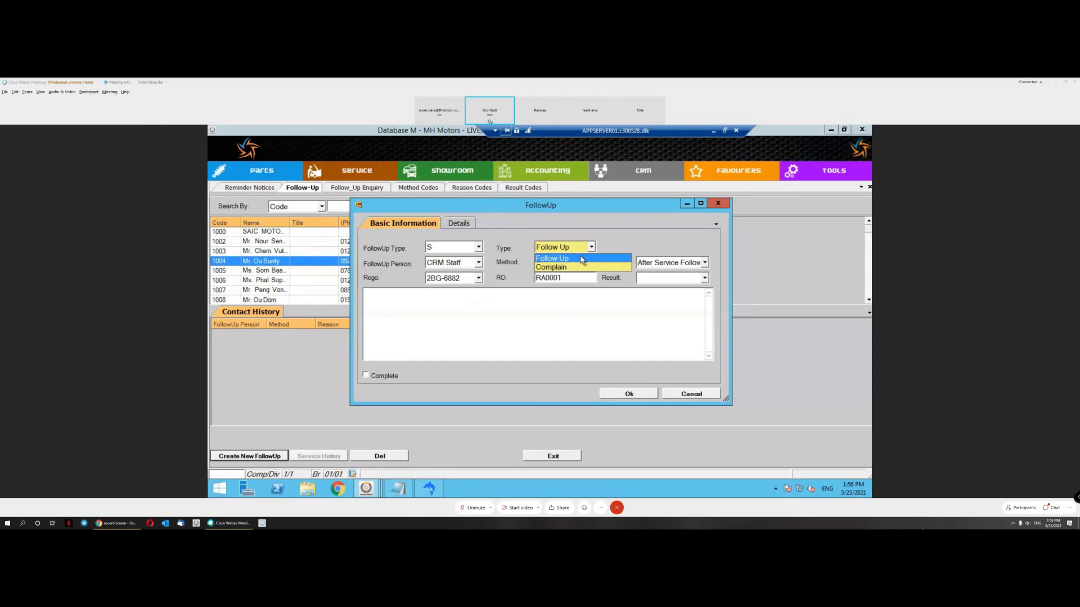
{"action": "left_click", "coordinate": [582, 259]}
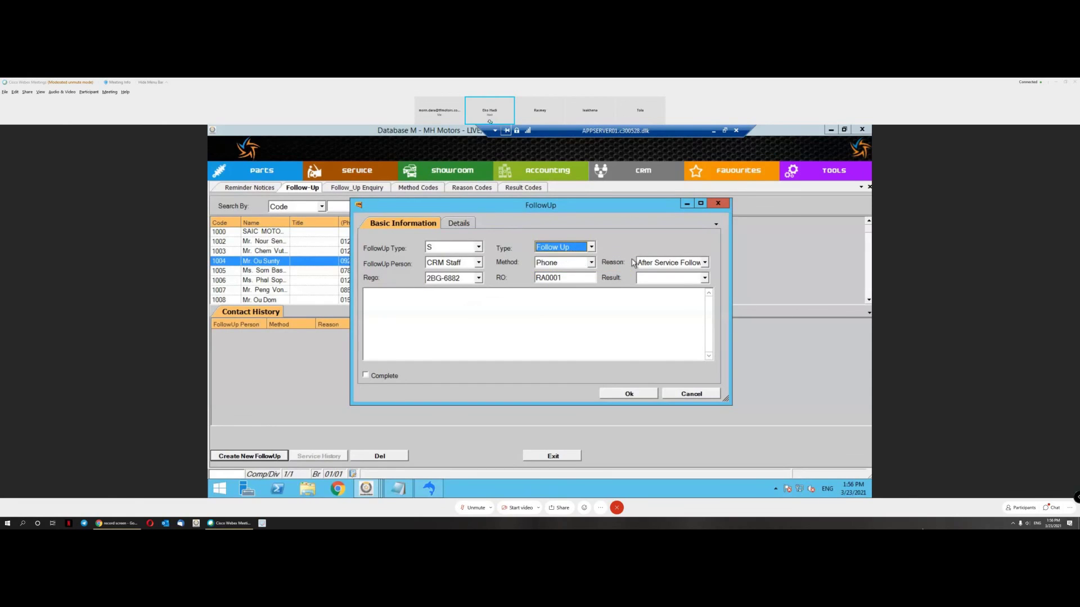
{"action": "left_click", "coordinate": [687, 263]}
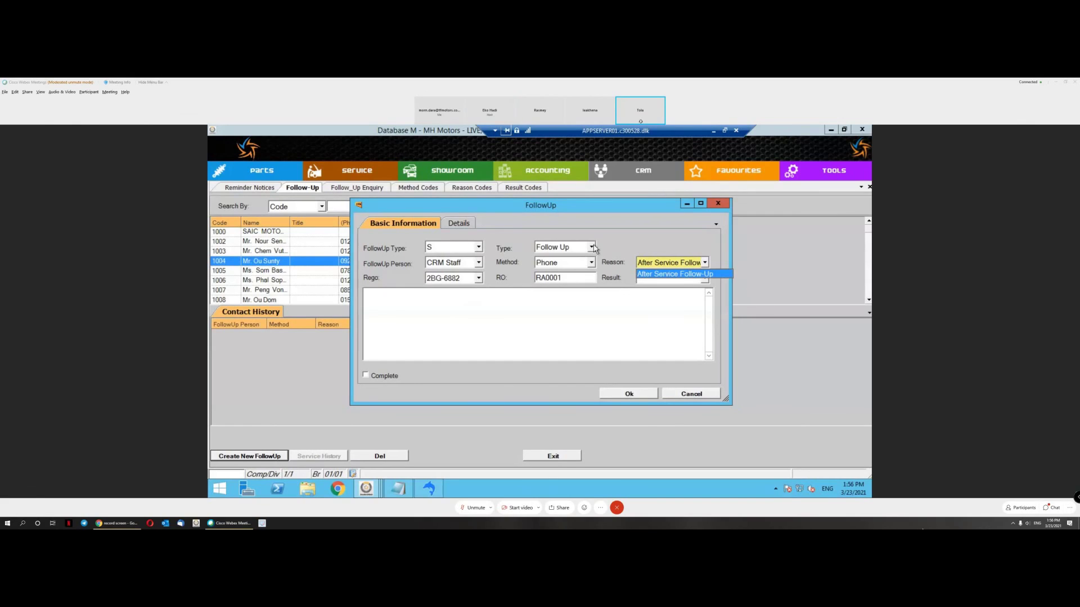
{"action": "left_click", "coordinate": [667, 275]}
{"action": "left_click", "coordinate": [676, 280]}
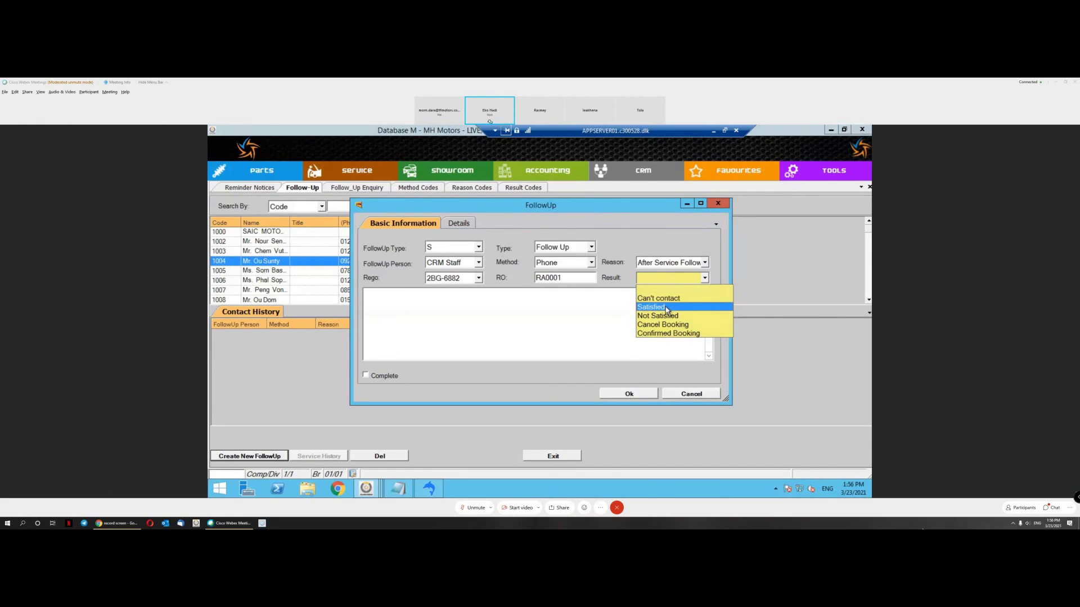
{"action": "left_click", "coordinate": [668, 315]}
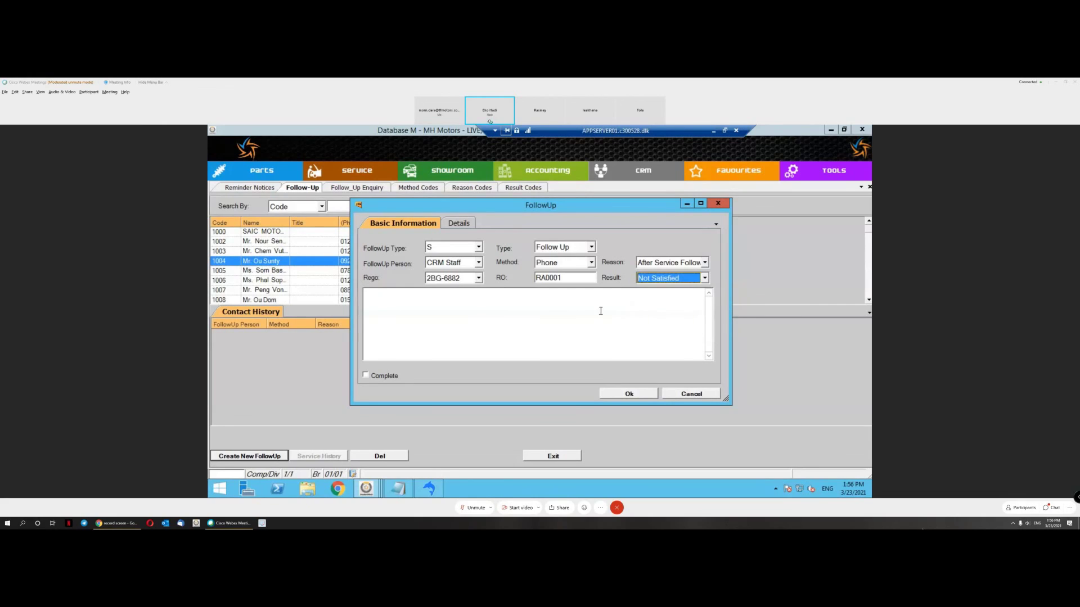
{"action": "left_click", "coordinate": [578, 304]}
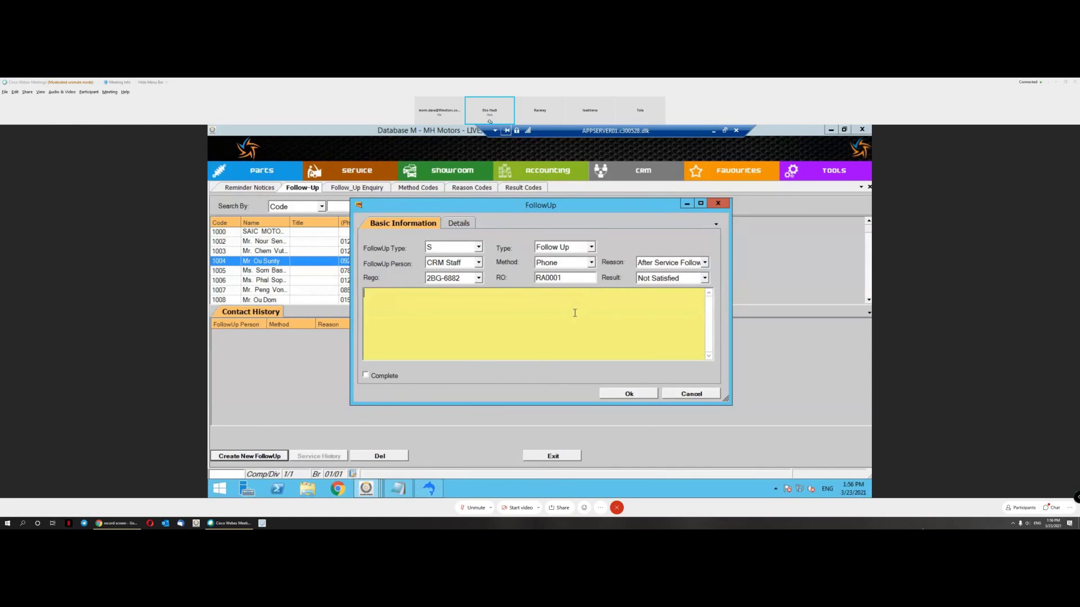
Step: Save the follow-up, not marked complete, with the note 'The customer complained about waiting time that took too long'
{"action": "type", "text": "They"}
{"action": "key", "text": "BackSpace"}
{"action": "key", "text": "BackSpace"}
{"action": "type", "text": "customer compl"}
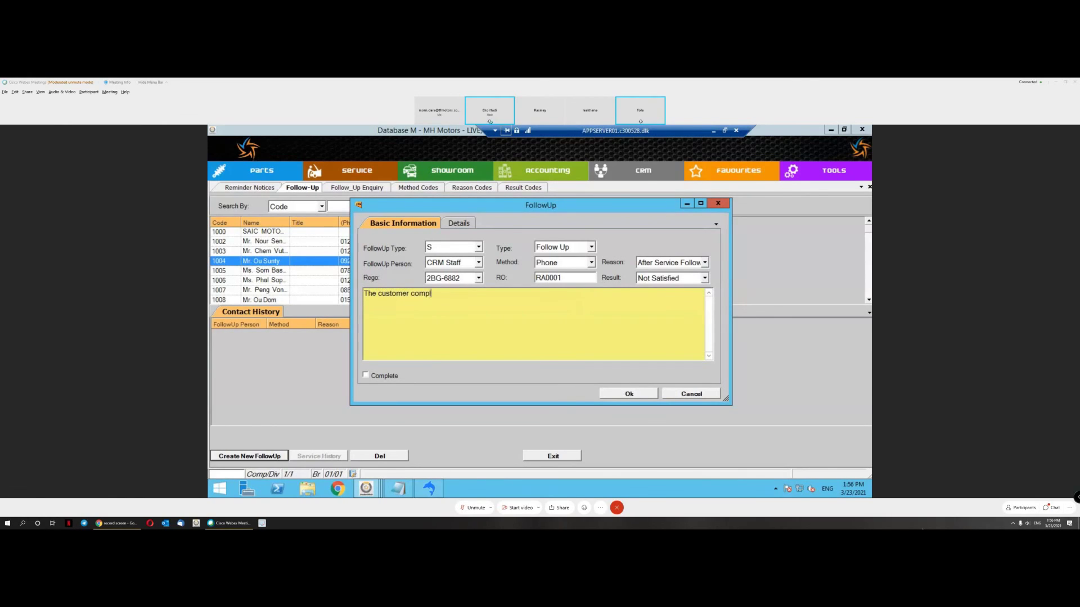
{"action": "type", "text": "ained about wait"}
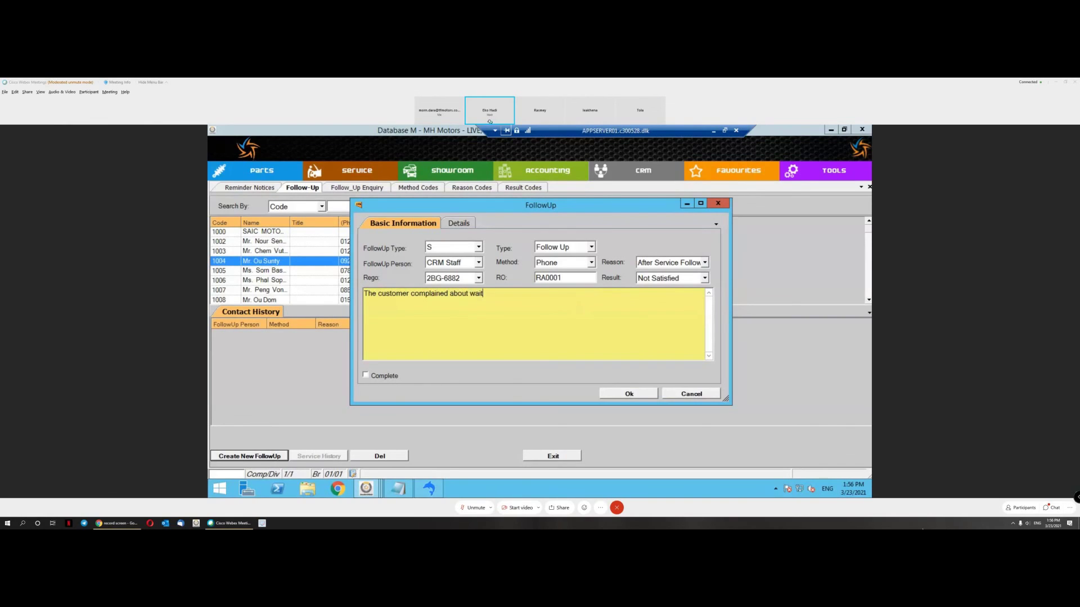
{"action": "type", "text": "ing time that took too long."}
{"action": "left_click", "coordinate": [366, 376]}
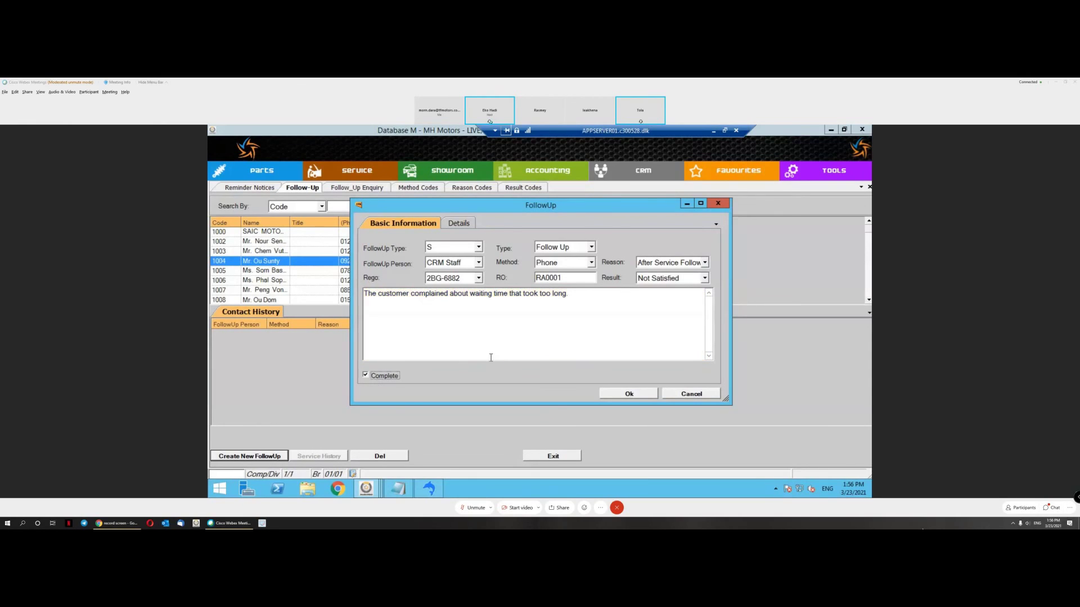
{"action": "left_click", "coordinate": [384, 377]}
{"action": "left_click", "coordinate": [628, 395]}
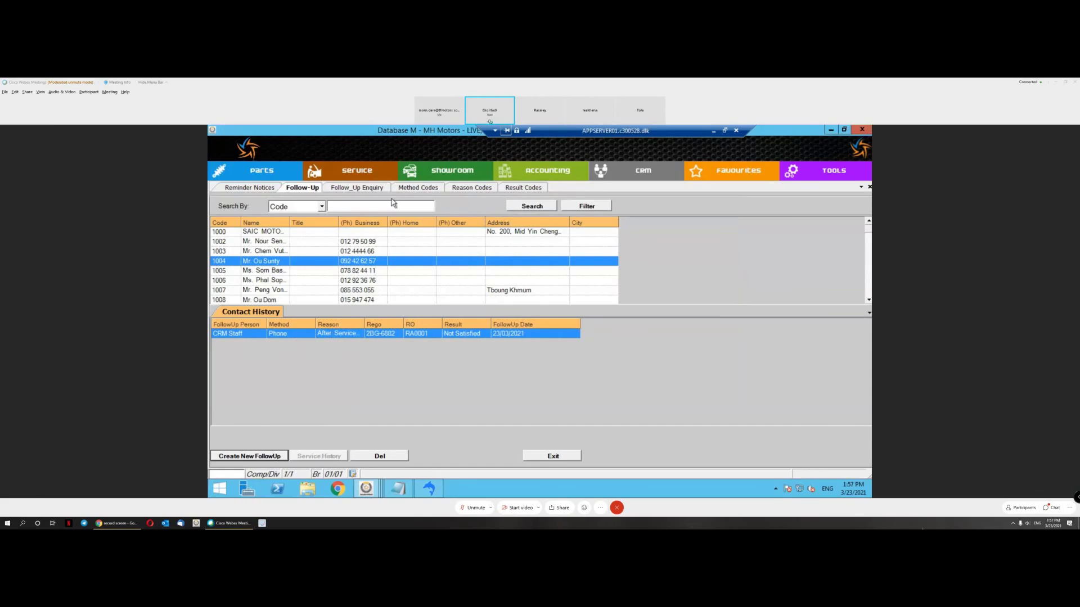
Step: Search follow-ups and open the CRM Staff 'Not Satisfied' record to read its note
{"action": "left_click", "coordinate": [337, 187]}
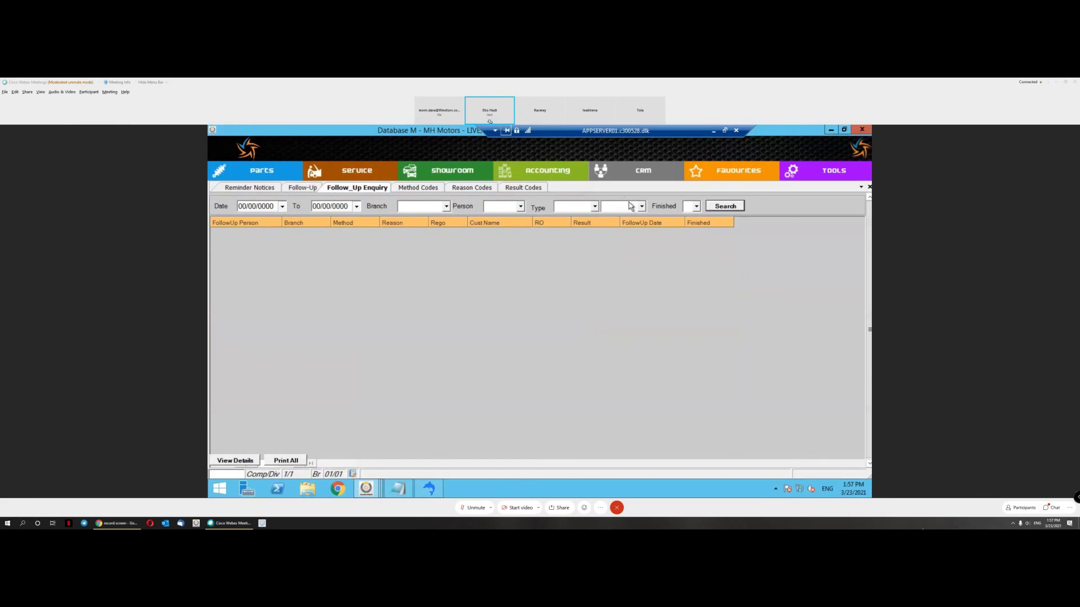
{"action": "left_click", "coordinate": [727, 207]}
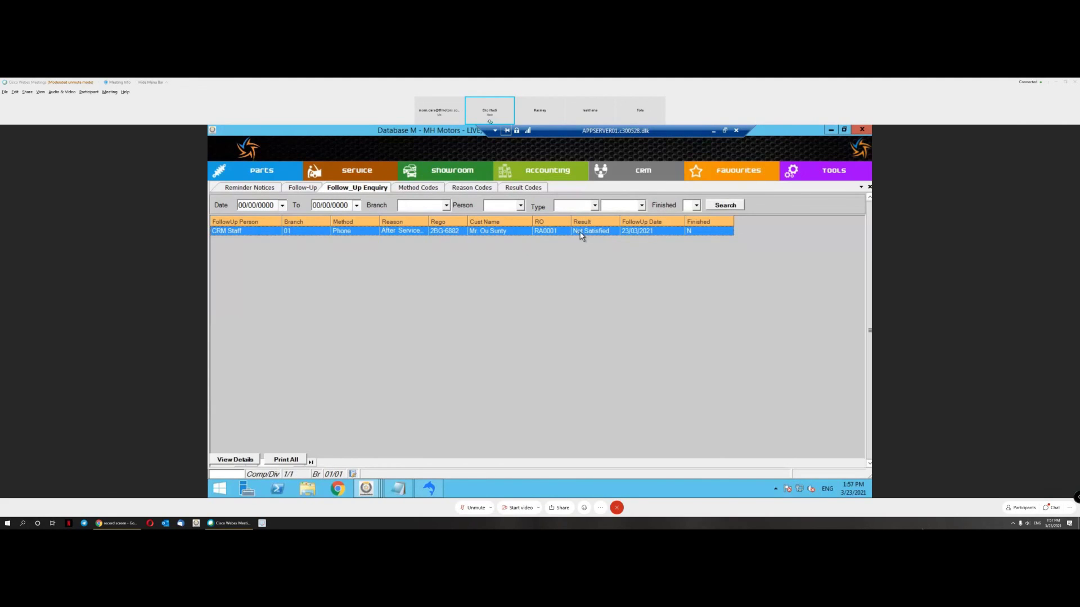
{"action": "double_click", "coordinate": [583, 233]}
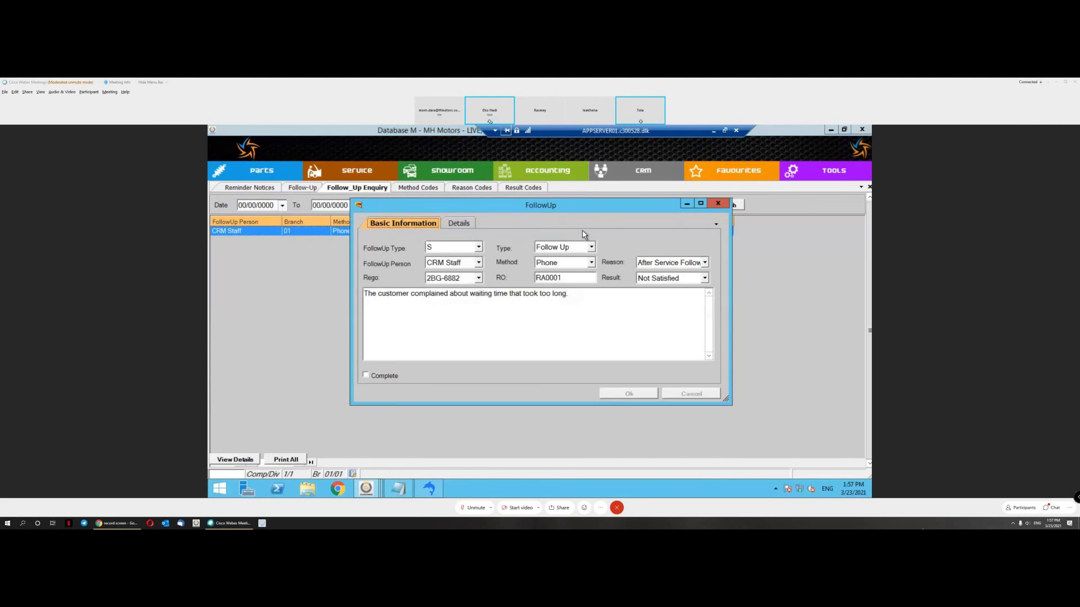
{"action": "left_click", "coordinate": [393, 297]}
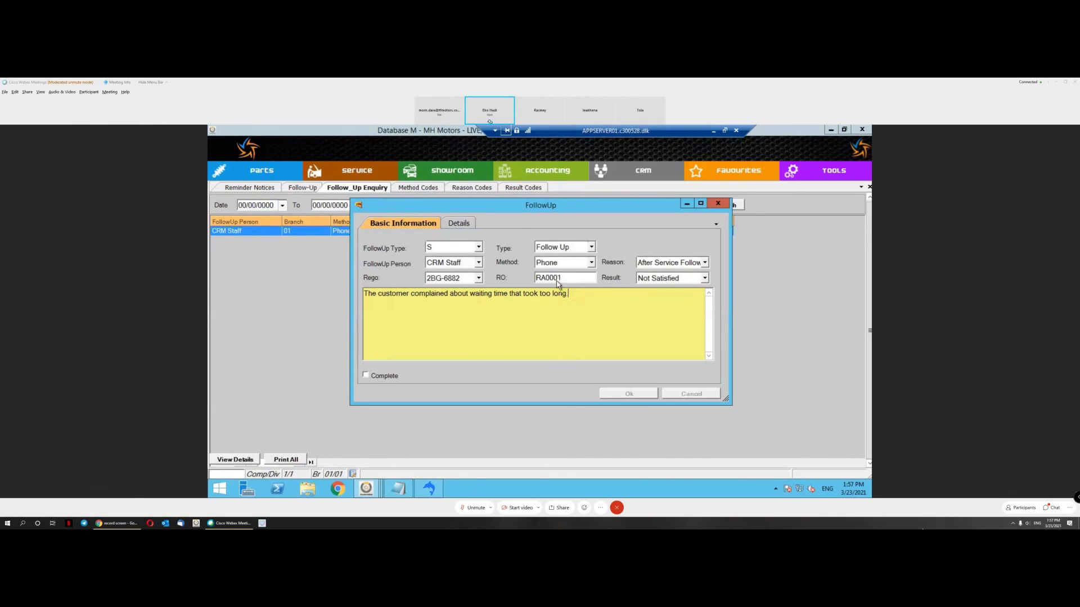
{"action": "left_click", "coordinate": [720, 204]}
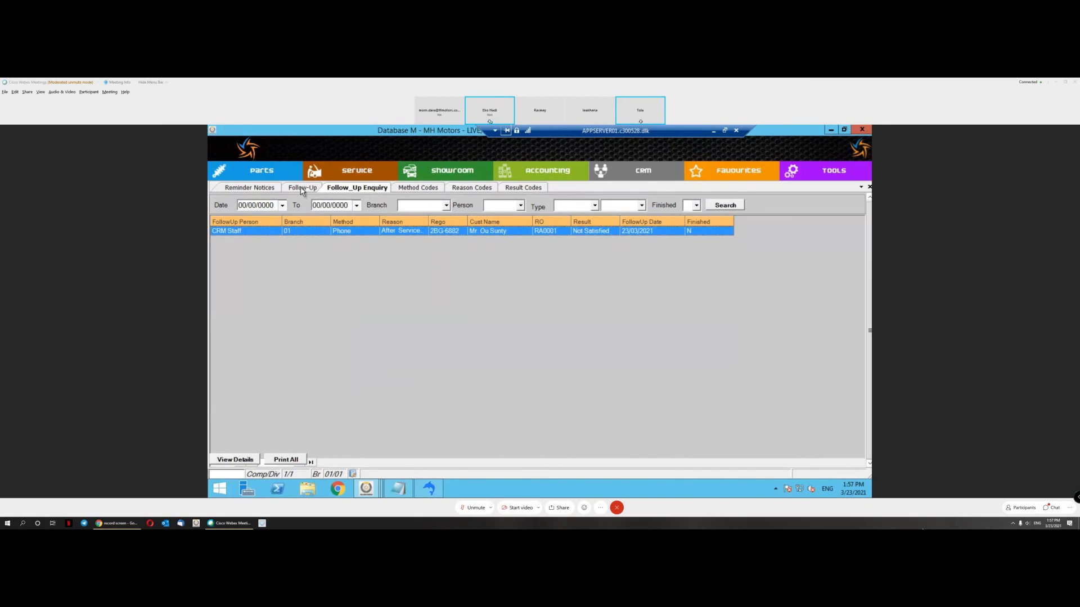
Step: Rerun the follow-up search with type, category and finished filters blank, then show CRM functions
{"action": "left_click", "coordinate": [594, 206]}
{"action": "left_click", "coordinate": [642, 207]}
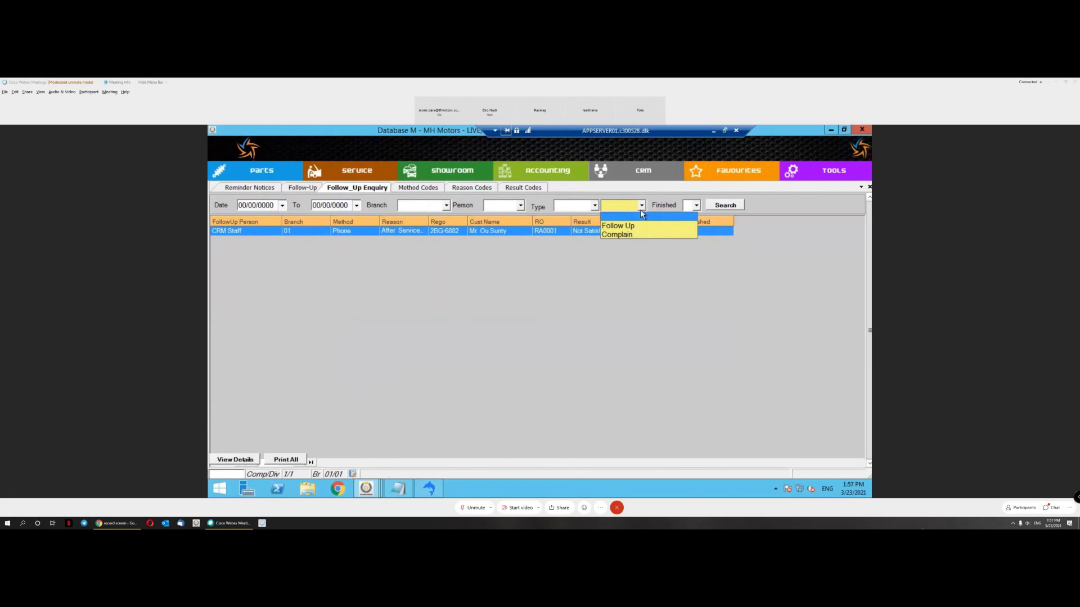
{"action": "left_click", "coordinate": [697, 209]}
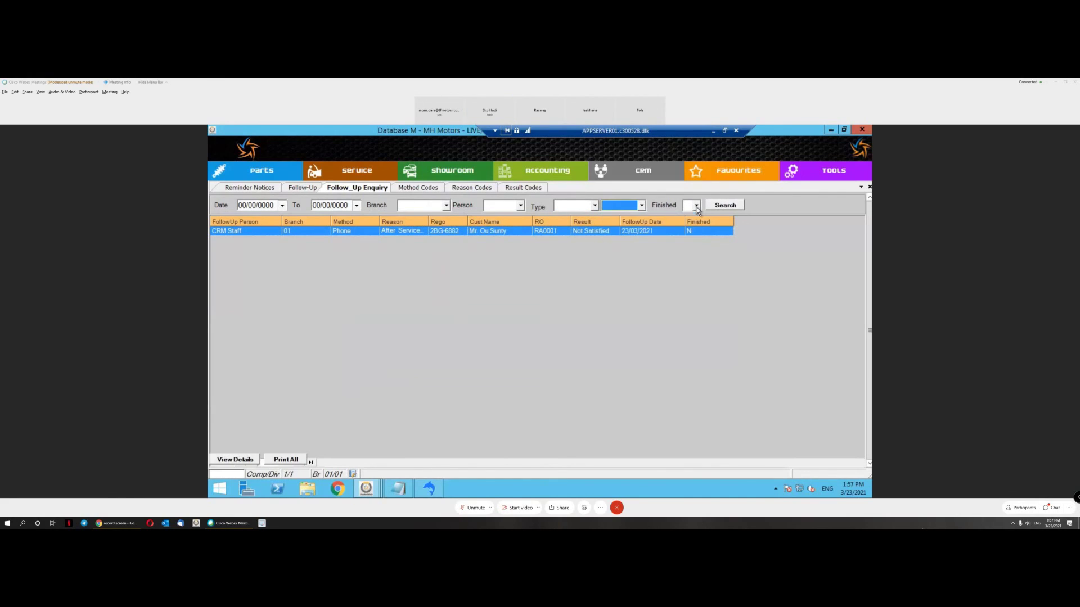
{"action": "left_click", "coordinate": [695, 210]}
{"action": "left_click", "coordinate": [609, 258]}
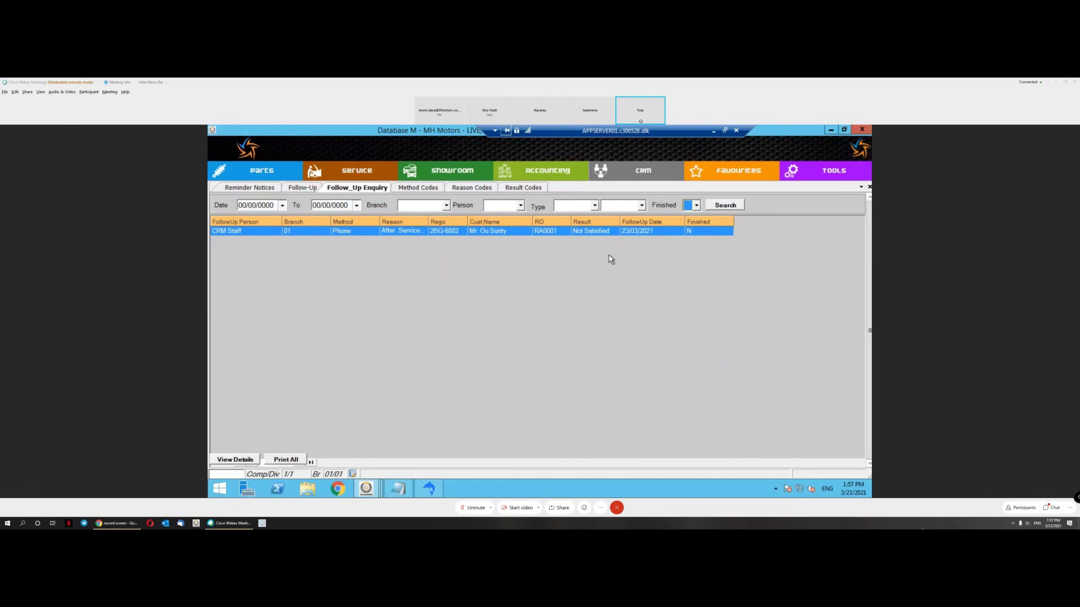
{"action": "left_click", "coordinate": [721, 207]}
{"action": "left_click", "coordinate": [640, 176]}
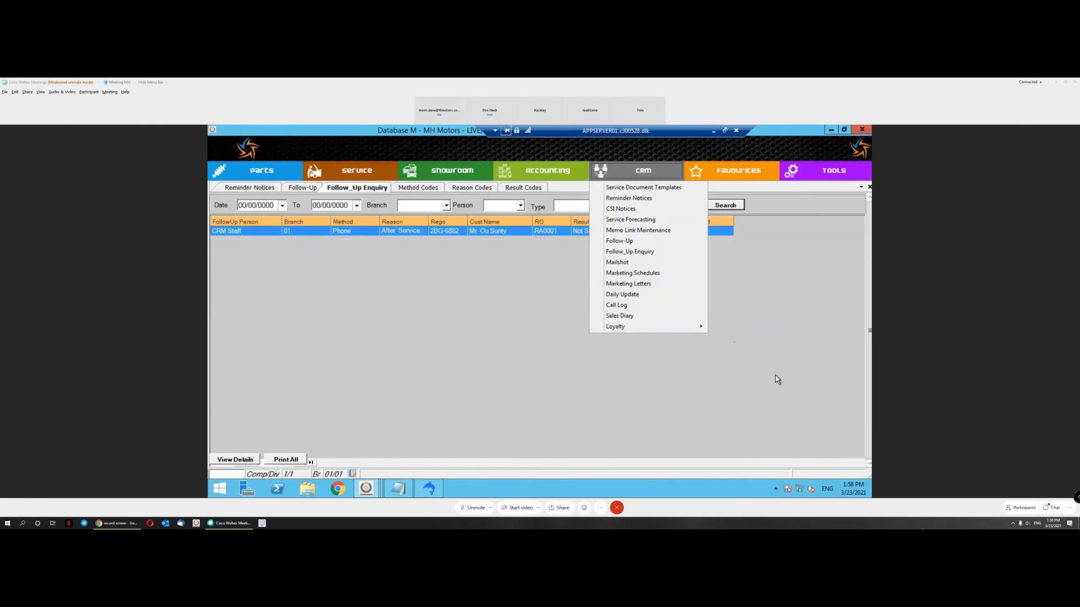
Step: Dismiss the CRM function list to reveal the single Not Satisfied follow-up again
{"action": "left_click", "coordinate": [748, 360]}
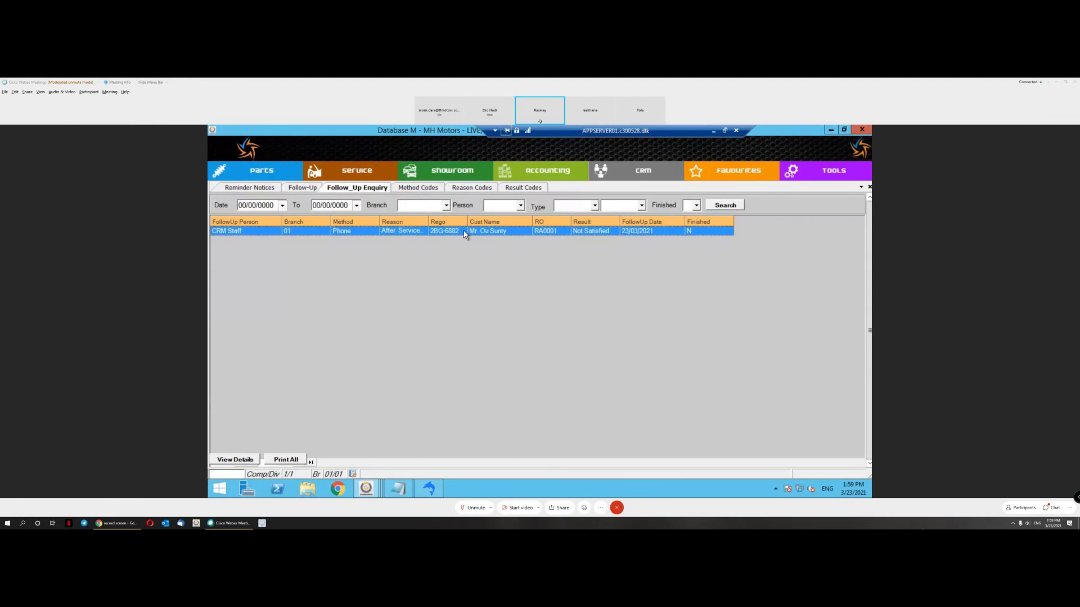
{"action": "left_click", "coordinate": [398, 489]}
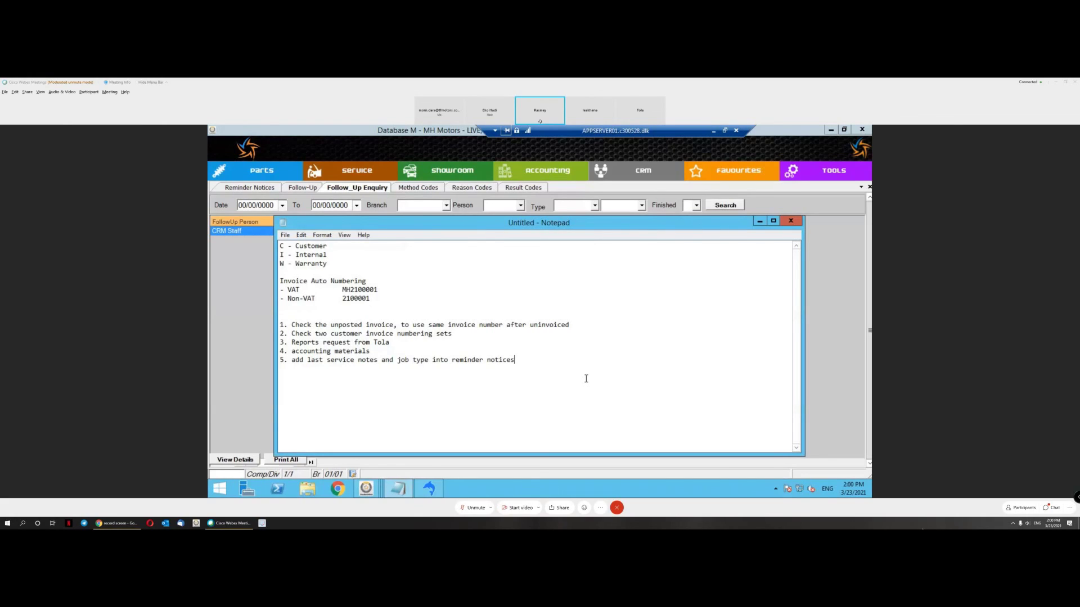
{"action": "left_click", "coordinate": [816, 316]}
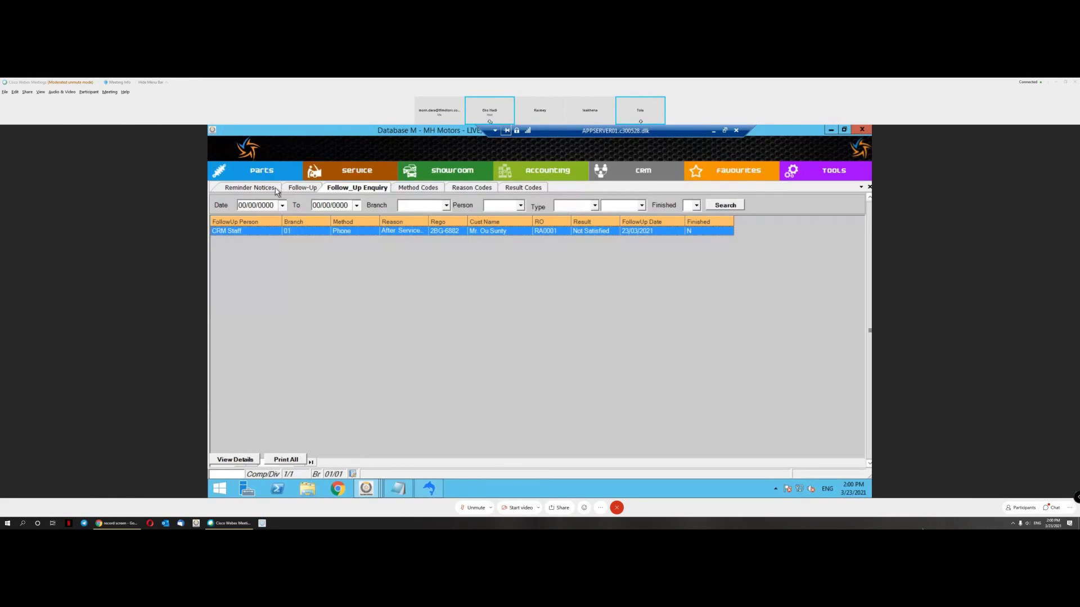
Step: Bring up the Service function list over the Follow_Up Enquiry screen
{"action": "left_click", "coordinate": [363, 172]}
{"action": "mouse_move", "coordinate": [361, 201]}
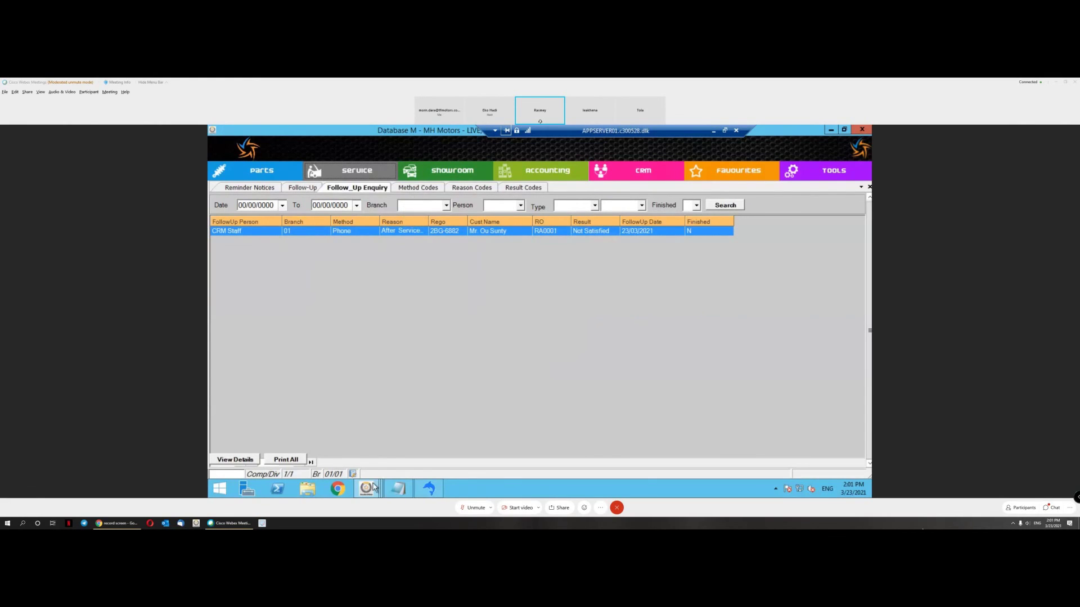
Step: Switch to the TEST database and search invoices dated 4 November 2020, finding none
{"action": "mouse_move", "coordinate": [374, 488]}
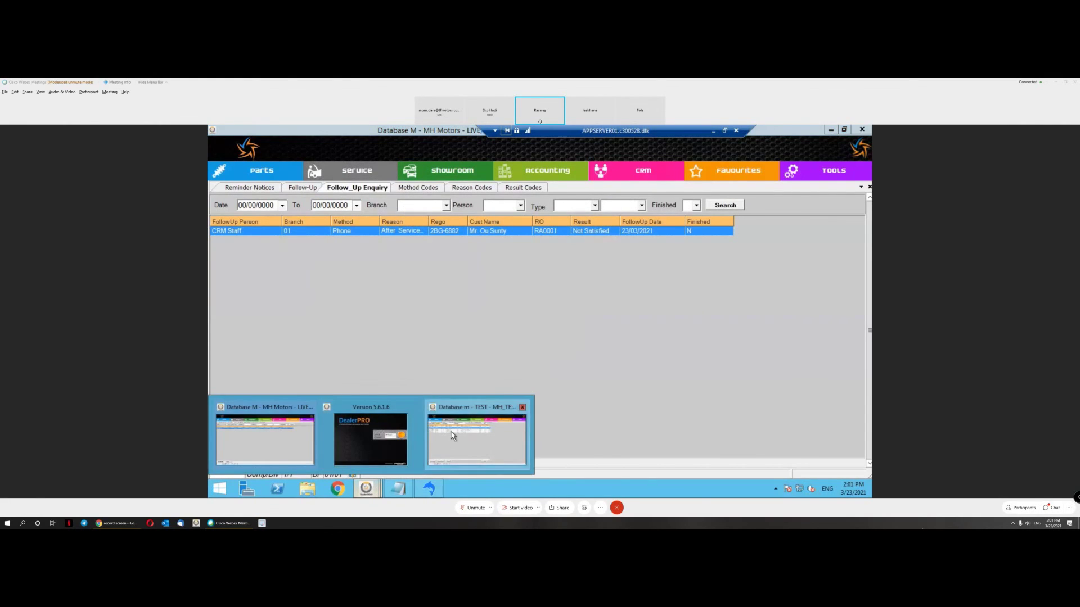
{"action": "left_click", "coordinate": [452, 443]}
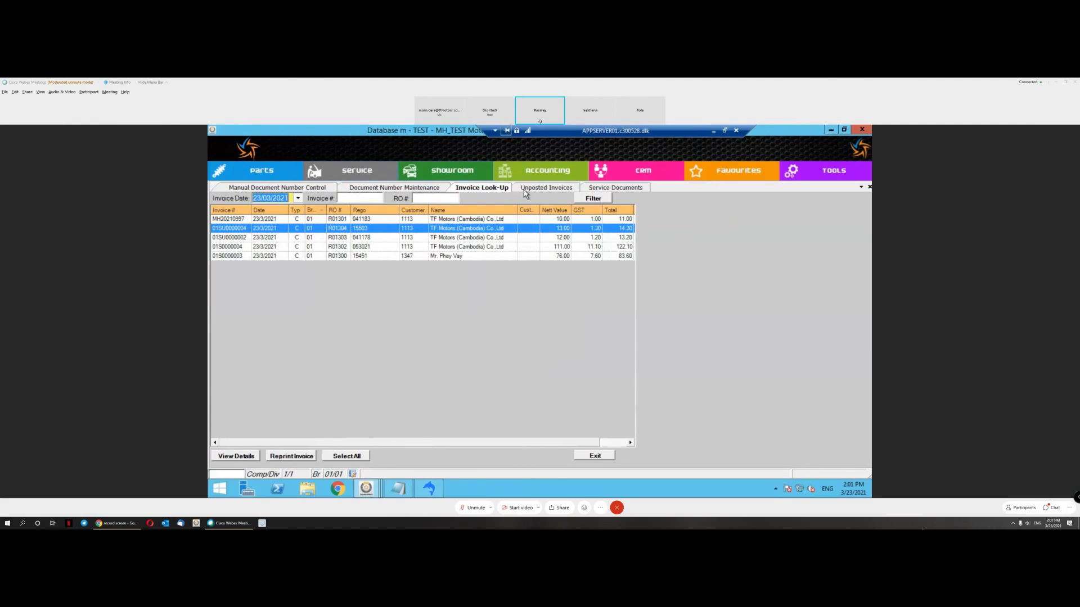
{"action": "left_click", "coordinate": [298, 199]}
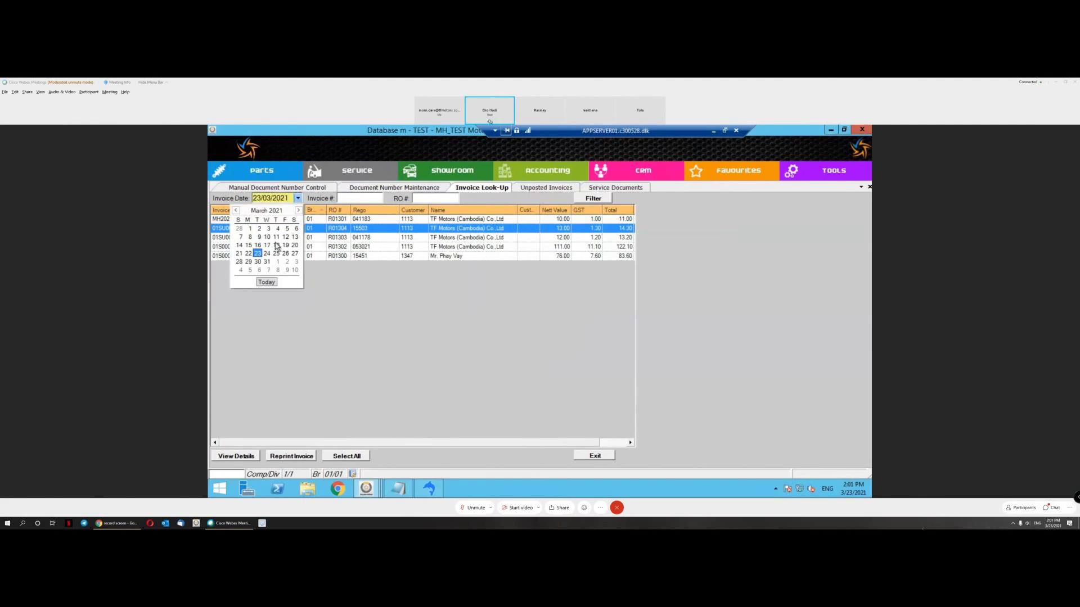
{"action": "left_click", "coordinate": [236, 211]}
{"action": "left_click", "coordinate": [236, 212]}
{"action": "left_click", "coordinate": [236, 211]}
{"action": "left_click", "coordinate": [237, 212]}
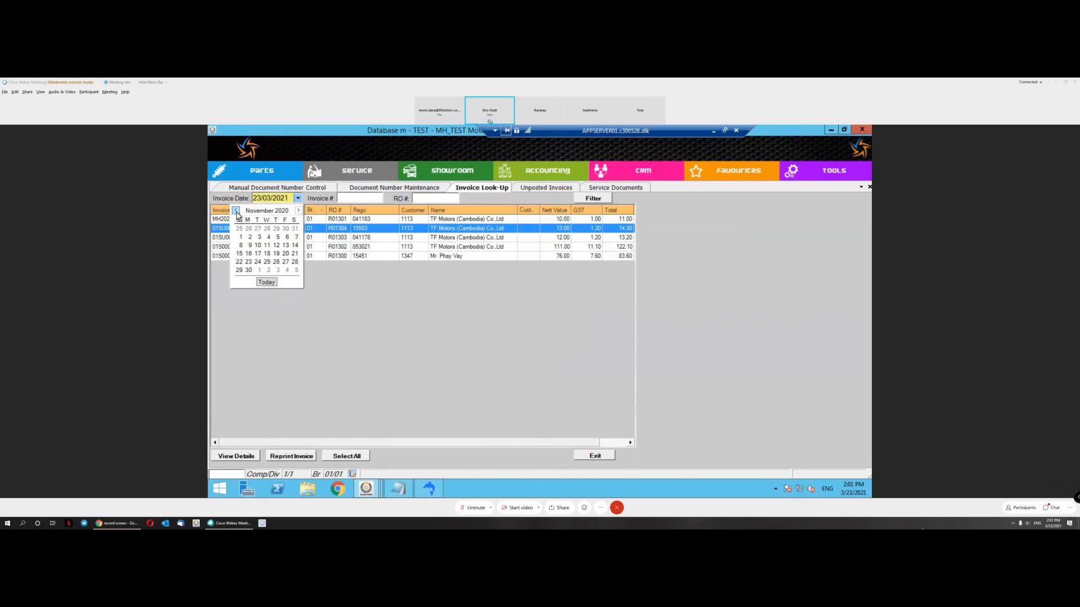
{"action": "left_click", "coordinate": [270, 241]}
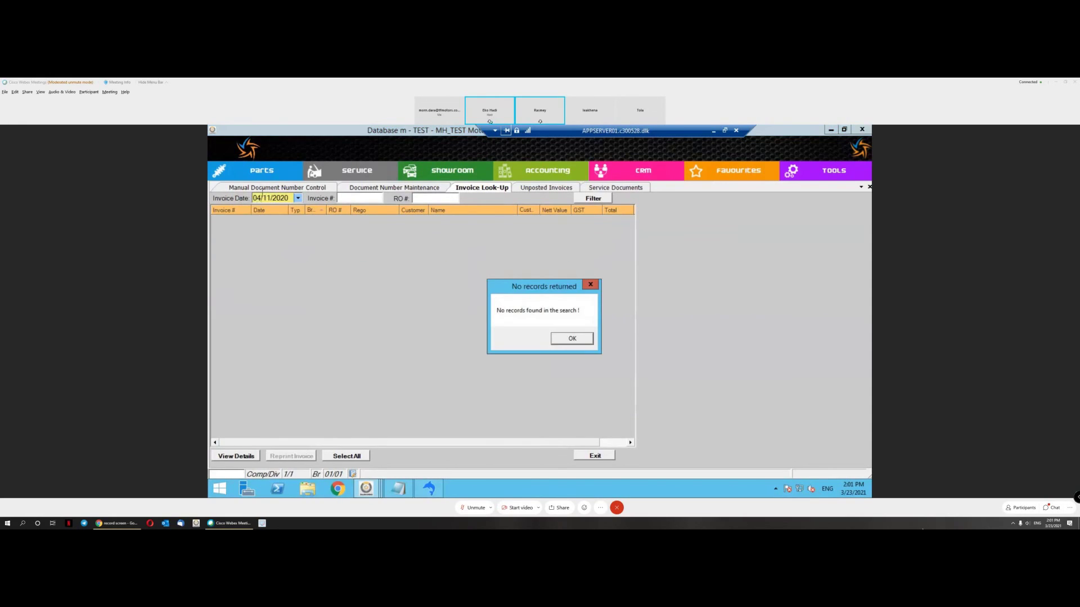
{"action": "key", "text": "Return"}
Step: List the invoices dated 12 August 2020 and select invoice 2001952 for vehicle 27829
{"action": "left_click", "coordinate": [299, 200]}
{"action": "left_click", "coordinate": [236, 210]}
{"action": "left_click", "coordinate": [236, 210]}
{"action": "left_click", "coordinate": [236, 211]}
{"action": "left_click", "coordinate": [269, 245]}
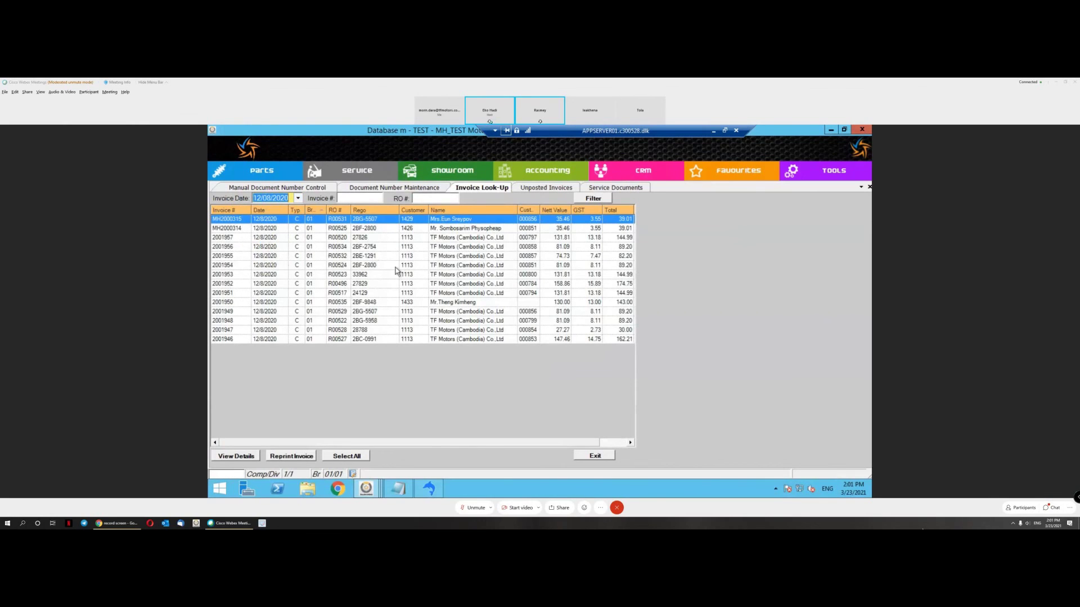
{"action": "left_click", "coordinate": [458, 304]}
{"action": "left_click", "coordinate": [420, 286]}
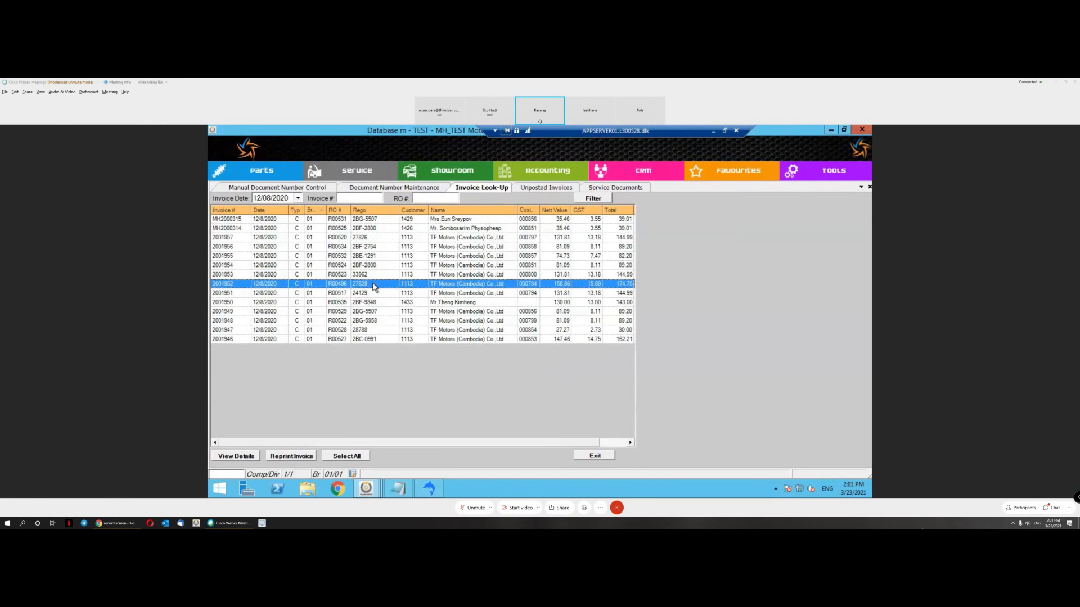
Step: Review invoice 2001952's $174.75 details, then close them
{"action": "double_click", "coordinate": [375, 287]}
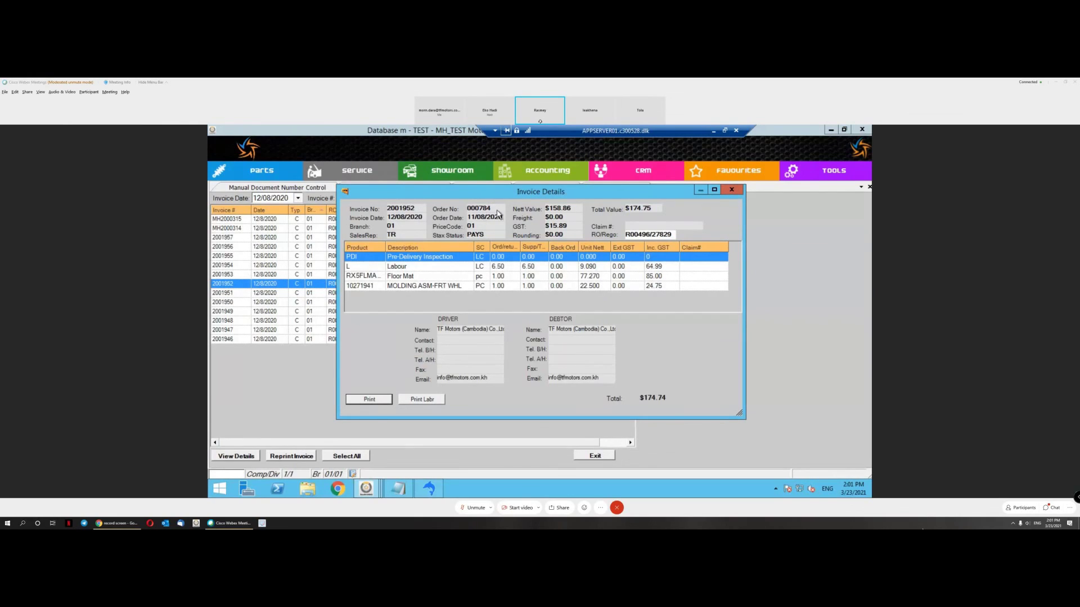
{"action": "left_click", "coordinate": [731, 189]}
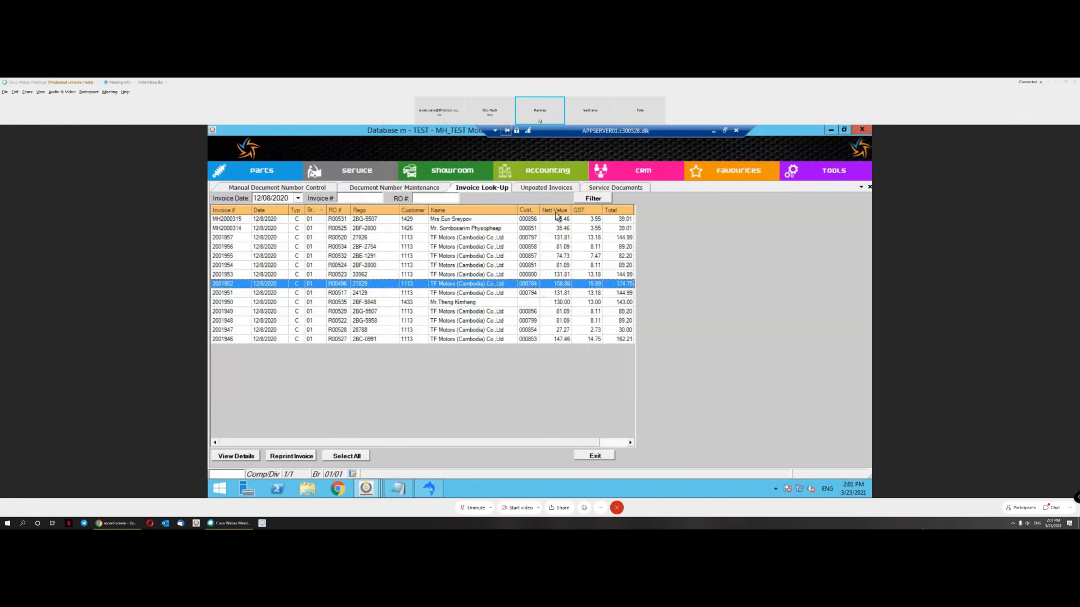
Step: Widen the Cust Order column and bring up the Service > Maintenance - Service functions
{"action": "left_click_drag", "start_coordinate": [541, 210], "coordinate": [555, 210]}
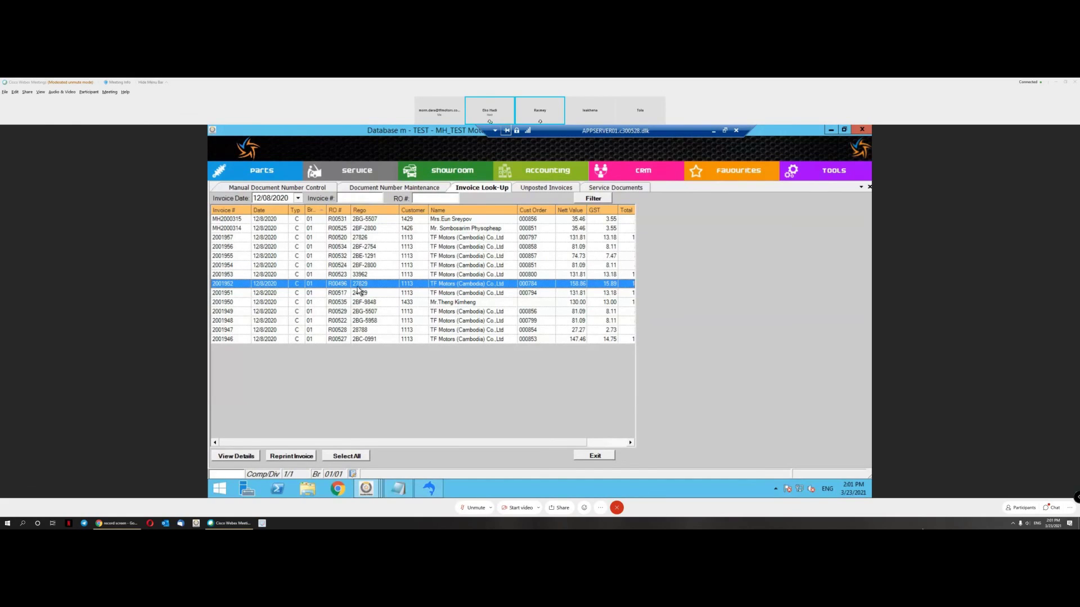
{"action": "left_click", "coordinate": [356, 171]}
{"action": "mouse_move", "coordinate": [443, 201]}
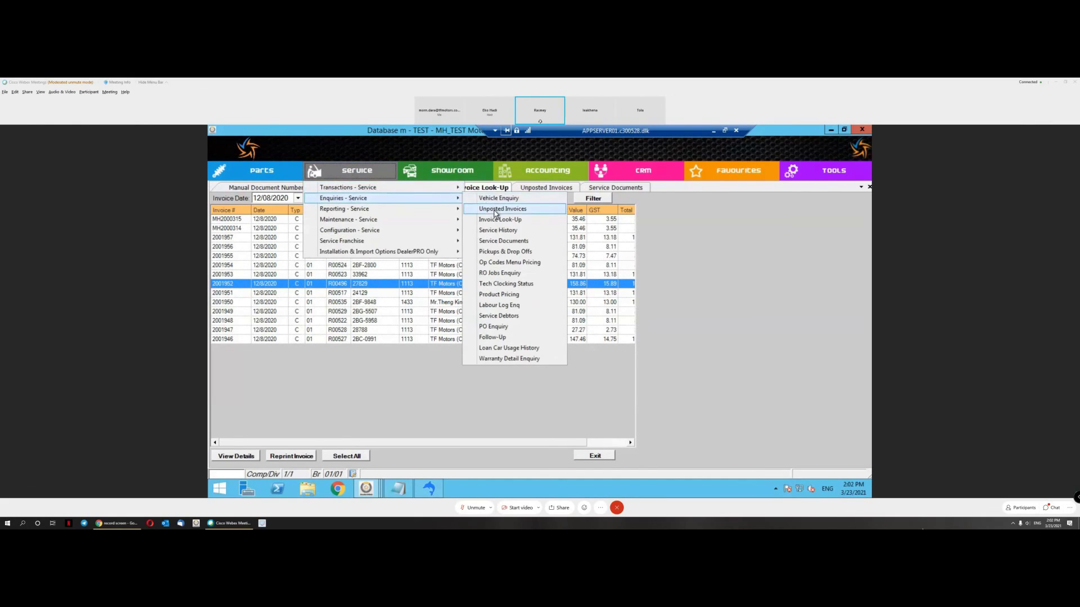
{"action": "mouse_move", "coordinate": [394, 219]}
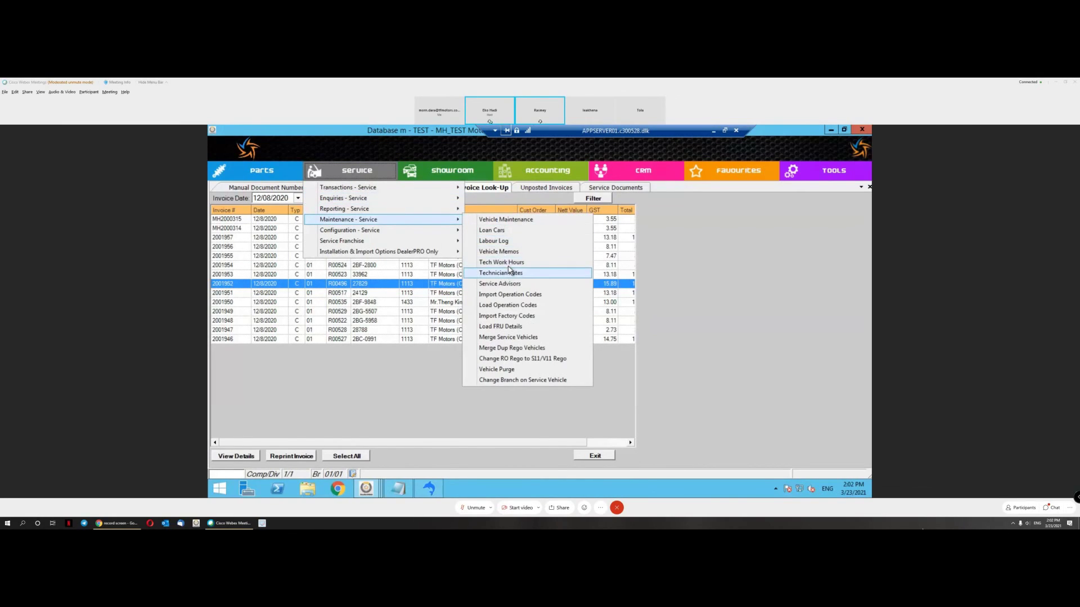
Step: Look up rego 27829 in Vehicle Maintenance to show its MG Rover MGRX5 record
{"action": "left_click", "coordinate": [511, 221]}
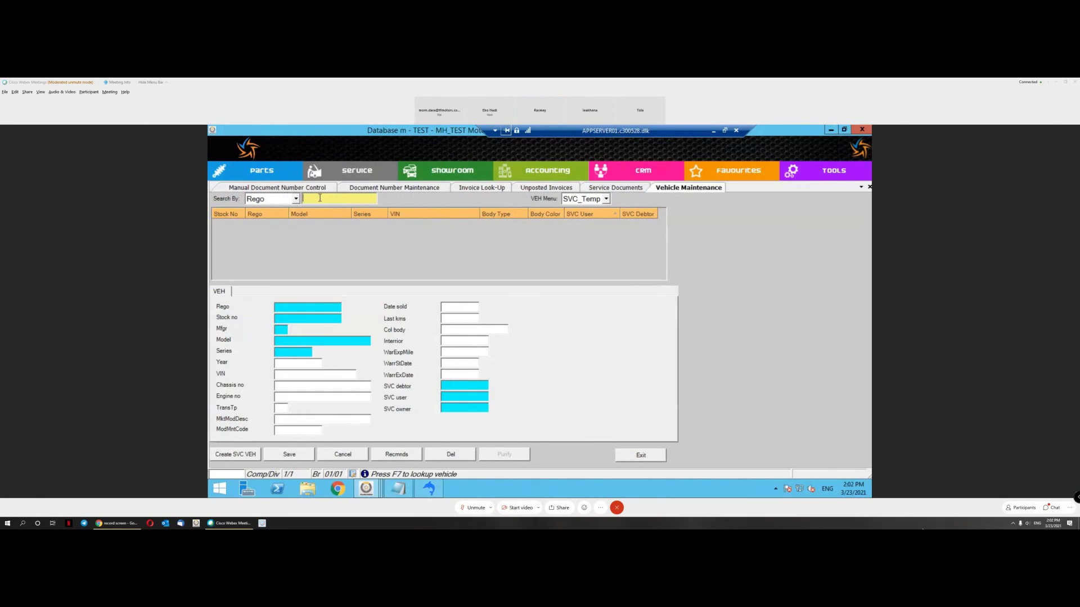
{"action": "type", "text": "27829"}
{"action": "key", "text": "Return"}
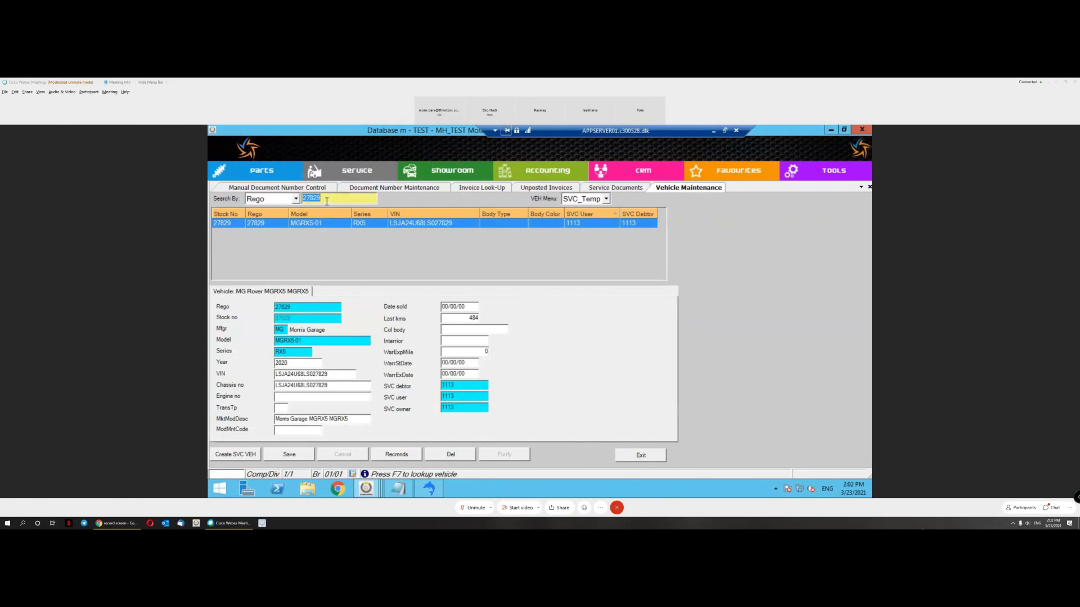
{"action": "left_click", "coordinate": [369, 173]}
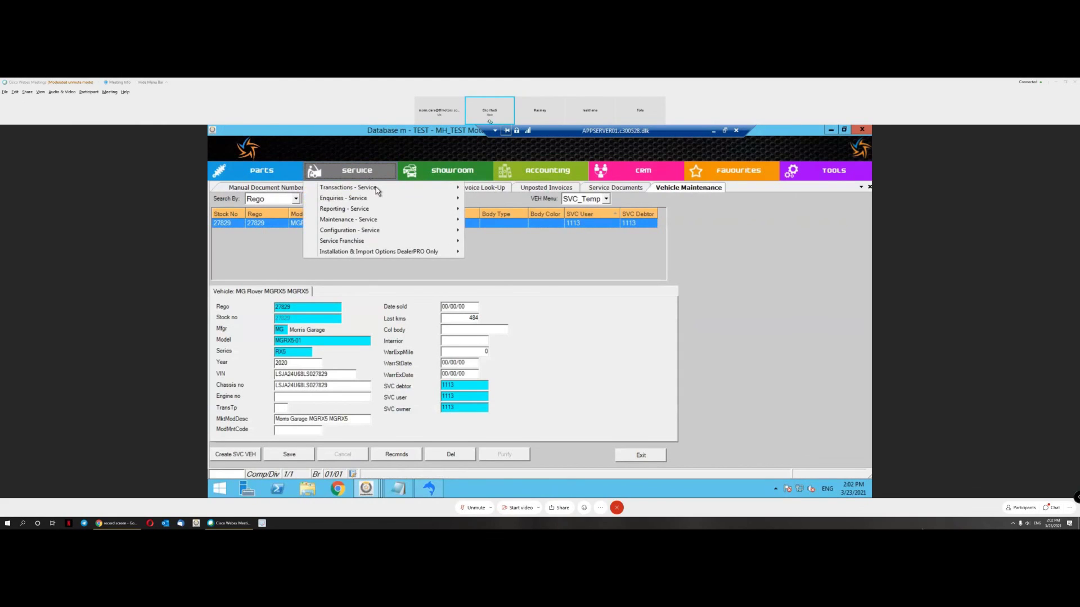
{"action": "left_click", "coordinate": [502, 200]}
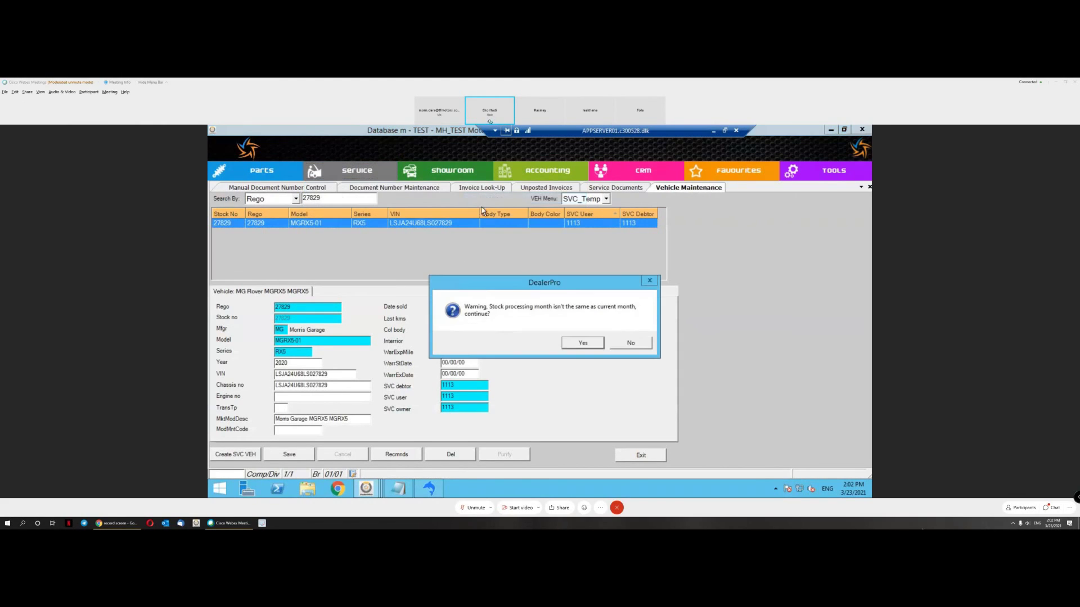
{"action": "left_click", "coordinate": [587, 344]}
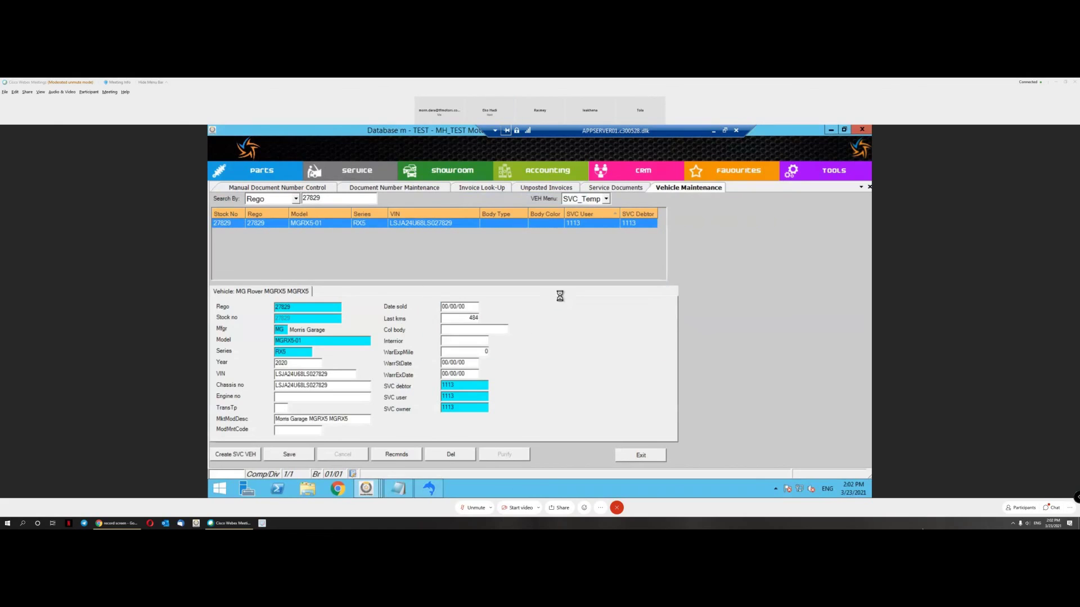
{"action": "type", "text": "27829"}
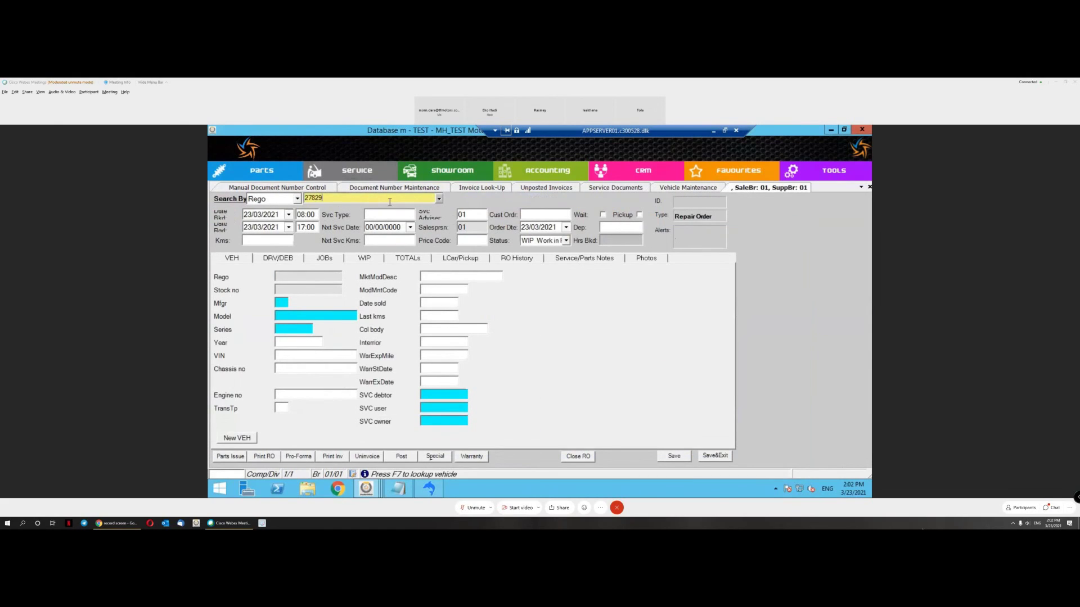
{"action": "key", "text": "Return"}
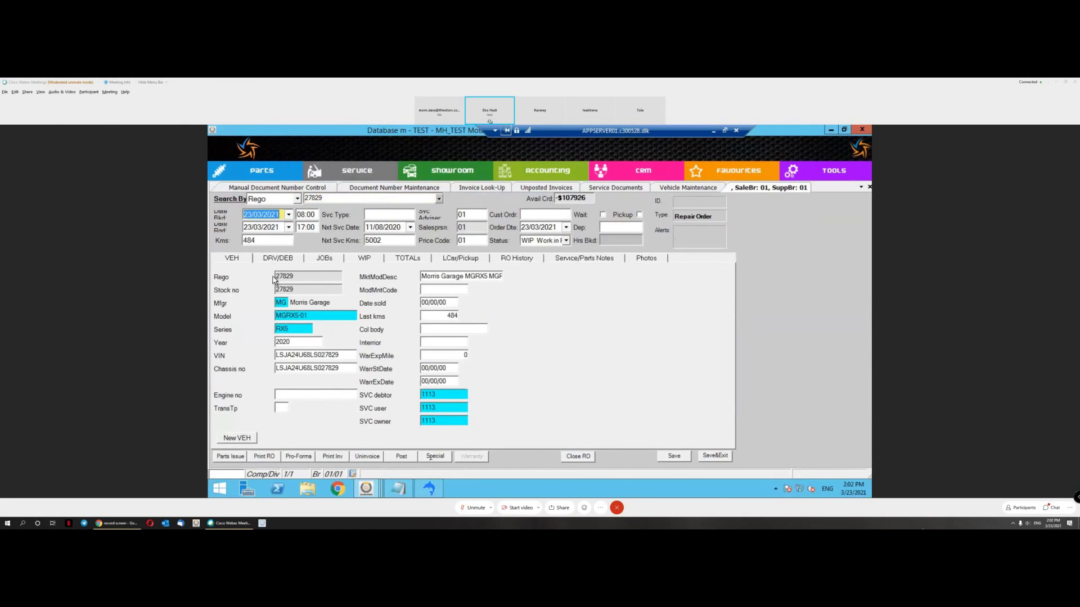
{"action": "left_click", "coordinate": [278, 258]}
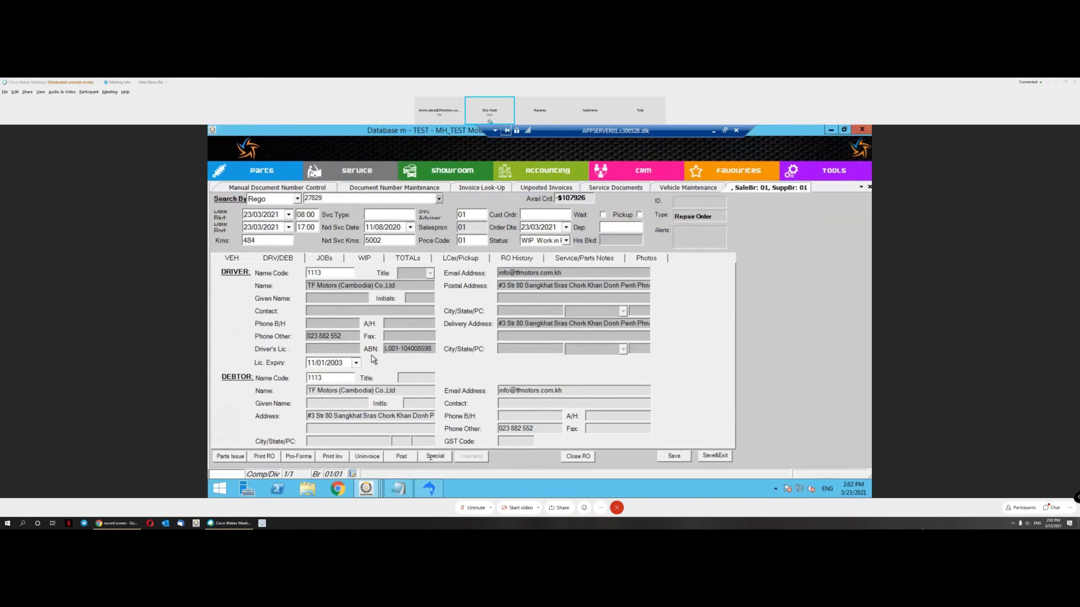
Step: Delete driver code 1113 from the repair order to bring up the Name Address Lookup
{"action": "left_click", "coordinate": [339, 379]}
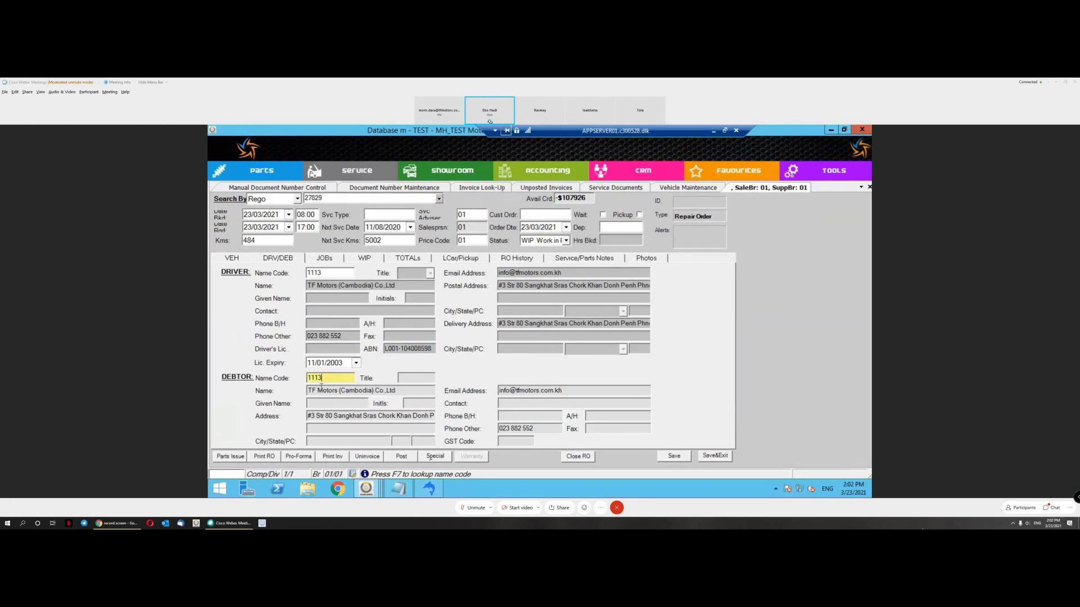
{"action": "left_click", "coordinate": [316, 391]}
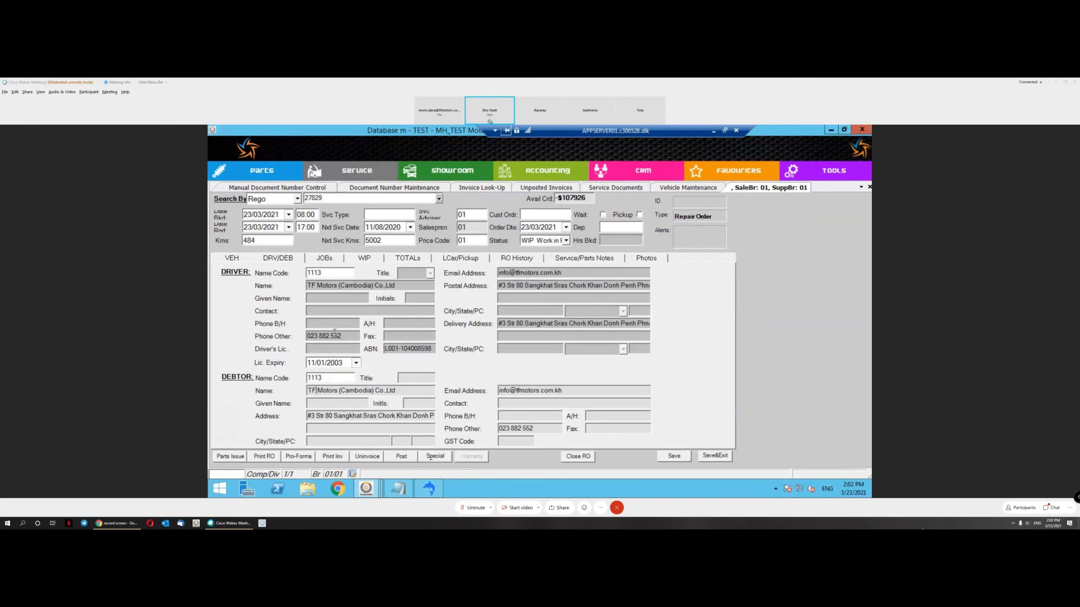
{"action": "left_click", "coordinate": [332, 275]}
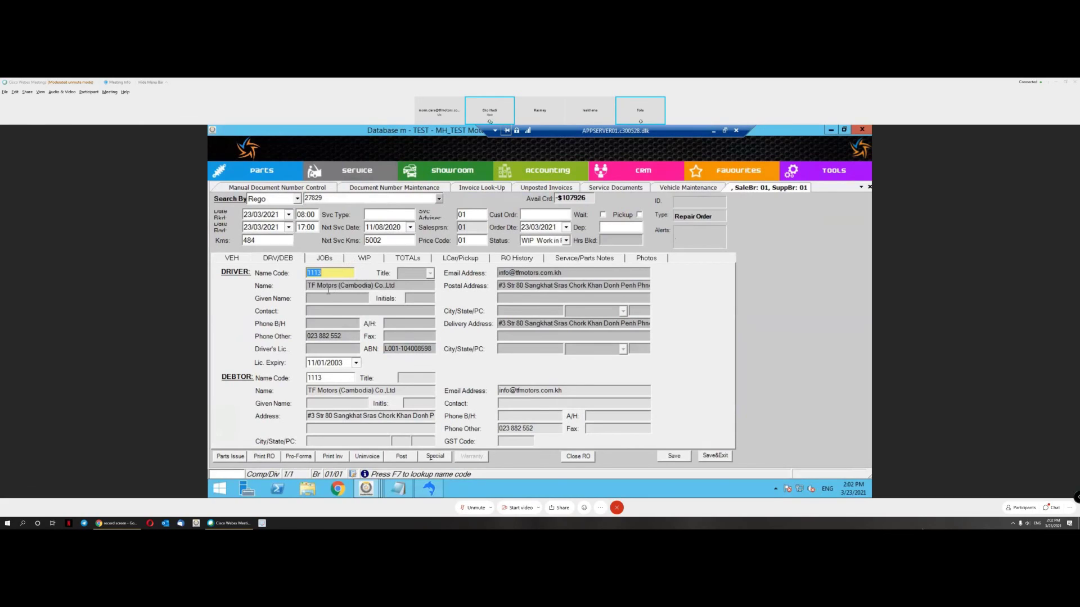
{"action": "left_click", "coordinate": [321, 378]}
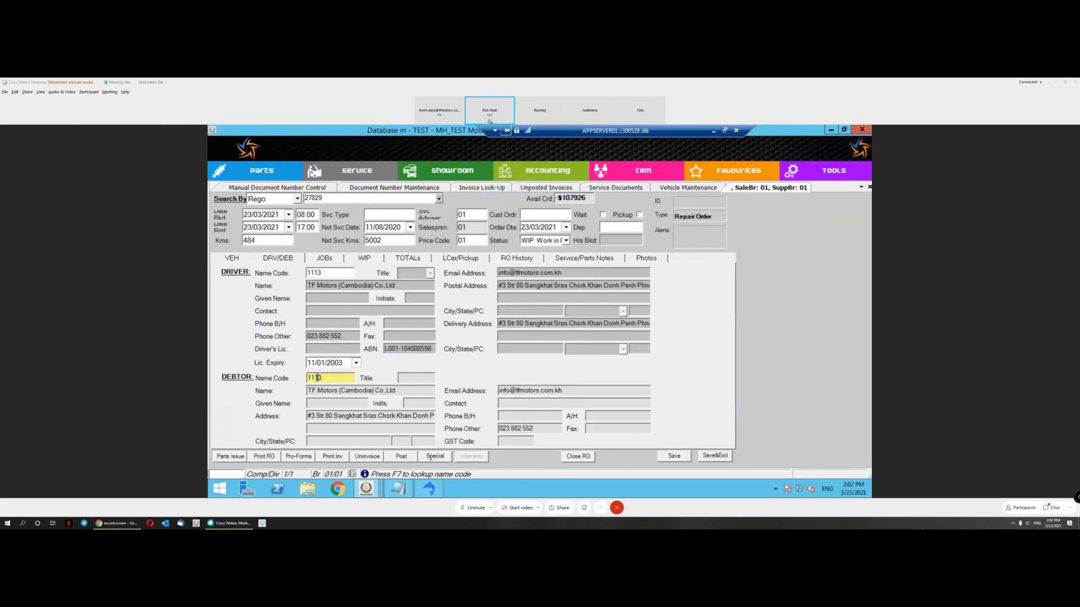
{"action": "left_click", "coordinate": [318, 273]}
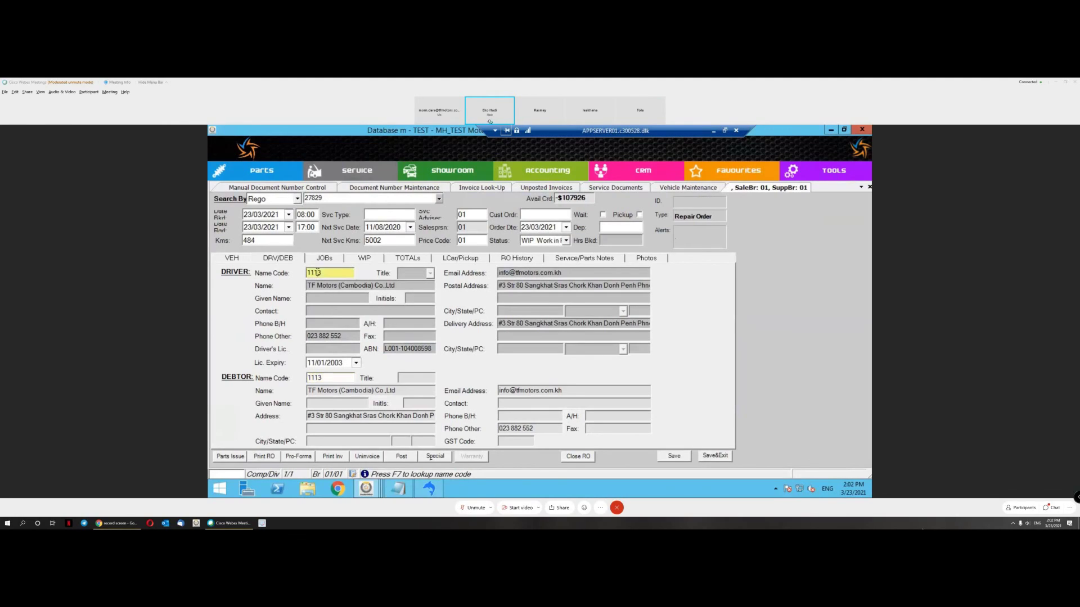
{"action": "double_click", "coordinate": [329, 271]}
{"action": "key", "text": "BackSpace"}
Step: Clear the driver and start a new name record, entering the driver's name
{"action": "key", "text": "F7"}
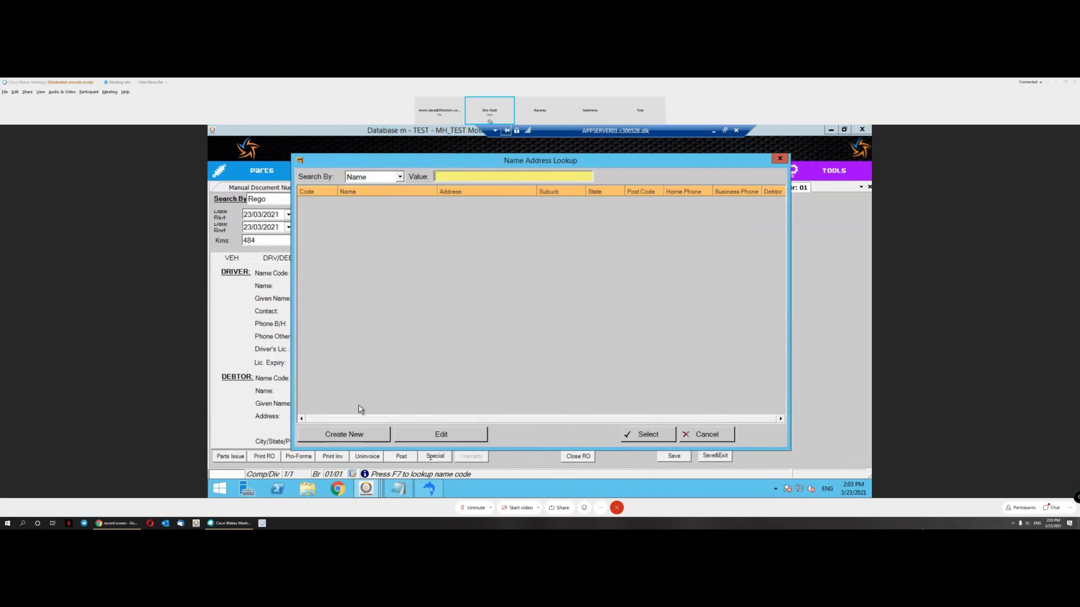
{"action": "left_click", "coordinate": [357, 436]}
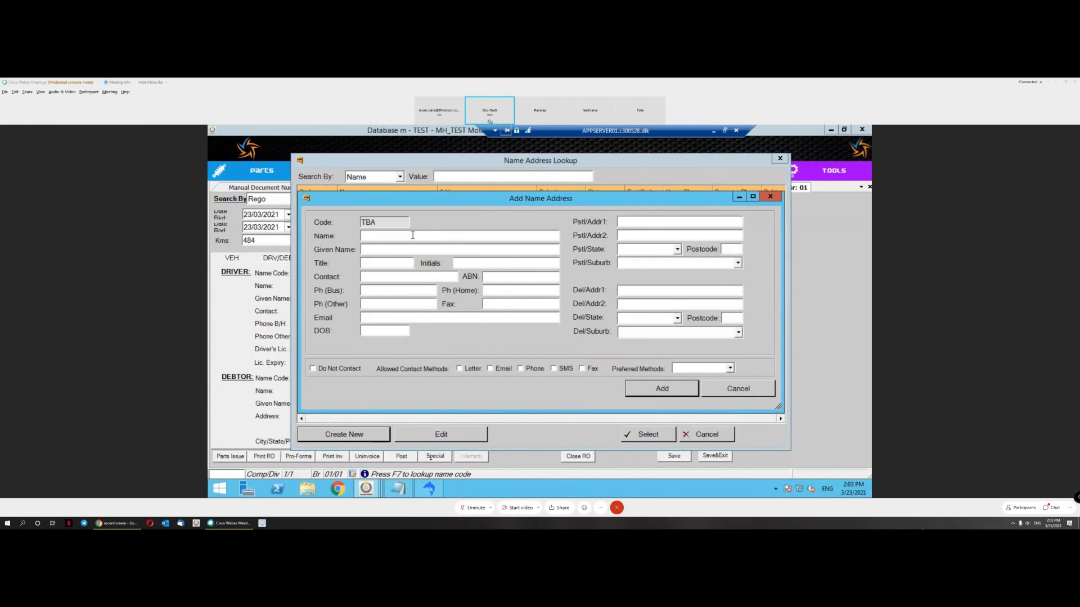
{"action": "left_click", "coordinate": [412, 236]}
{"action": "key", "text": "Tab"}
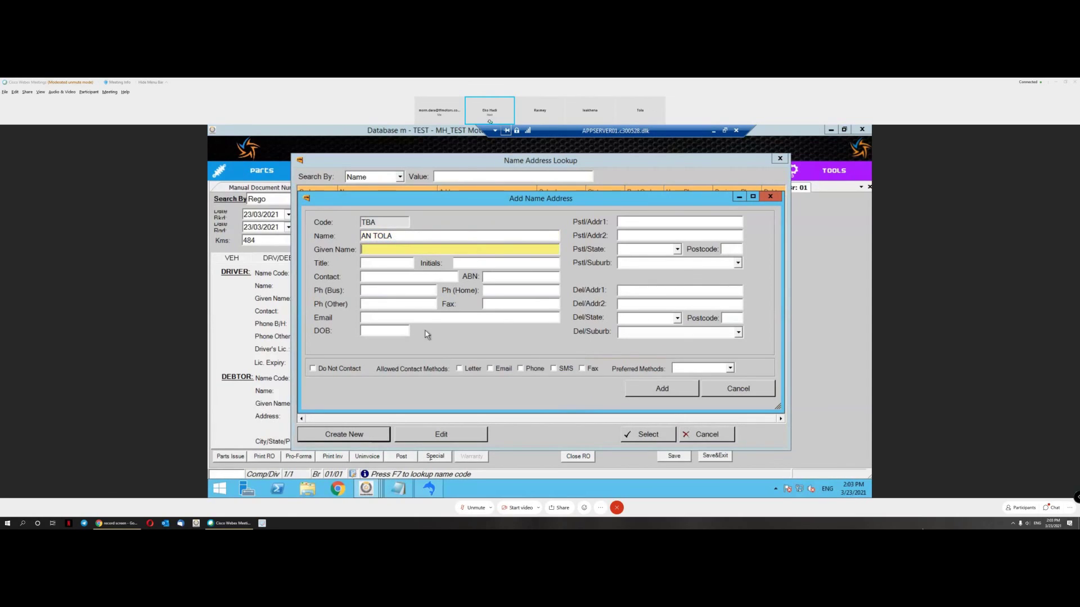
Step: Give the driver a business phone with phone contact allowed, add them, and show the Jobs list
{"action": "left_click", "coordinate": [394, 291]}
{"action": "type", "text": "234343"}
{"action": "left_click", "coordinate": [534, 371]}
{"action": "left_click", "coordinate": [662, 388]}
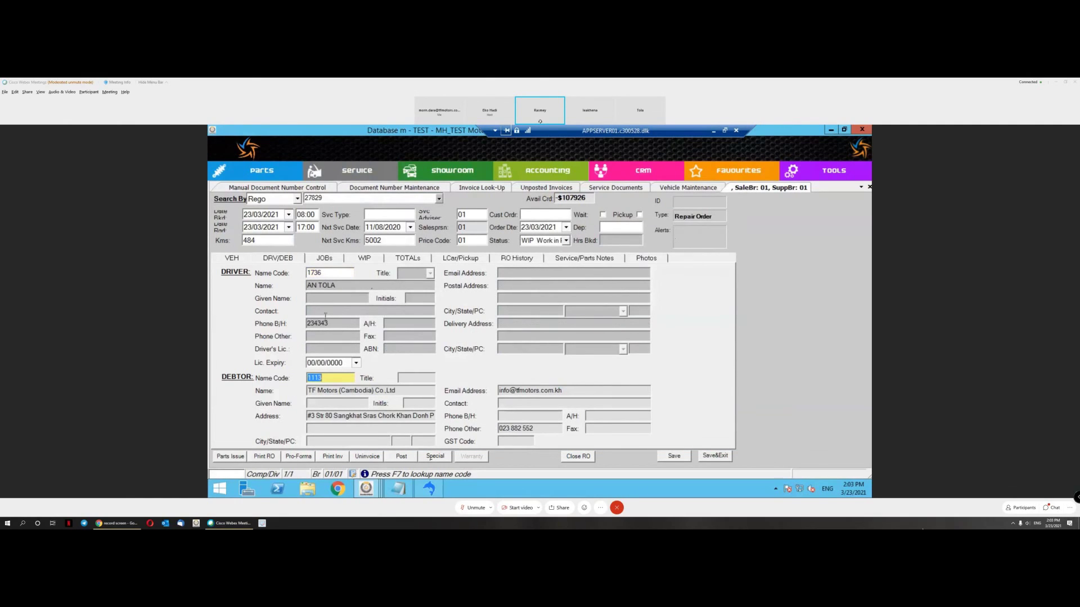
{"action": "left_click", "coordinate": [324, 258]}
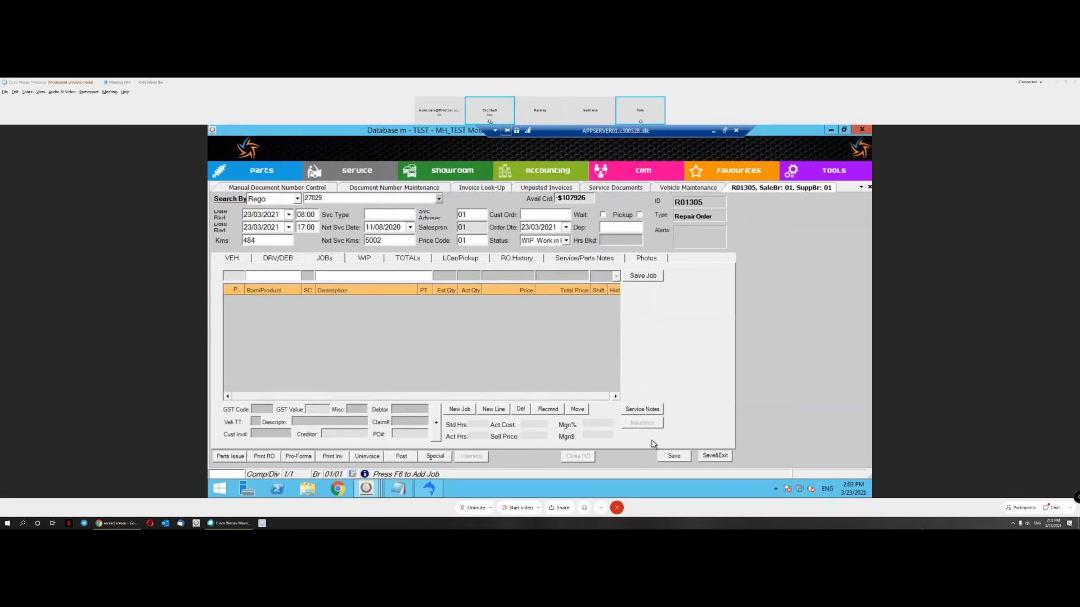
Step: Add a General Repair job (code G) and save its Labour line with quantity 1
{"action": "left_click", "coordinate": [470, 409]}
{"action": "type", "text": "G"}
{"action": "key", "text": "Tab"}
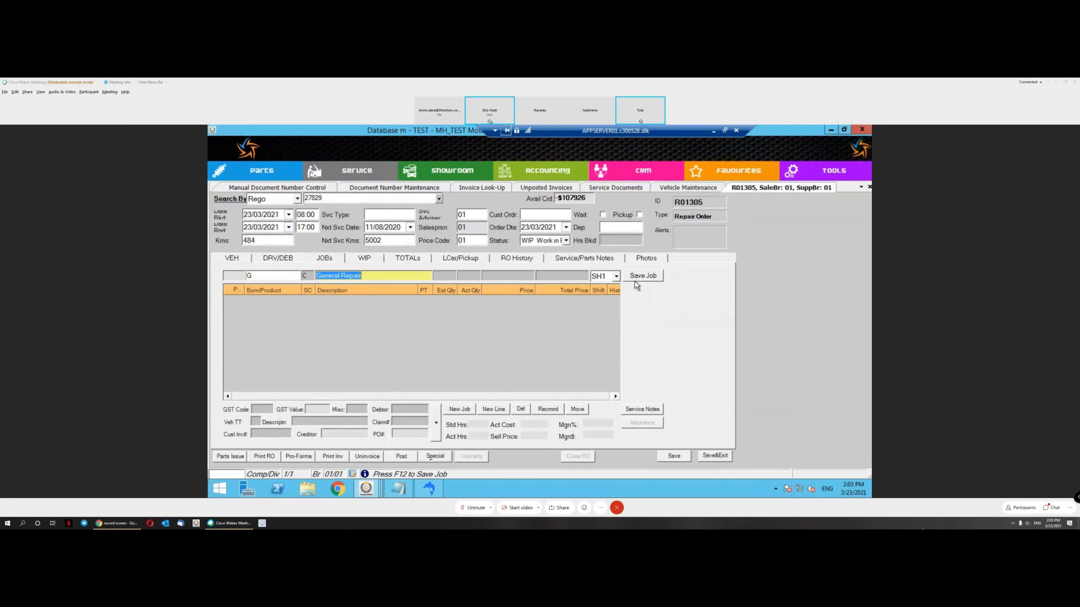
{"action": "left_click", "coordinate": [643, 275]}
{"action": "left_click", "coordinate": [474, 309]}
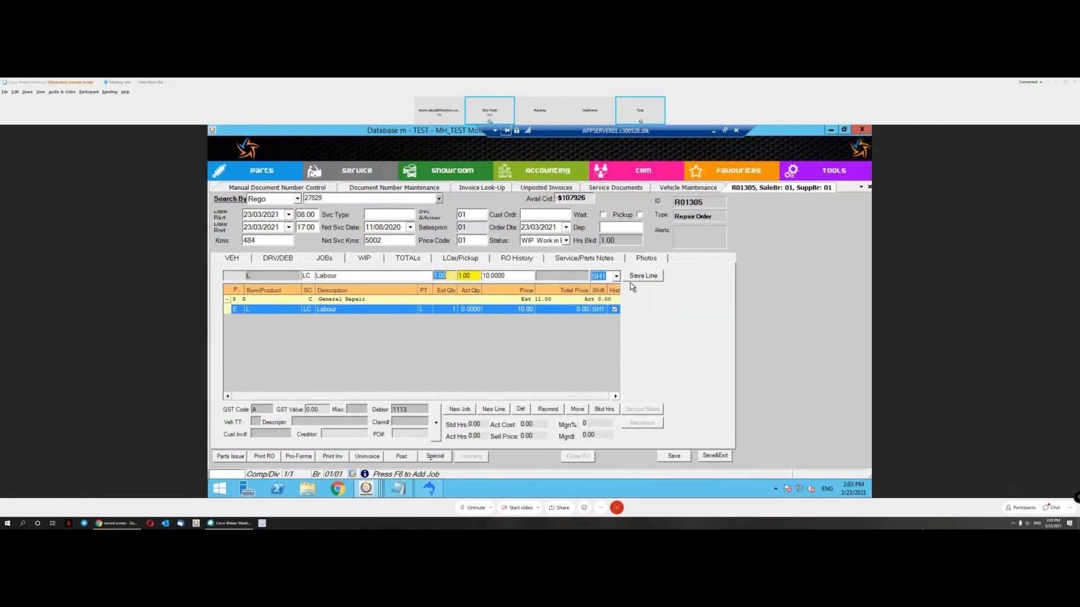
{"action": "left_click", "coordinate": [637, 276]}
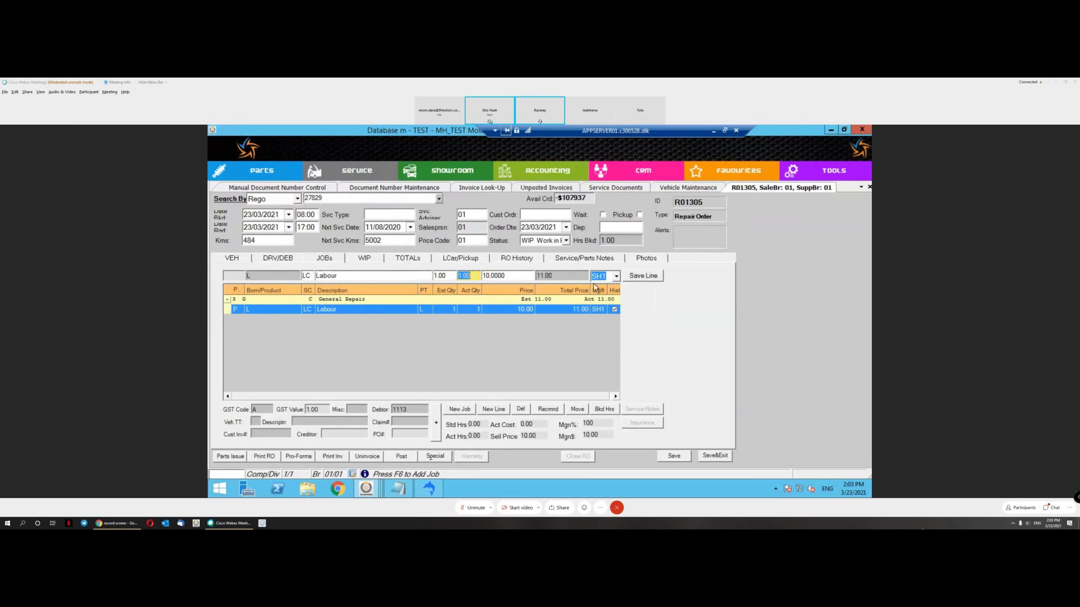
Step: Review the vehicle details, then the driver and debtor details
{"action": "left_click", "coordinate": [278, 259]}
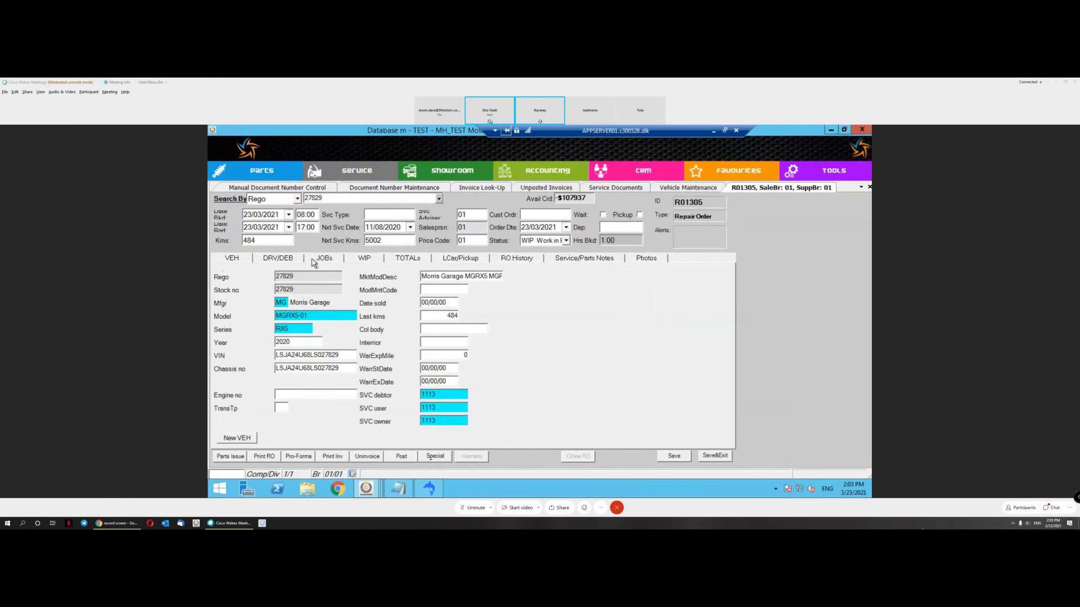
{"action": "left_click", "coordinate": [314, 260]}
{"action": "left_click", "coordinate": [281, 259]}
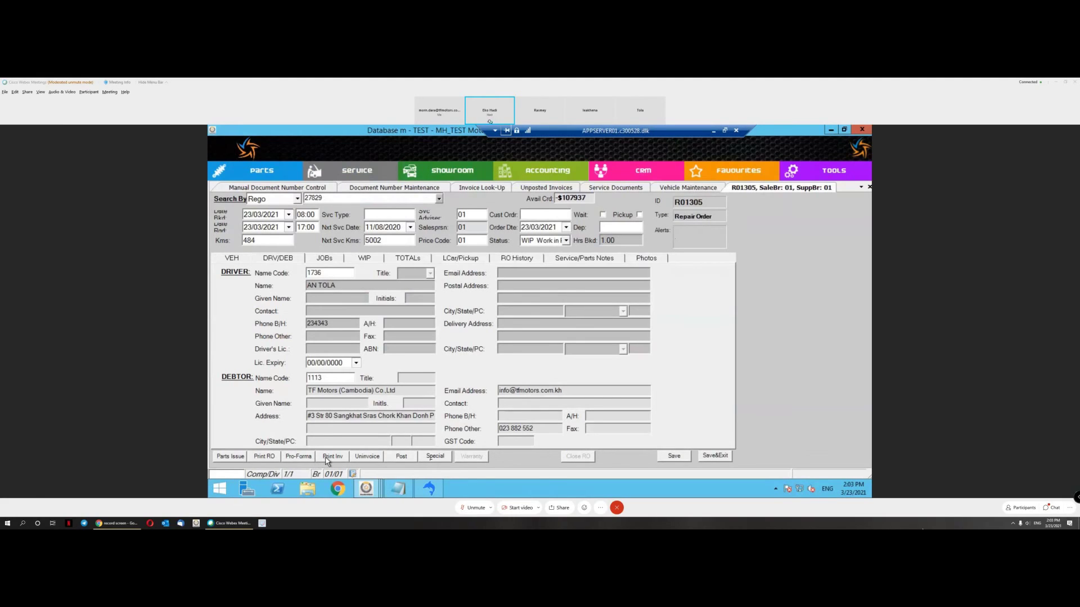
Step: Preview the Customer Invoice, proceeding past the no-technician-clocking warning to the report parameters
{"action": "left_click", "coordinate": [326, 460]}
{"action": "mouse_move", "coordinate": [375, 425]}
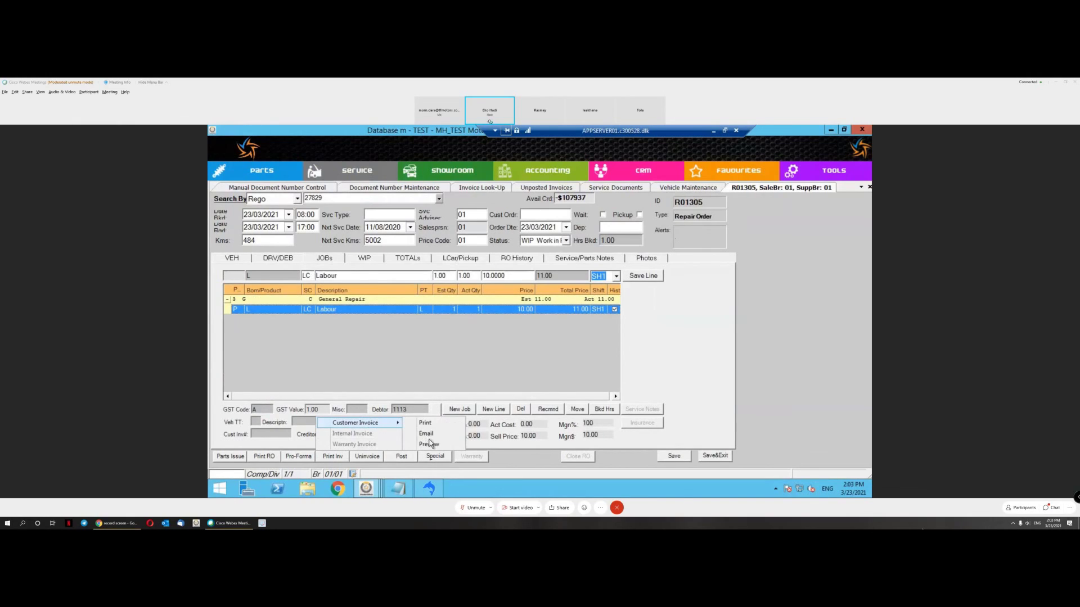
{"action": "left_click", "coordinate": [432, 445]}
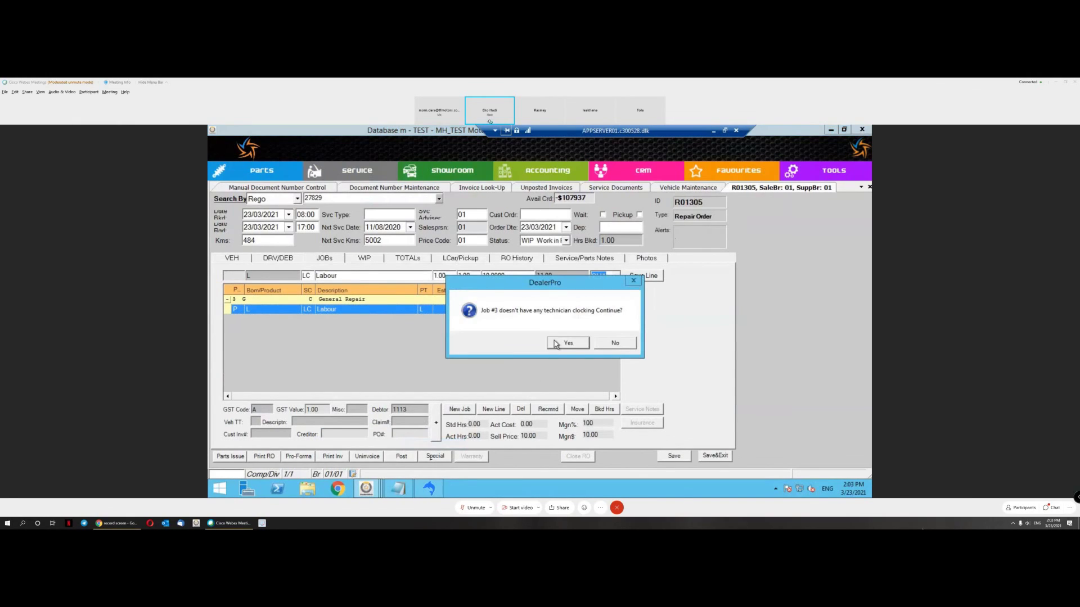
{"action": "left_click", "coordinate": [554, 343]}
{"action": "left_click", "coordinate": [746, 423]}
Step: Choose Commercial Invoice with exchange rate 4 and generate the preview
{"action": "left_click", "coordinate": [502, 204]}
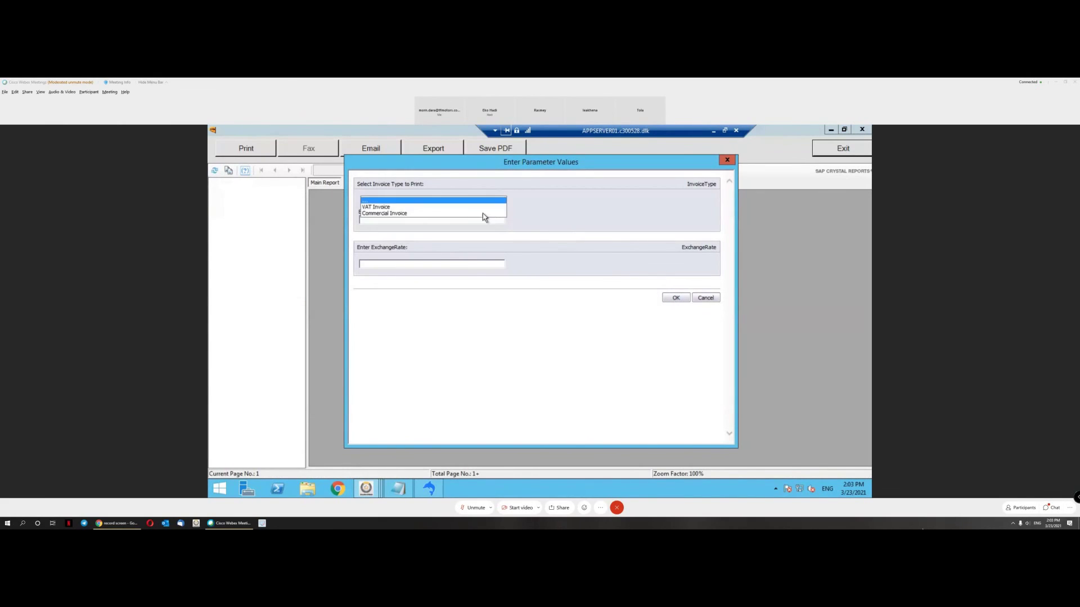
{"action": "left_click", "coordinate": [479, 214]}
{"action": "left_click", "coordinate": [444, 263]}
{"action": "type", "text": "4"}
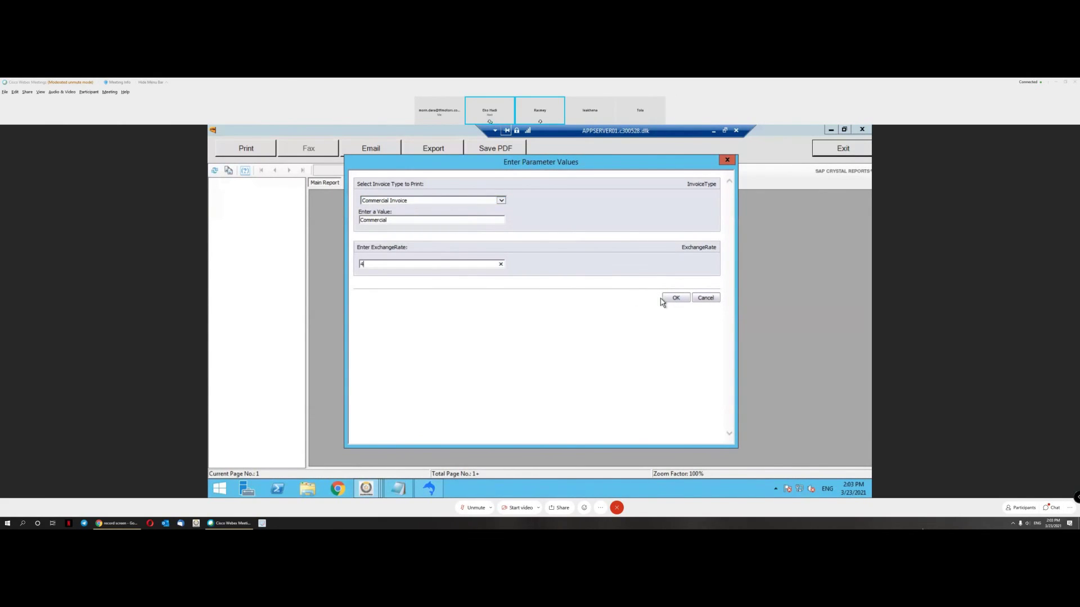
{"action": "left_click", "coordinate": [671, 300]}
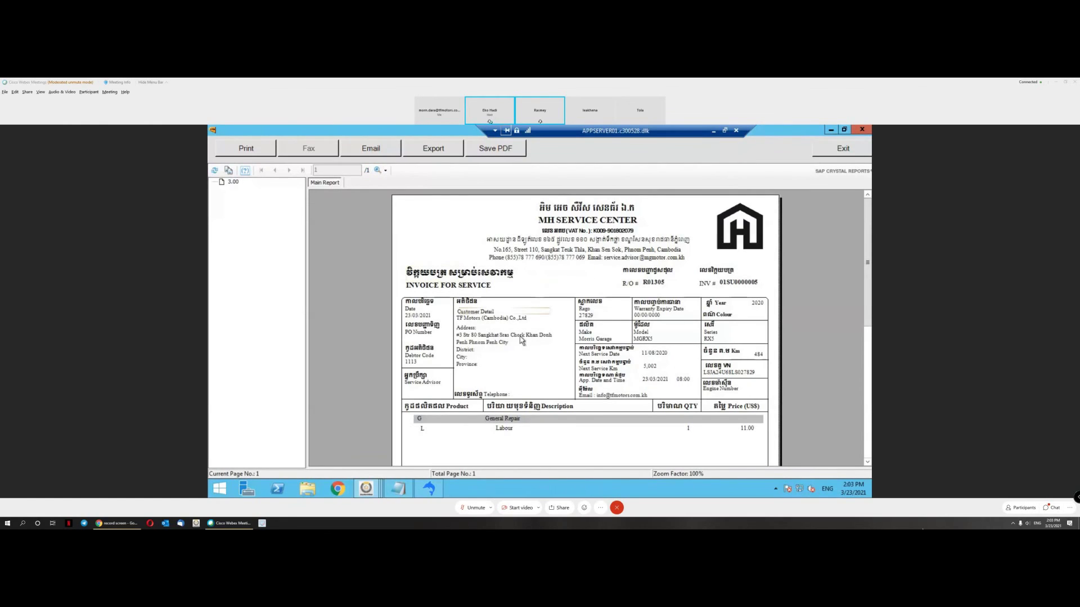
Step: Inspect the customer name and address on the invoice, then exit the Crystal Reports viewer
{"action": "left_click", "coordinate": [474, 318]}
{"action": "left_click", "coordinate": [487, 345]}
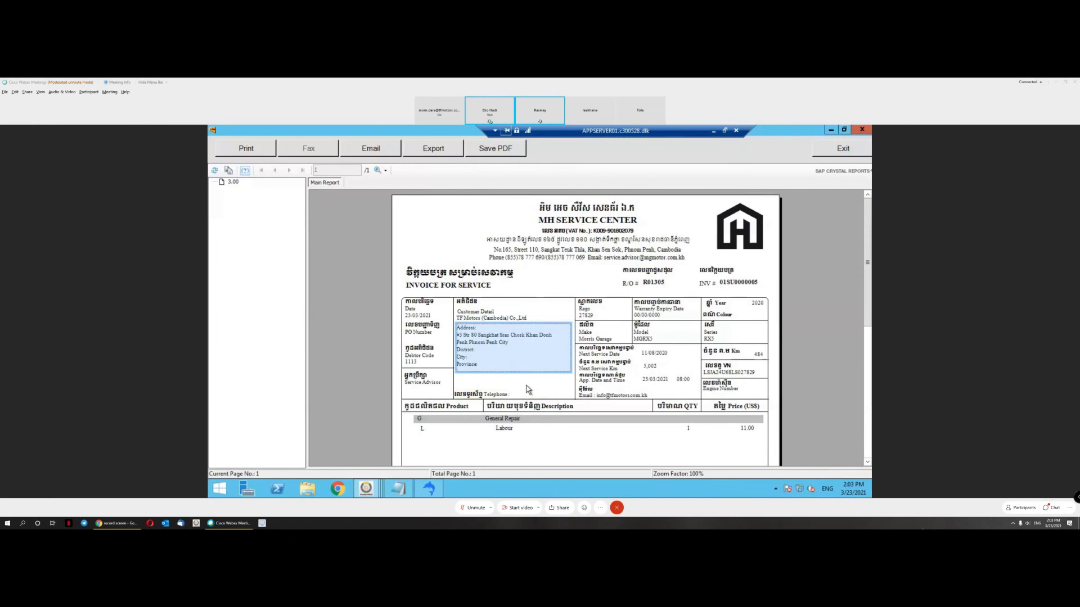
{"action": "left_click", "coordinate": [472, 318]}
{"action": "left_click", "coordinate": [494, 383]}
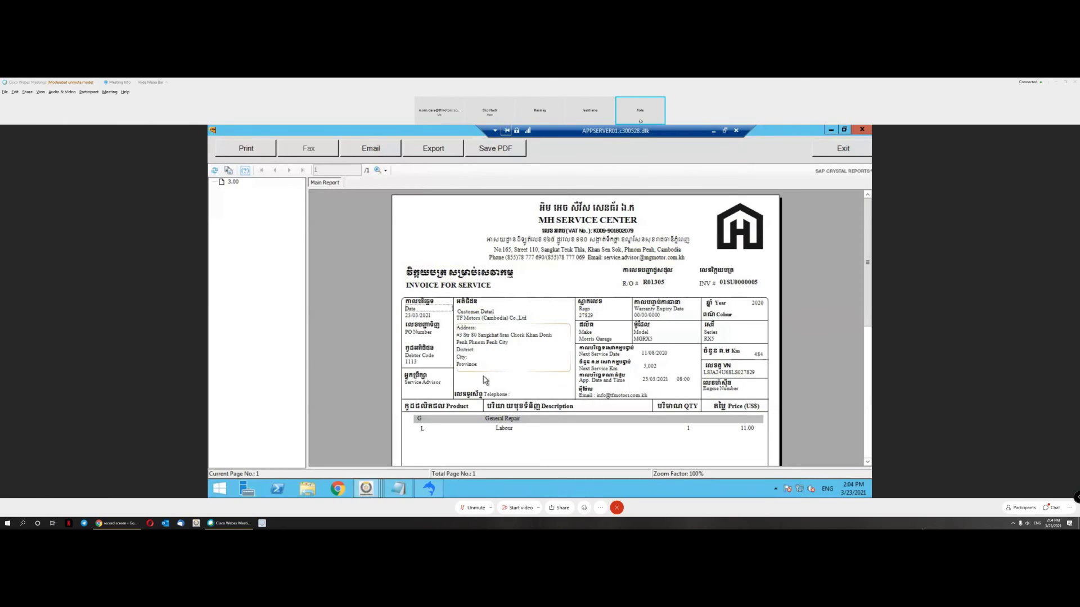
{"action": "left_click", "coordinate": [842, 150]}
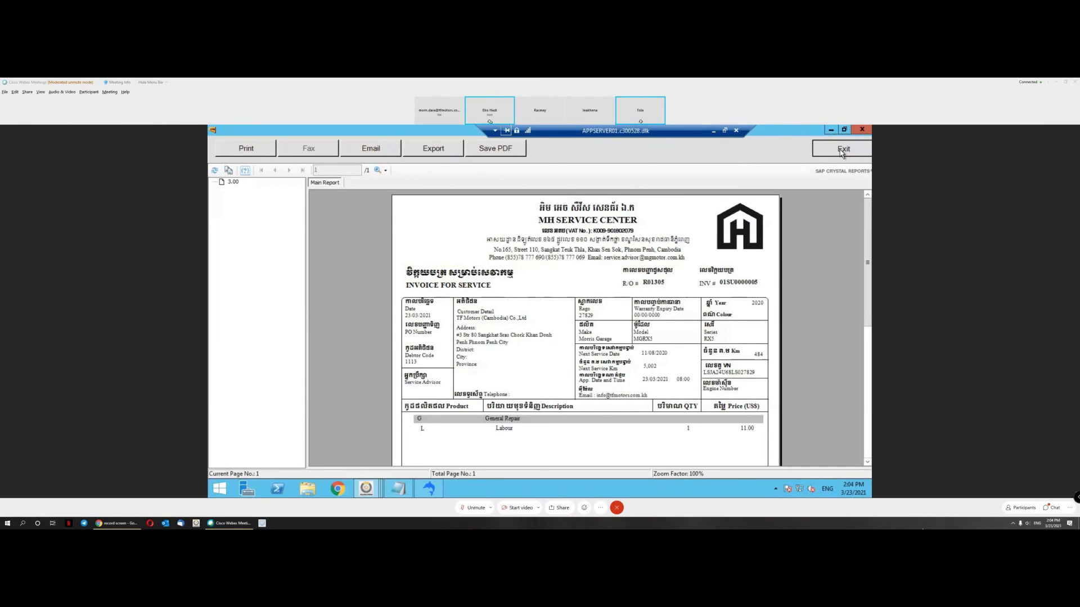
{"action": "left_click", "coordinate": [842, 151]}
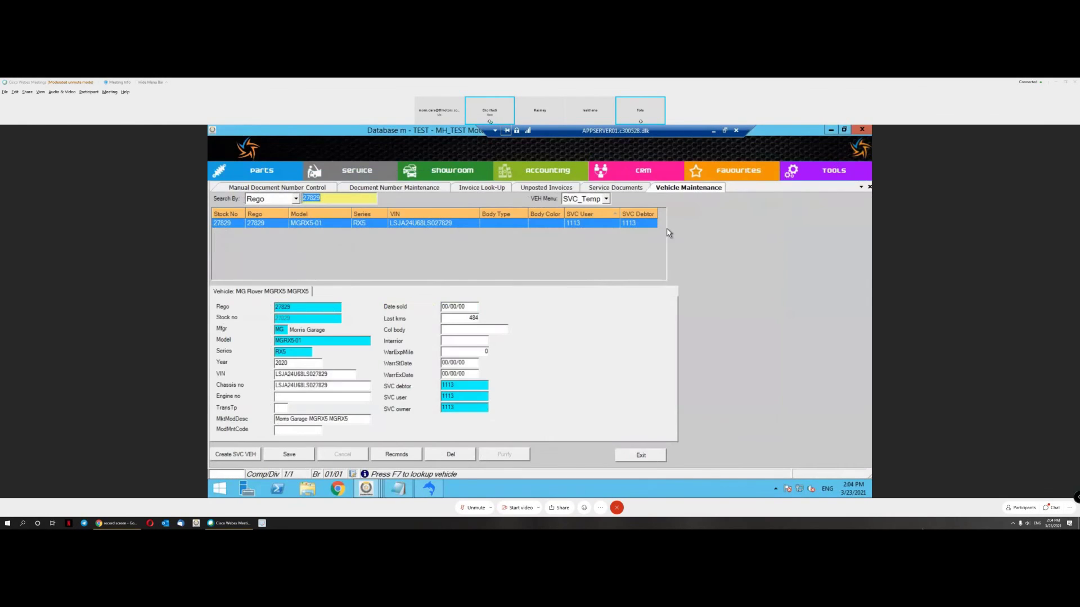
Step: Browse the Service menu's Enquiries - Service options, then point to Transactions - Service
{"action": "left_click", "coordinate": [373, 175]}
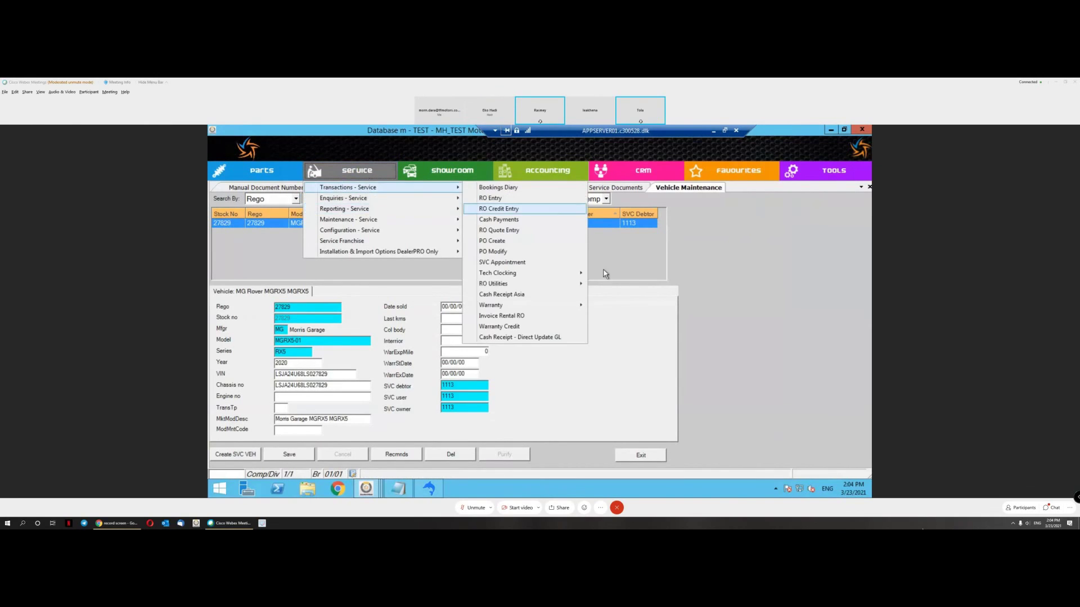
{"action": "left_click", "coordinate": [661, 246]}
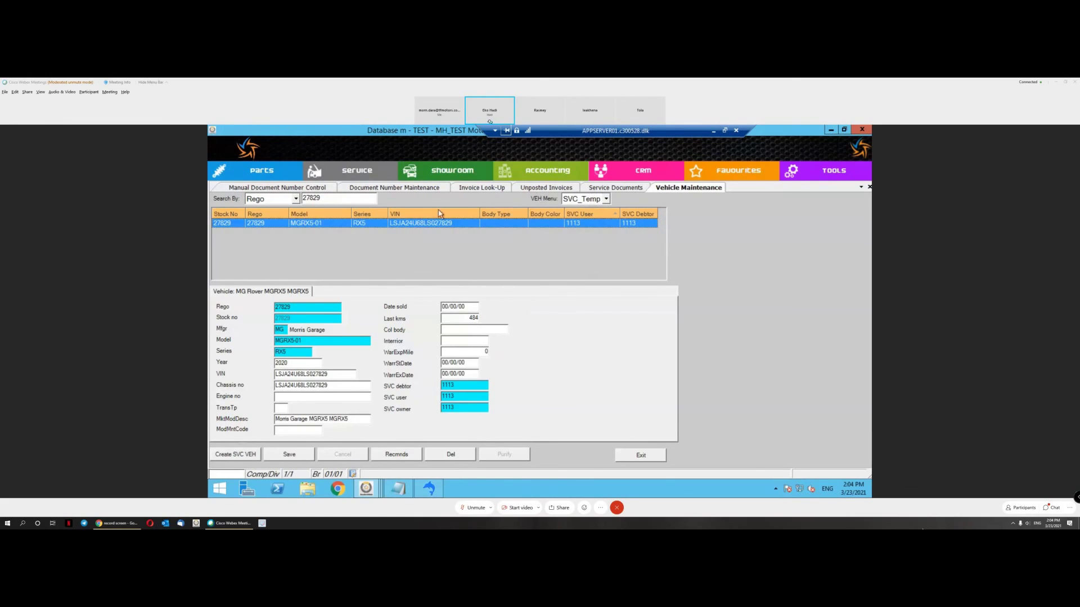
{"action": "left_click", "coordinate": [364, 174]}
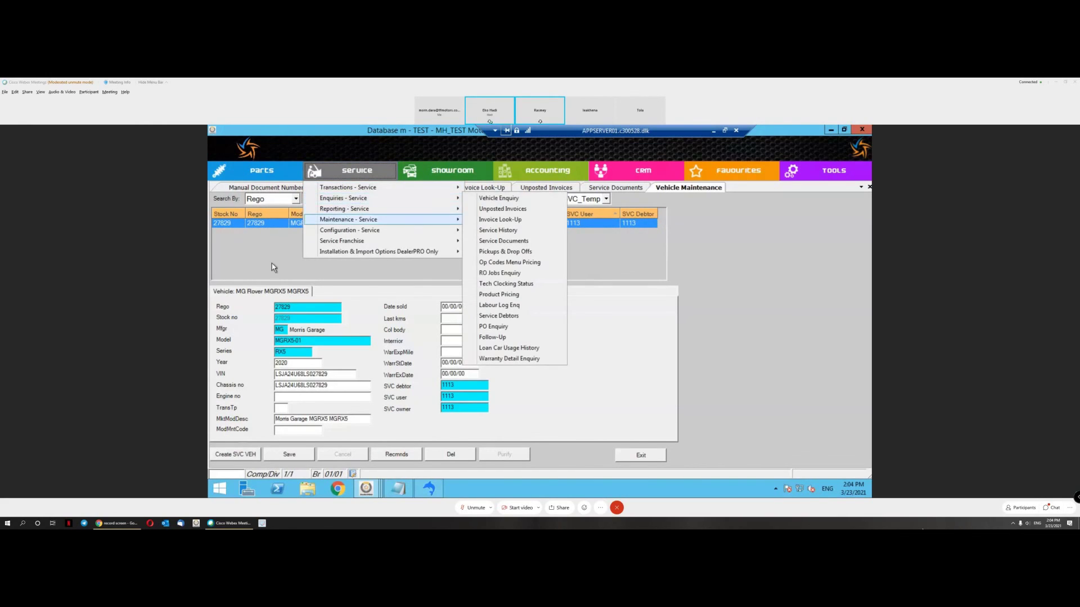
{"action": "key", "text": "Escape"}
{"action": "left_click", "coordinate": [331, 200]}
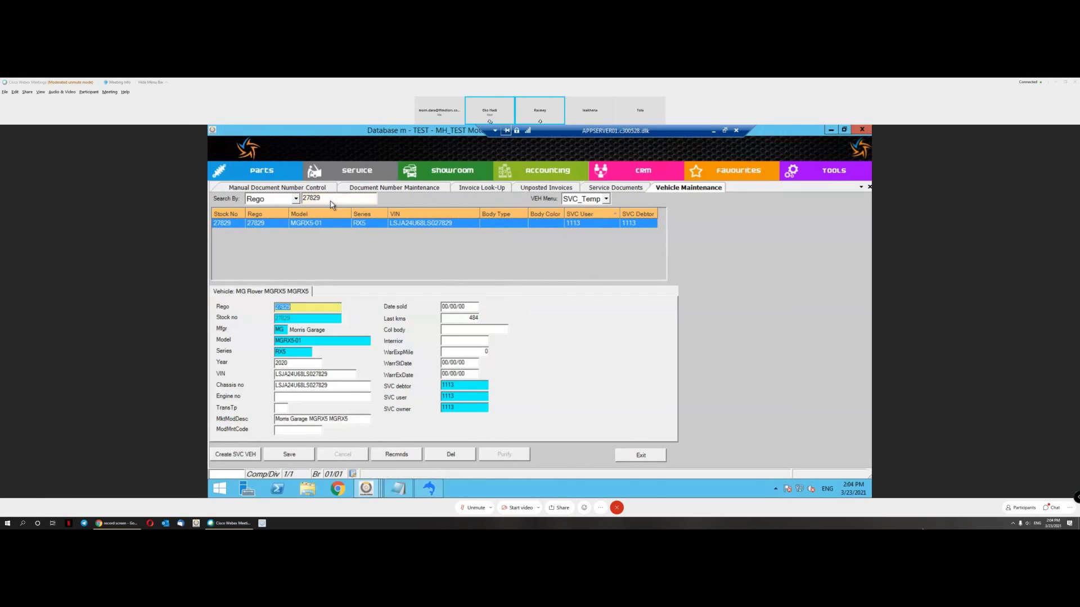
{"action": "left_click", "coordinate": [362, 171]}
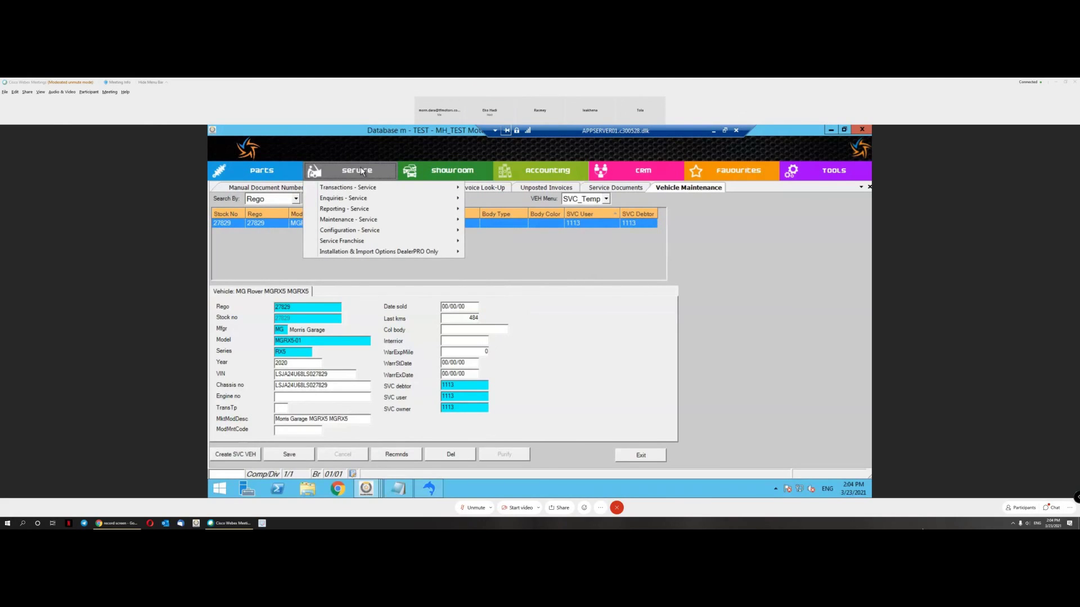
{"action": "mouse_move", "coordinate": [364, 201]}
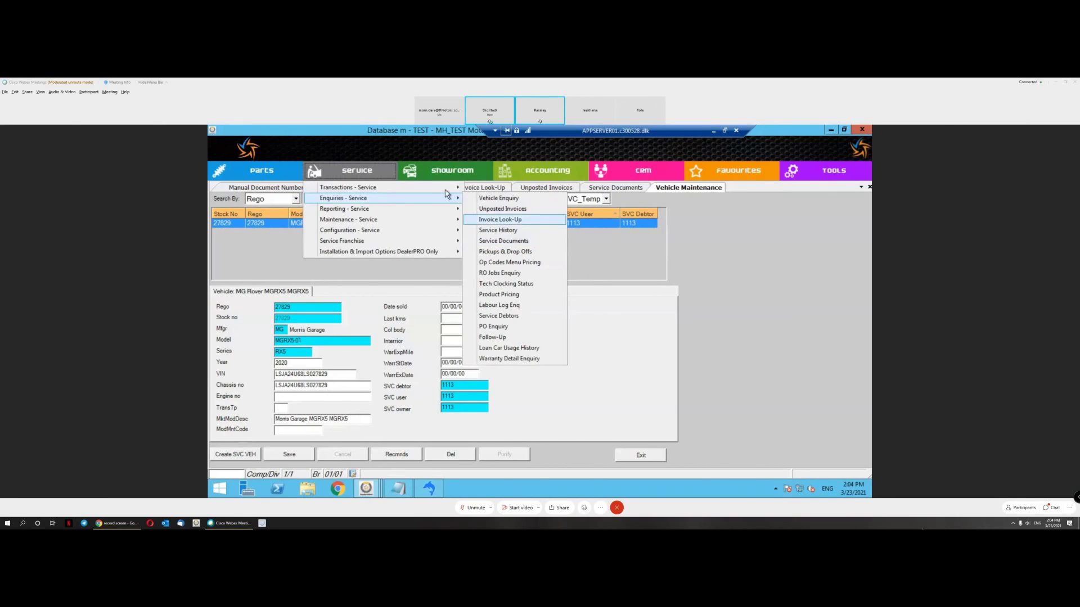
{"action": "mouse_move", "coordinate": [447, 191]}
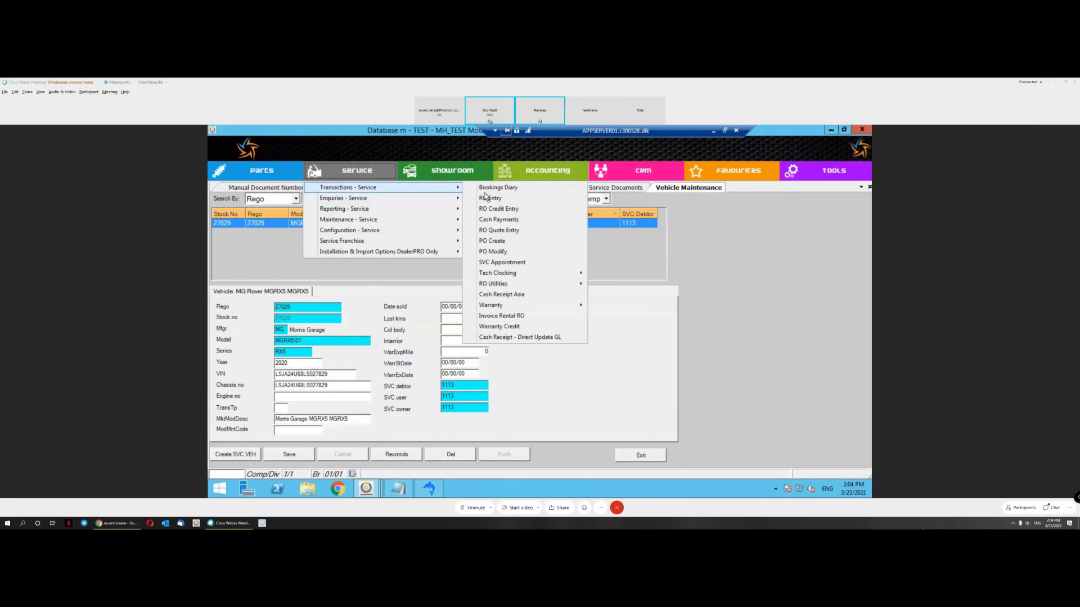
{"action": "left_click", "coordinate": [511, 201]}
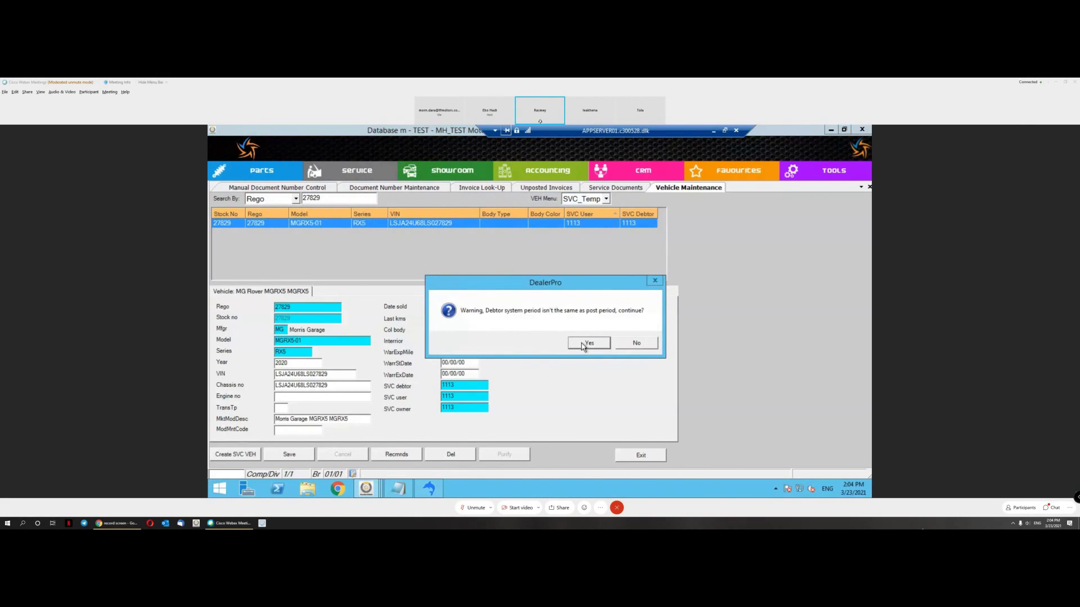
{"action": "left_click", "coordinate": [582, 344]}
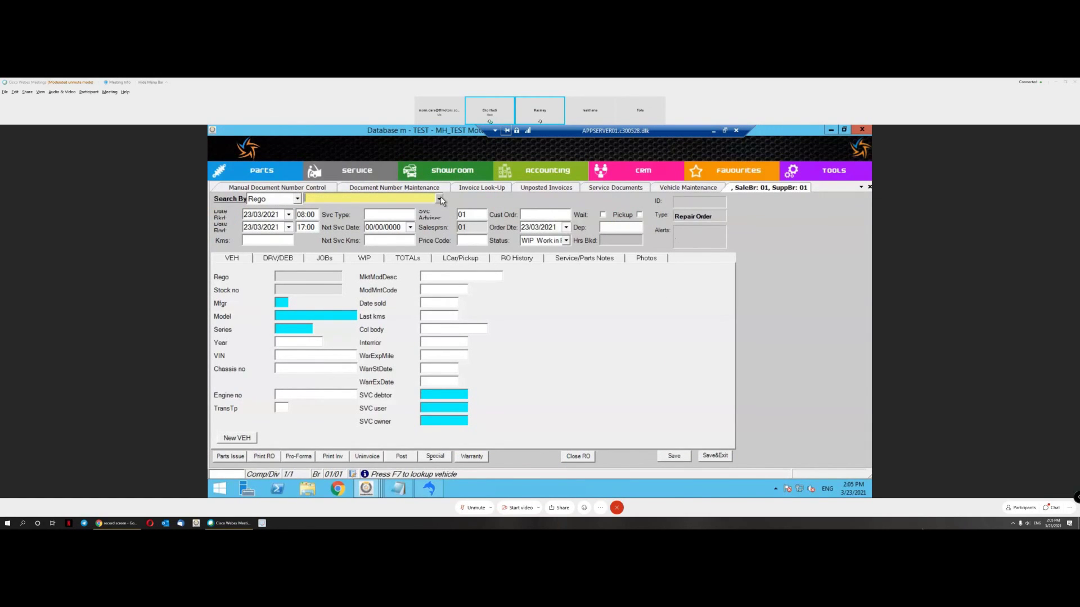
{"action": "type", "text": "27829"}
{"action": "key", "text": "Return"}
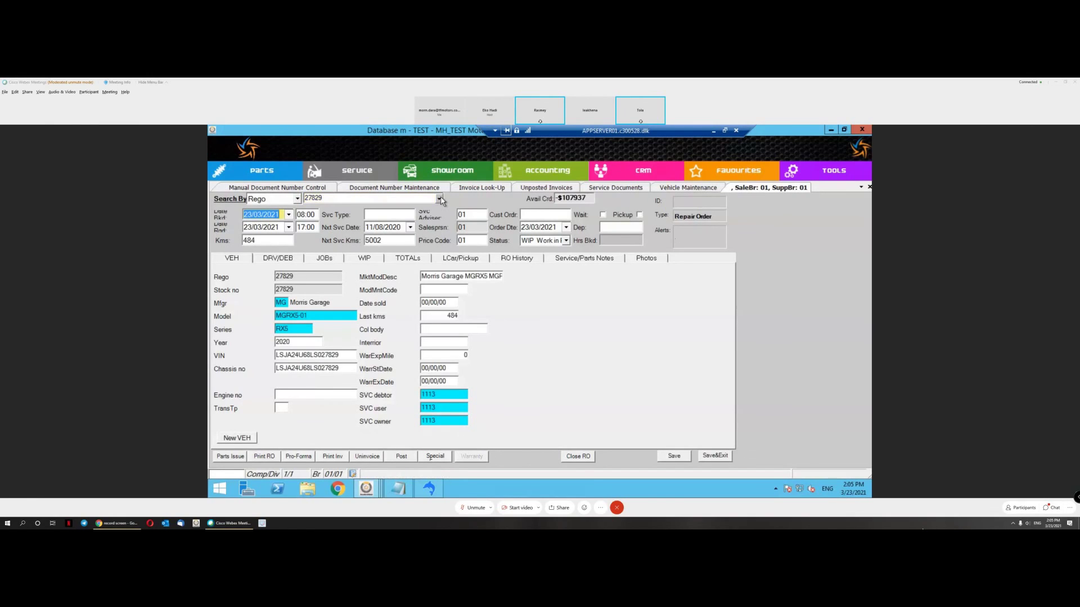
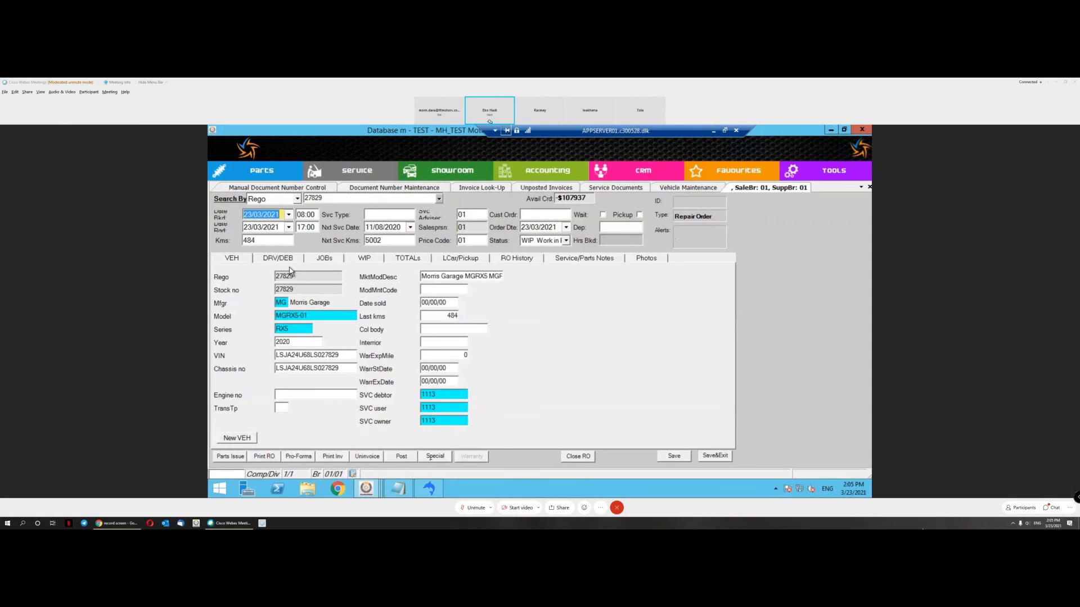
Step: Look up the customer by name with F7 and make them the repair order's driver
{"action": "left_click", "coordinate": [285, 262]}
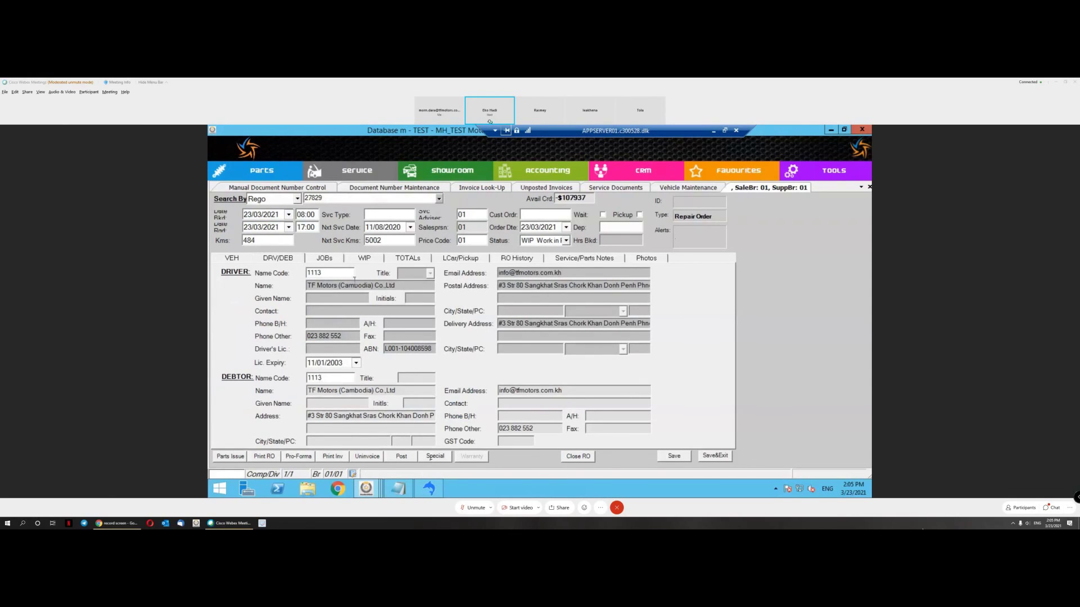
{"action": "left_click", "coordinate": [332, 275]}
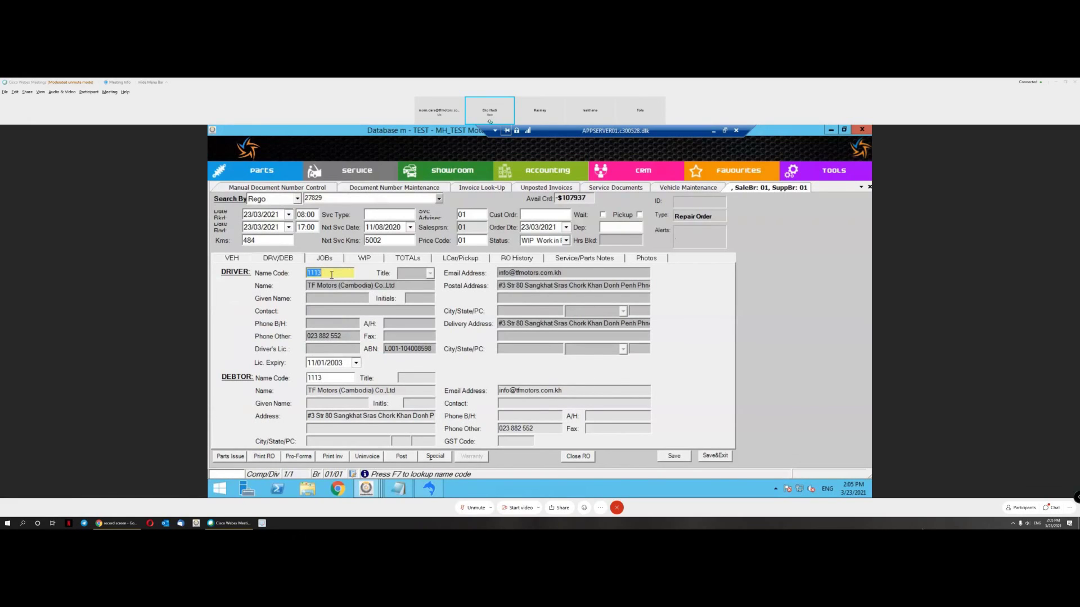
{"action": "key", "text": "F7"}
{"action": "key", "text": "Return"}
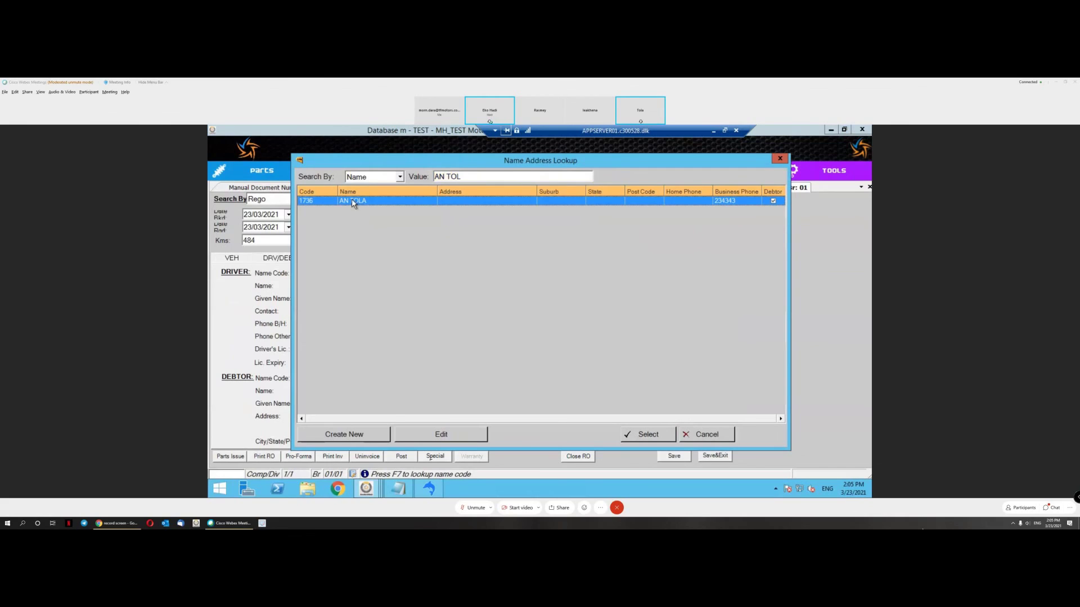
{"action": "double_click", "coordinate": [353, 202]}
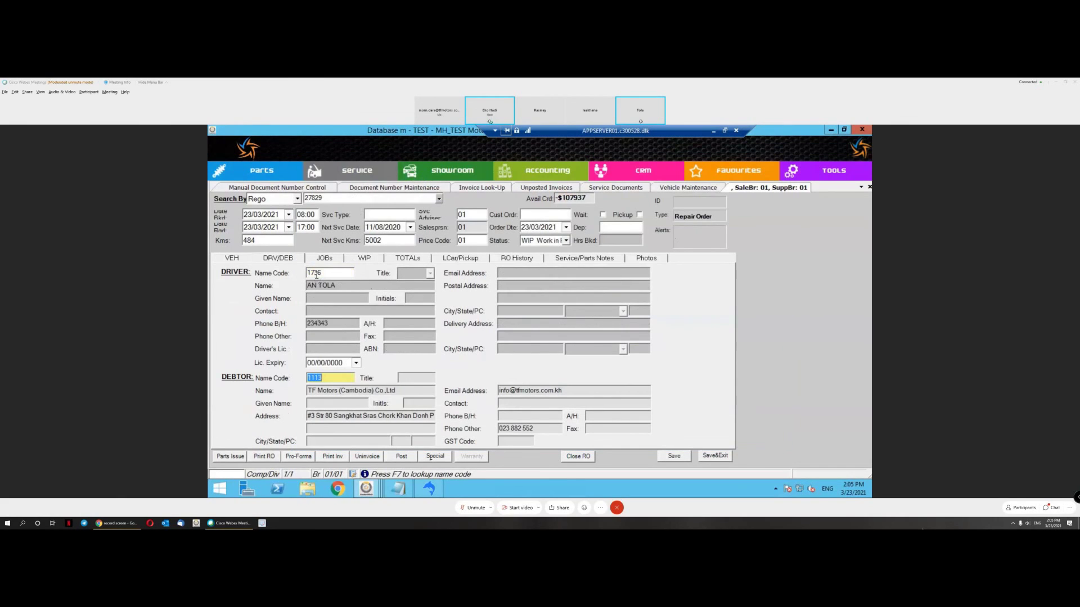
Step: Set the vehicle's service owner to the same customer's code, then open the empty job list
{"action": "left_click", "coordinate": [235, 260]}
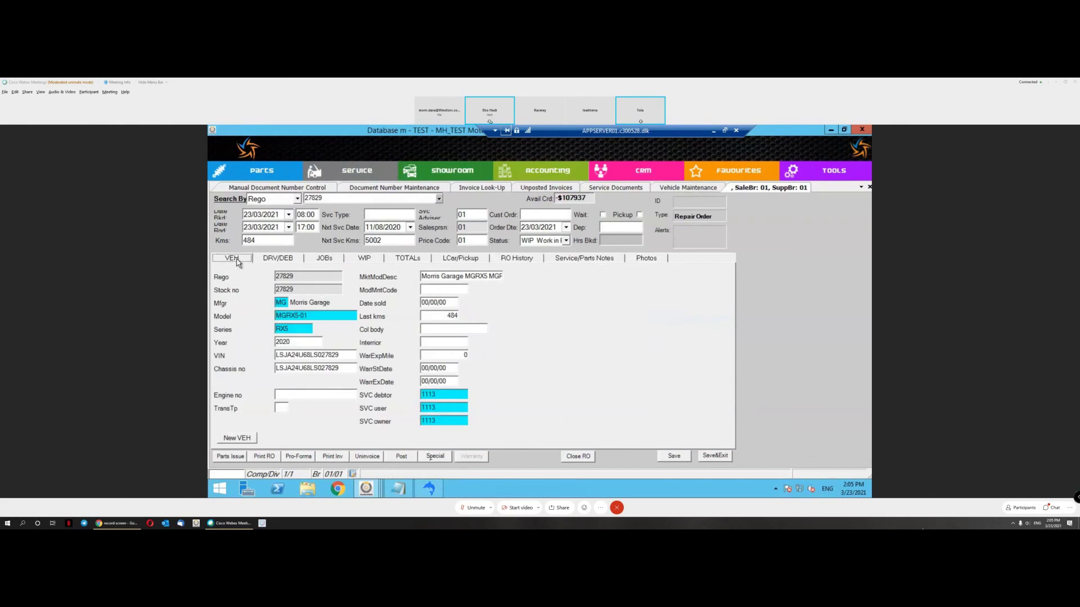
{"action": "left_click", "coordinate": [443, 422]}
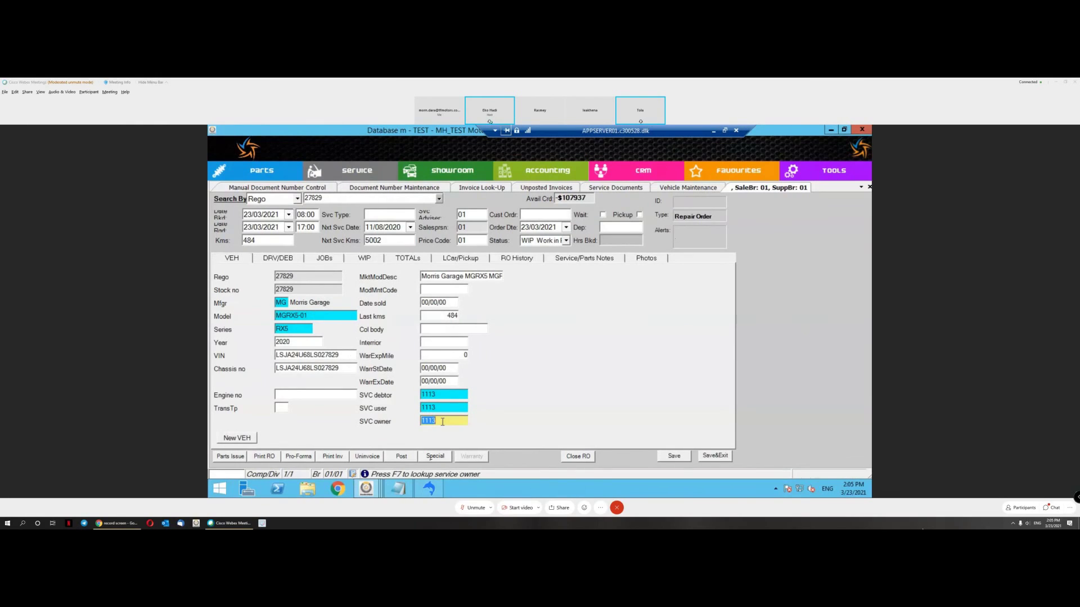
{"action": "type", "text": "1736"}
{"action": "left_click", "coordinate": [288, 260]}
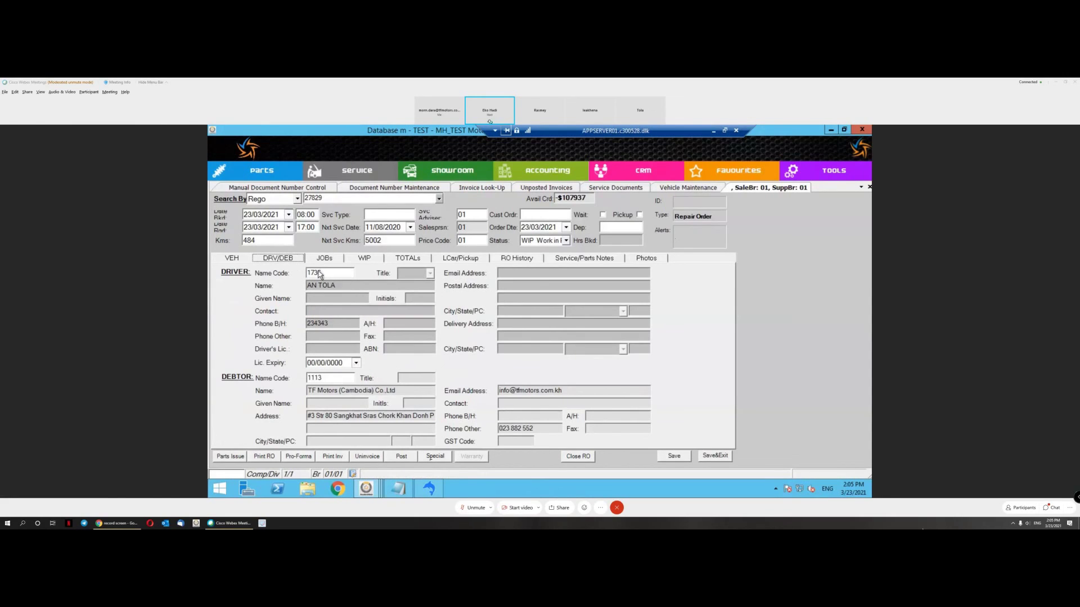
{"action": "left_click", "coordinate": [239, 260]}
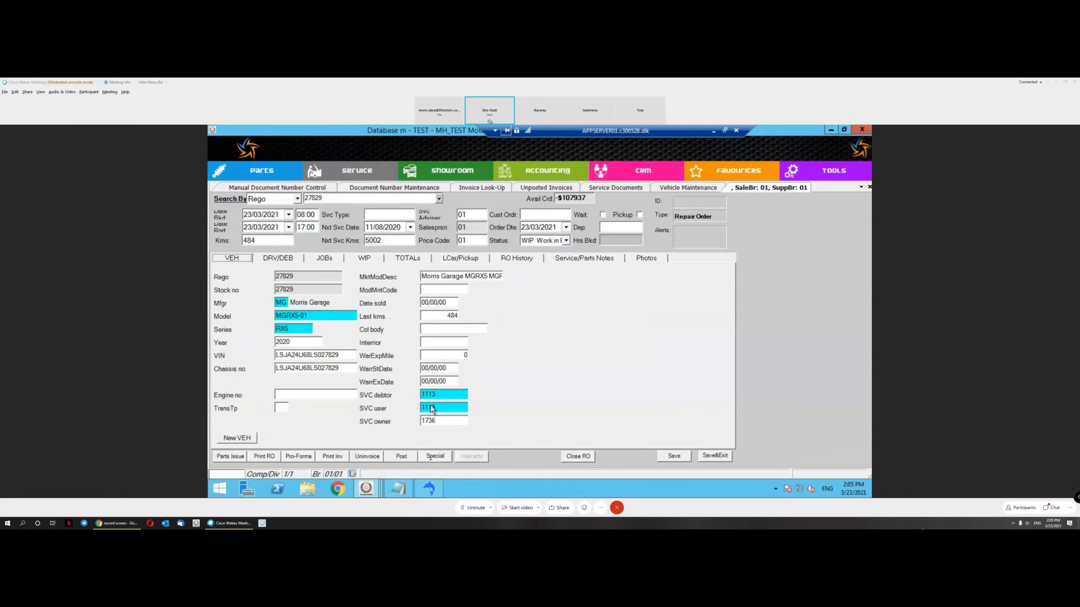
{"action": "left_click", "coordinate": [323, 260]}
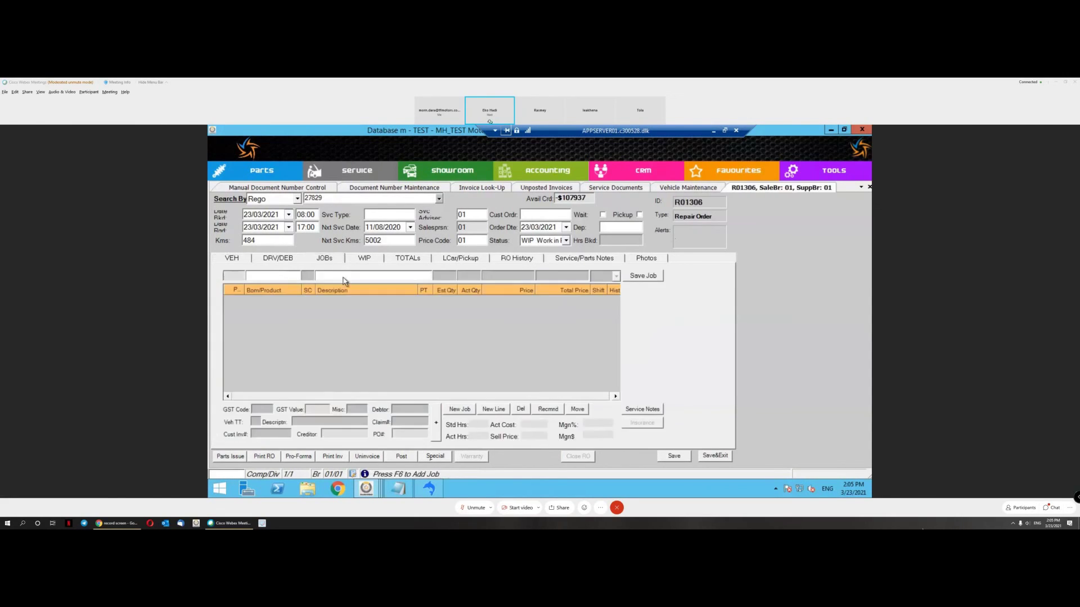
Step: Add and save a General Repair job on the repair order
{"action": "left_click", "coordinate": [458, 410]}
{"action": "key", "text": "Tab"}
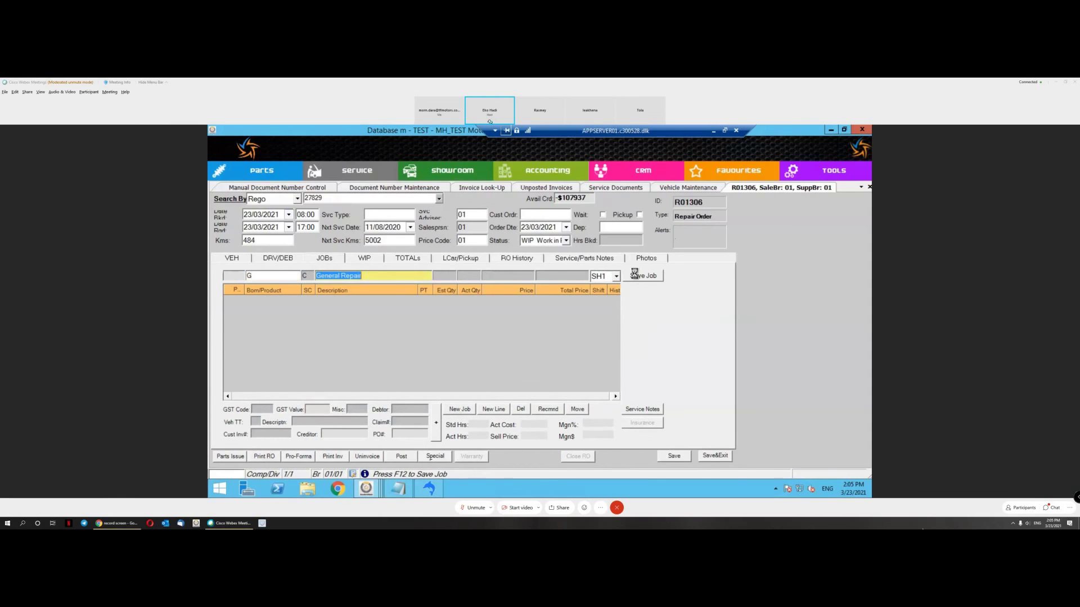
{"action": "left_click", "coordinate": [641, 276]}
{"action": "left_click", "coordinate": [236, 261]}
{"action": "left_click", "coordinate": [318, 259]}
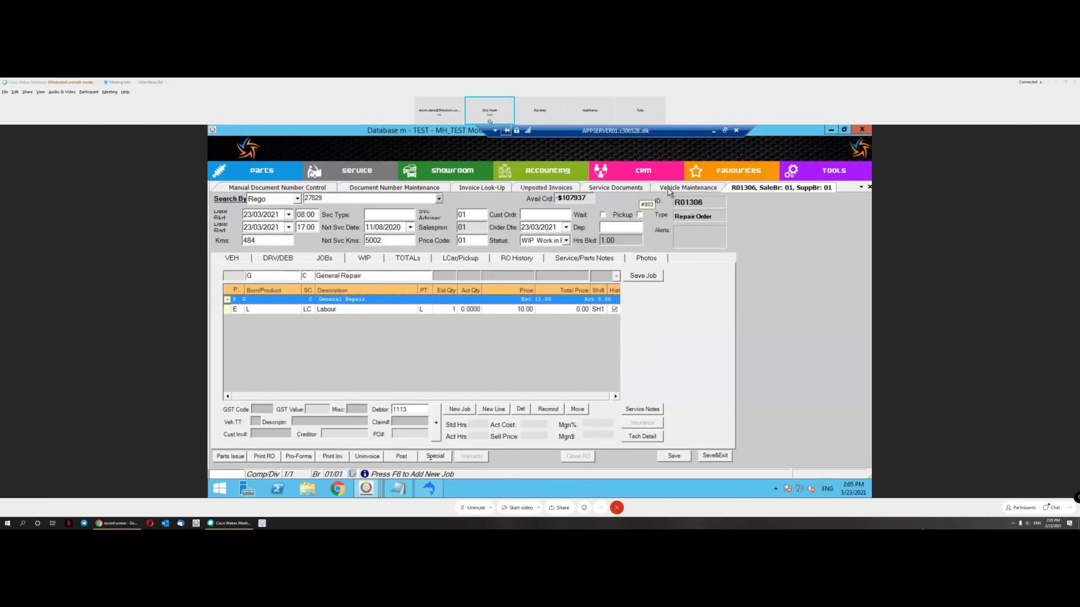
Step: Confirm the new service owner in Vehicle Maintenance, then load R01306's Labour line
{"action": "left_click", "coordinate": [675, 189]}
{"action": "key", "text": "Return"}
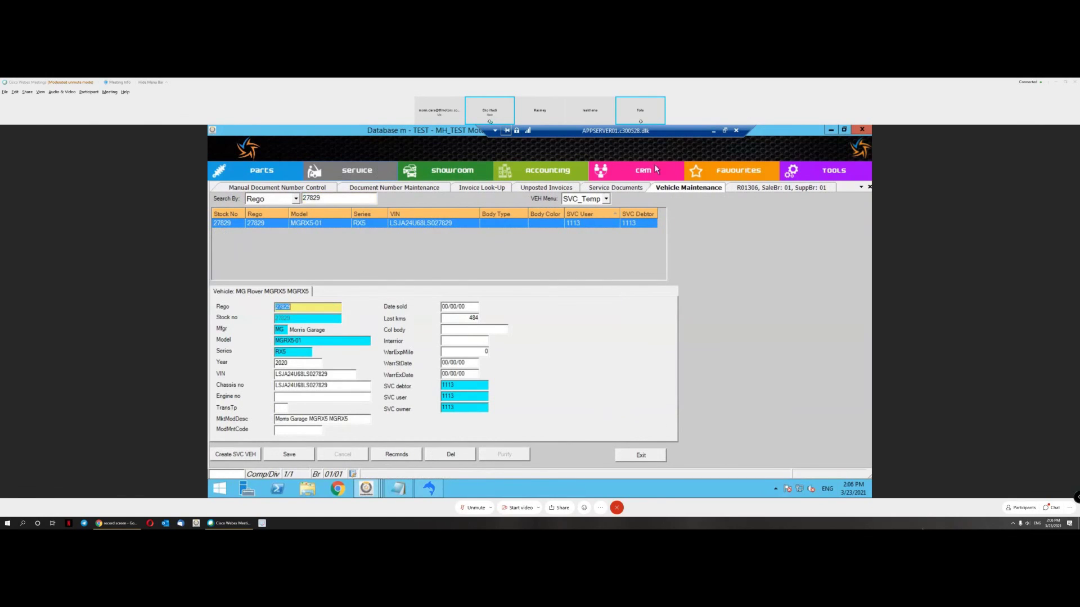
{"action": "left_click", "coordinate": [758, 190]}
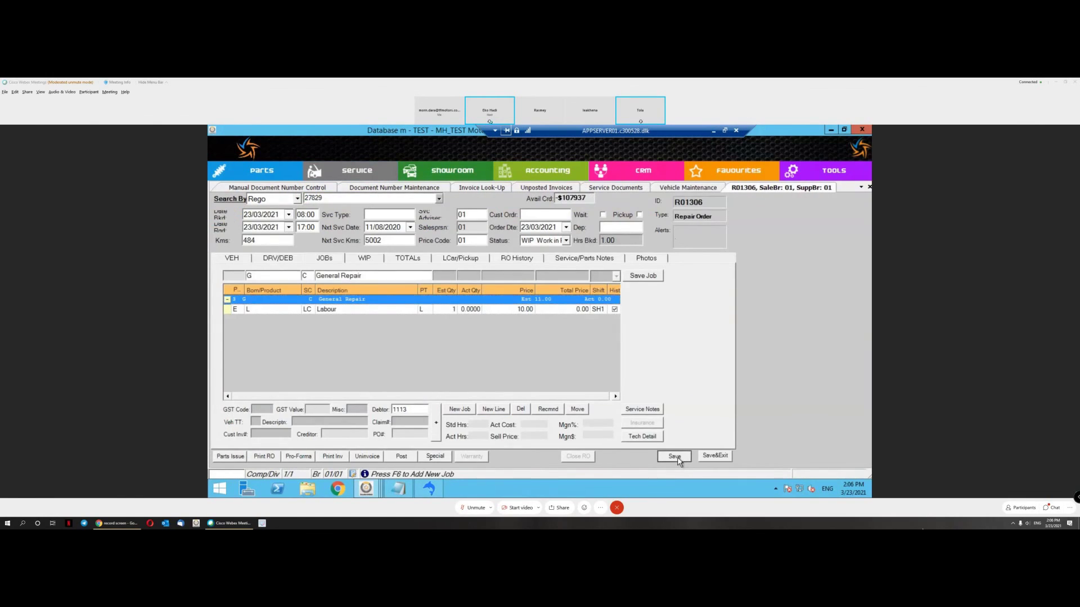
{"action": "left_click", "coordinate": [685, 190]}
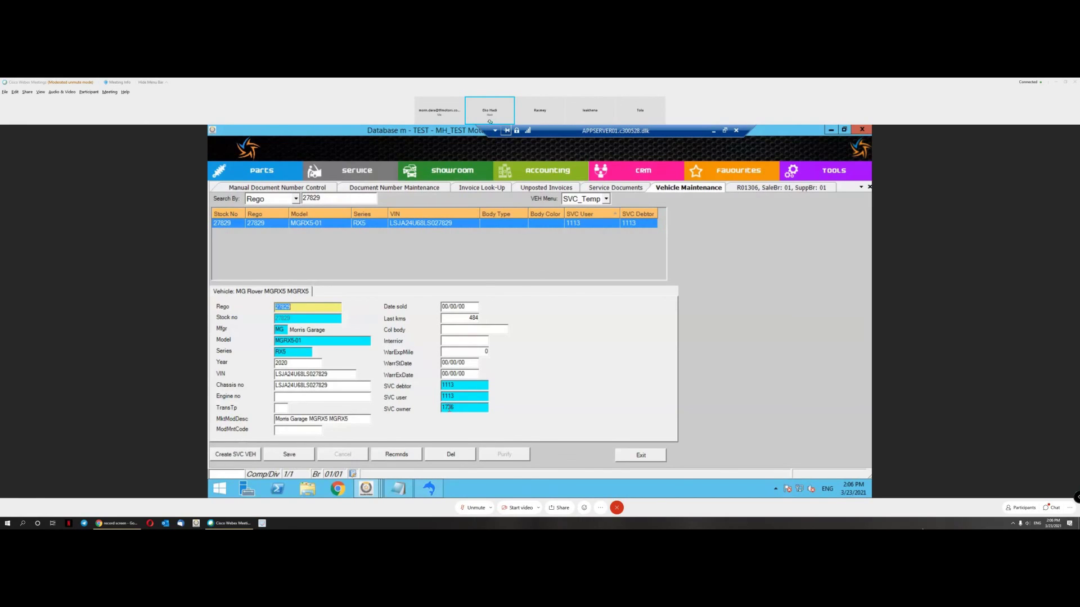
{"action": "left_click", "coordinate": [460, 404]}
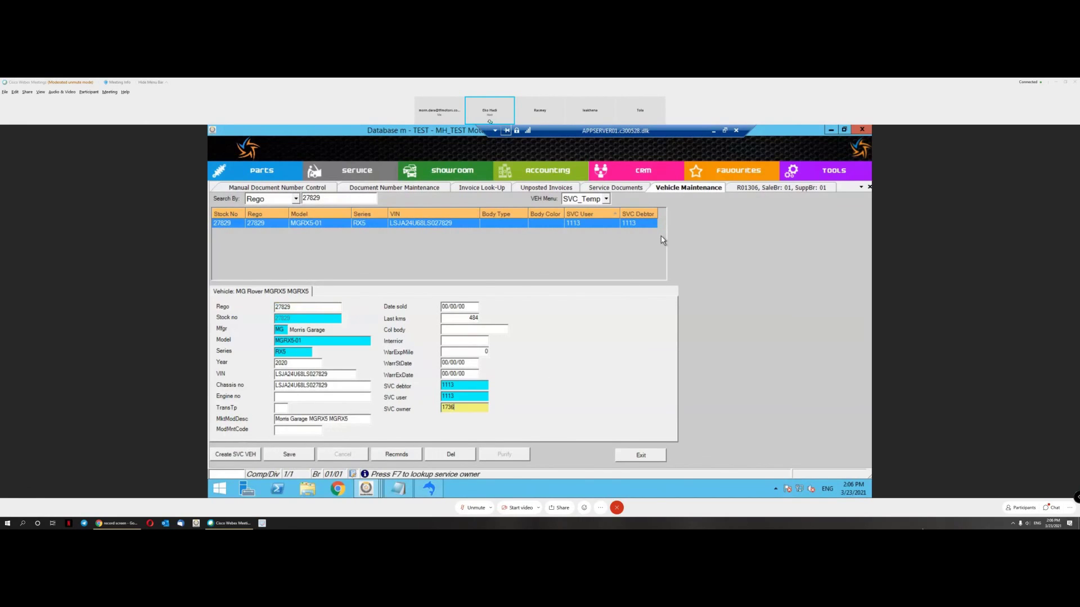
{"action": "left_click", "coordinate": [782, 189]}
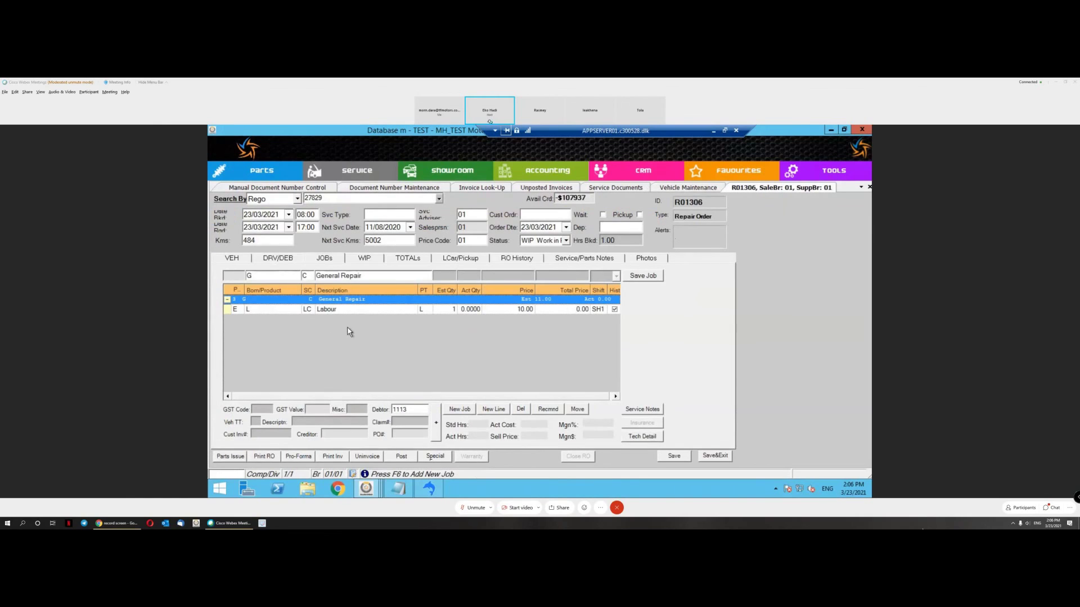
{"action": "left_click", "coordinate": [371, 311]}
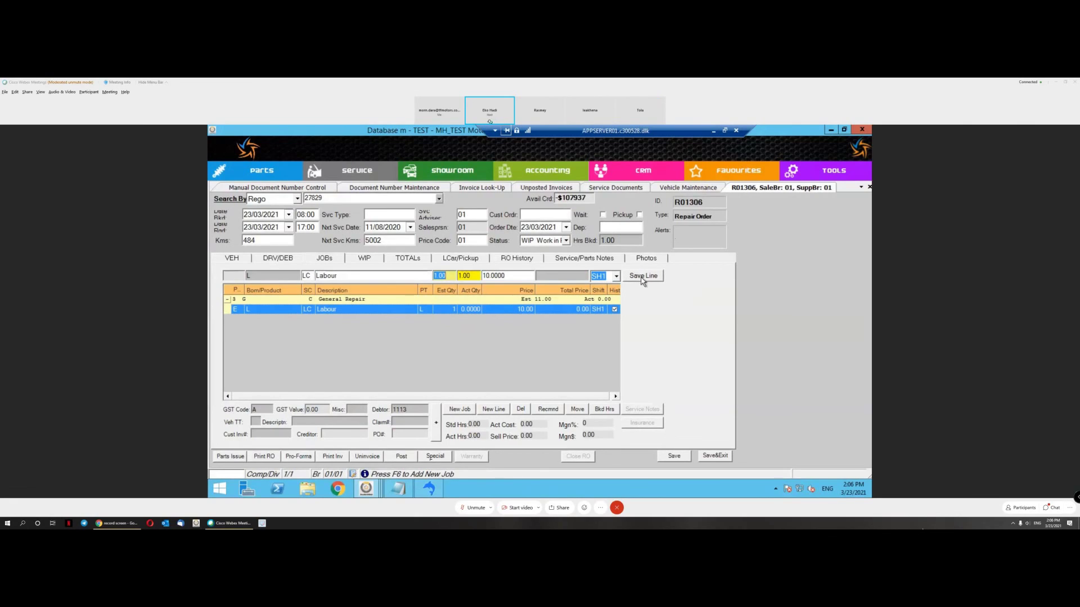
Step: Rename the General Repair job to 'Free Maintenance Package' and save it
{"action": "left_click", "coordinate": [330, 301]}
{"action": "key", "text": "Tab"}
{"action": "type", "text": "fRE"}
{"action": "key", "text": "BackSpace"}
{"action": "key", "text": "BackSpace"}
{"action": "key", "text": "BackSpace"}
{"action": "key", "text": "BackSpace"}
{"action": "key", "text": "BackSpace"}
{"action": "type", "text": "ree Maintenance Package"}
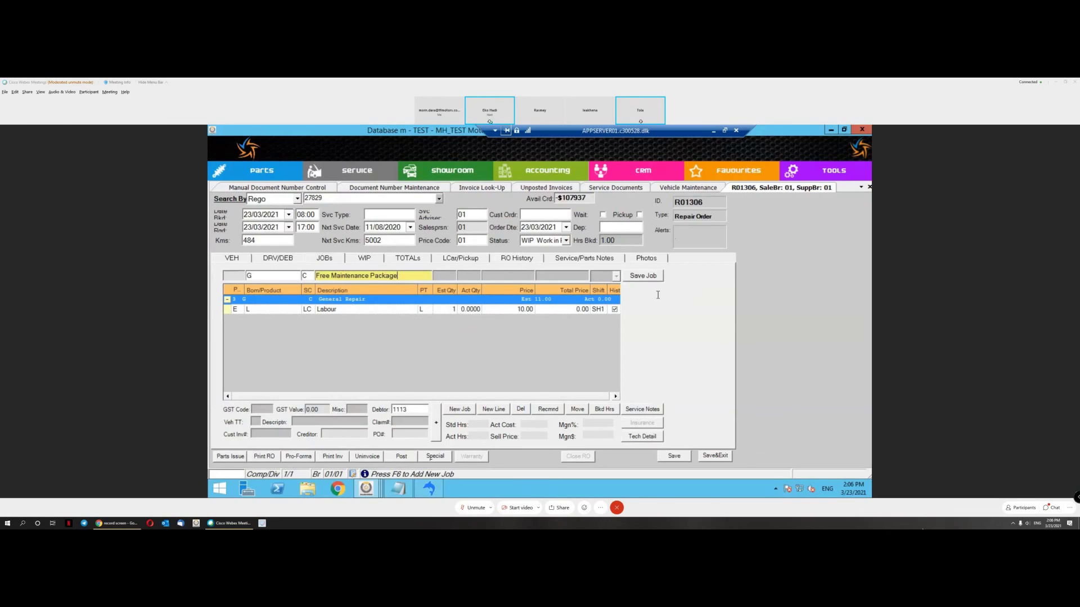
{"action": "left_click", "coordinate": [641, 276]}
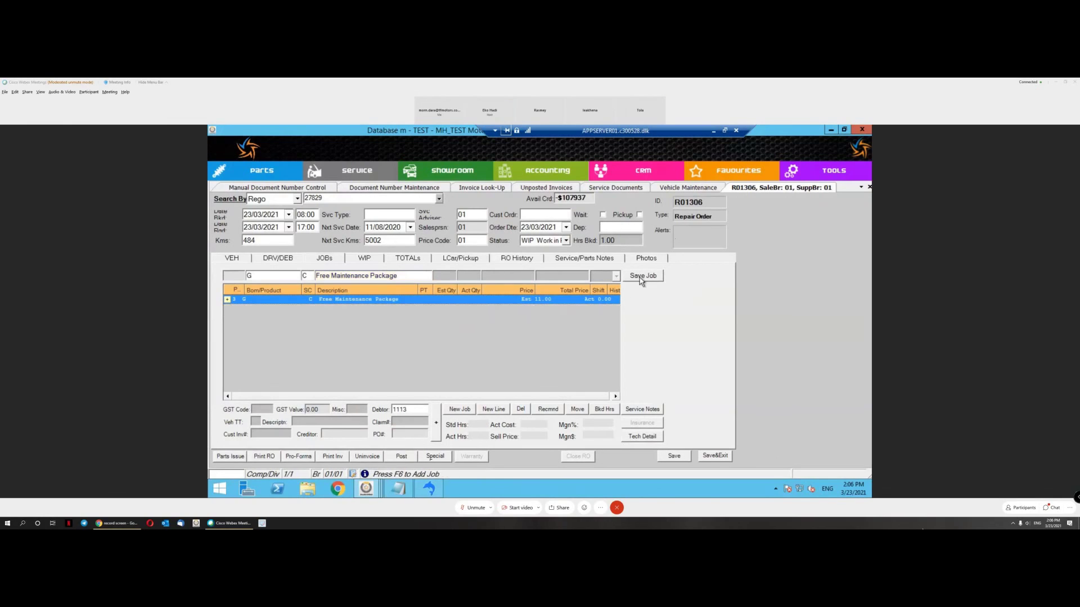
Step: Review the Free Maintenance Package job's Labour line and debtor code
{"action": "left_click", "coordinate": [228, 300]}
{"action": "left_click", "coordinate": [353, 310]}
{"action": "left_click", "coordinate": [369, 304]}
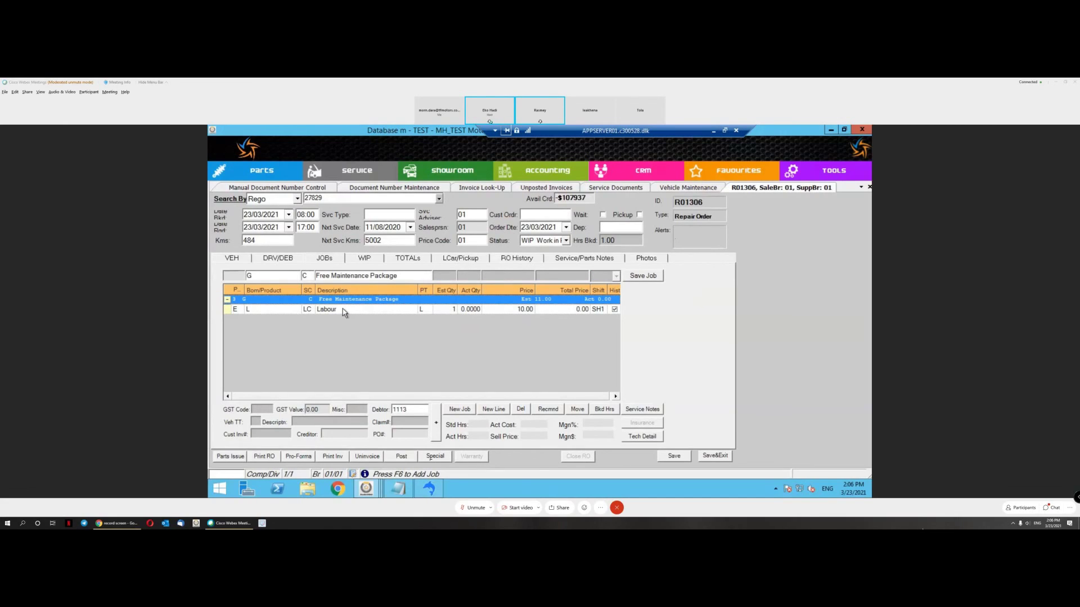
{"action": "left_click", "coordinate": [395, 410]}
{"action": "left_click", "coordinate": [322, 310]}
{"action": "left_click", "coordinate": [323, 302]}
Step: Add a new G job described as 'Wheel Alignment' and save it
{"action": "left_click", "coordinate": [458, 409]}
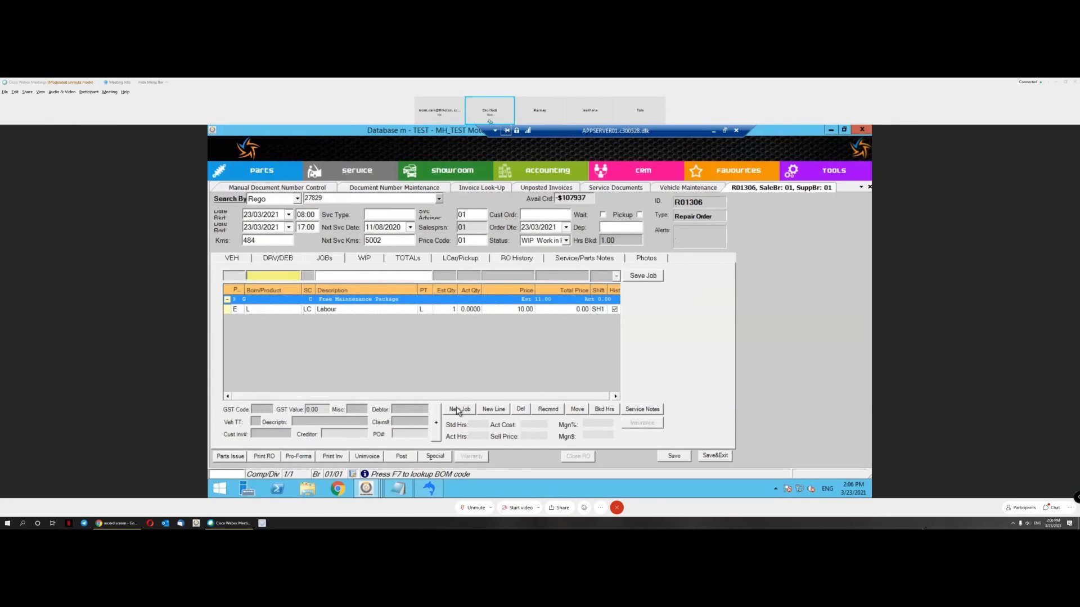
{"action": "type", "text": "g"}
{"action": "key", "text": "Return"}
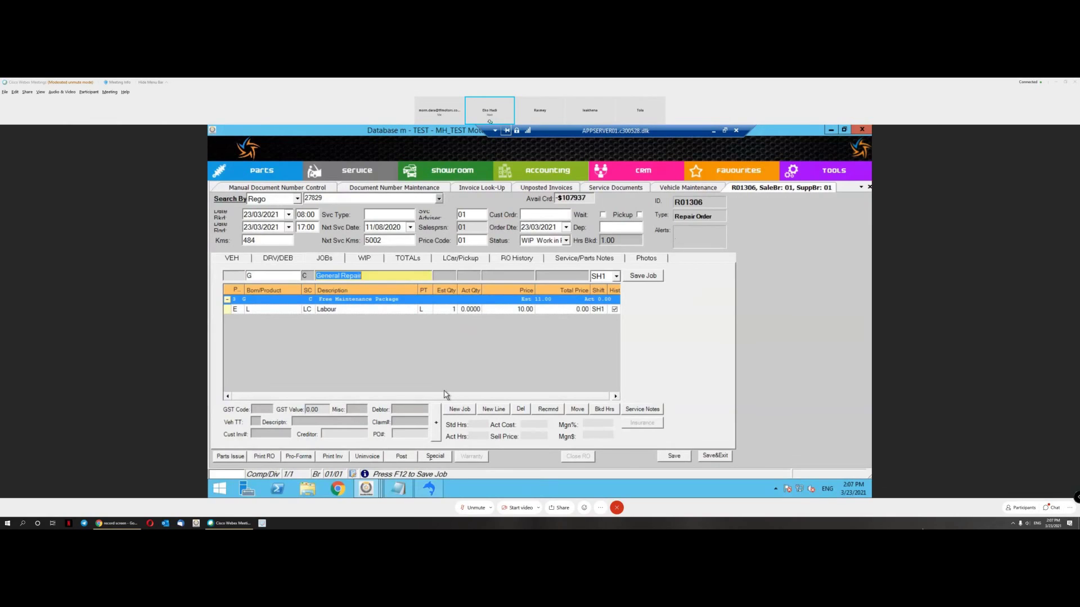
{"action": "type", "text": "wheel"}
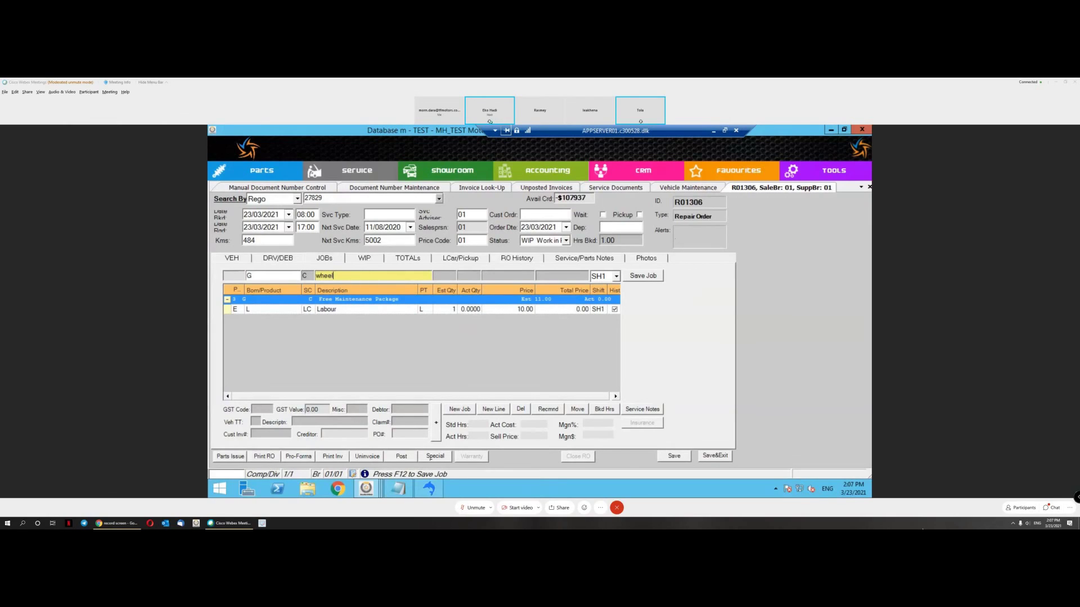
{"action": "type", "text": "Wheel Alignment"}
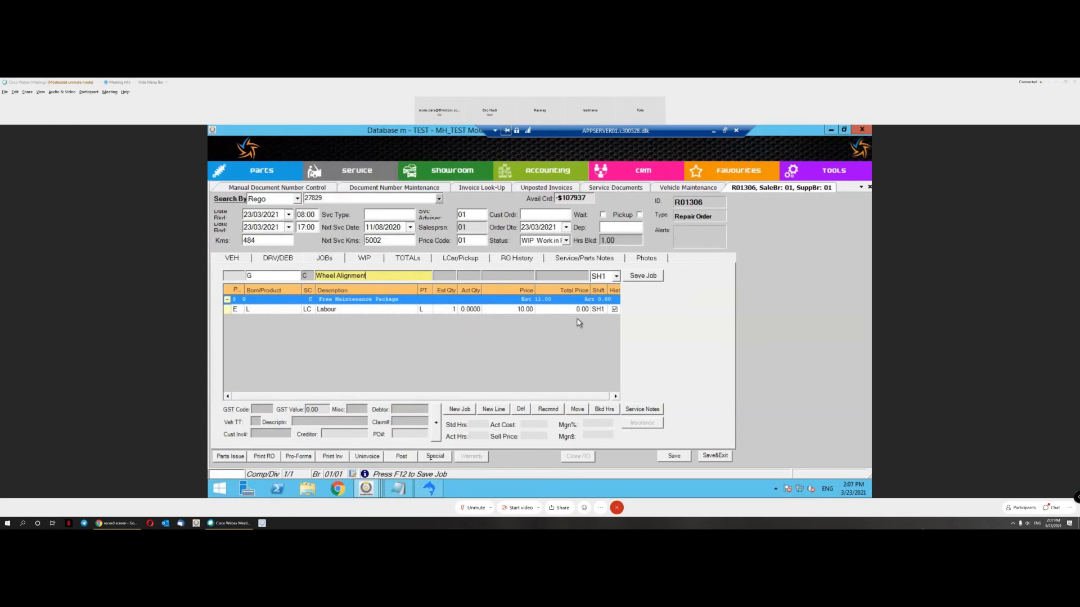
{"action": "left_click", "coordinate": [645, 276]}
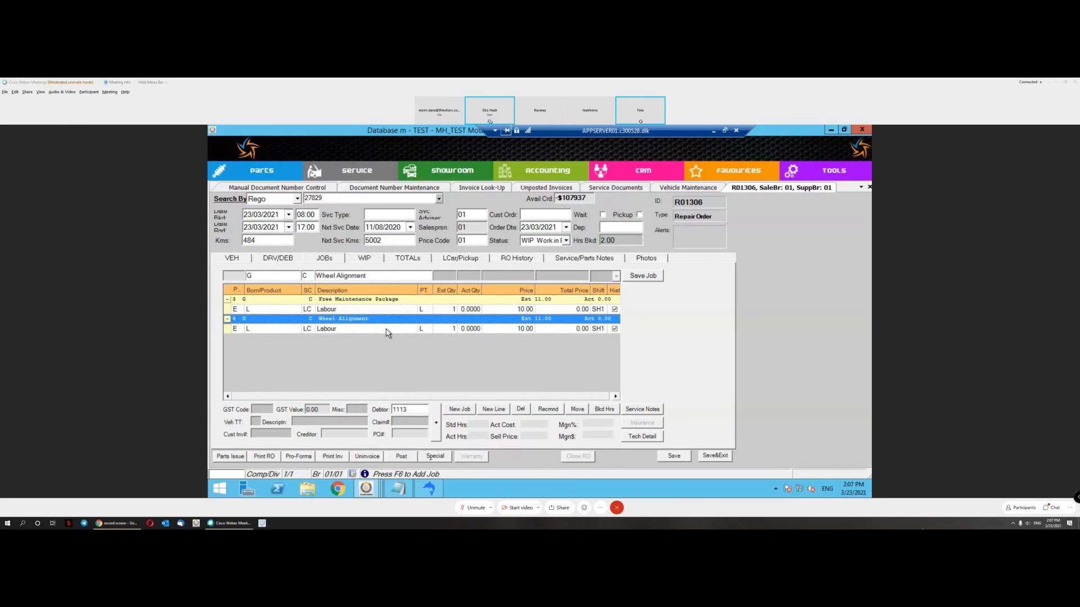
Step: Change the first Labour line's quantity to 3 and save it
{"action": "left_click", "coordinate": [443, 329]}
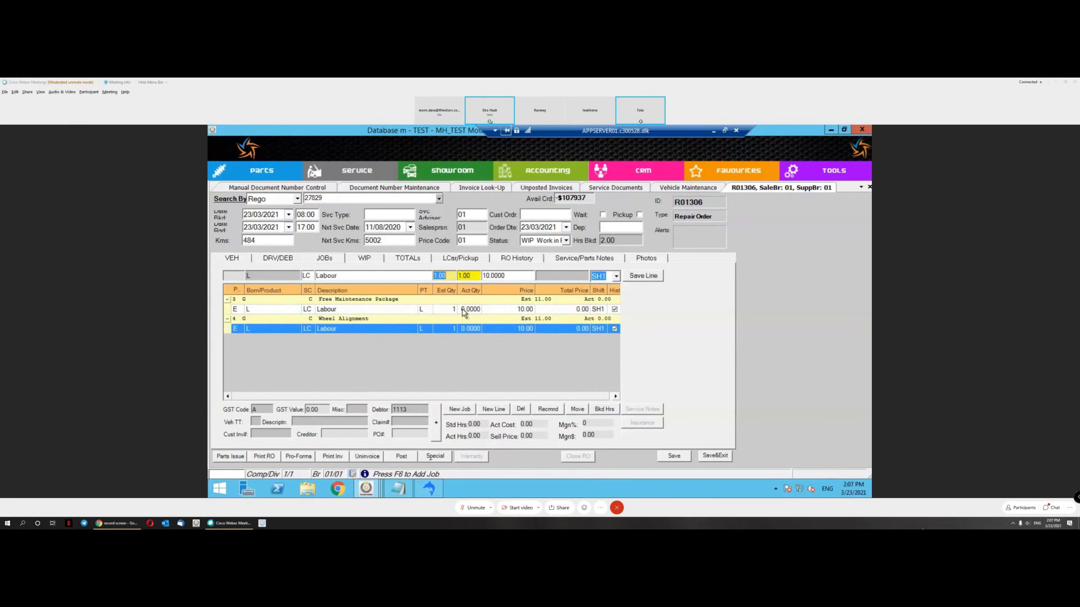
{"action": "left_click", "coordinate": [523, 310]}
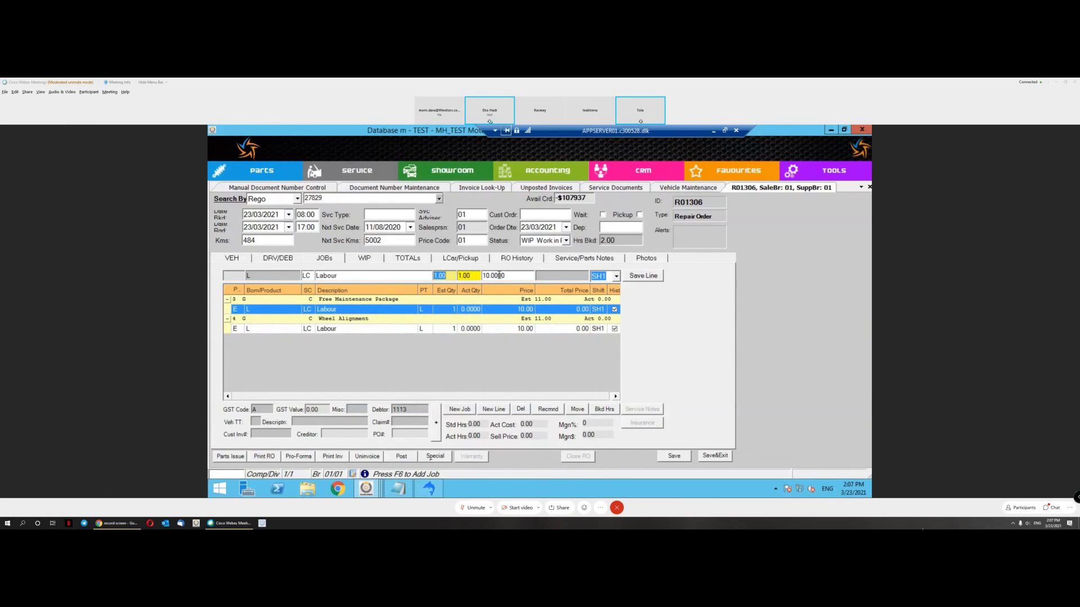
{"action": "left_click", "coordinate": [499, 276]}
{"action": "left_click", "coordinate": [442, 277]}
{"action": "key", "text": "Tab"}
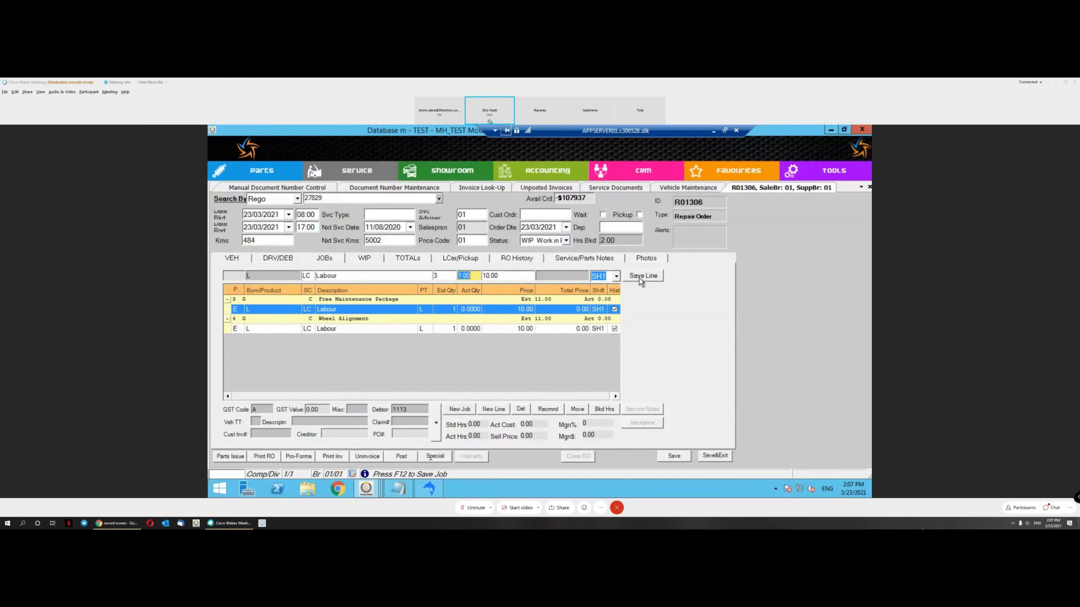
{"action": "type", "text": "3"}
{"action": "key", "text": "Tab"}
{"action": "left_click", "coordinate": [640, 276]}
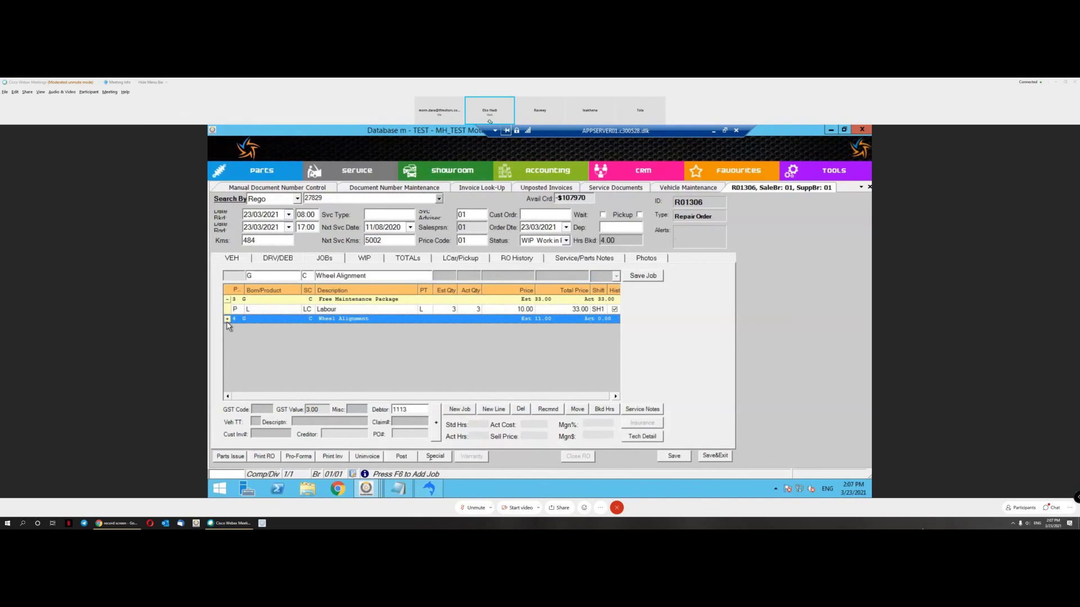
Step: Price the Wheel Alignment Labour line at 20.00 and reselect both job rows
{"action": "left_click", "coordinate": [351, 331]}
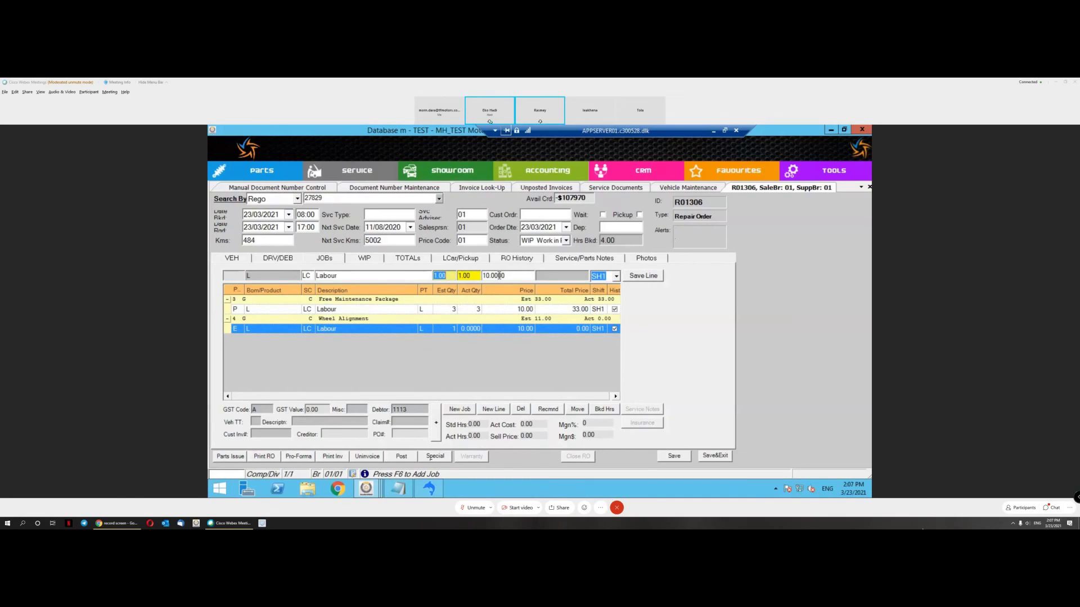
{"action": "left_click", "coordinate": [499, 275]}
{"action": "type", "text": "20"}
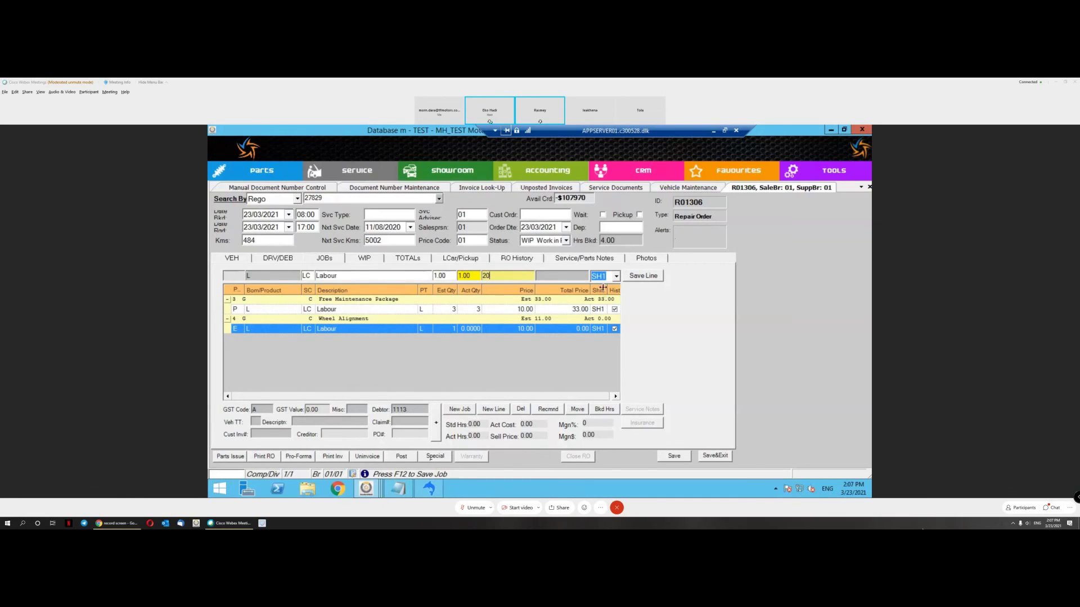
{"action": "left_click", "coordinate": [646, 277]}
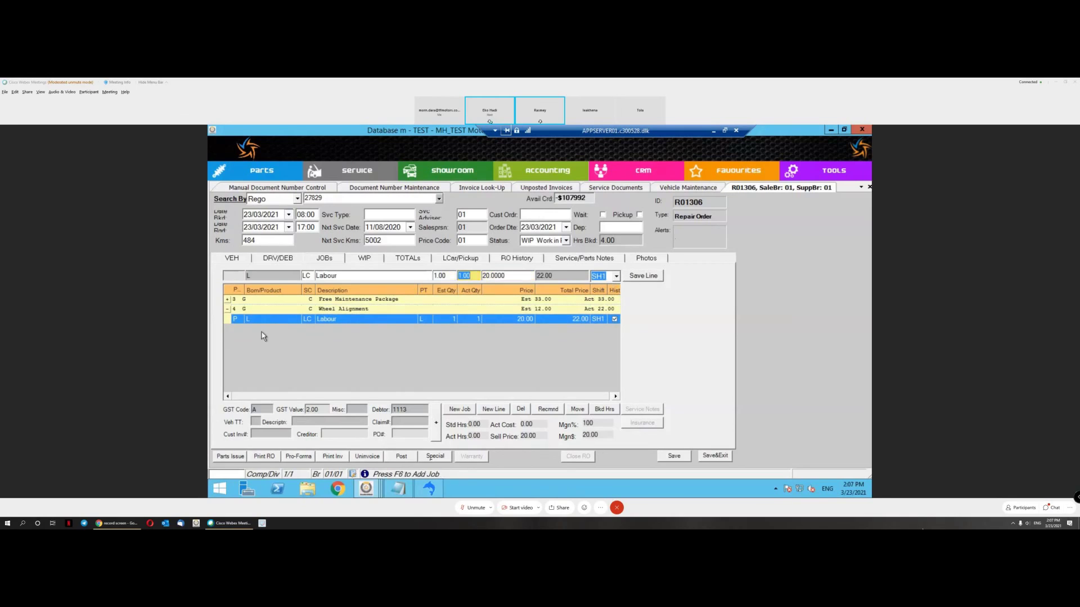
{"action": "left_click", "coordinate": [333, 300]}
{"action": "left_click", "coordinate": [407, 410]}
{"action": "left_click", "coordinate": [352, 311]}
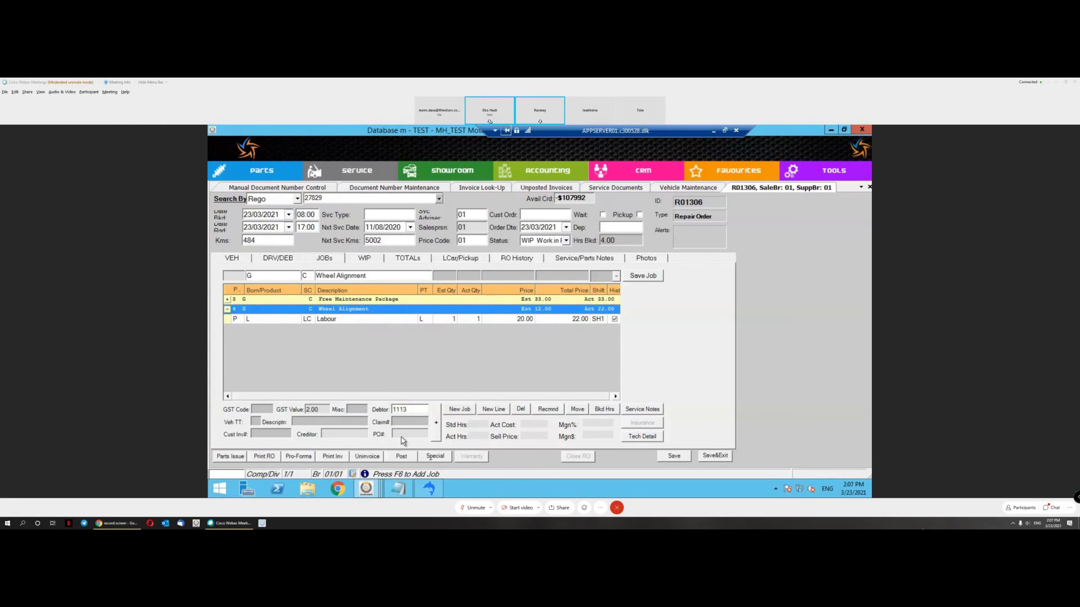
Step: Look up the new debtor by name and save it on the Wheel Alignment job
{"action": "double_click", "coordinate": [401, 410]}
{"action": "double_click", "coordinate": [415, 417]}
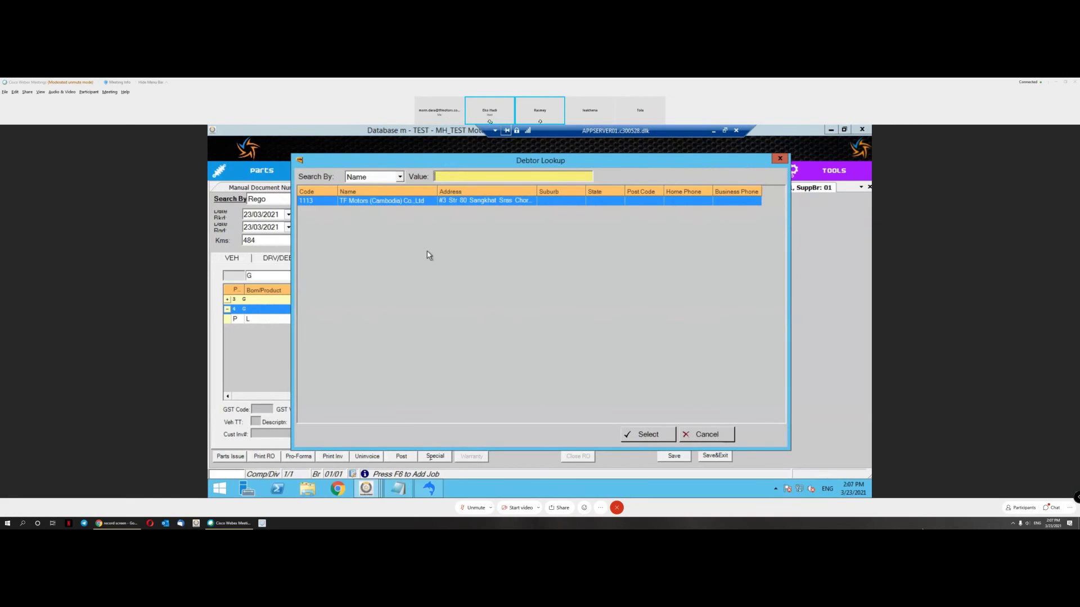
{"action": "key", "text": "Return"}
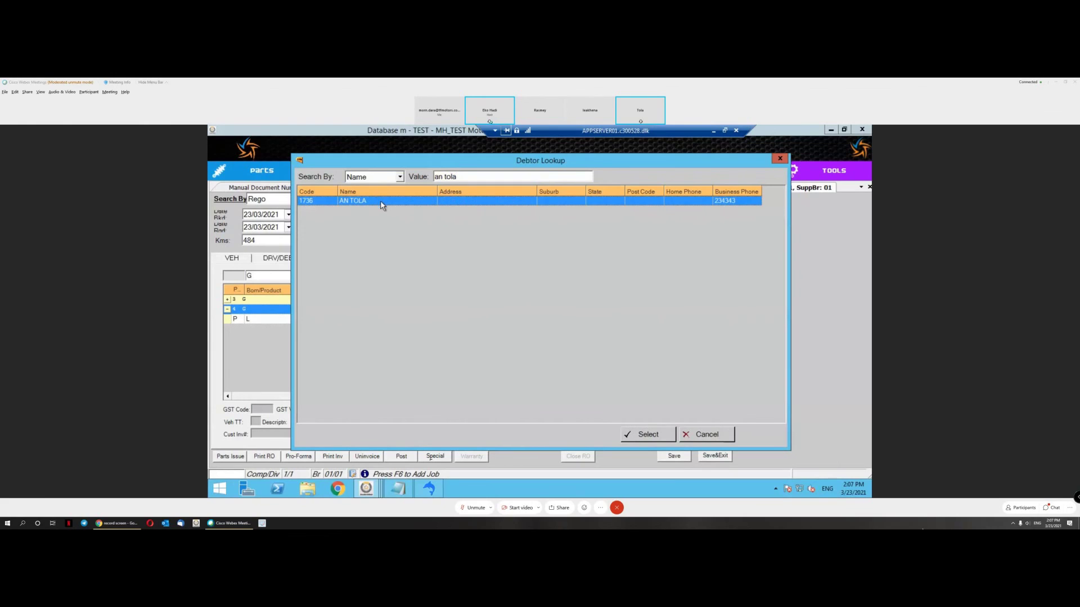
{"action": "double_click", "coordinate": [380, 201]}
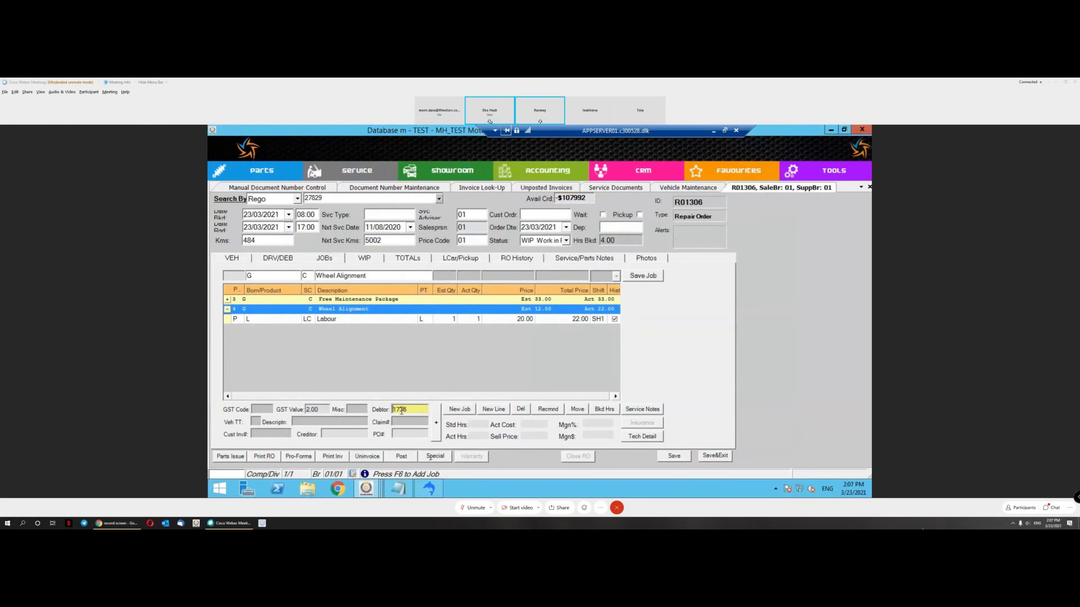
{"action": "left_click", "coordinate": [645, 278]}
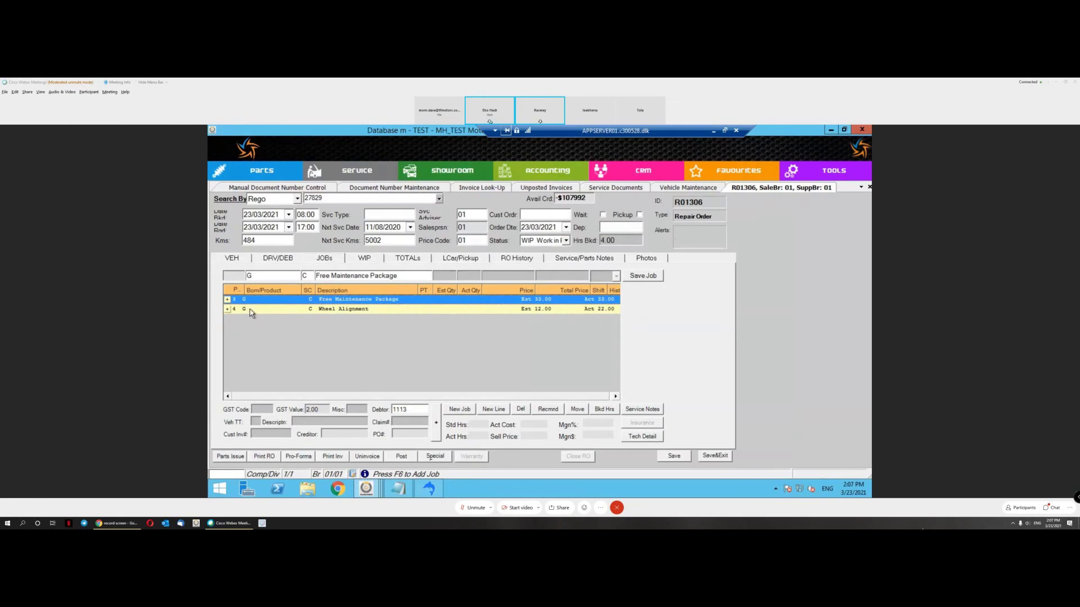
Step: Verify the job debtors, expand both jobs, and start printing the Customer Invoice
{"action": "key", "text": "Up"}
{"action": "left_click", "coordinate": [357, 309]}
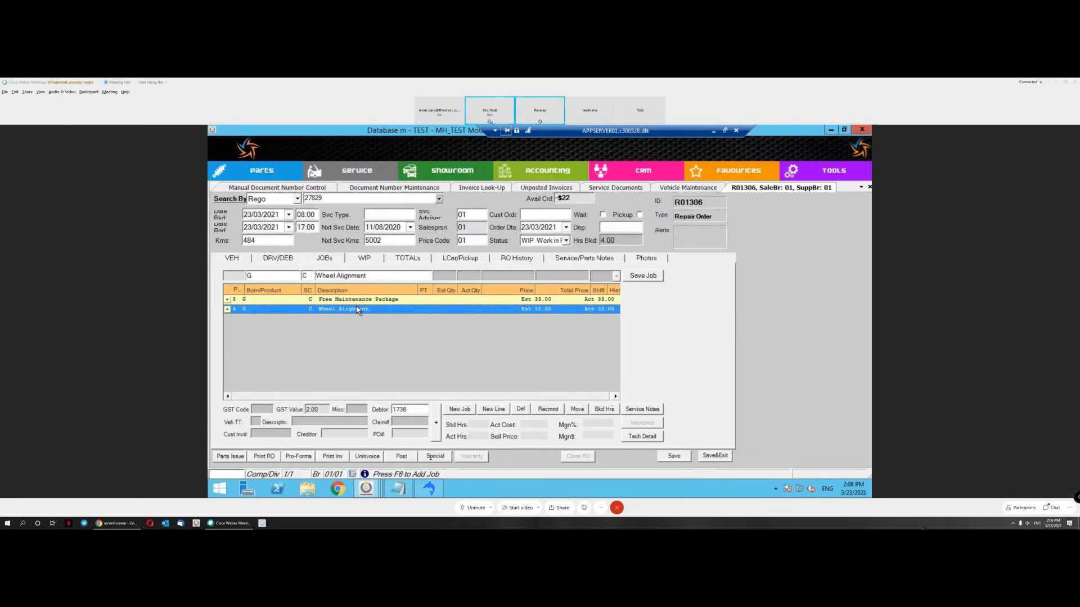
{"action": "left_click", "coordinate": [409, 411]}
{"action": "left_click", "coordinate": [227, 308]}
{"action": "left_click", "coordinate": [227, 299]}
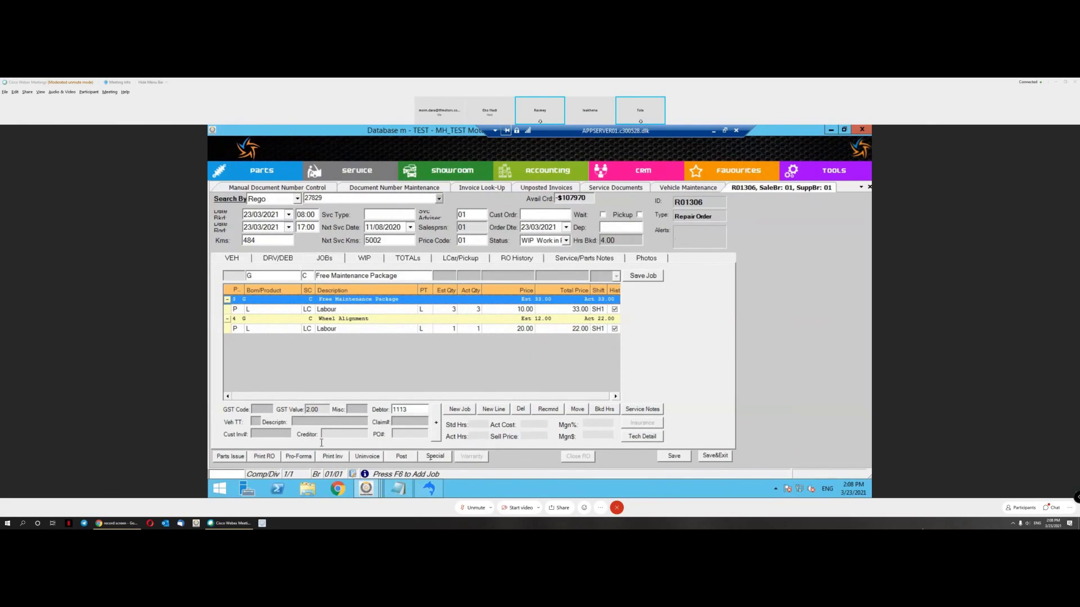
{"action": "left_click", "coordinate": [328, 459]}
{"action": "mouse_move", "coordinate": [368, 423]}
{"action": "left_click", "coordinate": [430, 445]}
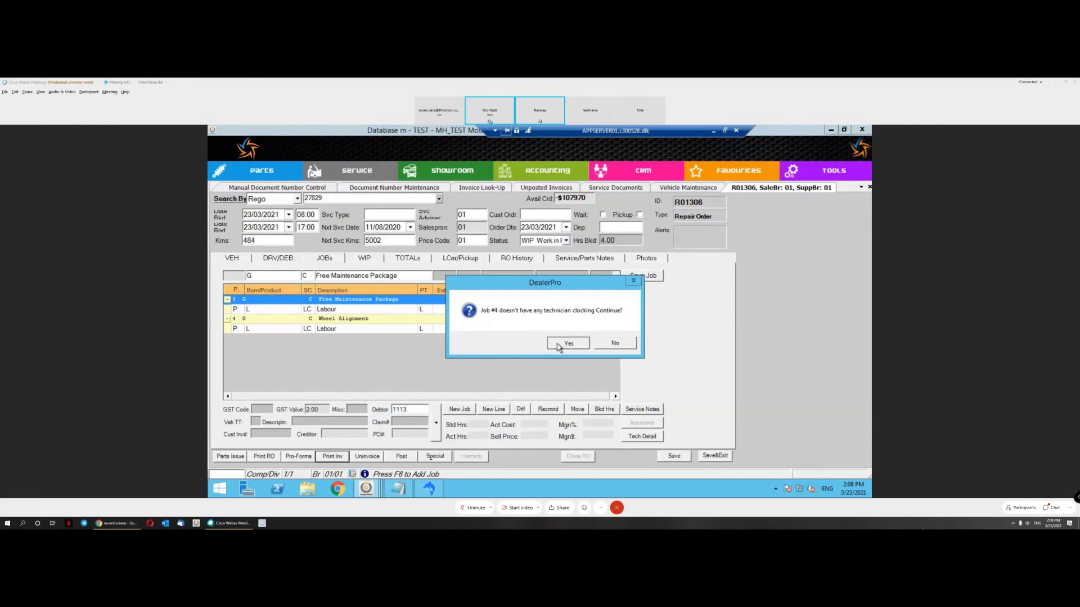
Step: Run the service invoice as a VAT Invoice with exchange rate 4, then close the preview
{"action": "left_click", "coordinate": [566, 344]}
{"action": "left_click", "coordinate": [747, 419]}
{"action": "left_click", "coordinate": [501, 200]}
{"action": "left_click", "coordinate": [480, 207]}
{"action": "left_click", "coordinate": [454, 265]}
{"action": "type", "text": "4"}
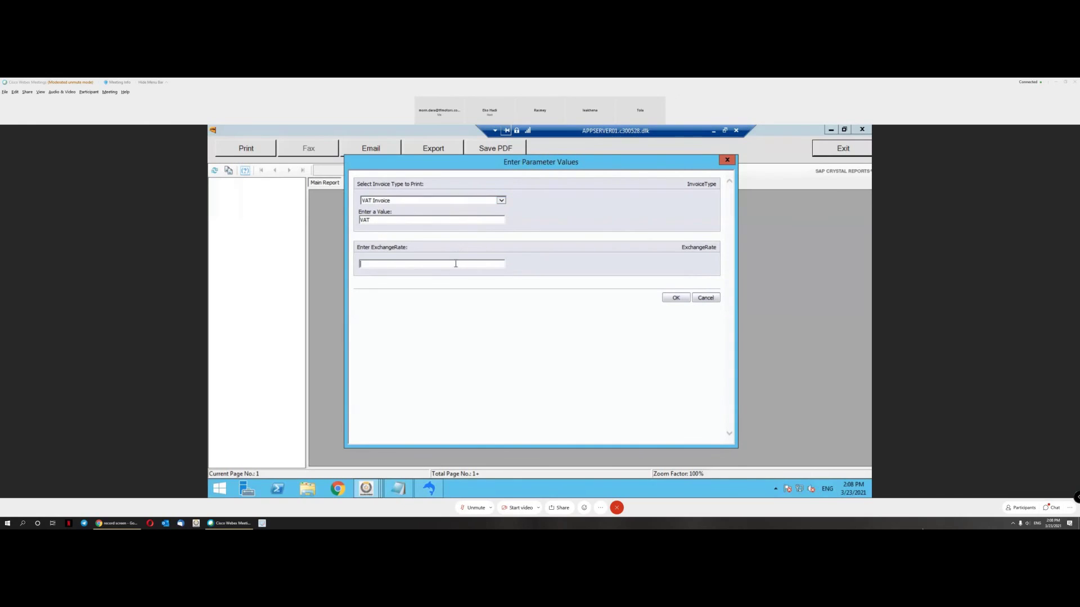
{"action": "left_click", "coordinate": [674, 299]}
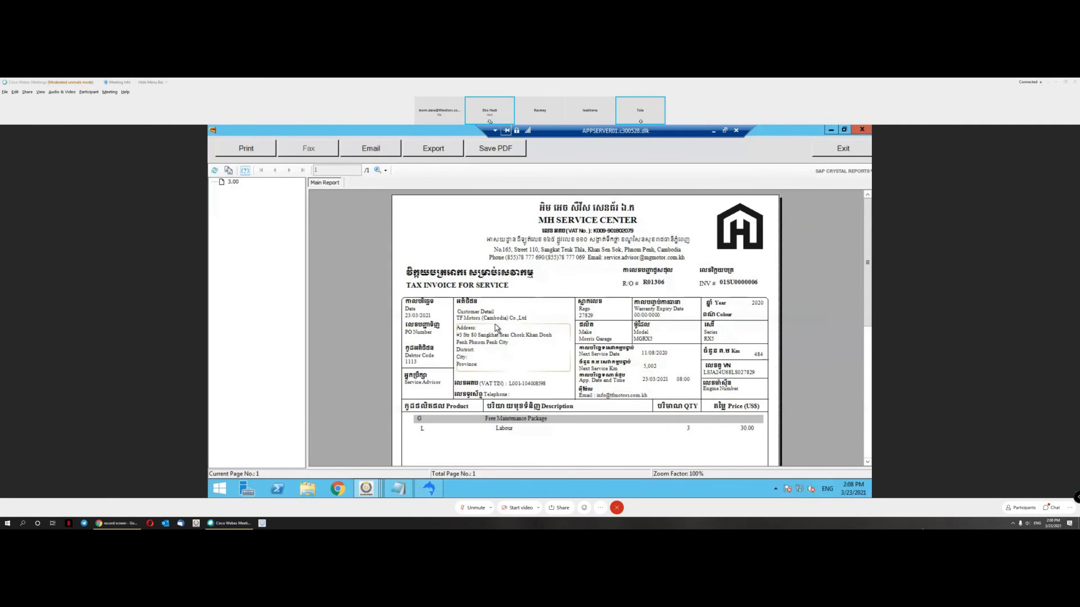
{"action": "left_click", "coordinate": [840, 150]}
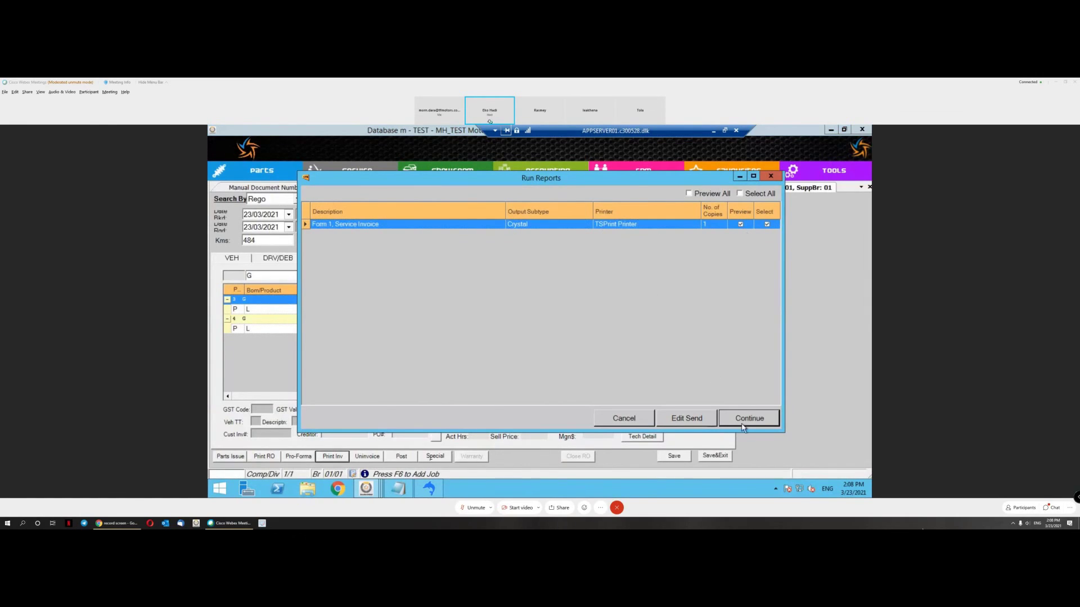
Step: Generate the Commercial Invoice for the next job and close its preview
{"action": "left_click", "coordinate": [749, 419]}
{"action": "left_click", "coordinate": [472, 200]}
{"action": "left_click", "coordinate": [465, 211]}
{"action": "left_click", "coordinate": [442, 264]}
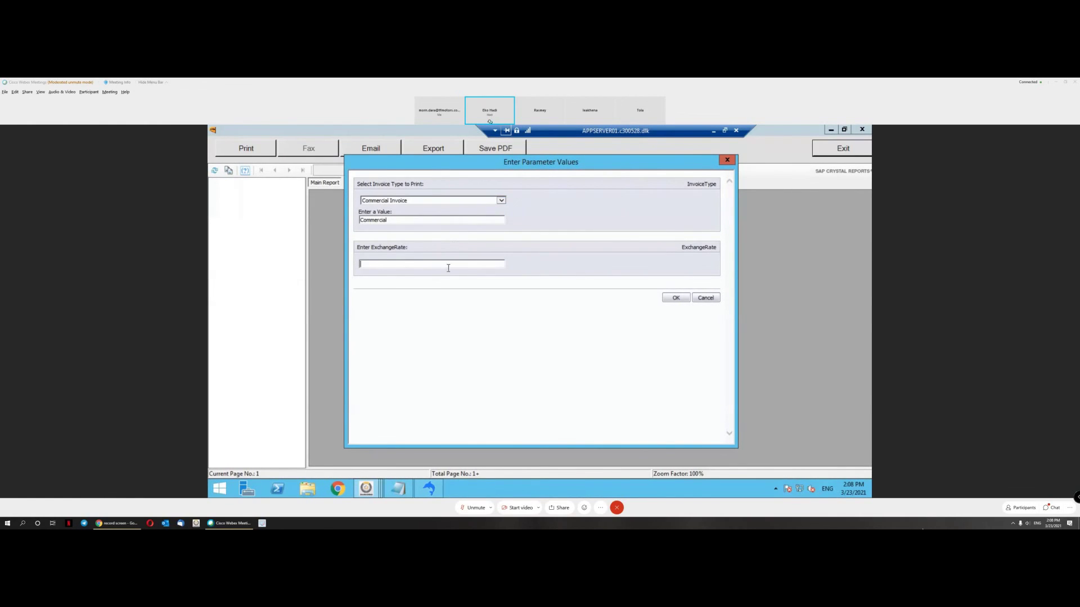
{"action": "left_click", "coordinate": [673, 298]}
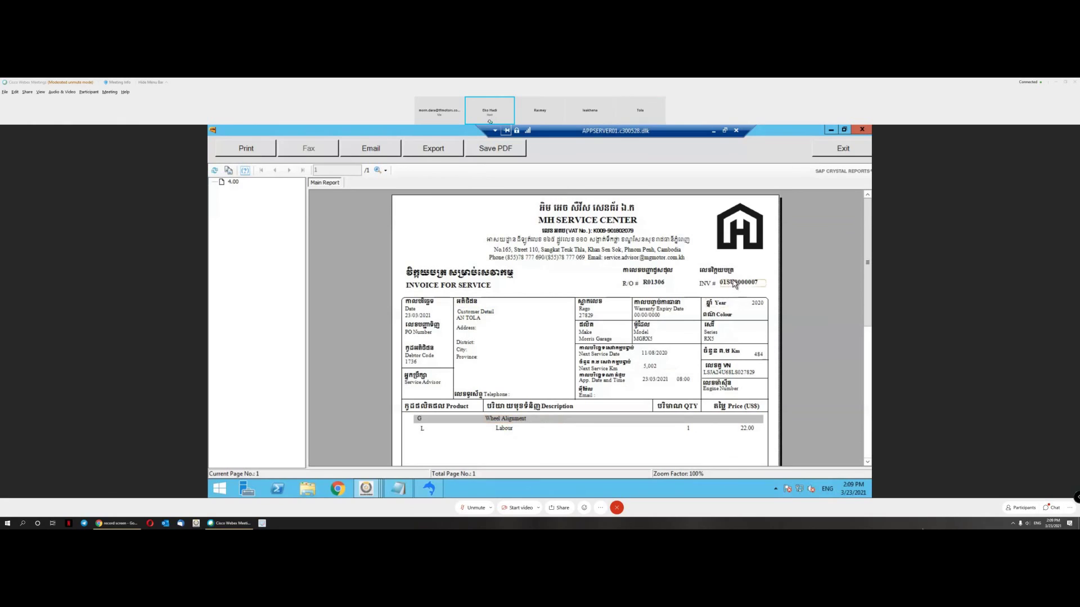
{"action": "left_click", "coordinate": [843, 149]}
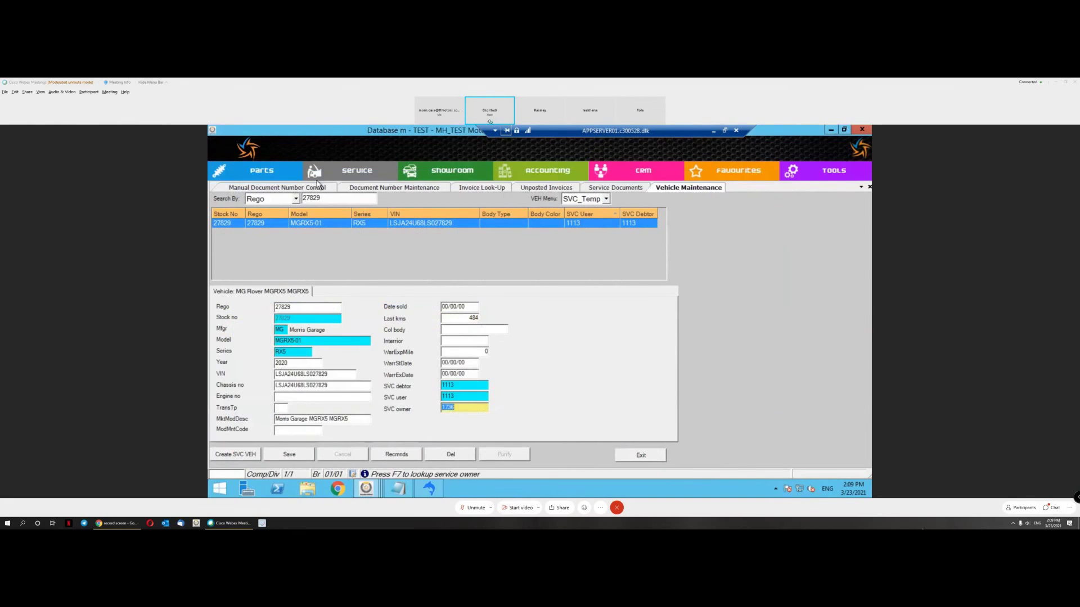
Step: Filter Invoice Look-Up to 23/03/2021 and check R01306's 30.00 and 20.00 invoices
{"action": "left_click", "coordinate": [484, 189]}
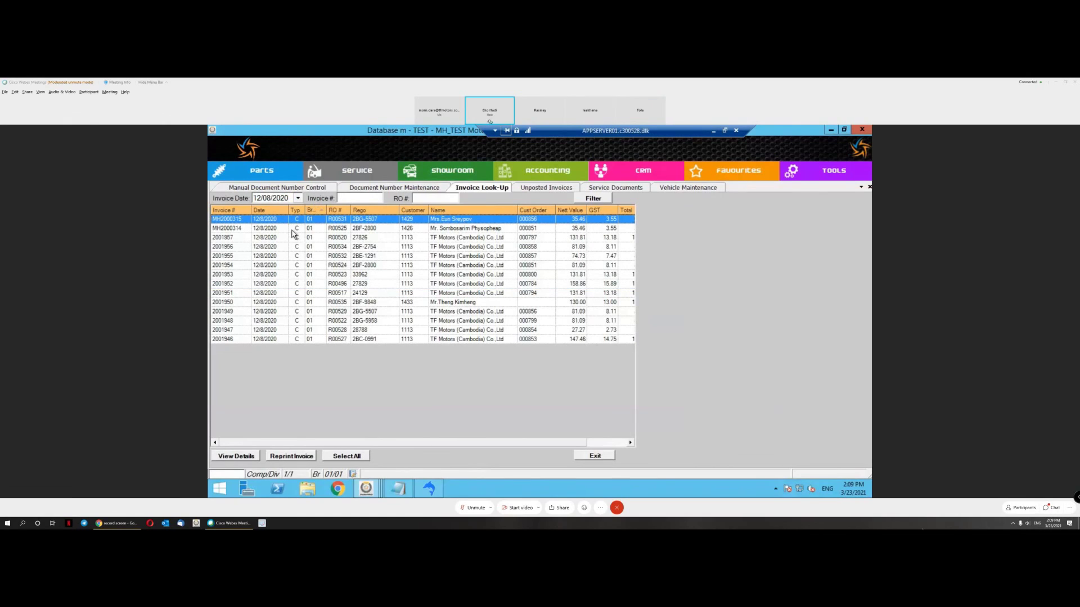
{"action": "left_click", "coordinate": [241, 230]}
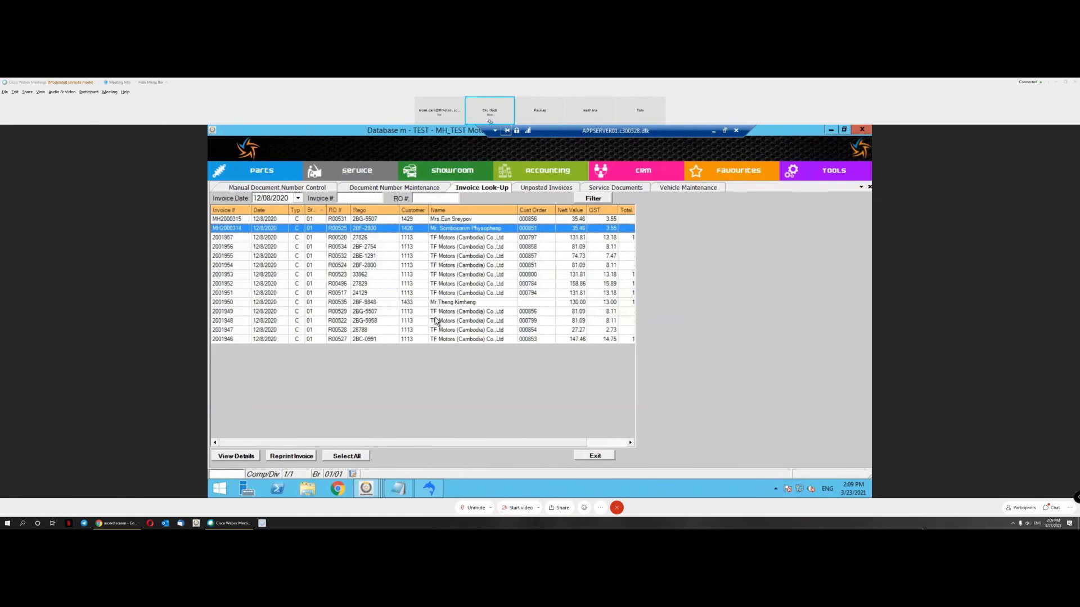
{"action": "left_click", "coordinate": [298, 199]}
{"action": "left_click", "coordinate": [270, 284]}
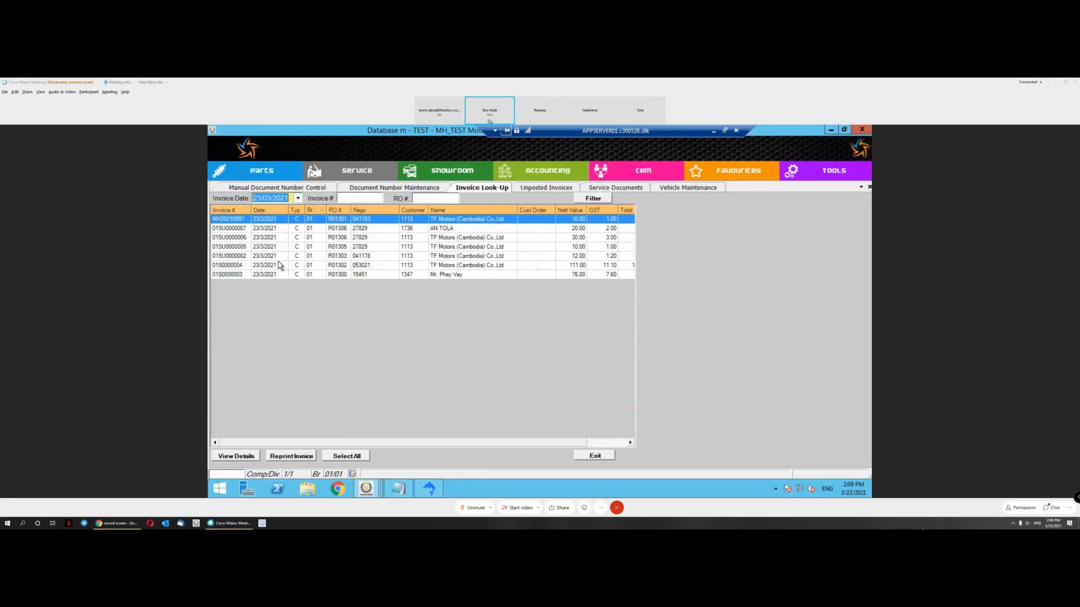
{"action": "left_click", "coordinate": [248, 230]}
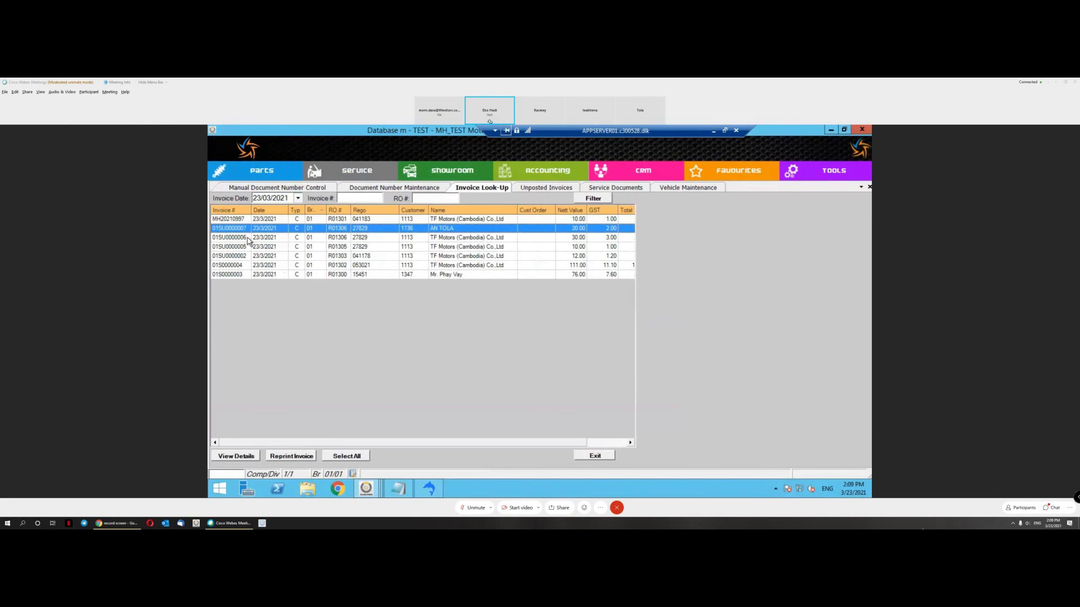
{"action": "left_click", "coordinate": [426, 238]}
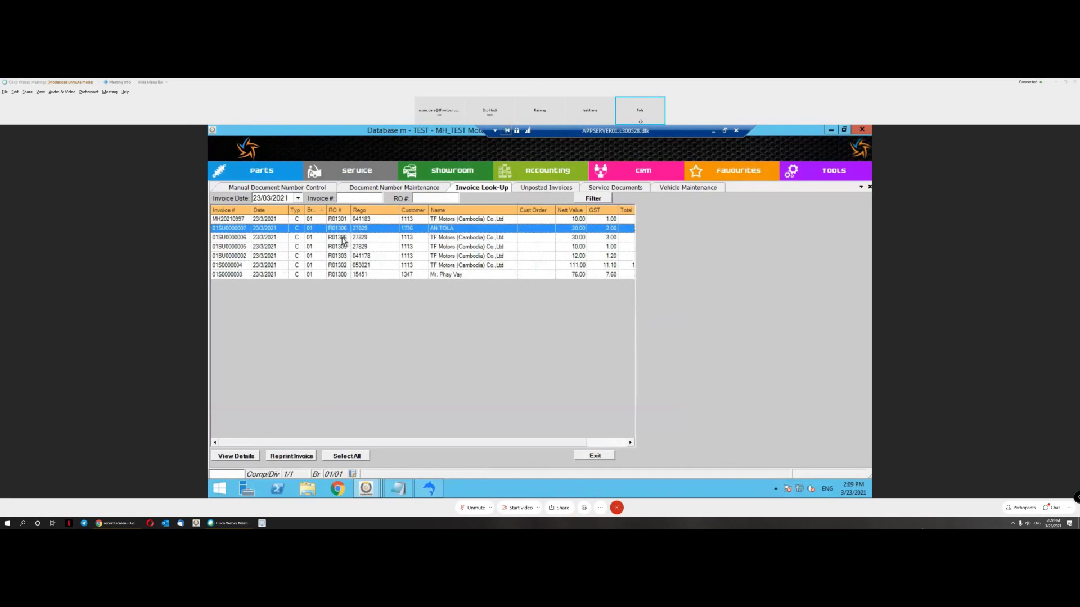
{"action": "left_click", "coordinate": [408, 228]}
Step: Start a new RO Entry from Service Transactions and accept the stock month warning
{"action": "left_click", "coordinate": [374, 172]}
{"action": "mouse_move", "coordinate": [428, 187]}
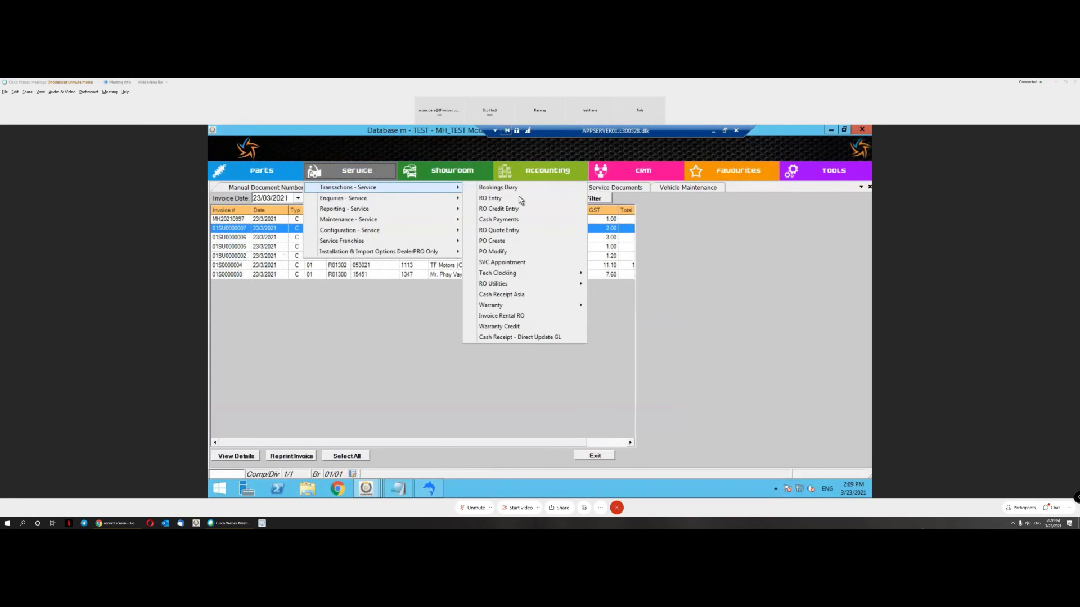
{"action": "left_click", "coordinate": [517, 199]}
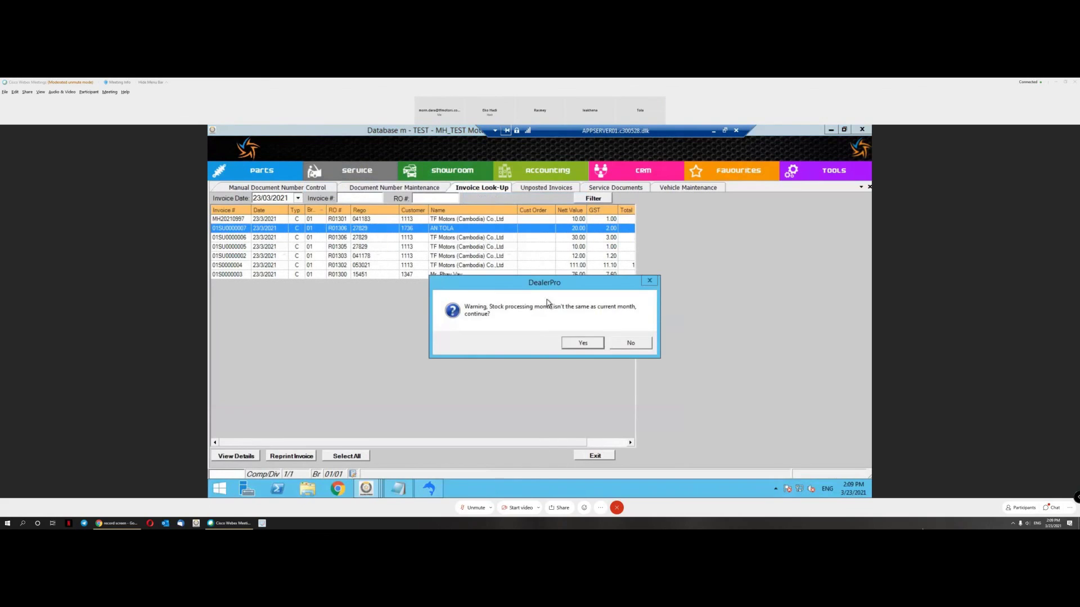
{"action": "left_click", "coordinate": [582, 344]}
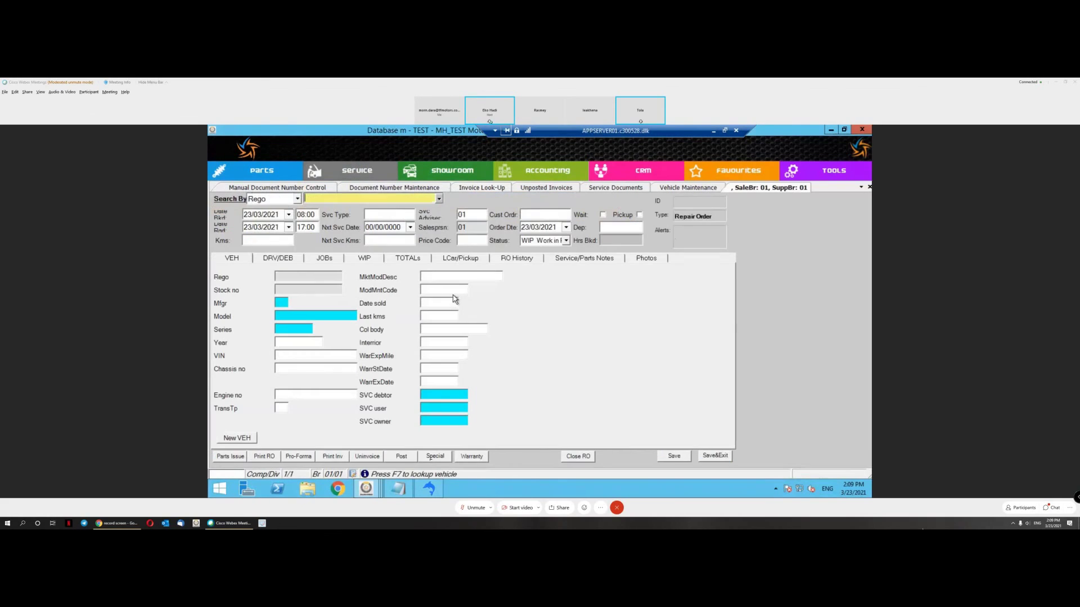
{"action": "type", "text": "2782"}
{"action": "left_click", "coordinate": [664, 189]}
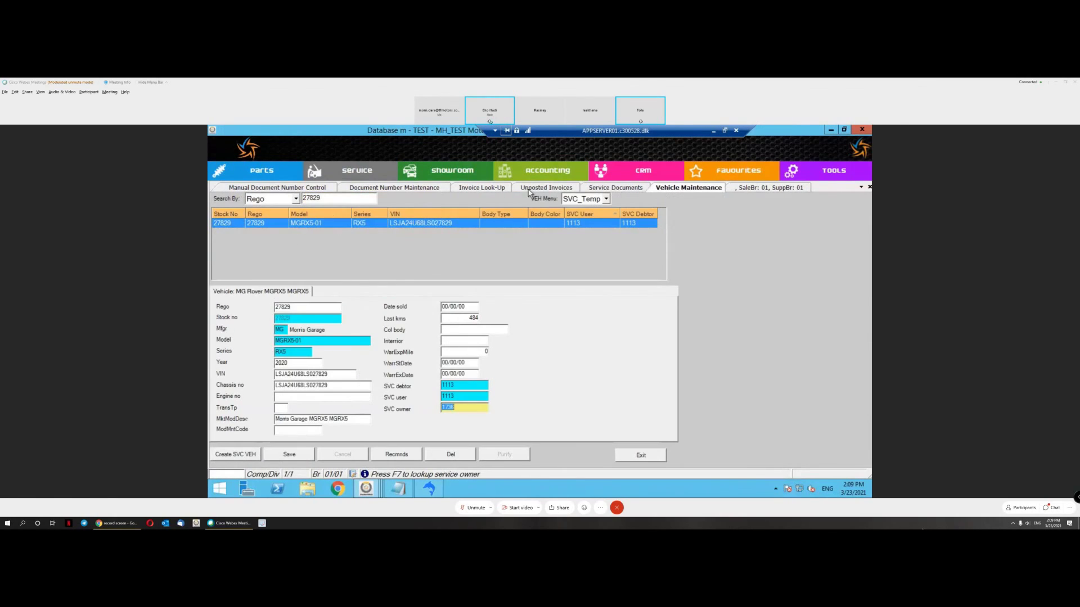
{"action": "left_click", "coordinate": [483, 188]}
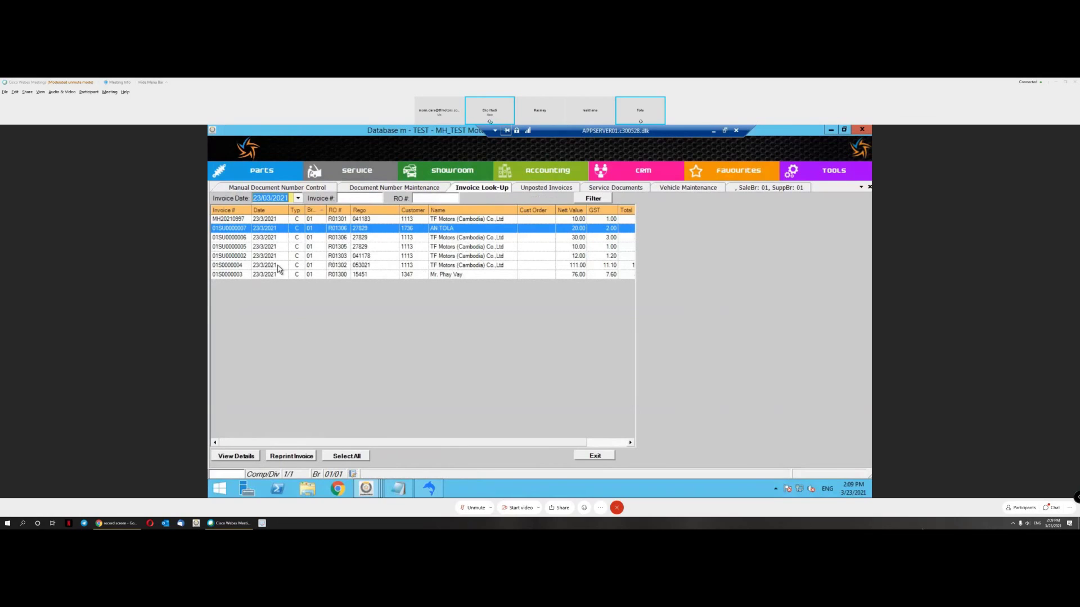
{"action": "left_click", "coordinate": [365, 257]}
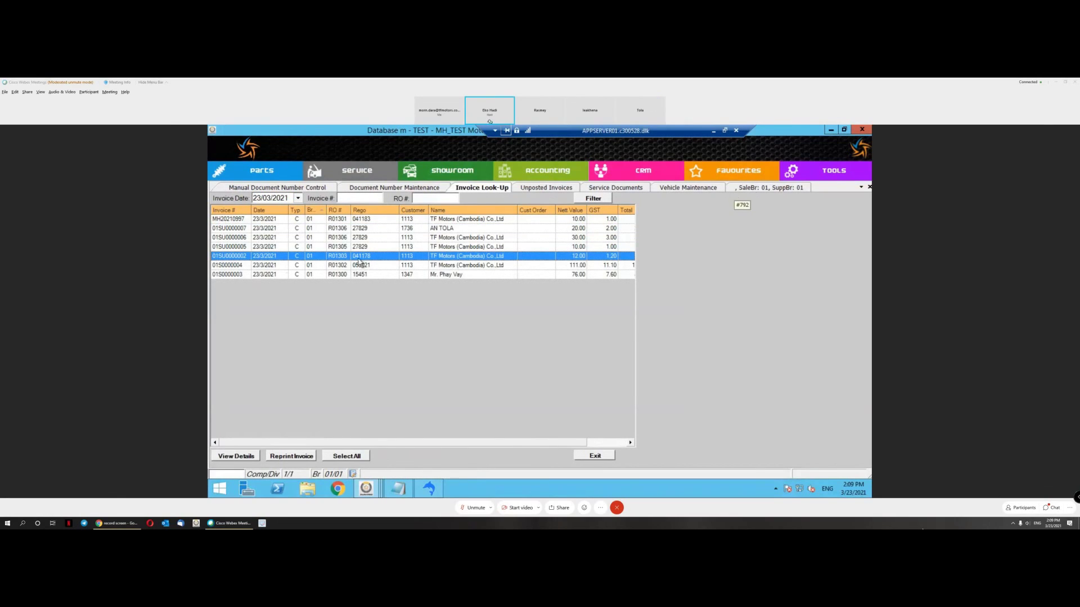
{"action": "left_click", "coordinate": [726, 190]}
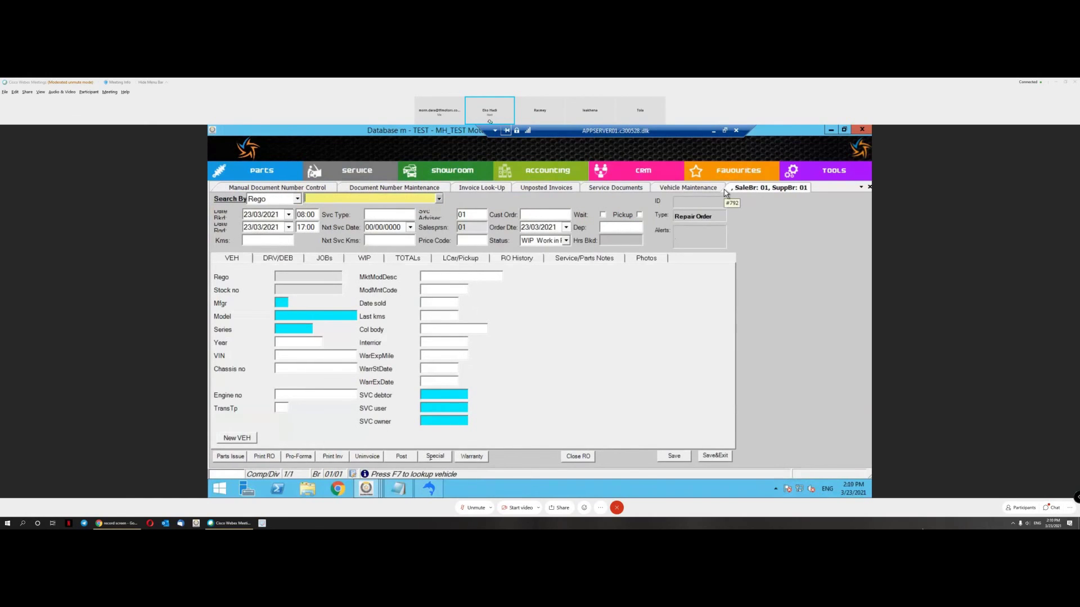
{"action": "left_click", "coordinate": [479, 193]}
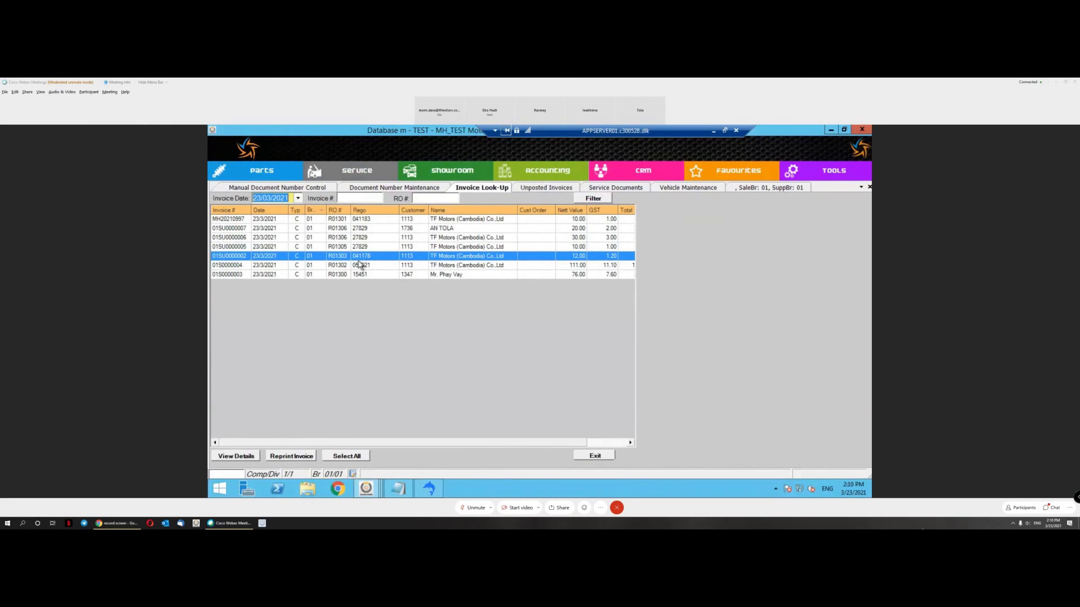
{"action": "left_click", "coordinate": [753, 190]}
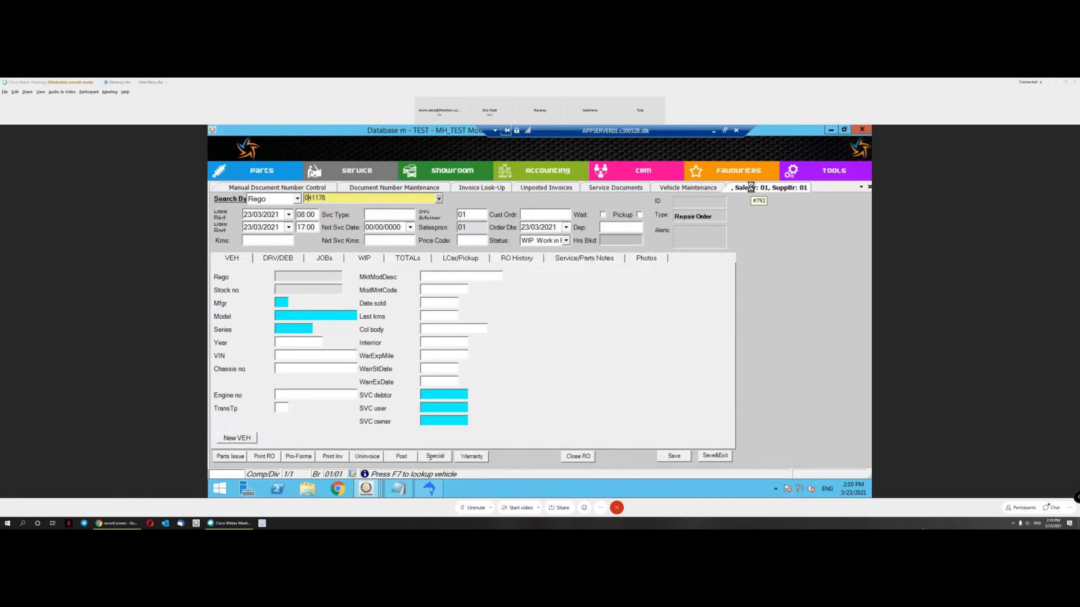
{"action": "key", "text": "Return"}
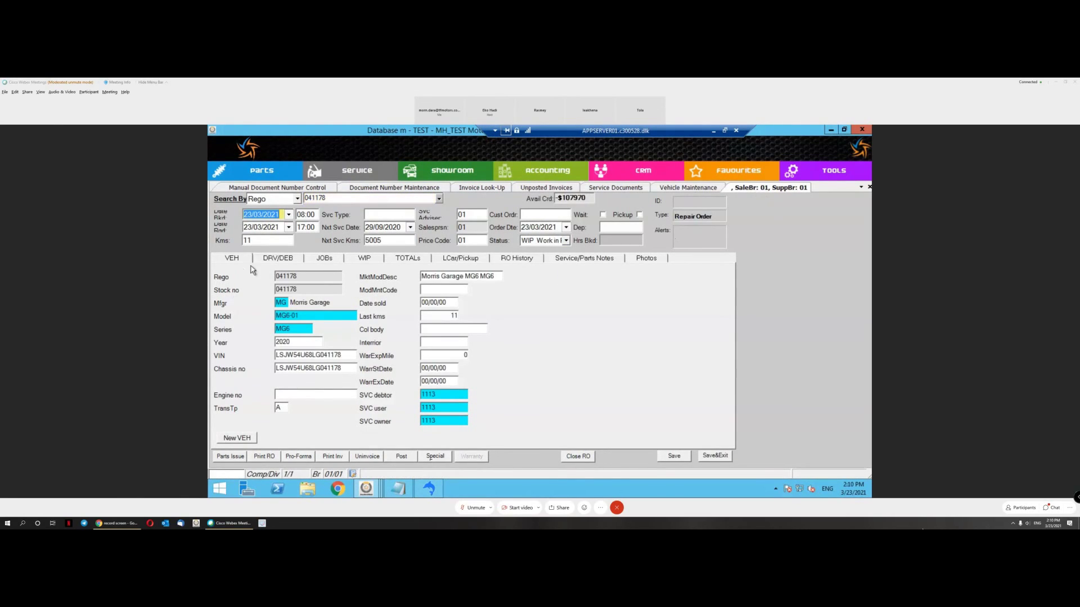
Step: Pick a customer from a '%' wildcard name lookup as the repair order's driver
{"action": "left_click", "coordinate": [277, 260]}
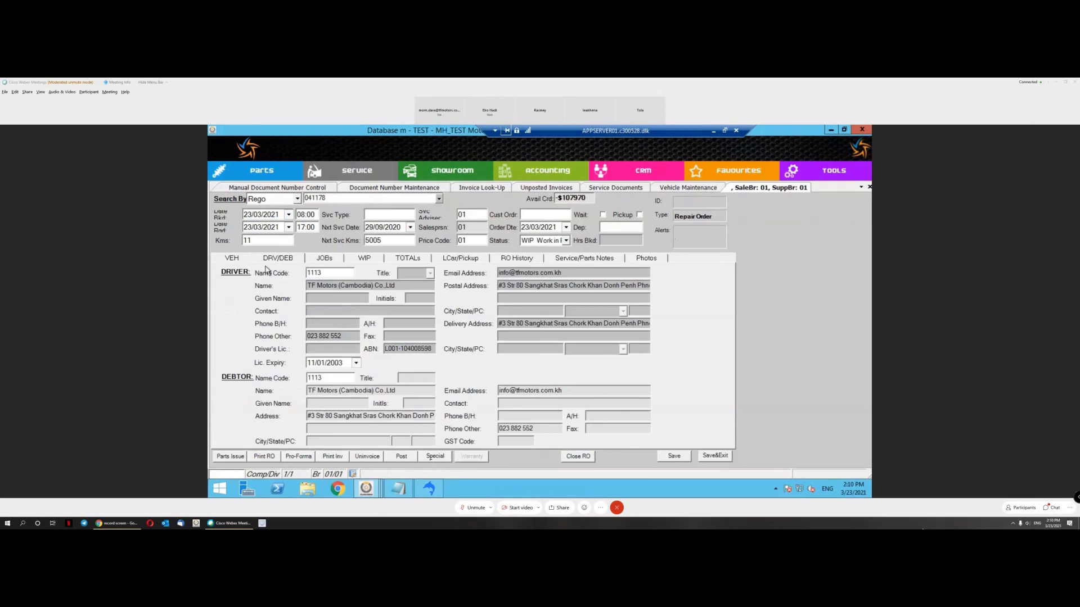
{"action": "left_click", "coordinate": [234, 260]}
{"action": "left_click", "coordinate": [281, 260]}
{"action": "left_click", "coordinate": [329, 274]}
{"action": "key", "text": "F7"}
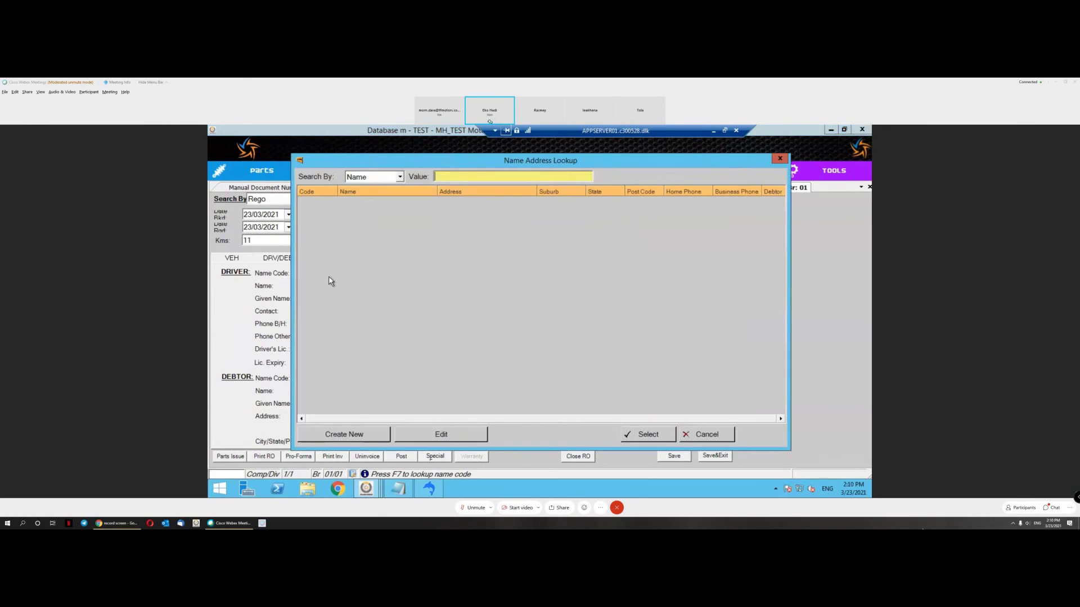
{"action": "type", "text": "%"}
{"action": "key", "text": "Return"}
{"action": "left_click", "coordinate": [379, 329]}
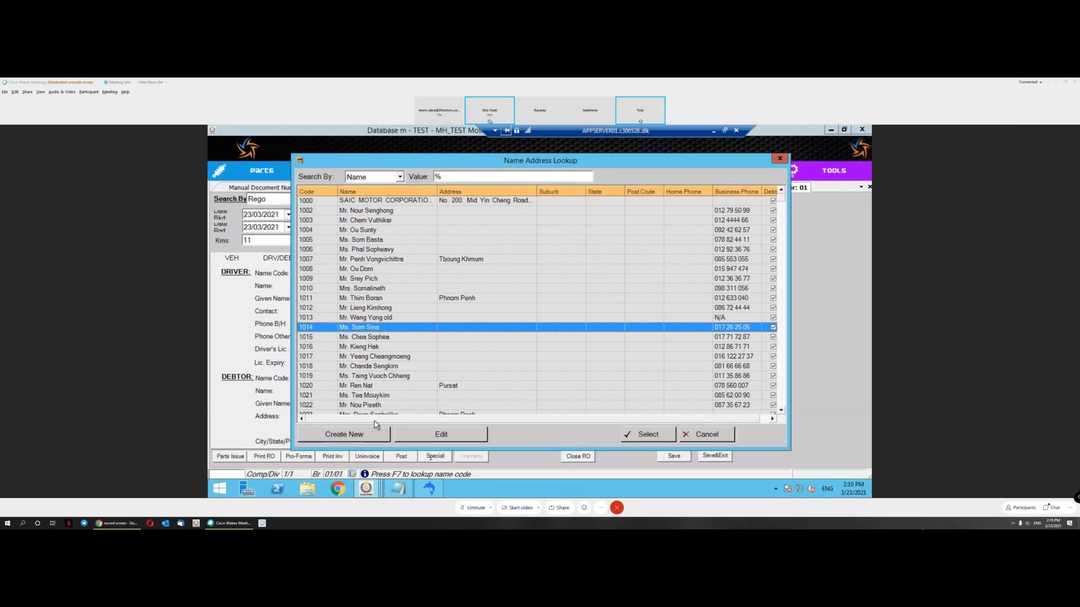
{"action": "left_click", "coordinate": [648, 435]}
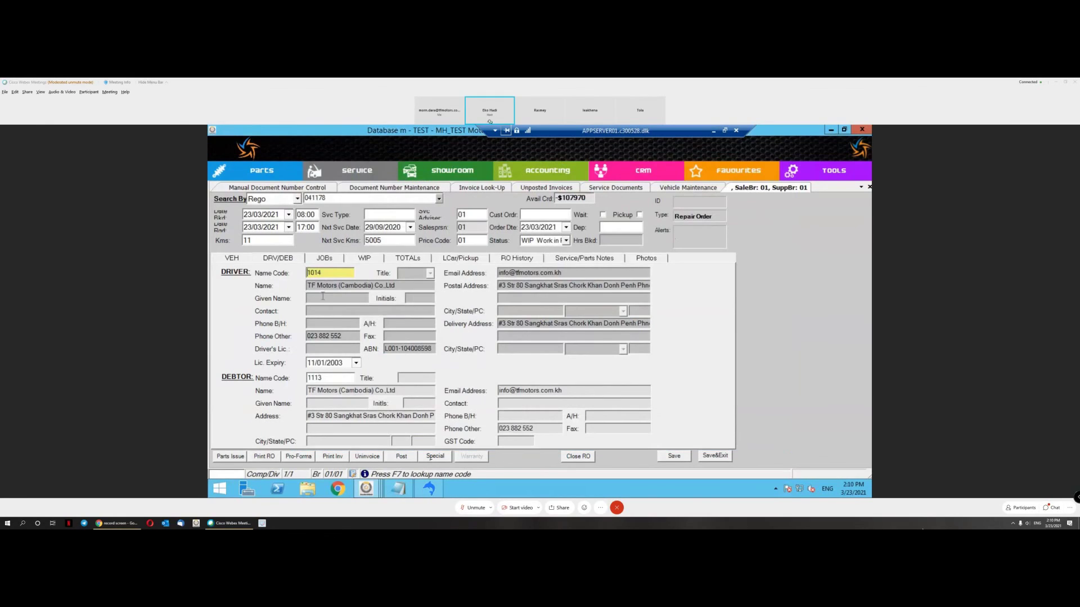
Step: Give the vehicle that customer's code as service owner, check the debtor, and open the jobs
{"action": "left_click", "coordinate": [237, 260]}
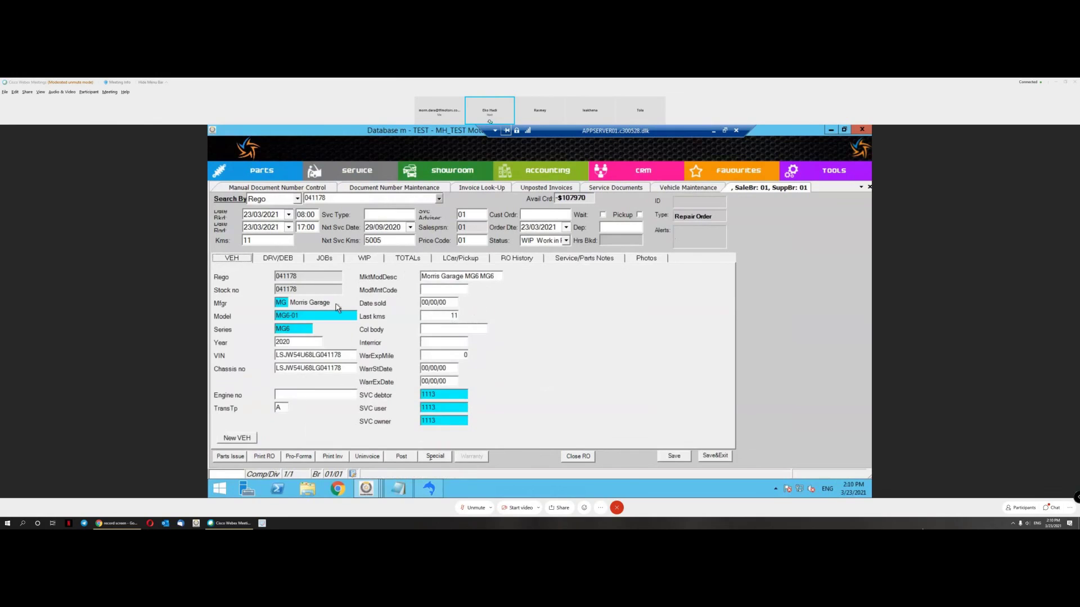
{"action": "left_click", "coordinate": [440, 420]}
{"action": "type", "text": "14"}
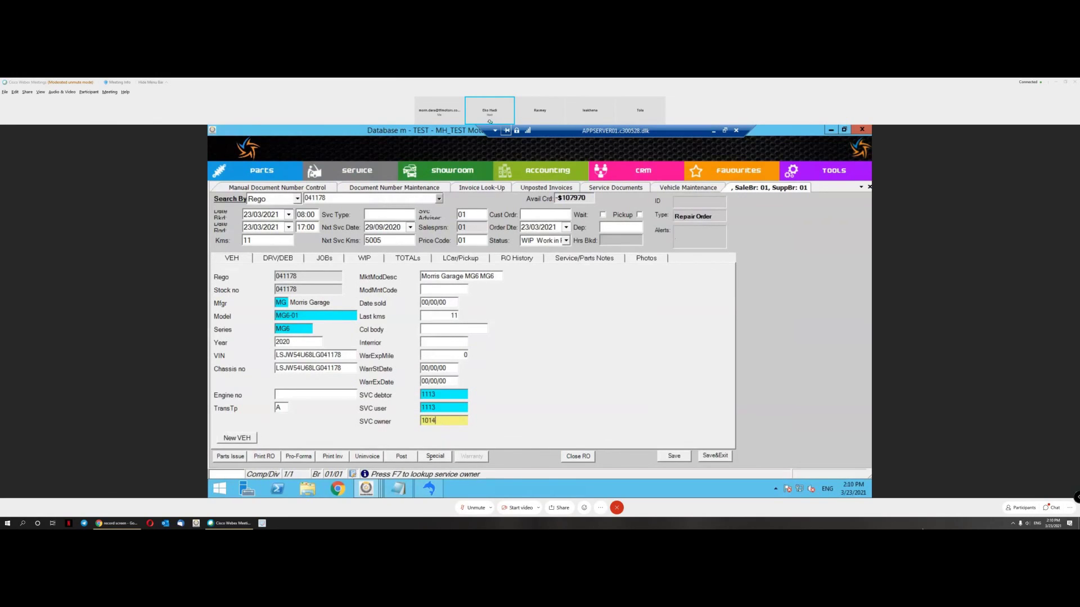
{"action": "left_click", "coordinate": [319, 261]}
{"action": "left_click", "coordinate": [247, 261]}
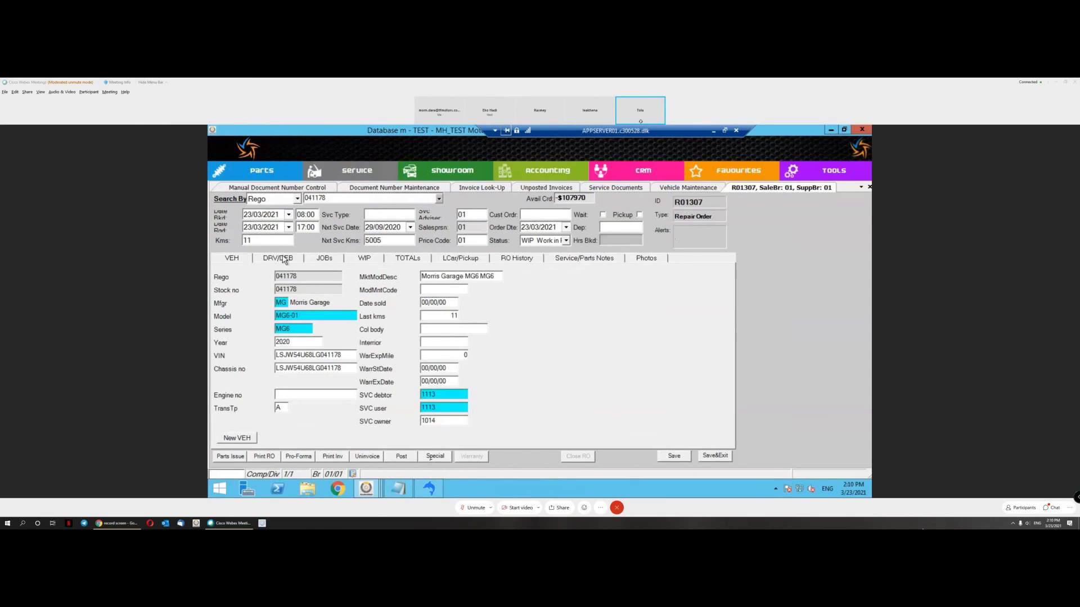
{"action": "left_click", "coordinate": [284, 259]}
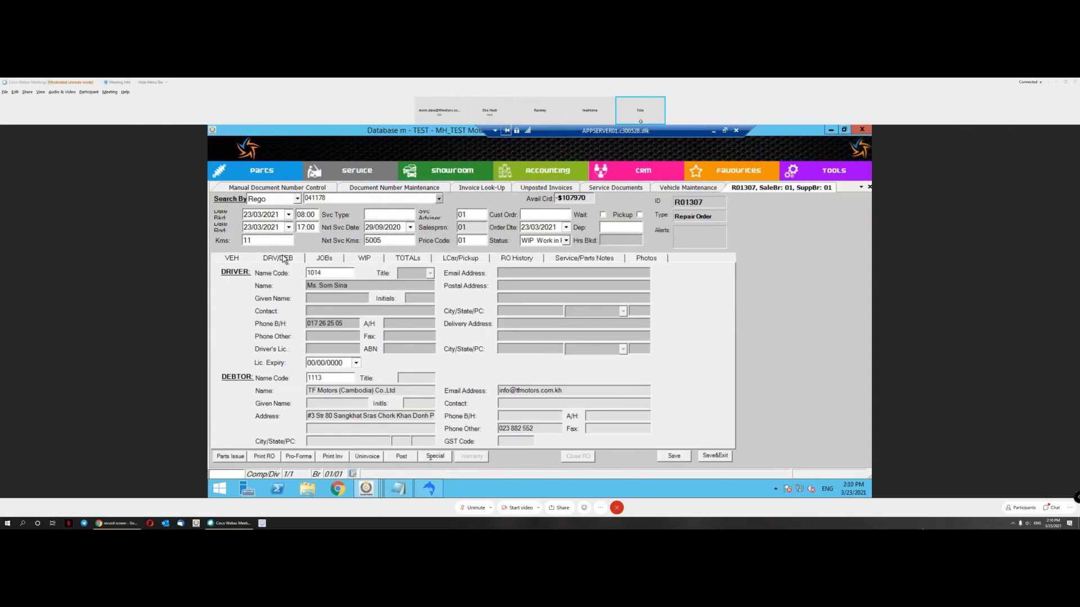
{"action": "left_click", "coordinate": [233, 261]}
{"action": "left_click", "coordinate": [285, 260]}
{"action": "left_click", "coordinate": [325, 378]}
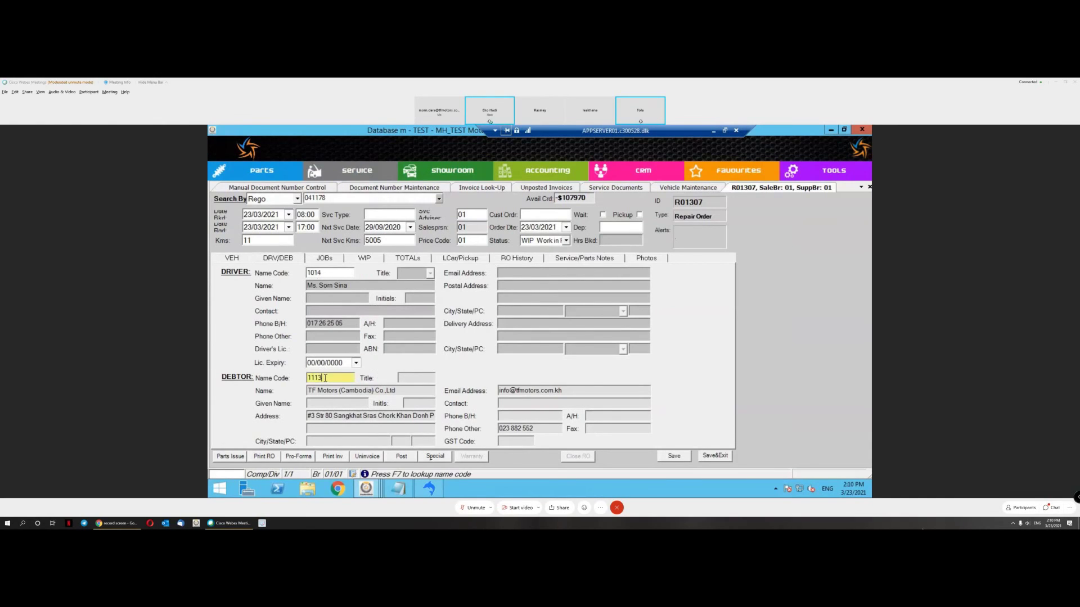
{"action": "left_click", "coordinate": [324, 258]}
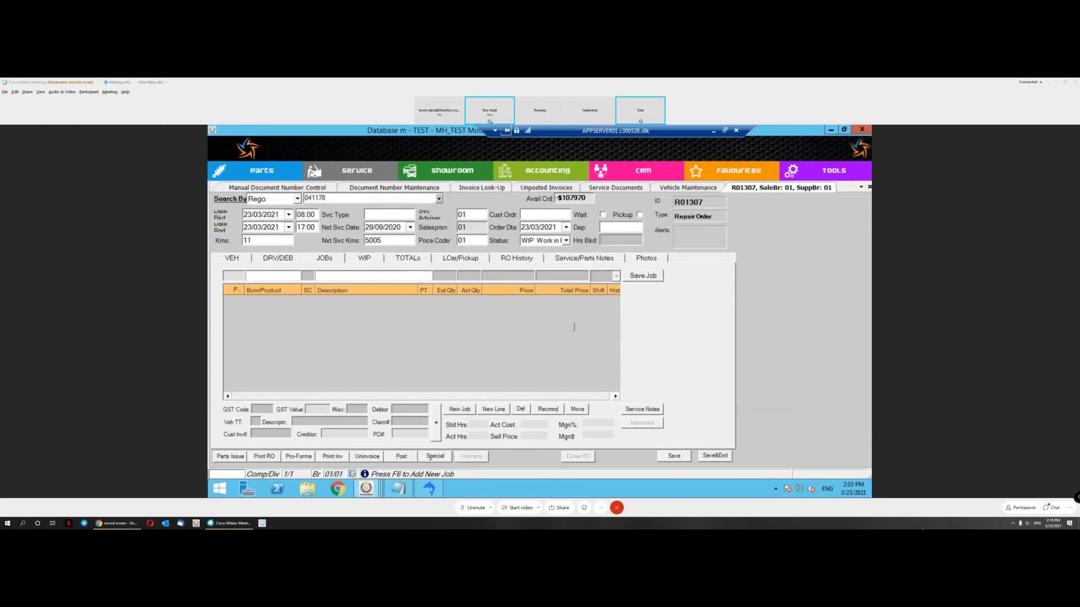
Step: Add and save a Periodic Maintenance job on repair order R01307
{"action": "left_click", "coordinate": [454, 409]}
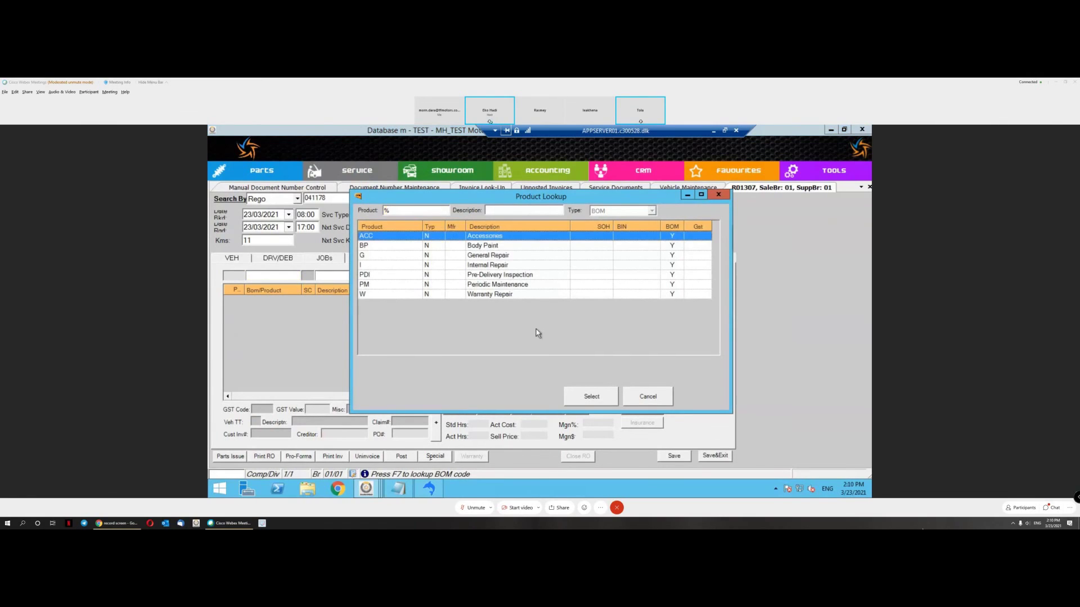
{"action": "double_click", "coordinate": [518, 285]}
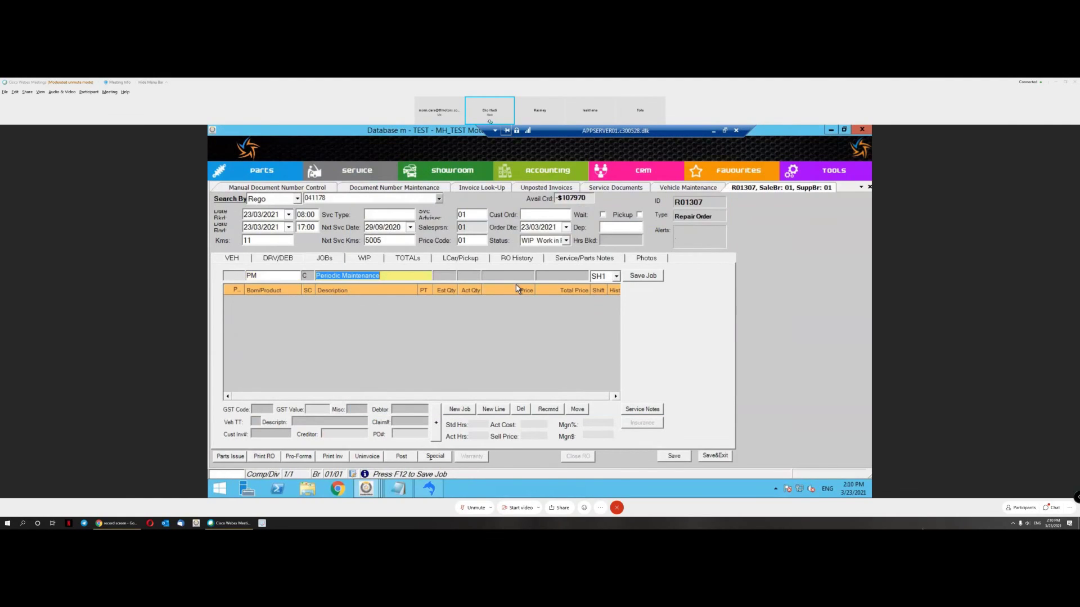
{"action": "left_click", "coordinate": [642, 277]}
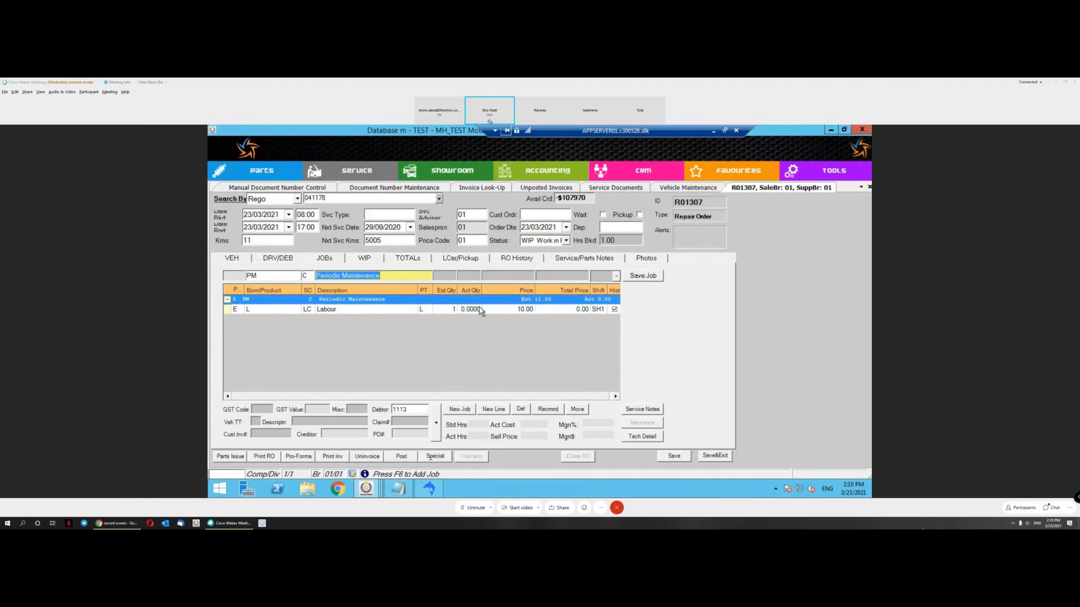
Step: Set the Labour line's estimated and actual quantity to 2.5 and save it
{"action": "left_click", "coordinate": [480, 311]}
{"action": "left_click", "coordinate": [445, 276]}
{"action": "type", "text": "2.5"}
{"action": "key", "text": "Tab"}
{"action": "type", "text": "2.5"}
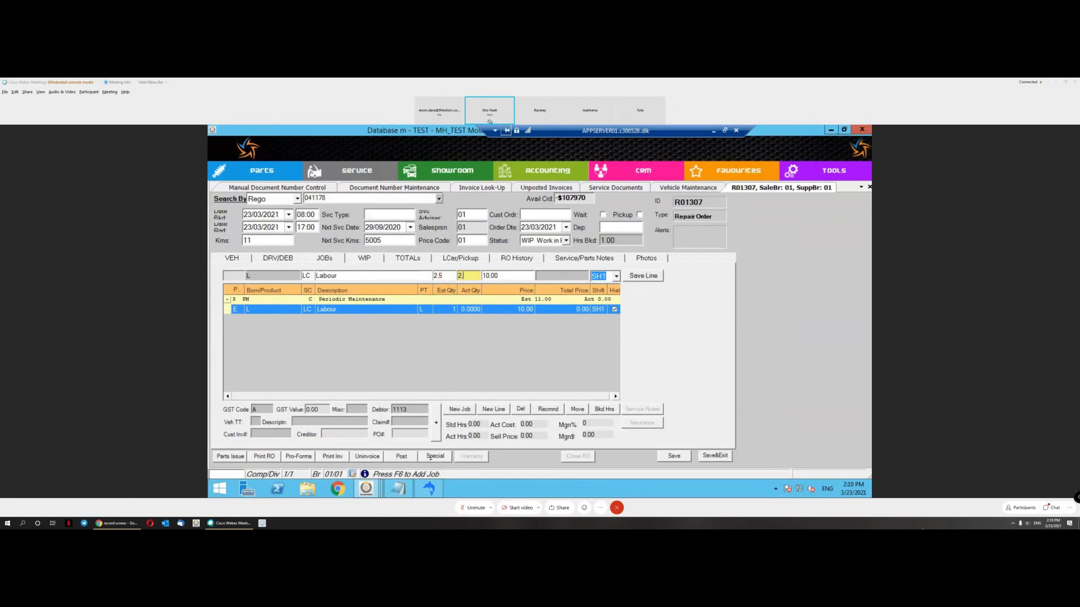
{"action": "left_click", "coordinate": [643, 275]}
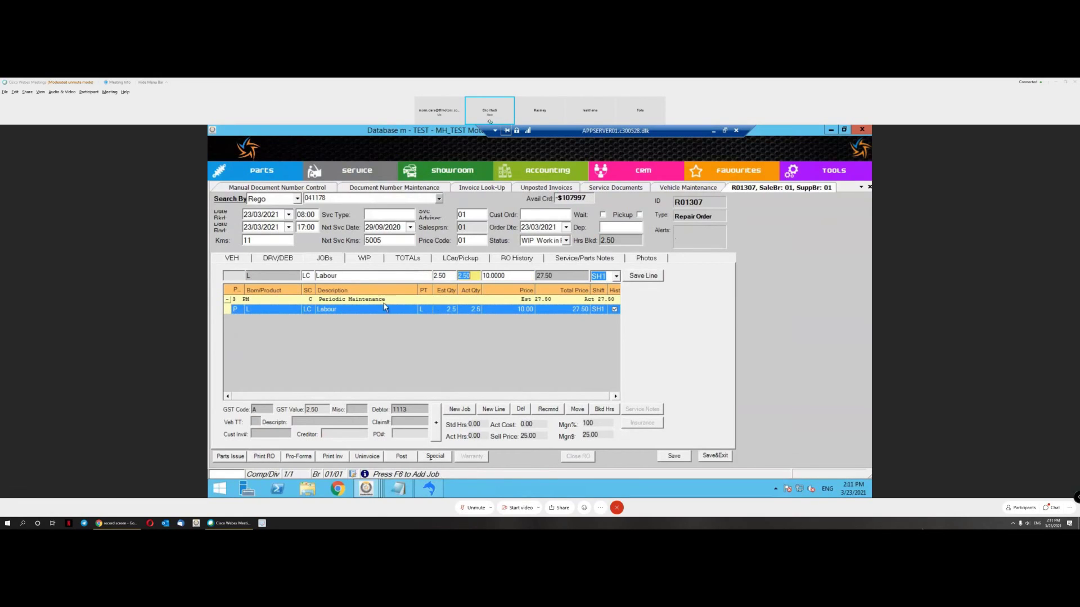
{"action": "left_click", "coordinate": [362, 302]}
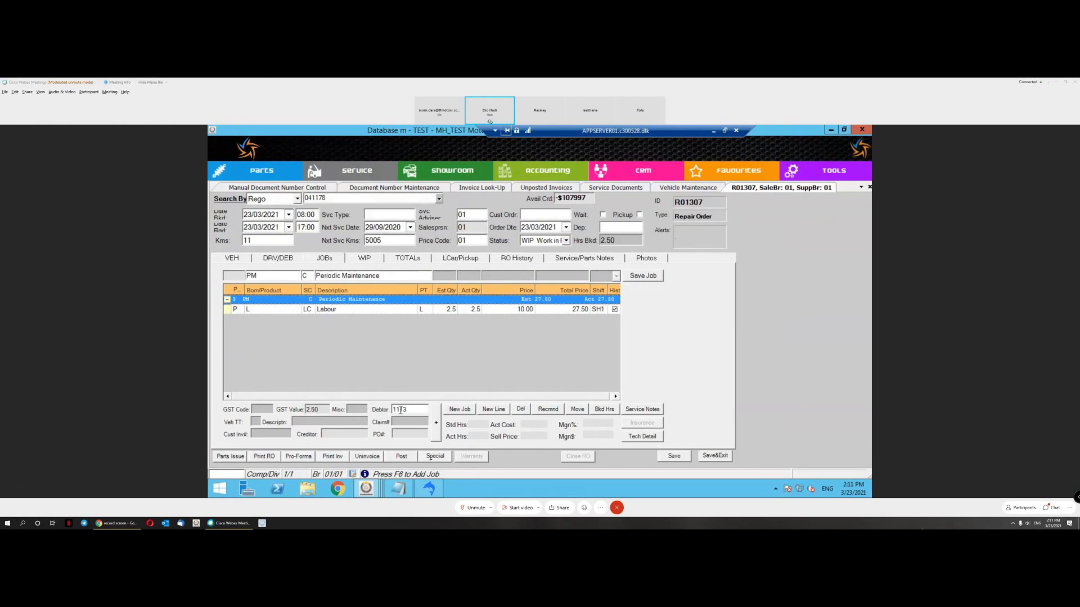
{"action": "left_click_drag", "start_coordinate": [400, 410], "coordinate": [417, 411]}
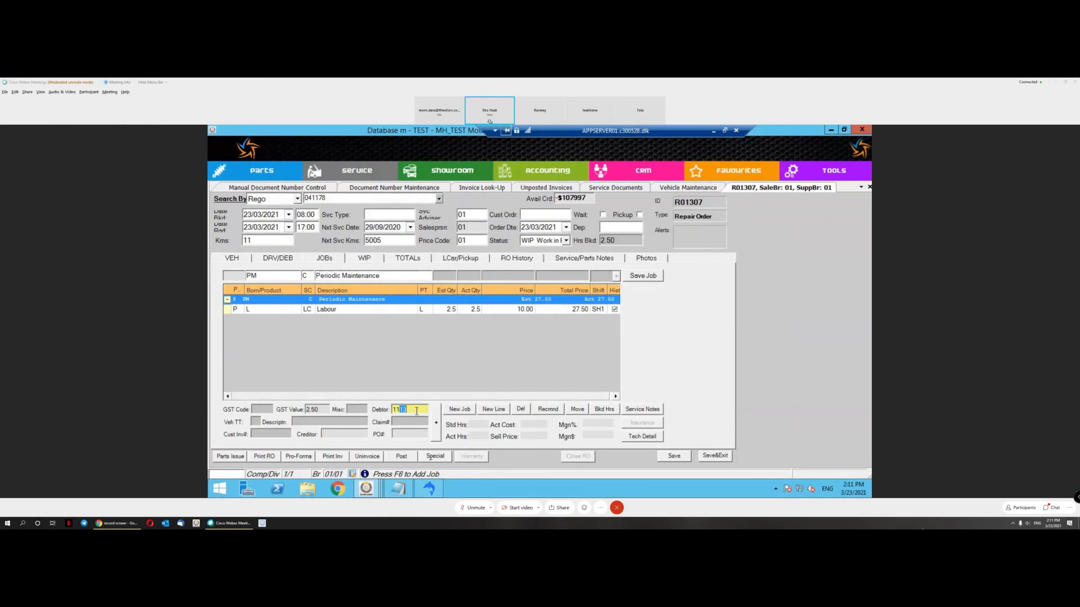
{"action": "left_click", "coordinate": [316, 311]}
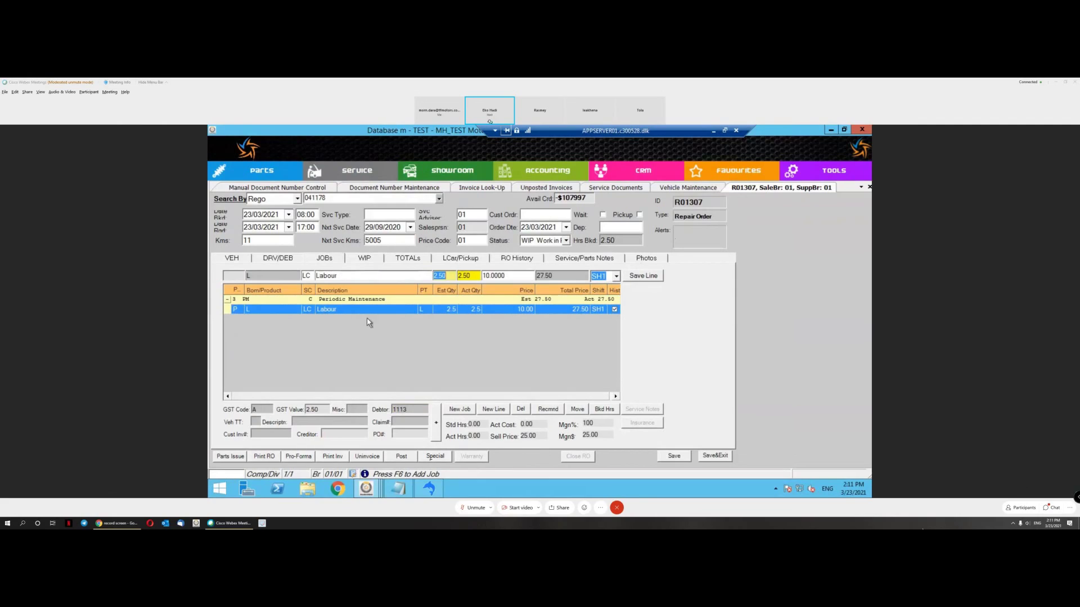
Step: Add a General Repair (G) job to the repair order and save it
{"action": "left_click", "coordinate": [469, 410]}
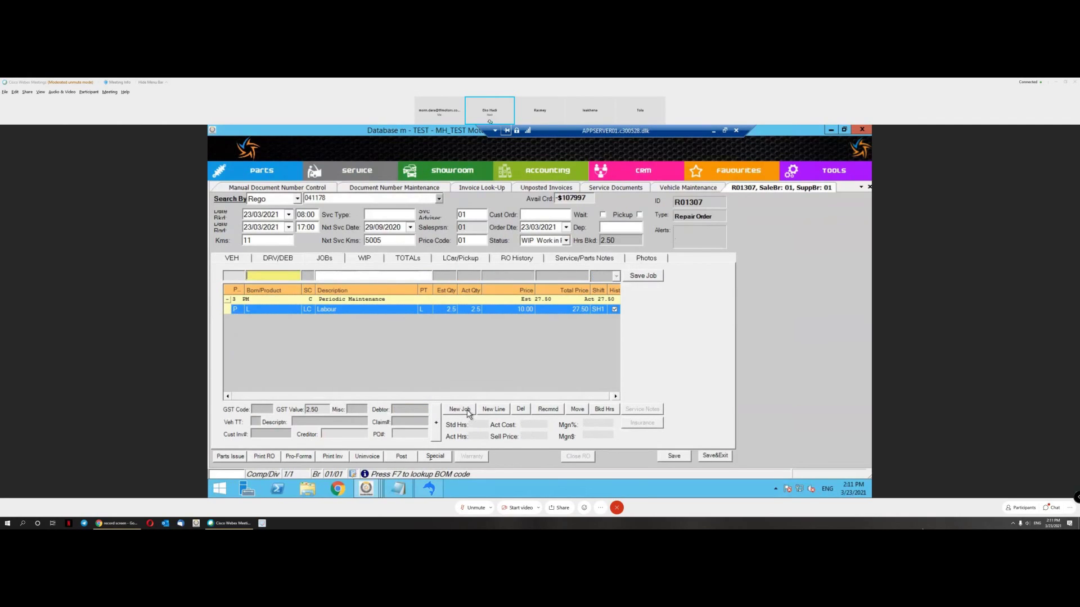
{"action": "type", "text": "g"}
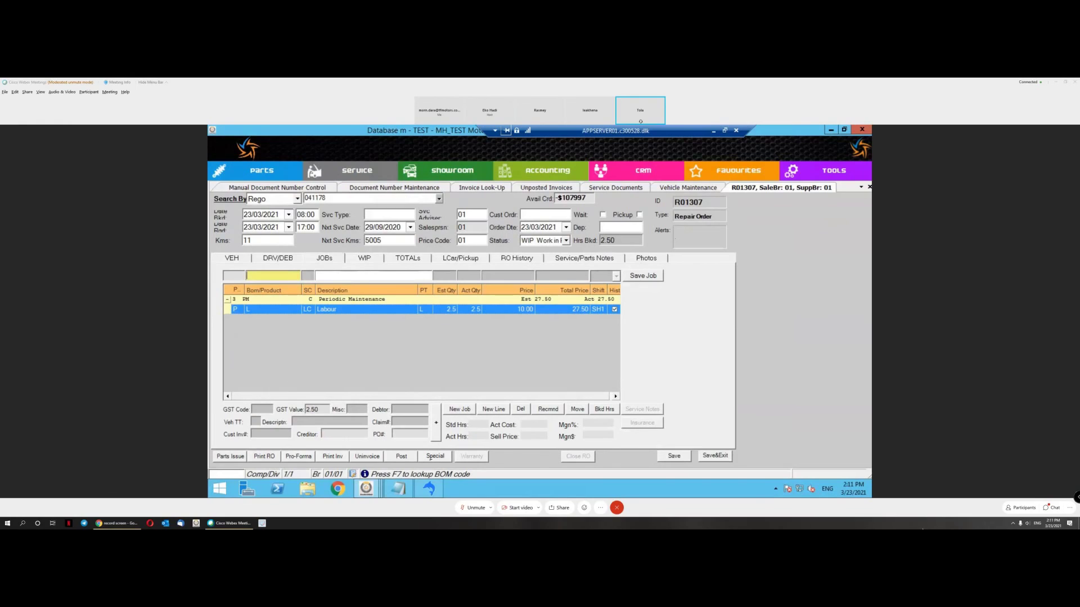
{"action": "key", "text": "Tab"}
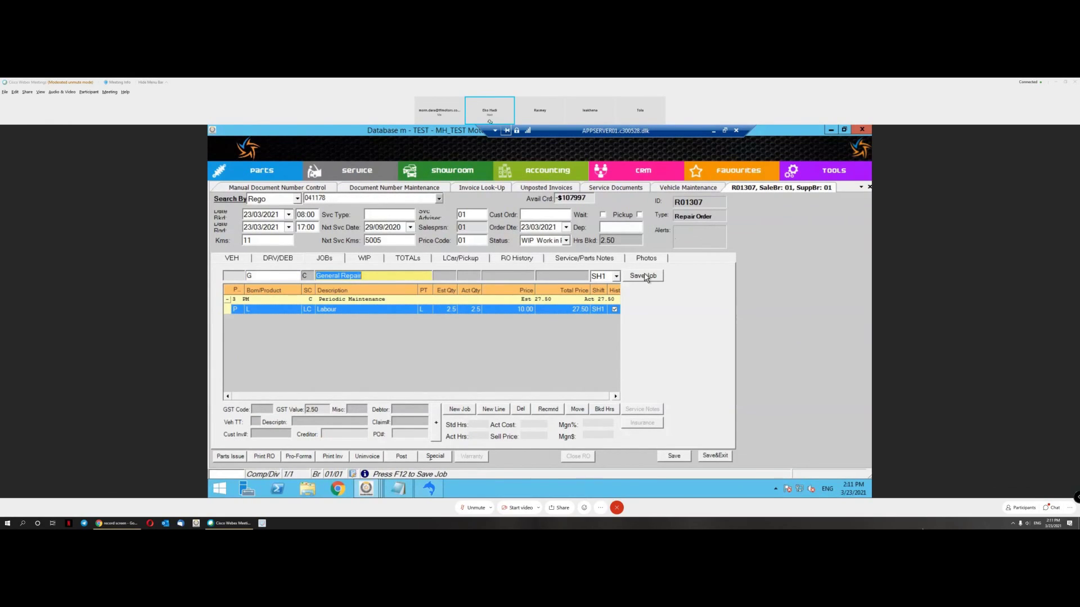
{"action": "left_click", "coordinate": [644, 277]}
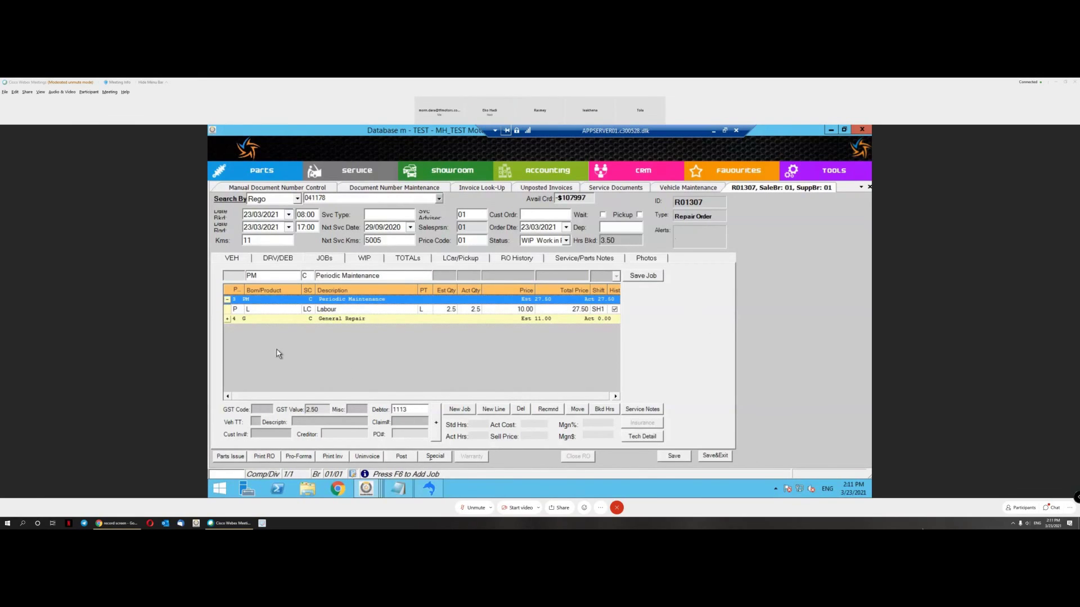
Step: Open the Debtor Lookup for the General Repair job's debtor field
{"action": "left_click", "coordinate": [227, 319]}
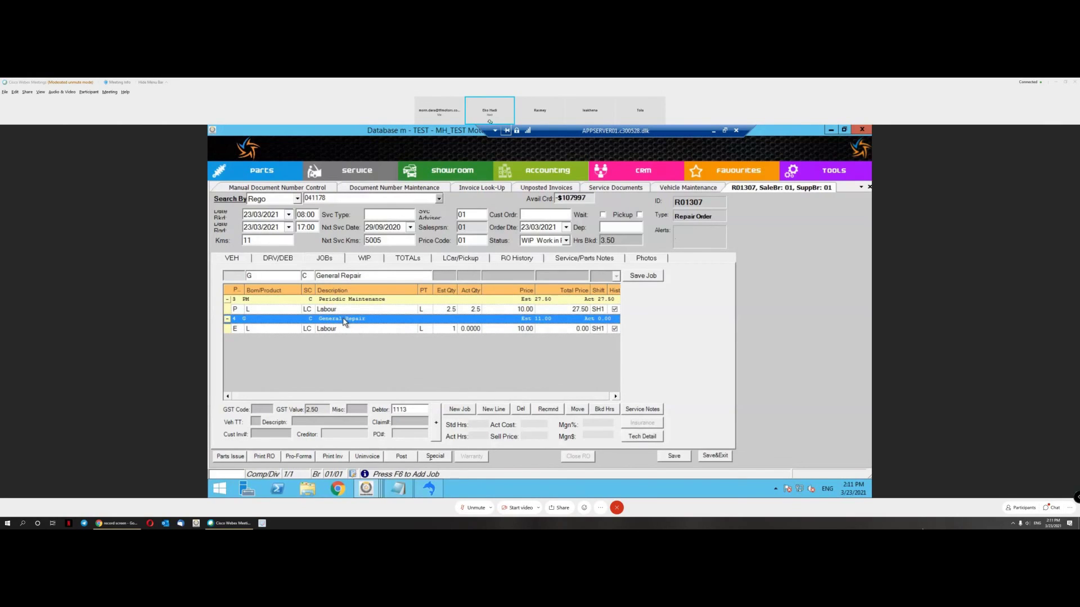
{"action": "left_click", "coordinate": [402, 410]}
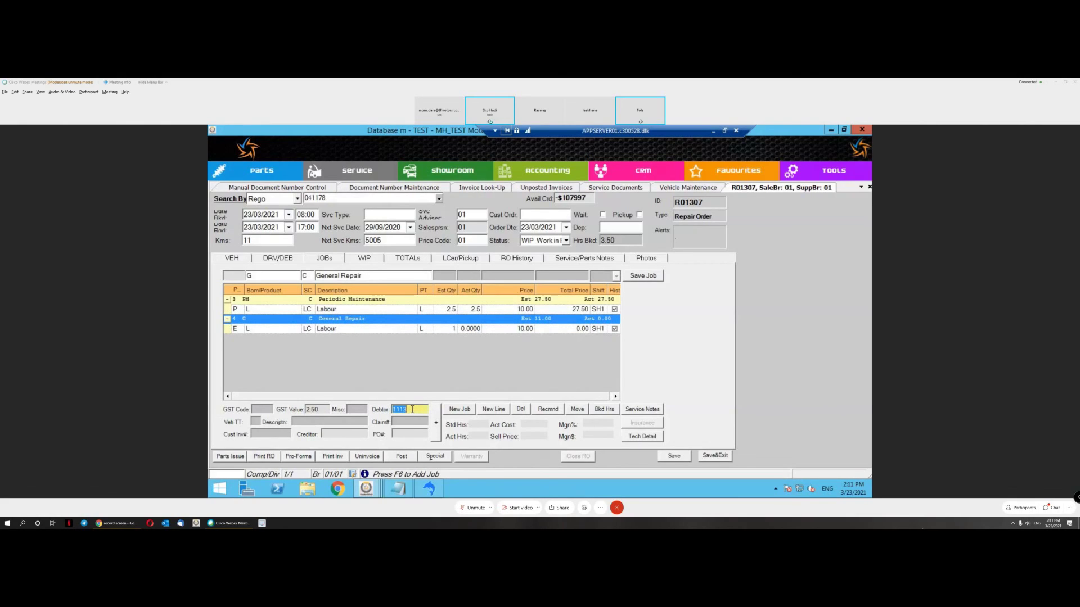
{"action": "double_click", "coordinate": [411, 410]}
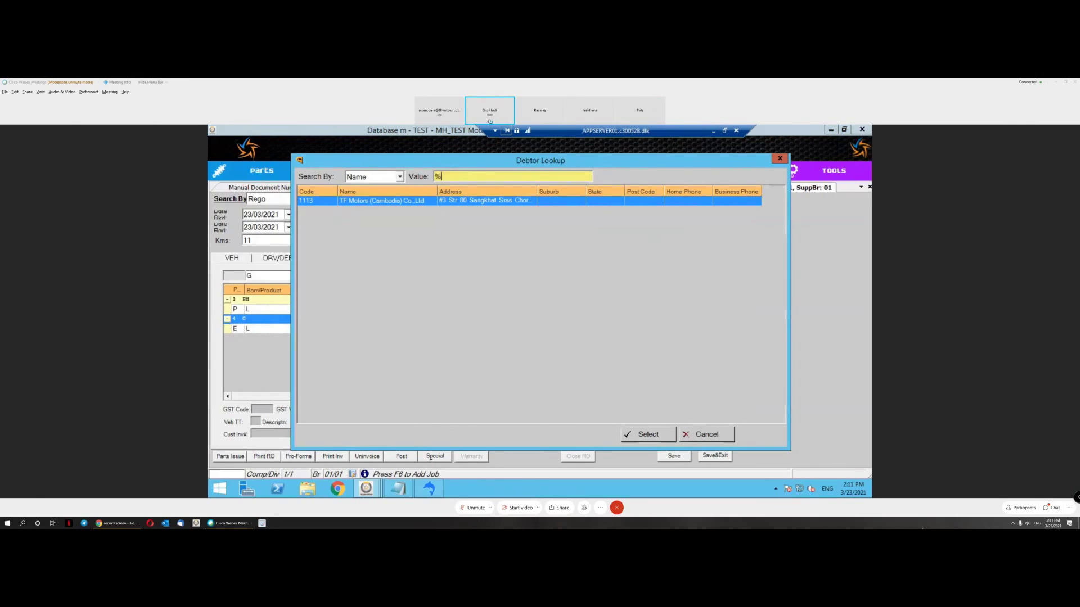
Step: Search all debtors with %, assign the driver as the General Repair job's debtor, and save the job
{"action": "type", "text": "%"}
{"action": "key", "text": "Return"}
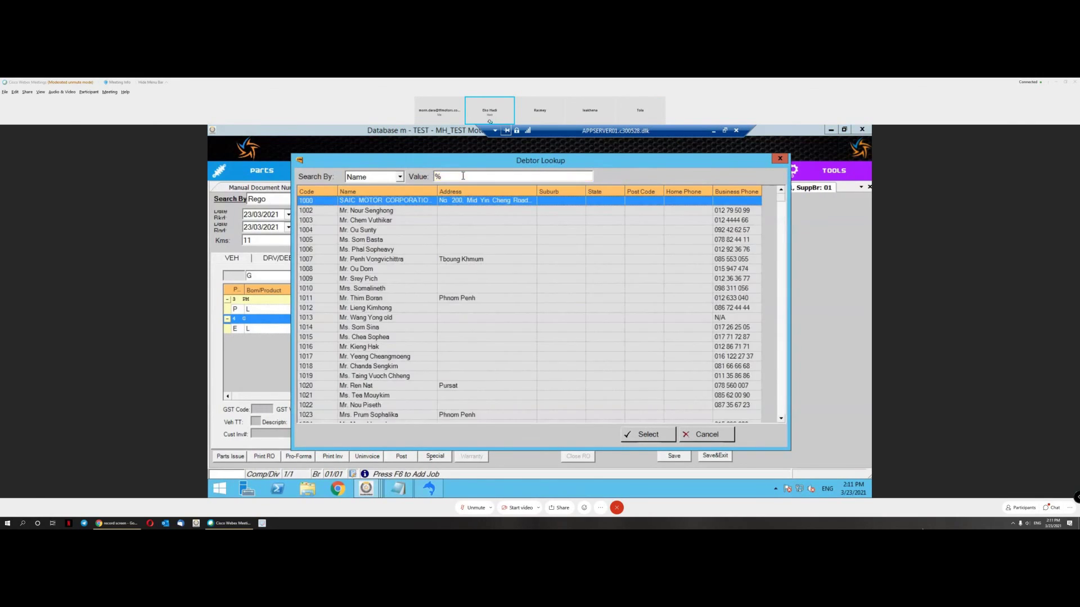
{"action": "left_click", "coordinate": [419, 329]}
{"action": "left_click", "coordinate": [649, 436]}
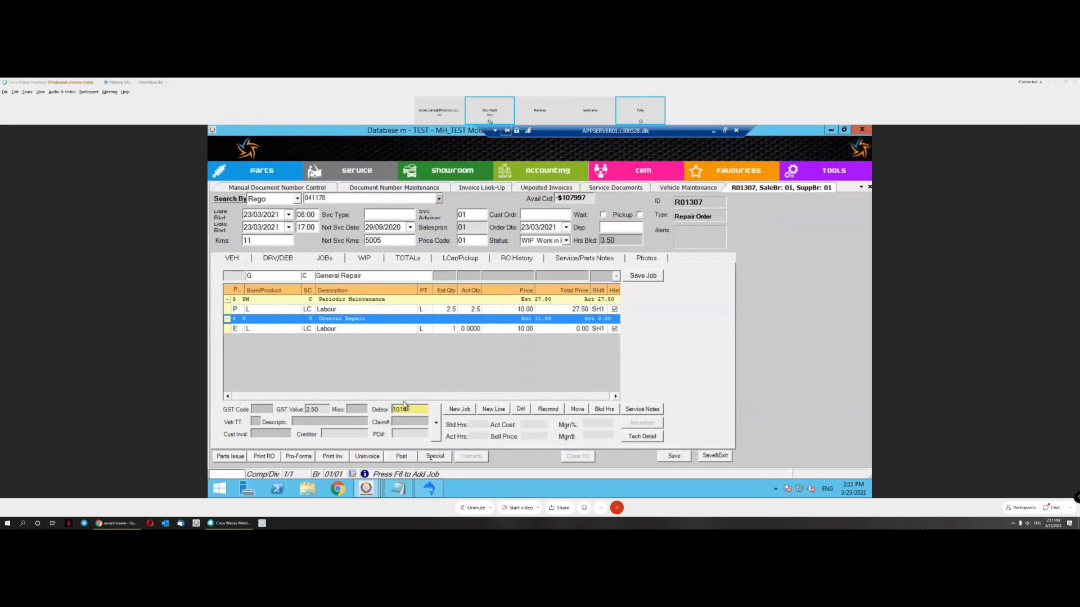
{"action": "left_click", "coordinate": [643, 276]}
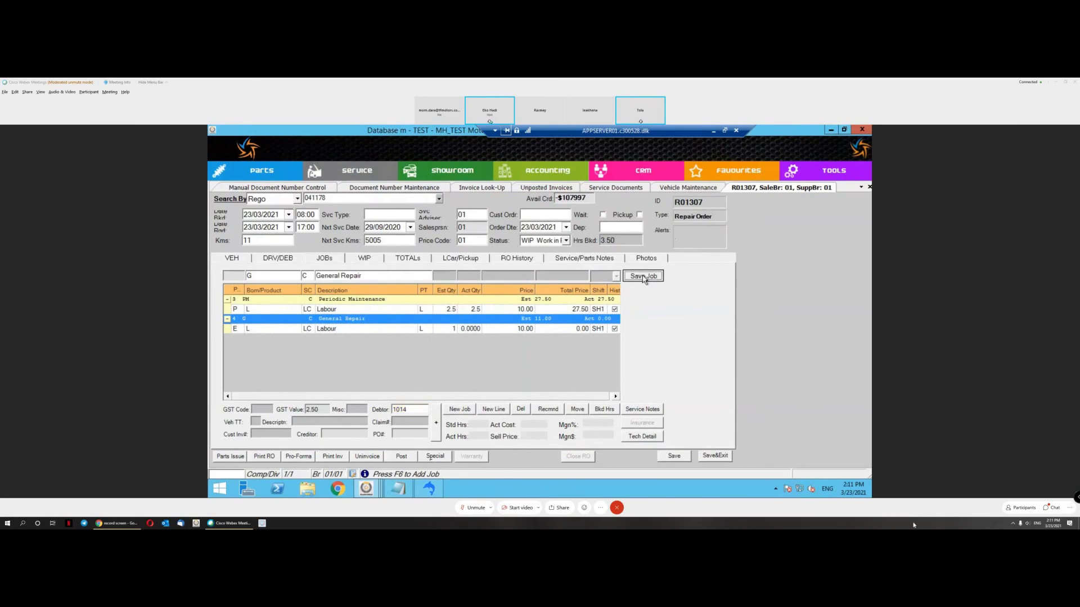
Step: Book the General Repair Labour line at 1 hour and save it, bringing the job to 11.00
{"action": "left_click", "coordinate": [275, 309]}
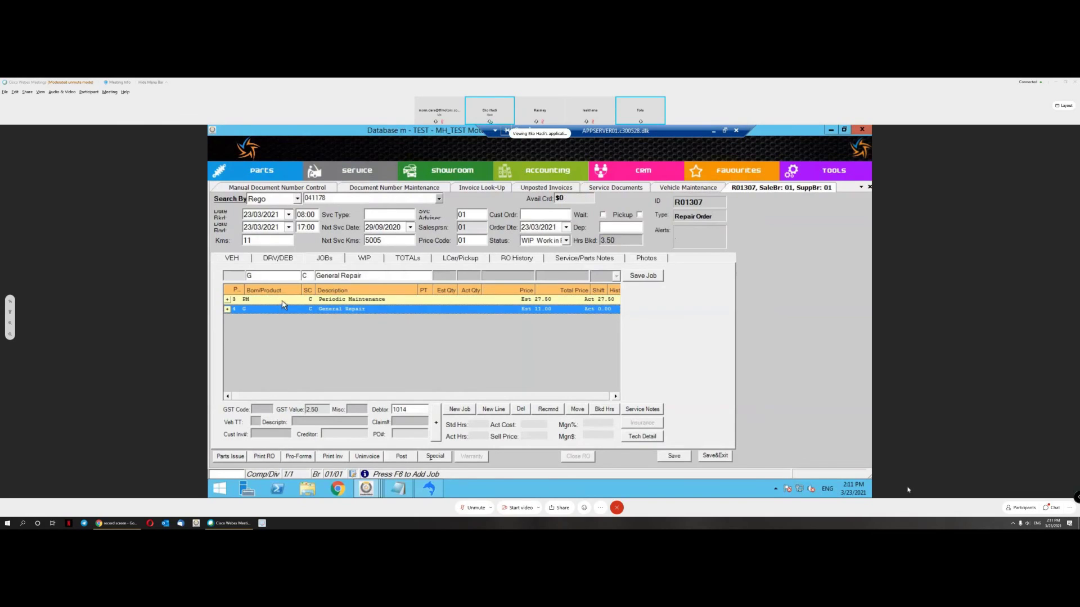
{"action": "left_click", "coordinate": [284, 300]}
{"action": "left_click", "coordinate": [356, 309]}
{"action": "left_click", "coordinate": [360, 309]}
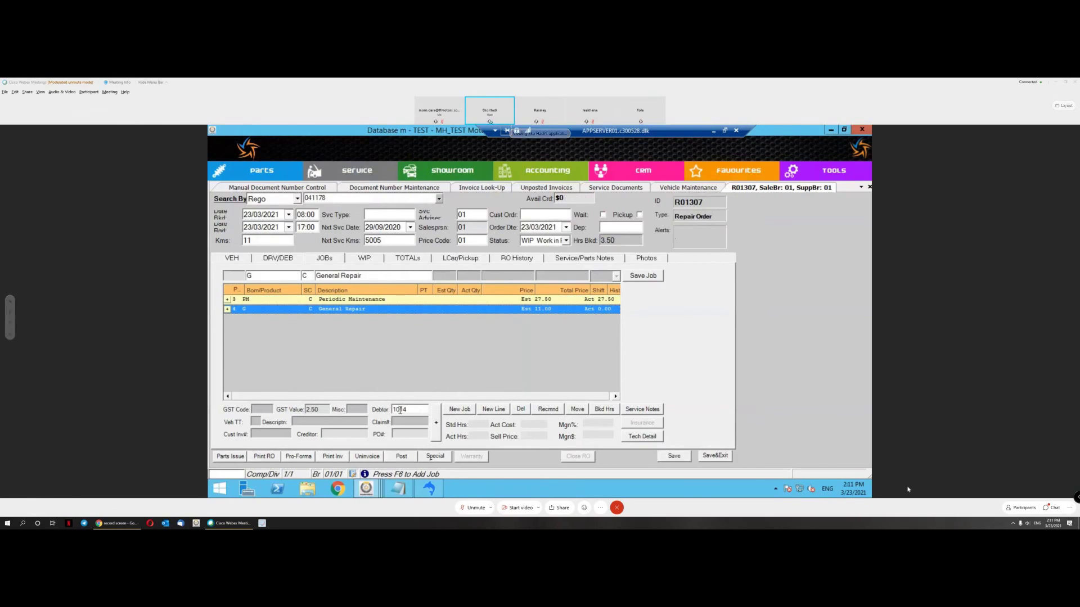
{"action": "left_click", "coordinate": [395, 301]}
{"action": "left_click", "coordinate": [393, 312]}
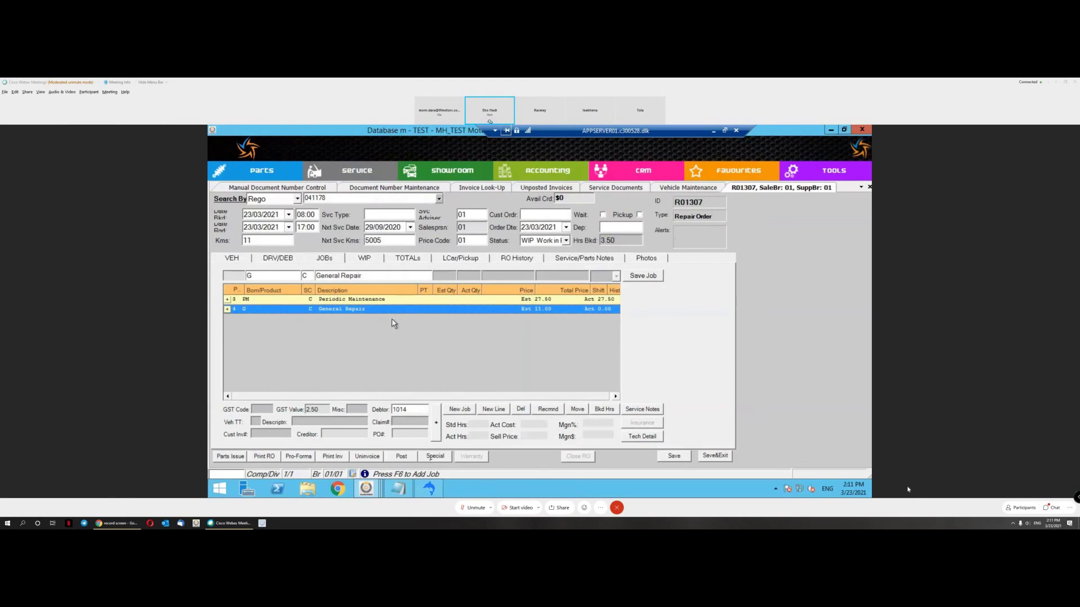
{"action": "left_click", "coordinate": [408, 300]}
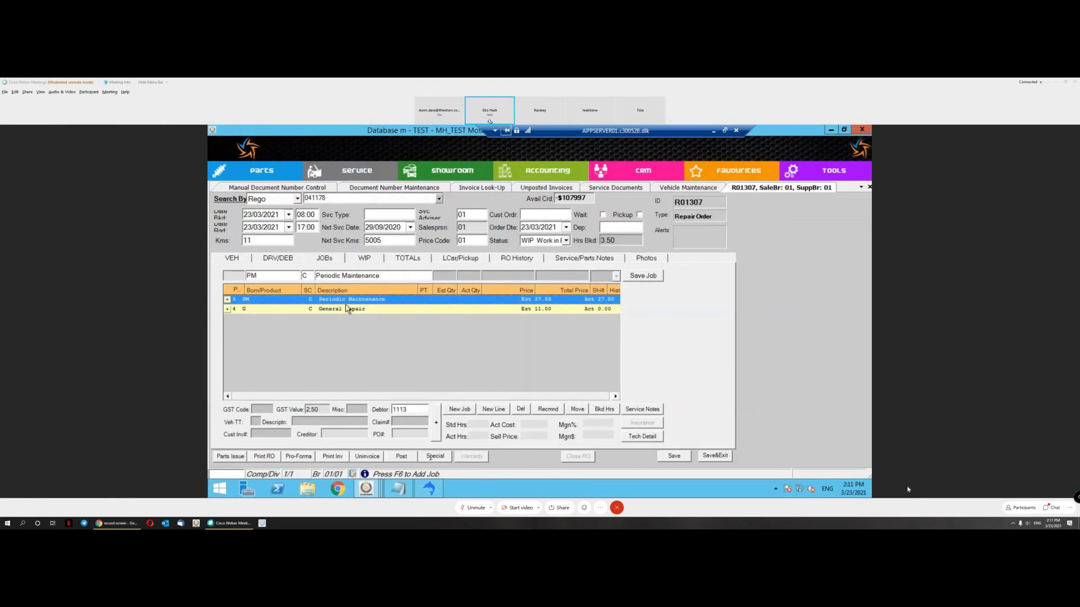
{"action": "left_click", "coordinate": [227, 300]}
{"action": "left_click", "coordinate": [228, 319]}
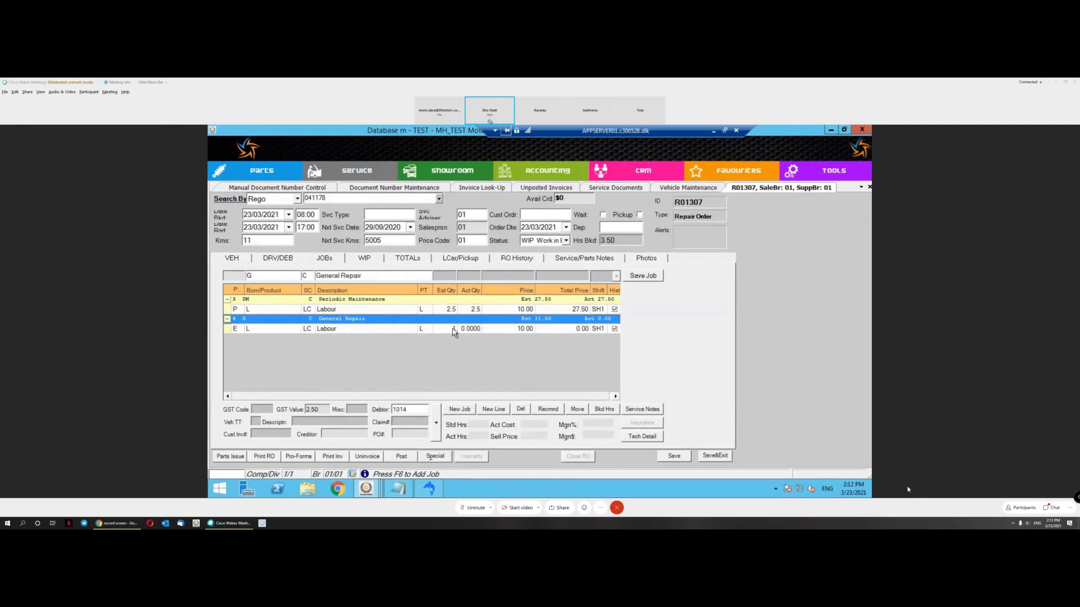
{"action": "left_click", "coordinate": [644, 276]}
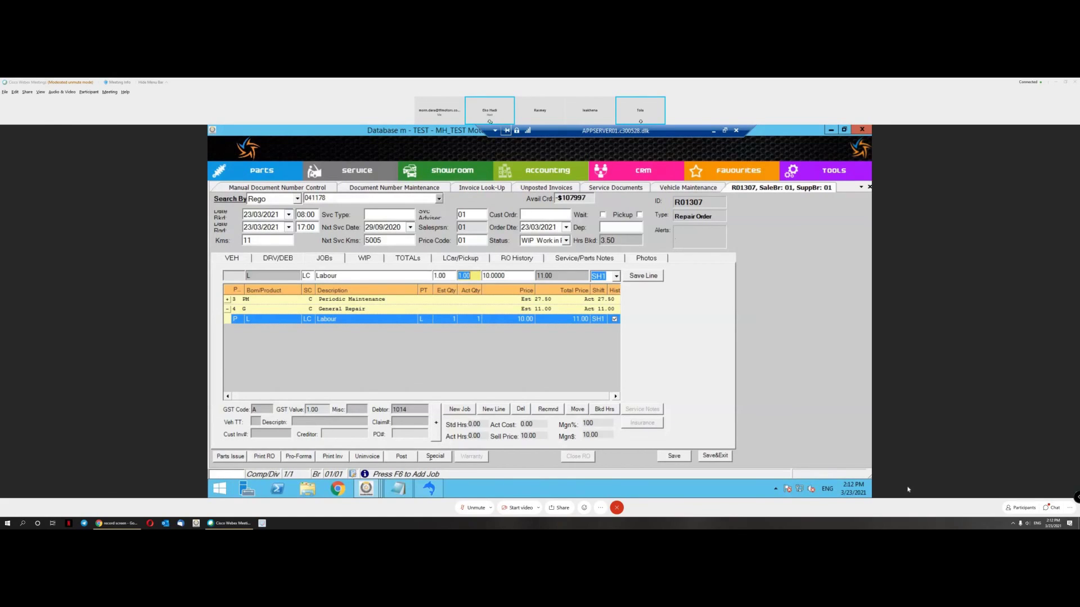
Step: Preview R01307's customer invoice as a VAT Invoice at exchange rate 4, then close the preview
{"action": "left_click", "coordinate": [335, 456]}
{"action": "mouse_move", "coordinate": [374, 427]}
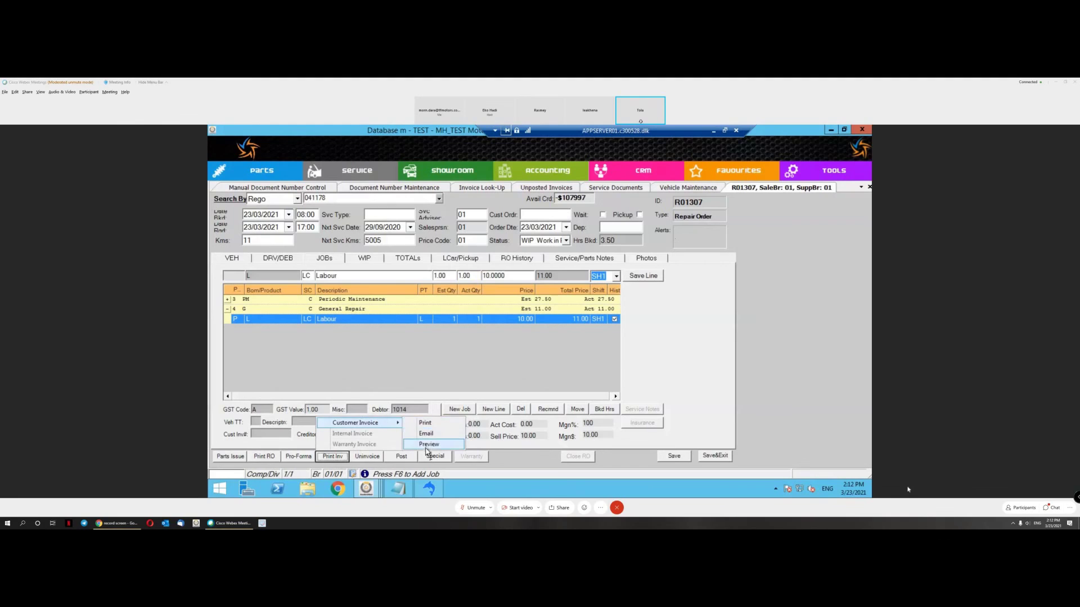
{"action": "left_click", "coordinate": [428, 448]}
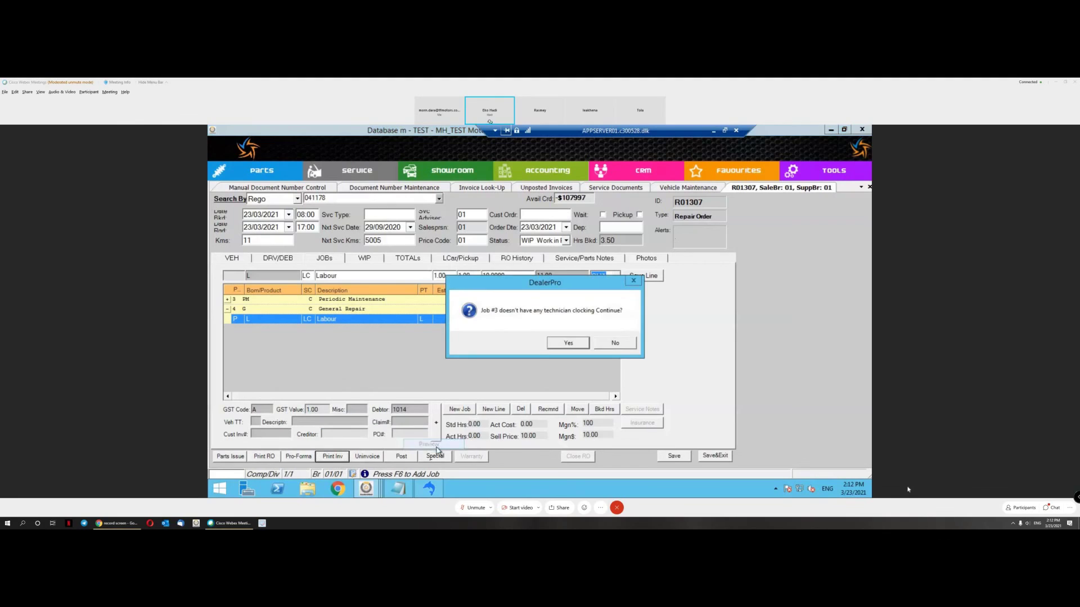
{"action": "left_click", "coordinate": [567, 343]}
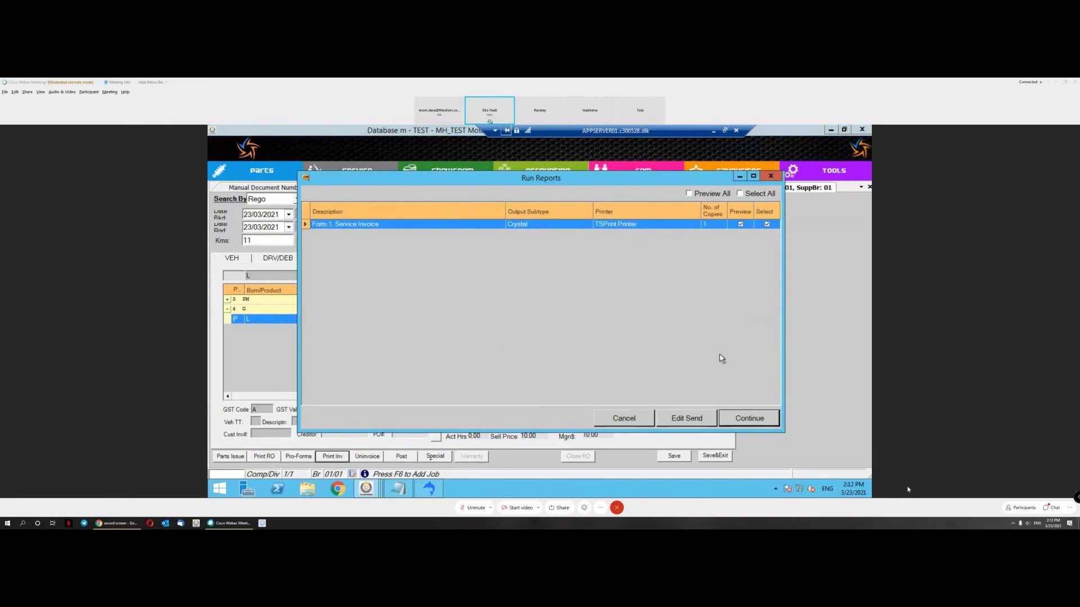
{"action": "left_click", "coordinate": [751, 419]}
{"action": "left_click", "coordinate": [502, 201]}
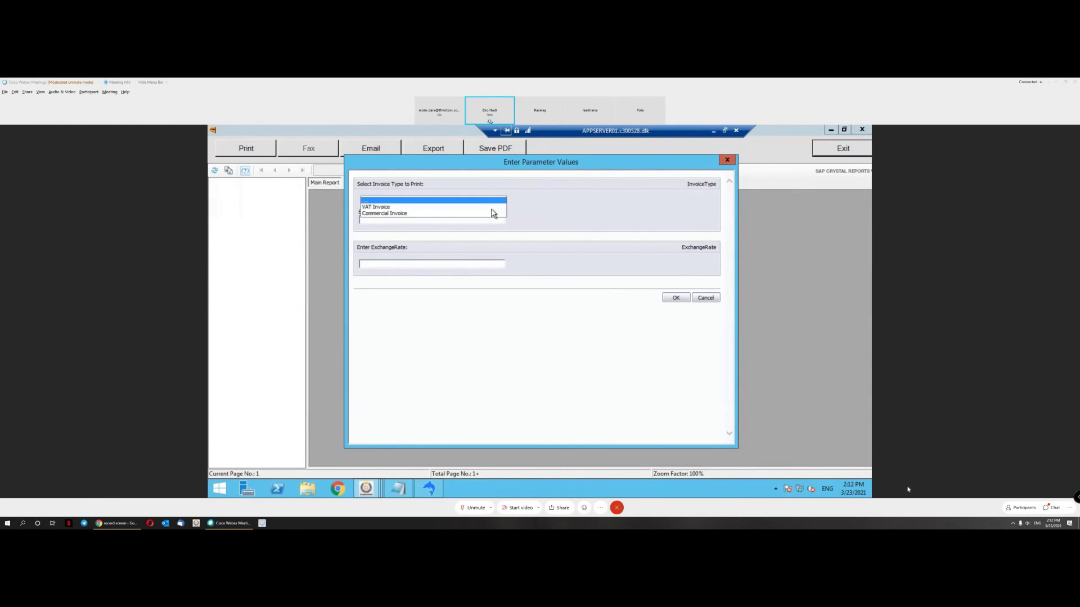
{"action": "left_click", "coordinate": [491, 208]}
{"action": "left_click", "coordinate": [432, 264]}
{"action": "type", "text": "4"}
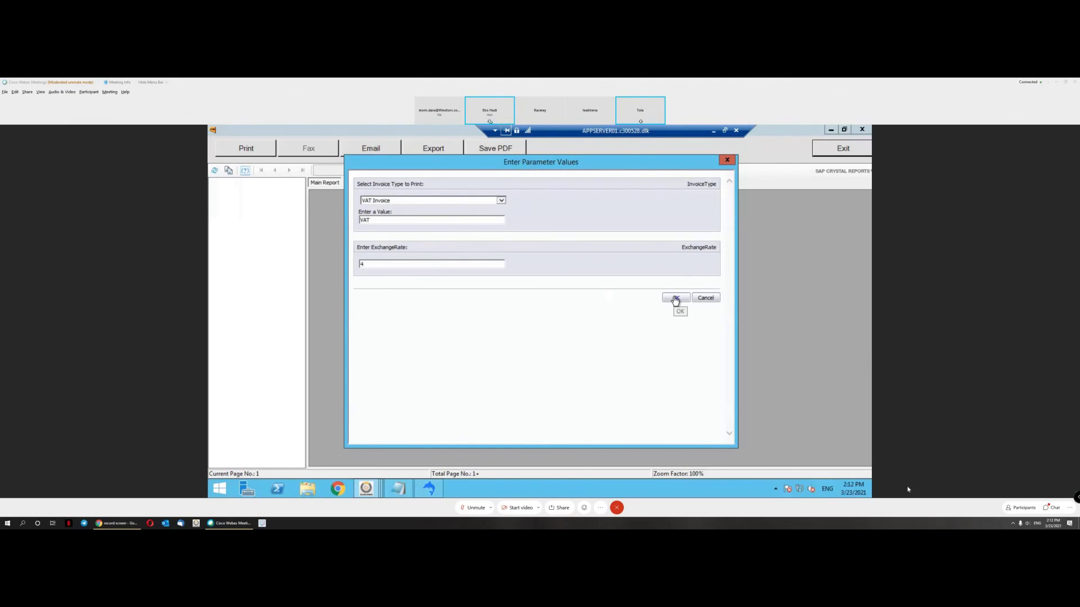
{"action": "left_click", "coordinate": [675, 298]}
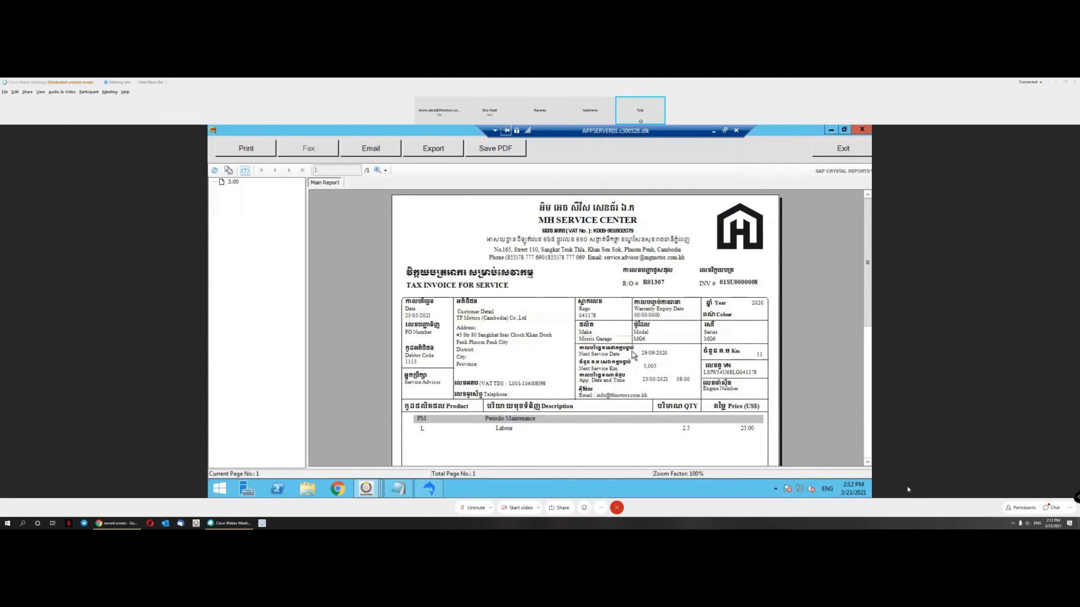
{"action": "scroll", "coordinate": [632, 371], "scroll_direction": "down", "scroll_amount": 1}
{"action": "scroll", "coordinate": [737, 363], "scroll_direction": "down", "scroll_amount": 3}
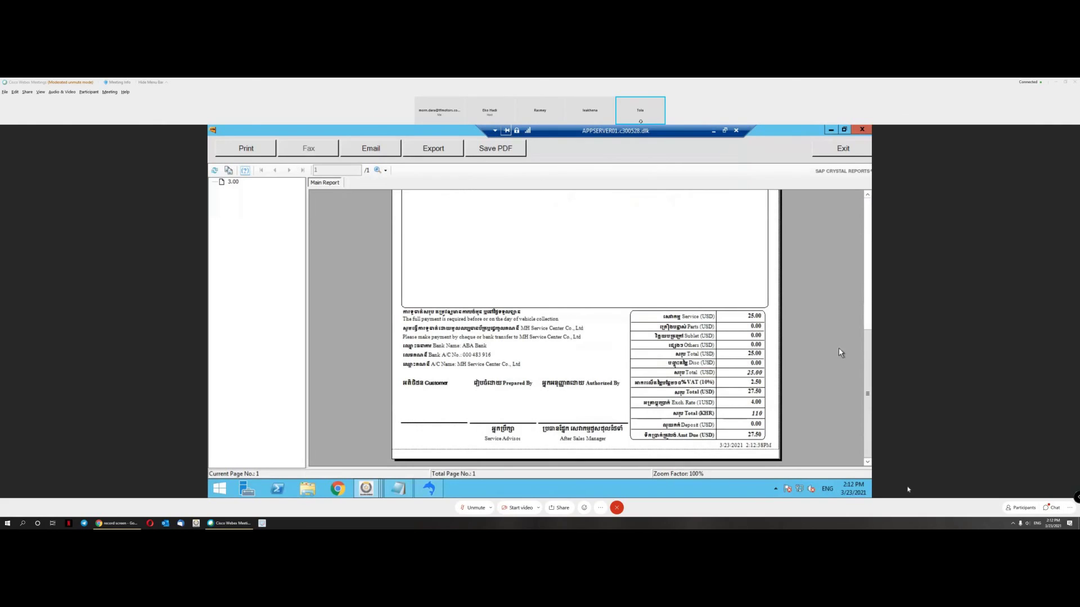
{"action": "scroll", "coordinate": [839, 347], "scroll_direction": "up", "scroll_amount": 4}
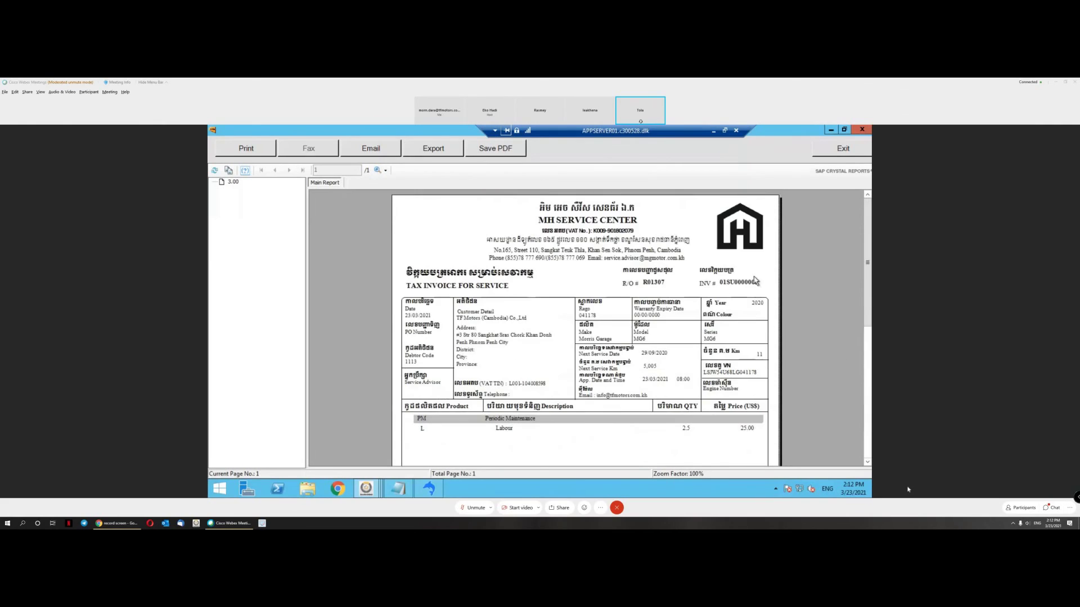
{"action": "left_click", "coordinate": [841, 149]}
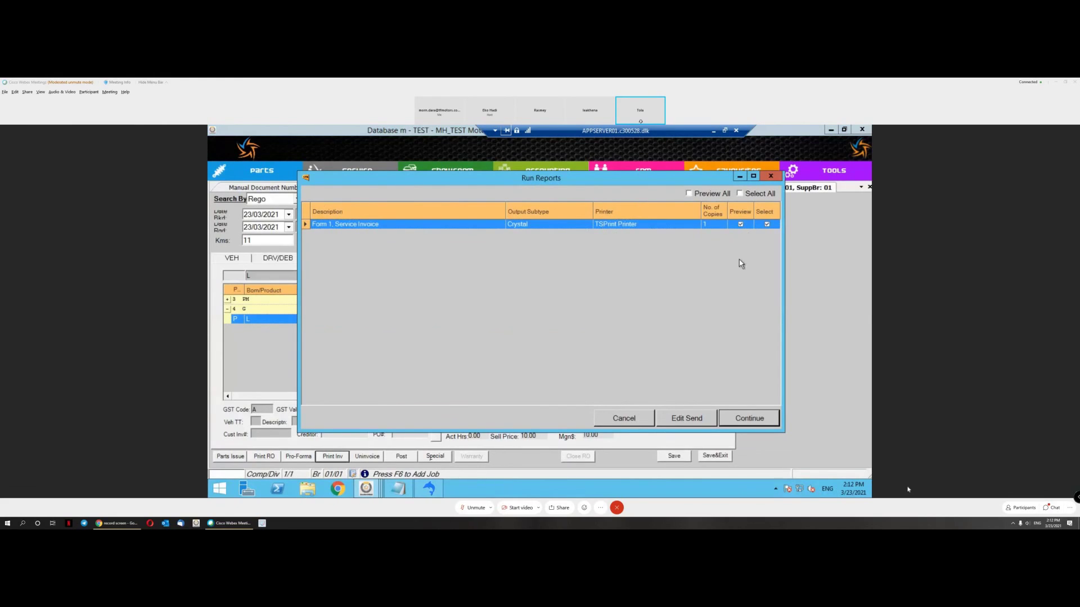
Step: Rerun the service invoice report with VAT Invoice parameters and close the second preview
{"action": "left_click", "coordinate": [755, 420]}
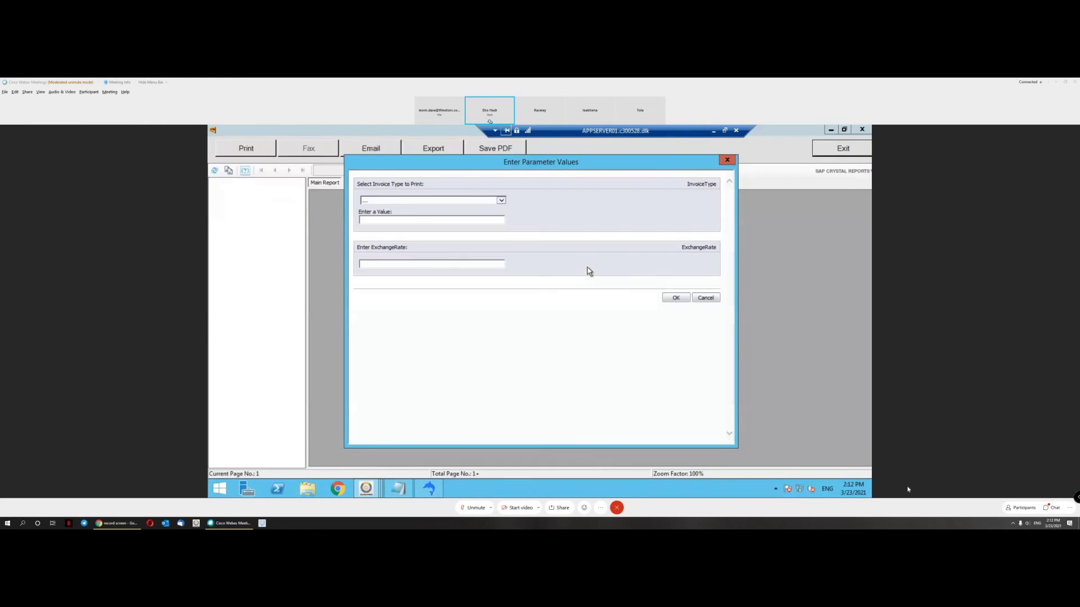
{"action": "left_click", "coordinate": [500, 201]}
{"action": "left_click", "coordinate": [458, 216]}
{"action": "left_click", "coordinate": [434, 264]}
{"action": "left_click", "coordinate": [676, 297]}
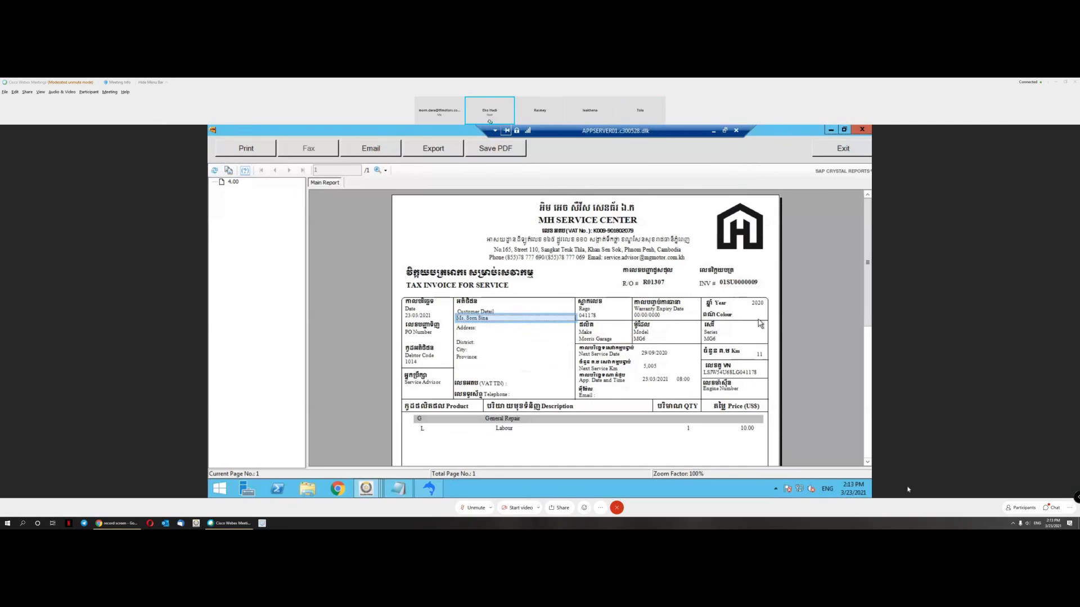
{"action": "scroll", "coordinate": [784, 343], "scroll_direction": "down", "scroll_amount": 5}
{"action": "scroll", "coordinate": [812, 152], "scroll_direction": "up", "scroll_amount": 5}
{"action": "left_click", "coordinate": [852, 149]}
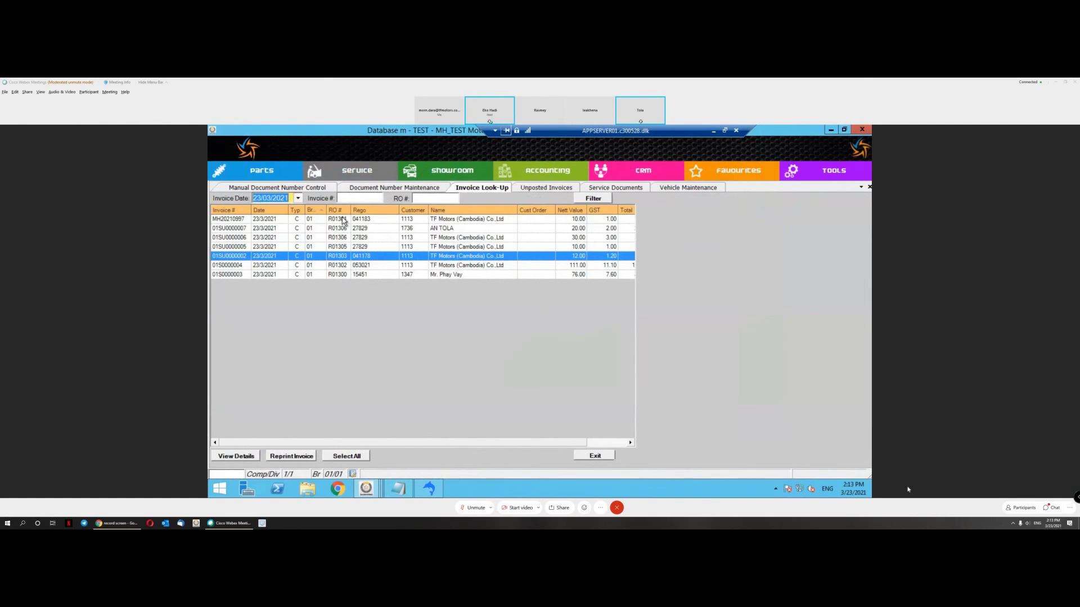
{"action": "left_click", "coordinate": [452, 227]}
{"action": "left_click", "coordinate": [452, 220]}
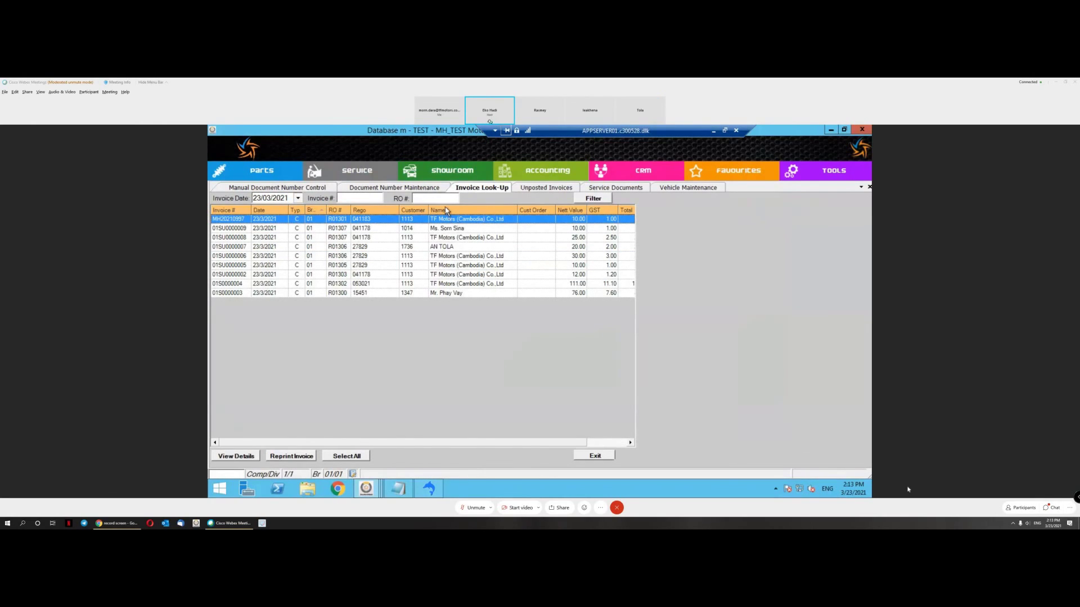
{"action": "left_click", "coordinate": [326, 228]}
{"action": "left_click", "coordinate": [335, 219]}
{"action": "left_click", "coordinate": [304, 456]}
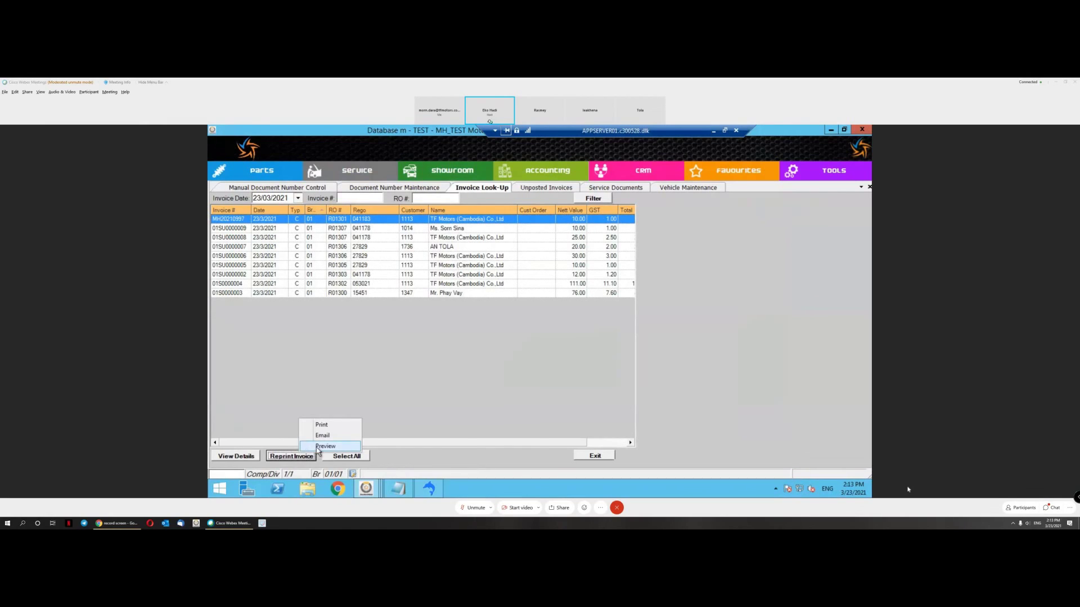
{"action": "left_click", "coordinate": [325, 446]}
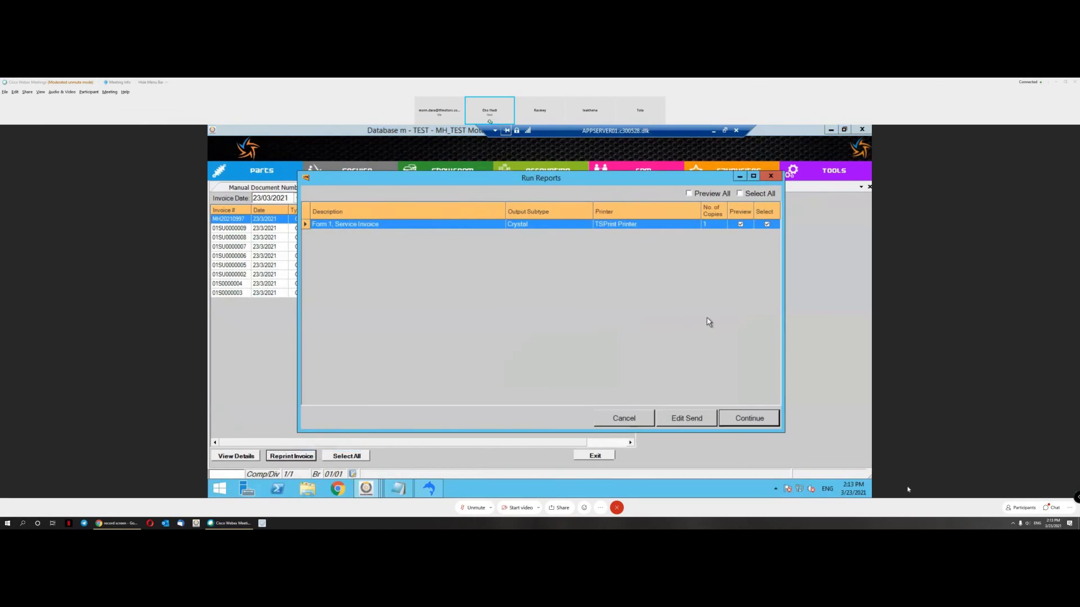
{"action": "left_click", "coordinate": [640, 422]}
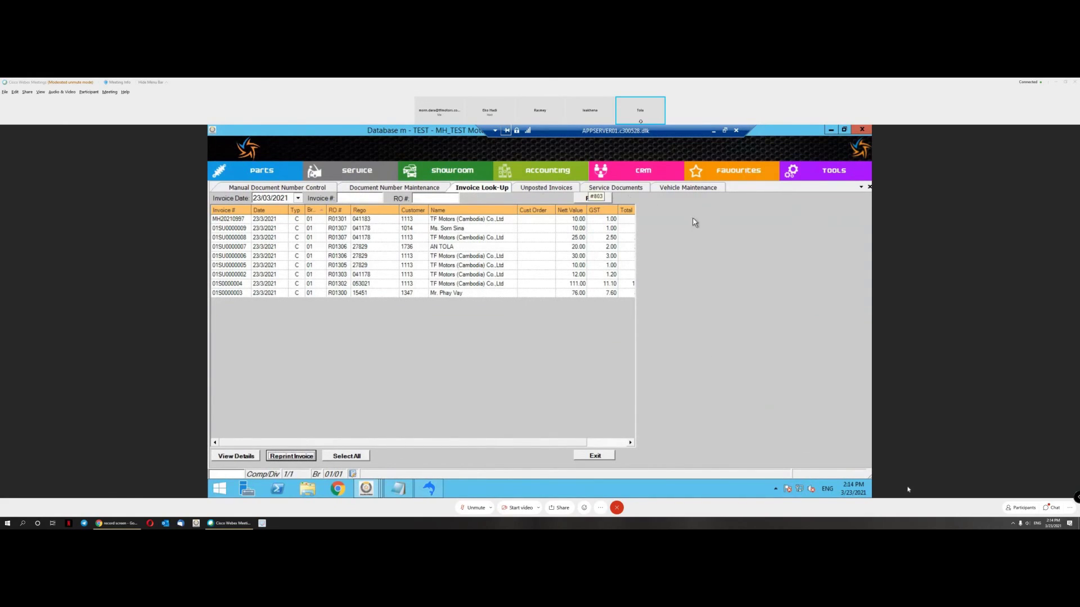
{"action": "left_click", "coordinate": [695, 190]}
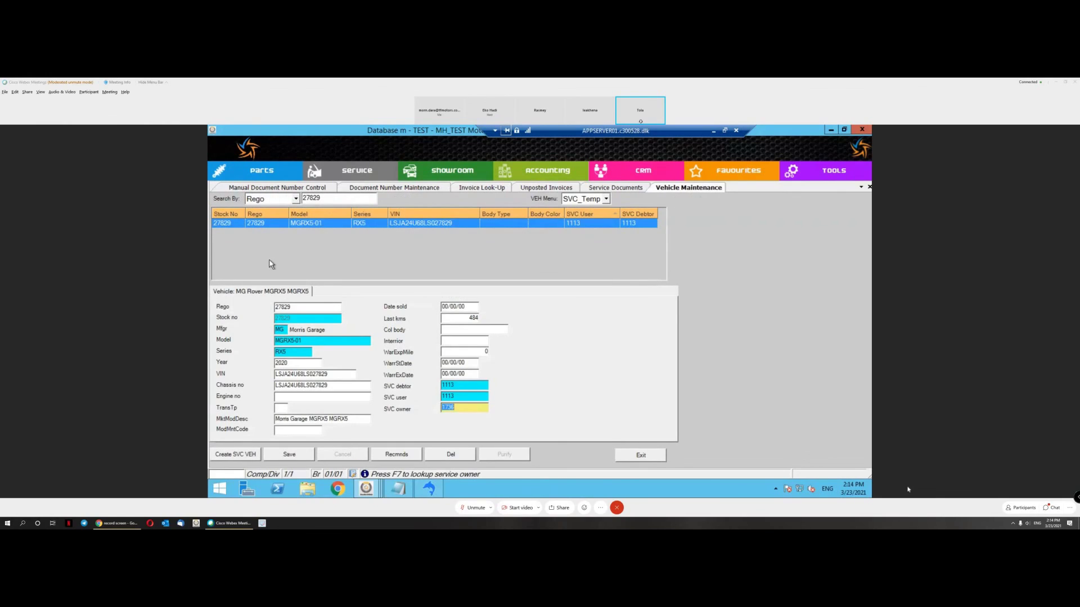
{"action": "left_click", "coordinate": [457, 363]}
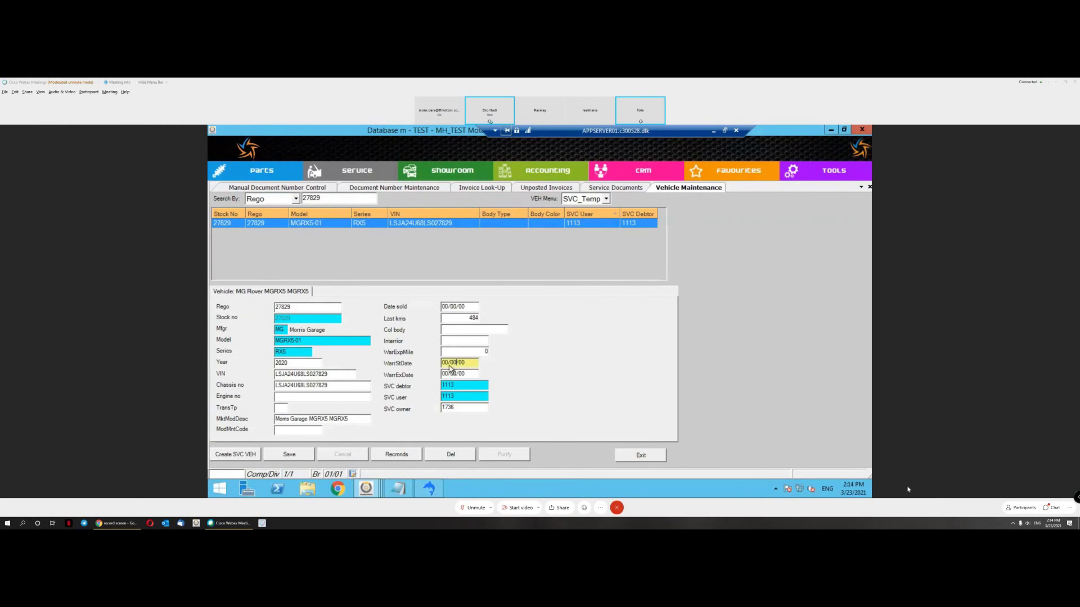
{"action": "left_click", "coordinate": [462, 374]}
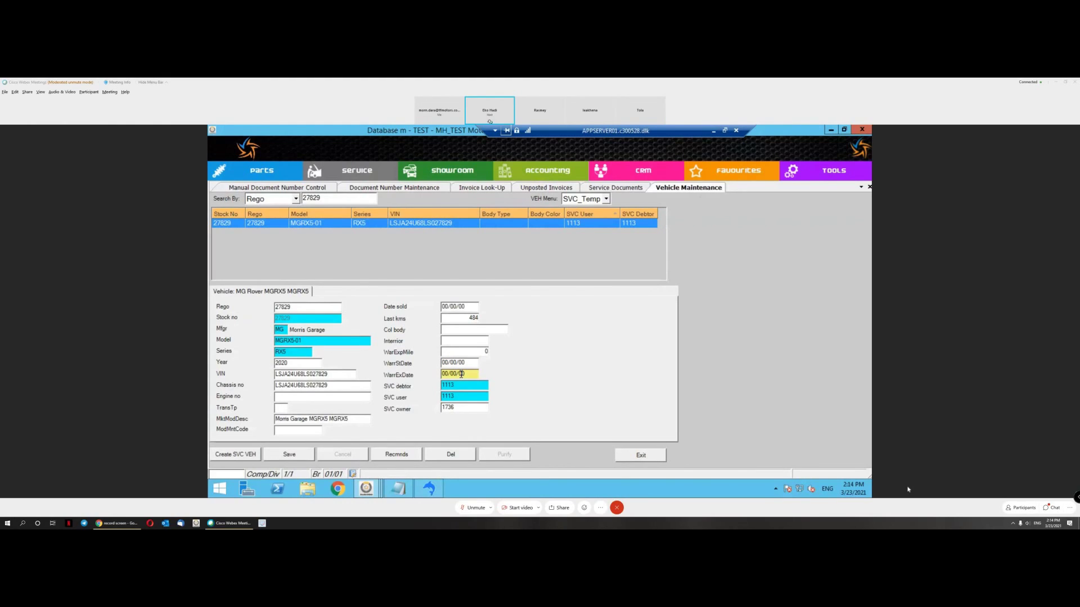
{"action": "left_click", "coordinate": [468, 363]}
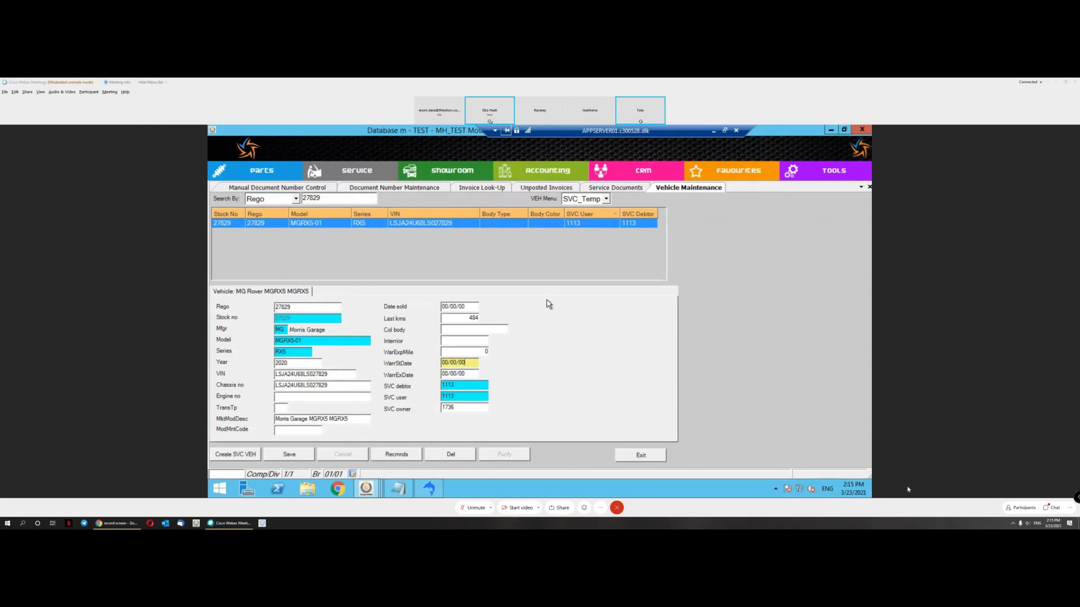
Step: Open Memo Link Maintenance and filter memos by Vehicle Rego, checking the vehicle's rego
{"action": "left_click", "coordinate": [812, 172]}
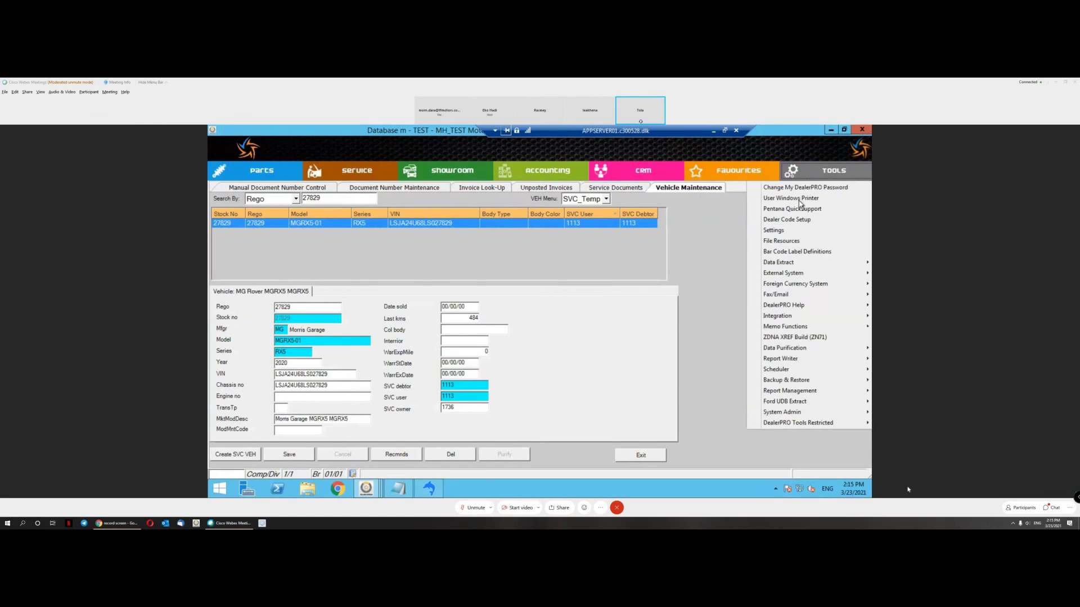
{"action": "mouse_move", "coordinate": [786, 332]}
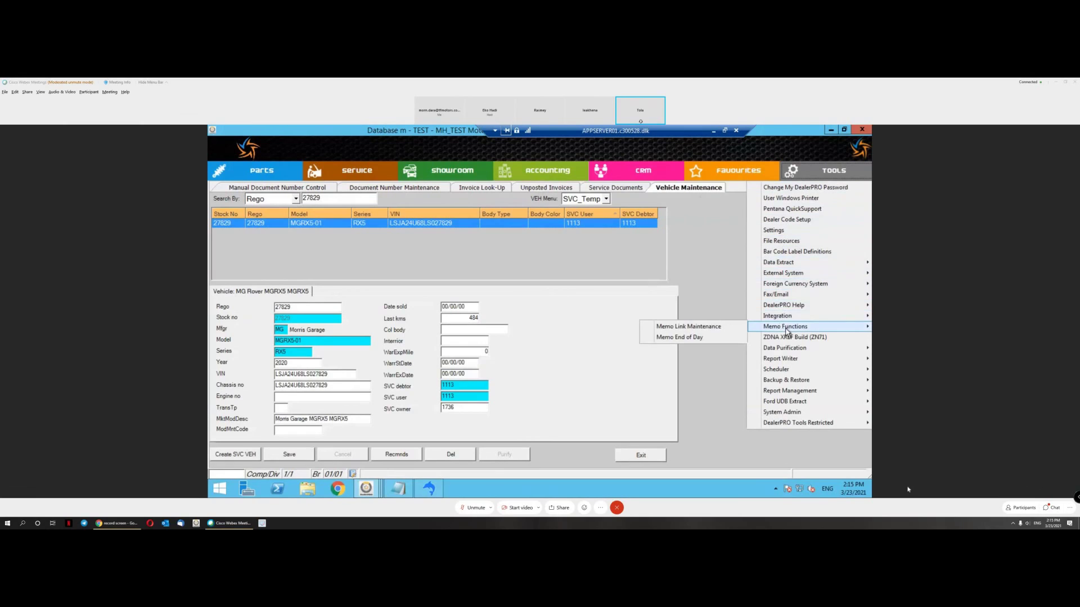
{"action": "left_click", "coordinate": [702, 329]}
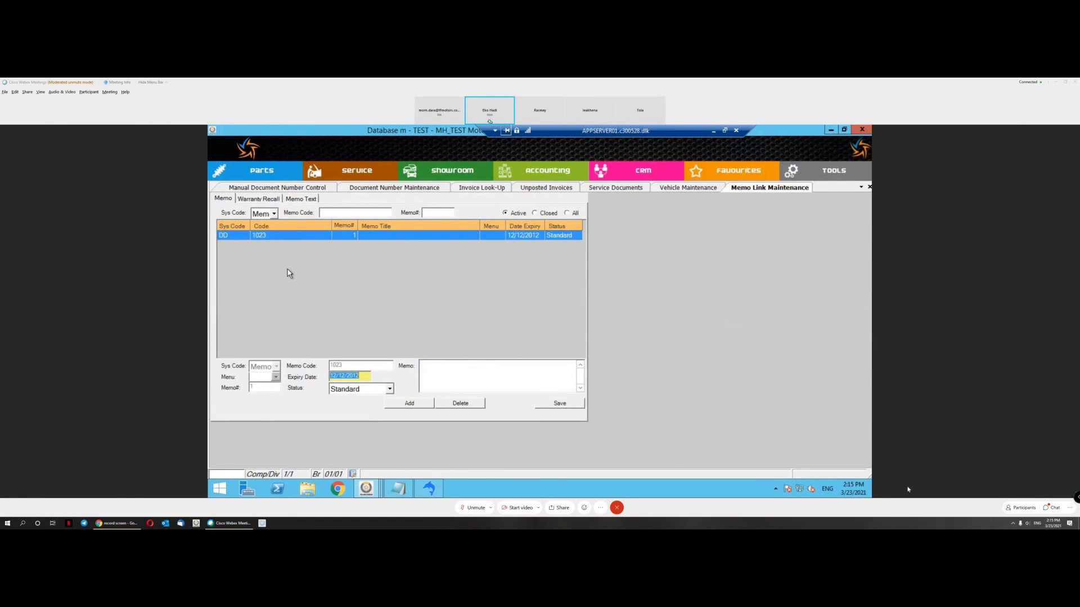
{"action": "left_click", "coordinate": [274, 215]}
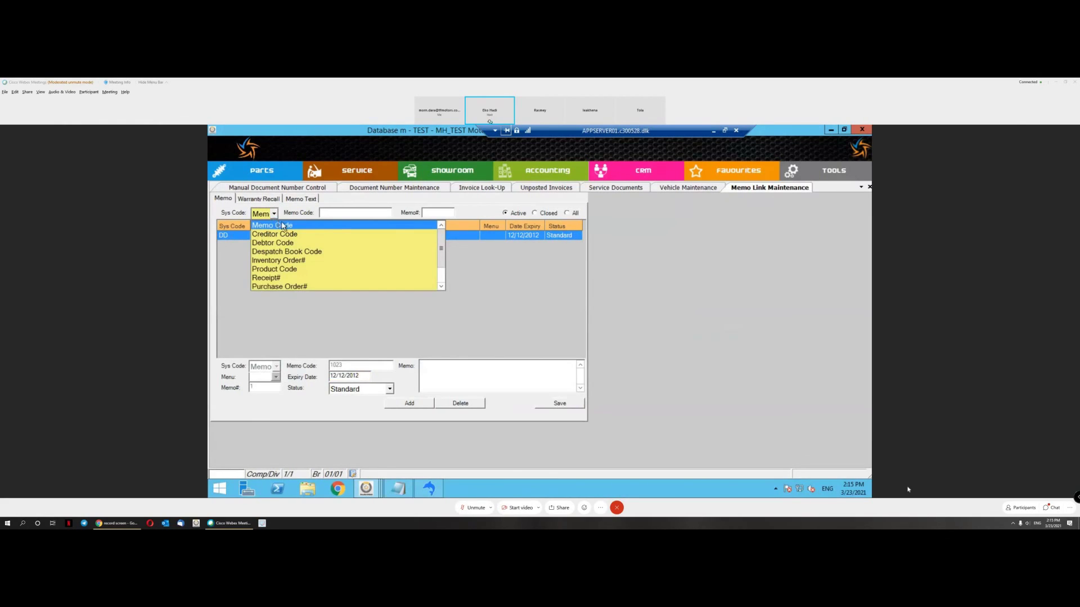
{"action": "scroll", "coordinate": [301, 269], "scroll_direction": "down", "scroll_amount": 1}
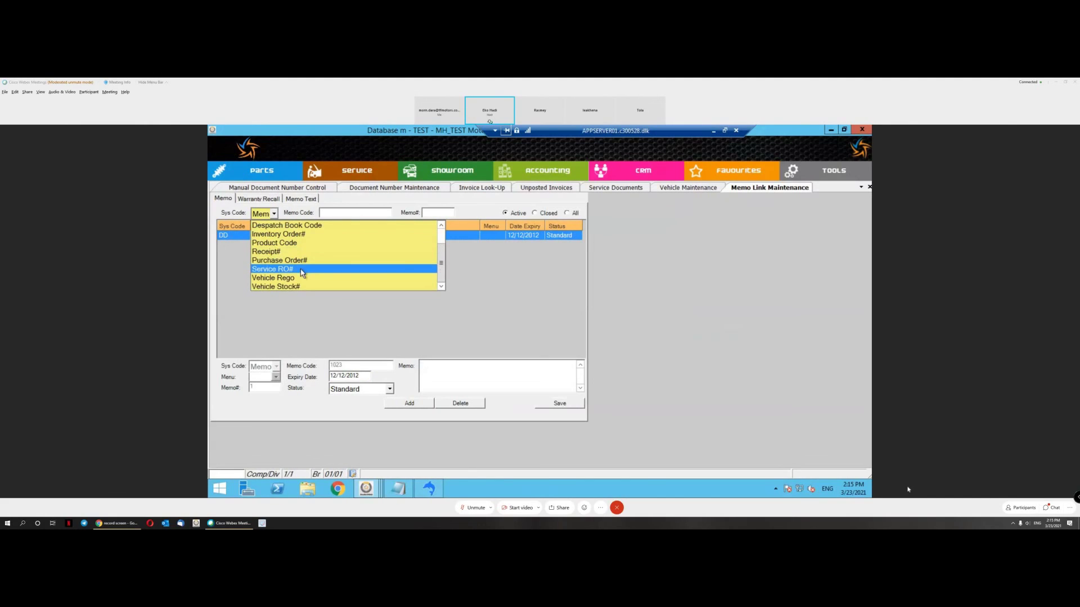
{"action": "left_click", "coordinate": [303, 281]}
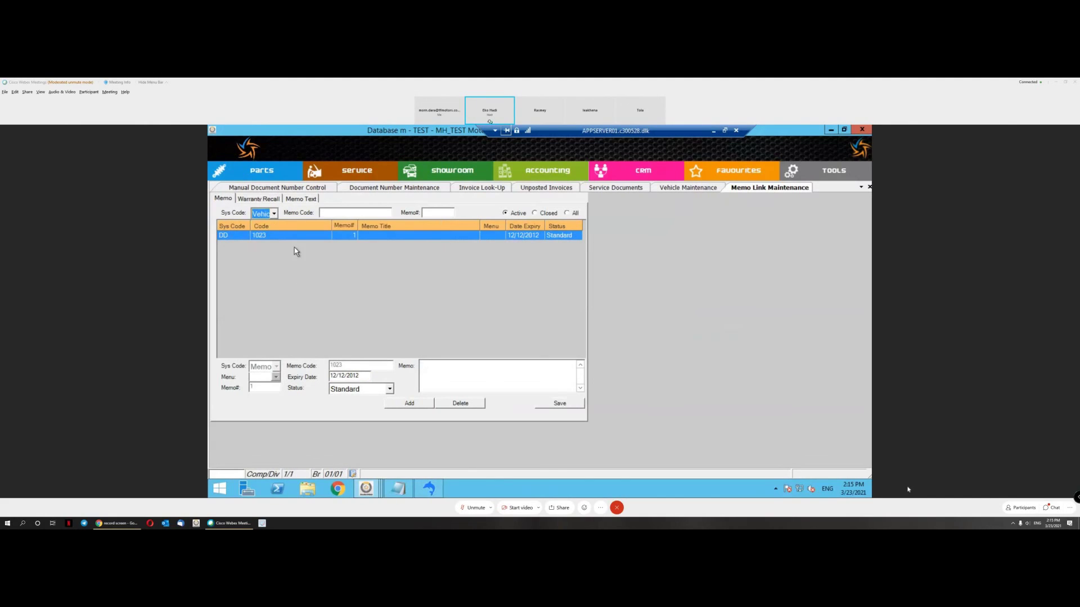
{"action": "left_click", "coordinate": [673, 190]}
{"action": "left_click", "coordinate": [295, 307]}
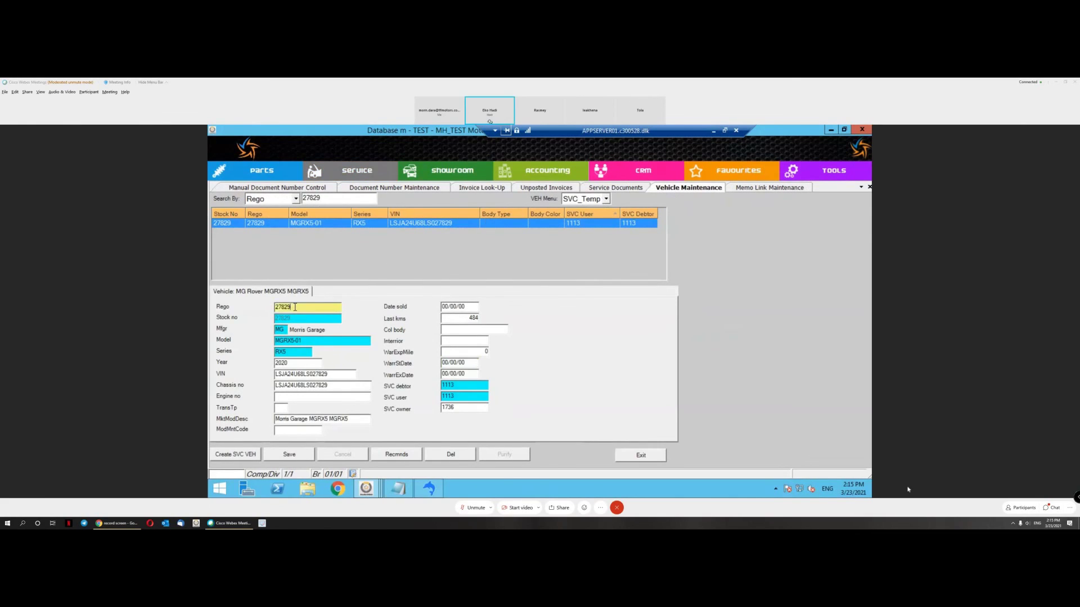
{"action": "left_click", "coordinate": [765, 191]}
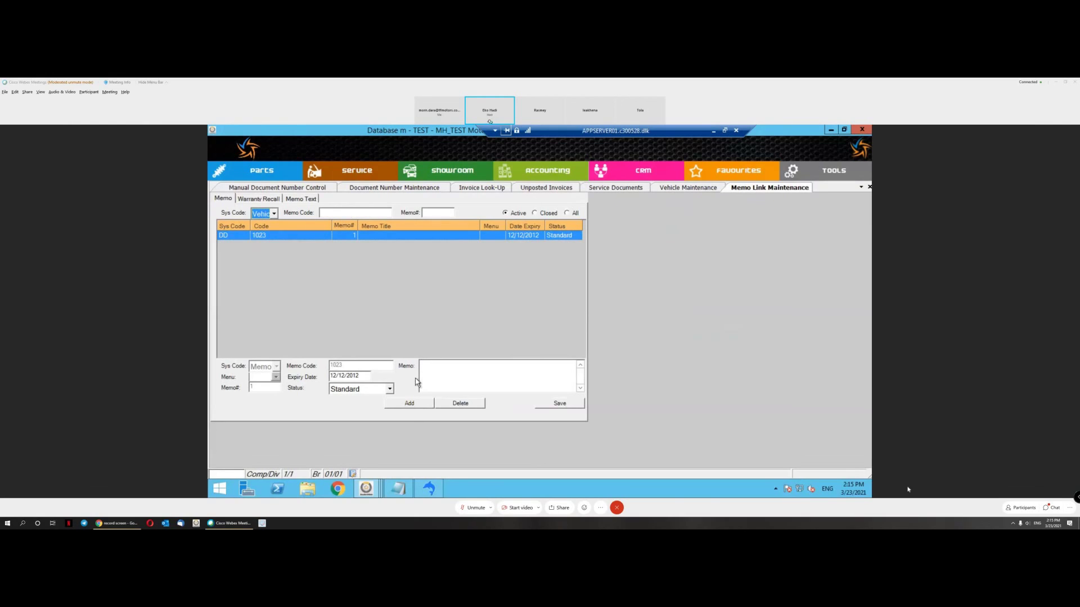
Step: Start a new memo link of type Vehicle Rego for rego 27829
{"action": "left_click", "coordinate": [410, 404]}
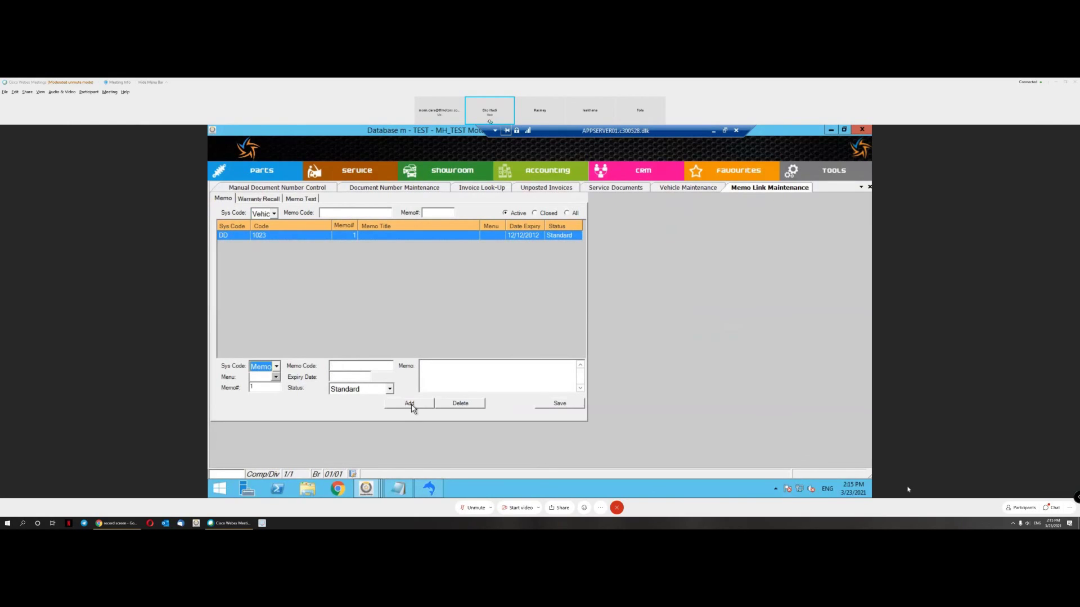
{"action": "left_click", "coordinate": [276, 366]}
{"action": "scroll", "coordinate": [287, 410], "scroll_direction": "down", "scroll_amount": 1}
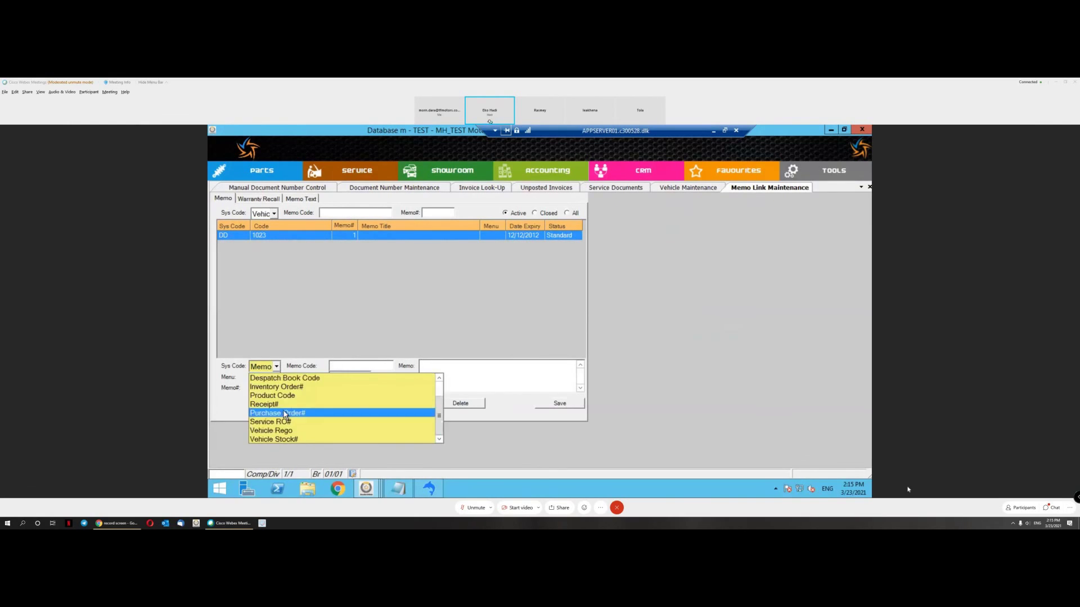
{"action": "left_click", "coordinate": [290, 433]}
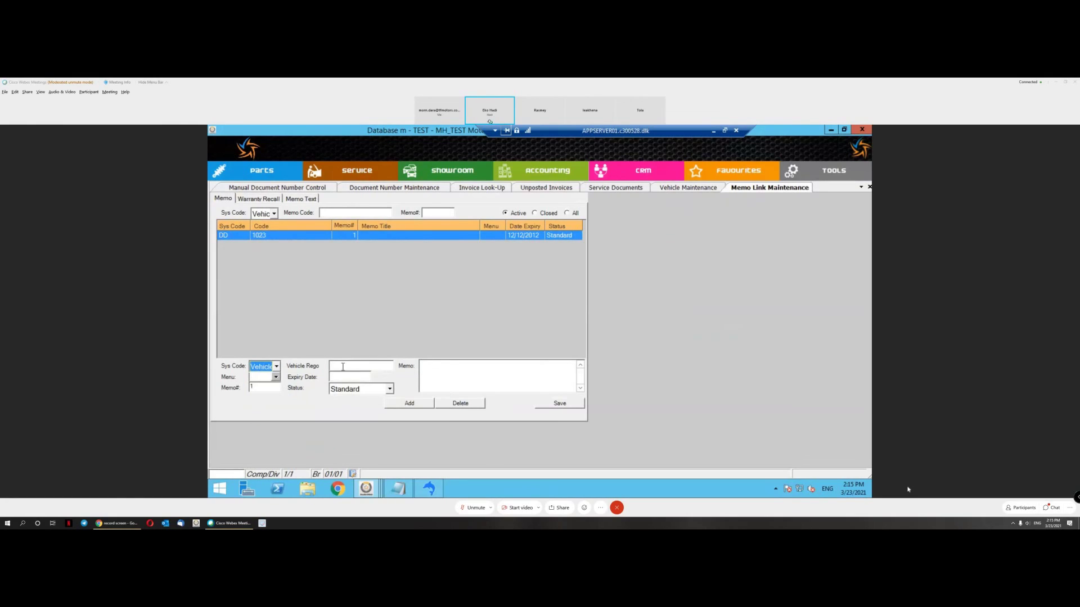
{"action": "left_click", "coordinate": [361, 366]}
{"action": "type", "text": "27829"}
{"action": "key", "text": "Tab"}
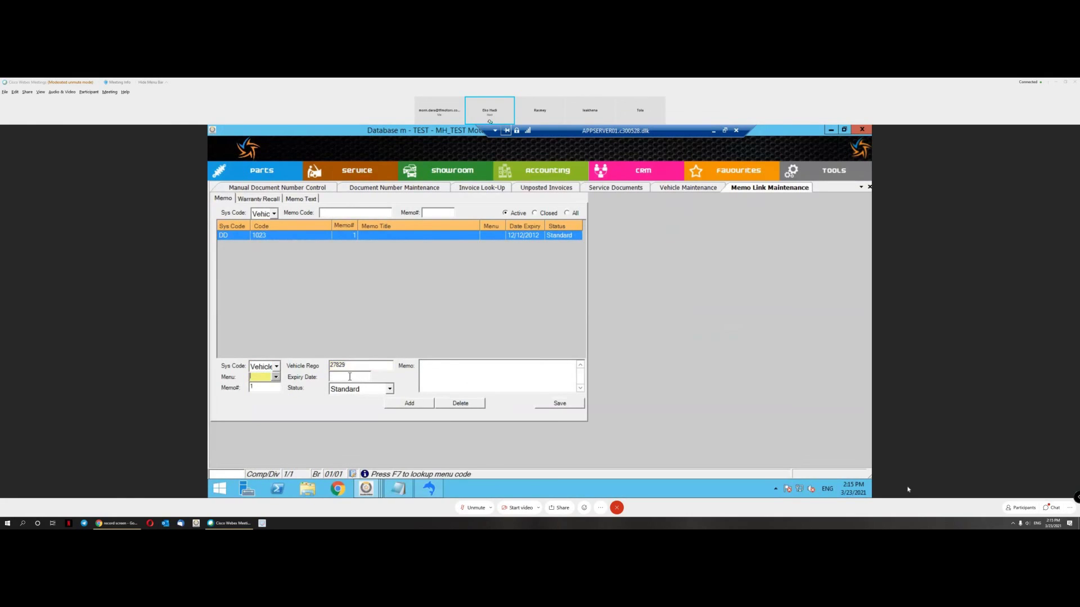
Step: Link the memo to menu code S21 Repair order entry
{"action": "left_click", "coordinate": [276, 377]}
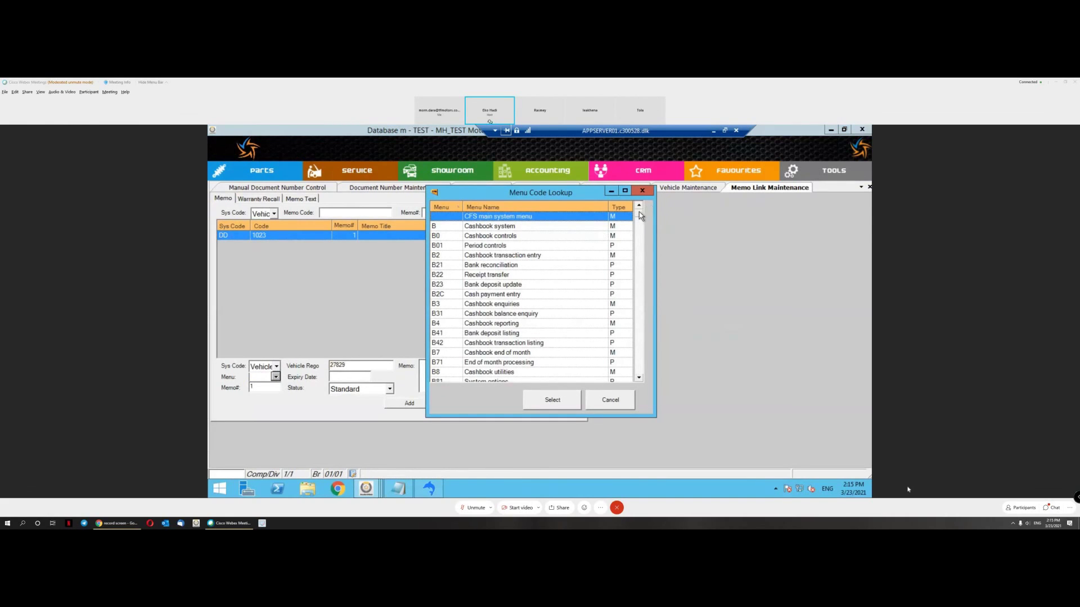
{"action": "left_click_drag", "start_coordinate": [639, 211], "coordinate": [635, 338]}
{"action": "scroll", "coordinate": [579, 311], "scroll_direction": "up", "scroll_amount": 5}
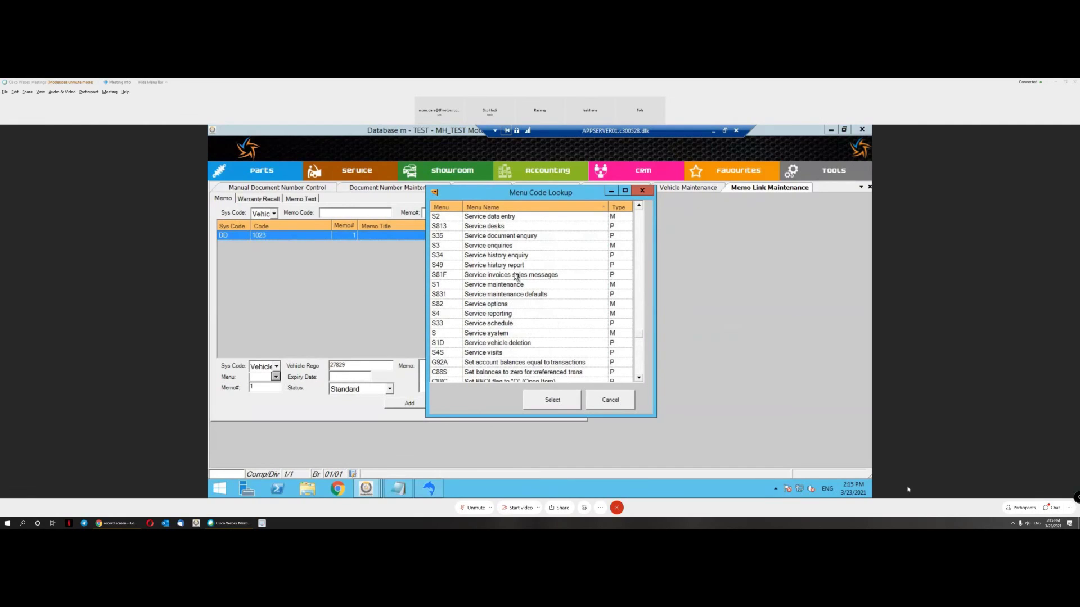
{"action": "scroll", "coordinate": [517, 276], "scroll_direction": "up", "scroll_amount": 1}
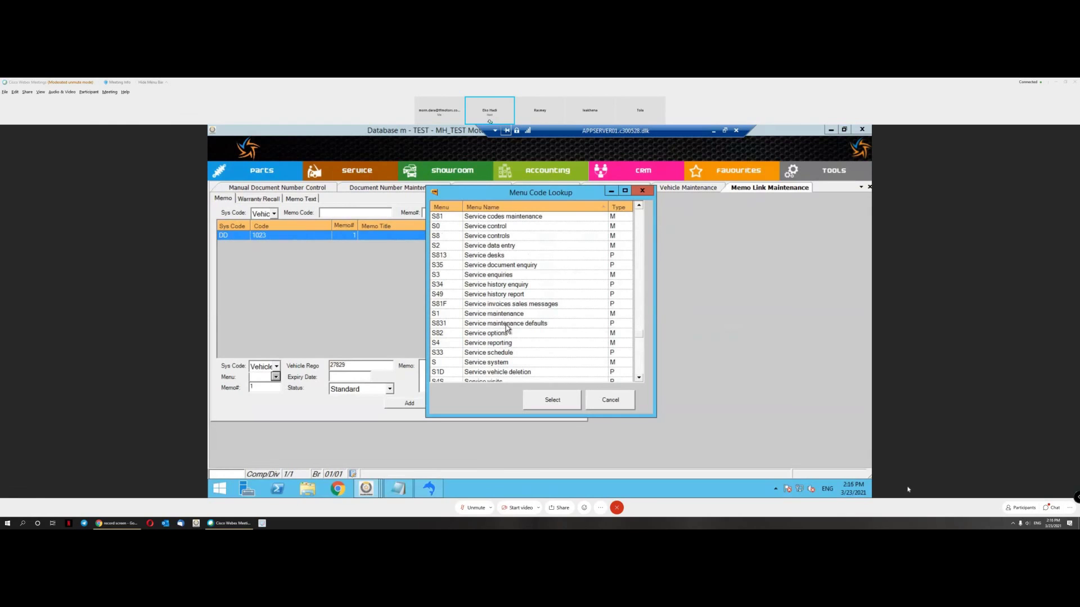
{"action": "scroll", "coordinate": [639, 333], "scroll_direction": "up", "scroll_amount": 10}
{"action": "scroll", "coordinate": [639, 332], "scroll_direction": "down", "scroll_amount": 8}
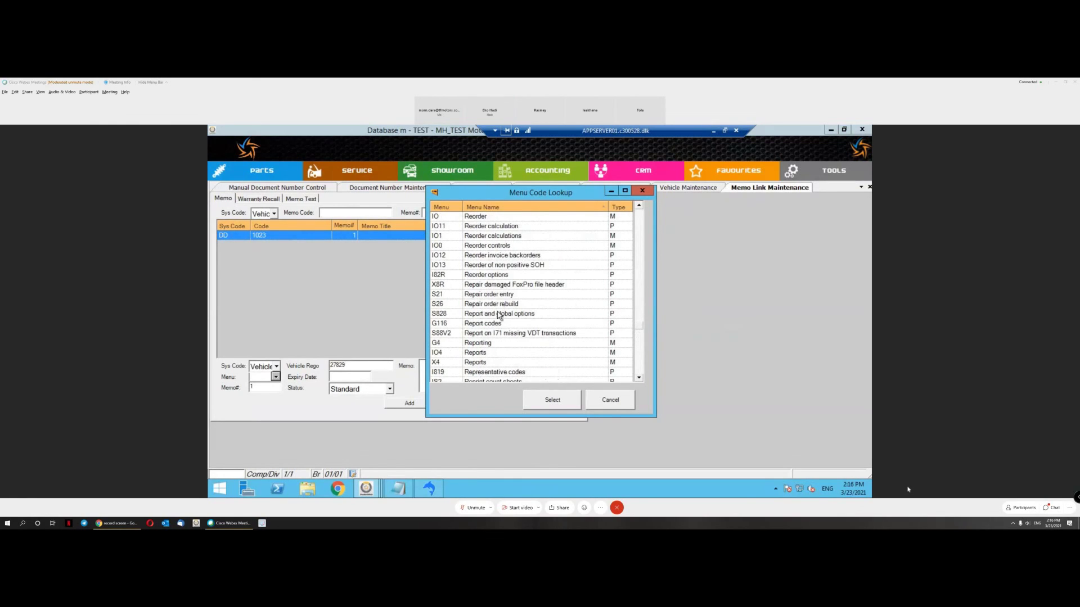
{"action": "left_click", "coordinate": [511, 295]}
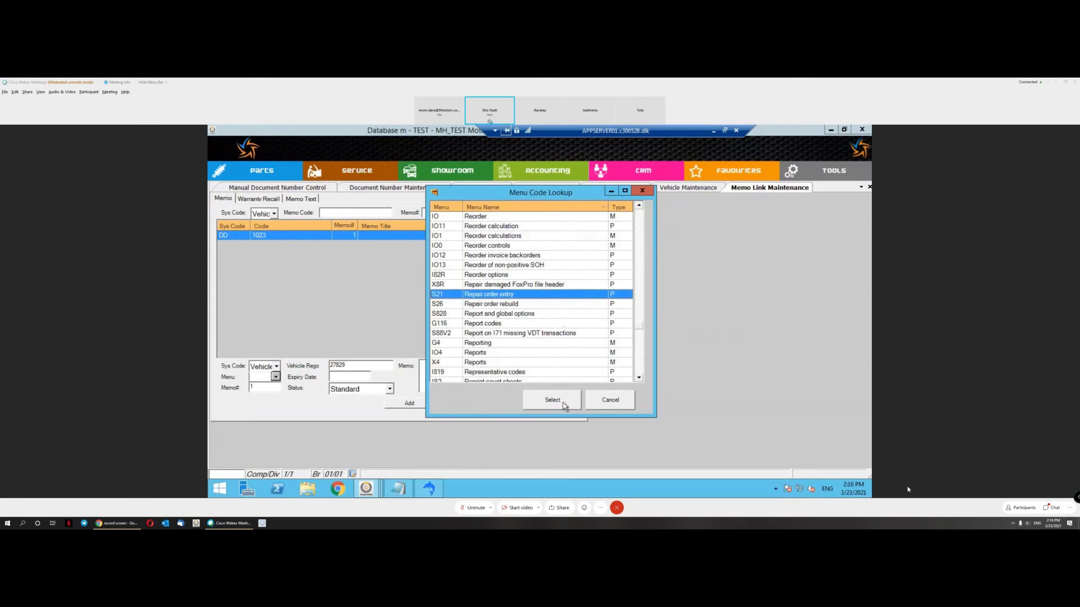
{"action": "left_click", "coordinate": [554, 403]}
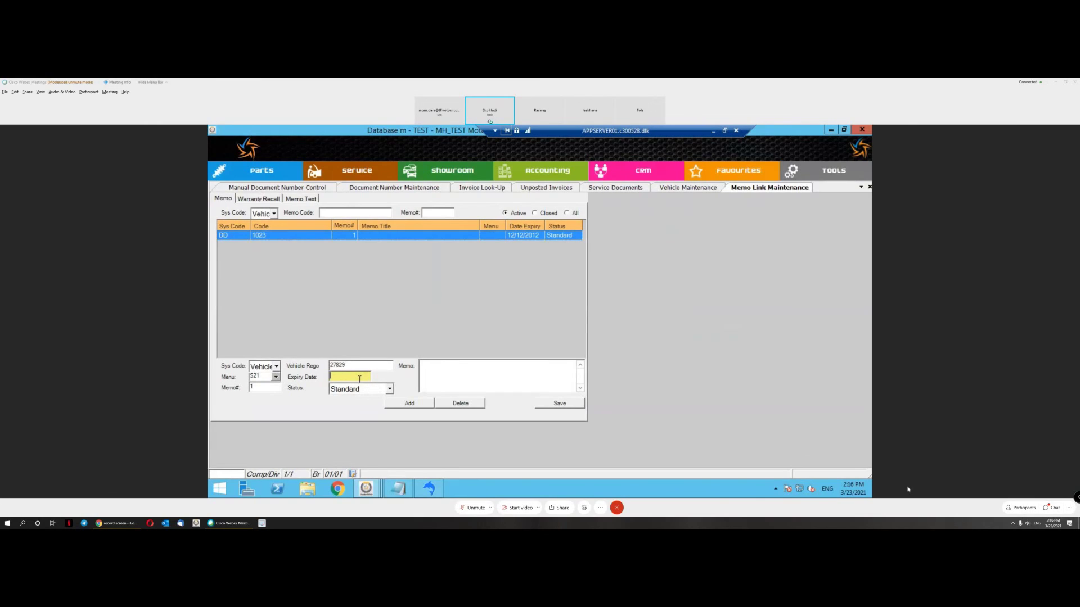
Step: Set expiry 31/12/2024, keep Standard status, enter 'Free Maintenance package Until 31 Dec 2024', and save
{"action": "type", "text": "31/12/2024"}
{"action": "key", "text": "Tab"}
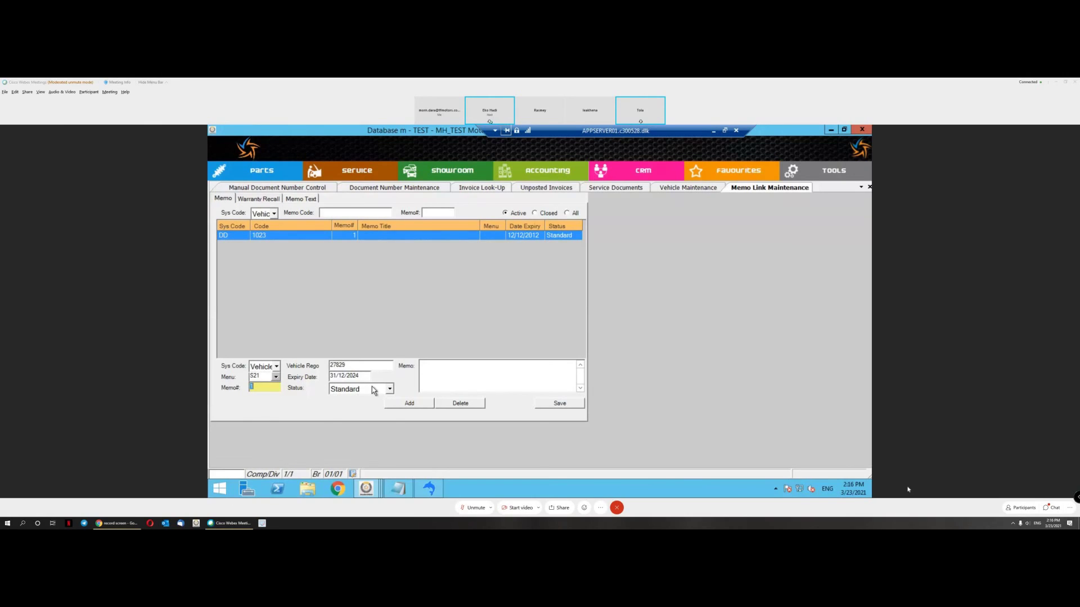
{"action": "left_click", "coordinate": [373, 390]}
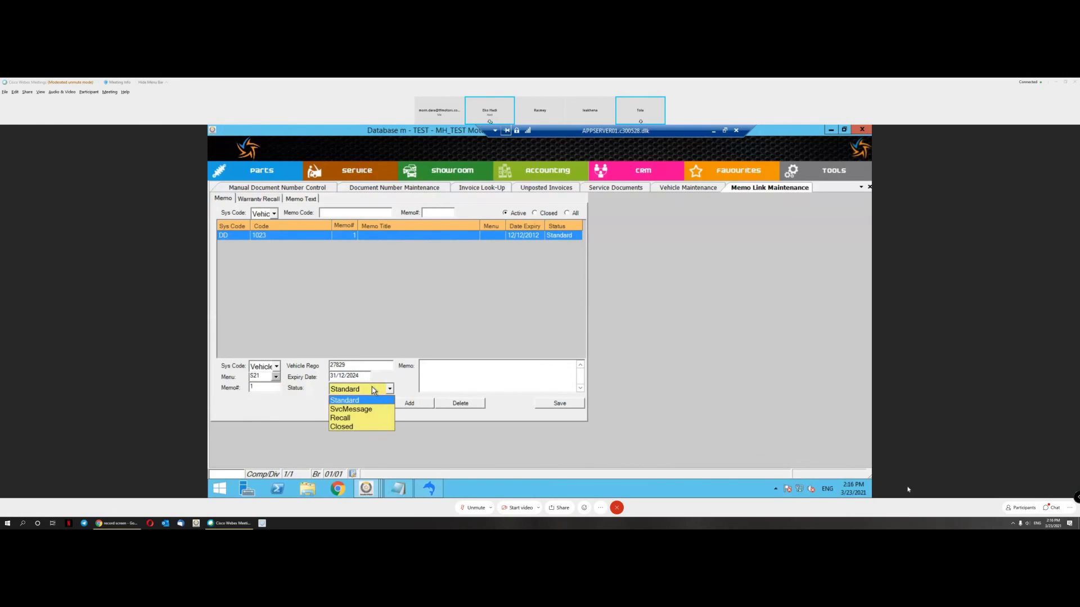
{"action": "left_click", "coordinate": [373, 390]}
{"action": "left_click", "coordinate": [439, 362]}
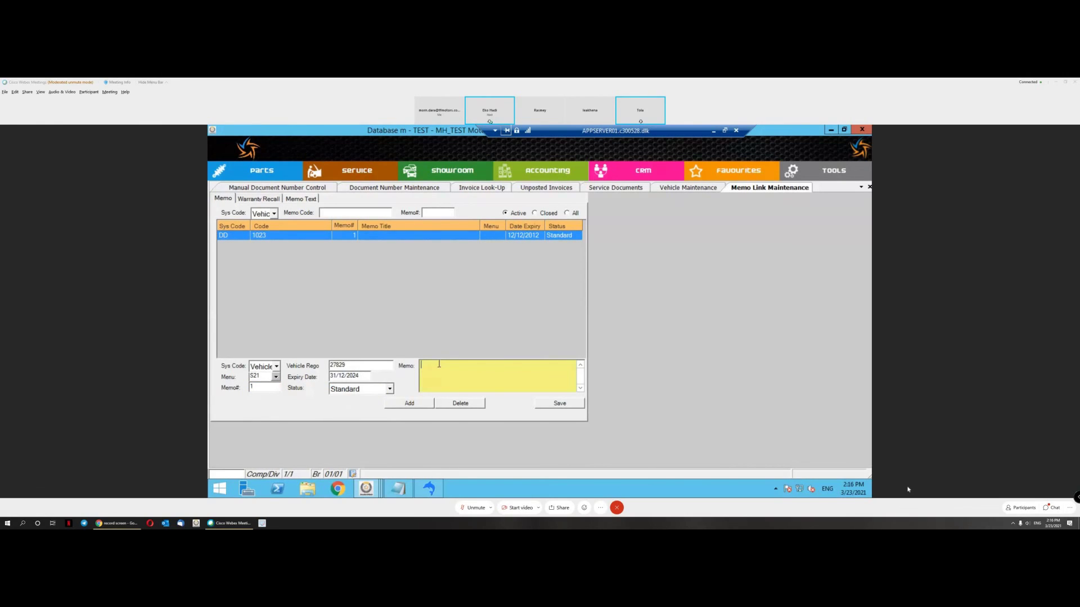
{"action": "type", "text": "Free Maintenance pac"}
{"action": "type", "text": "kage "}
{"action": "type", "text": "Unti"}
{"action": "type", "text": "l 31 Dec 20"}
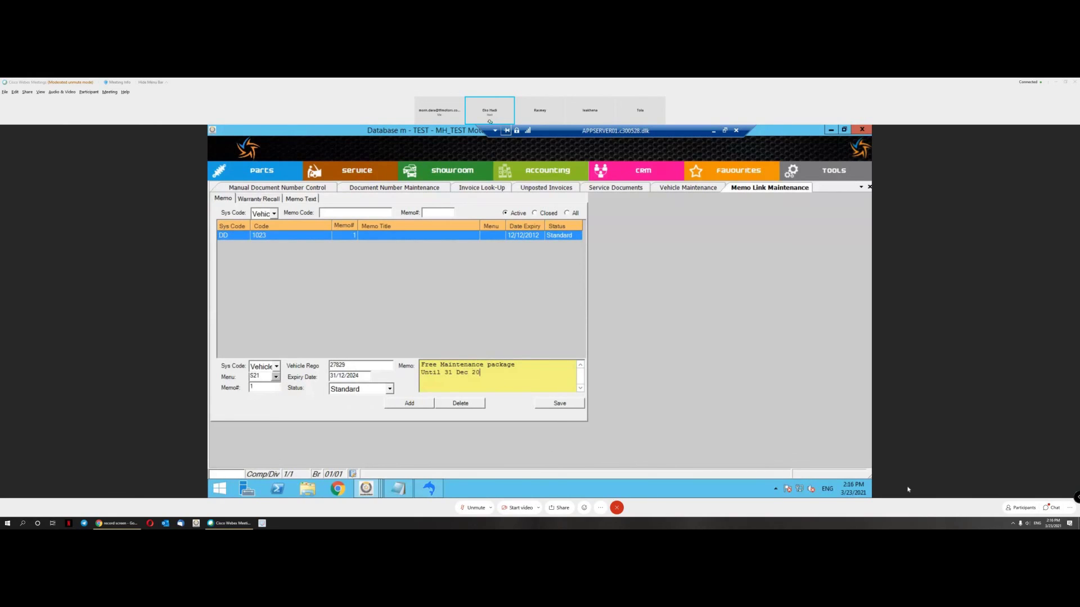
{"action": "type", "text": "24"}
{"action": "left_click", "coordinate": [561, 403]}
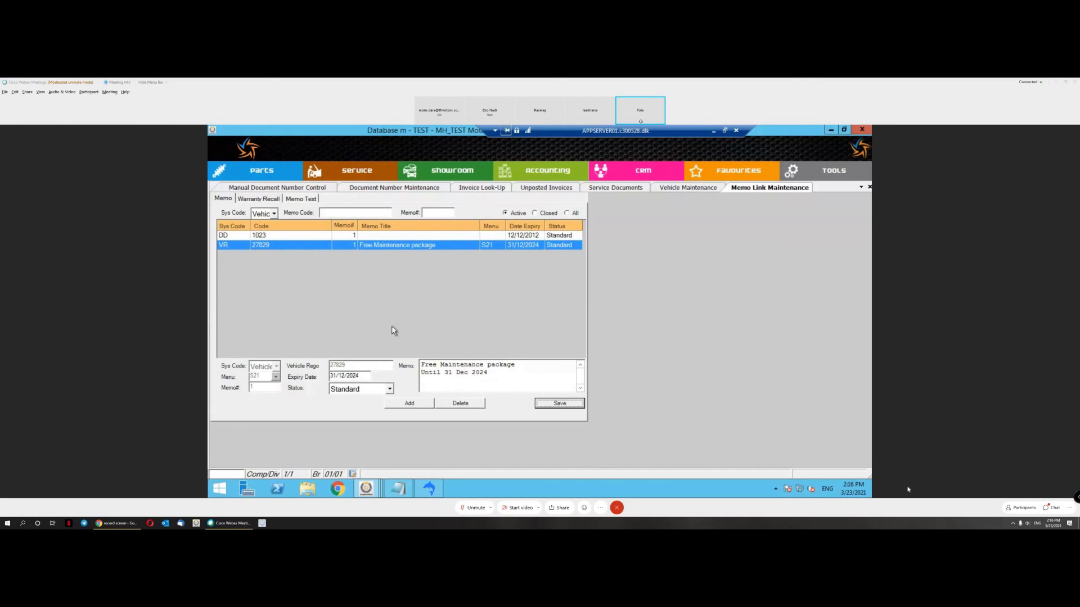
{"action": "left_click", "coordinate": [500, 372]}
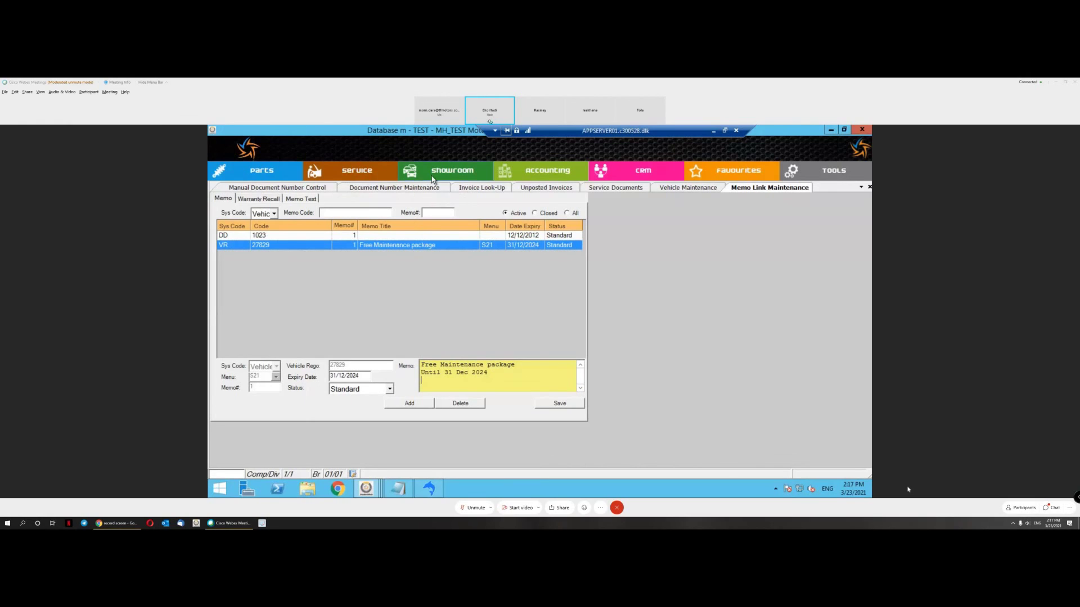
Step: Start a new RO Entry, accept both warnings, and search rego 27829 to load the MG RX5
{"action": "left_click", "coordinate": [363, 169]}
{"action": "mouse_move", "coordinate": [428, 188]}
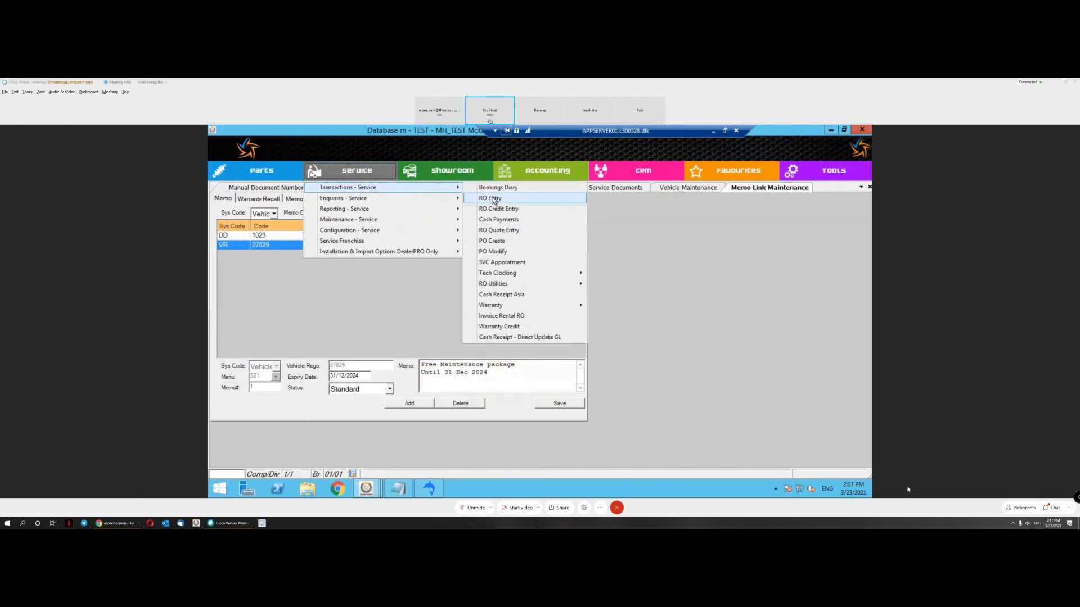
{"action": "left_click", "coordinate": [495, 198]}
{"action": "left_click", "coordinate": [575, 340]}
{"action": "left_click", "coordinate": [575, 339]}
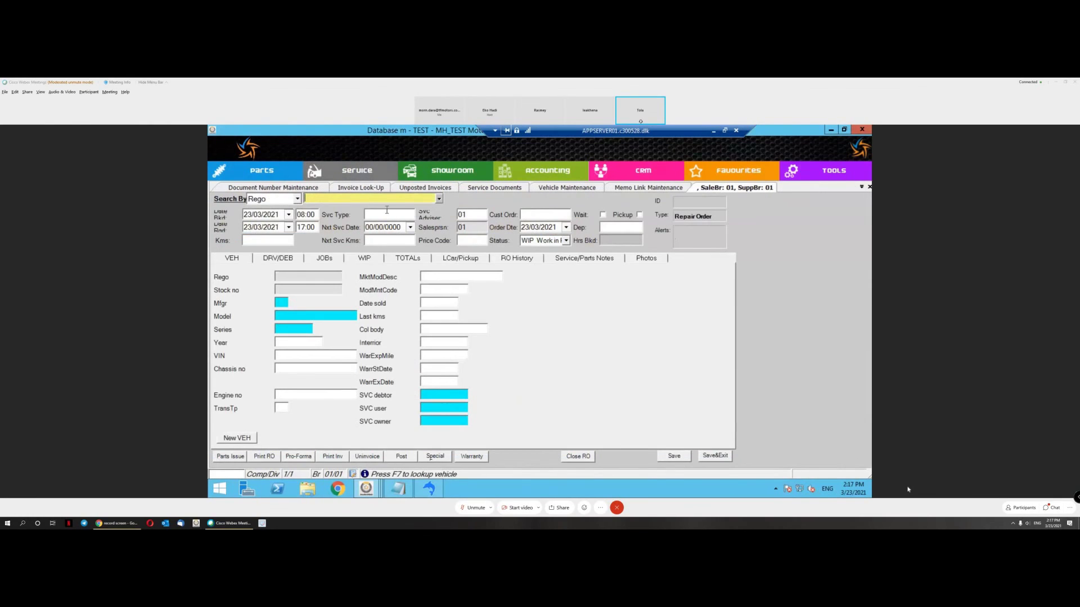
{"action": "type", "text": "27829"}
{"action": "key", "text": "Return"}
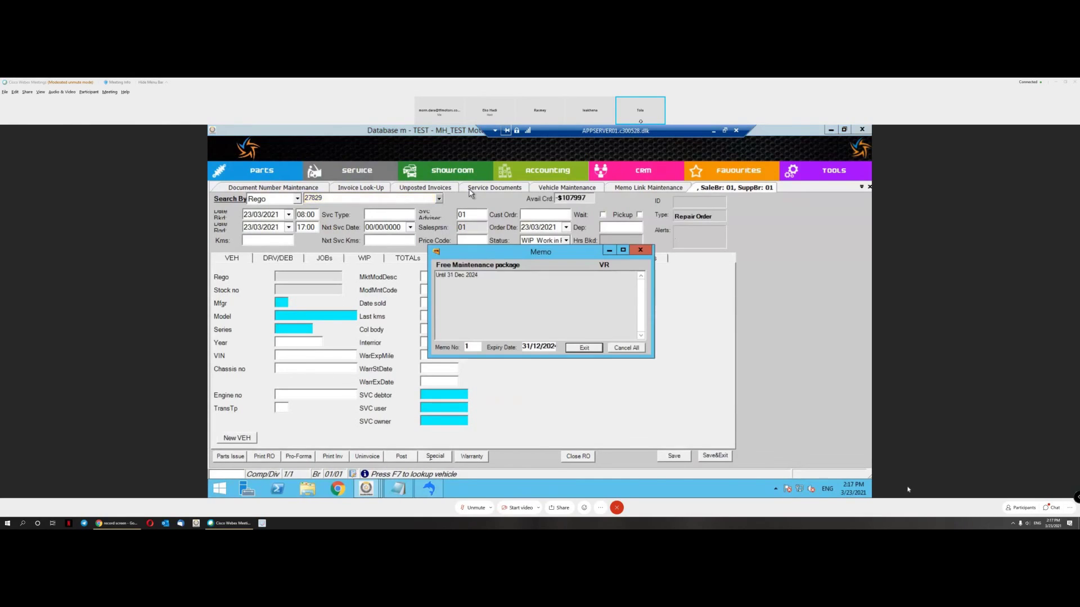
{"action": "left_click", "coordinate": [496, 284]}
Step: Append the lines 'Free Oul Filter' and 'Free Engine Oil' to the 27829 memo and save it
{"action": "left_click", "coordinate": [640, 249]}
{"action": "left_click", "coordinate": [647, 189]}
{"action": "left_click", "coordinate": [500, 378]}
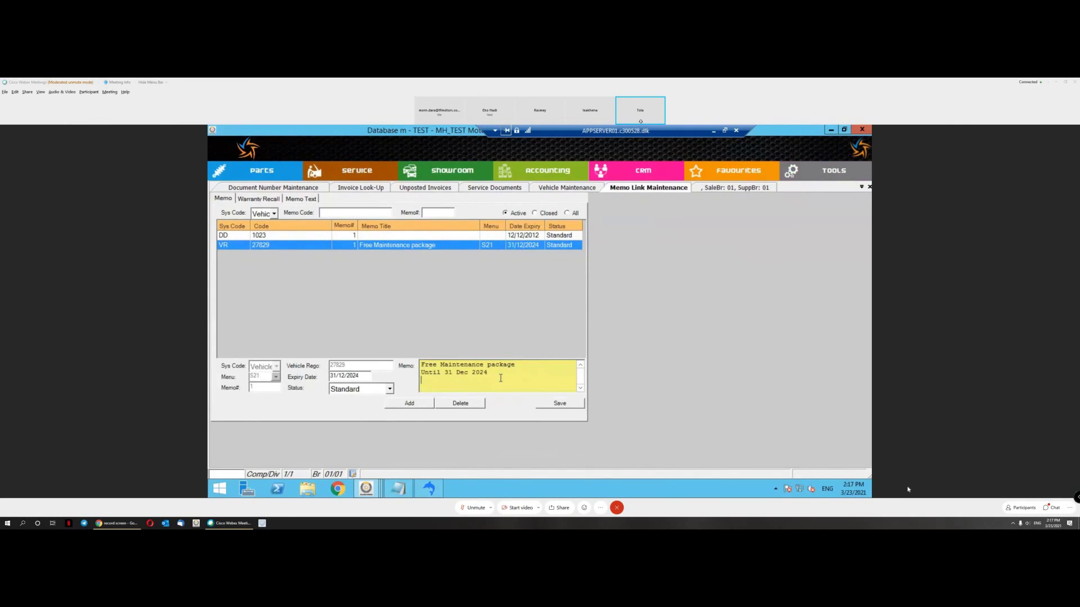
{"action": "type", "text": "Free Ou"}
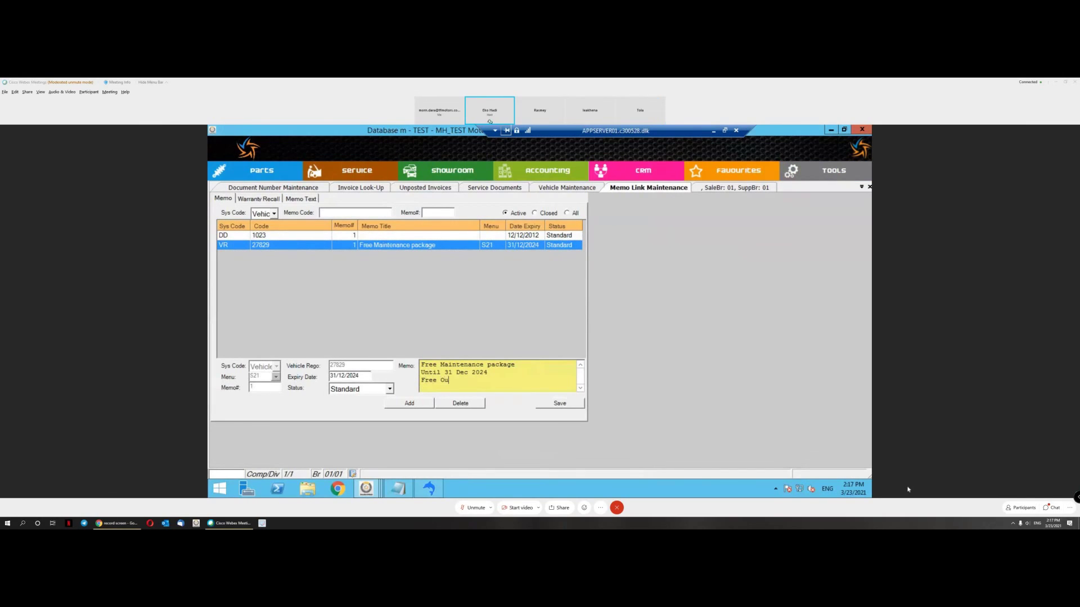
{"action": "type", "text": "l Filter"}
{"action": "key", "text": "Return"}
{"action": "type", "text": "Free Engine Oil"}
{"action": "left_click", "coordinate": [567, 408]}
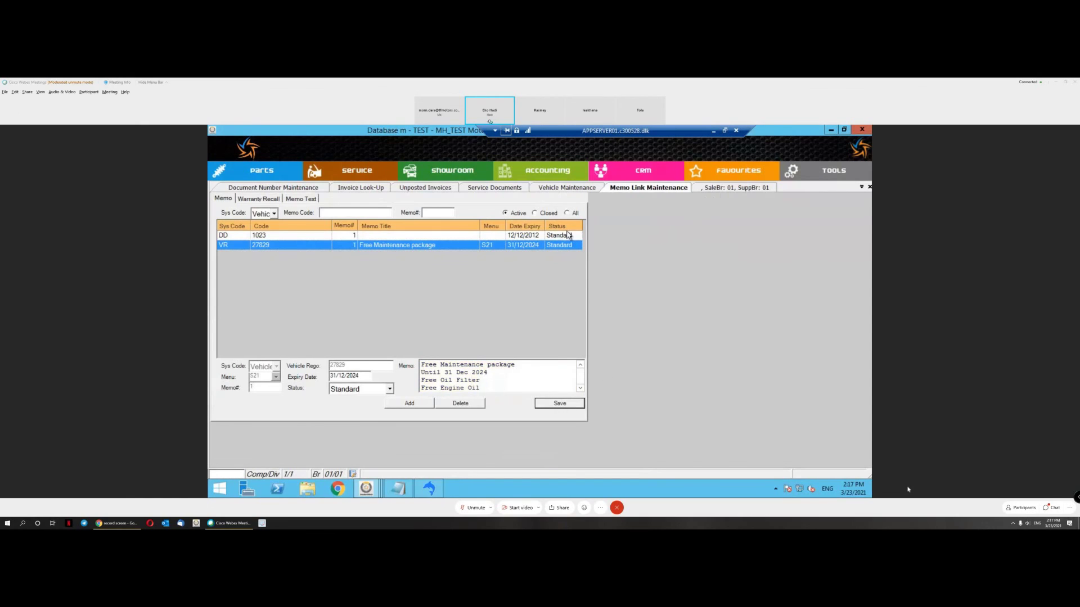
Step: Back on the repair order, review the updated memo popup and close it
{"action": "key", "text": "ctrl+Tab"}
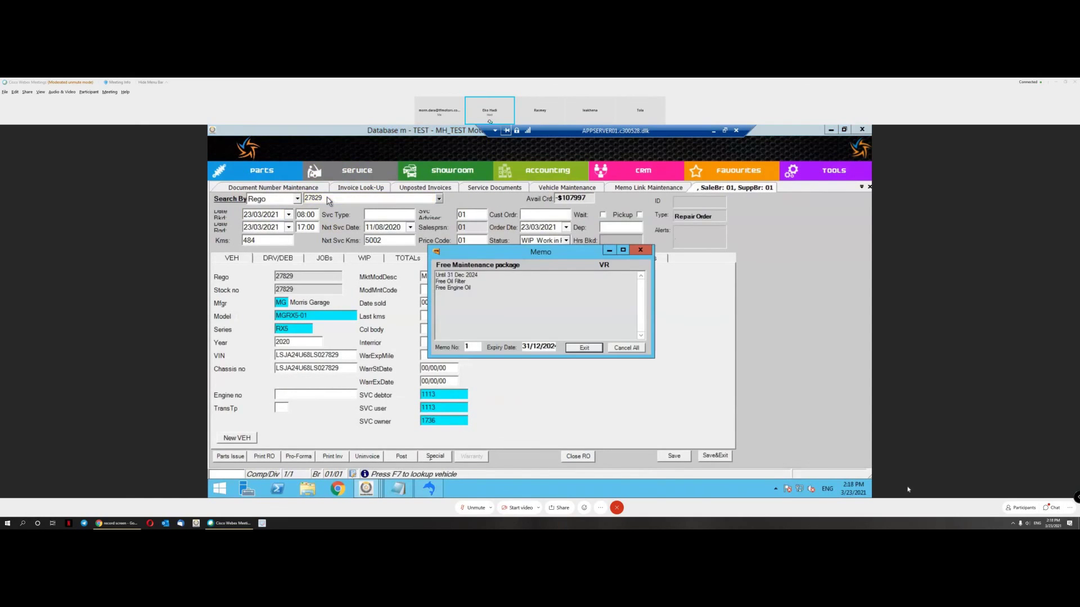
{"action": "left_click", "coordinate": [481, 293]}
{"action": "key", "text": "ctrl+a"}
{"action": "left_click", "coordinate": [483, 297]}
{"action": "left_click_drag", "start_coordinate": [437, 276], "coordinate": [467, 282]}
{"action": "left_click", "coordinate": [494, 297]}
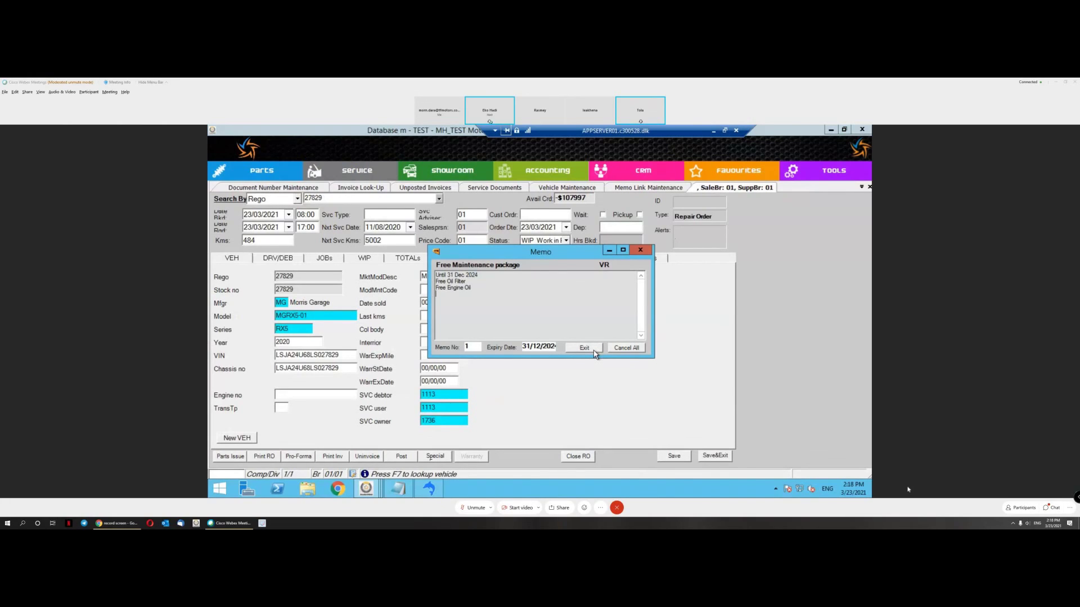
{"action": "left_click", "coordinate": [584, 348]}
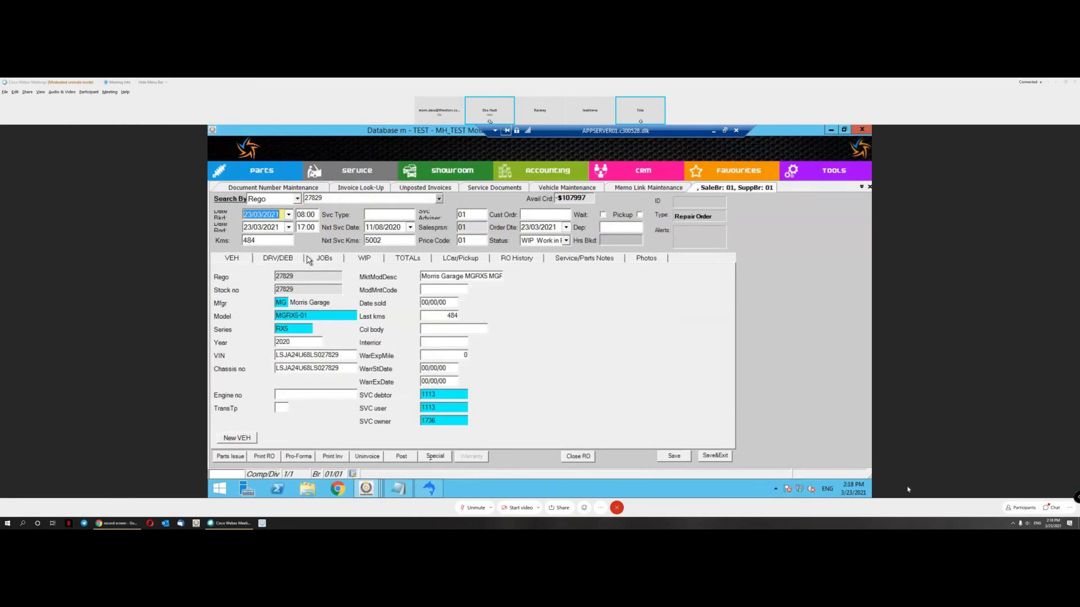
Step: Add a General Repair job to R01308 from the JOBs tab and save it
{"action": "left_click", "coordinate": [309, 259]}
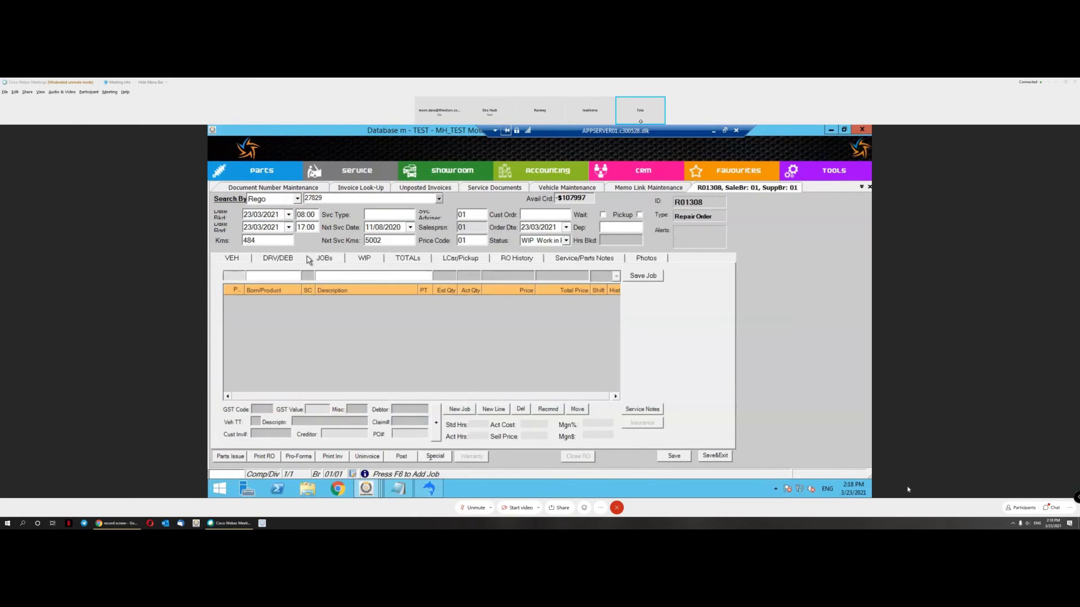
{"action": "left_click", "coordinate": [460, 409]}
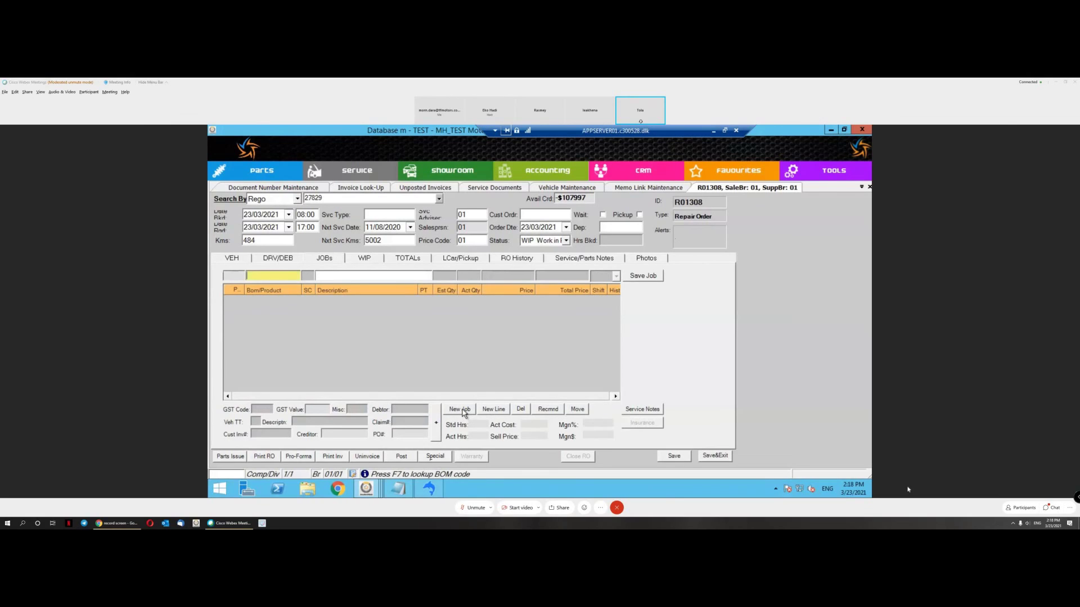
{"action": "key", "text": "Tab"}
{"action": "left_click", "coordinate": [644, 280]}
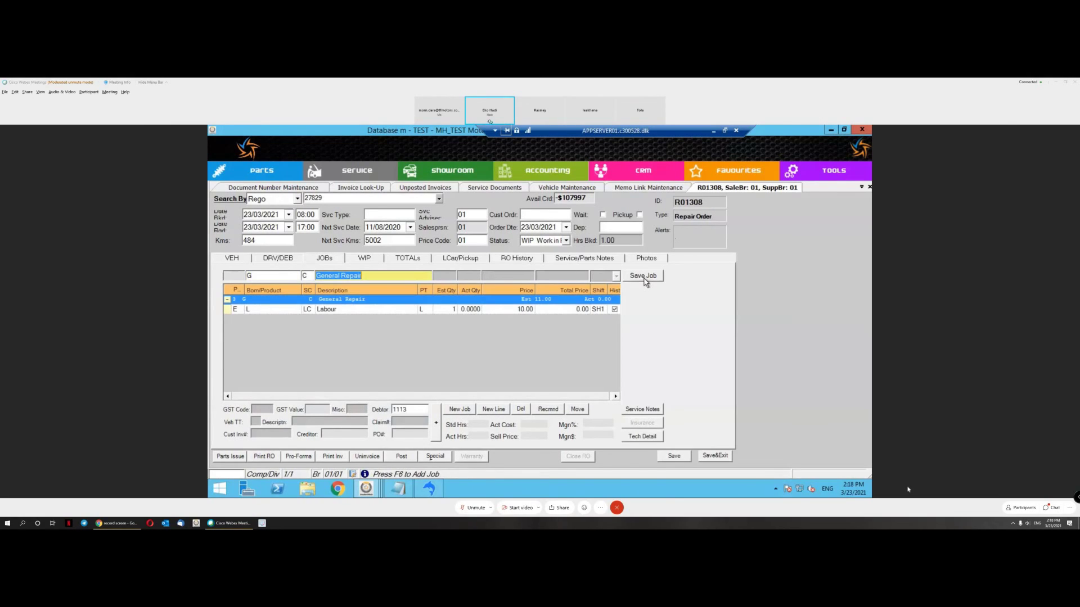
Step: Browse RO History, viewing past orders R00955 and R00496, and check the Labour line
{"action": "left_click", "coordinate": [521, 262]}
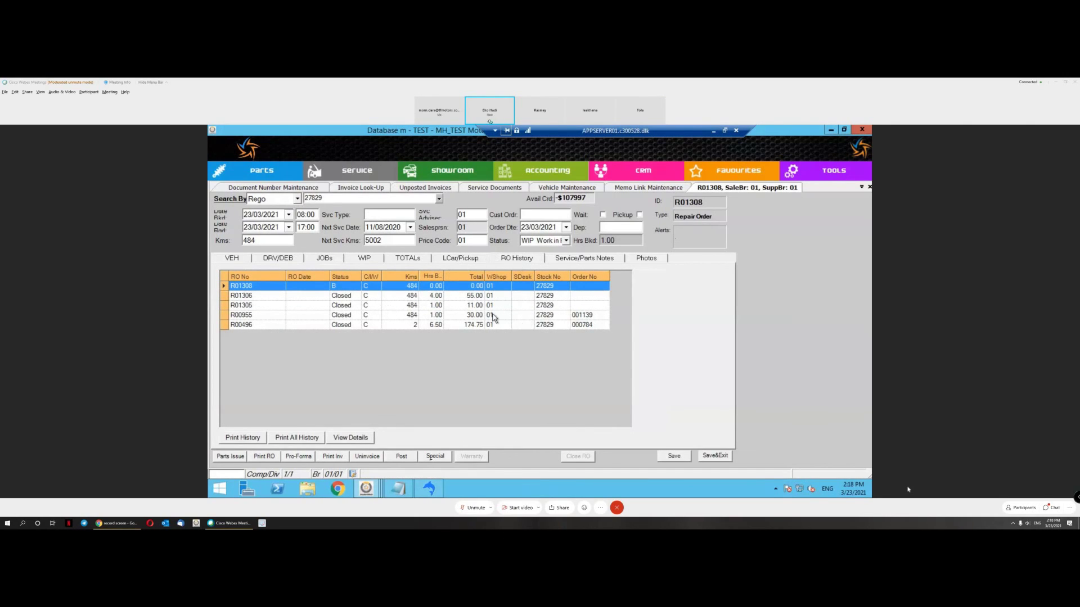
{"action": "left_click", "coordinate": [456, 319]}
{"action": "double_click", "coordinate": [454, 316]}
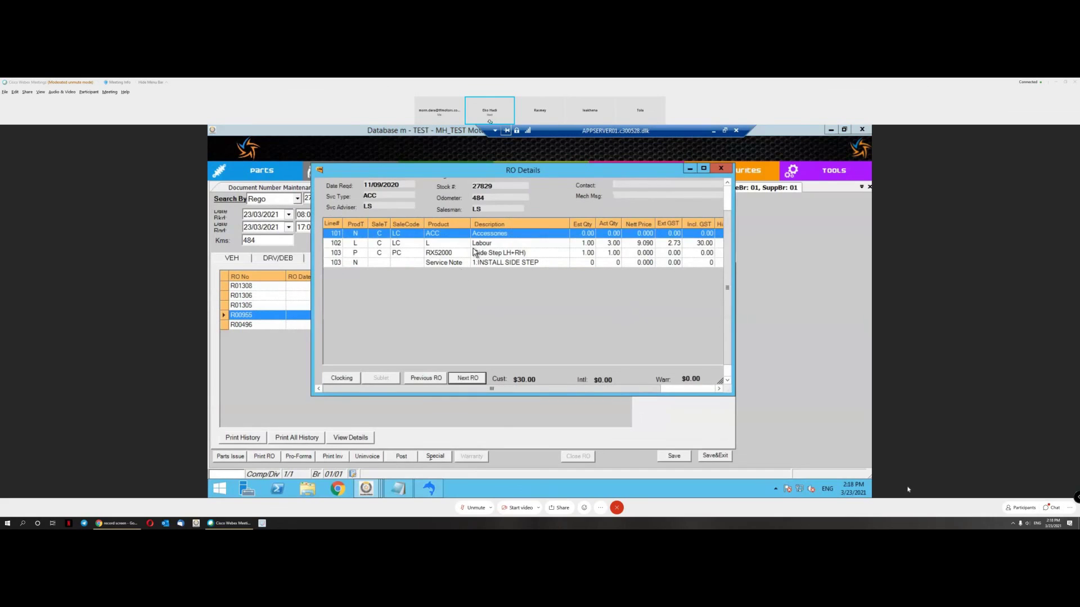
{"action": "left_click", "coordinate": [720, 168]}
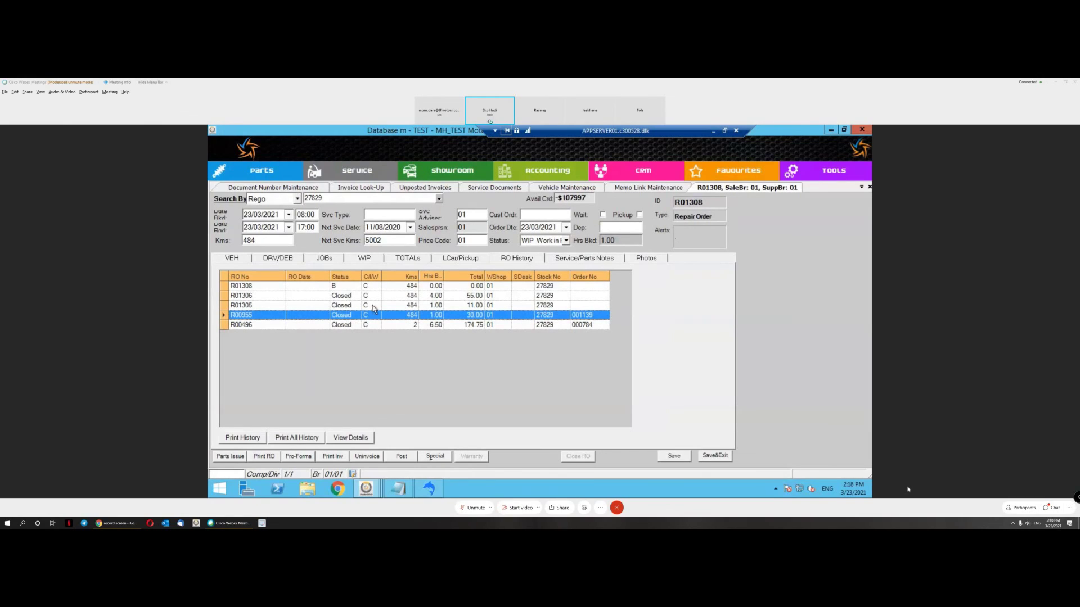
{"action": "left_click", "coordinate": [325, 260]}
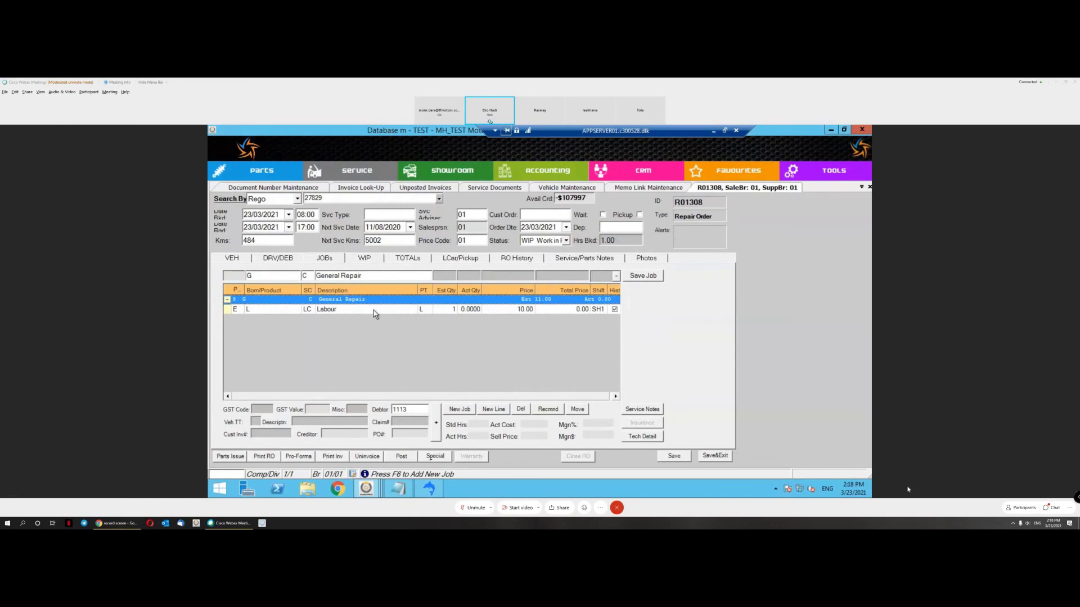
{"action": "left_click", "coordinate": [392, 311]}
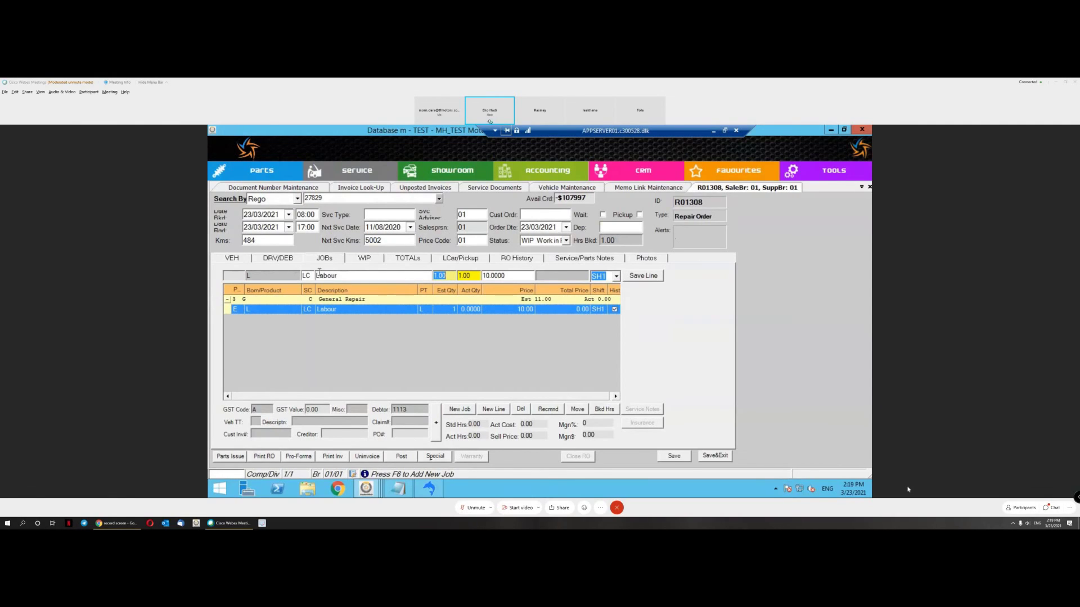
{"action": "left_click", "coordinate": [517, 260]}
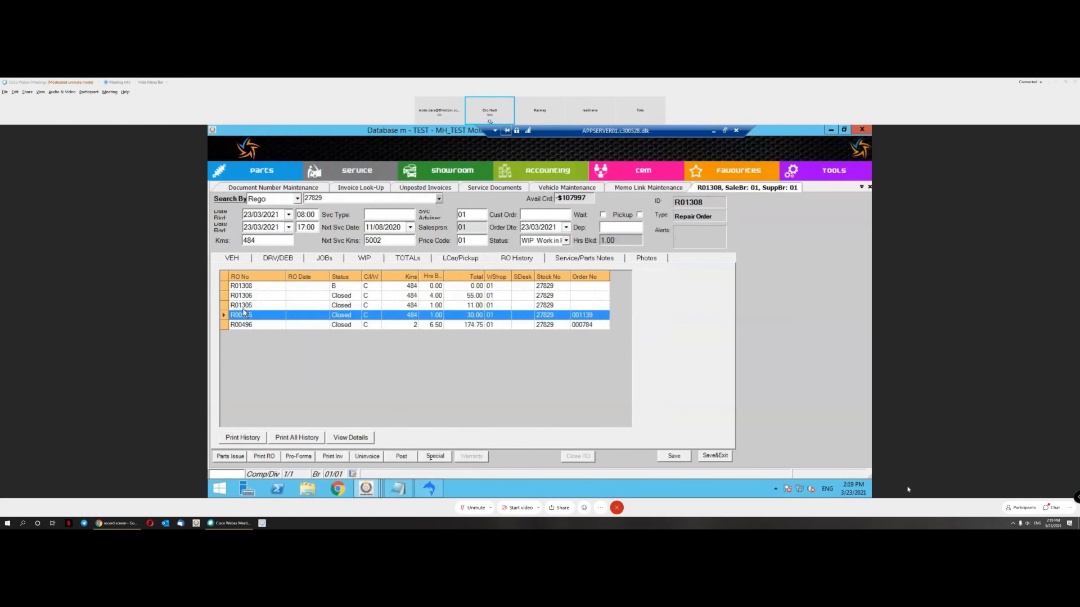
{"action": "left_click", "coordinate": [579, 326]}
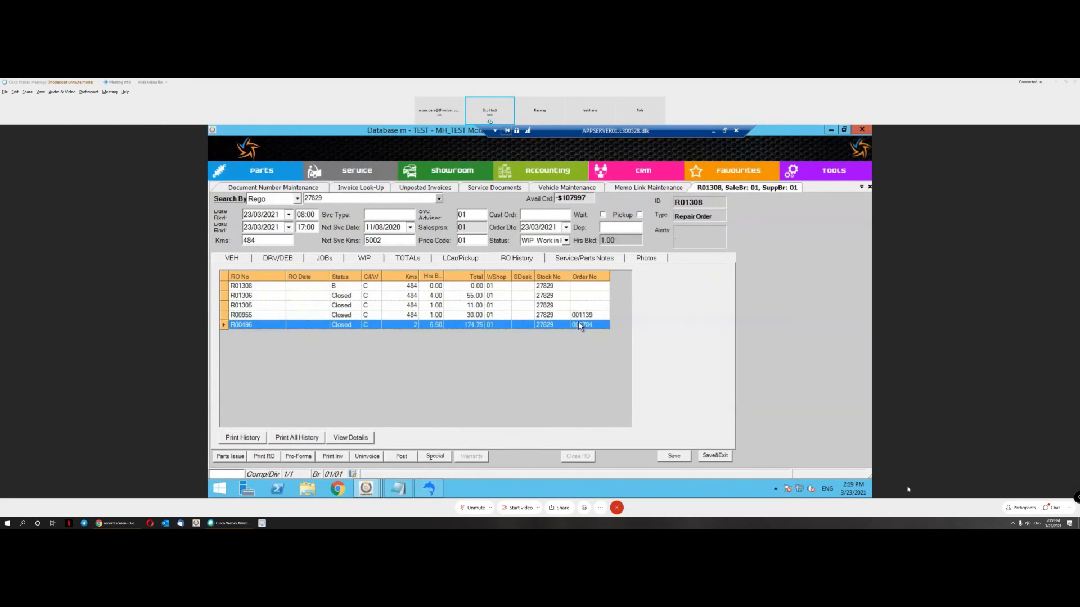
{"action": "left_click", "coordinate": [321, 262]}
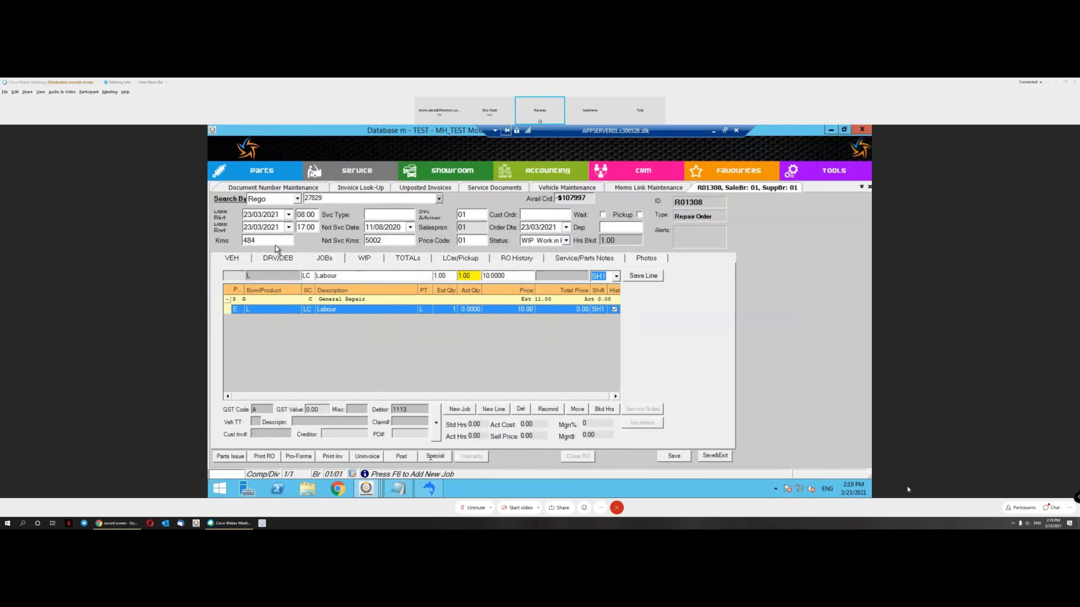
Step: Review R01308's DRV/DEB, VEH and WIP tabs, then Save&Exit the order
{"action": "left_click", "coordinate": [268, 263]}
{"action": "left_click", "coordinate": [237, 262]}
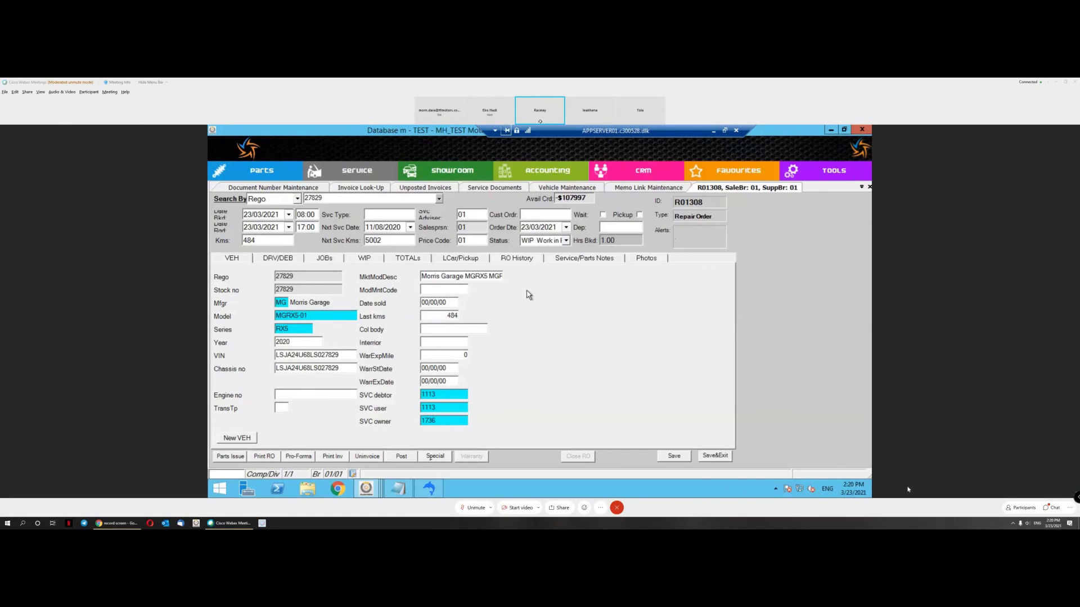
{"action": "left_click", "coordinate": [354, 261]}
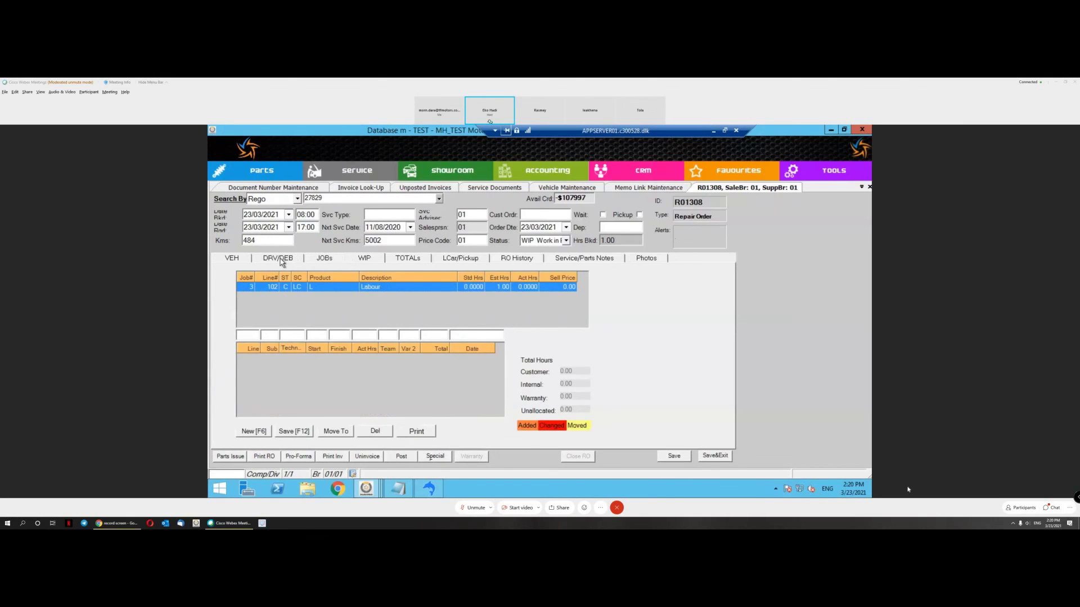
{"action": "left_click", "coordinate": [280, 259]}
{"action": "left_click", "coordinate": [243, 264]}
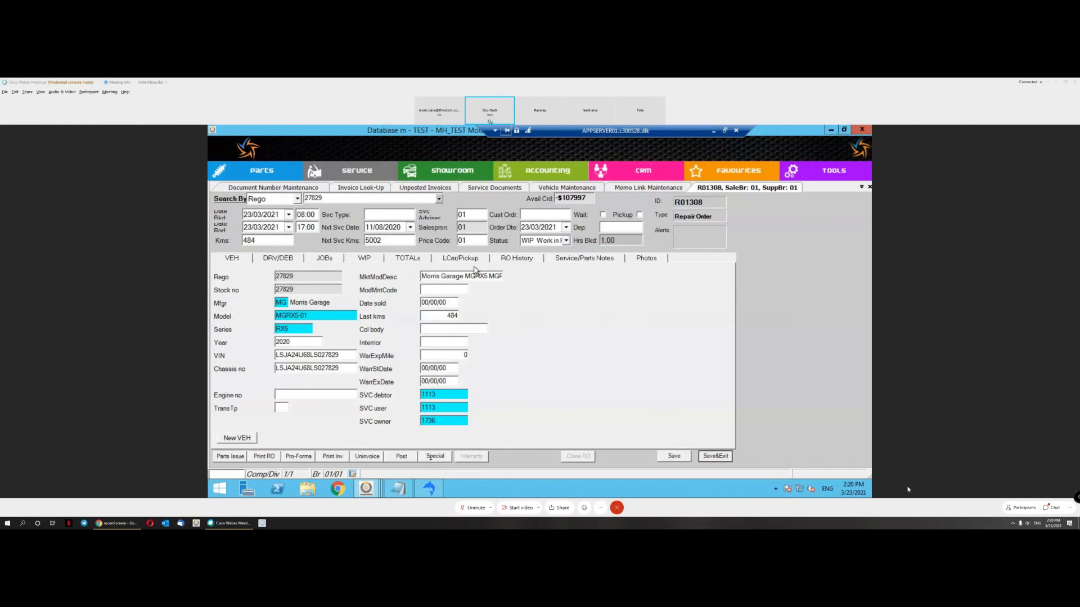
{"action": "left_click", "coordinate": [715, 455]}
{"action": "left_click", "coordinate": [354, 169]}
Step: Open the Vehicle Display Template setup and add a new field to SVC_Temp
{"action": "mouse_move", "coordinate": [363, 234]}
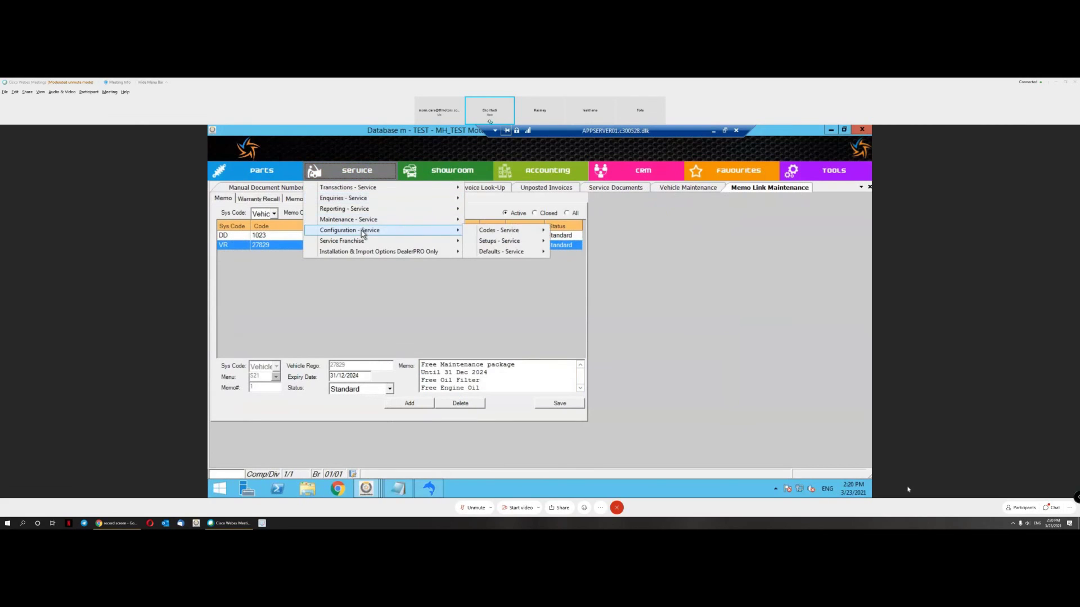
{"action": "mouse_move", "coordinate": [391, 221]}
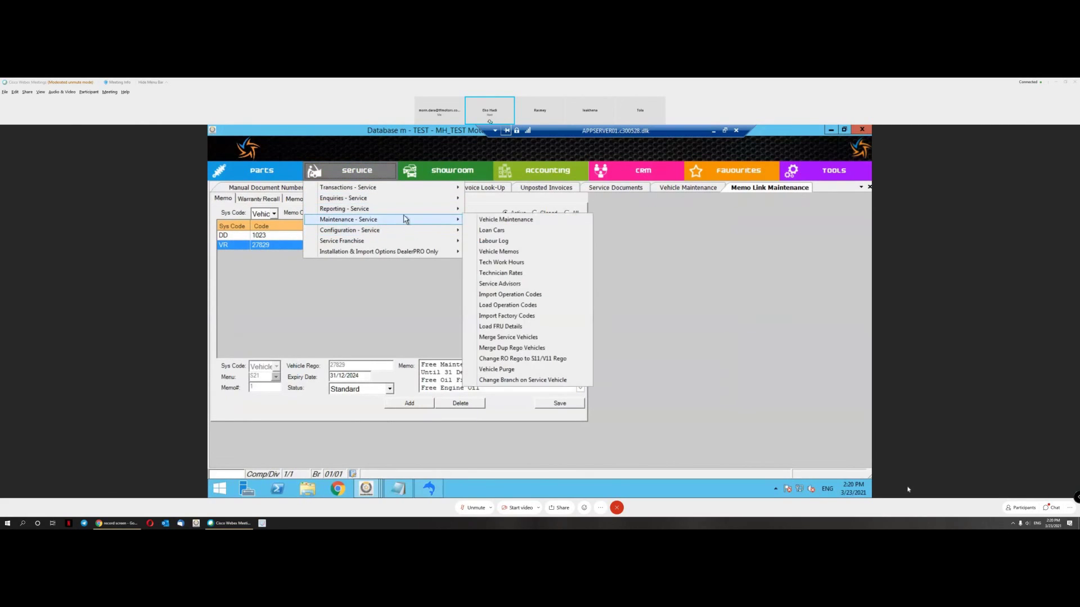
{"action": "mouse_move", "coordinate": [508, 242]}
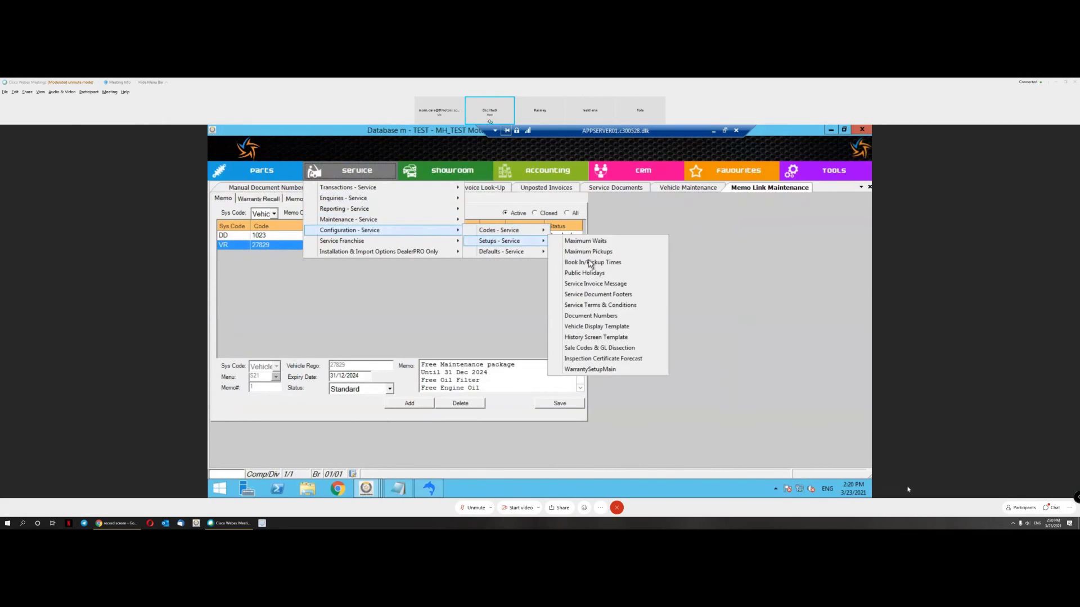
{"action": "left_click", "coordinate": [591, 326]}
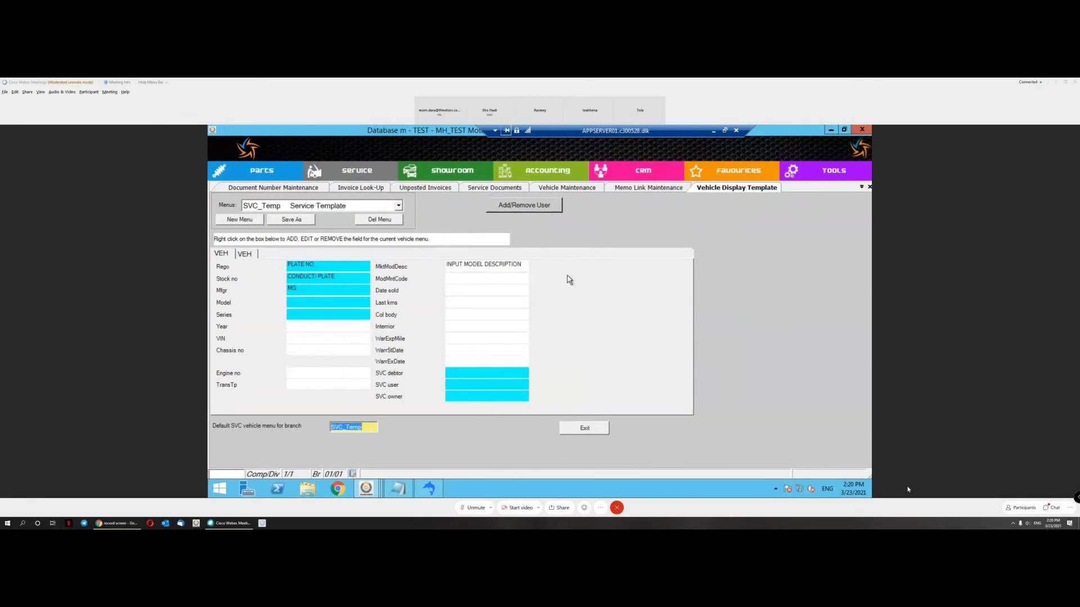
{"action": "right_click", "coordinate": [657, 264]}
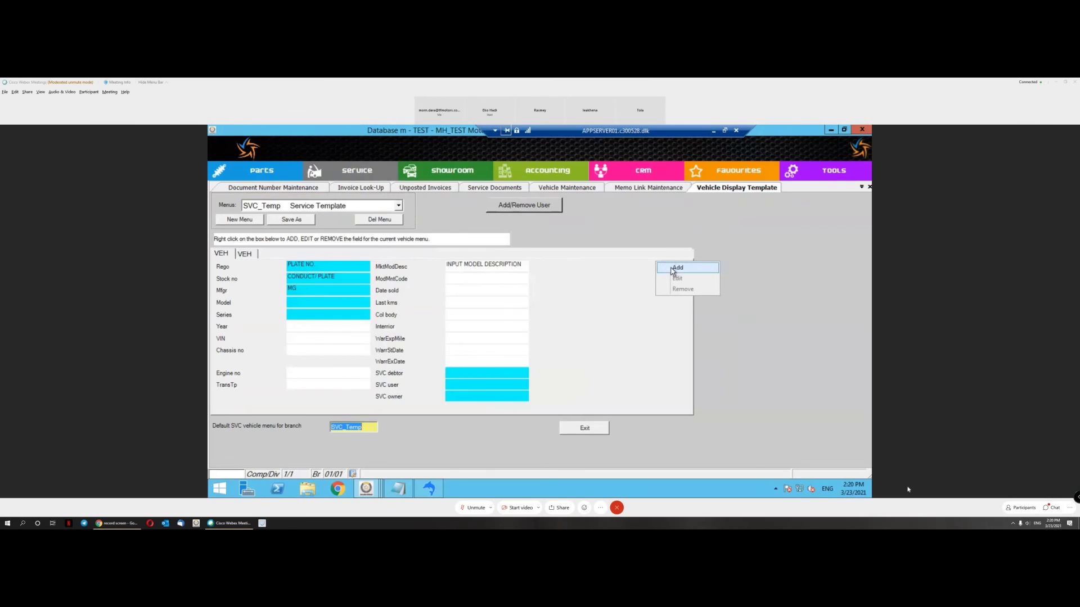
{"action": "left_click", "coordinate": [671, 269]}
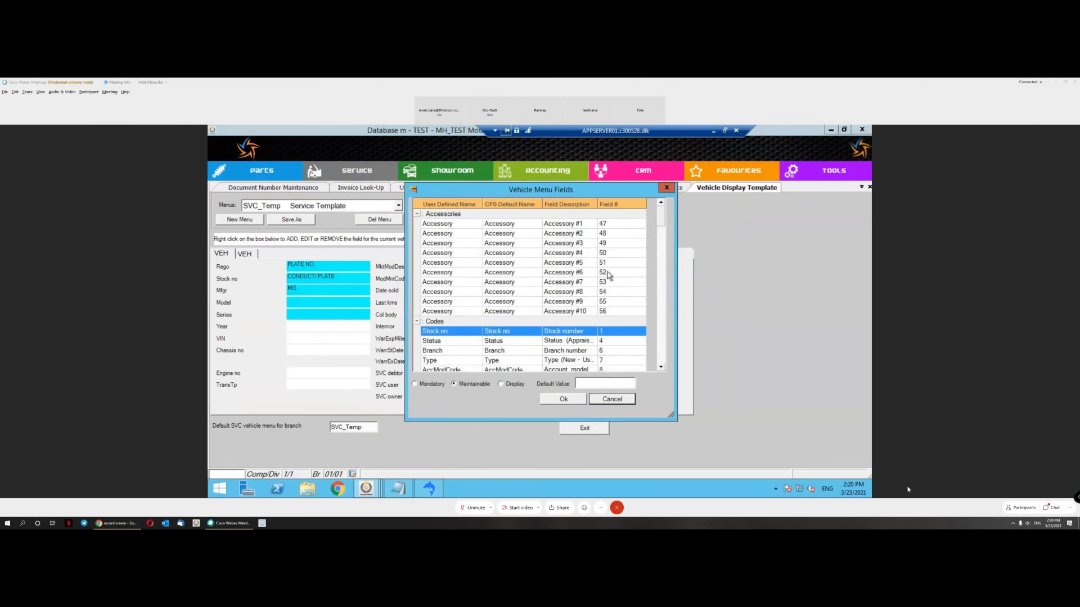
Step: Pick the Miscellaneous field MiscValue2, rename it Oil Filter, and confirm
{"action": "left_click", "coordinate": [417, 215]}
{"action": "left_click", "coordinate": [418, 224]}
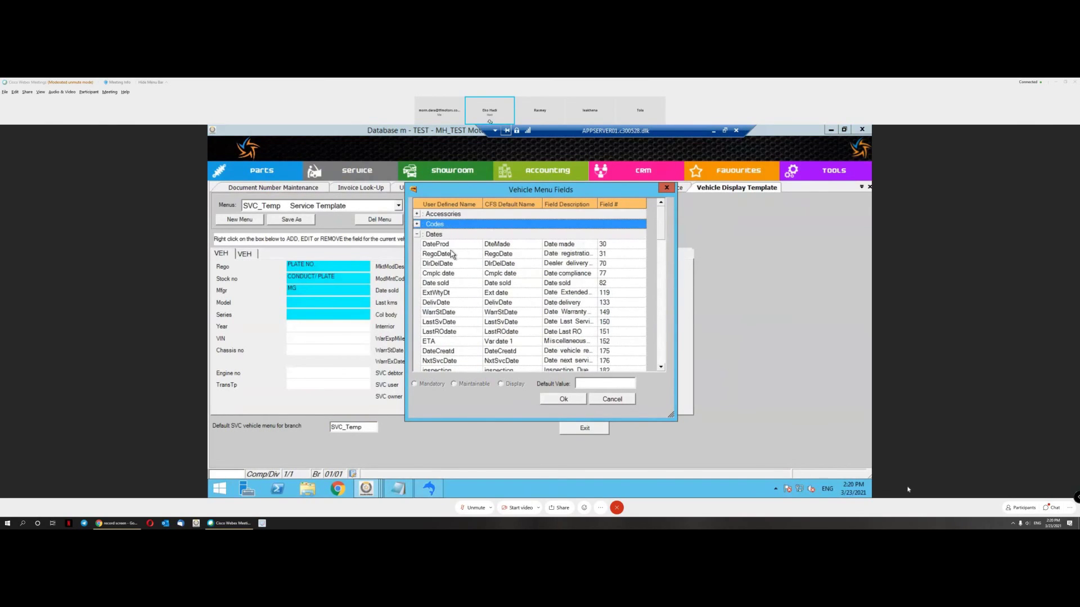
{"action": "left_click", "coordinate": [417, 234]}
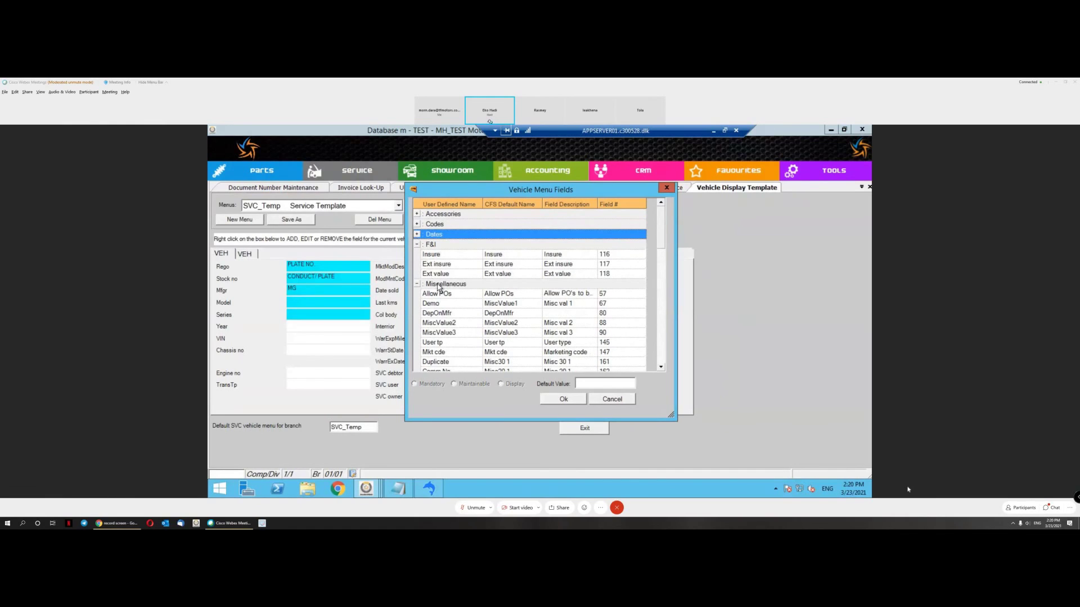
{"action": "left_click", "coordinate": [450, 305]}
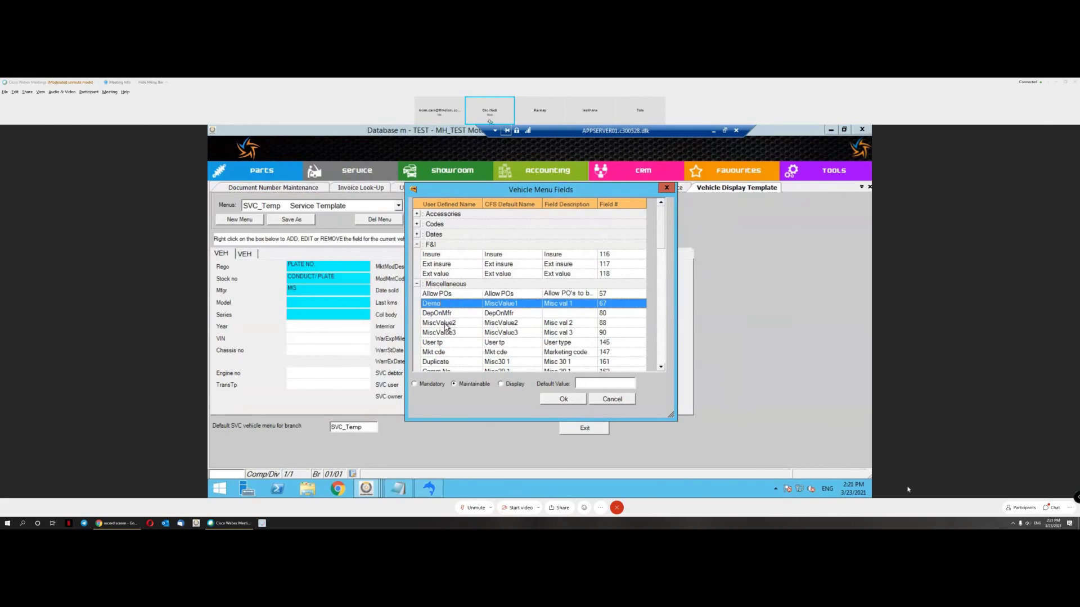
{"action": "left_click", "coordinate": [445, 323]}
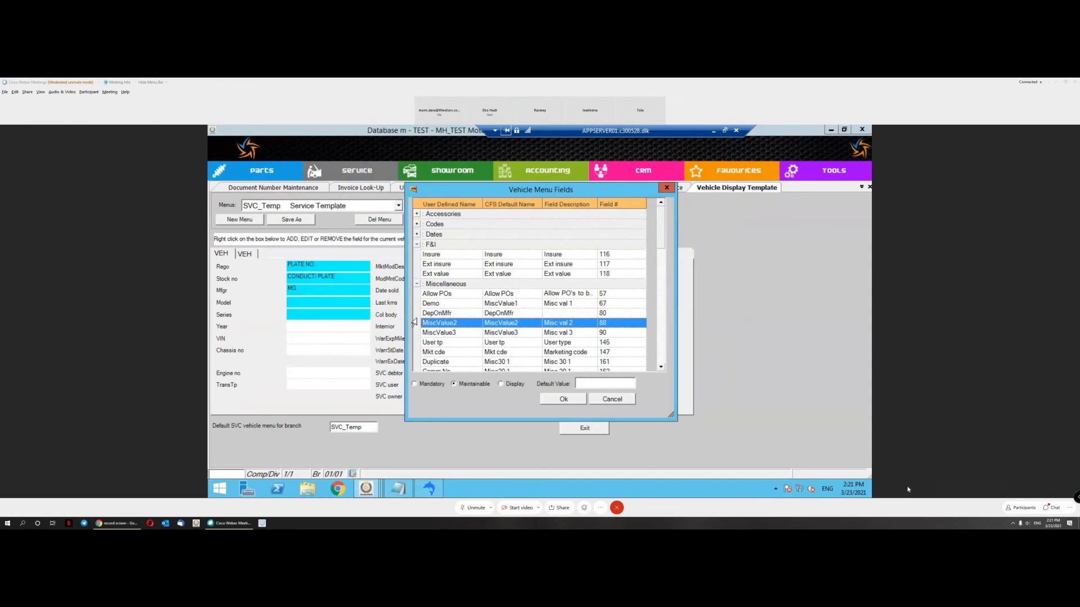
{"action": "type", "text": "o"}
{"action": "left_click", "coordinate": [563, 399]}
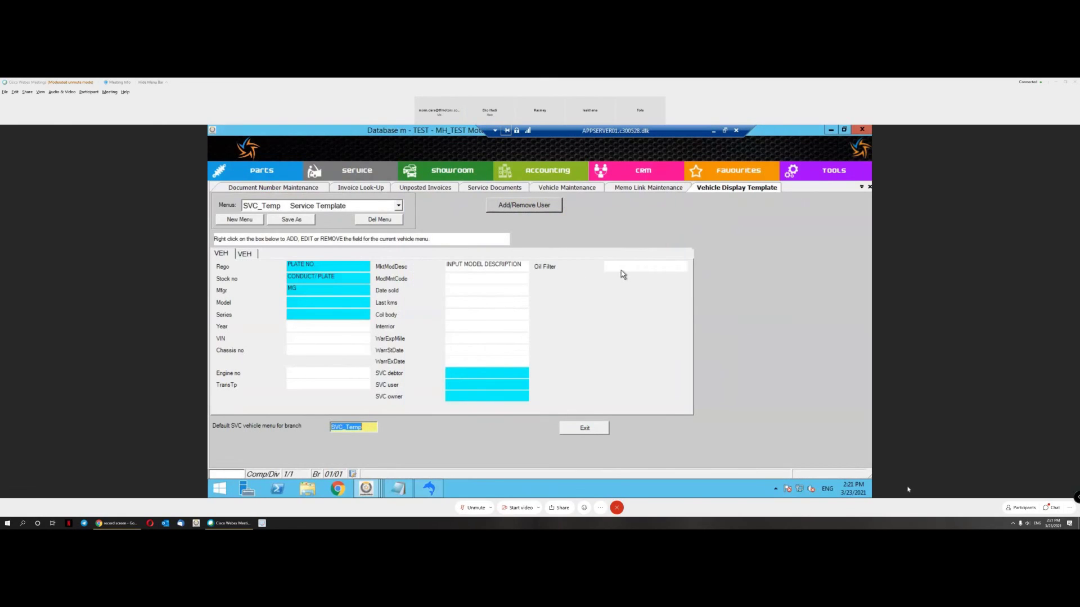
Step: Close the display template and start a new repair order, accepting warnings and dismissing the memo
{"action": "left_click", "coordinate": [588, 430]}
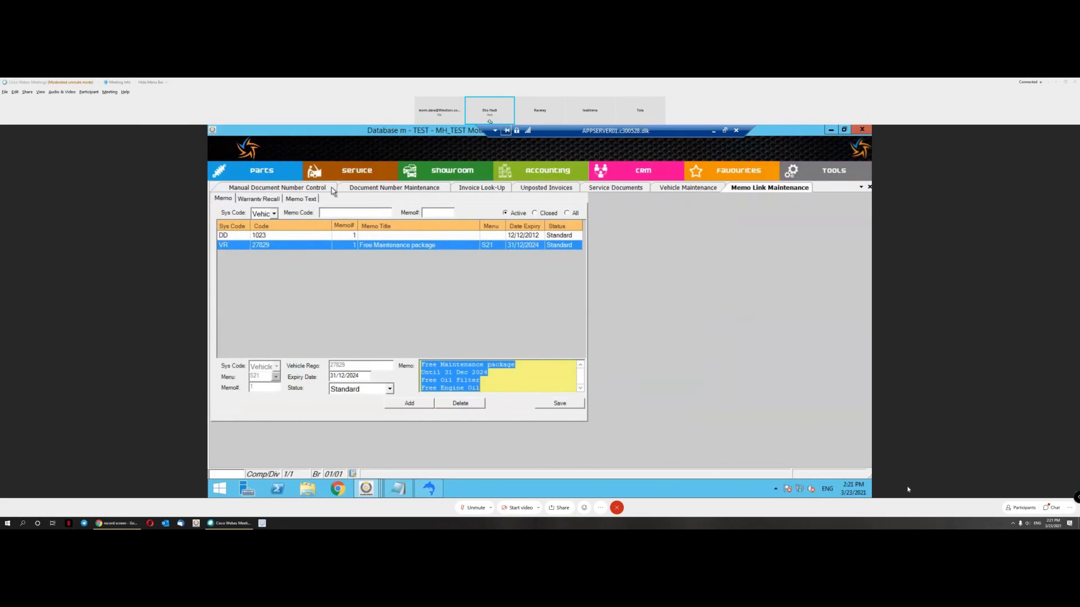
{"action": "left_click", "coordinate": [364, 176]}
{"action": "mouse_move", "coordinate": [374, 188]}
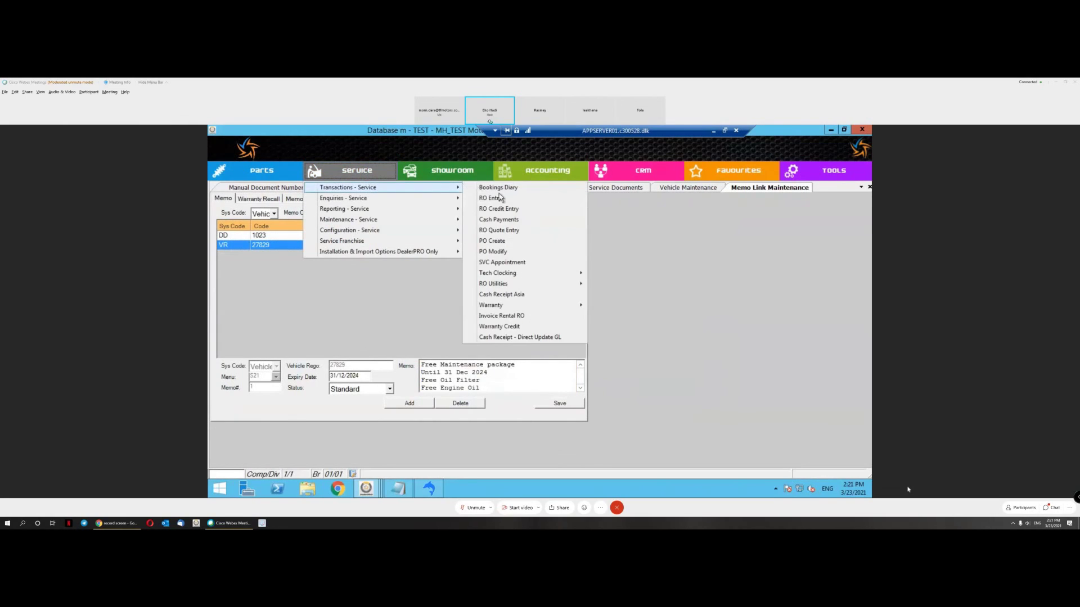
{"action": "left_click", "coordinate": [590, 343]}
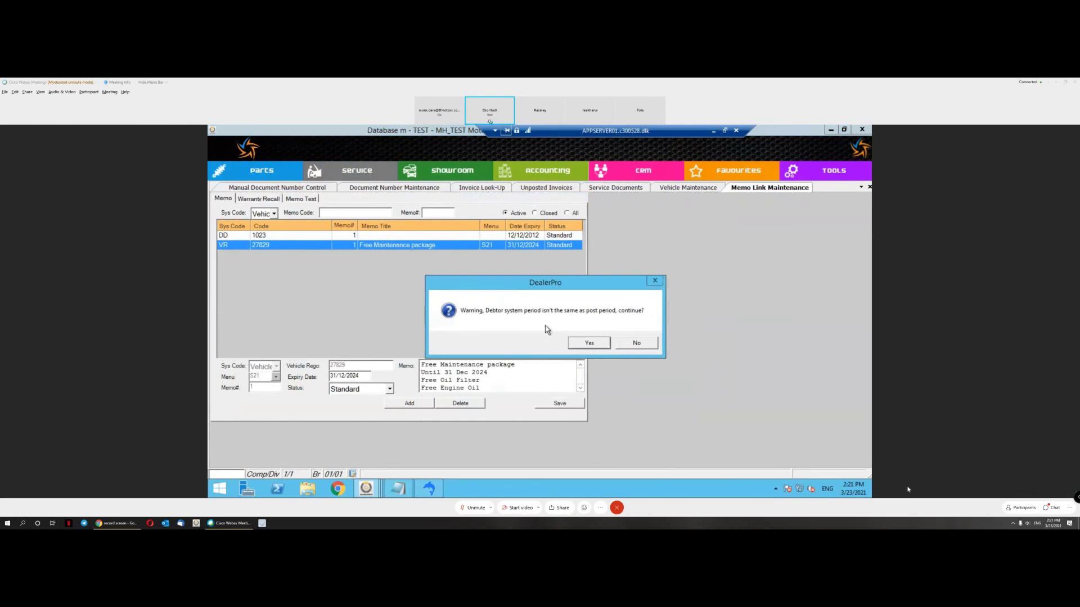
{"action": "left_click", "coordinate": [589, 343]}
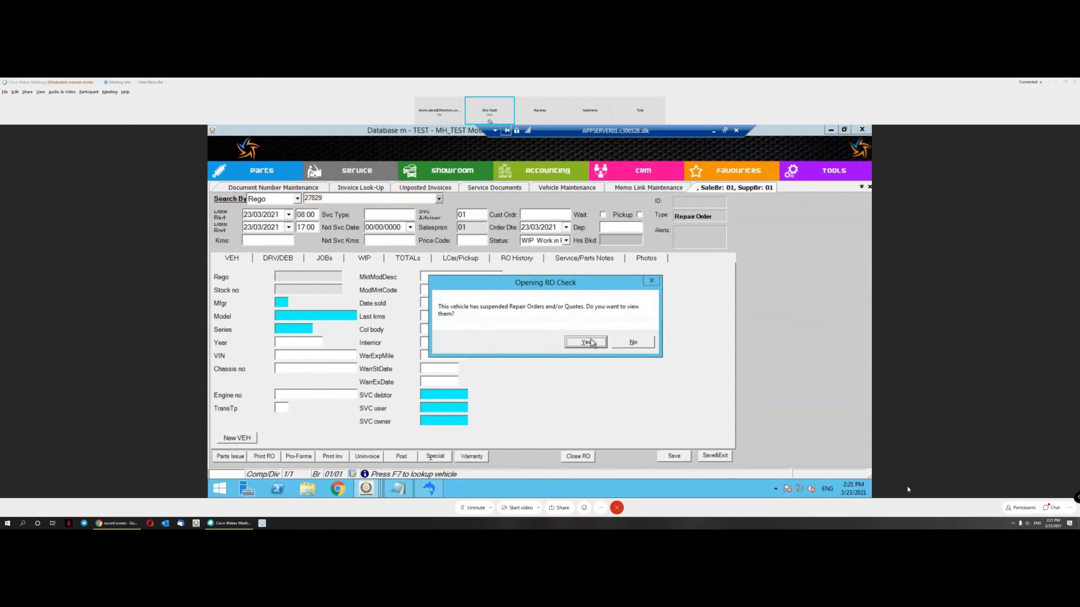
{"action": "left_click", "coordinate": [626, 345]}
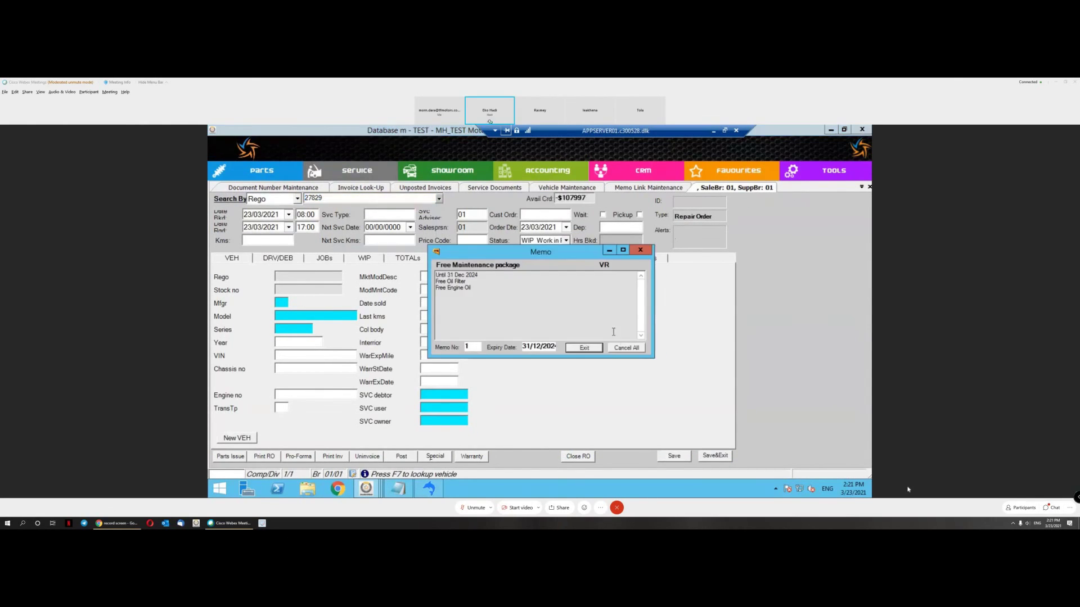
{"action": "left_click", "coordinate": [585, 348]}
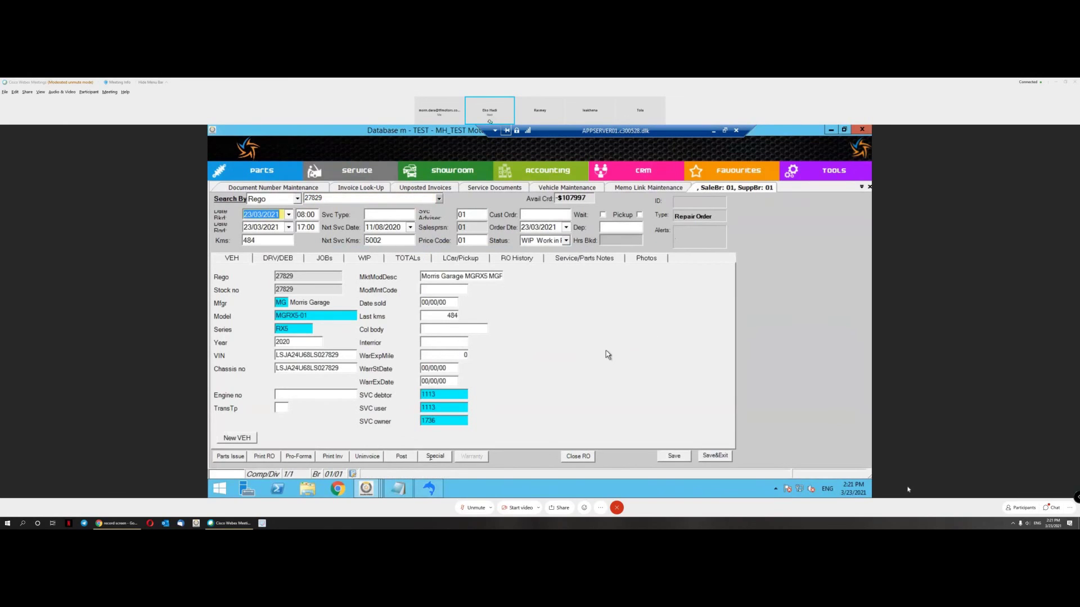
Step: Abandon the repair order without job lines and close the TEST database window
{"action": "left_click", "coordinate": [717, 456]}
{"action": "left_click", "coordinate": [620, 338]}
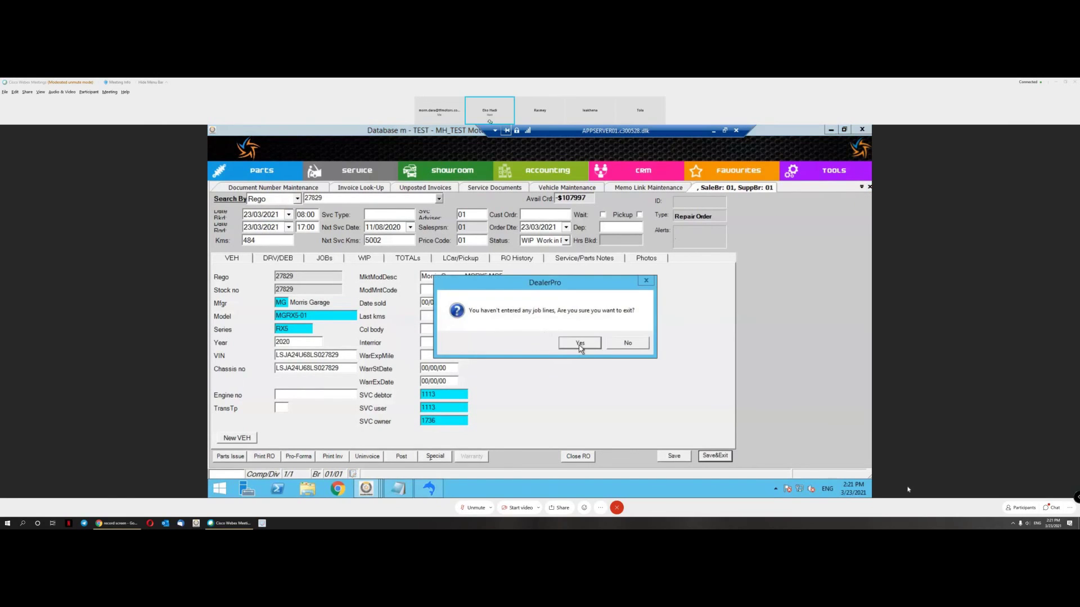
{"action": "left_click", "coordinate": [580, 342]}
{"action": "left_click", "coordinate": [862, 130]}
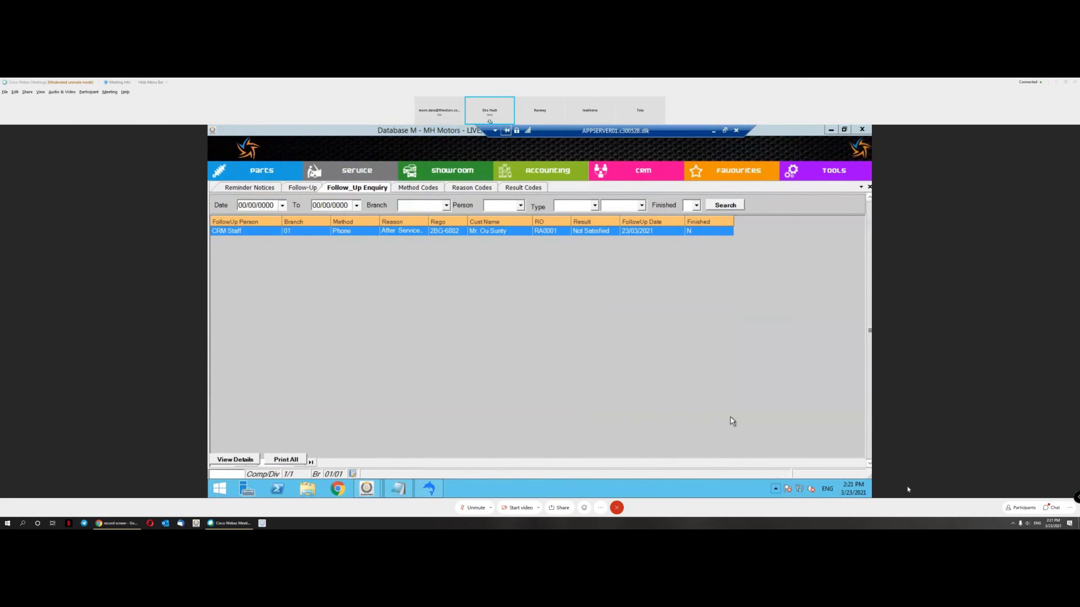
Step: Log back in to the TEST database and open the Vehicle Display Template's menu list
{"action": "left_click", "coordinate": [814, 484]}
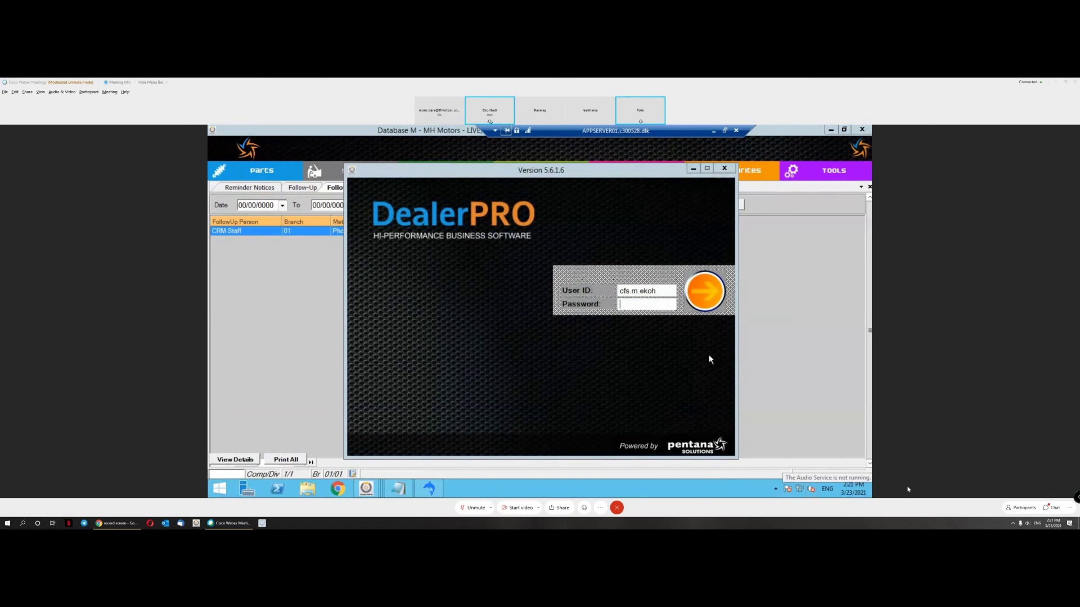
{"action": "left_click", "coordinate": [634, 303]}
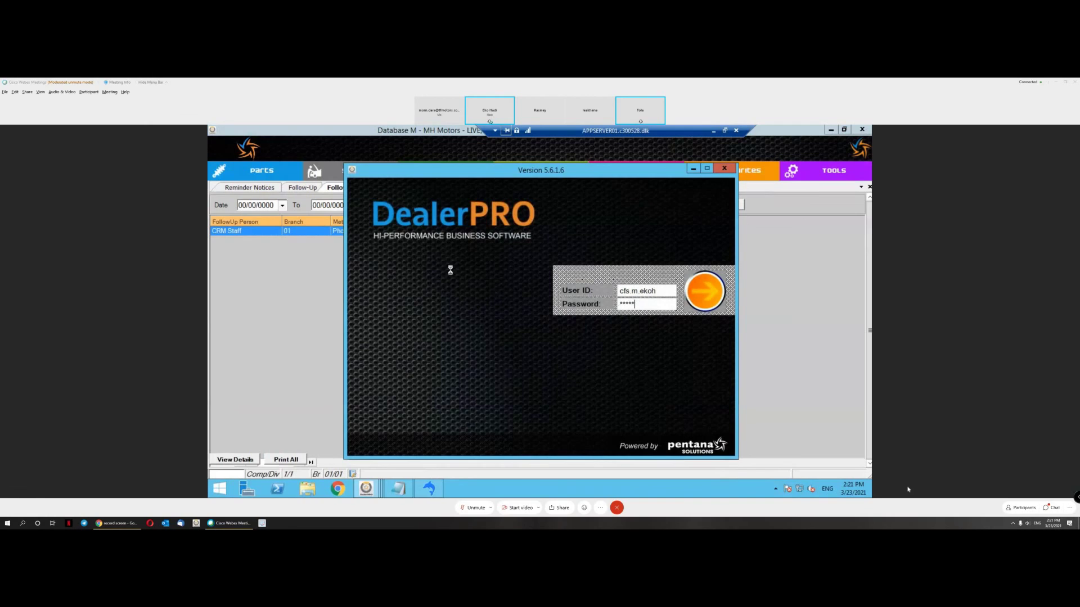
{"action": "left_click", "coordinate": [350, 175]}
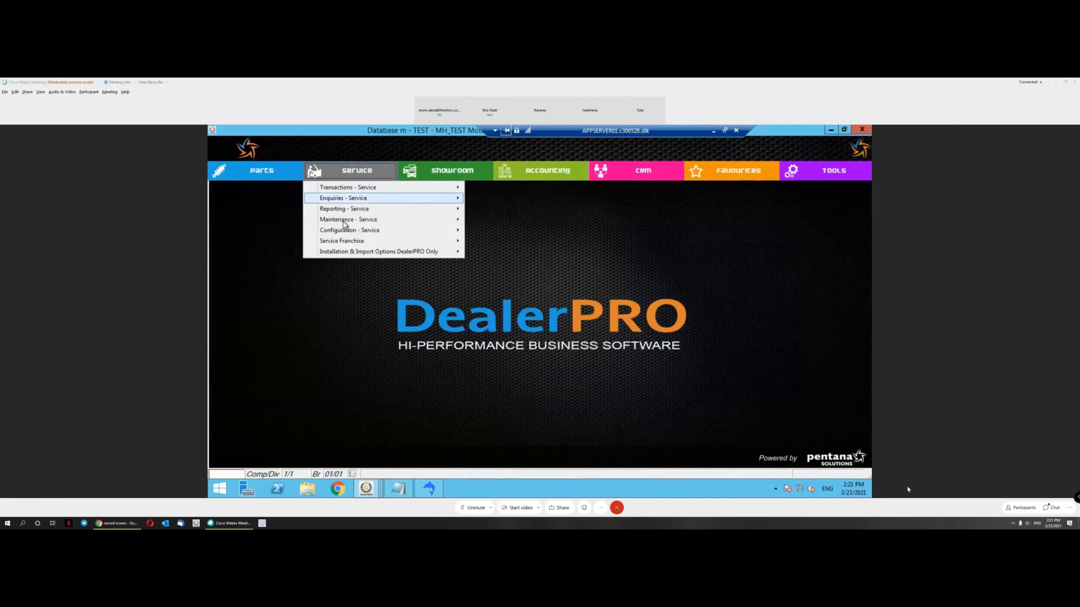
{"action": "mouse_move", "coordinate": [433, 231]}
{"action": "mouse_move", "coordinate": [523, 243]}
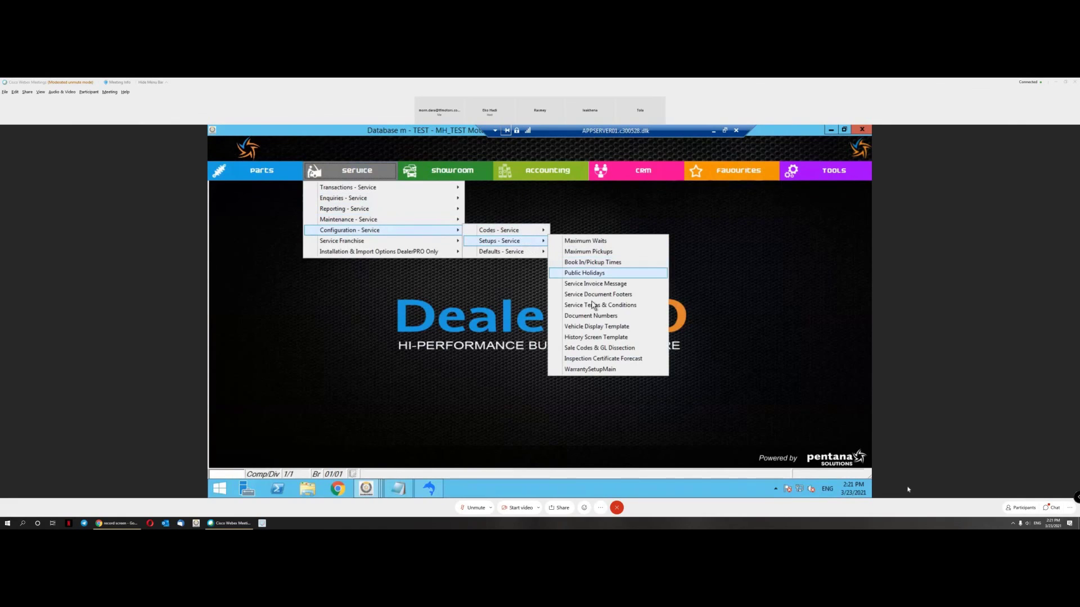
{"action": "left_click", "coordinate": [597, 327]}
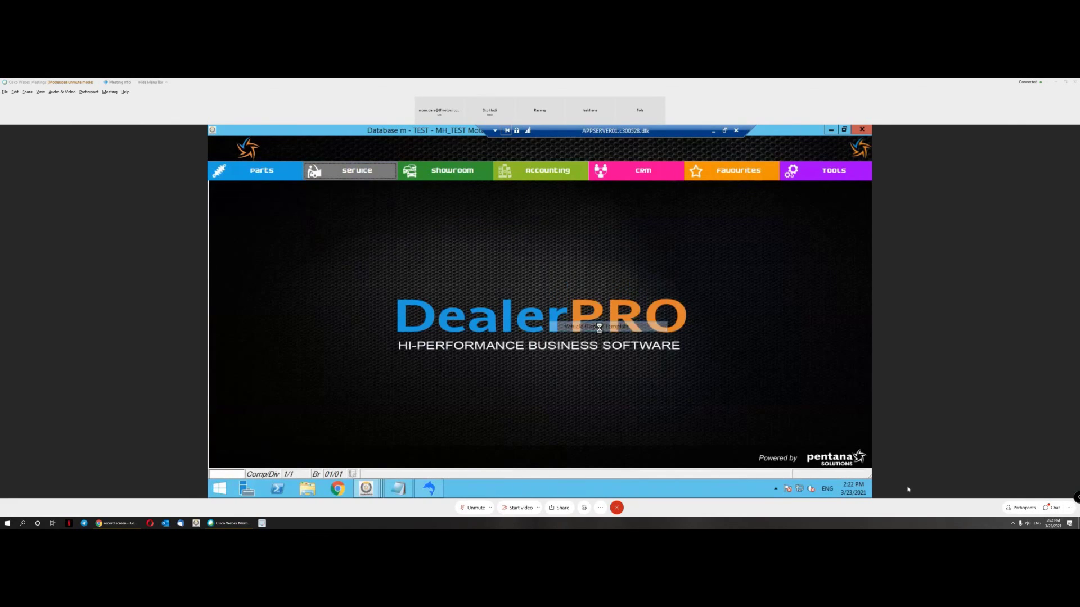
{"action": "left_click", "coordinate": [338, 208]}
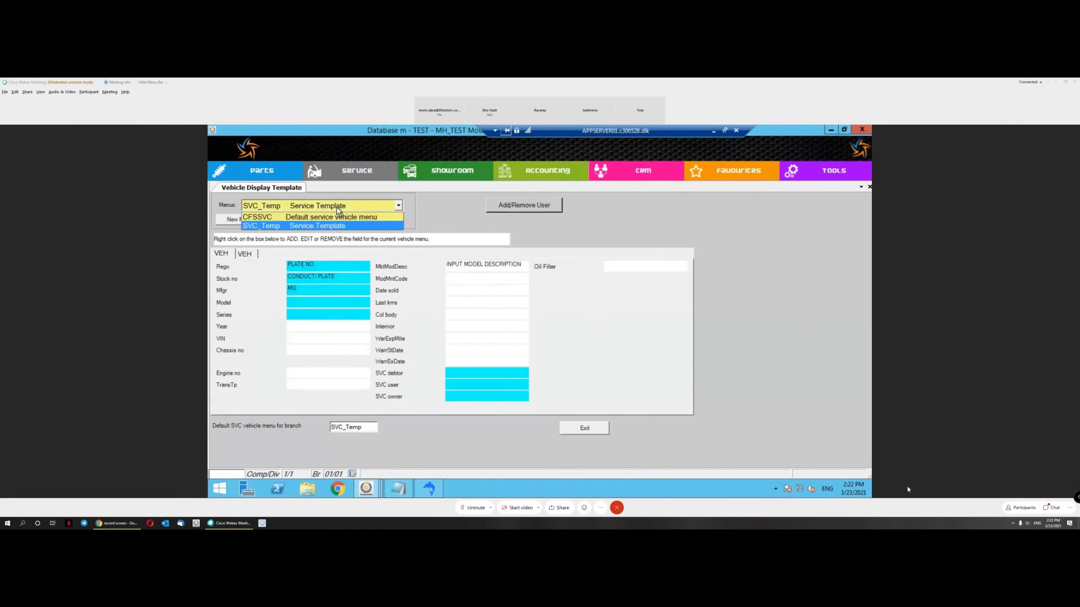
Step: Cancel an accidentally opened RO Credit Entry and return to the service transactions list
{"action": "left_click", "coordinate": [338, 211]}
{"action": "left_click", "coordinate": [366, 175]}
{"action": "mouse_move", "coordinate": [382, 190]}
{"action": "left_click", "coordinate": [505, 208]}
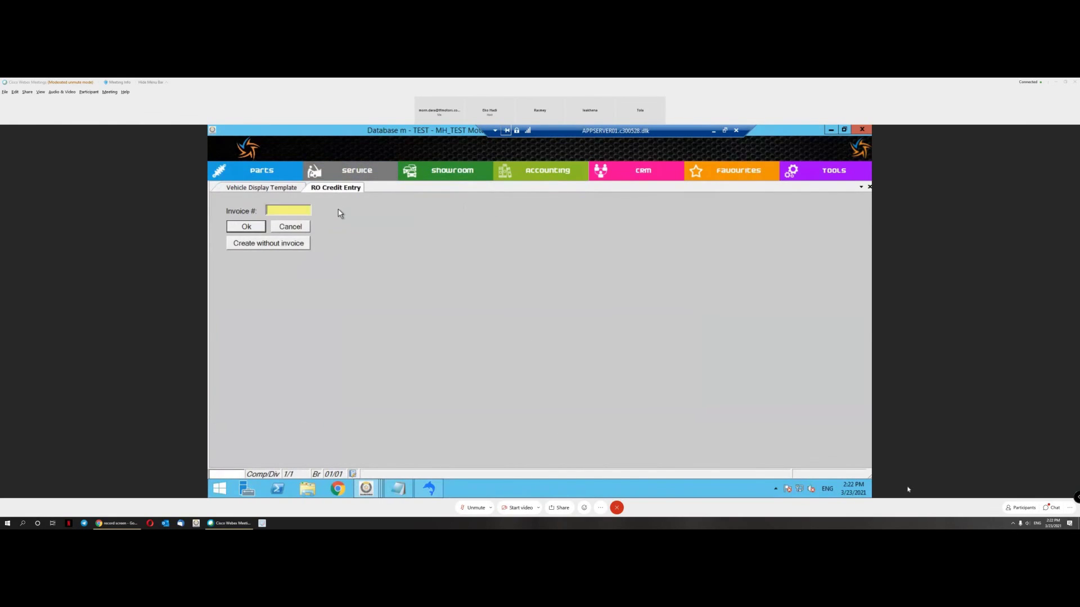
{"action": "left_click", "coordinate": [298, 227]}
{"action": "left_click", "coordinate": [363, 176]}
{"action": "mouse_move", "coordinate": [369, 187]}
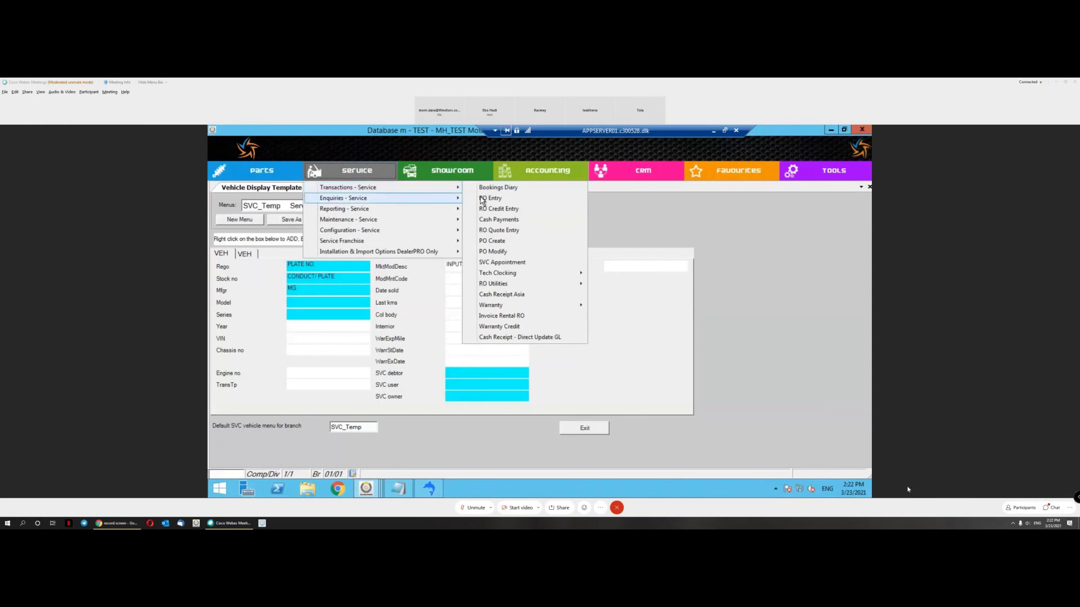
{"action": "left_click", "coordinate": [479, 199]}
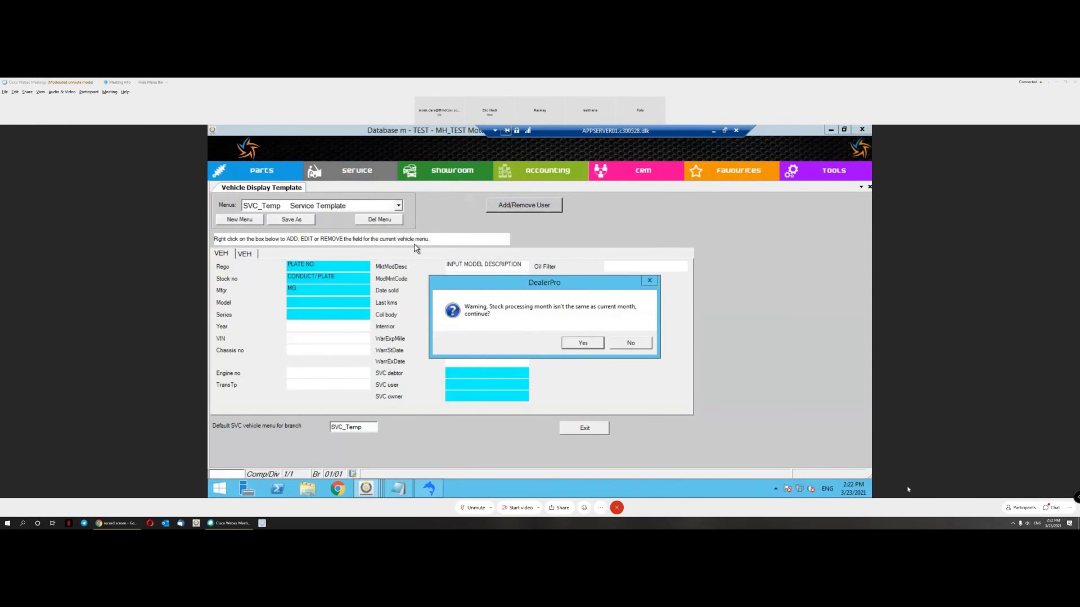
{"action": "key", "text": "Return"}
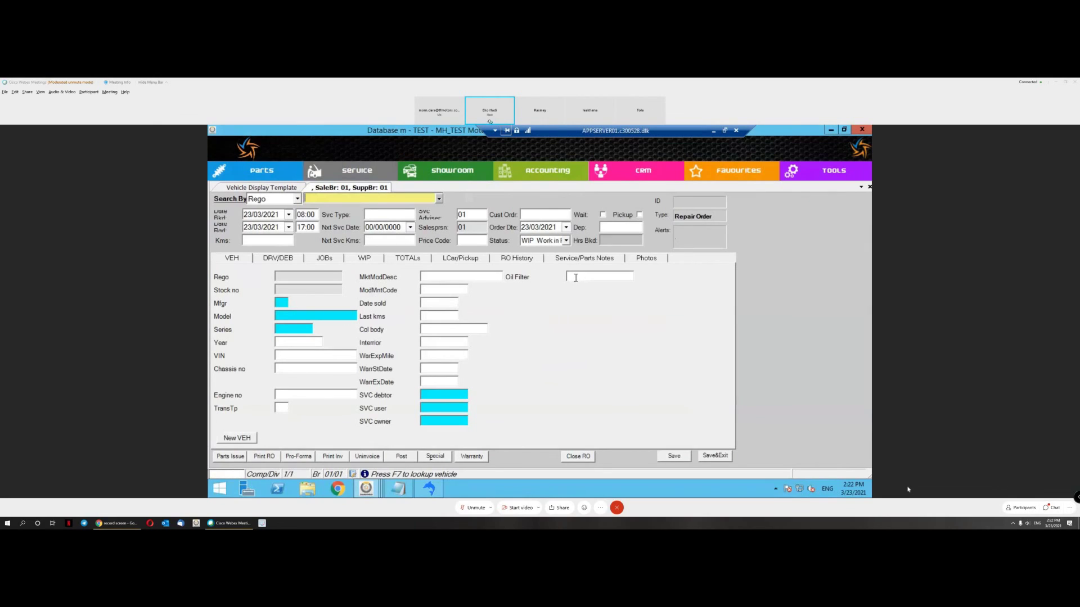
{"action": "type", "text": "27829"}
{"action": "key", "text": "Return"}
{"action": "key", "text": "Tab"}
{"action": "key", "text": "Return"}
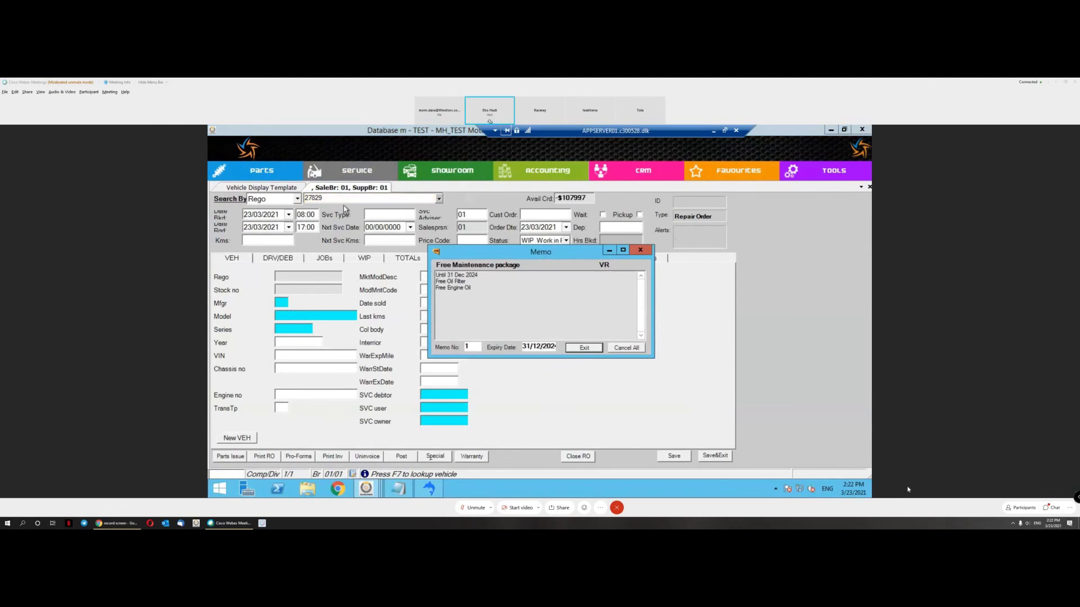
{"action": "left_click", "coordinate": [584, 348]}
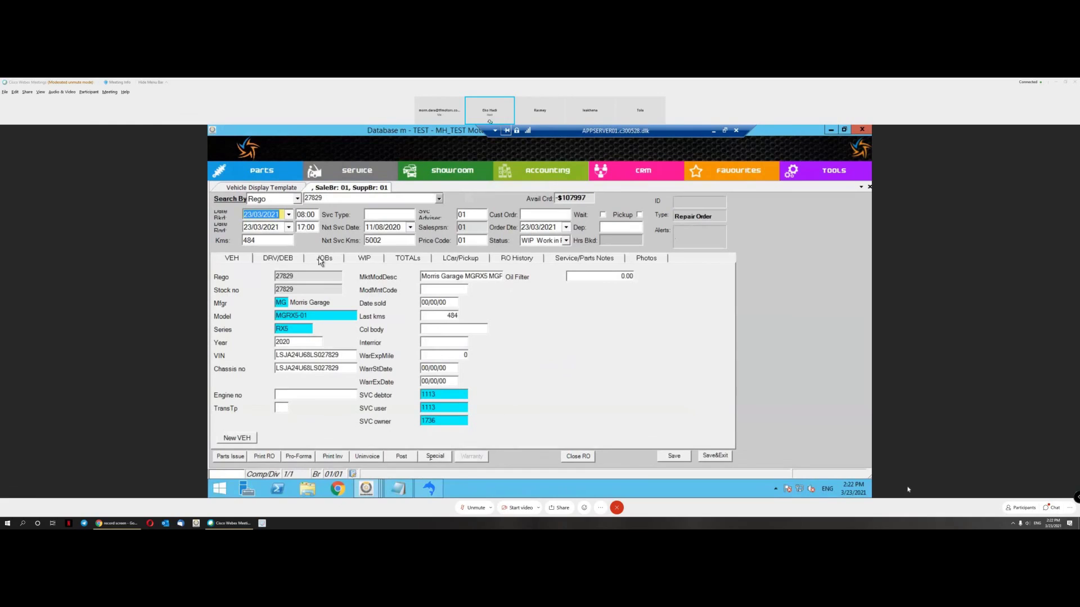
{"action": "left_click", "coordinate": [599, 276]}
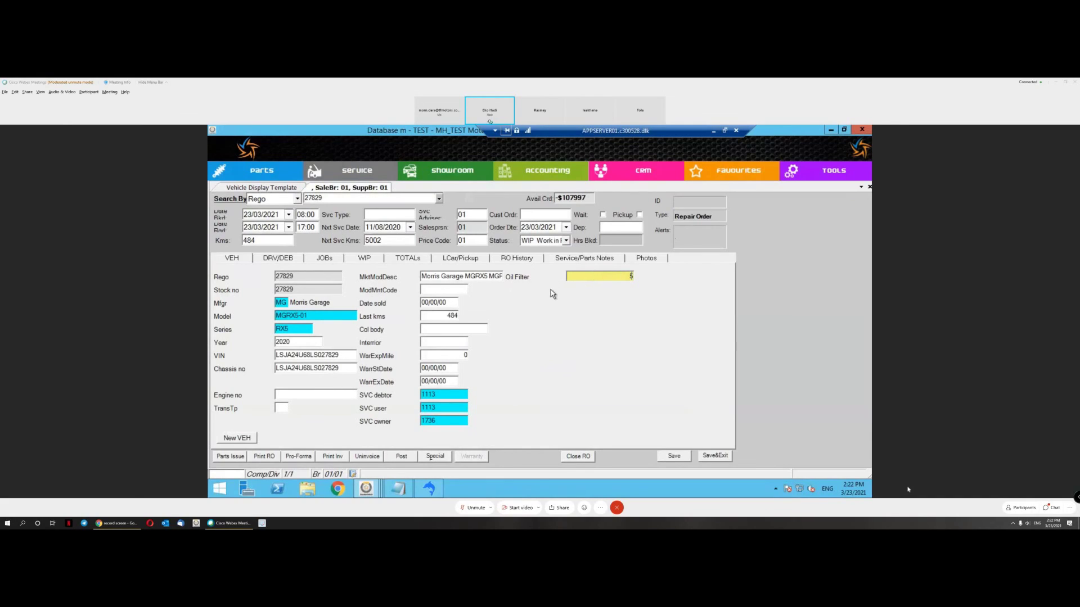
{"action": "key", "text": "Tab"}
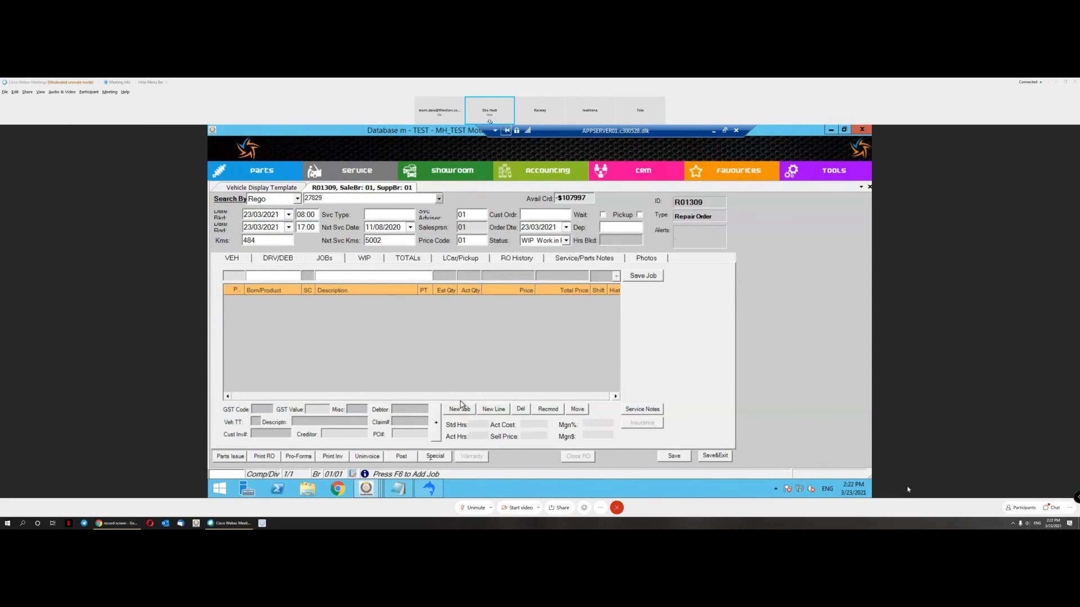
Step: Add and save a General Repair job on the repair order, selecting its Labour line
{"action": "left_click", "coordinate": [453, 410]}
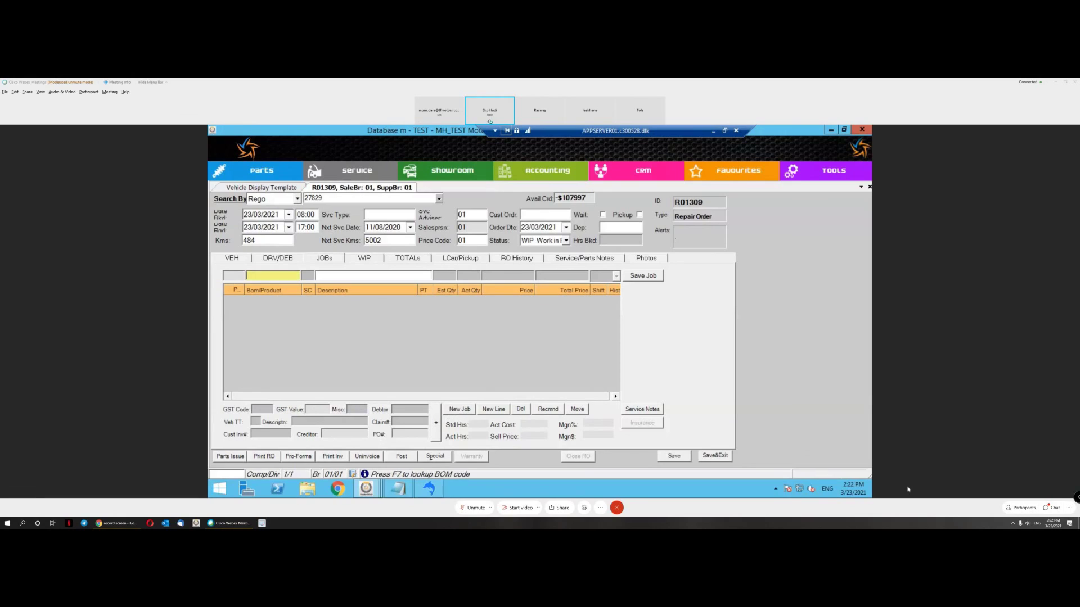
{"action": "key", "text": "Return"}
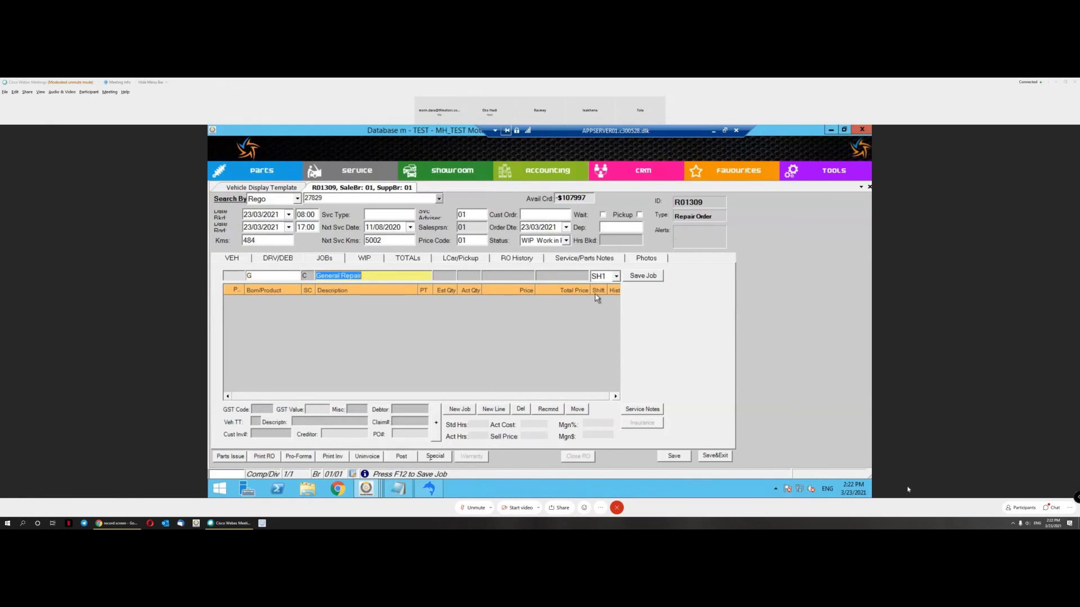
{"action": "left_click", "coordinate": [641, 276]}
{"action": "left_click", "coordinate": [494, 310]}
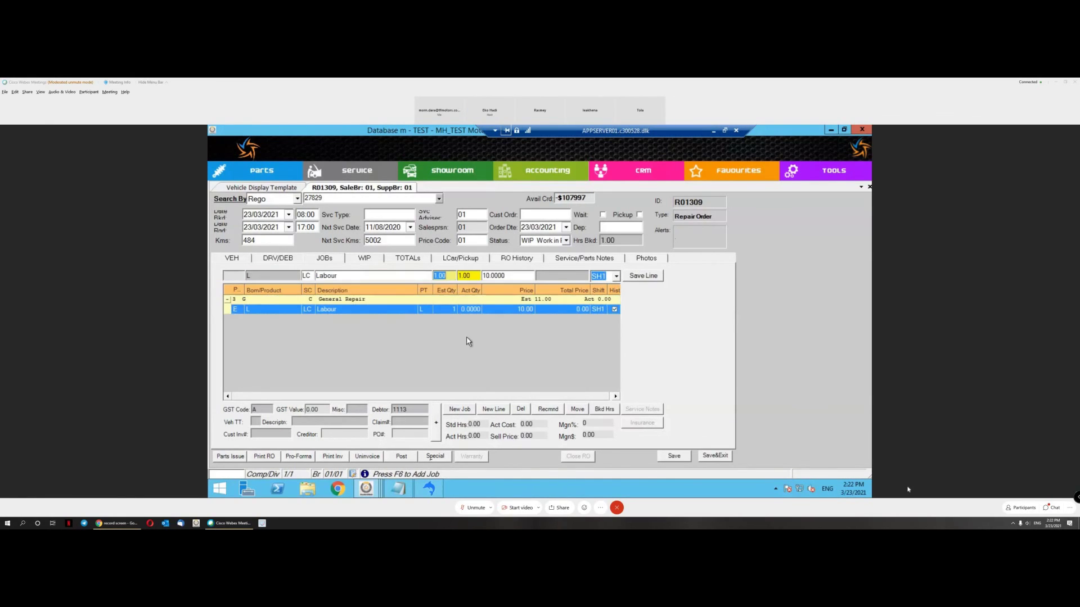
Step: Issue oil filter part 10276597, found via a '%oil filter' stock search, to the job
{"action": "left_click", "coordinate": [237, 457]}
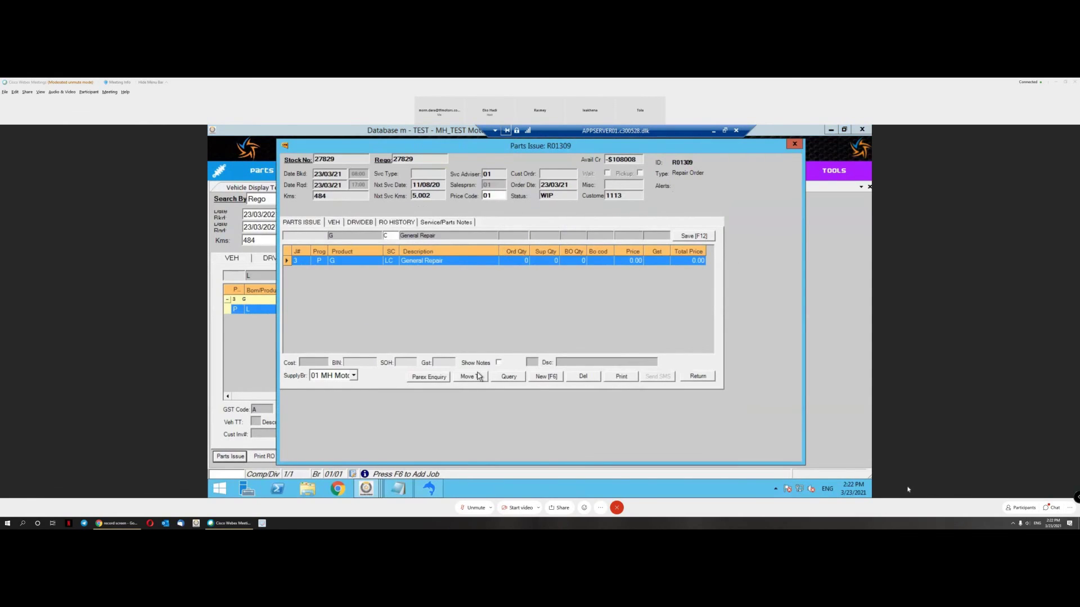
{"action": "left_click", "coordinate": [545, 375]}
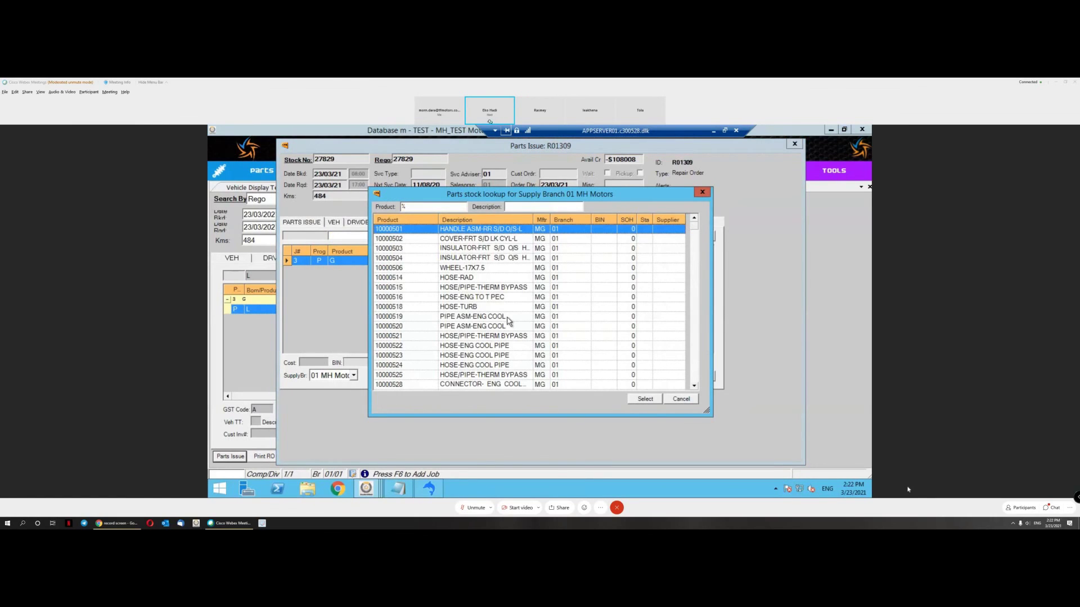
{"action": "left_click", "coordinate": [535, 207]}
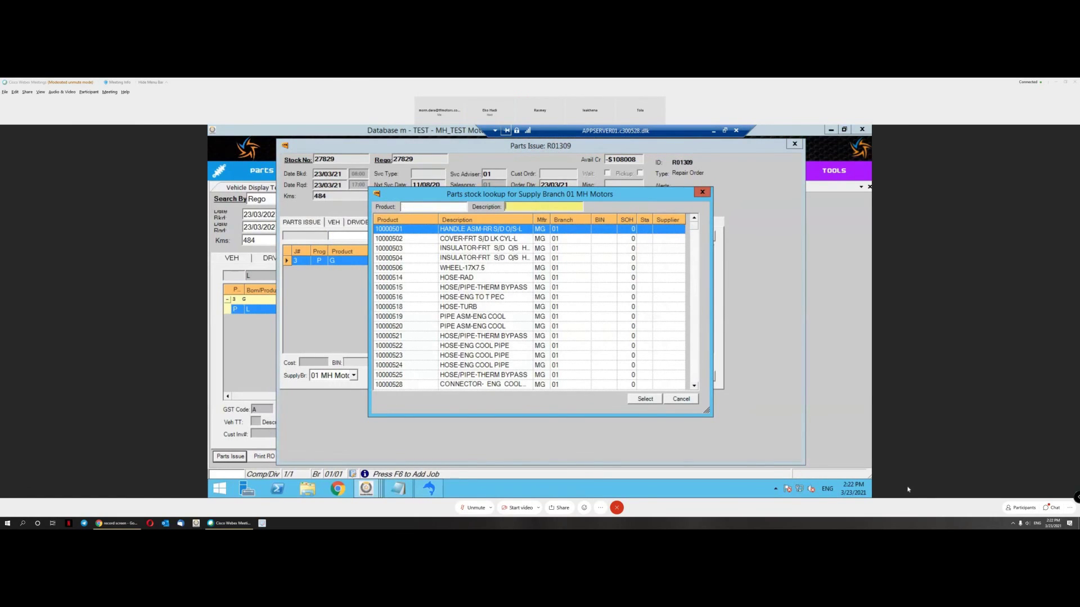
{"action": "type", "text": "%oil filter"}
{"action": "key", "text": "Return"}
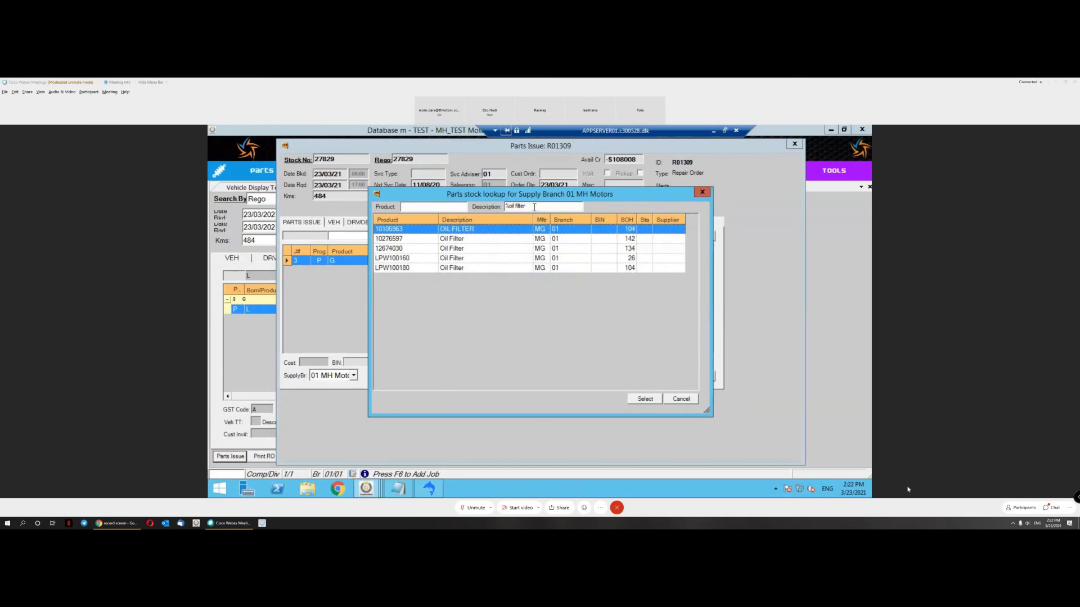
{"action": "double_click", "coordinate": [554, 240]}
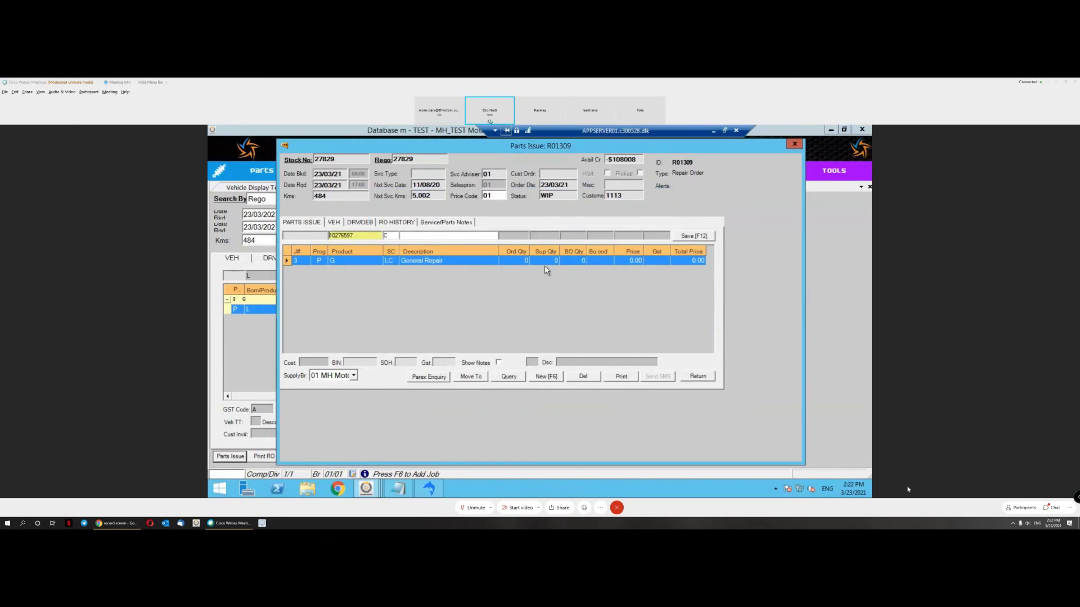
{"action": "key", "text": "Return"}
{"action": "key", "text": "Return"}
{"action": "key", "text": "Return"}
{"action": "key", "text": "Return"}
{"action": "key", "text": "Return"}
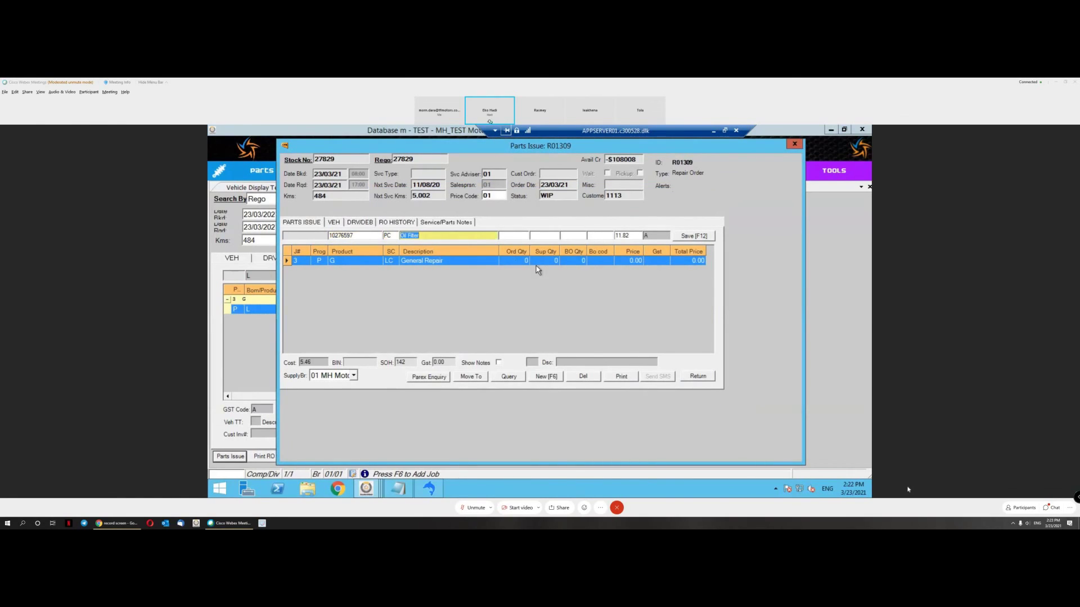
{"action": "key", "text": "Return"}
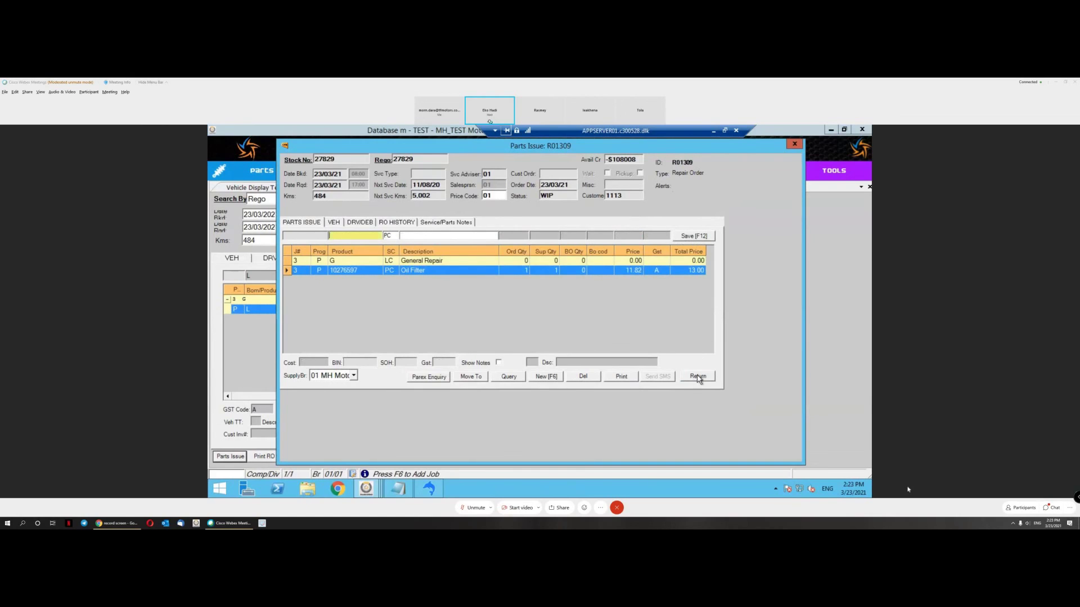
{"action": "left_click", "coordinate": [697, 376]}
Step: Check the General Repair job's Oil Filter line, then switch to the vehicle details
{"action": "left_click", "coordinate": [228, 299]}
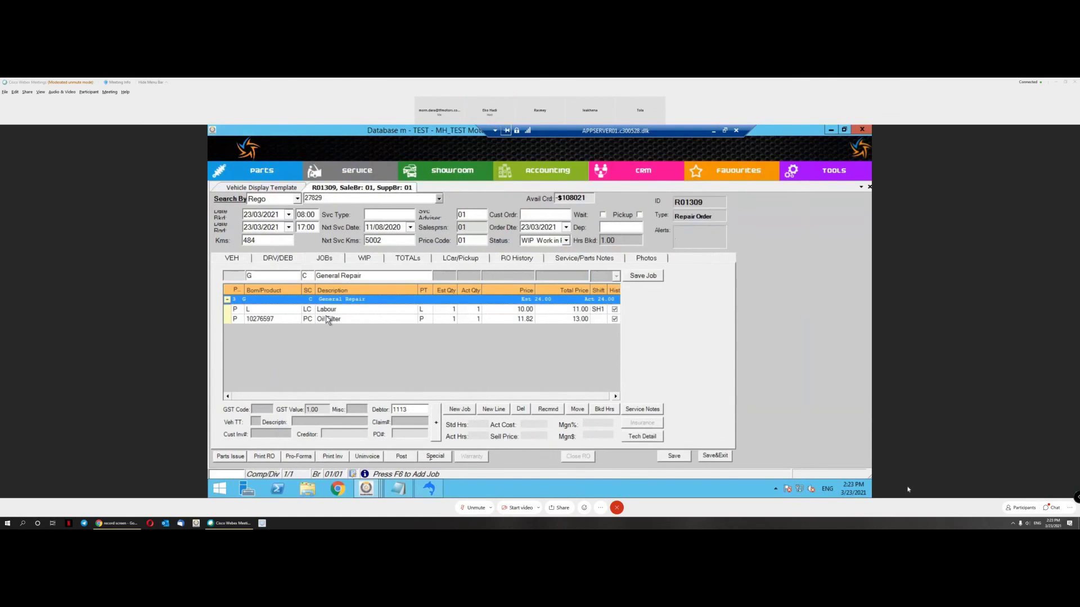
{"action": "left_click", "coordinate": [337, 320]}
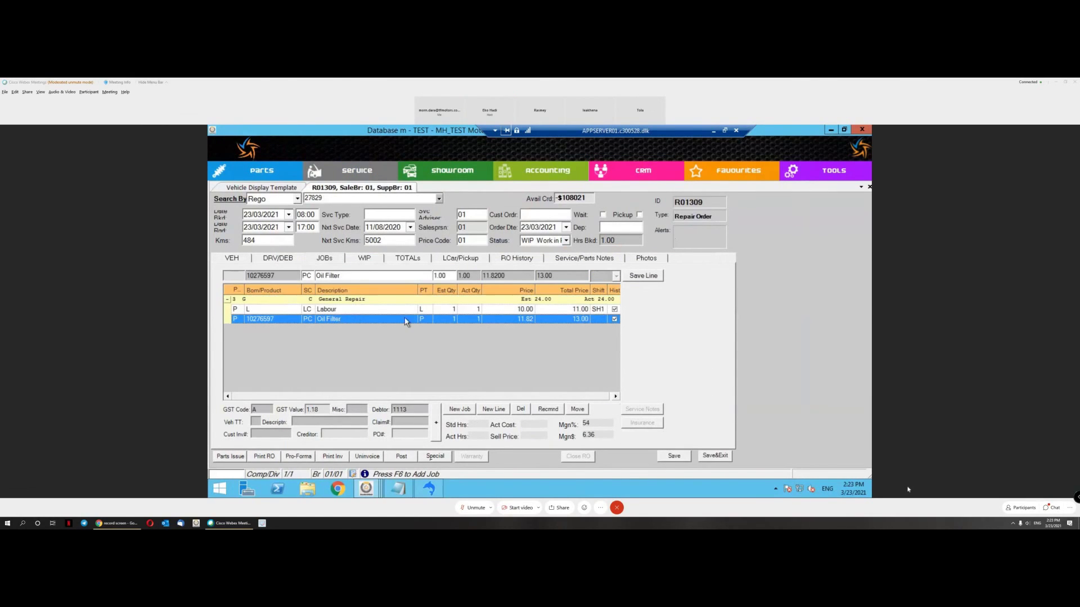
{"action": "left_click", "coordinate": [232, 258]}
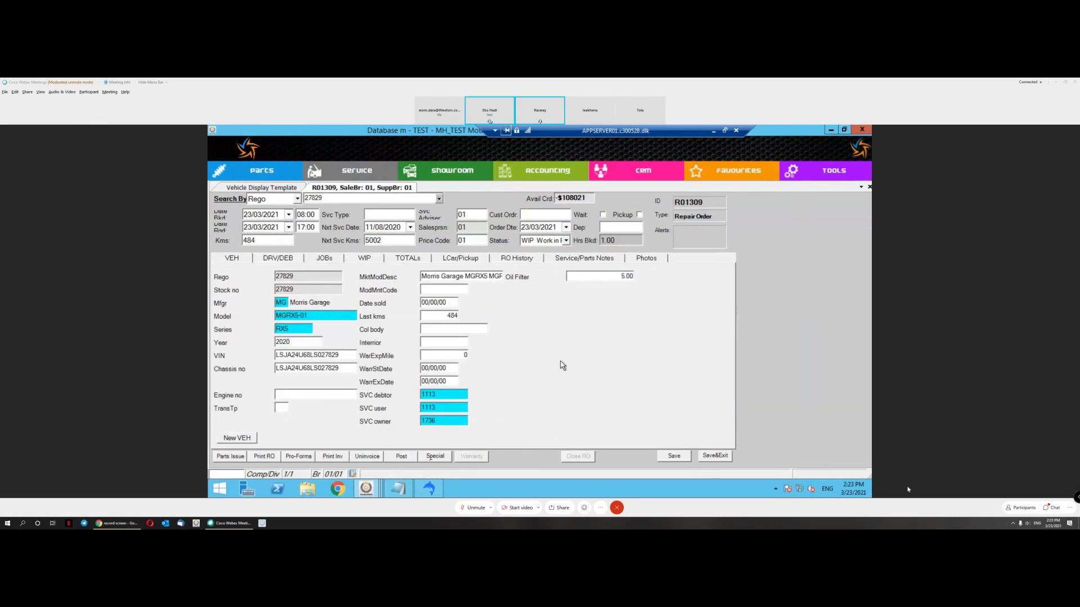
Step: Lower the vehicle's Oil Filter value from 5.00 to 4.00, save, and go back to the jobs
{"action": "left_click", "coordinate": [604, 276]}
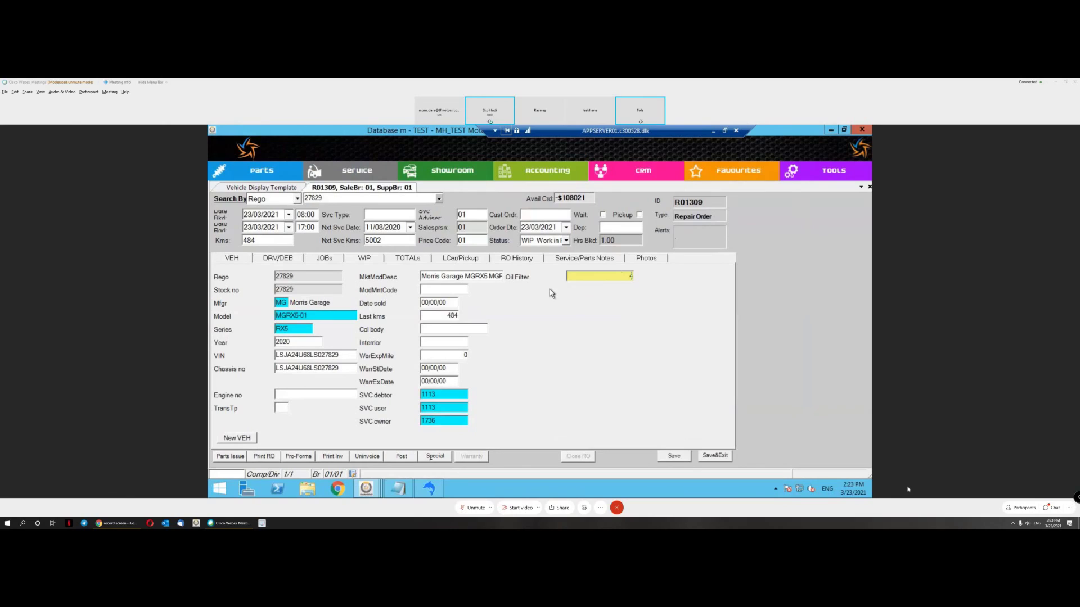
{"action": "key", "text": "Tab"}
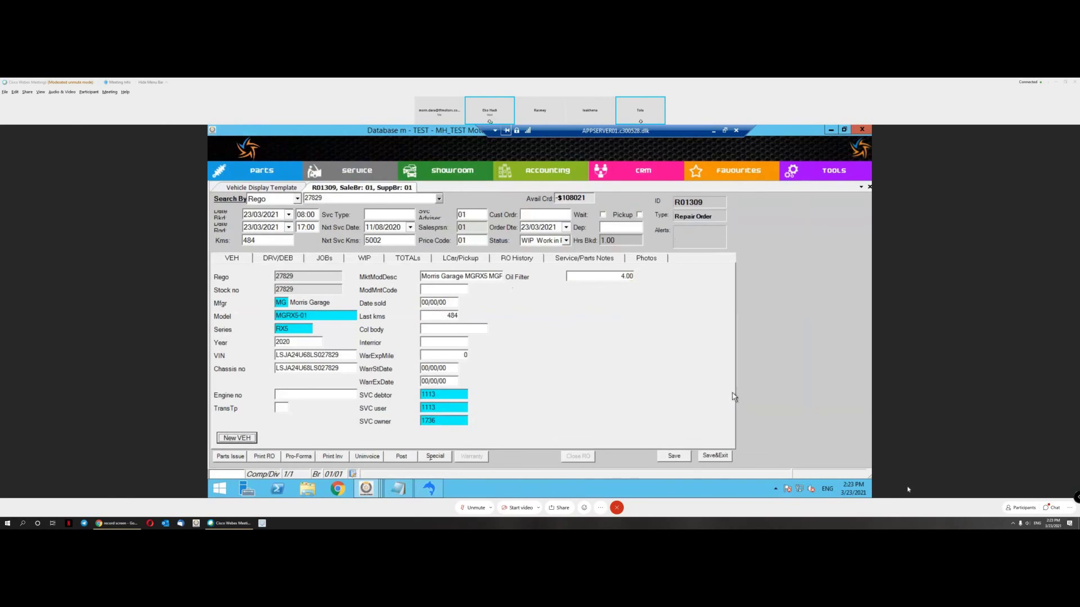
{"action": "left_click", "coordinate": [677, 456]}
{"action": "left_click", "coordinate": [279, 259]}
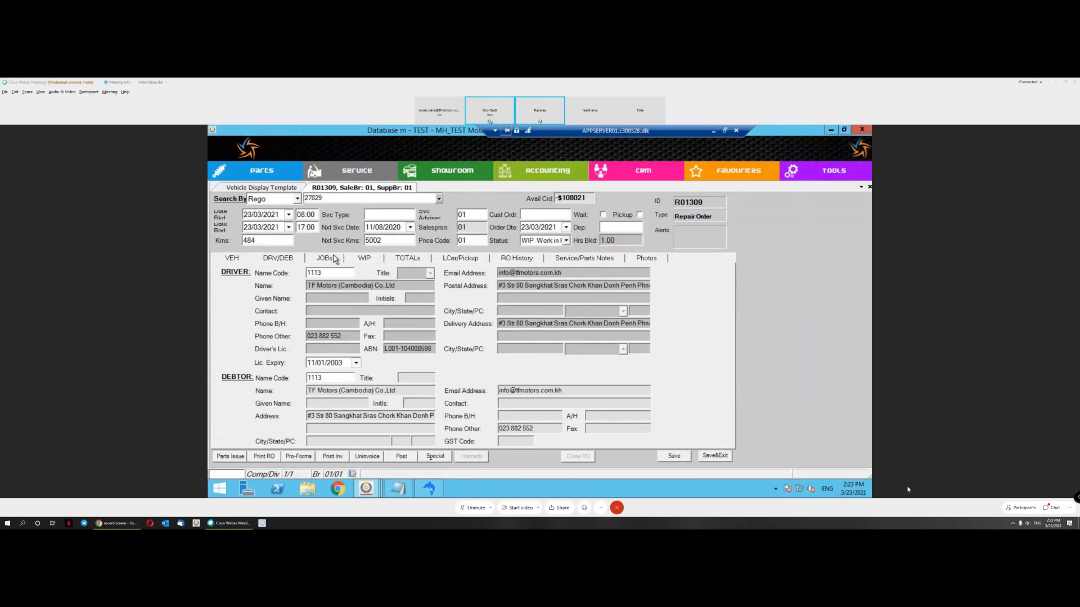
{"action": "left_click", "coordinate": [324, 258]}
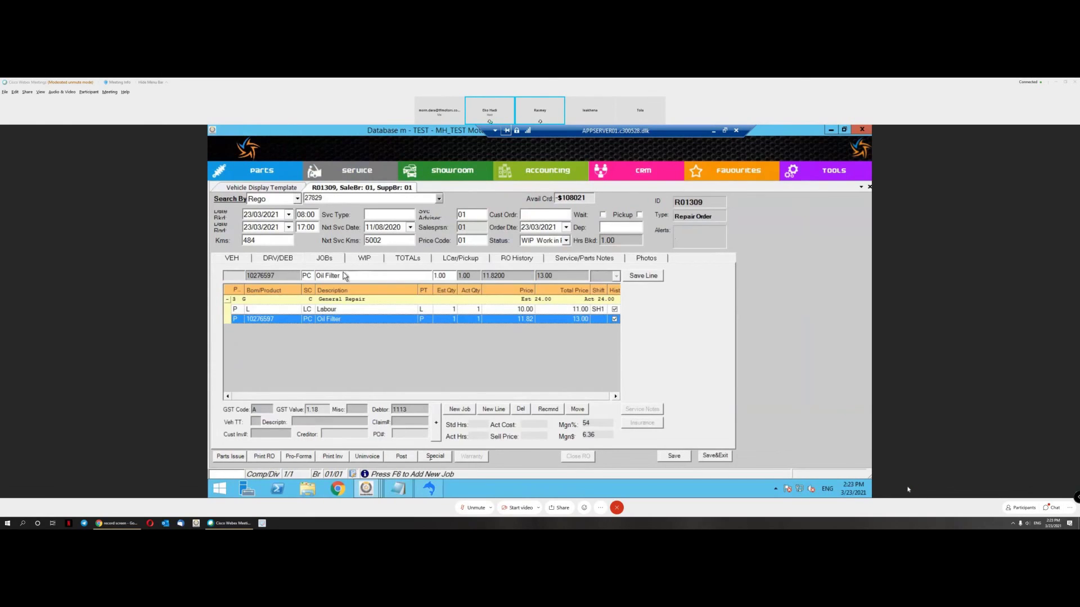
Step: Preview the customer invoice despite the no-technician-clocking warning
{"action": "left_click", "coordinate": [335, 459]}
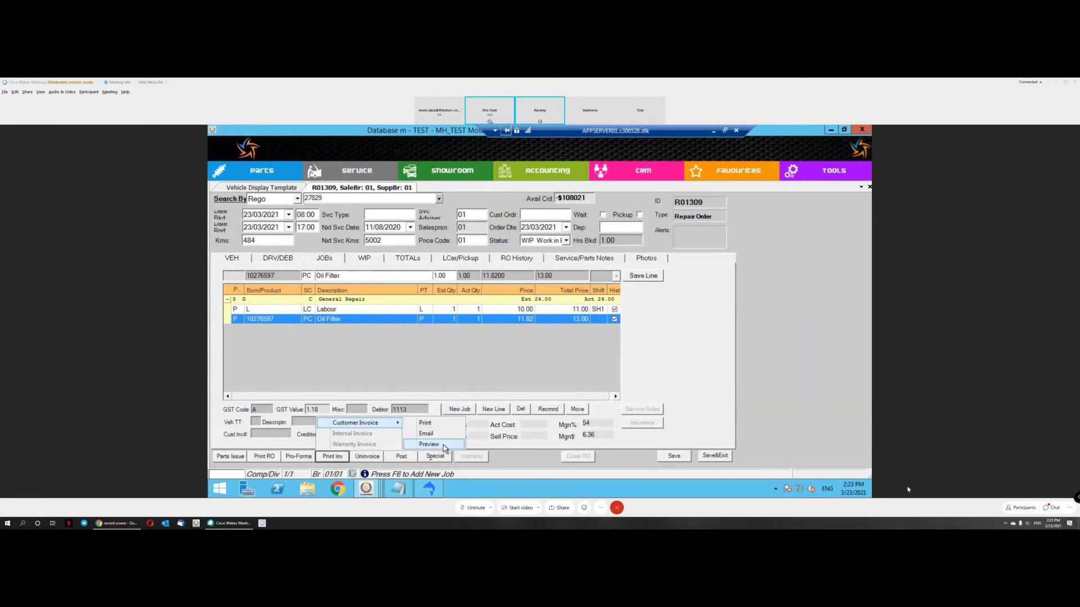
{"action": "left_click", "coordinate": [400, 426]}
{"action": "left_click", "coordinate": [569, 343]}
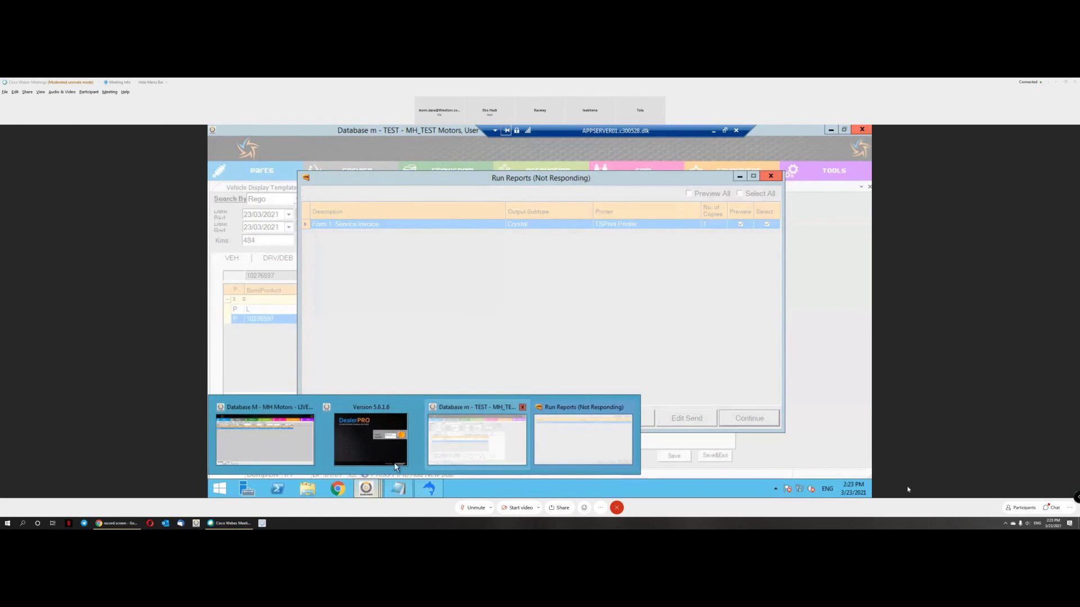
Step: Switch to the DealerPRO login window
{"action": "left_click", "coordinate": [371, 439]}
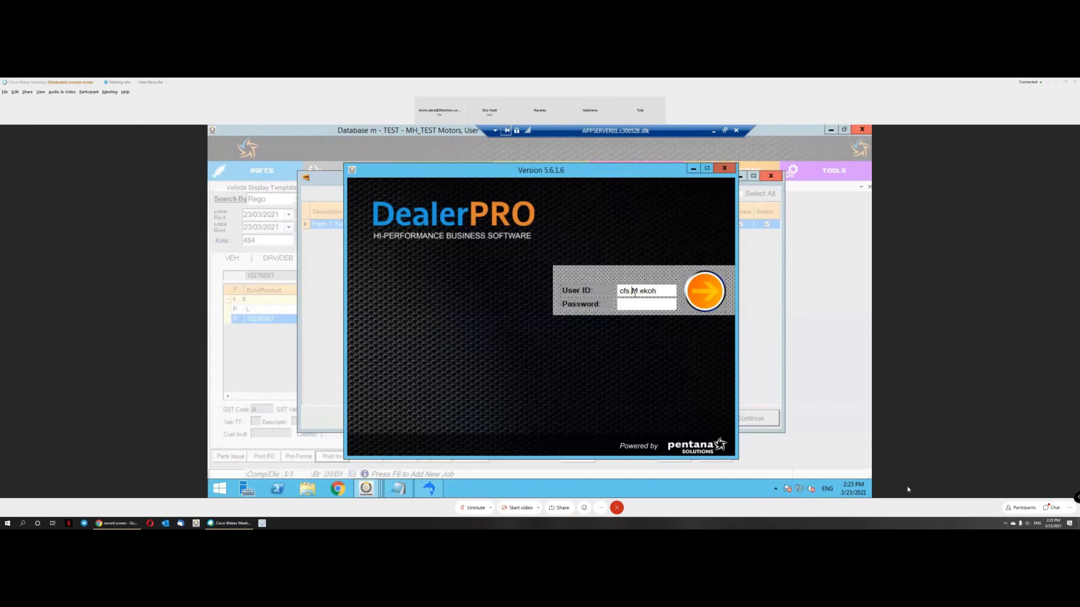
Step: Enter the password to log in again and open the Service menu
{"action": "key", "text": "Tab"}
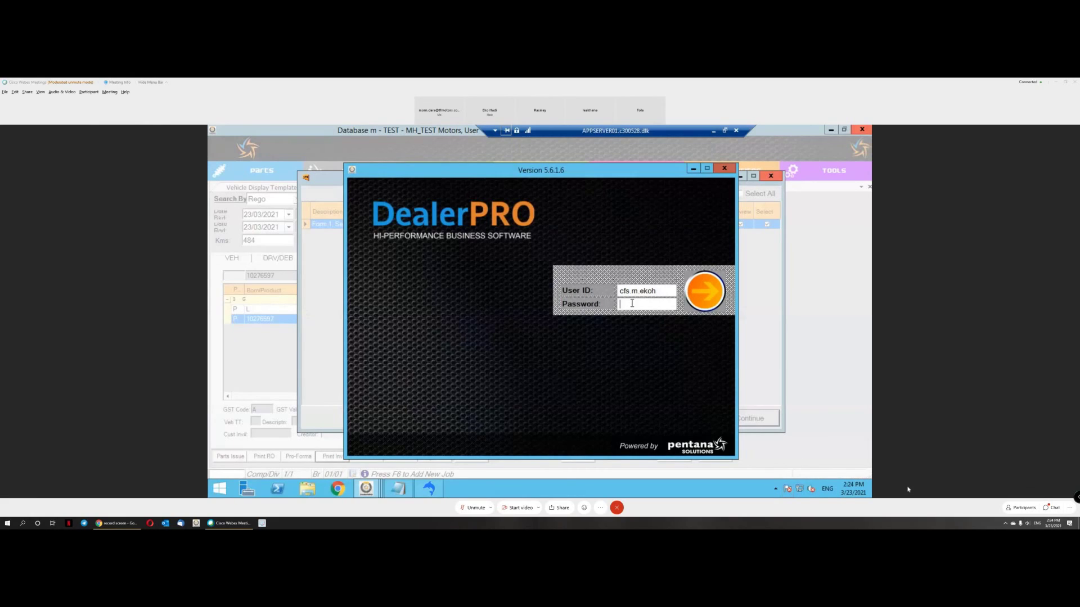
{"action": "type", "text": "*****"}
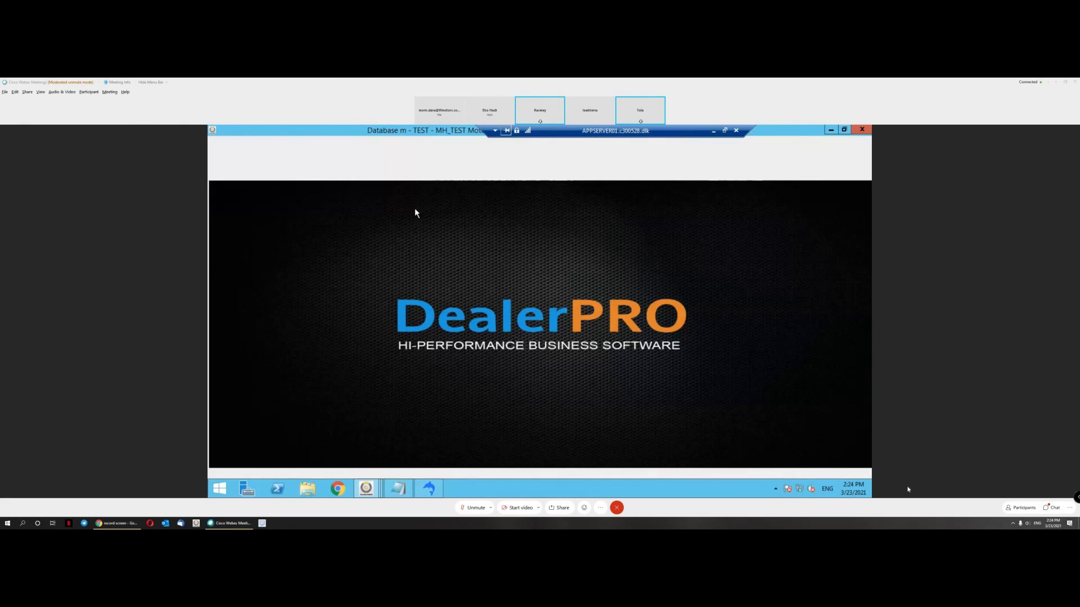
{"action": "left_click", "coordinate": [366, 175]}
{"action": "mouse_move", "coordinate": [359, 185]}
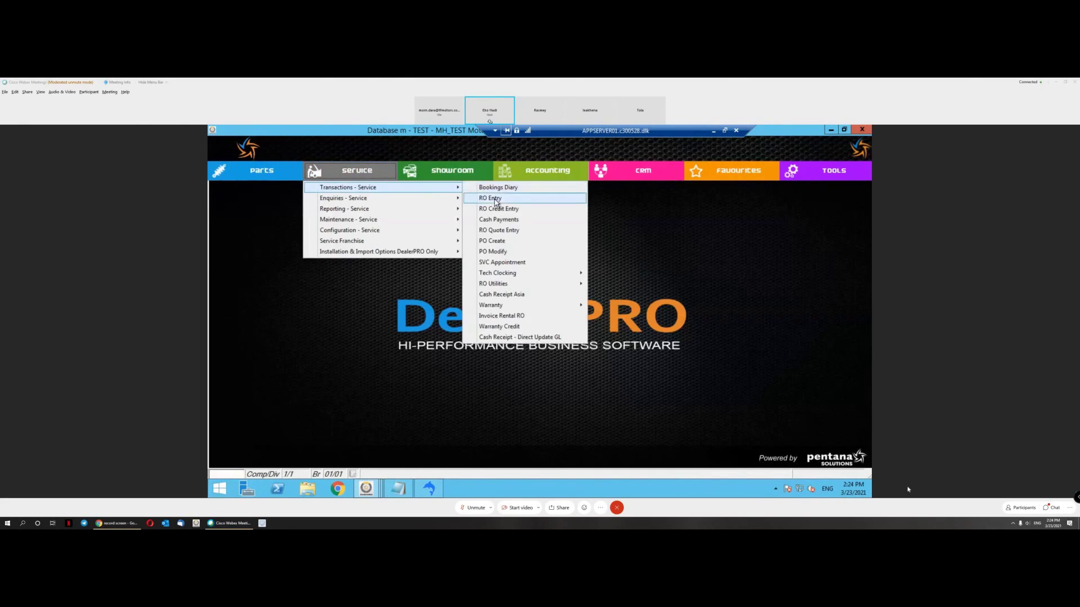
{"action": "left_click", "coordinate": [495, 198]}
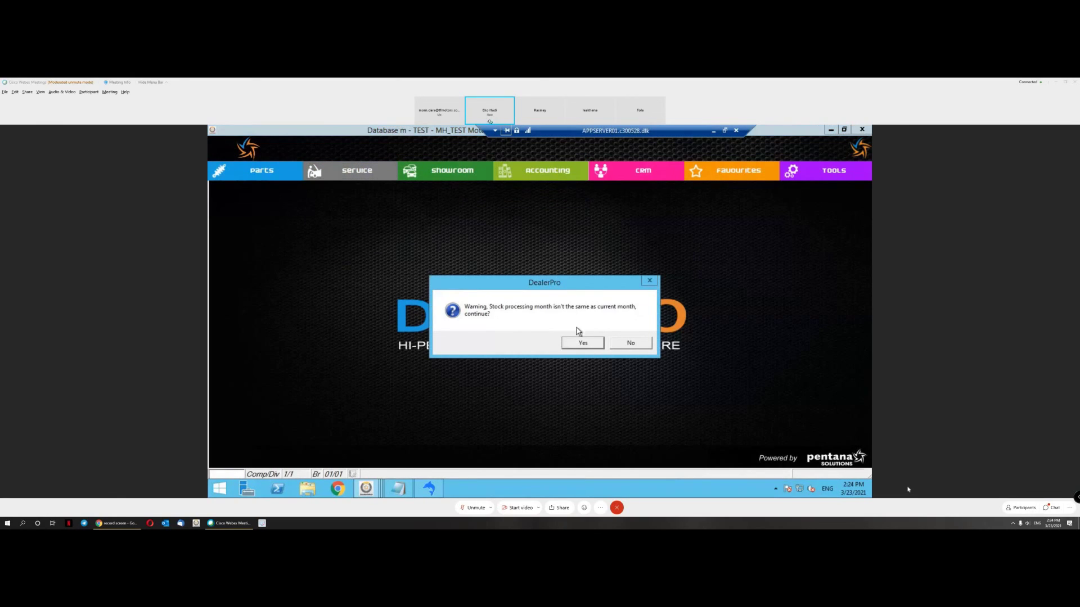
{"action": "left_click", "coordinate": [585, 345]}
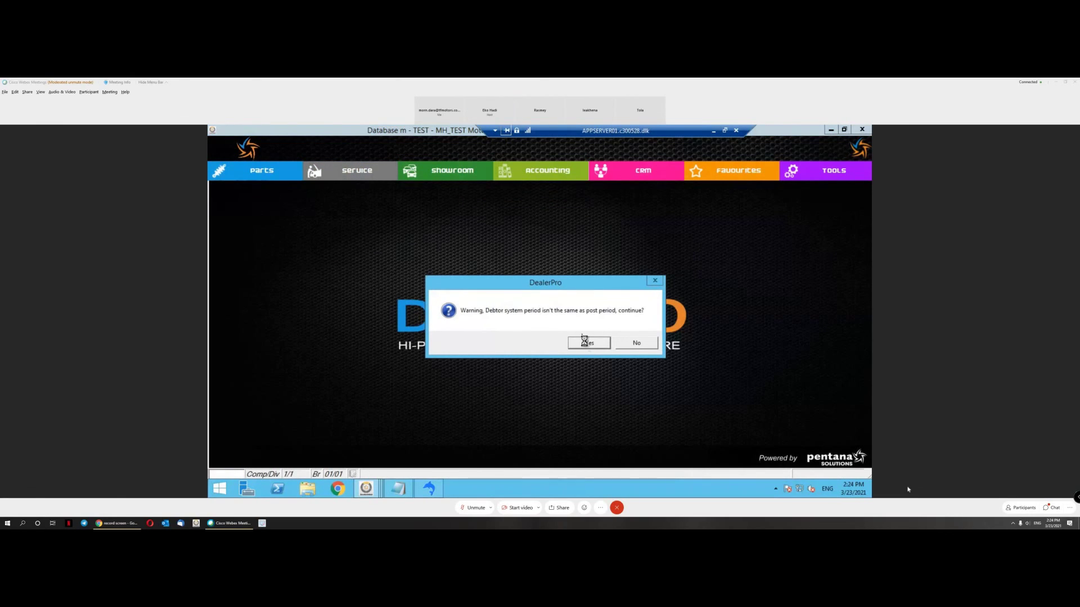
{"action": "left_click", "coordinate": [586, 344]}
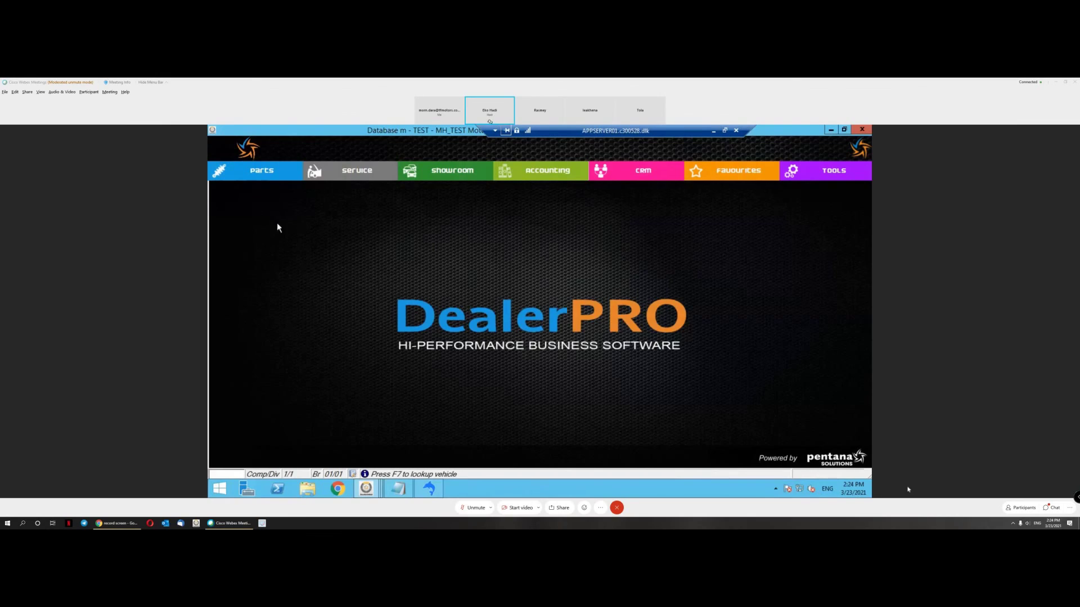
{"action": "type", "text": "27829"}
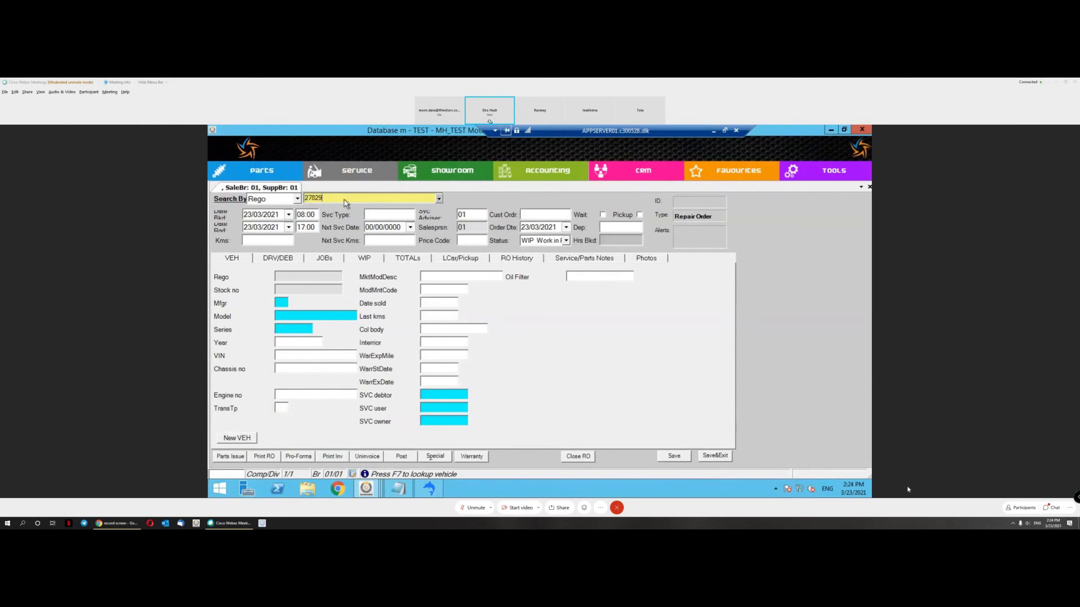
{"action": "key", "text": "Return"}
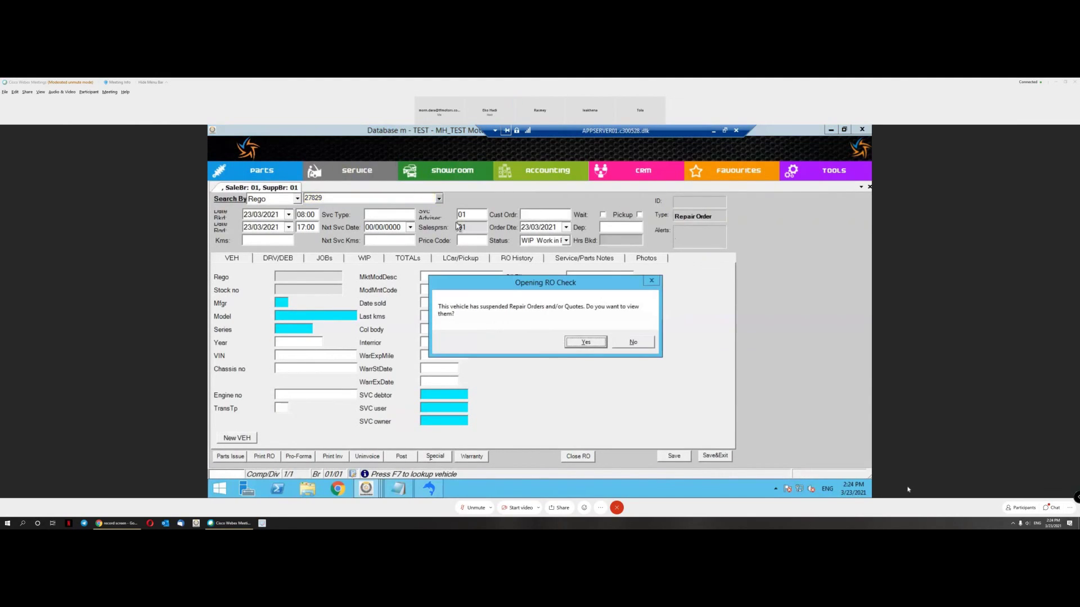
{"action": "left_click", "coordinate": [635, 343]}
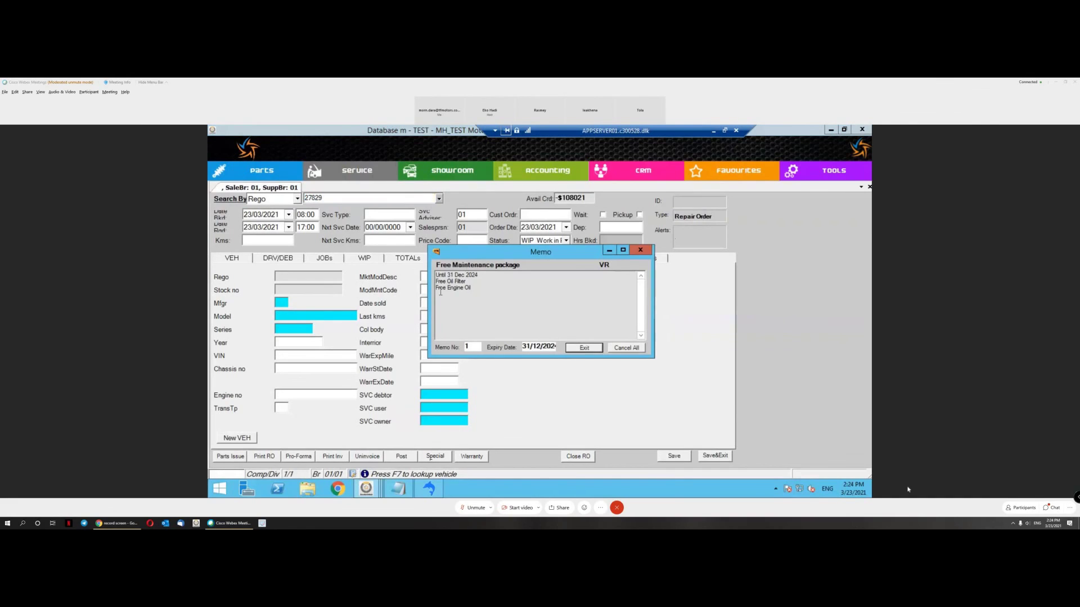
{"action": "left_click", "coordinate": [589, 349]}
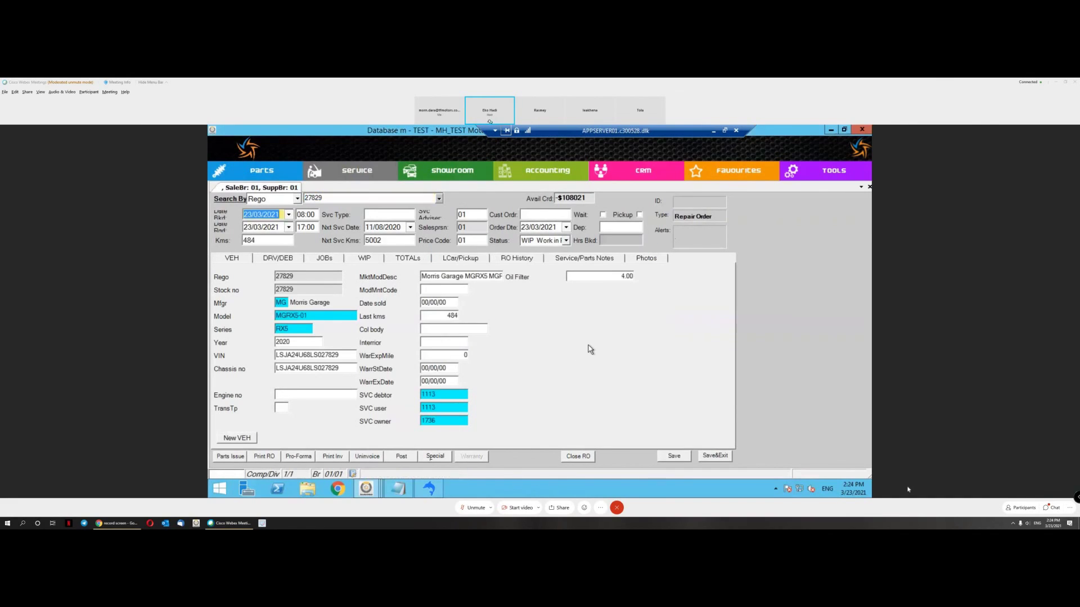
{"action": "left_click", "coordinate": [592, 276]}
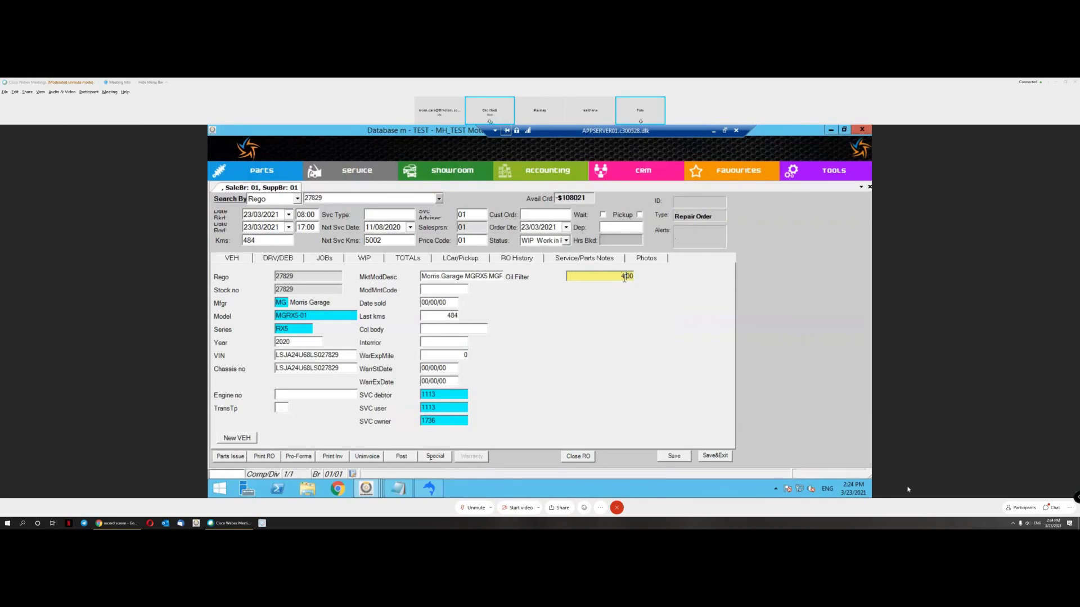
Step: Add a General Repair job (code G) to R01310 and save its 11.00 Labour line
{"action": "left_click", "coordinate": [322, 258]}
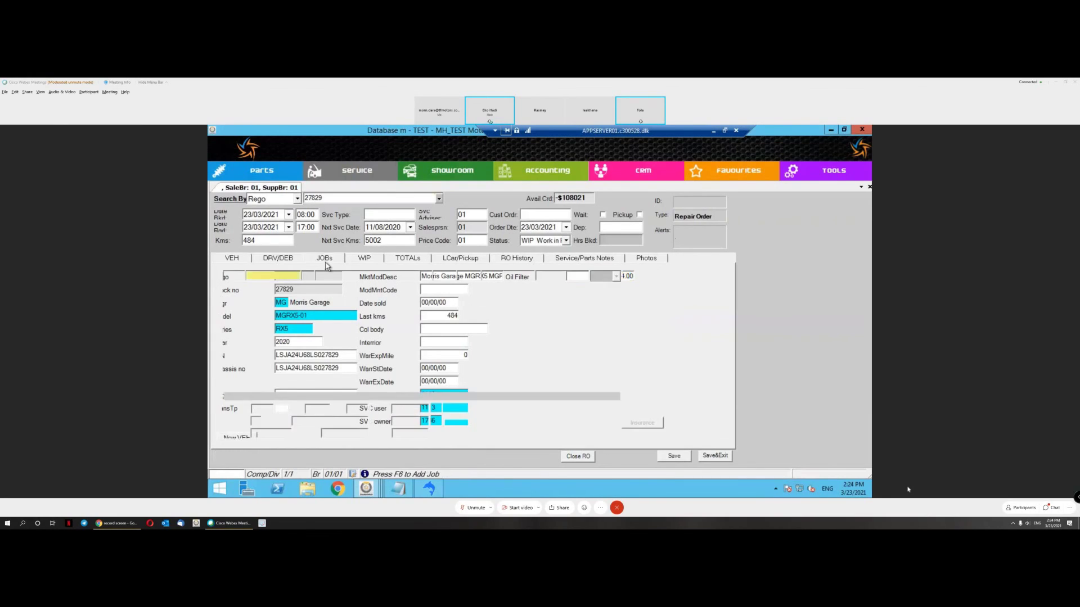
{"action": "left_click", "coordinate": [463, 411]}
{"action": "type", "text": "g"}
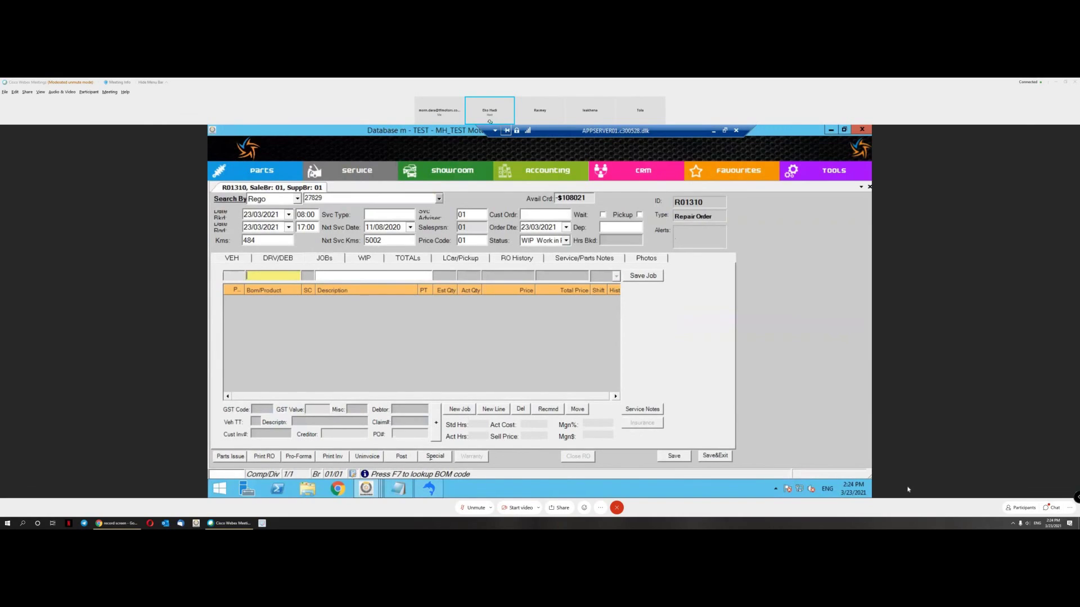
{"action": "key", "text": "Return"}
{"action": "left_click", "coordinate": [644, 276]}
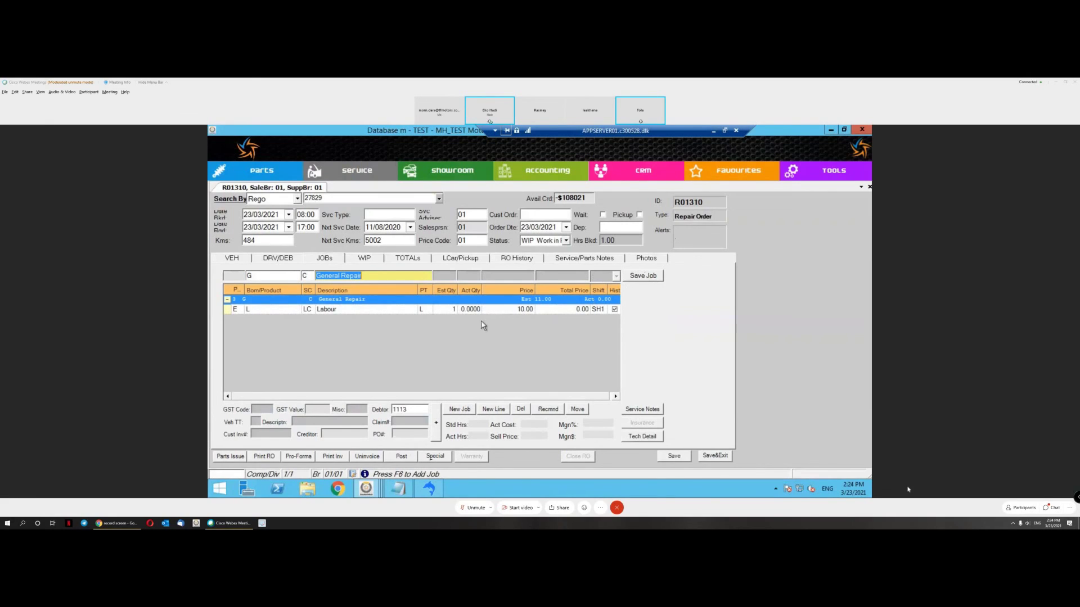
{"action": "left_click", "coordinate": [497, 309]}
{"action": "left_click", "coordinate": [635, 276]}
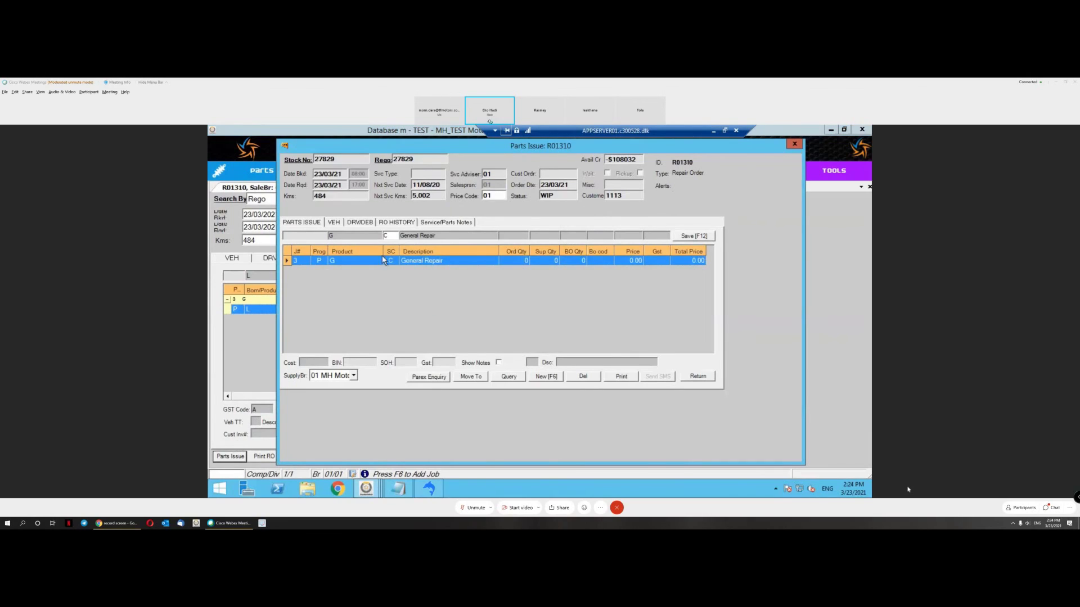
Step: Start a new parts line and search stock descriptions for '%oil filter', listing five oil filters including 10276597
{"action": "left_click", "coordinate": [552, 379]}
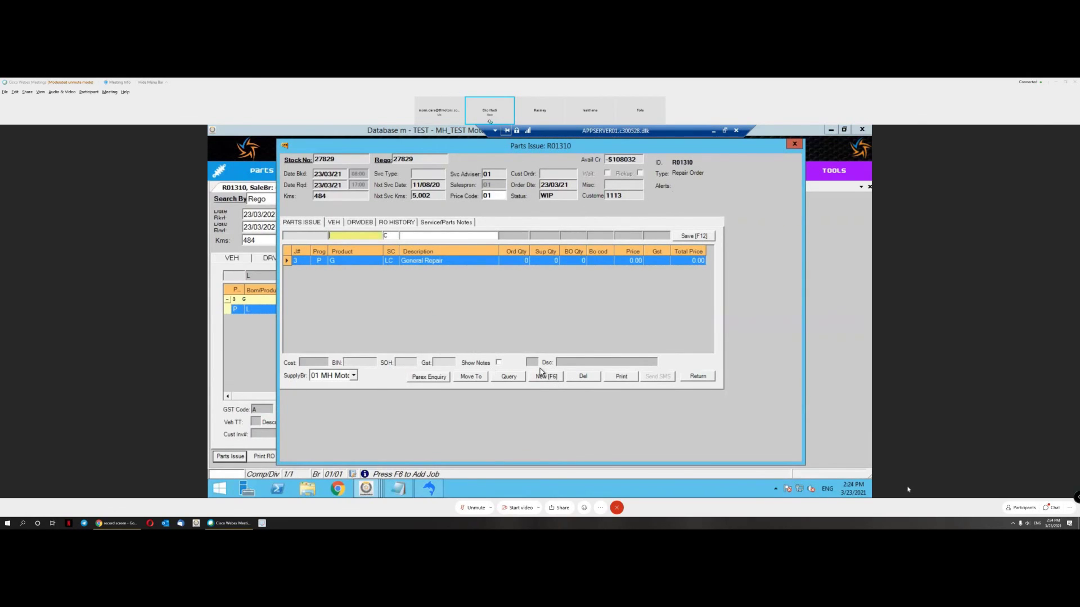
{"action": "type", "text": "6"}
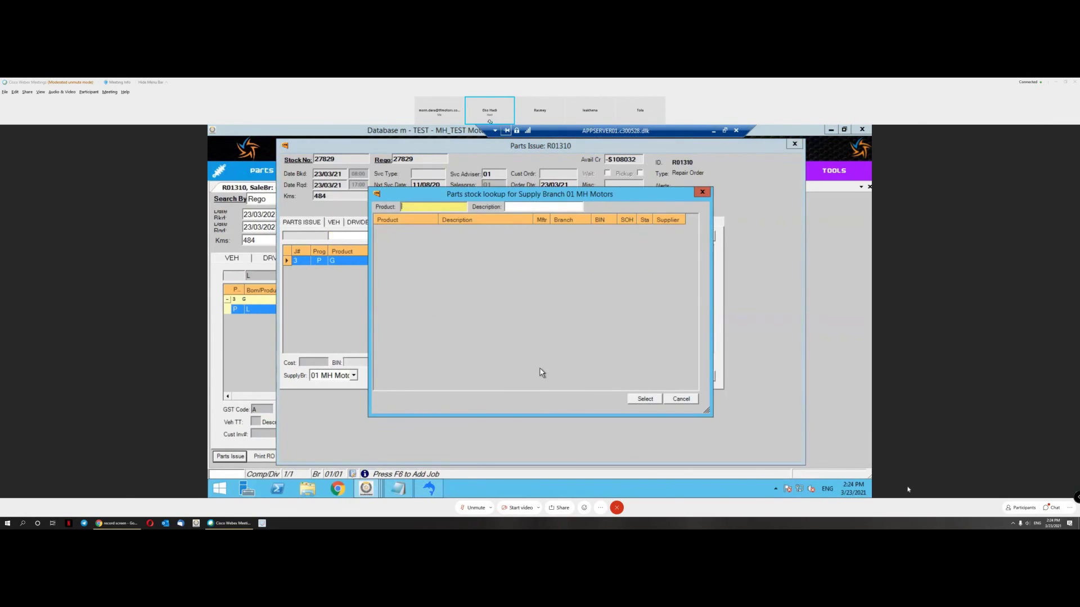
{"action": "key", "text": "Tab"}
{"action": "type", "text": "%oil"}
{"action": "key", "text": "Return"}
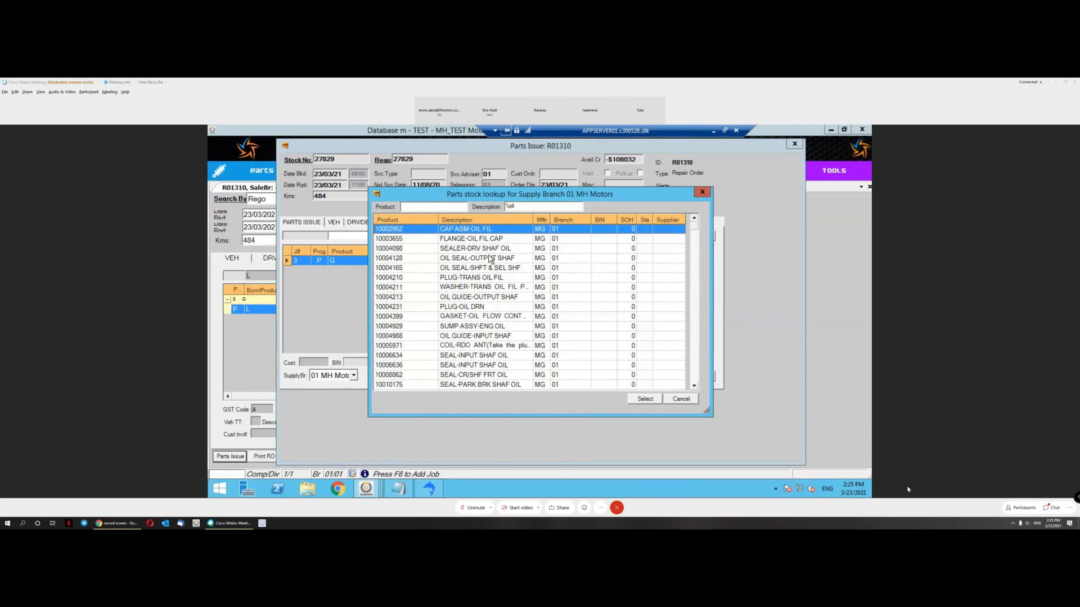
{"action": "left_click", "coordinate": [534, 207]}
{"action": "type", "text": "filter"}
{"action": "key", "text": "Return"}
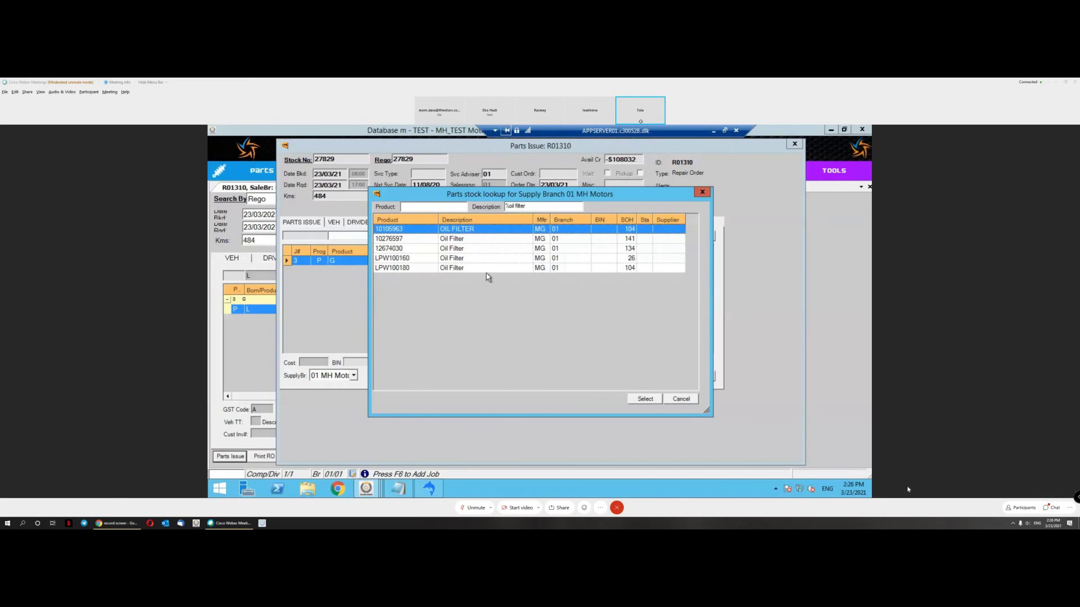
Step: Issue one oil filter 10276597 to the General Repair job under program code P
{"action": "double_click", "coordinate": [517, 239]}
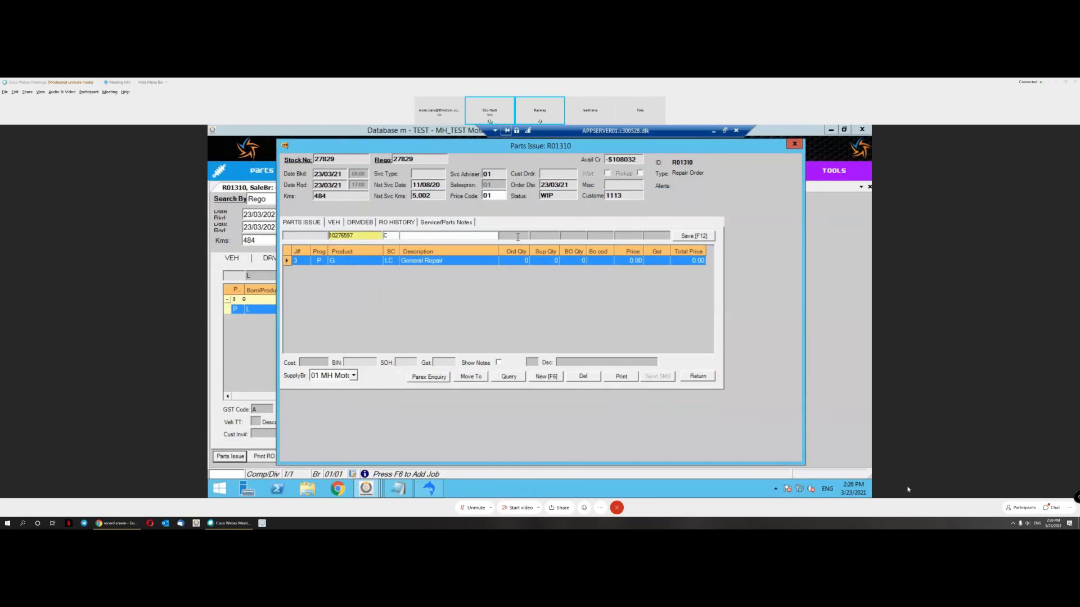
{"action": "type", "text": "P"}
{"action": "key", "text": "Tab"}
{"action": "type", "text": "1"}
{"action": "key", "text": "Tab"}
{"action": "left_click", "coordinate": [697, 237]}
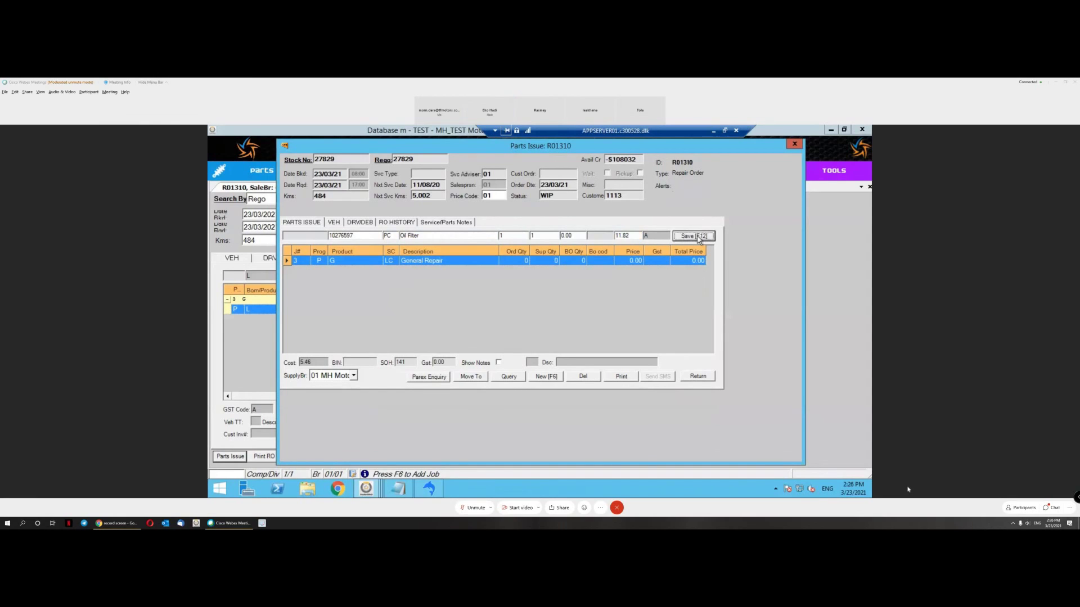
{"action": "left_click", "coordinate": [698, 377]}
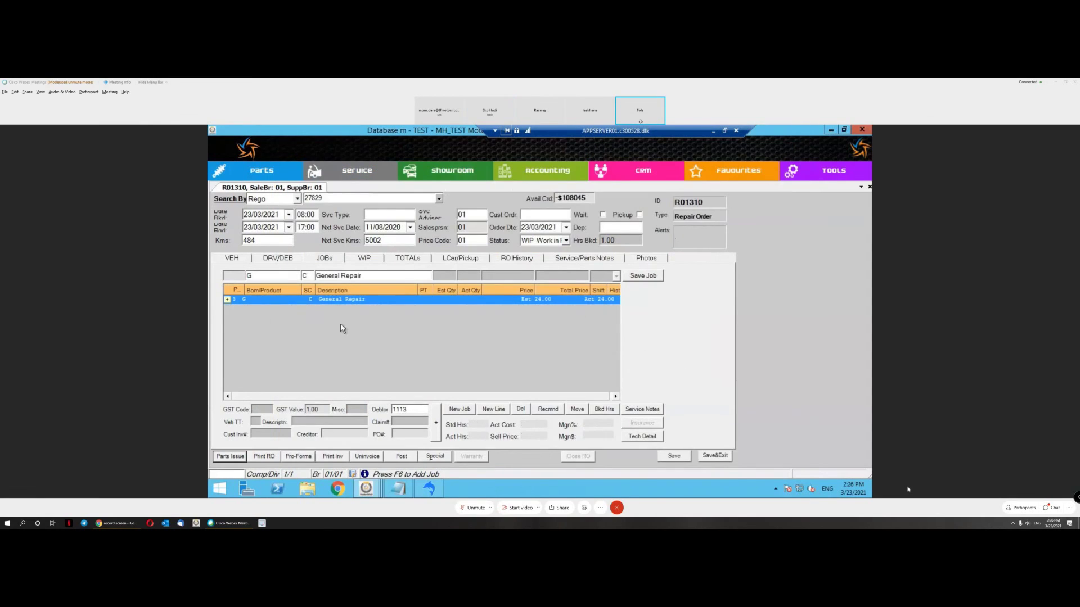
Step: Change the vehicle's Oil Filter value from 4.00 to 3.00 and save it
{"action": "left_click", "coordinate": [236, 261]}
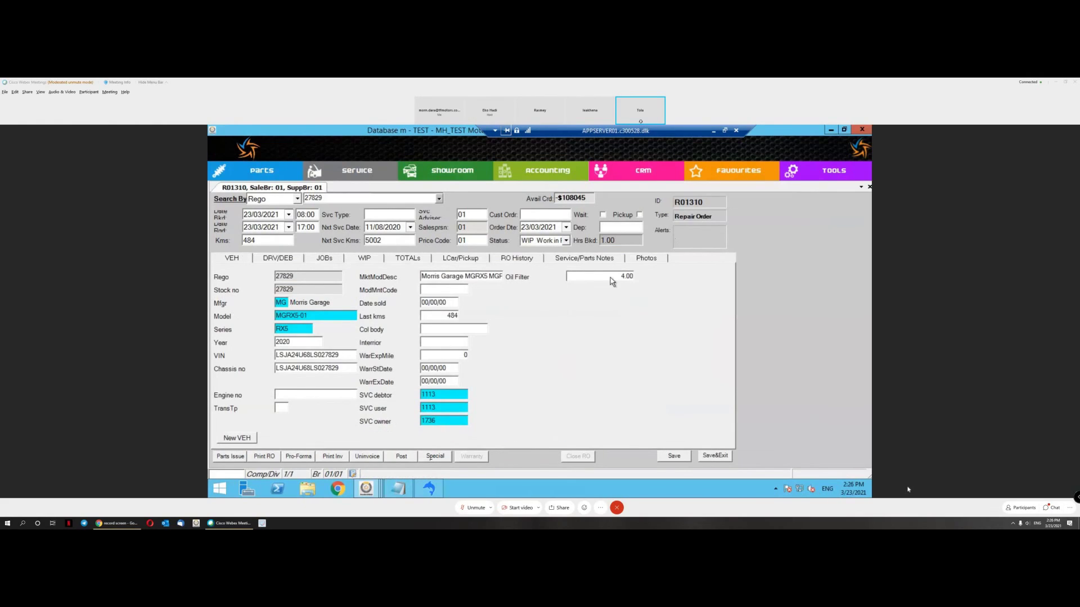
{"action": "left_click", "coordinate": [611, 277]}
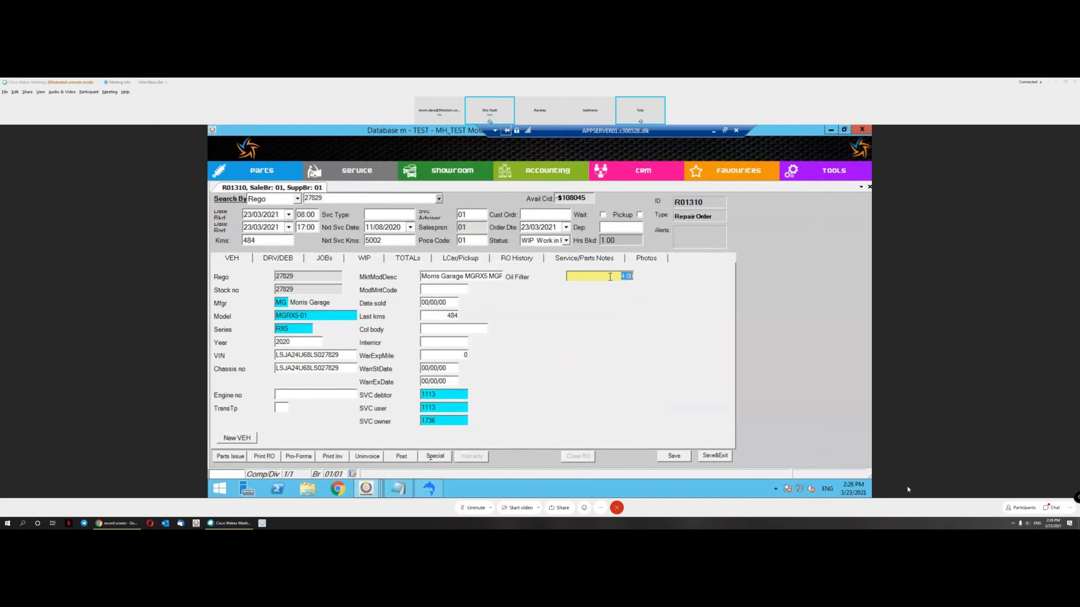
{"action": "type", "text": "3"}
{"action": "left_click", "coordinate": [682, 460]}
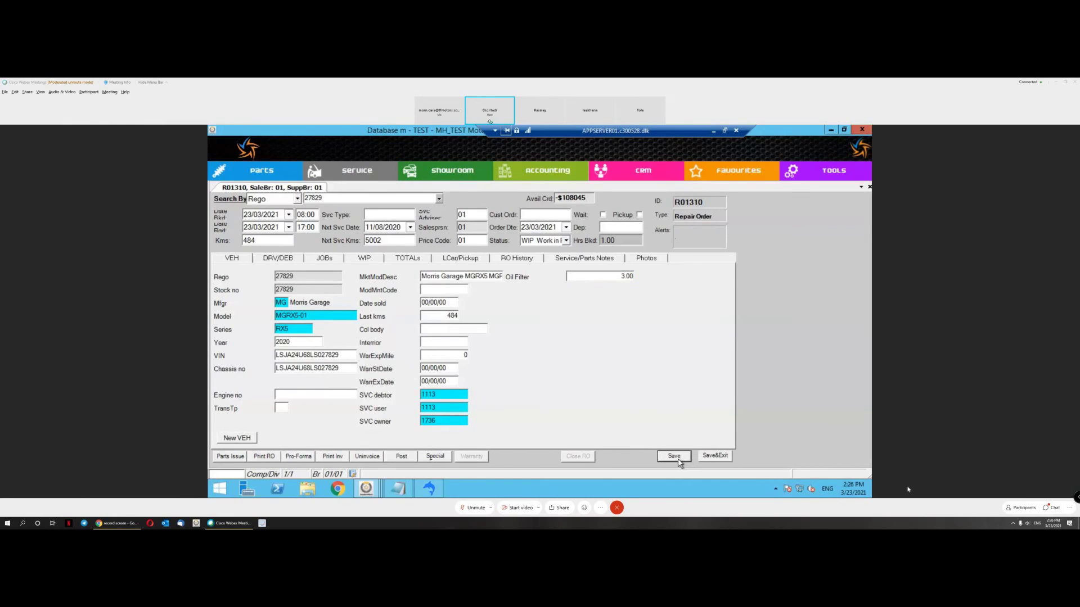
Step: Review the General Repair job's Labour line, then save and close repair order R01310
{"action": "left_click", "coordinate": [327, 259]}
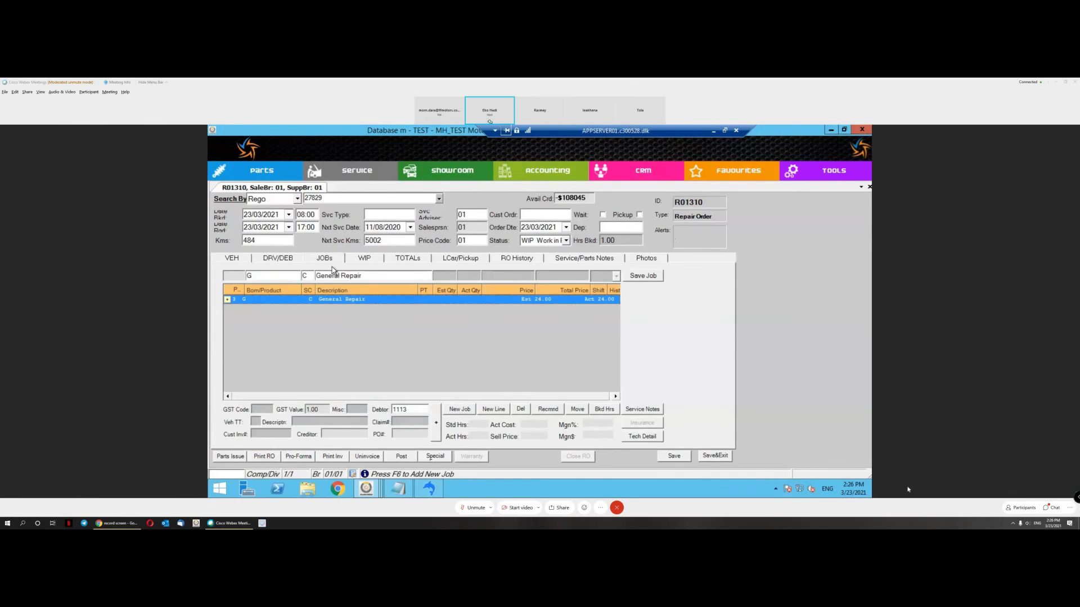
{"action": "left_click", "coordinate": [228, 299]}
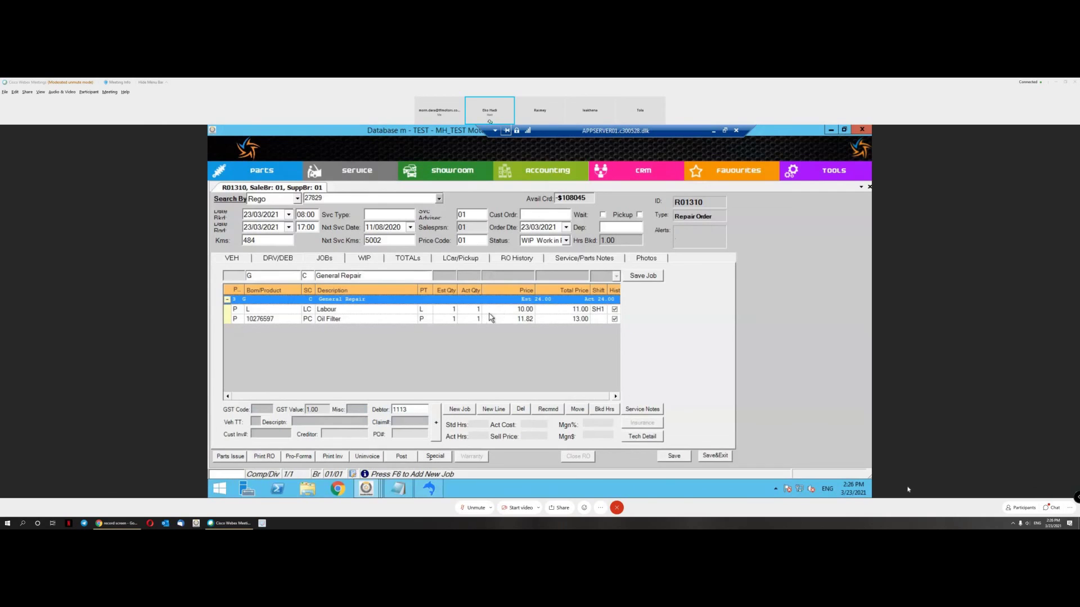
{"action": "left_click", "coordinate": [484, 311]}
{"action": "left_click", "coordinate": [723, 456]}
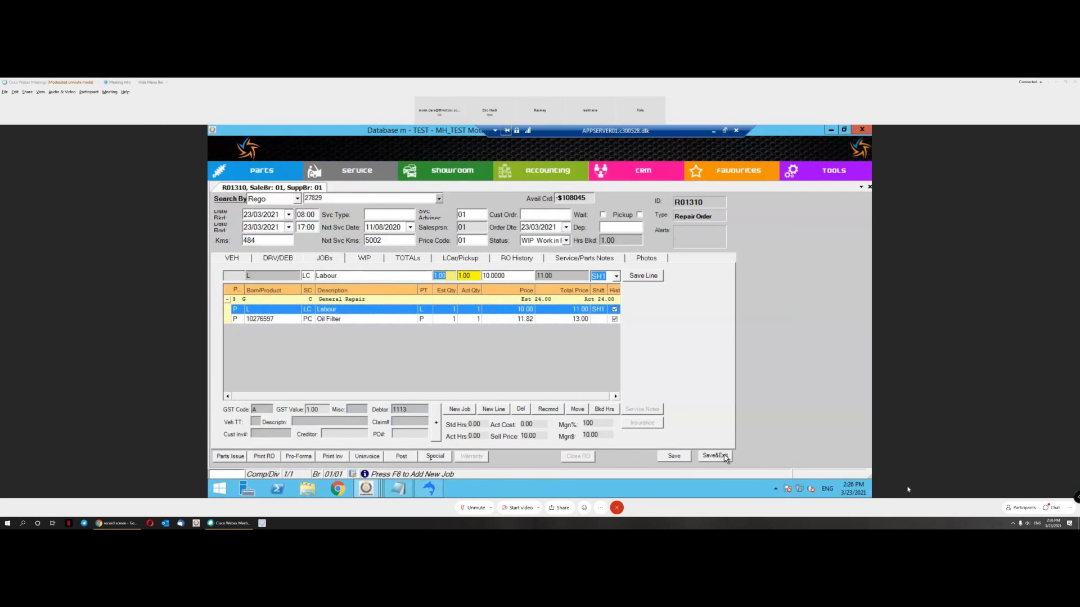
{"action": "left_click", "coordinate": [372, 172]}
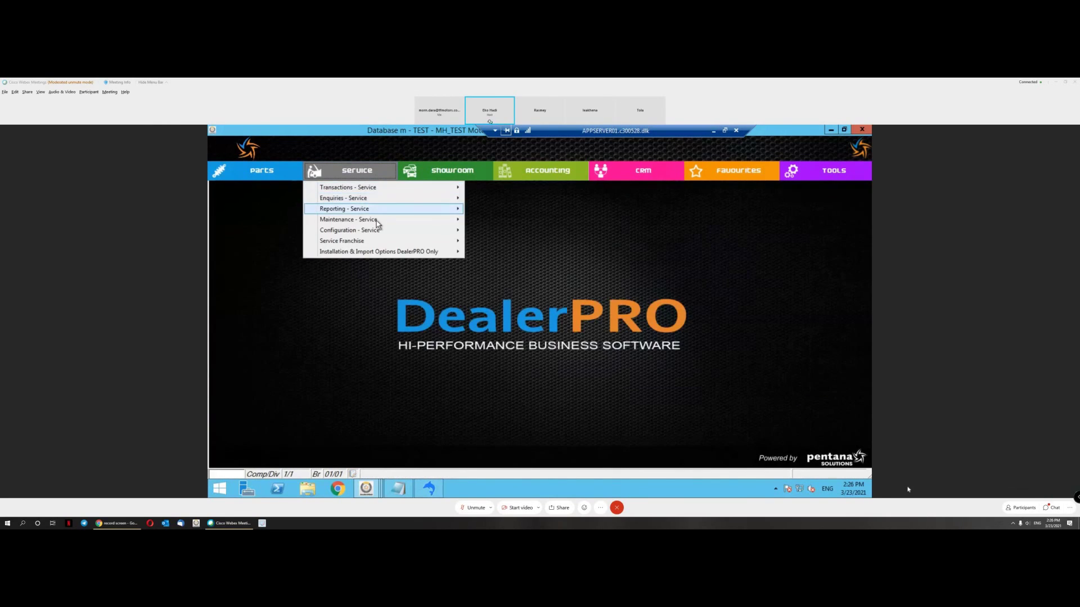
{"action": "mouse_move", "coordinate": [409, 224]}
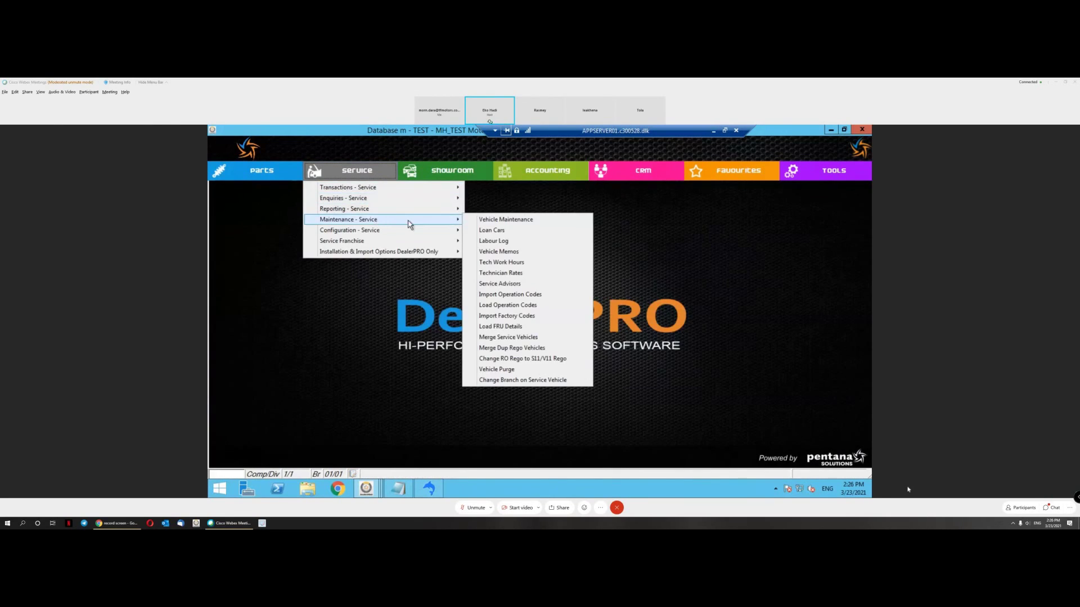
{"action": "left_click", "coordinate": [506, 221]}
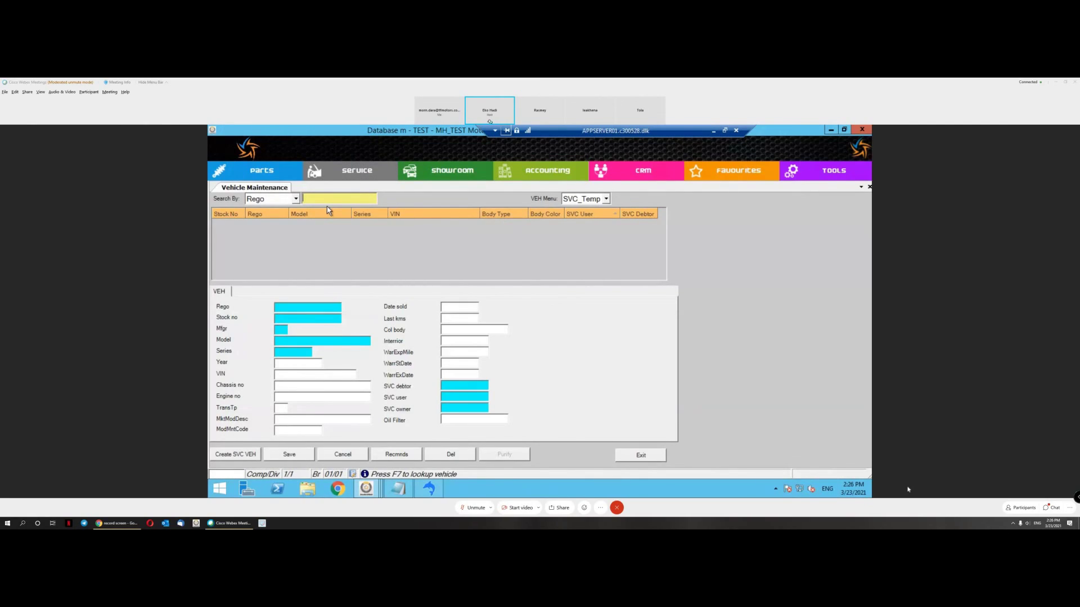
{"action": "type", "text": "27829"}
{"action": "key", "text": "Return"}
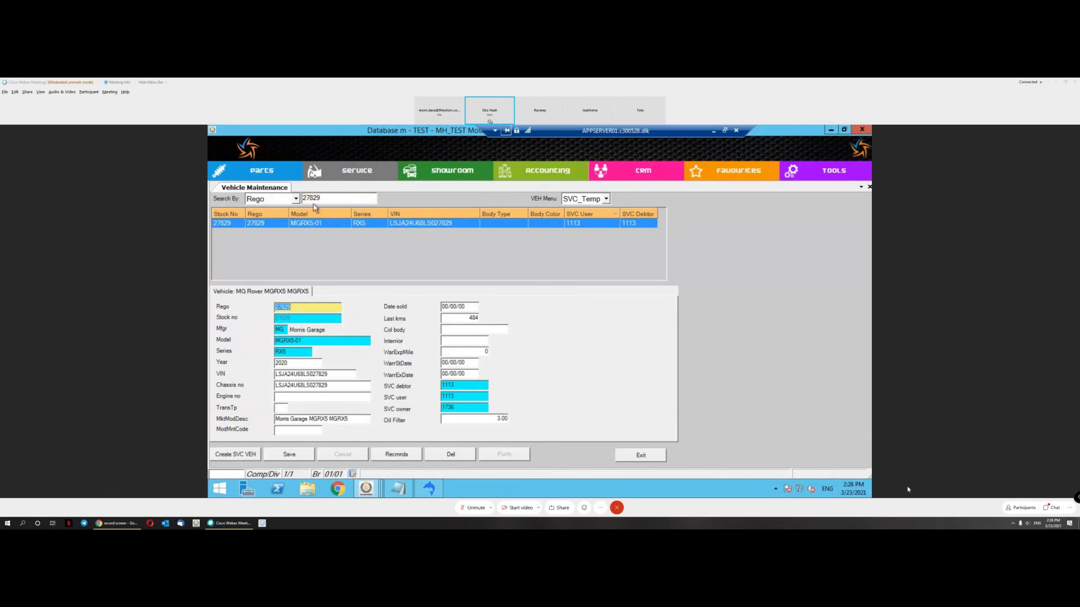
Step: Confirm the MG RX5's Oil Filter field now reads 3.00
{"action": "left_click", "coordinate": [485, 418]}
{"action": "left_click", "coordinate": [483, 418]}
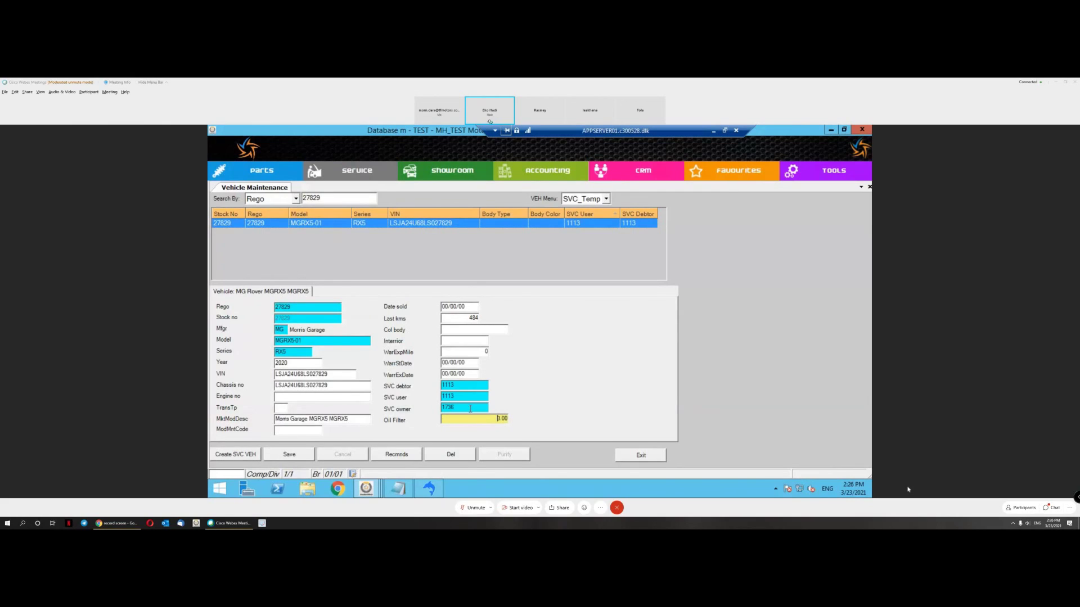
{"action": "left_click", "coordinate": [477, 349]}
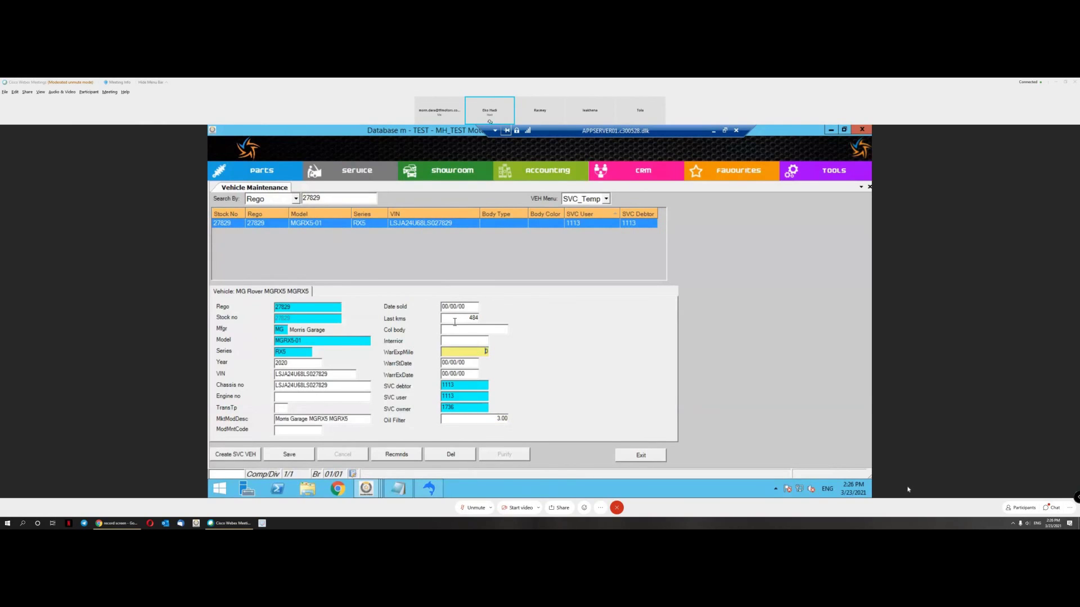
{"action": "left_click", "coordinate": [495, 417]}
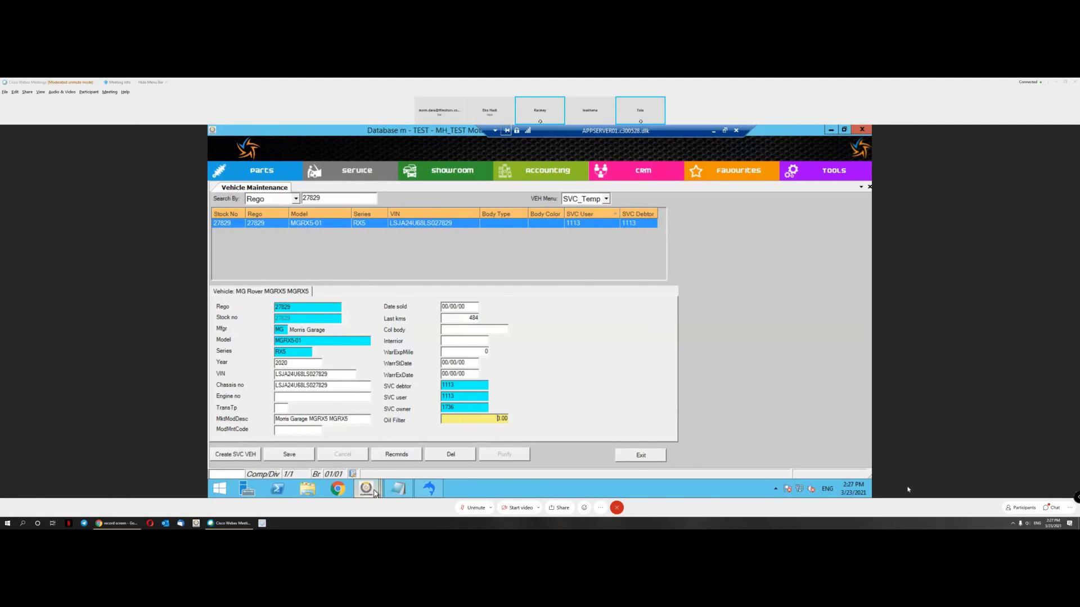
{"action": "mouse_move", "coordinate": [375, 492]}
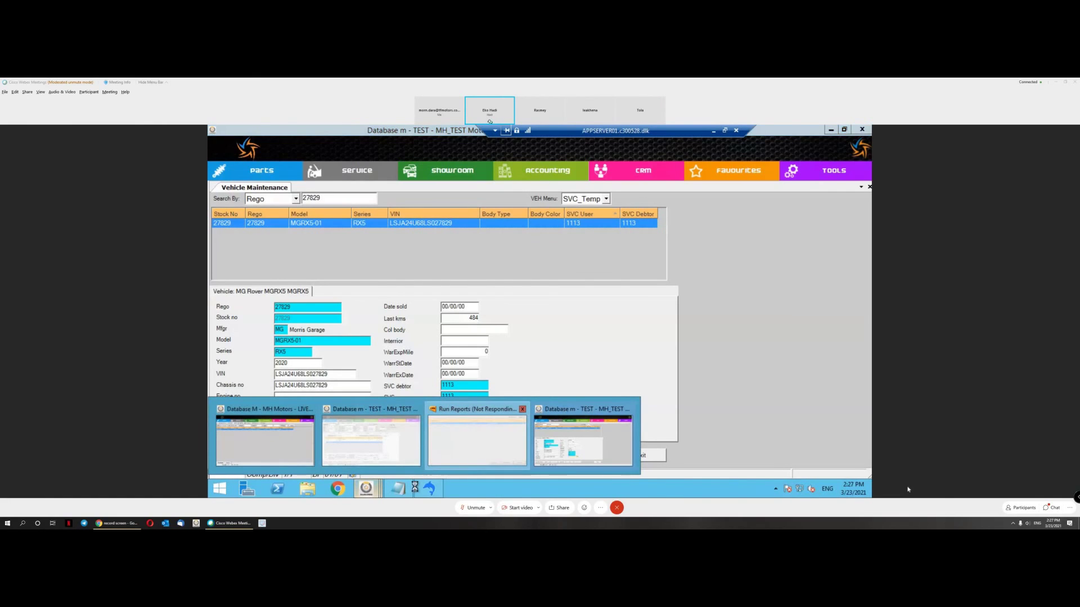
{"action": "left_click", "coordinate": [478, 444]}
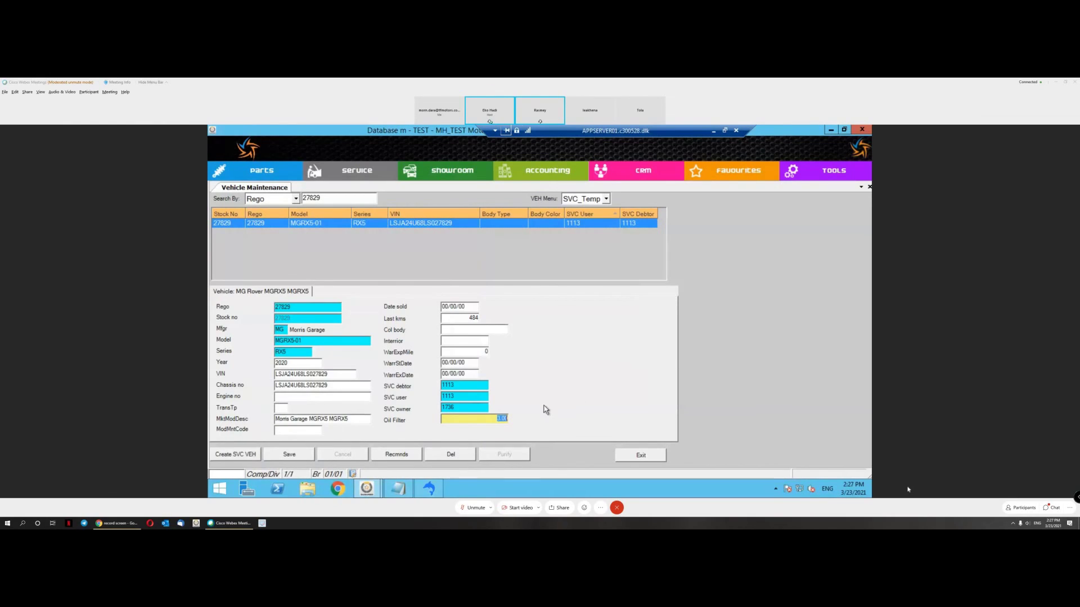
{"action": "left_click", "coordinate": [487, 417]}
{"action": "left_click", "coordinate": [368, 490]}
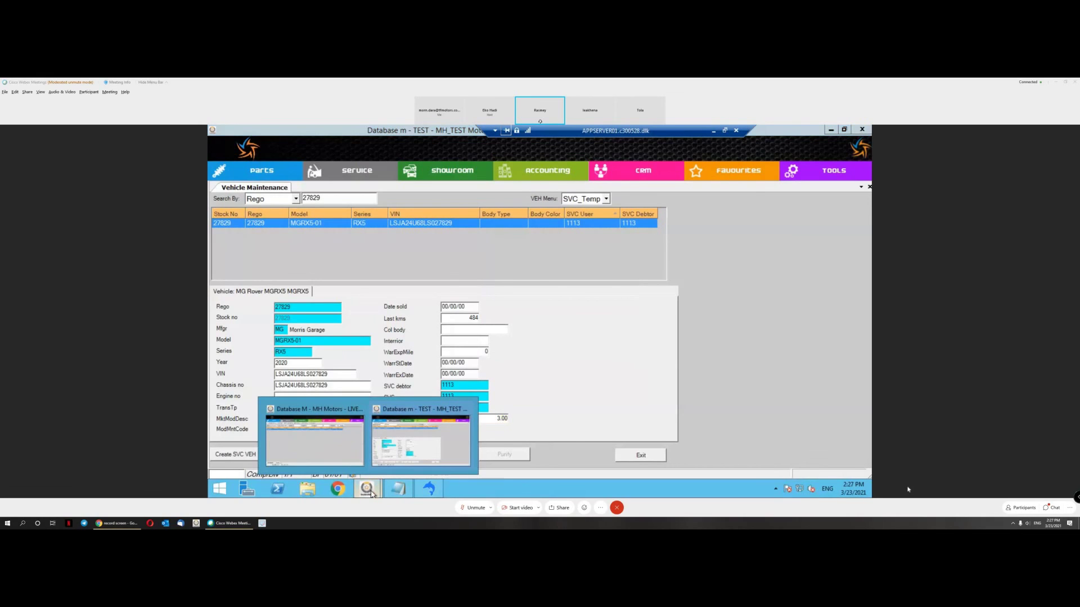
{"action": "left_click", "coordinate": [493, 419]}
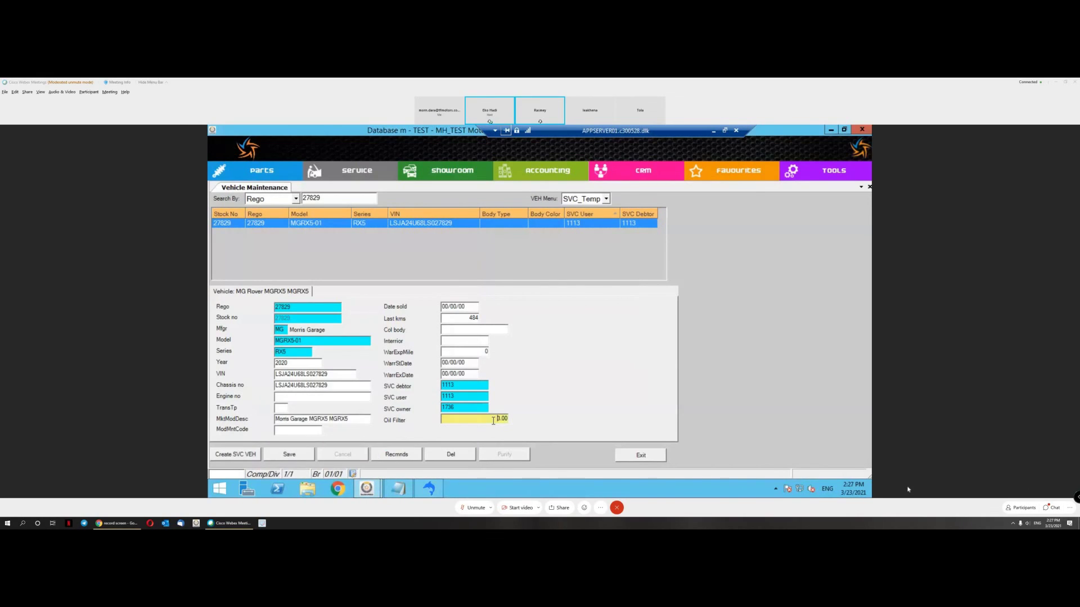